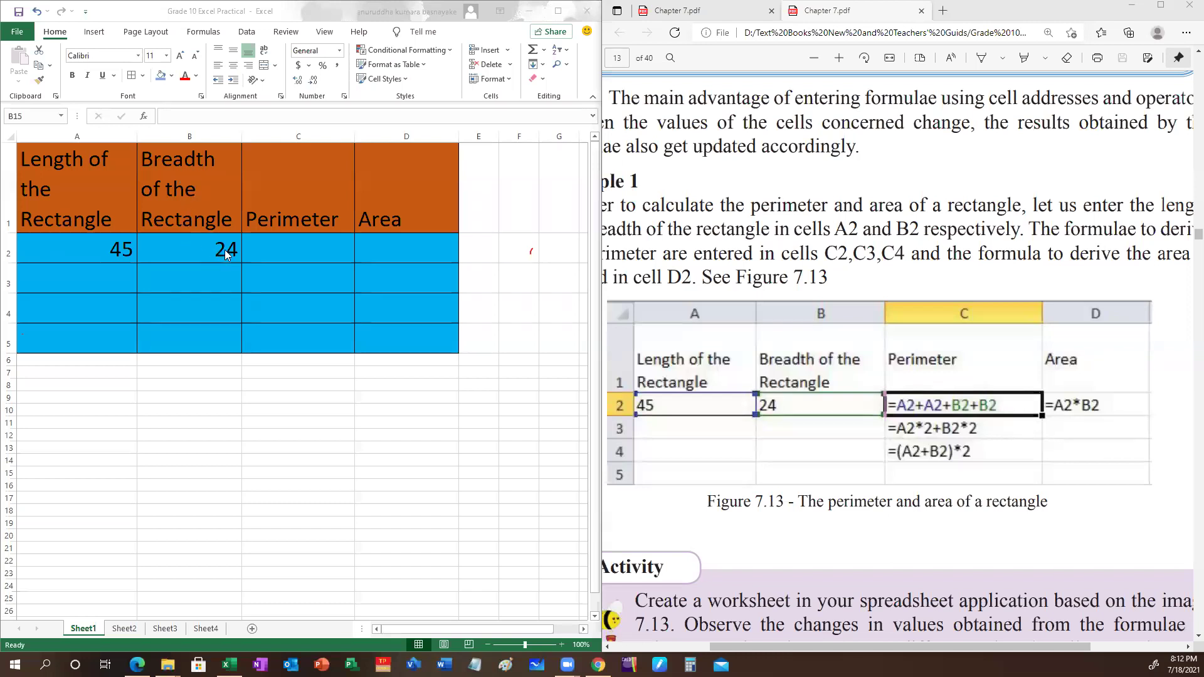
Examine the column headings in row 1 and the length and breadth values in cells A2 and B2
click(280, 249)
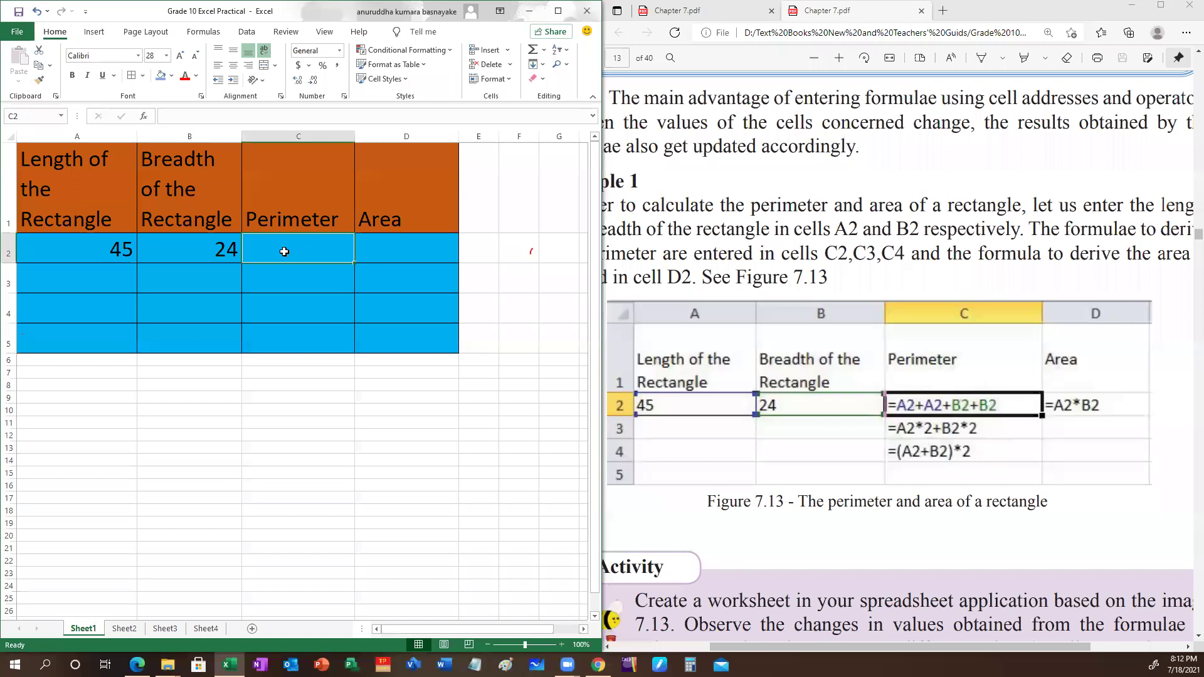
click(71, 201)
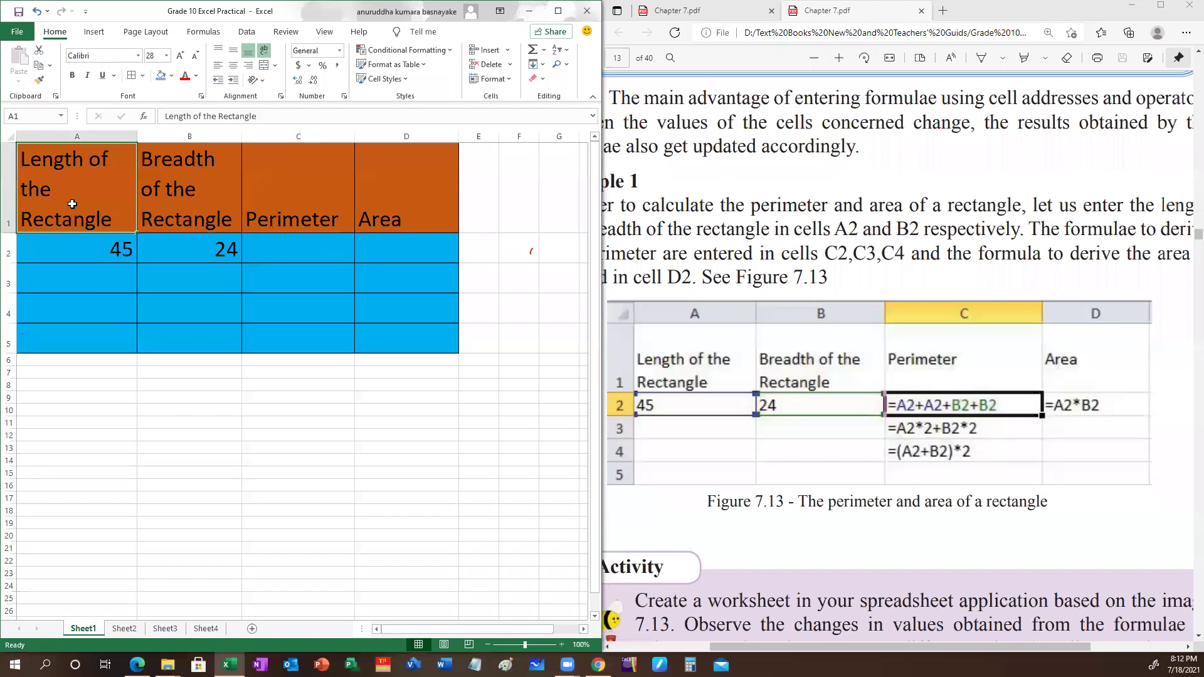
click(174, 196)
click(298, 195)
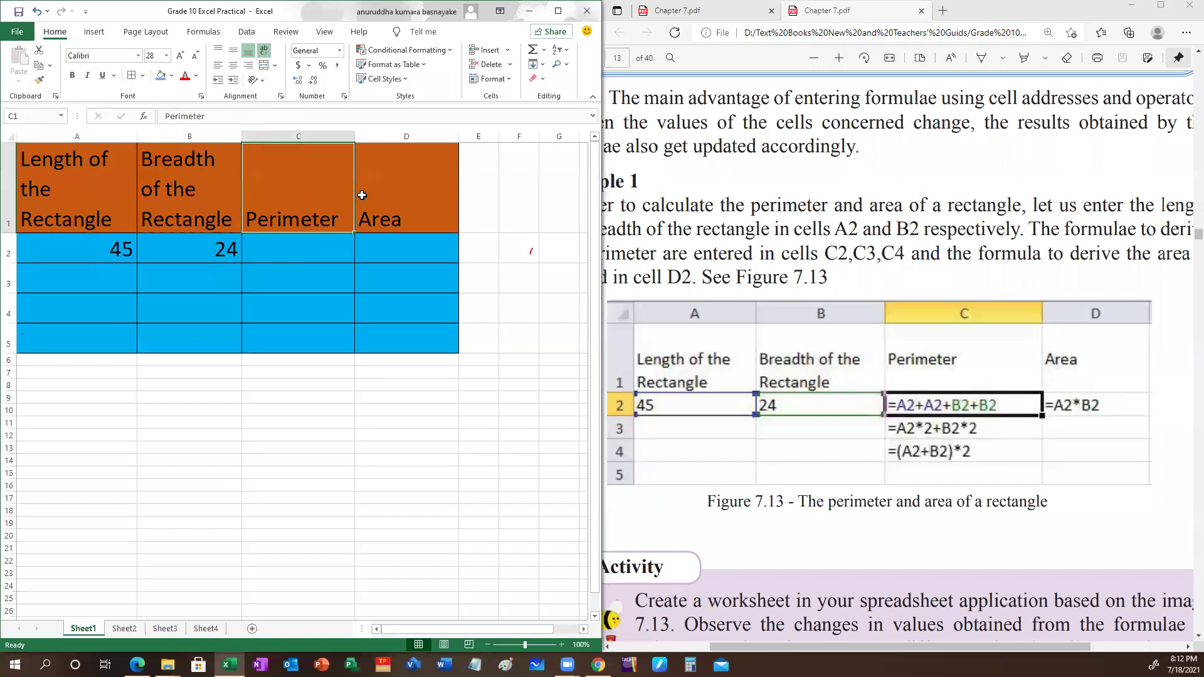
click(418, 195)
click(307, 189)
click(172, 189)
click(104, 188)
click(170, 186)
click(286, 188)
click(393, 186)
click(81, 247)
click(167, 252)
click(71, 249)
click(188, 247)
click(94, 247)
click(181, 251)
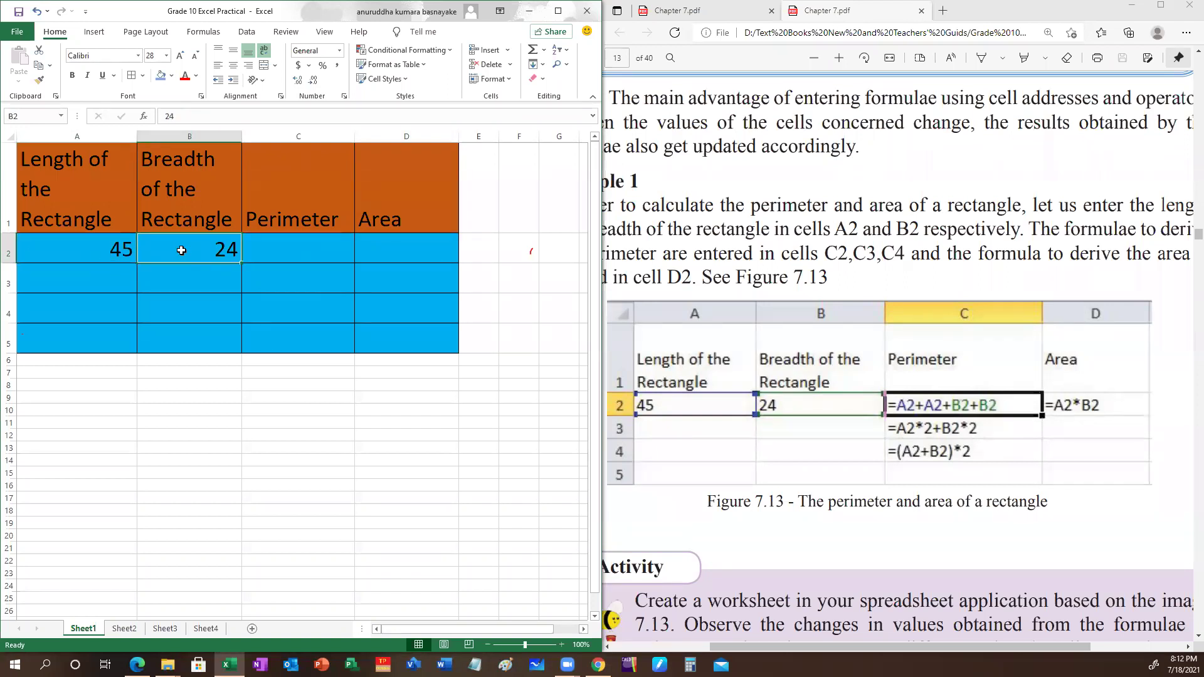
Fill the Perimeter and Area cells C2:D5 with dark green
click(287, 251)
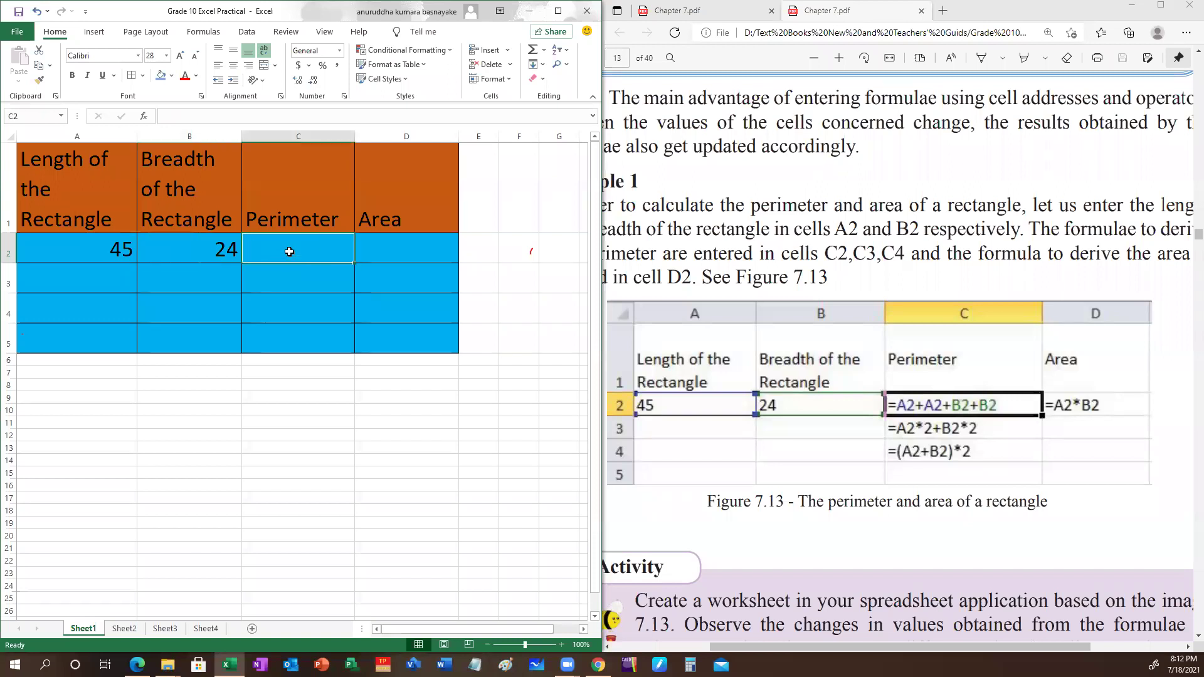
drag(287, 251, 392, 347)
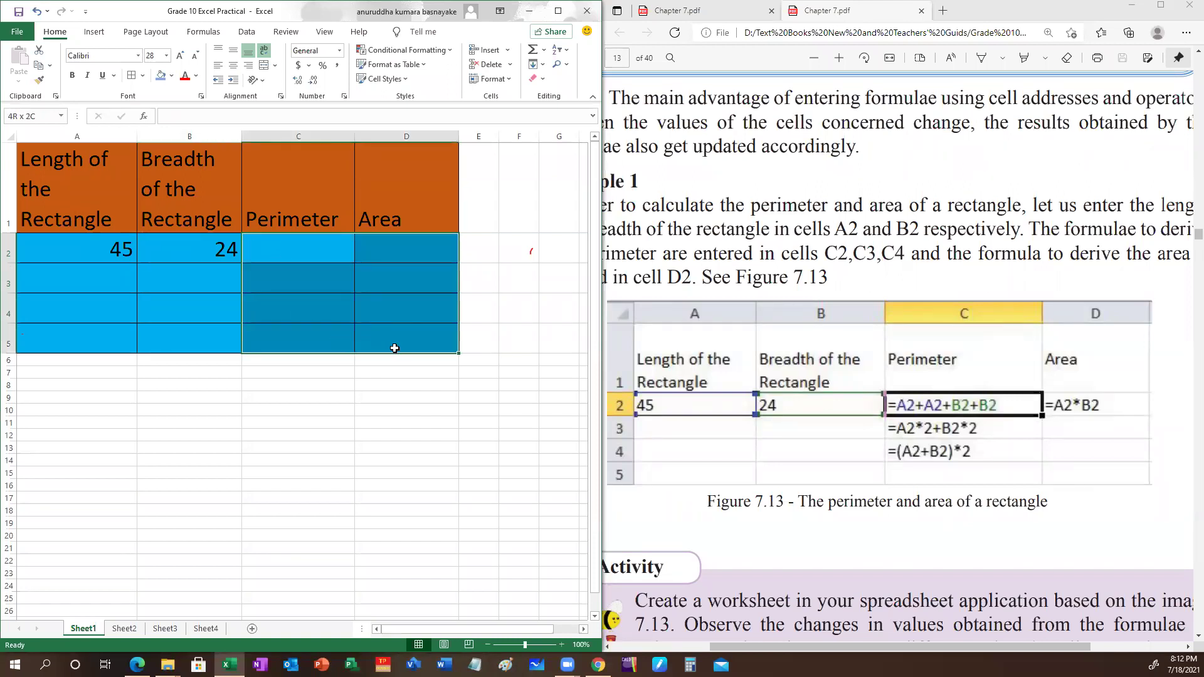
click(171, 76)
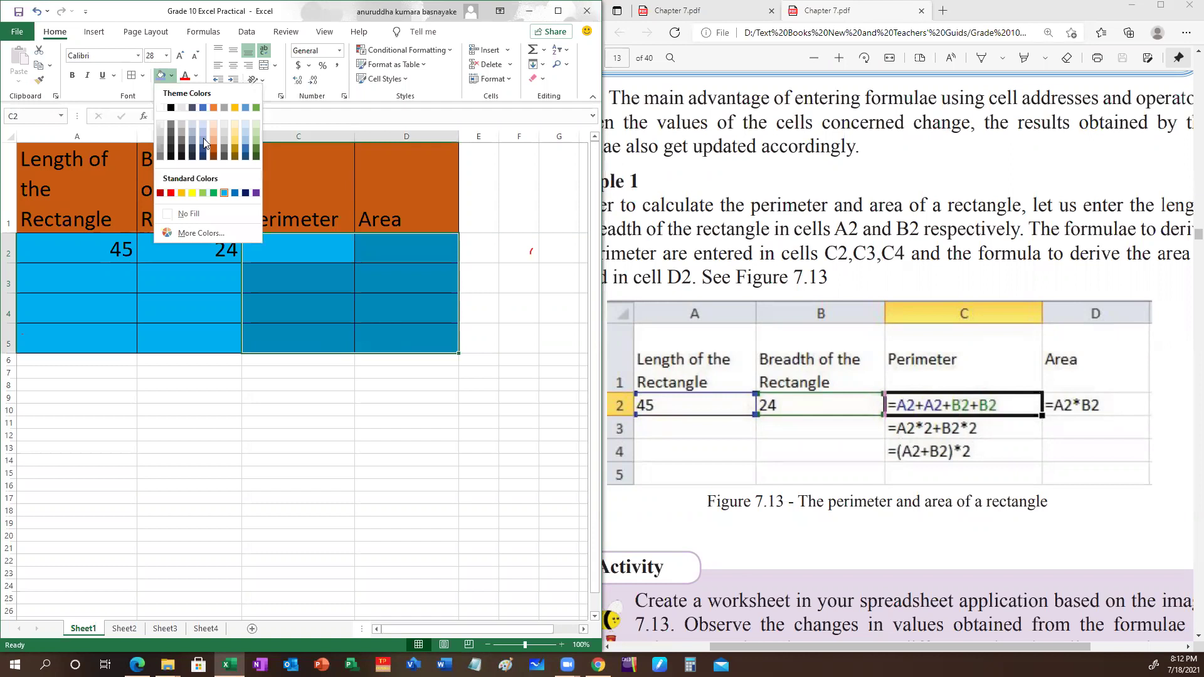
click(255, 148)
click(314, 248)
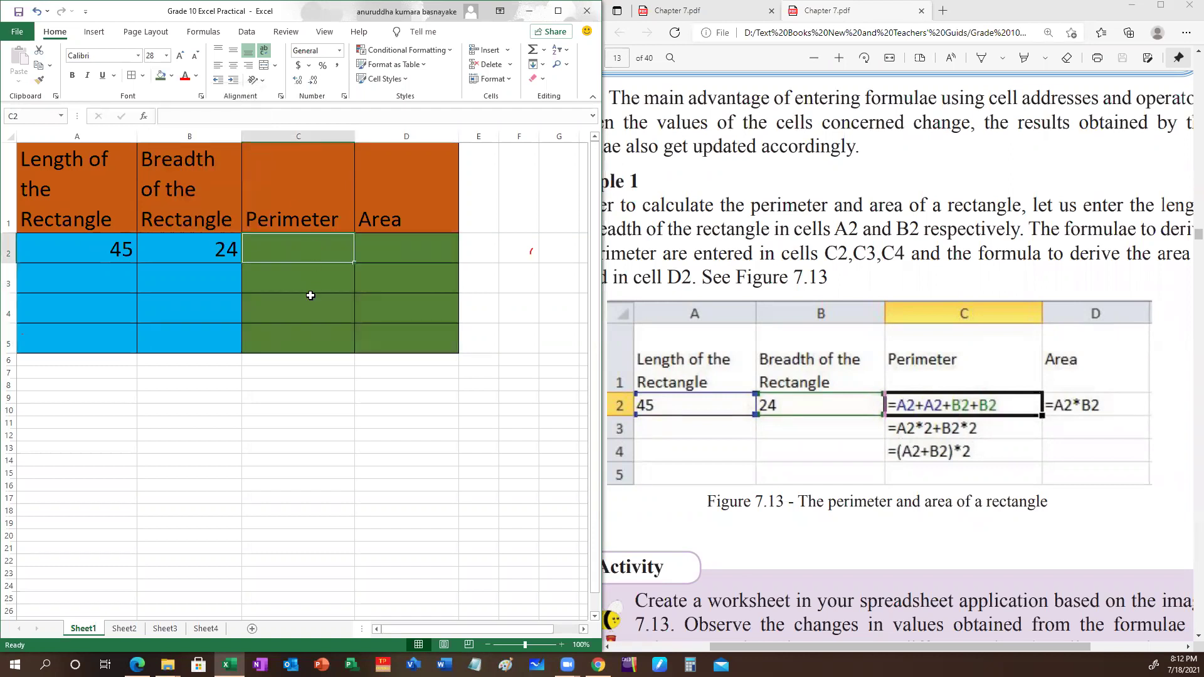
click(312, 310)
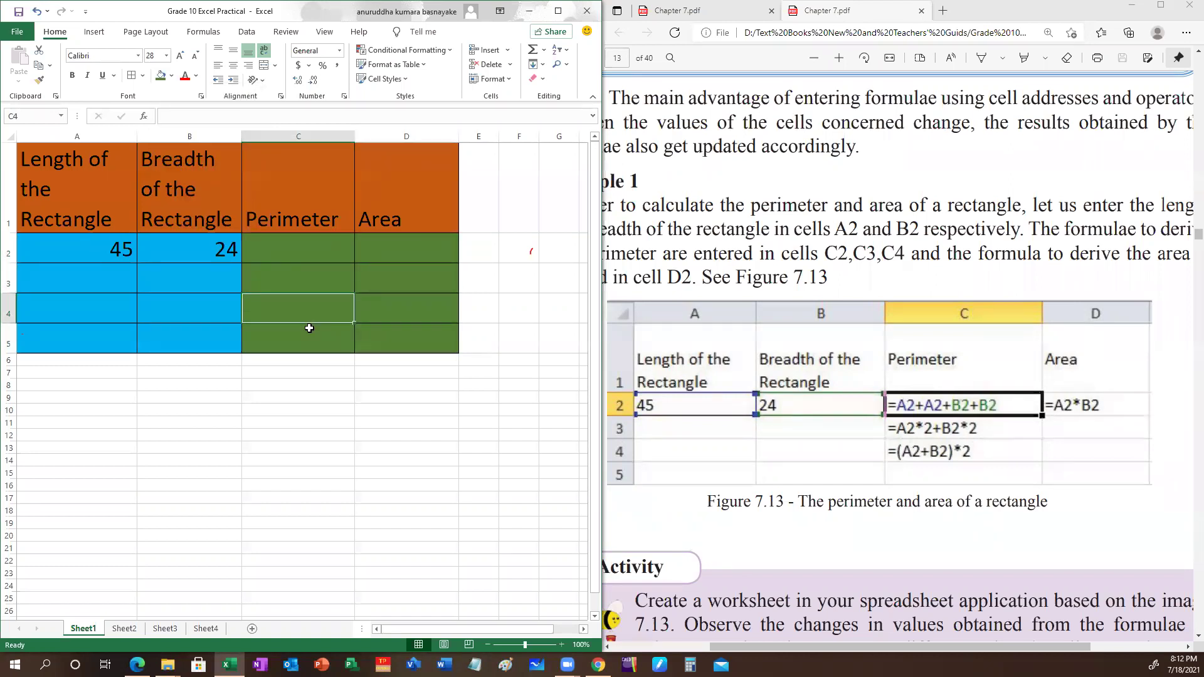
Enter the perimeter formula =A2+A2+B2+B2 in cell C2 and widen column C
click(289, 252)
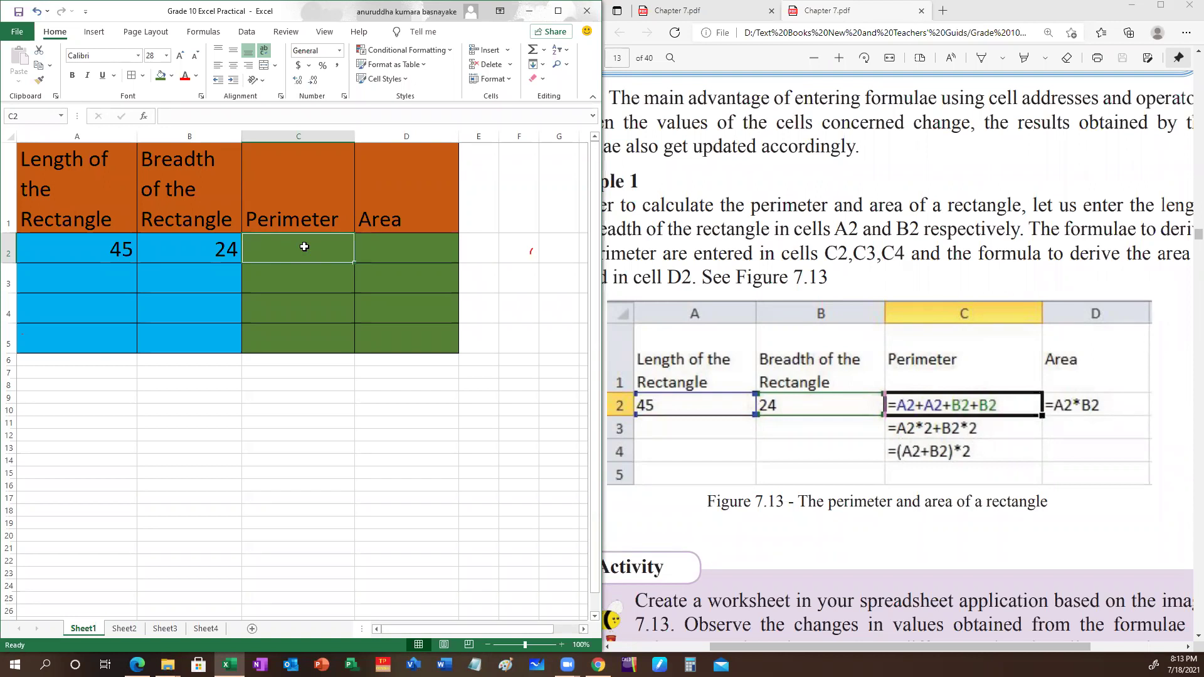
text(=)
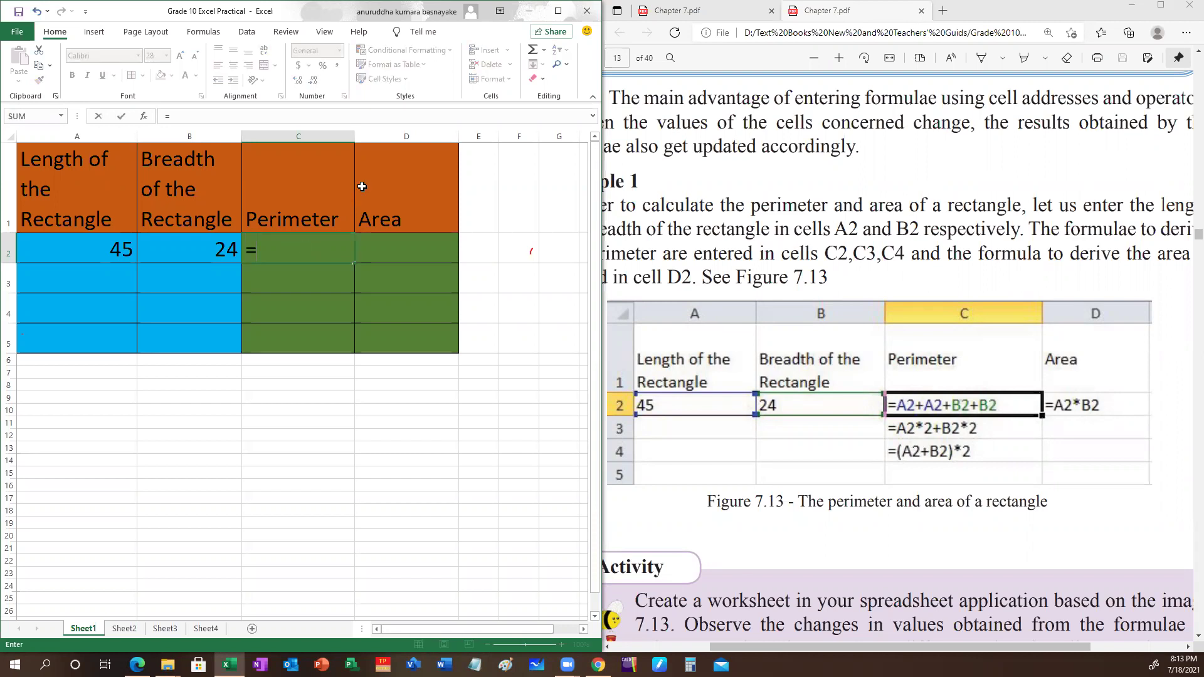
click(95, 254)
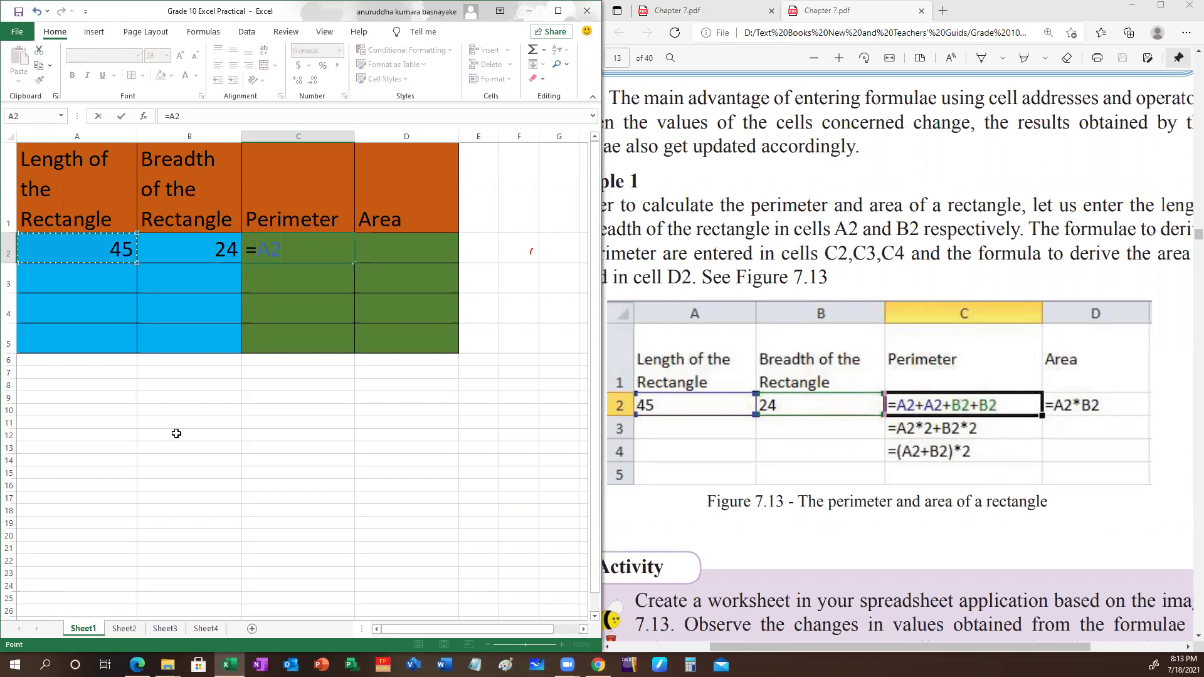
text(+)
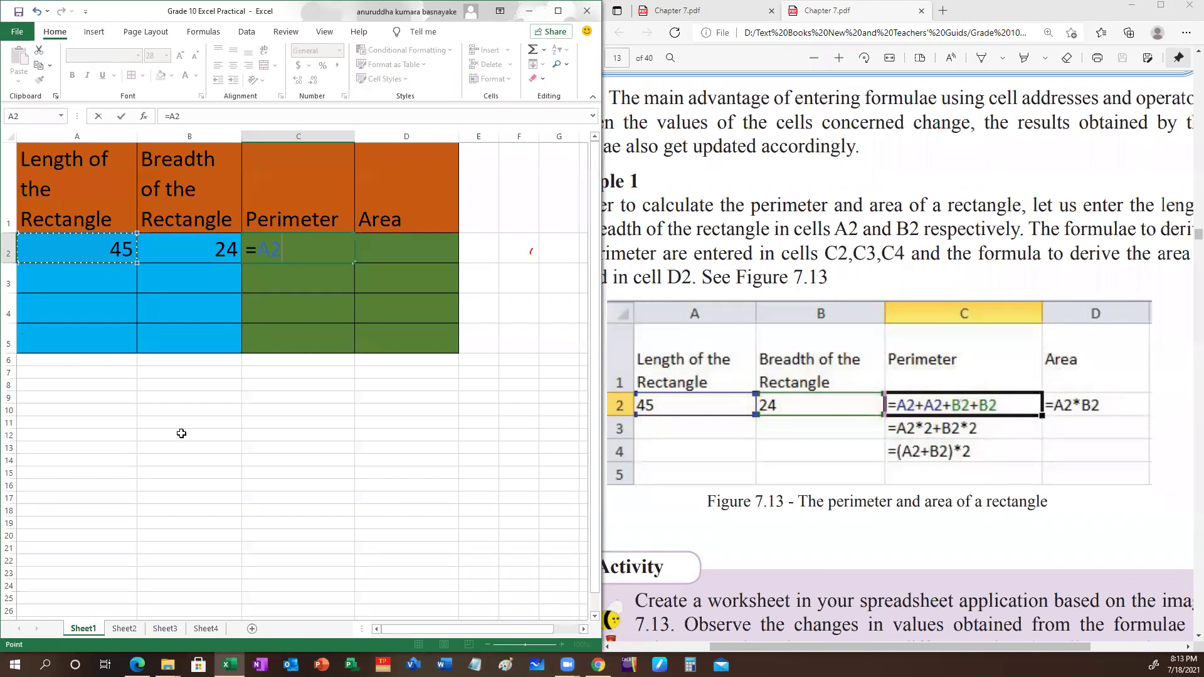
click(86, 250)
text(+)
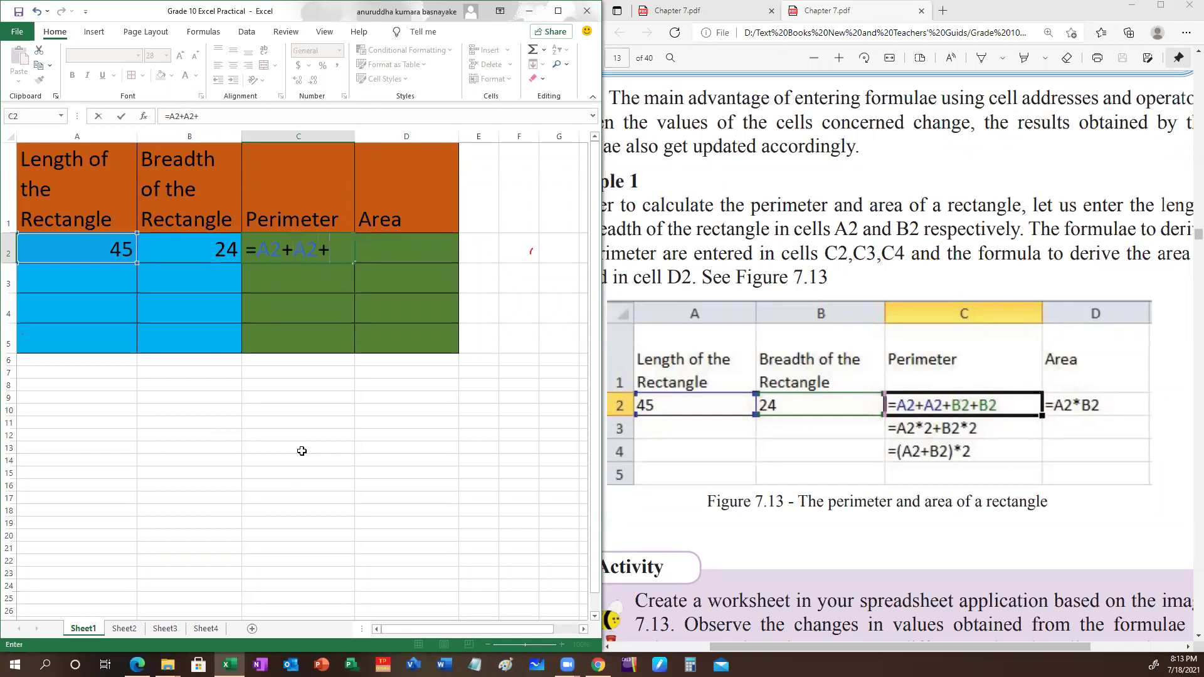
click(190, 245)
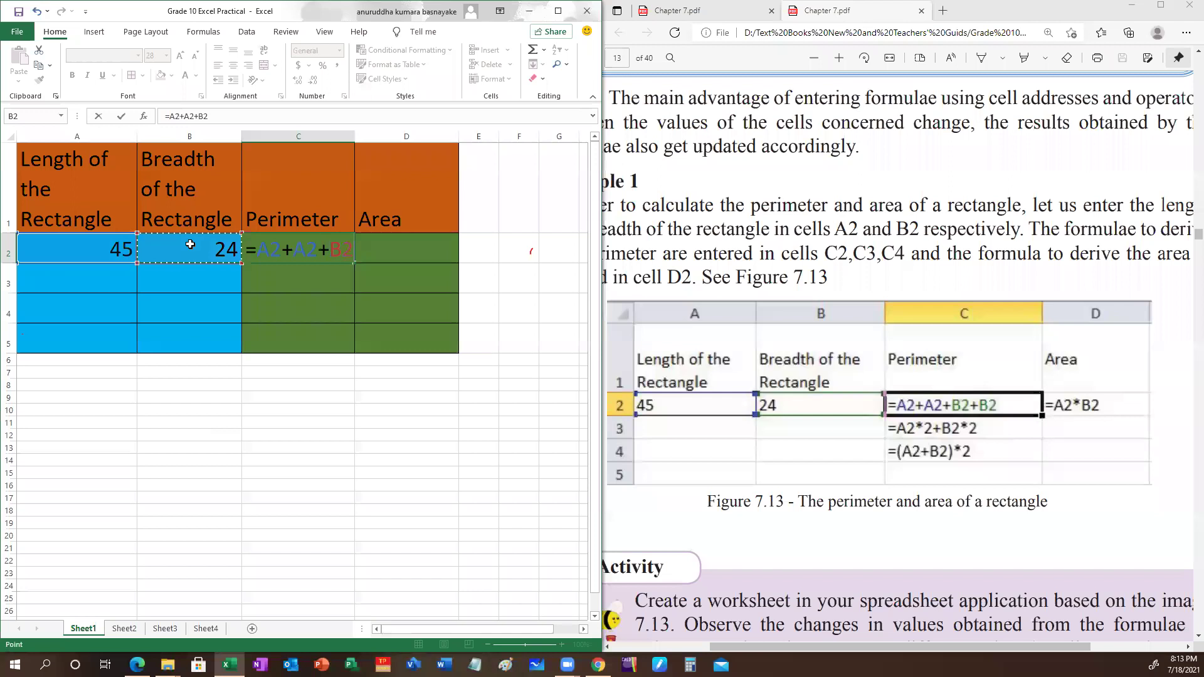
text(+)
click(191, 248)
key(Return)
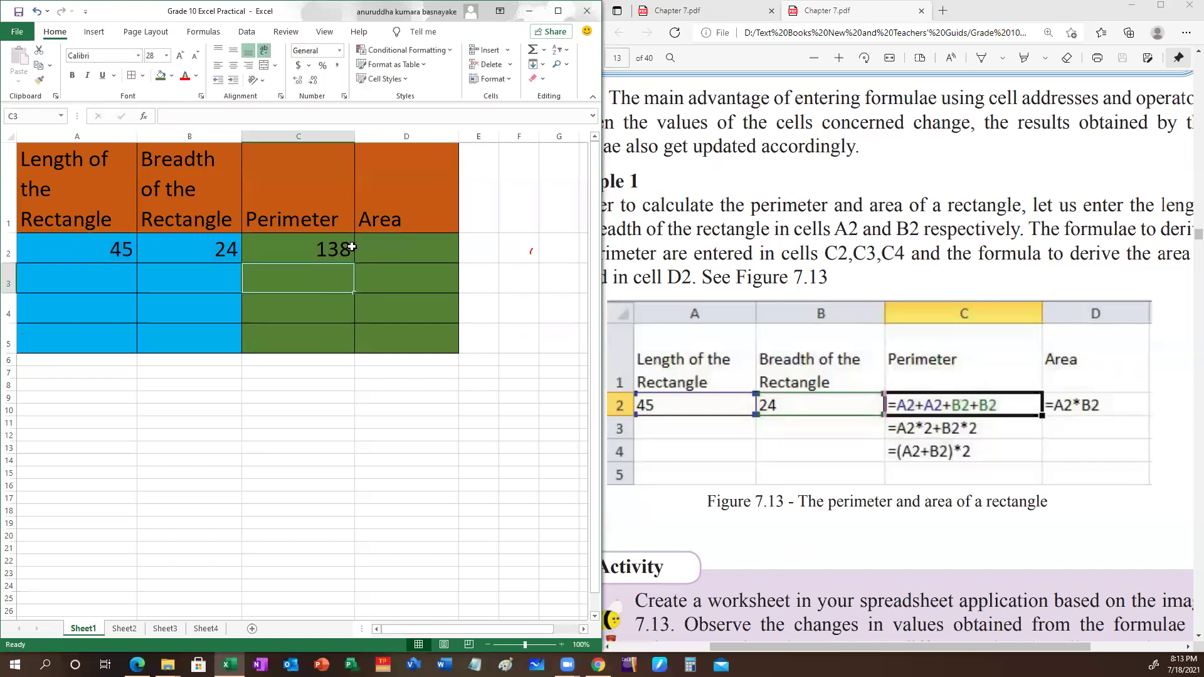
drag(354, 135, 395, 127)
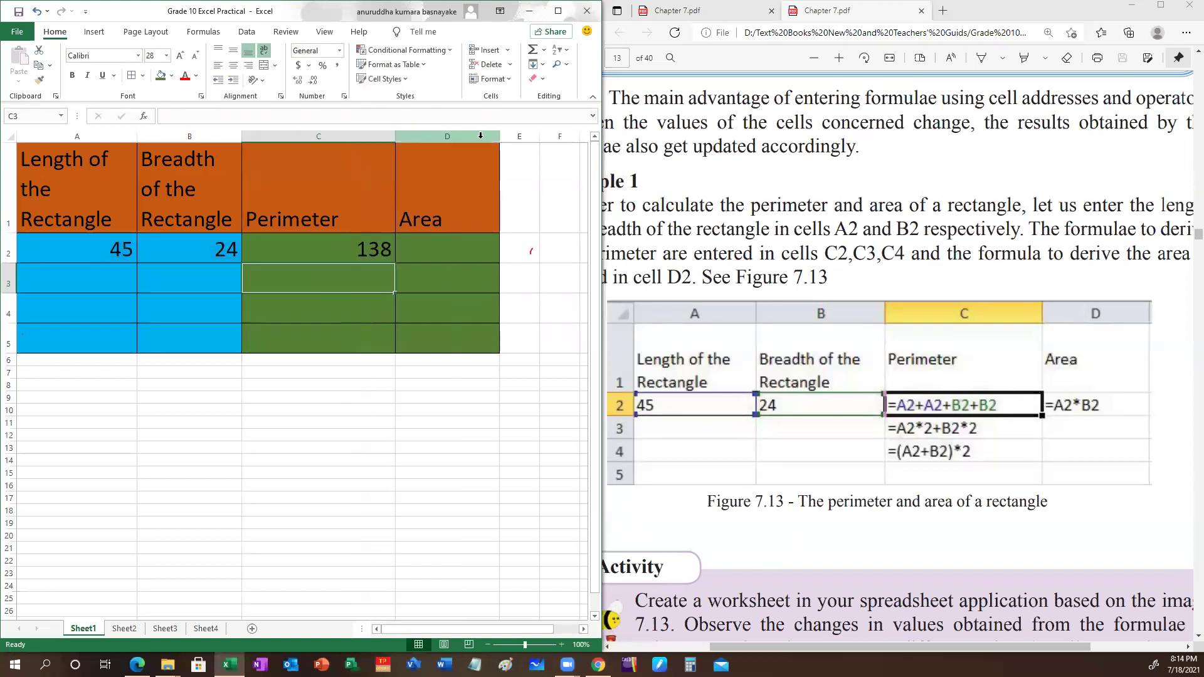
Review the perimeter formula in cell C2 and its cell references without changing it
click(299, 252)
double_click(304, 249)
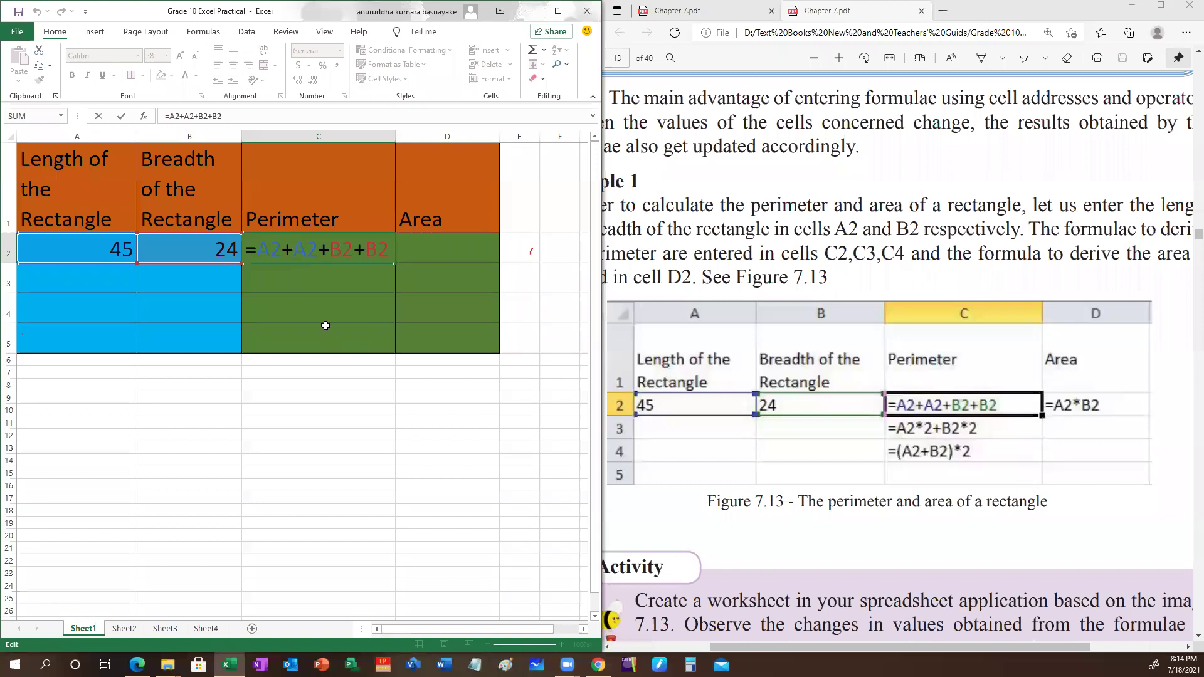
key(Return)
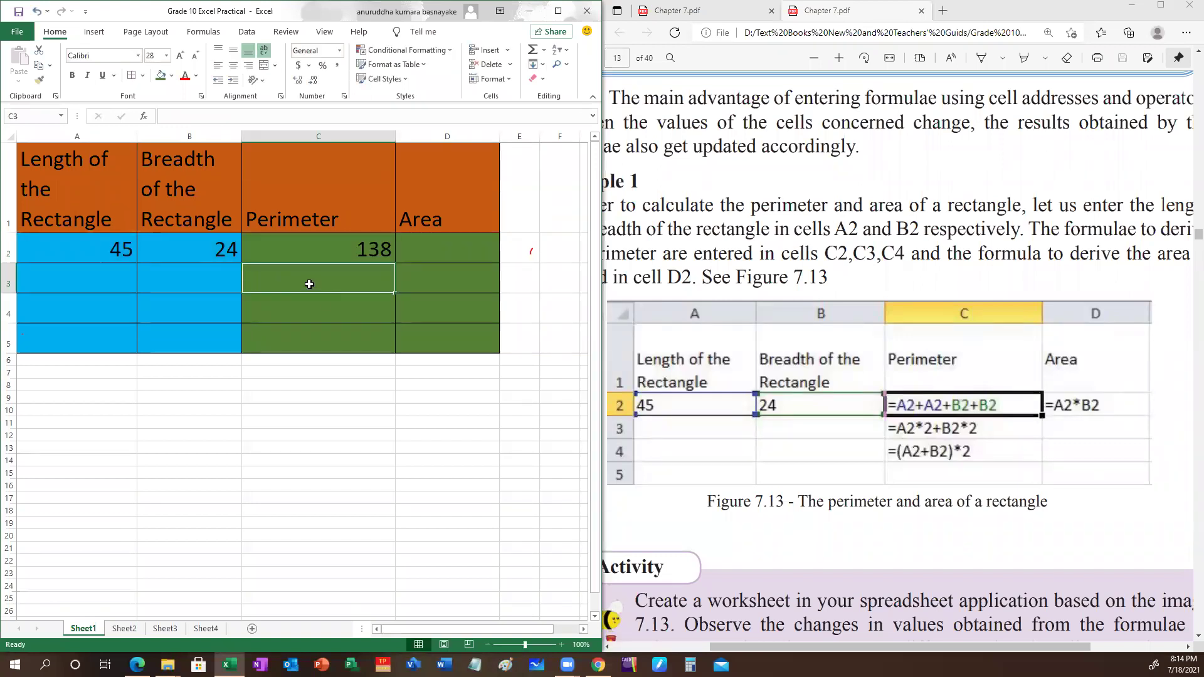
click(307, 247)
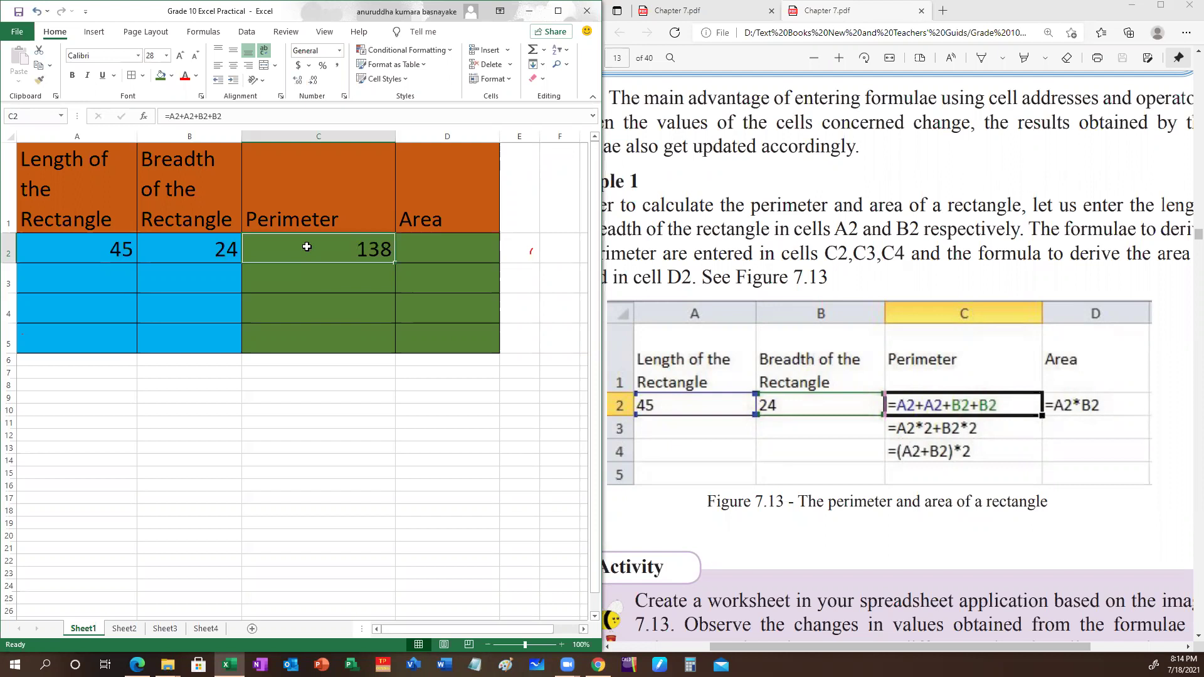
double_click(306, 246)
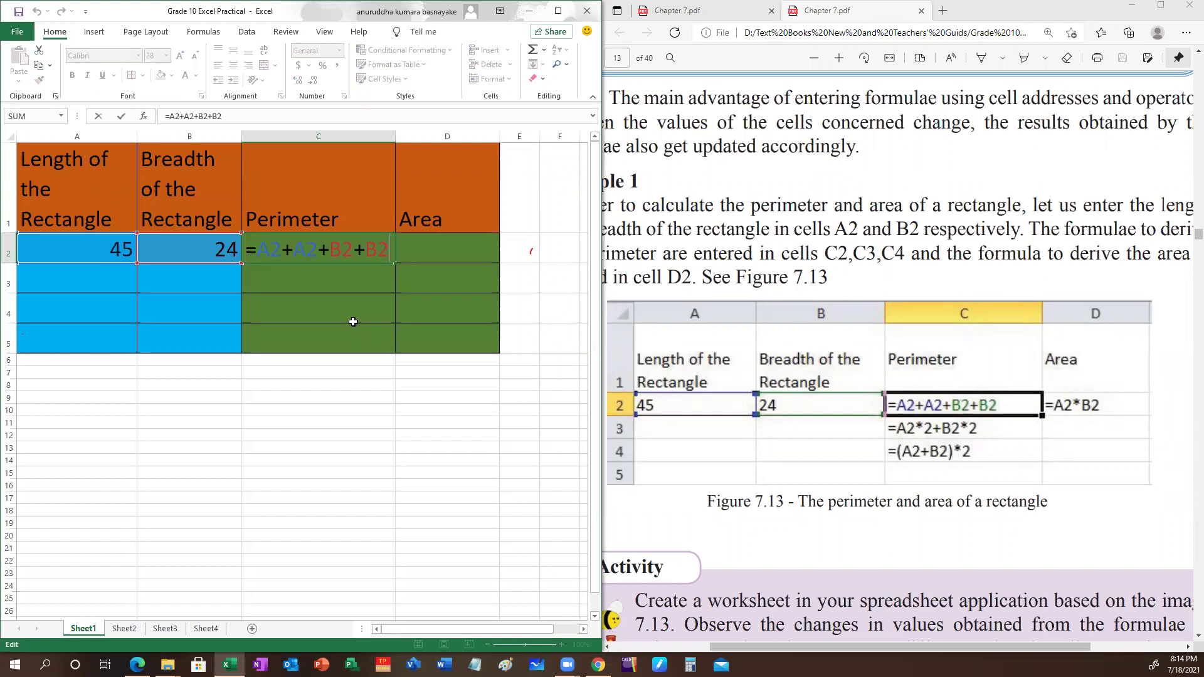
key(Return)
click(307, 251)
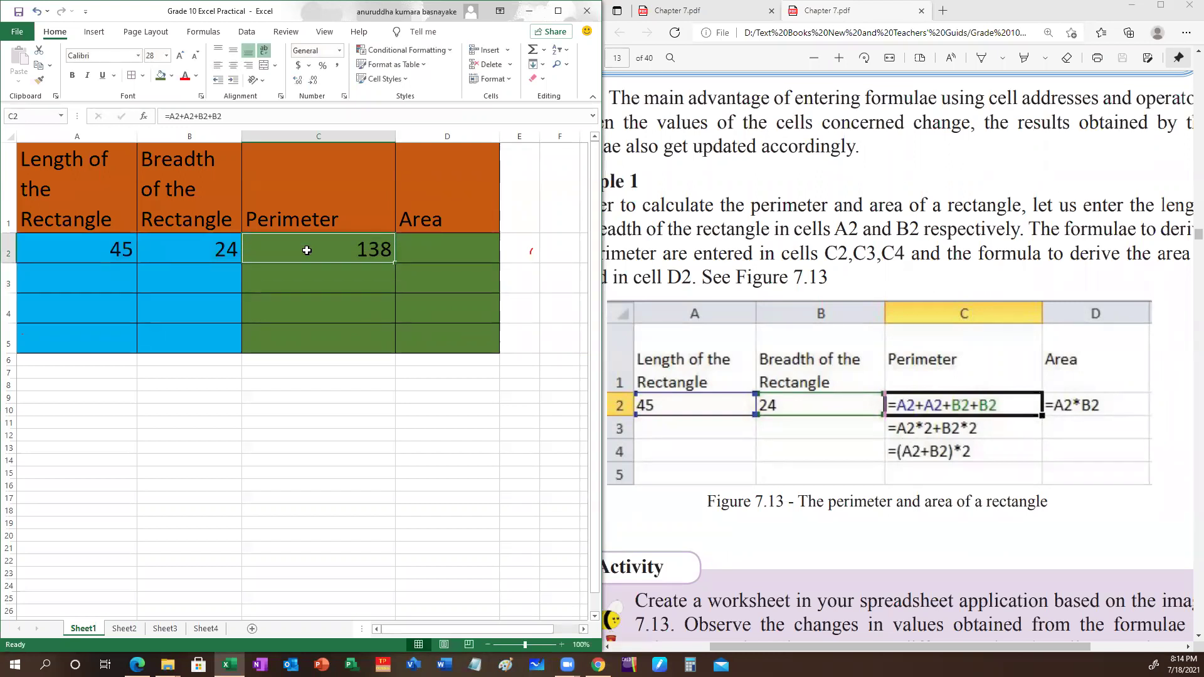
double_click(307, 250)
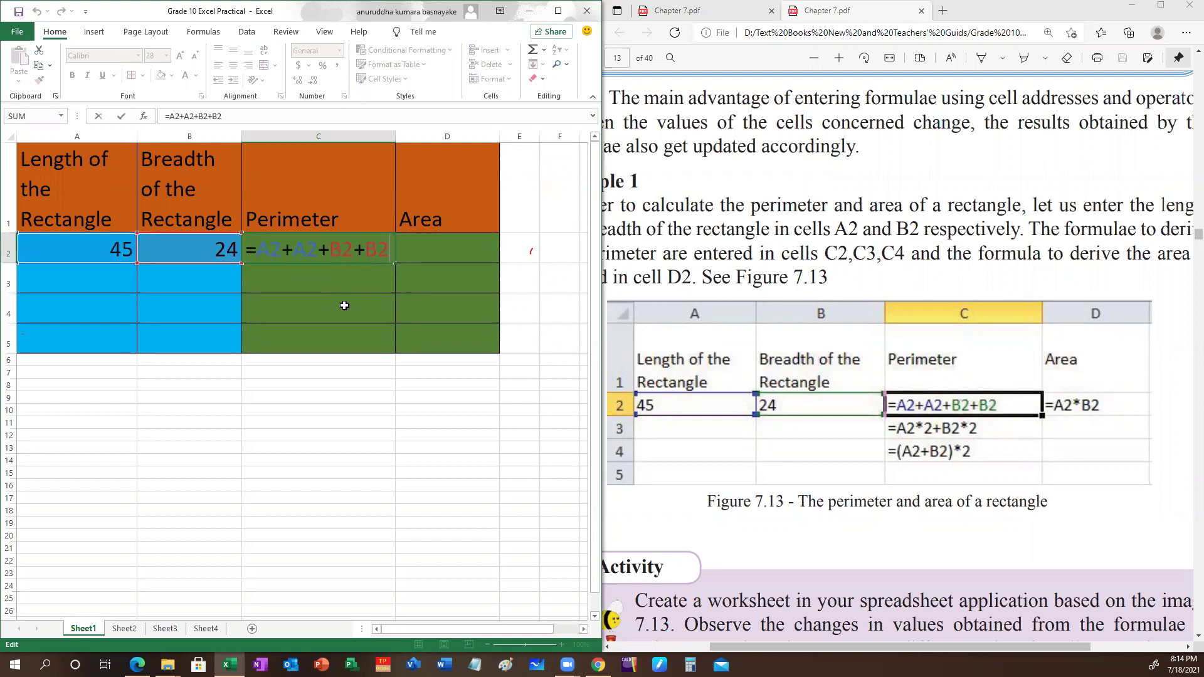
key(Return)
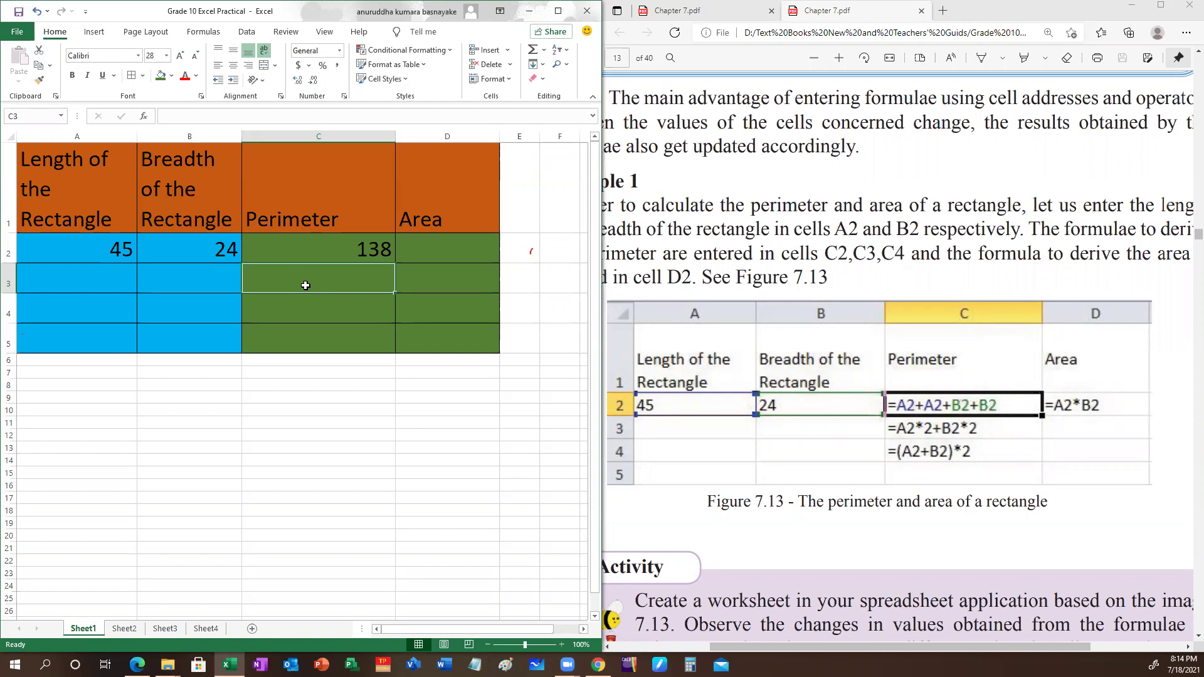
Enter the alternative perimeter formula =A2*2+B2*2 in cell C3
text(=)
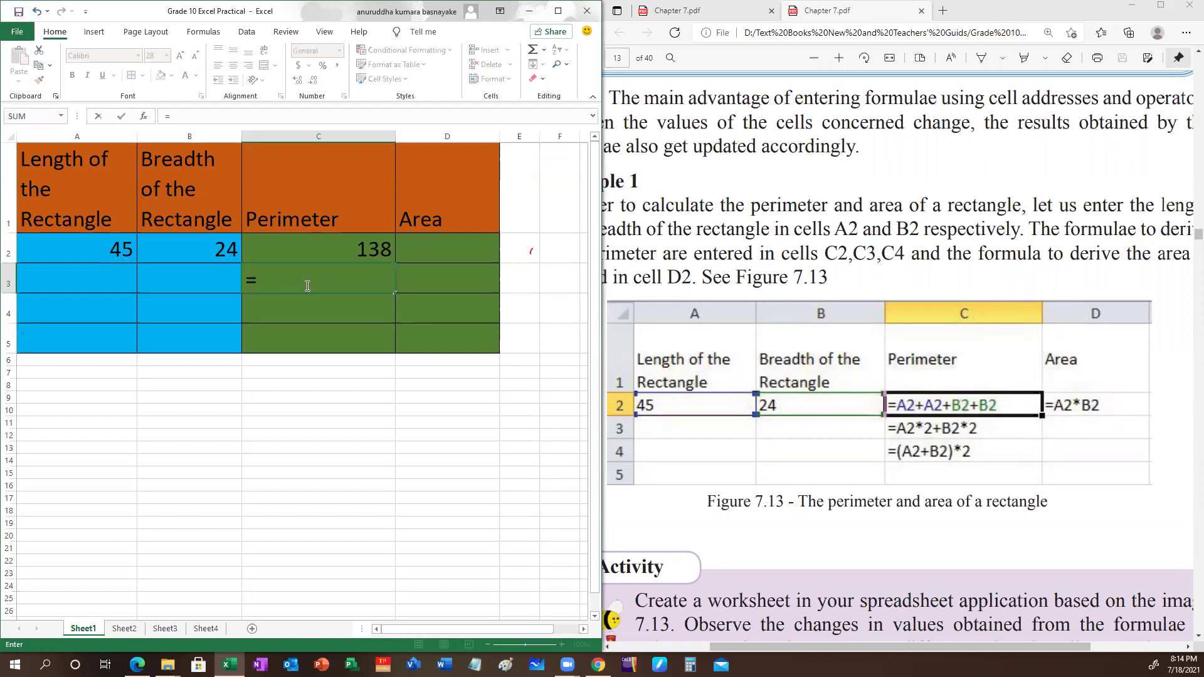
click(79, 252)
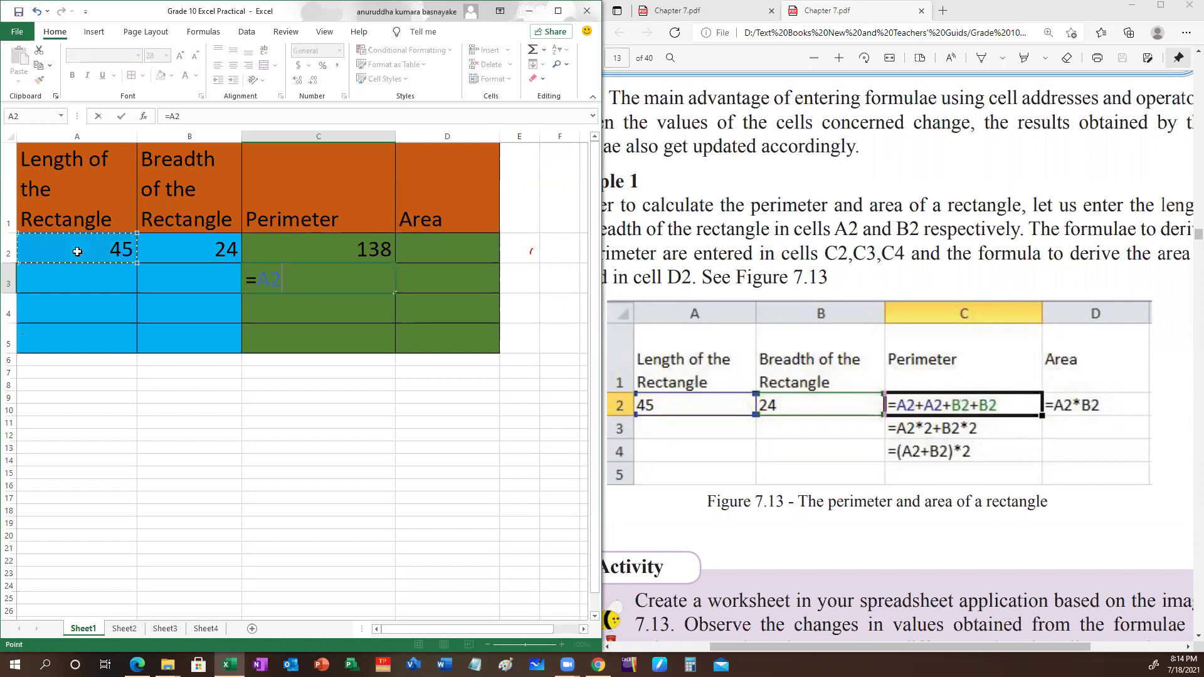
text(*2)
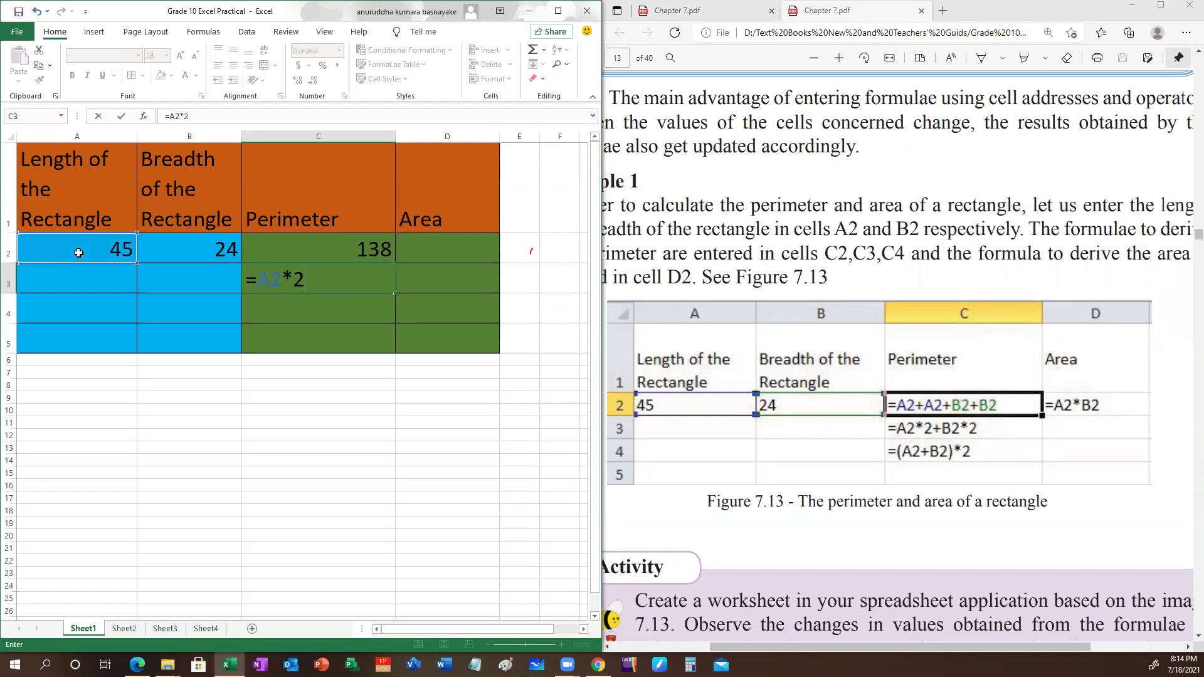
text(+)
click(203, 245)
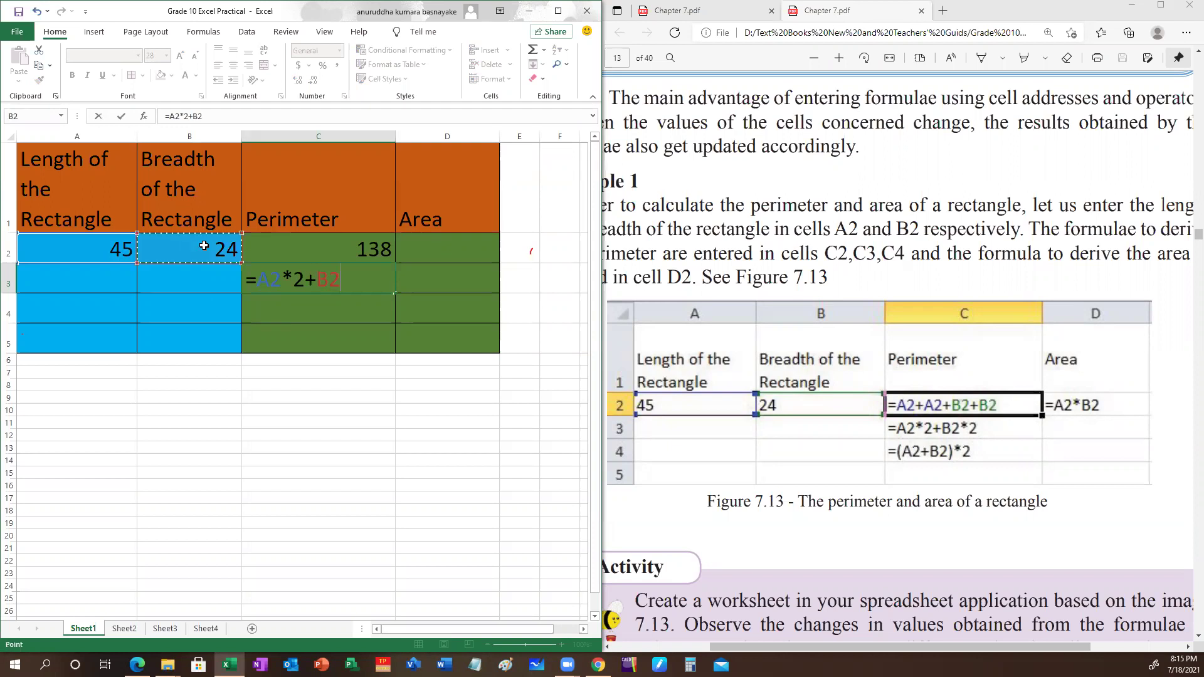
text(*2)
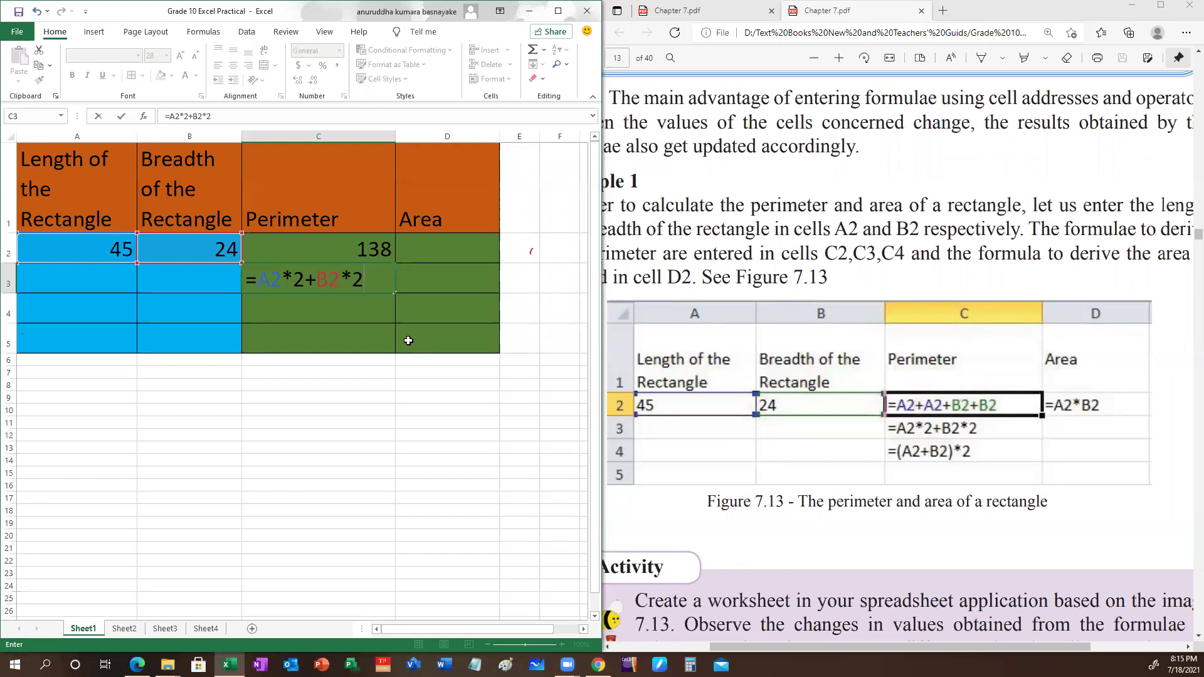
key(Return)
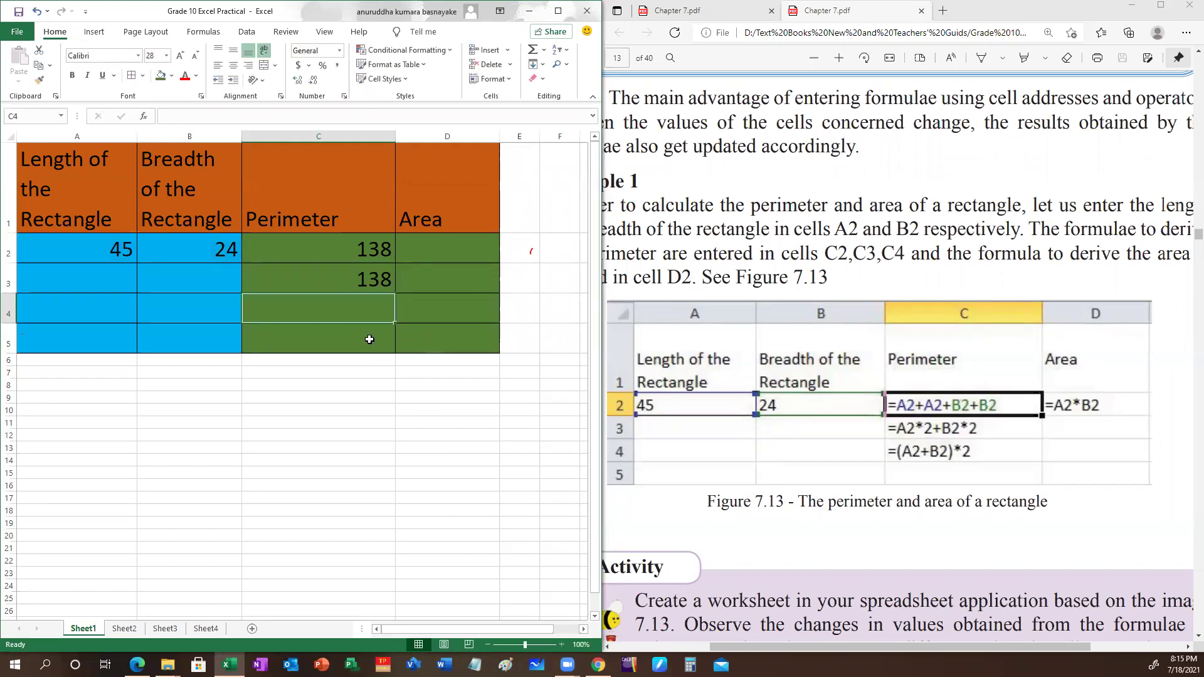
Compare the perimeter formulas in cells C2 and C3, leaving both as they are
double_click(293, 250)
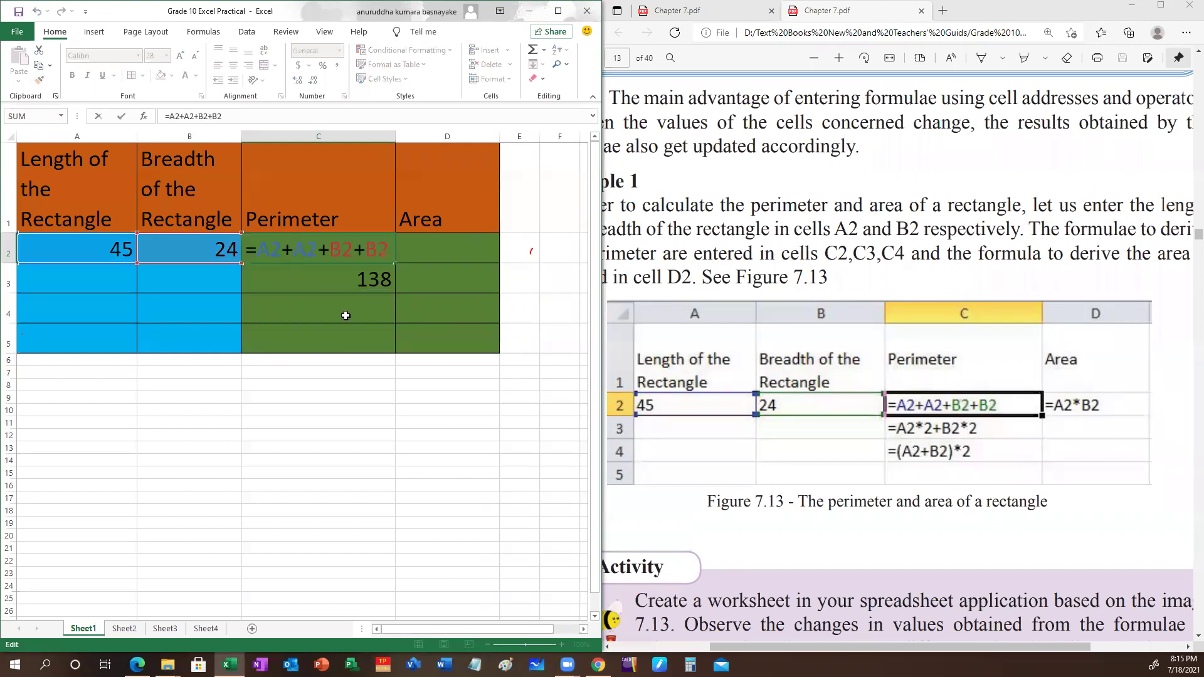
key(Return)
key(F2)
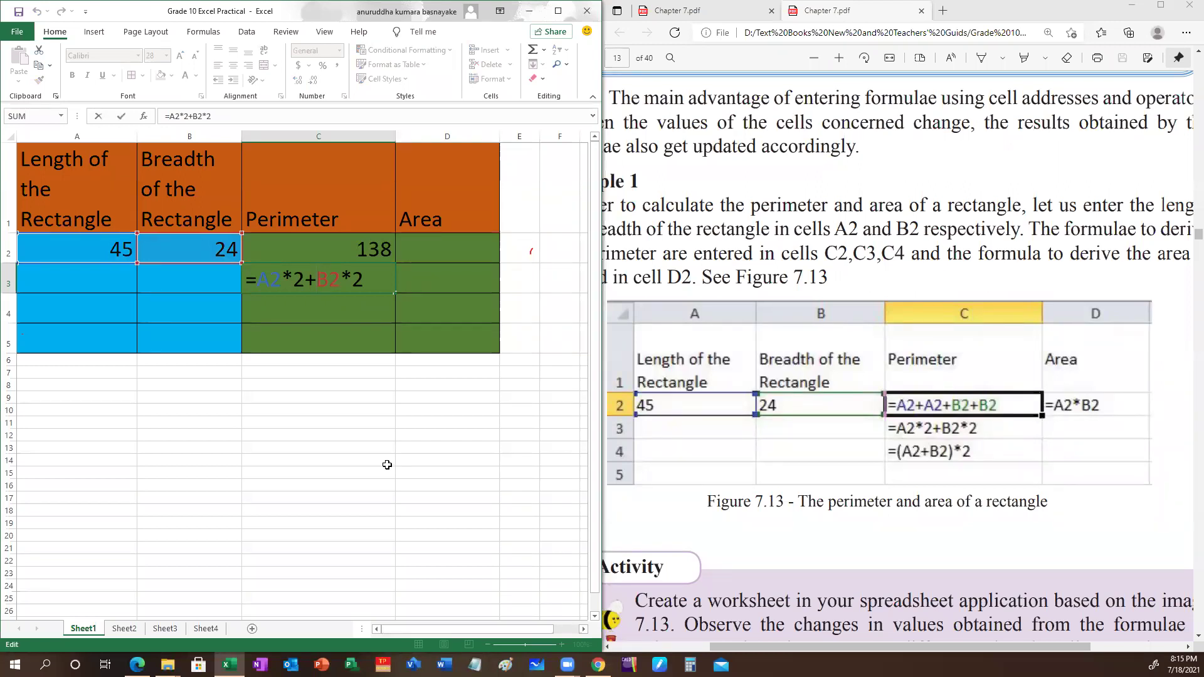
key(Return)
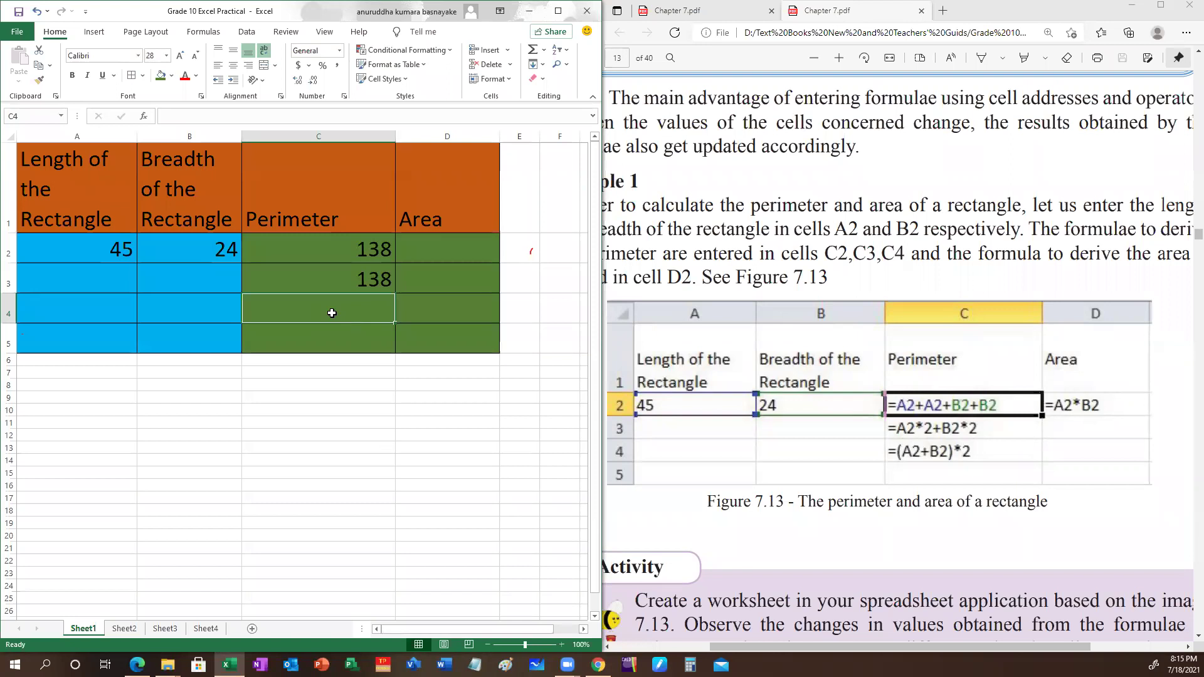
Enter the third perimeter formula =(A2+B2)*2 in cell C4
text(=)
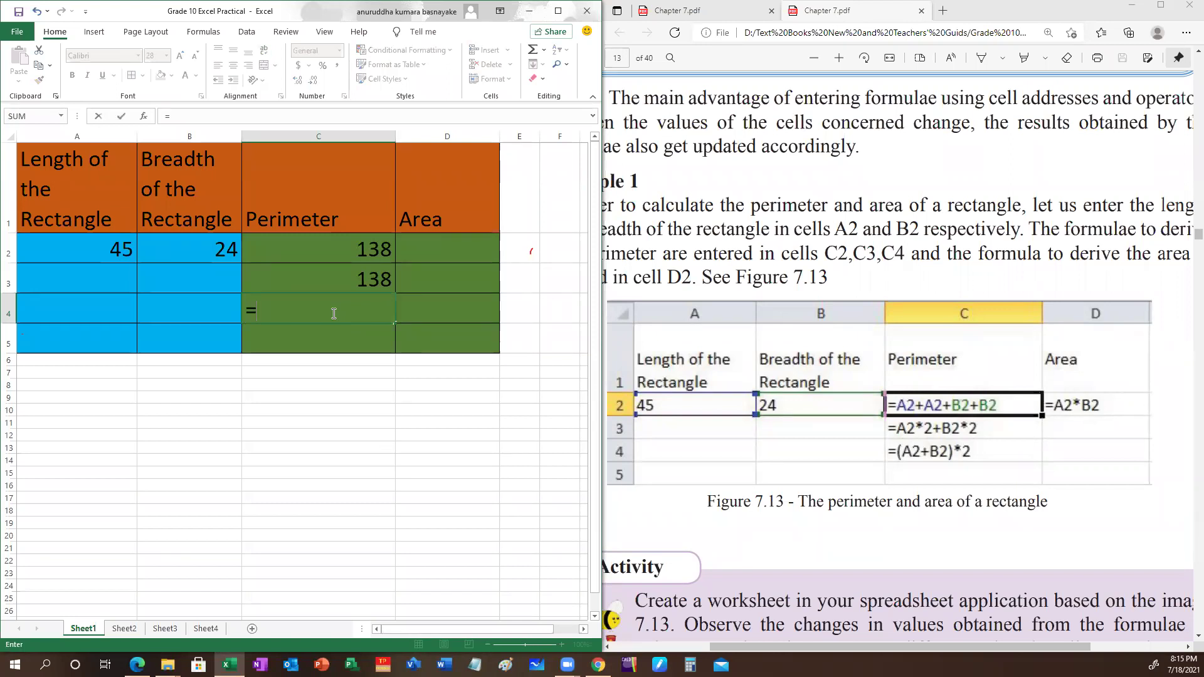
text(()
click(102, 244)
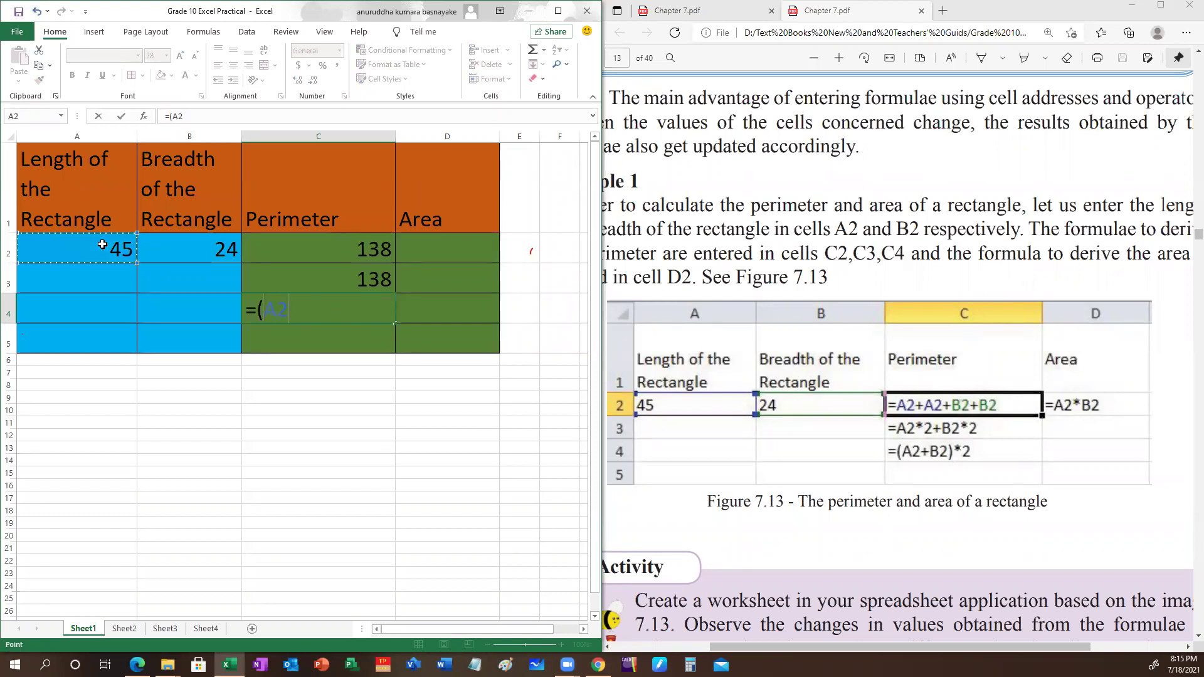
text(+)
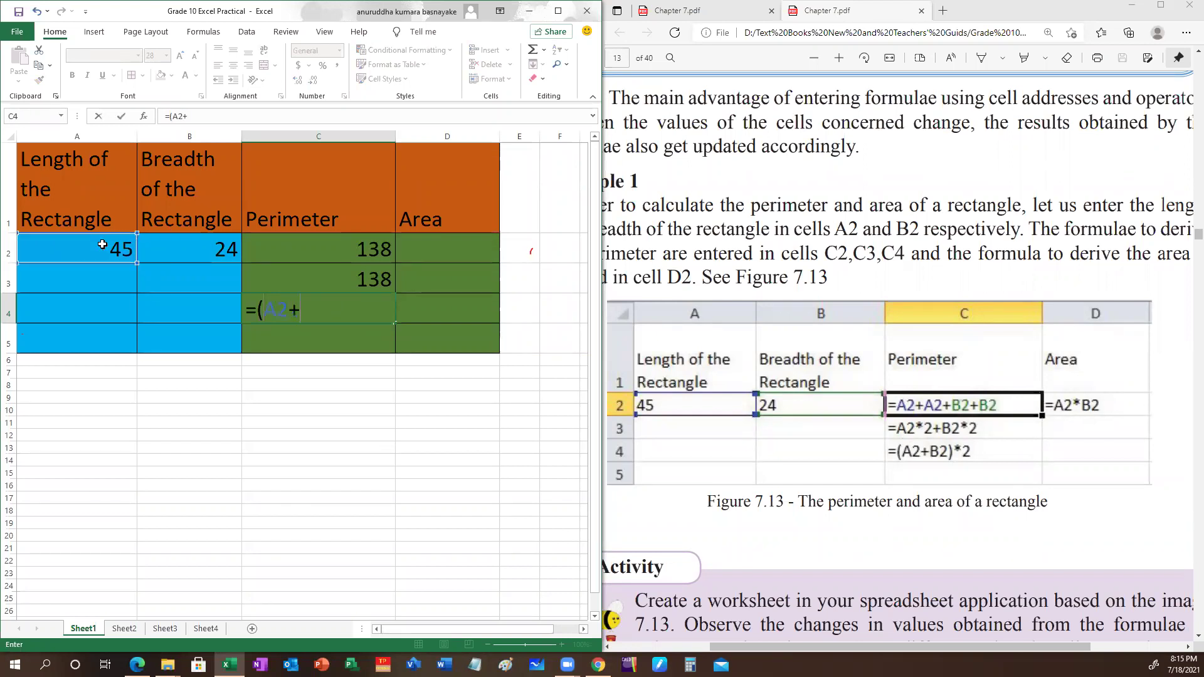
click(195, 260)
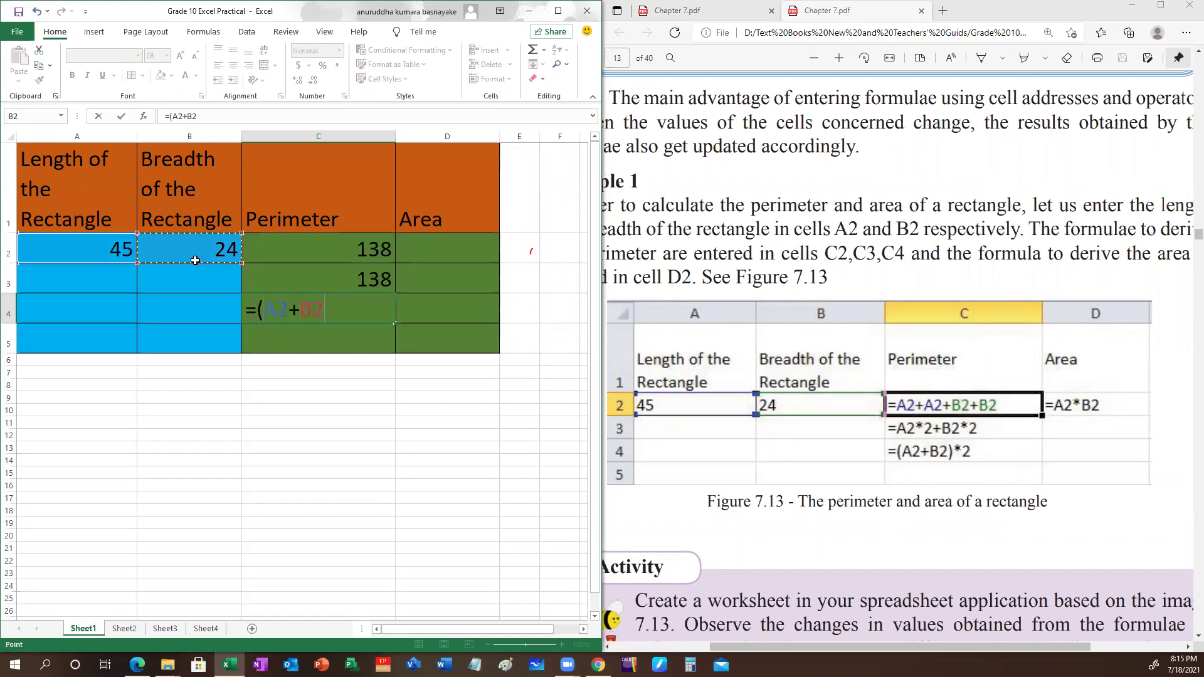
text()*2)
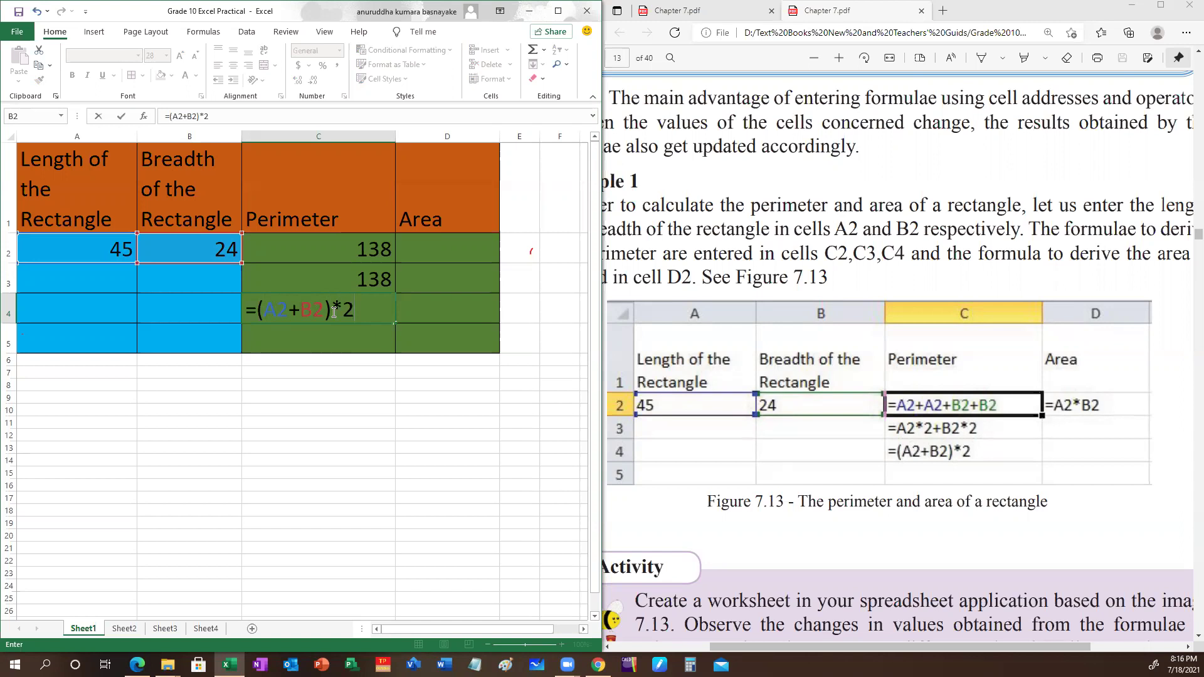
key(Return)
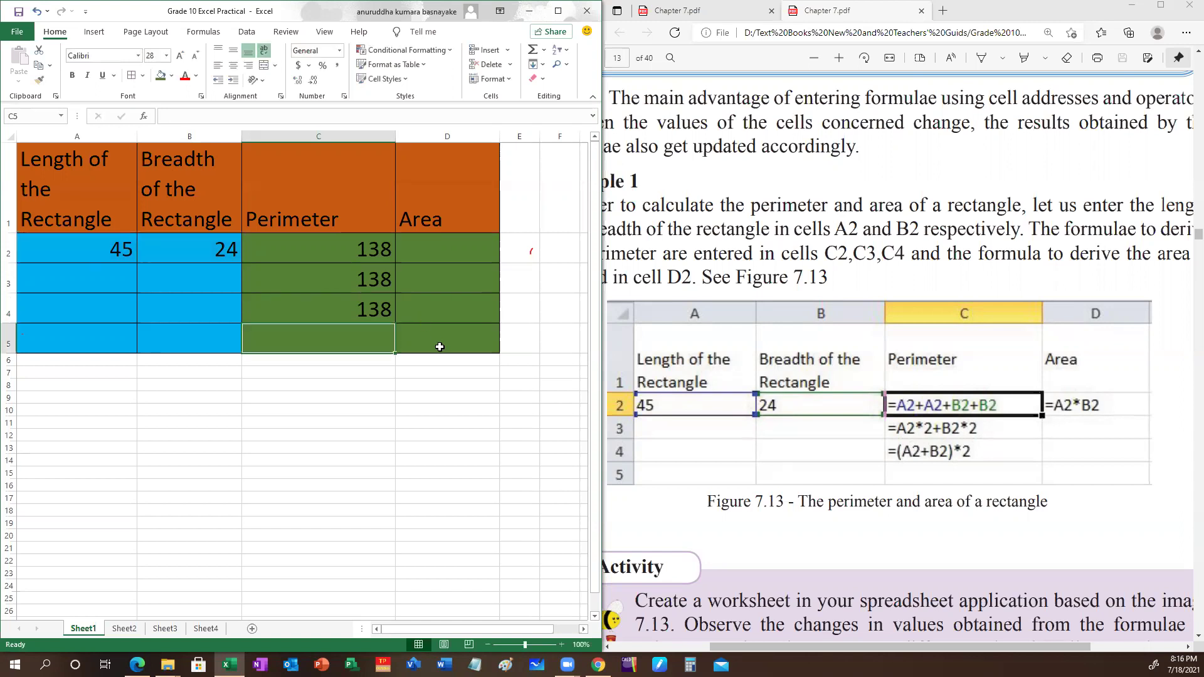
Remove the parentheses from the formula in cell C4 so it reads =A2+B2*2
click(323, 310)
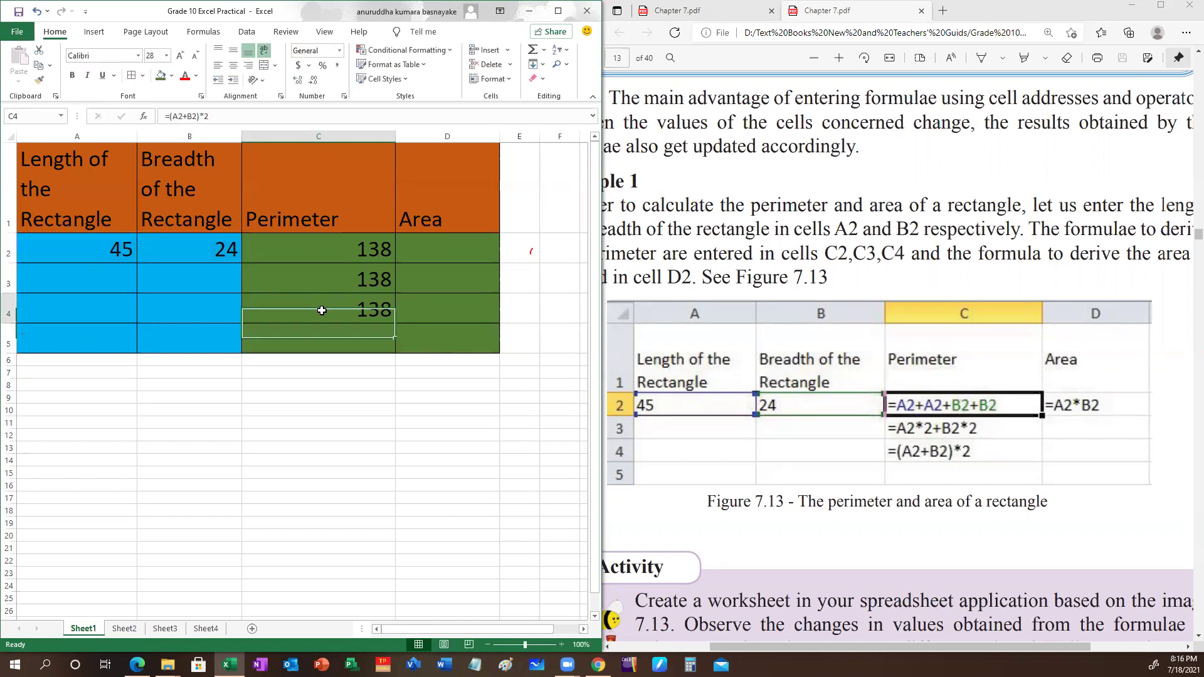
double_click(321, 310)
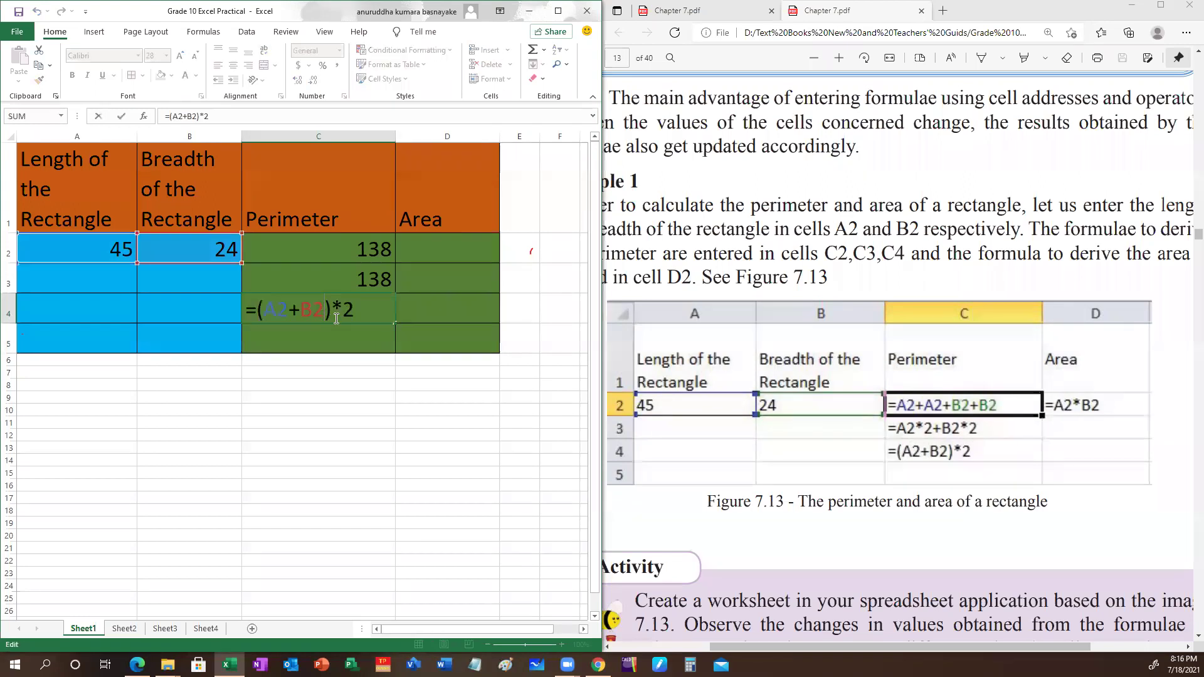
key(BackSpace)
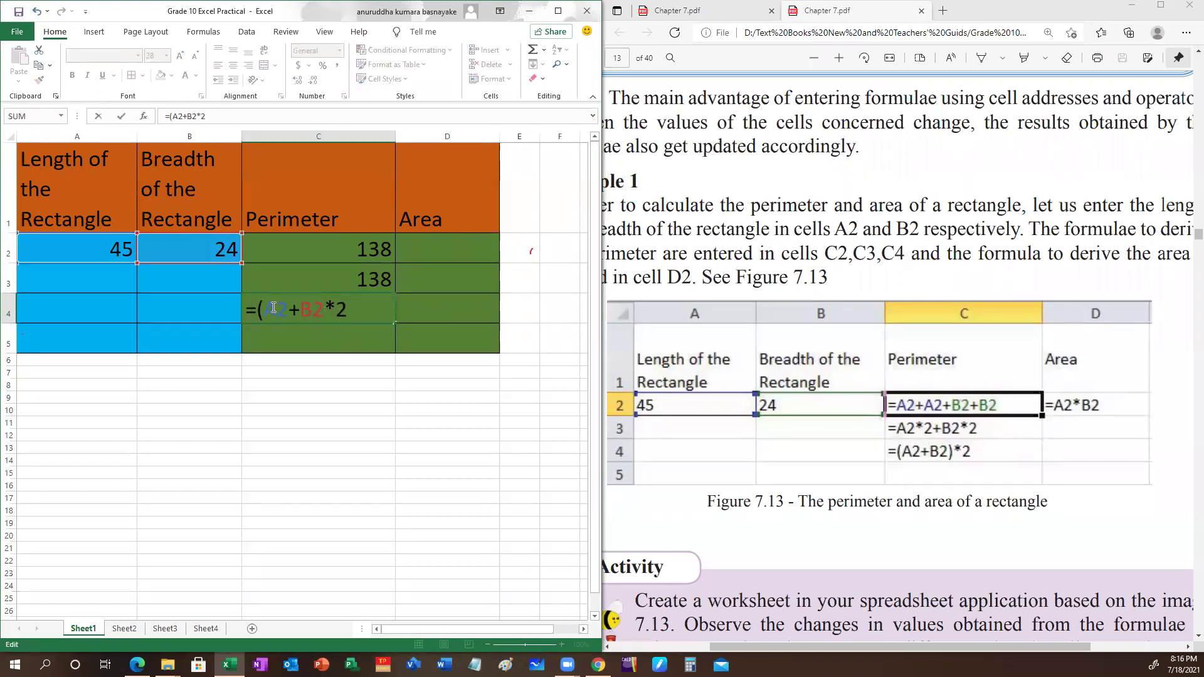
key(Left)
key(Left)
key(Left)
key(Left)
key(Left)
key(BackSpace)
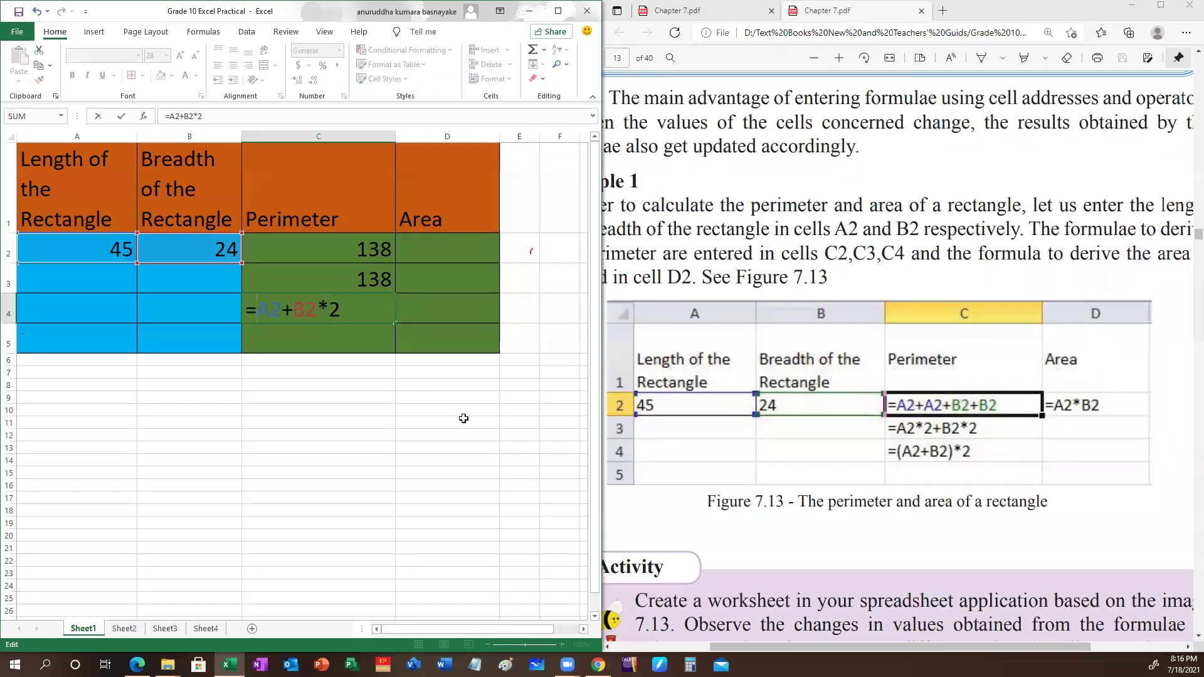
key(Return)
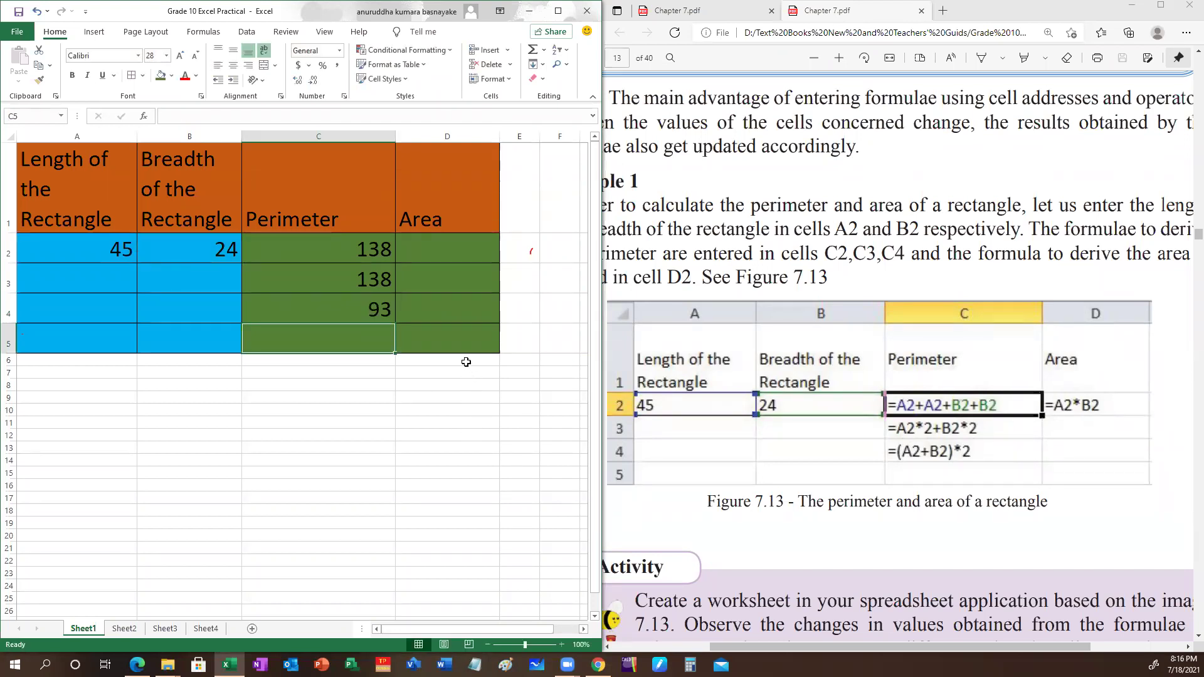
Put the parentheses back in the cell C4 formula so it reads =(A2+B2)*2
double_click(337, 313)
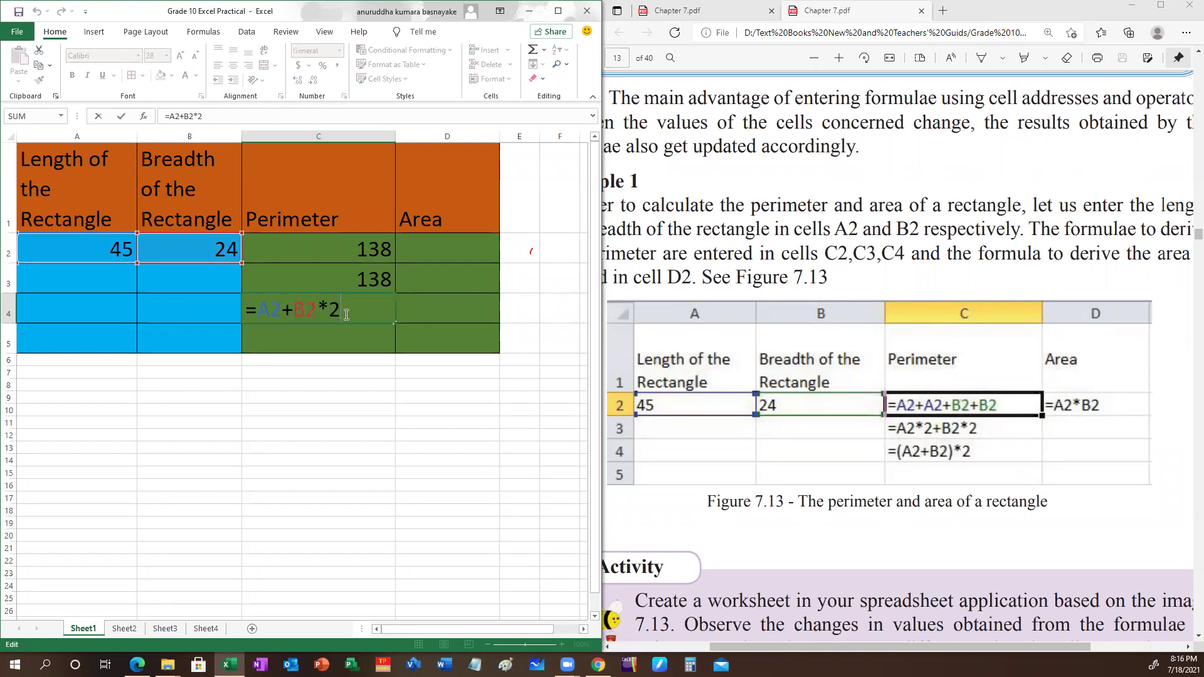
click(320, 312)
text())
key(Left)
key(Left)
text(()
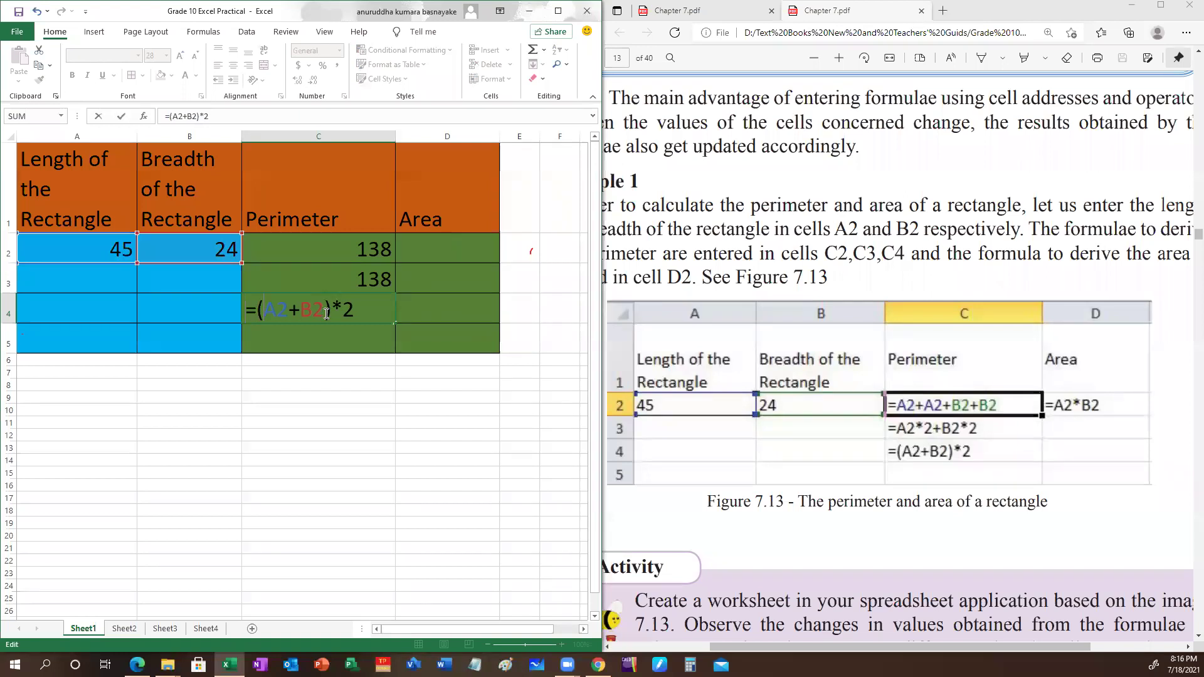
key(Return)
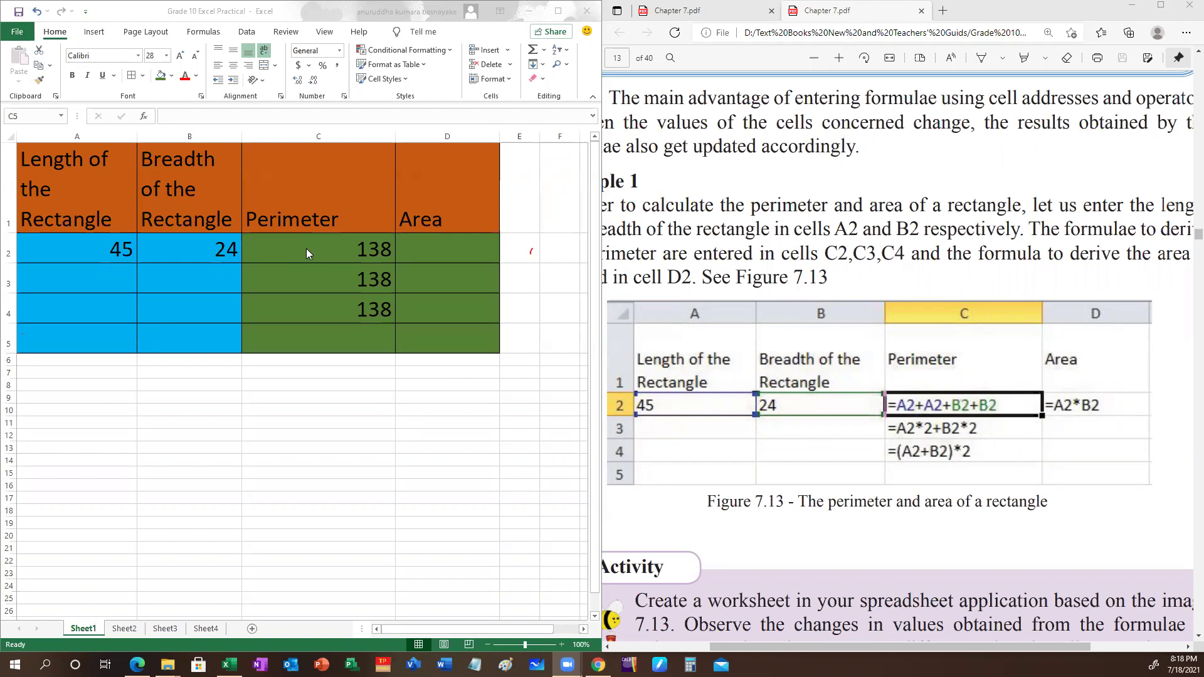
Enter the area formula =A2*B2 in cell D2
click(448, 262)
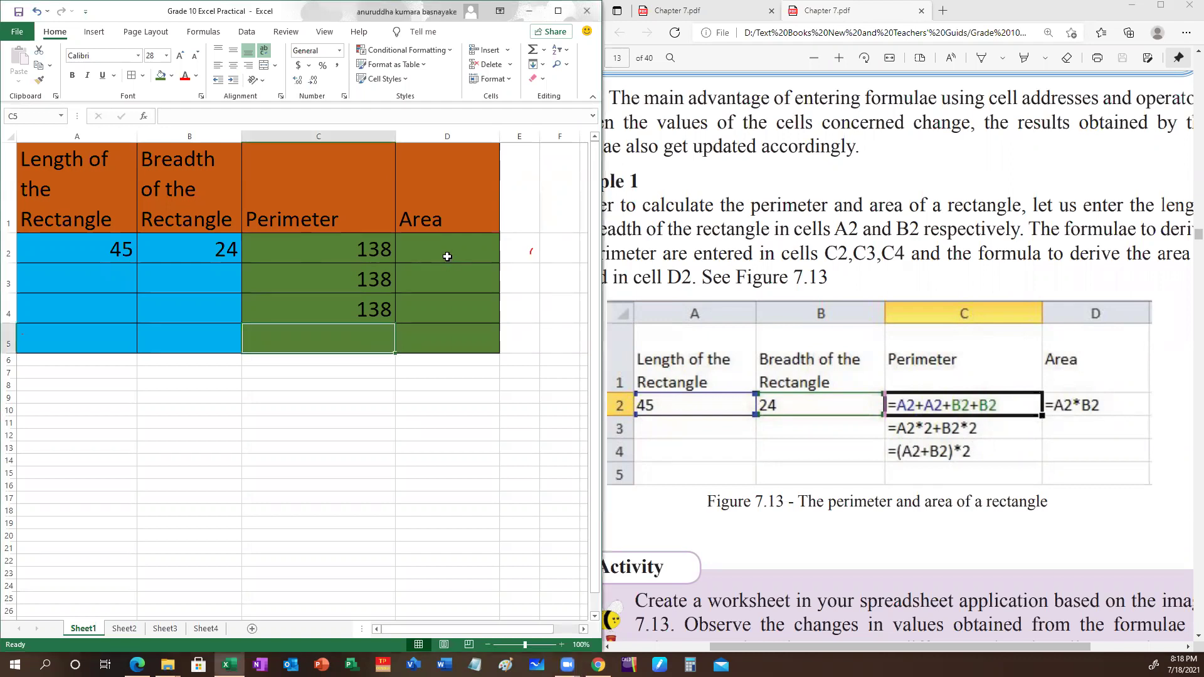
click(454, 257)
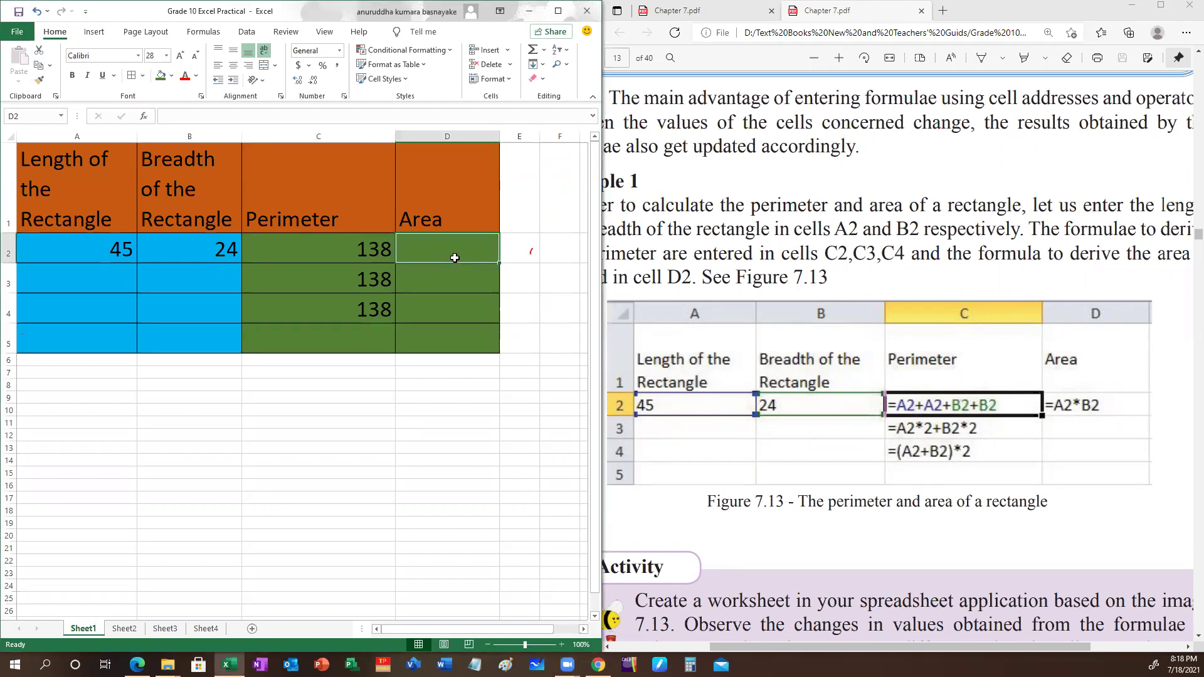
text(=)
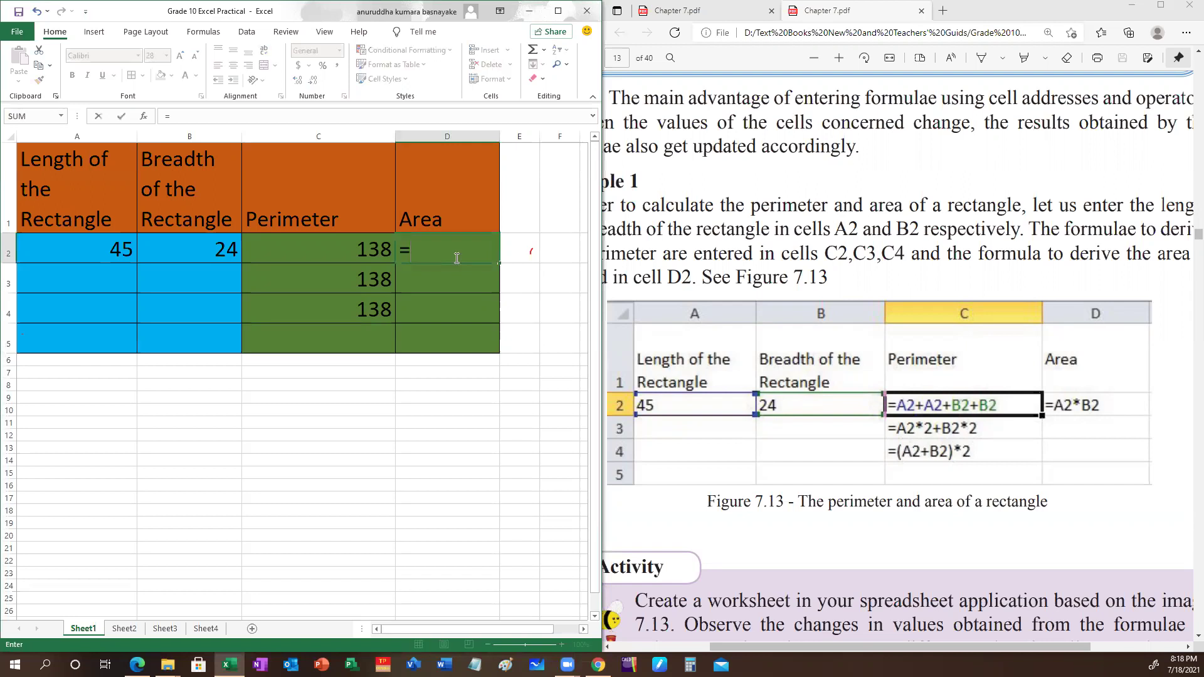
click(92, 253)
text(*)
click(217, 251)
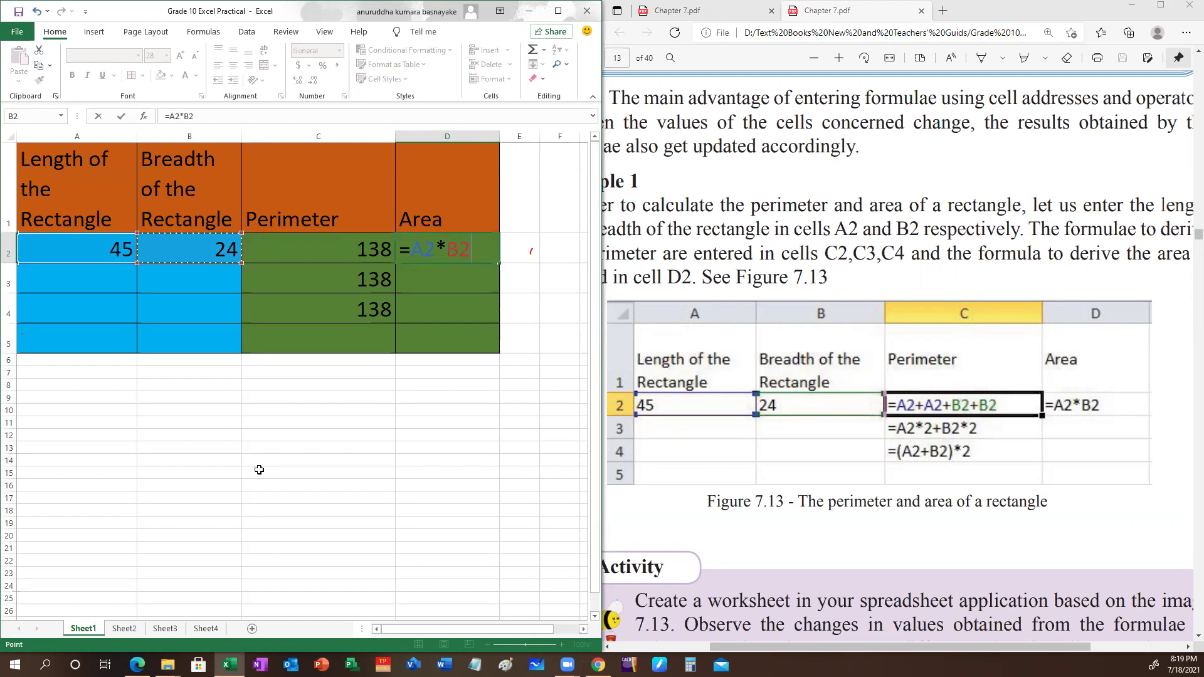
key(Return)
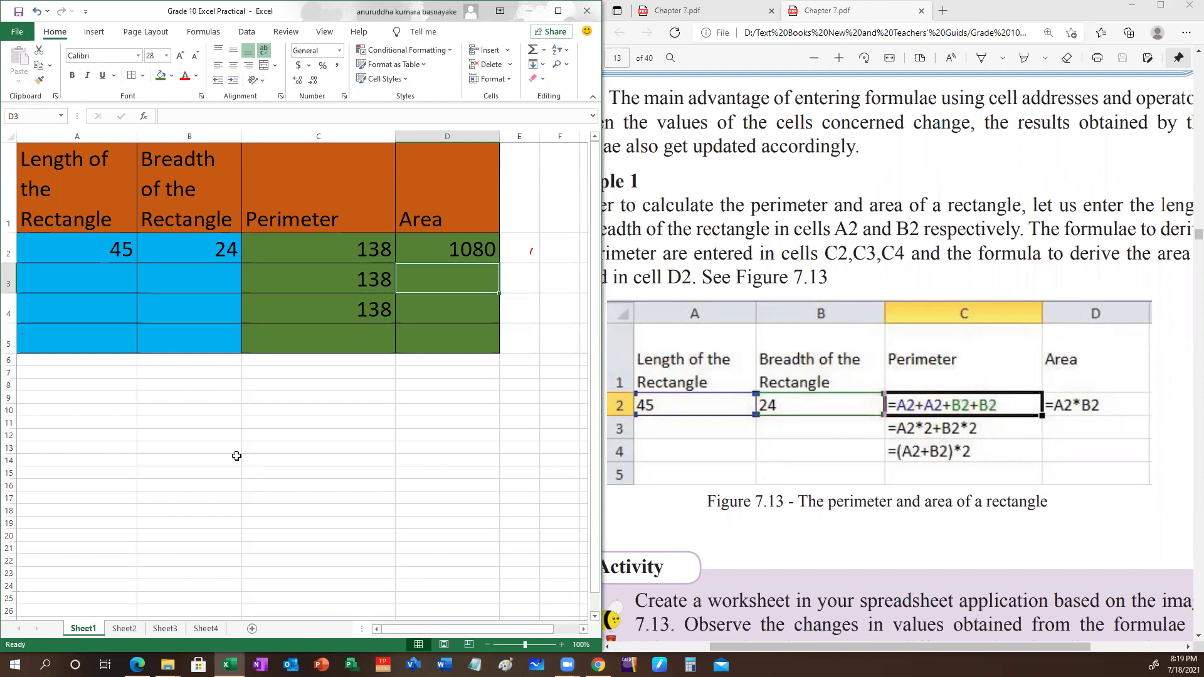
Review the headings, the length and breadth values, and the perimeter and area formulas in rows 1 to 4
click(117, 200)
click(182, 196)
click(385, 195)
click(447, 193)
click(96, 263)
click(206, 259)
click(310, 265)
click(313, 279)
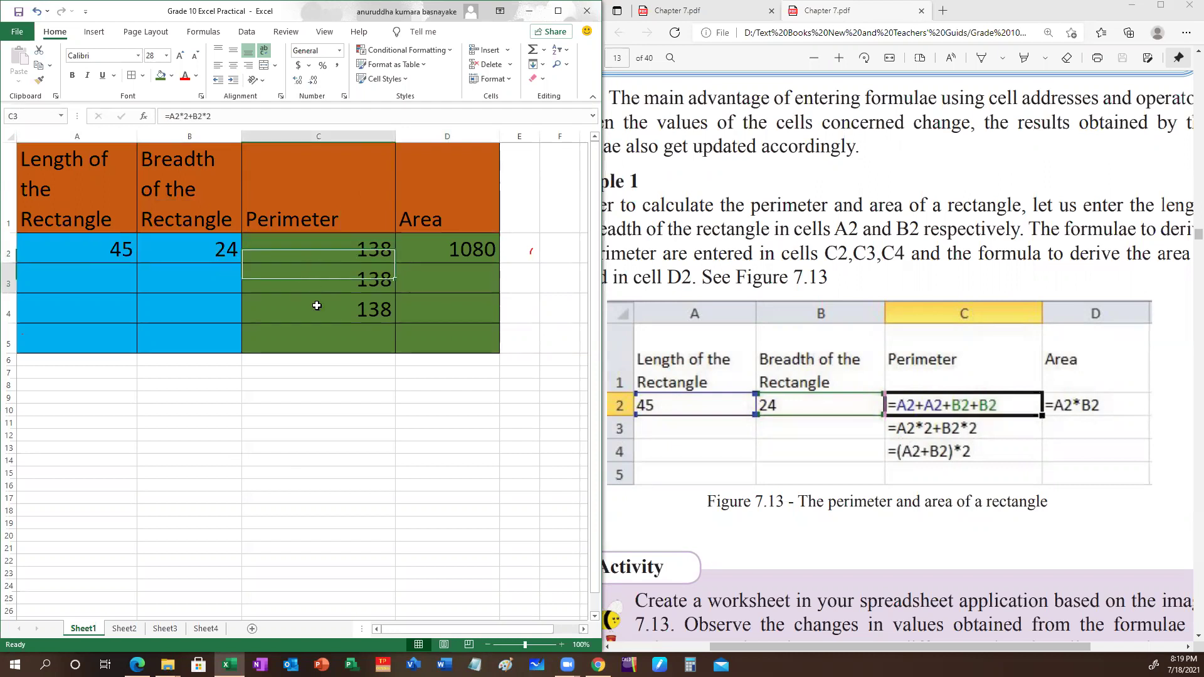
click(317, 306)
click(441, 249)
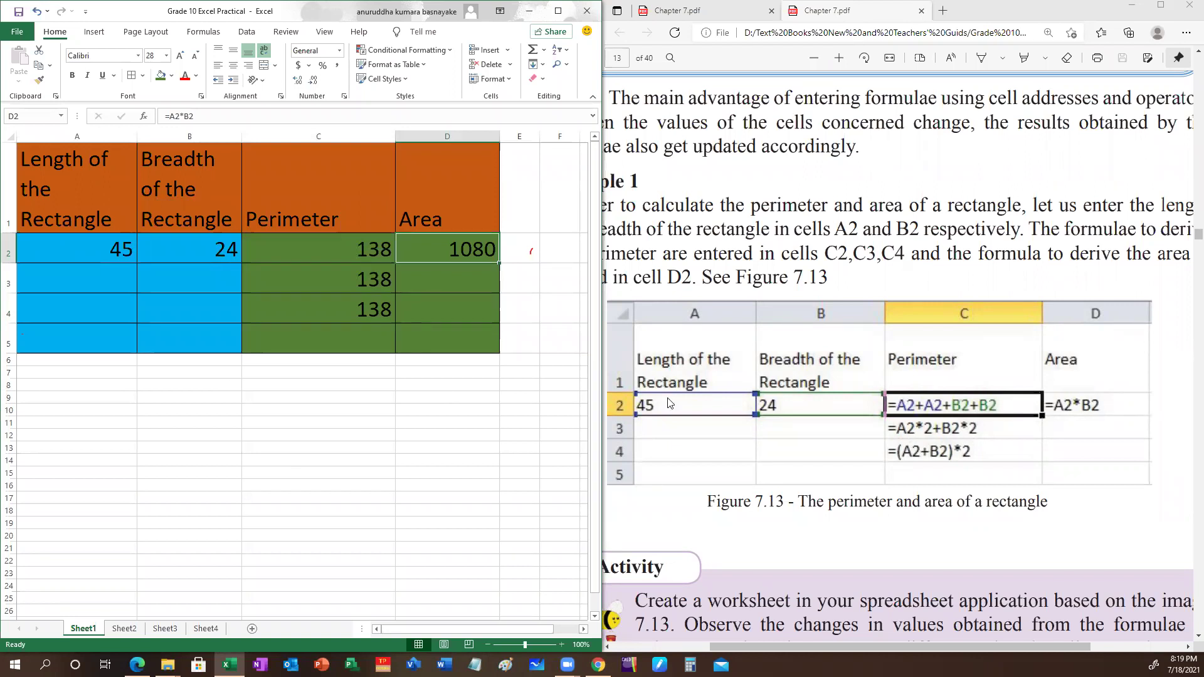
Switch to Sheet2 and bring the textbook's Example 2 with Figure 7.16, the price calculation, into view
click(124, 629)
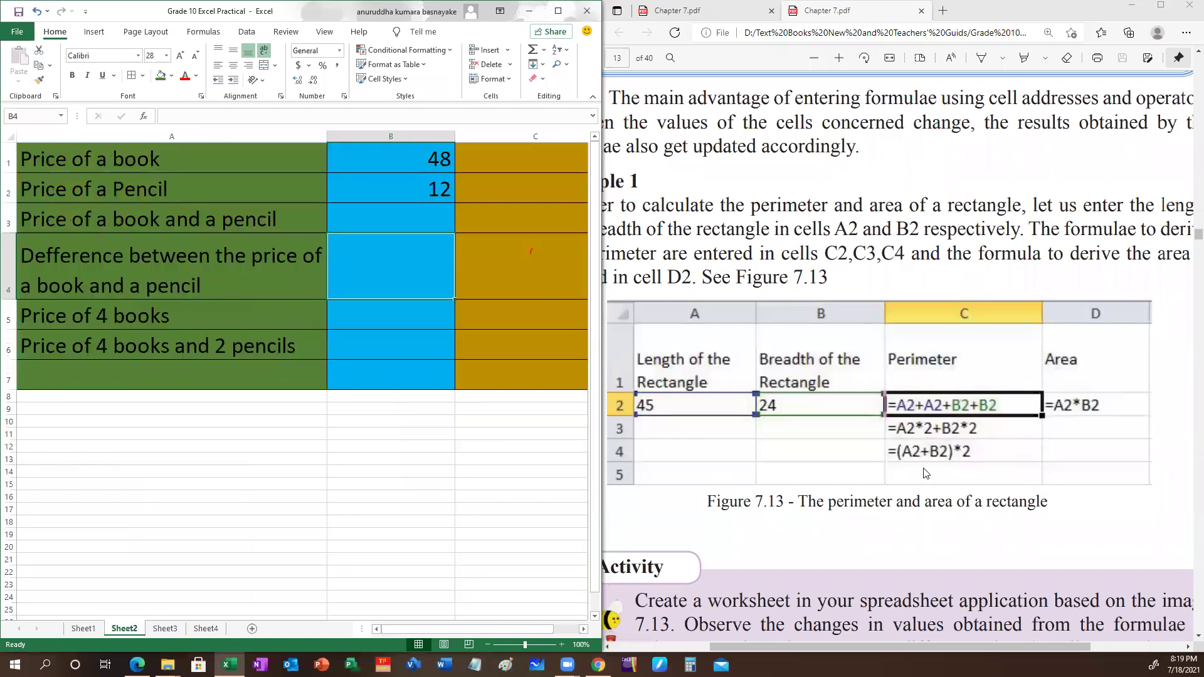
scroll(923, 473, down, 10)
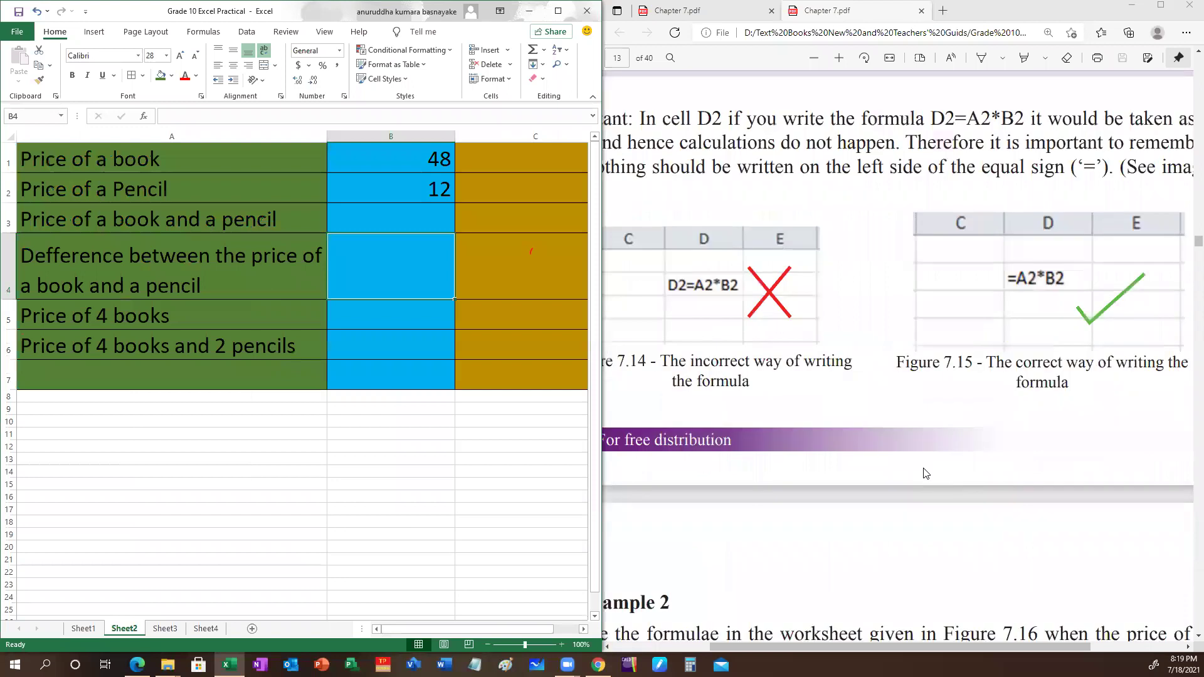
scroll(923, 474, down, 5)
scroll(927, 461, up, 5)
scroll(814, 415, down, 5)
scroll(813, 416, down, 4)
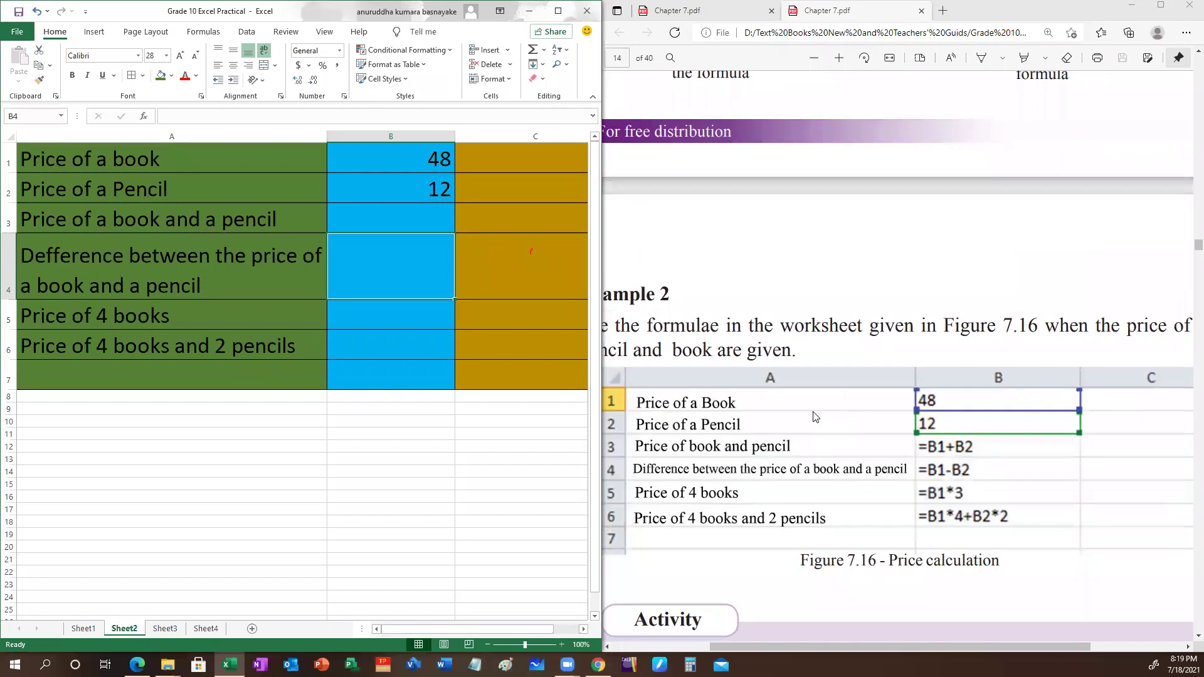
scroll(878, 489, up, 4)
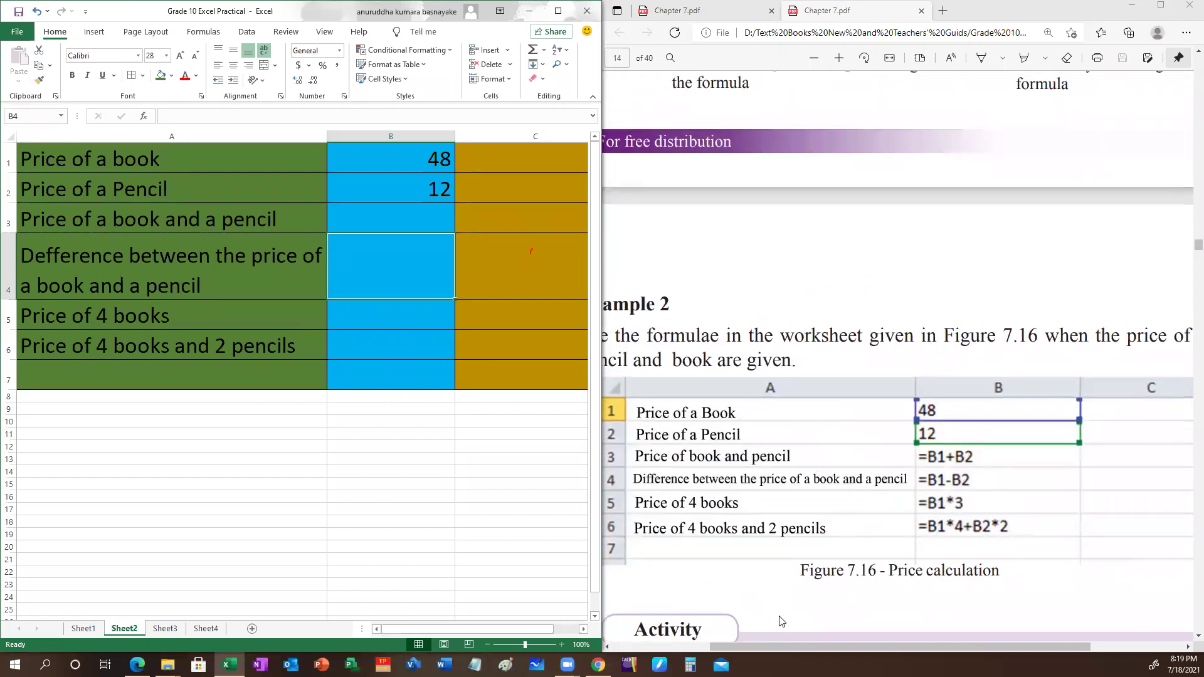
mouse_move(806, 644)
mouse_down()
mouse_move(768, 648)
mouse_move(903, 642)
mouse_move(773, 643)
mouse_move(790, 646)
mouse_up()
Find Figure 7.16 in the Sinhala edition of Chapter 7 and compare it with the English edition's version
click(689, 10)
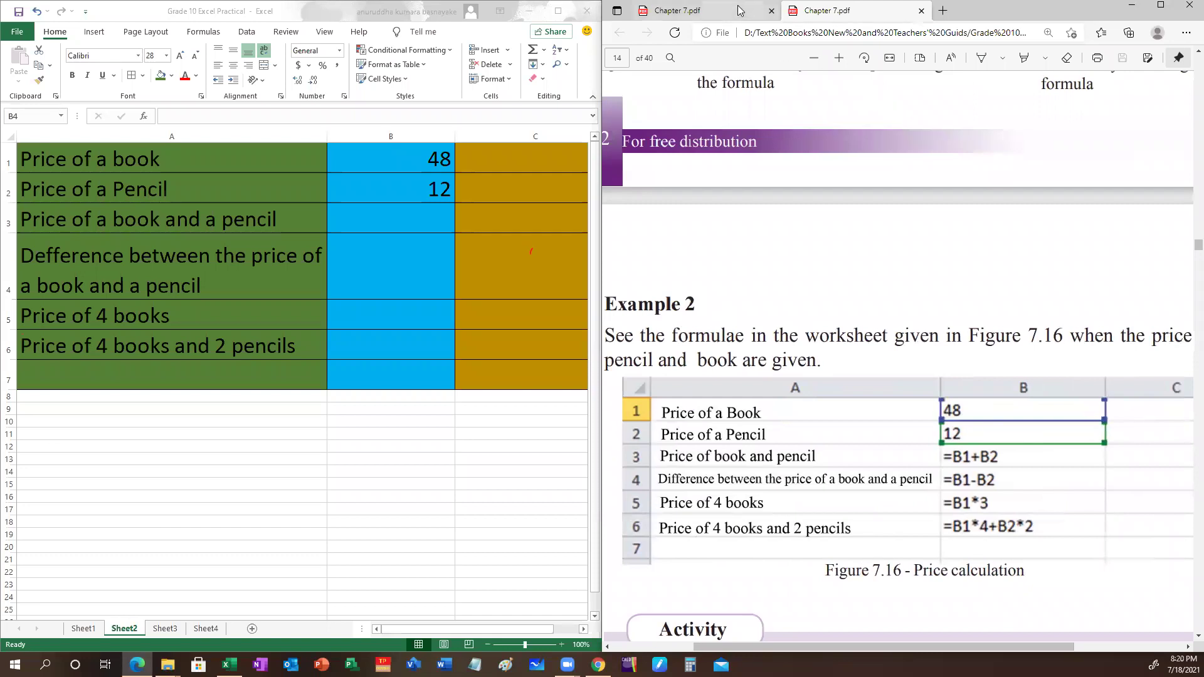
scroll(805, 506, down, 10)
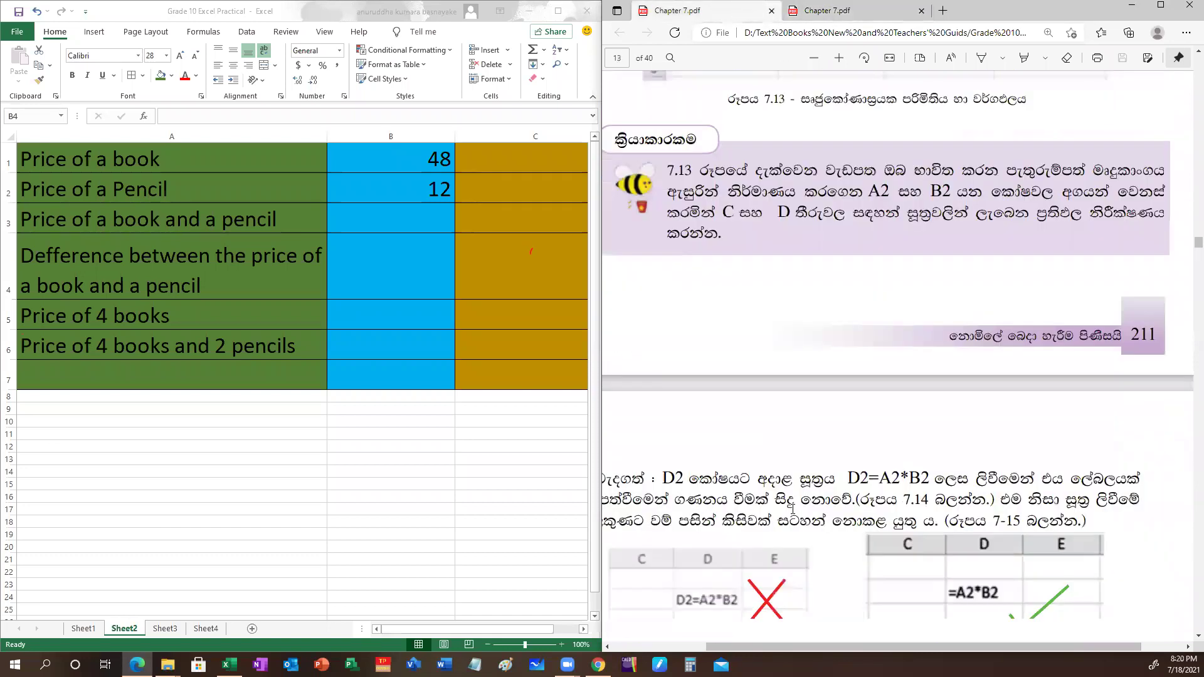
scroll(820, 553, down, 10)
scroll(820, 553, up, 5)
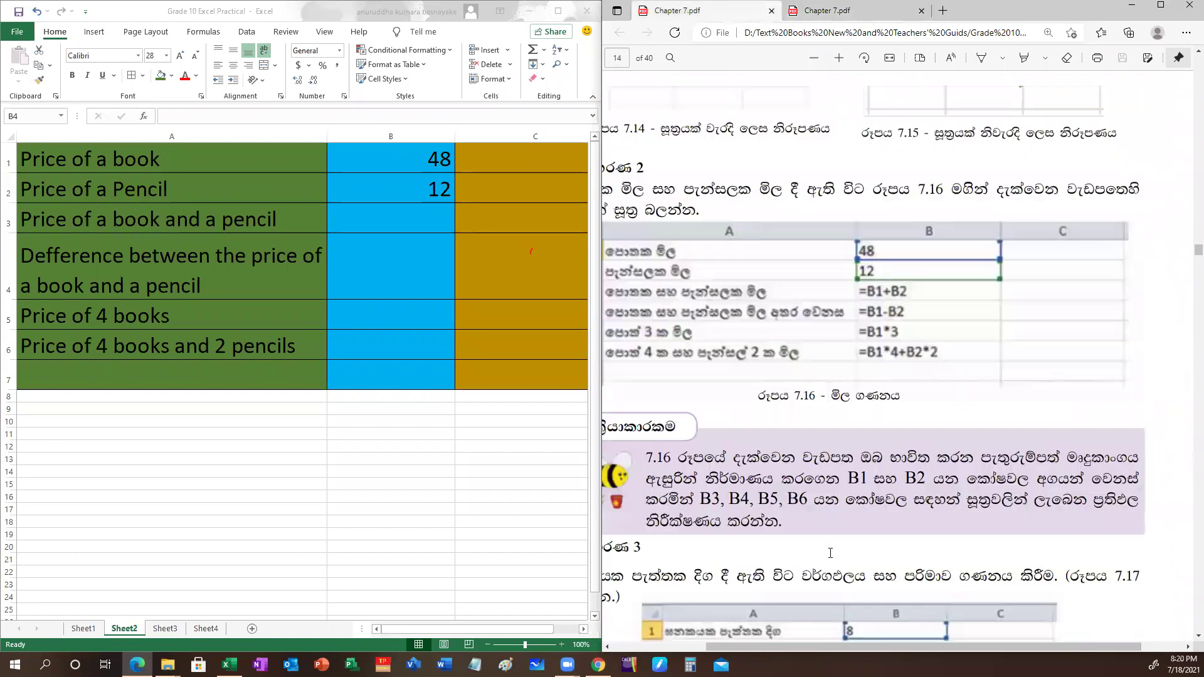
drag(861, 650, 834, 646)
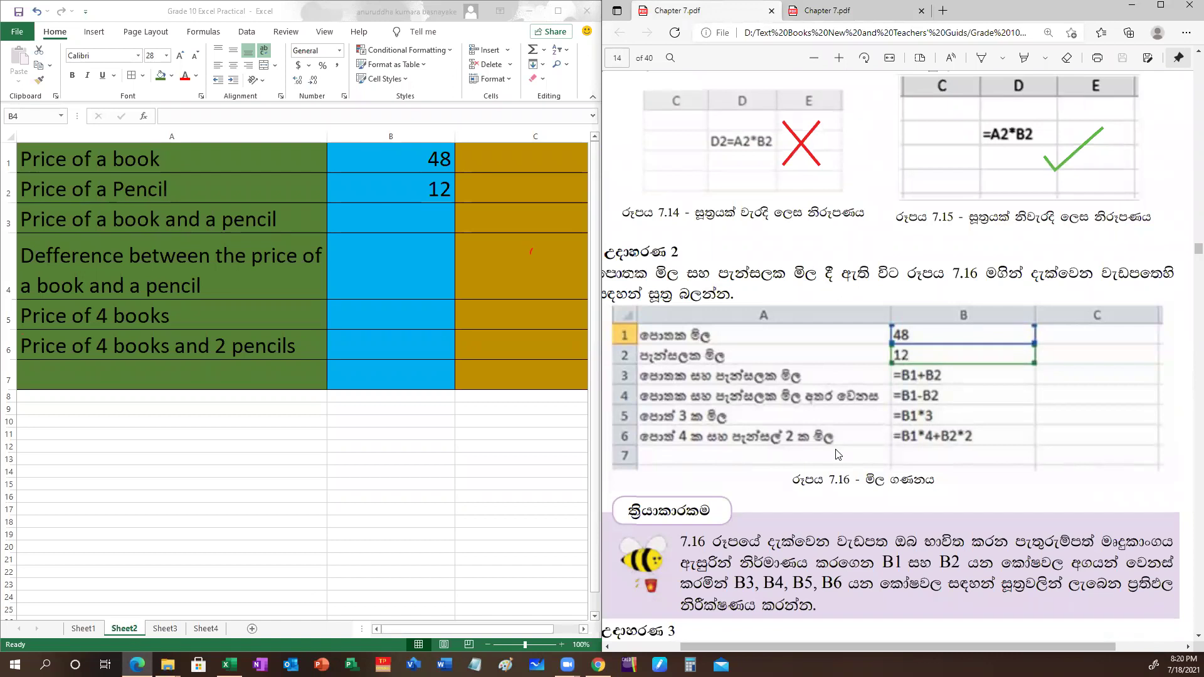
click(826, 11)
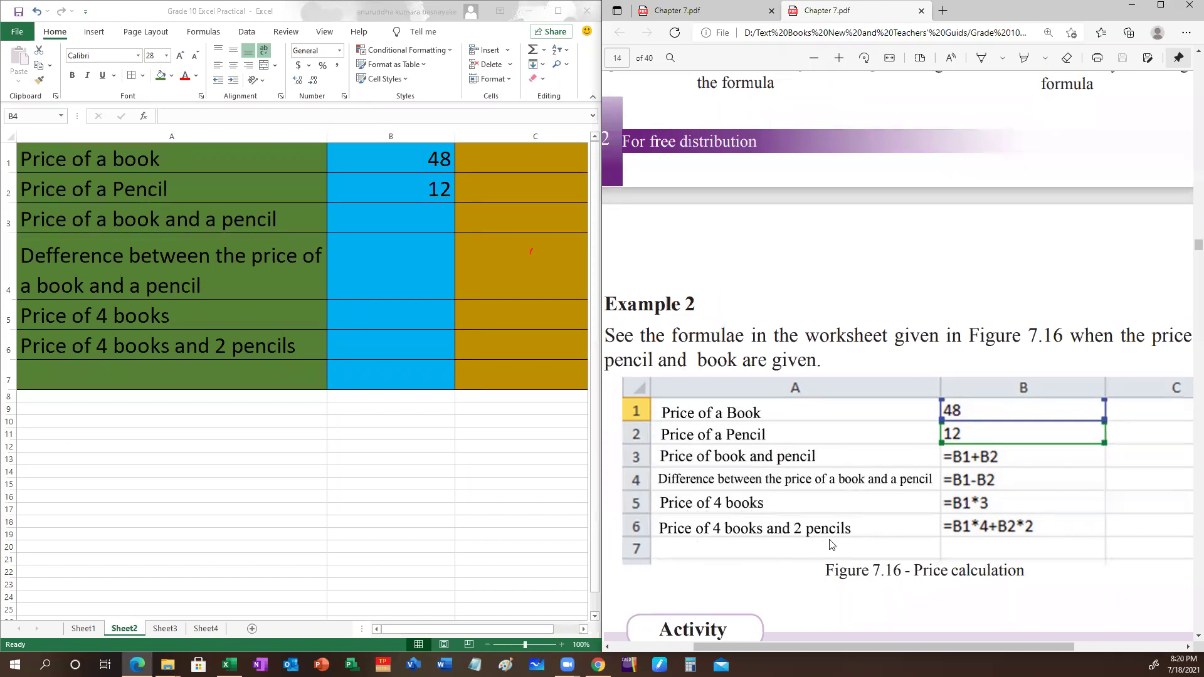
click(736, 21)
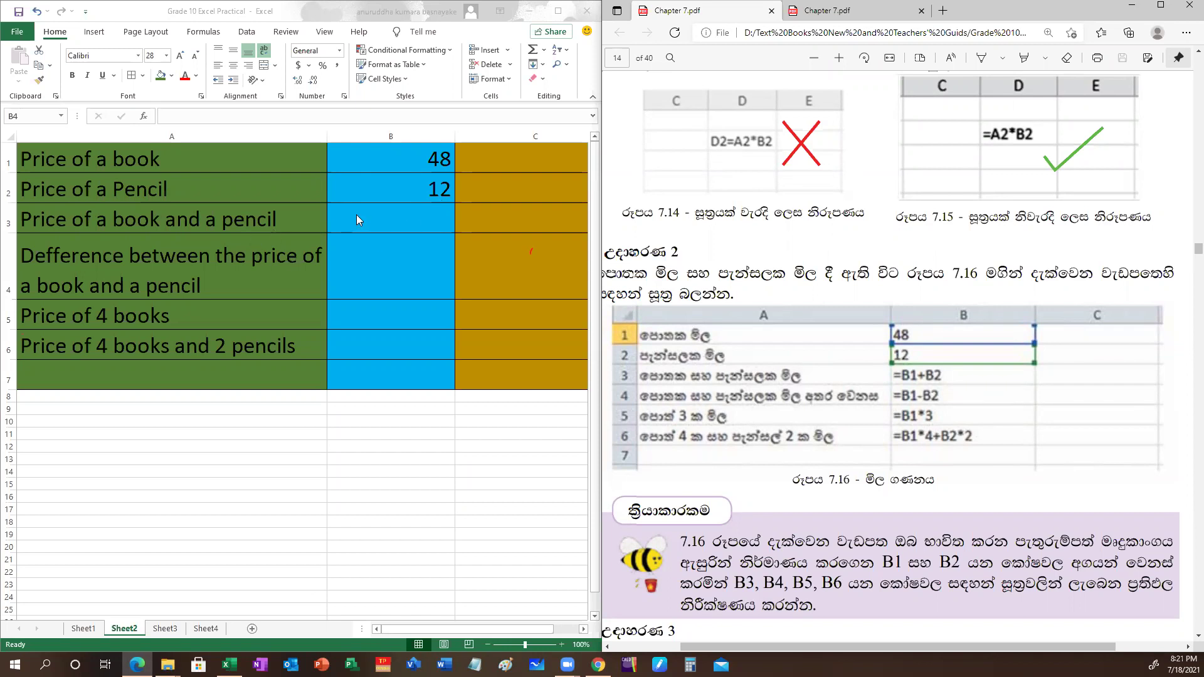
Enter the formula =B1+B2 in cell B3 for the price of a book and a pencil
click(392, 222)
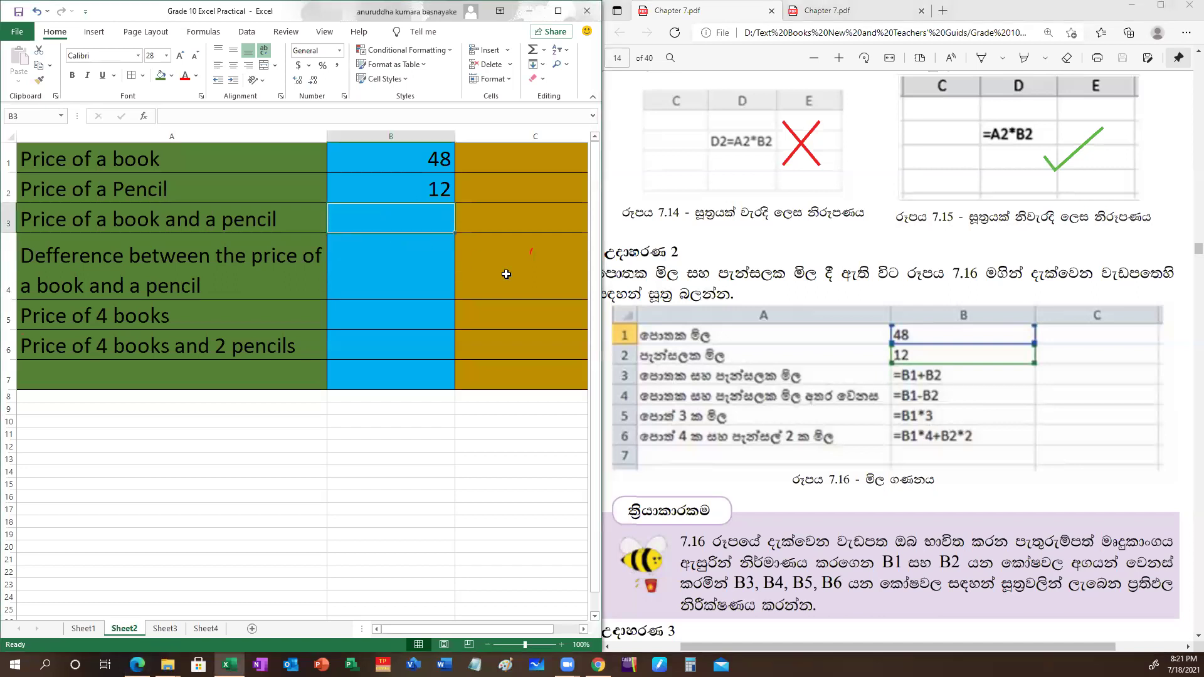
text(=)
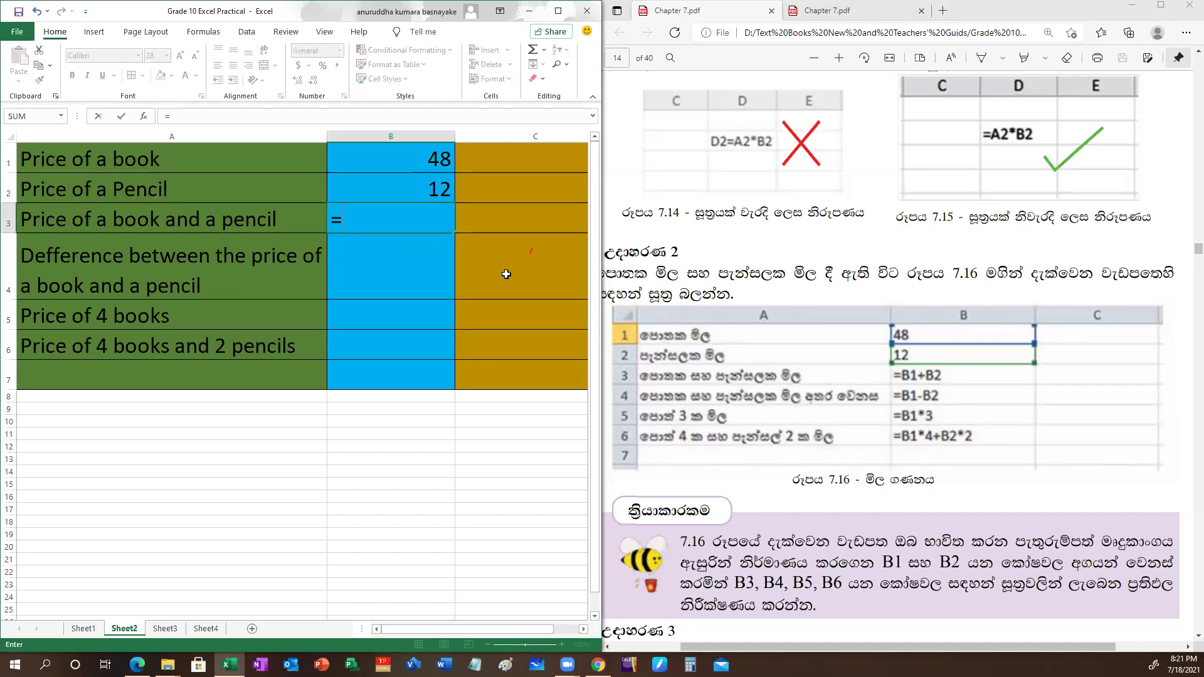
click(392, 161)
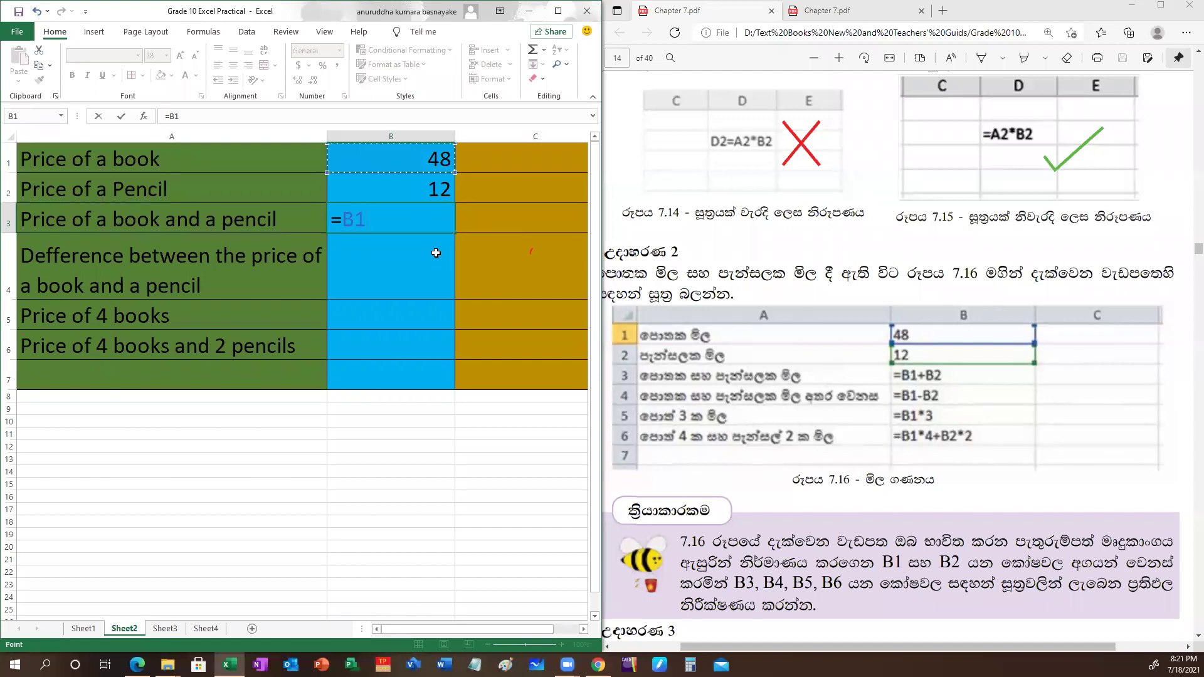
text(+)
click(400, 188)
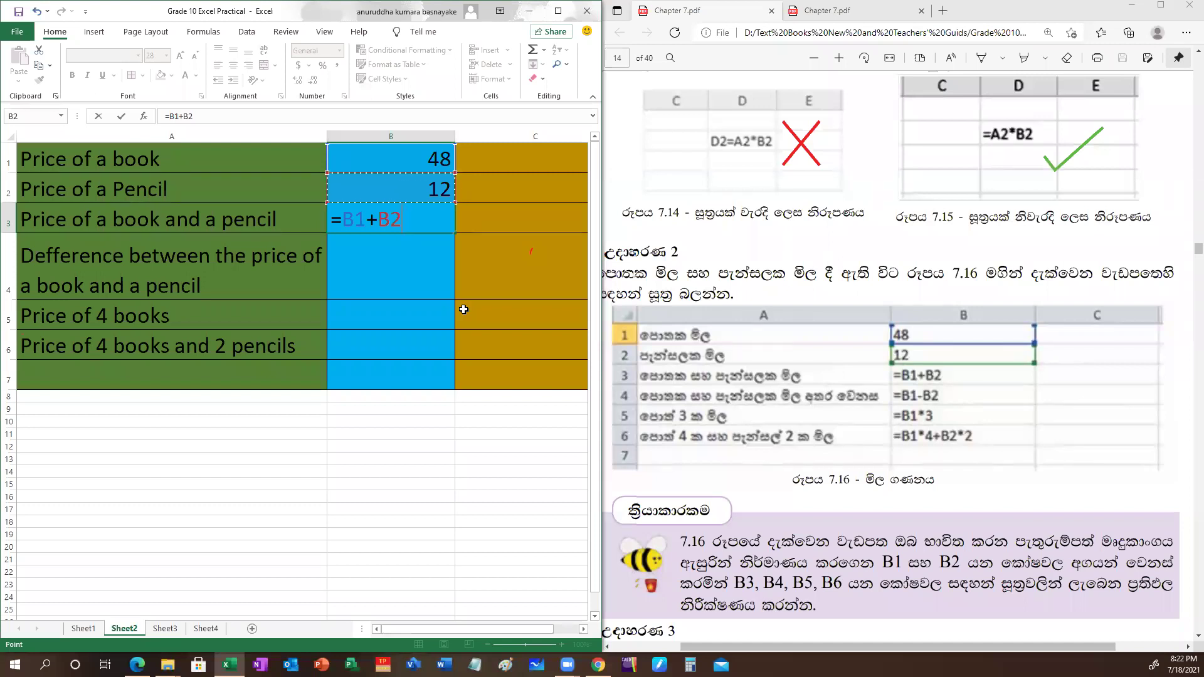
key(Return)
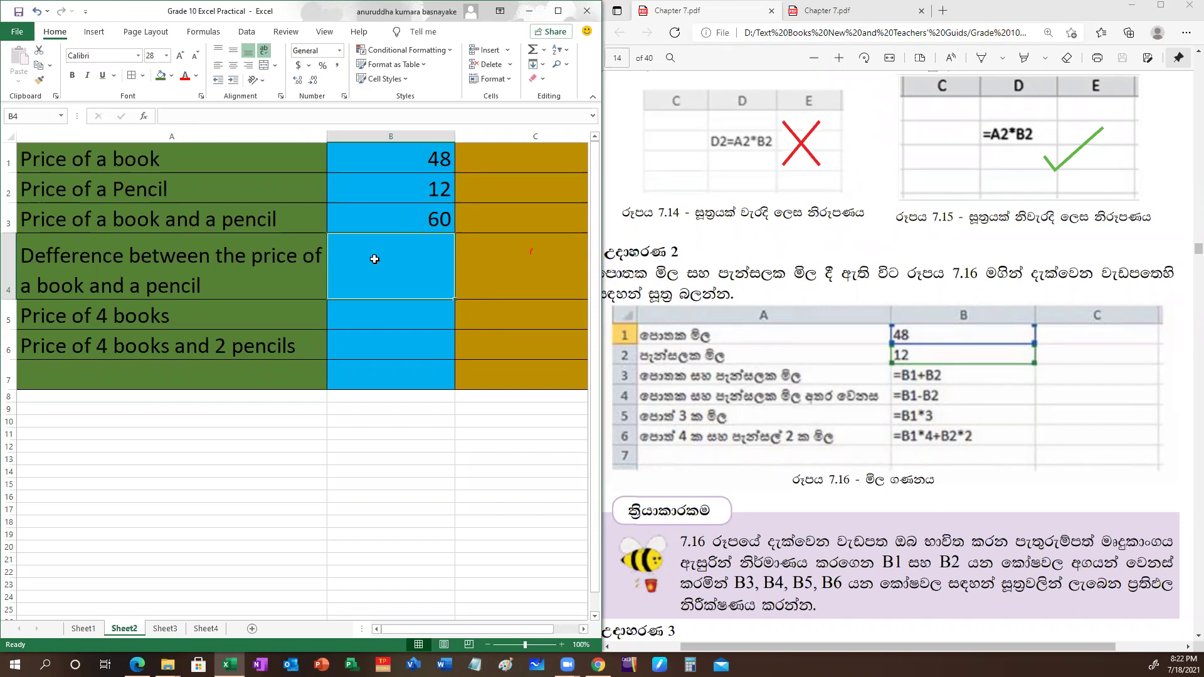
Enter the formula =B1-B2 in cell B4 for the difference between the book and pencil prices
text(=)
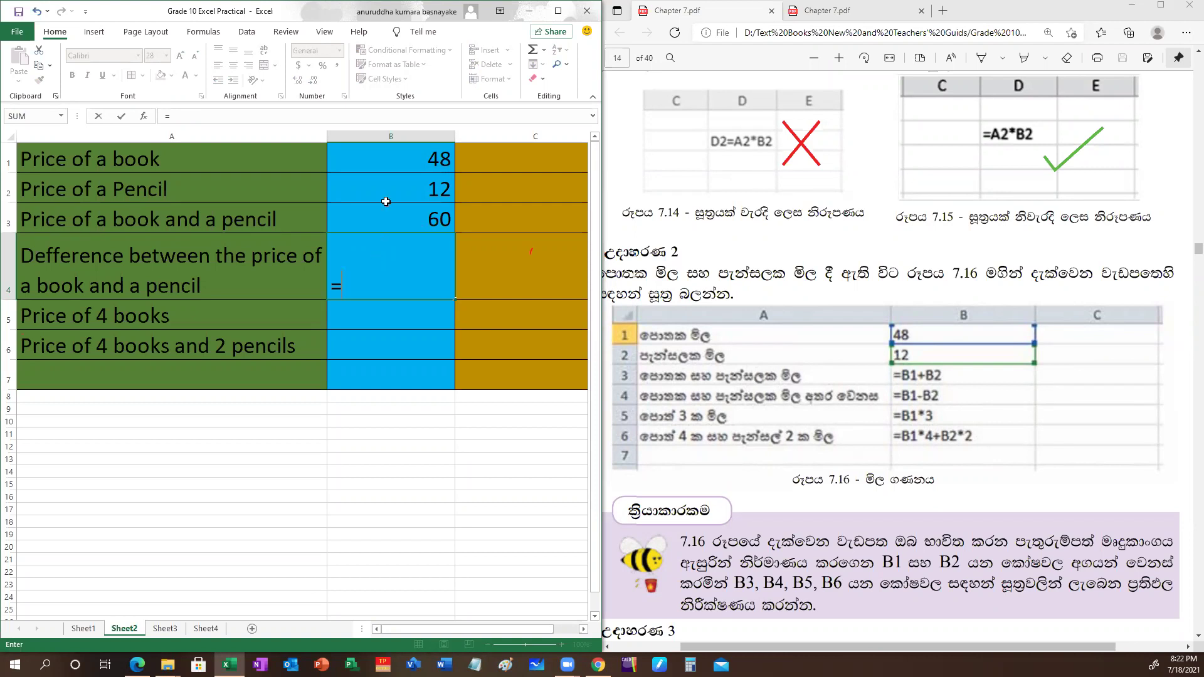
click(407, 162)
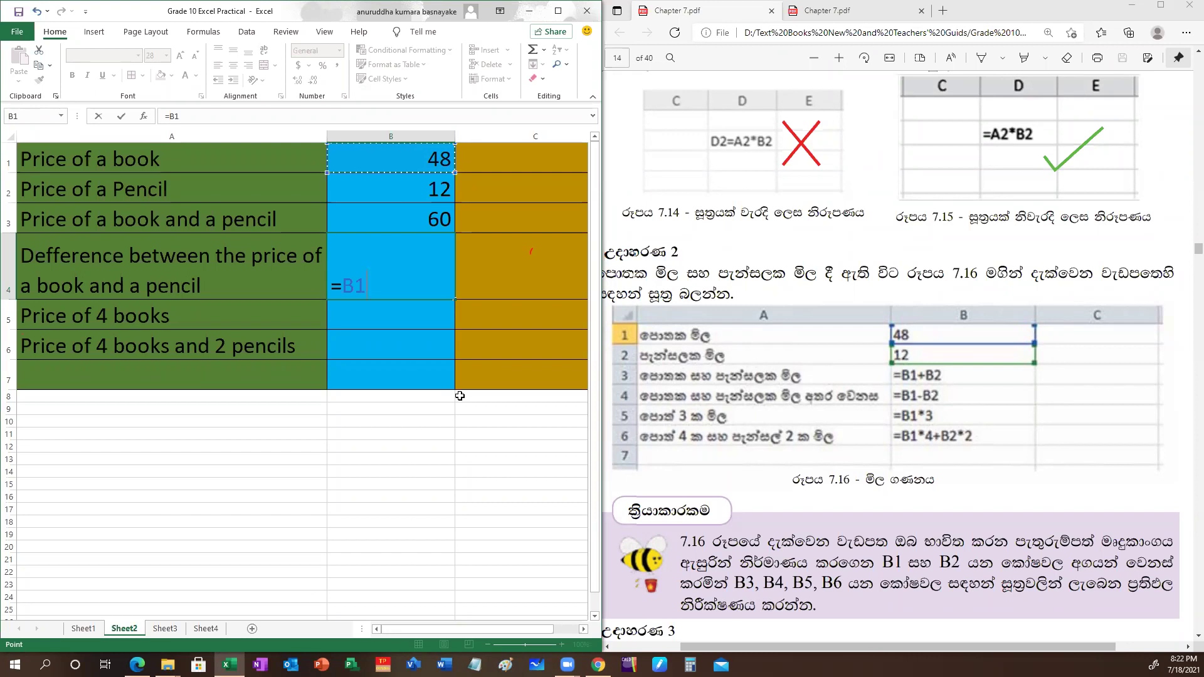
text(-)
click(367, 189)
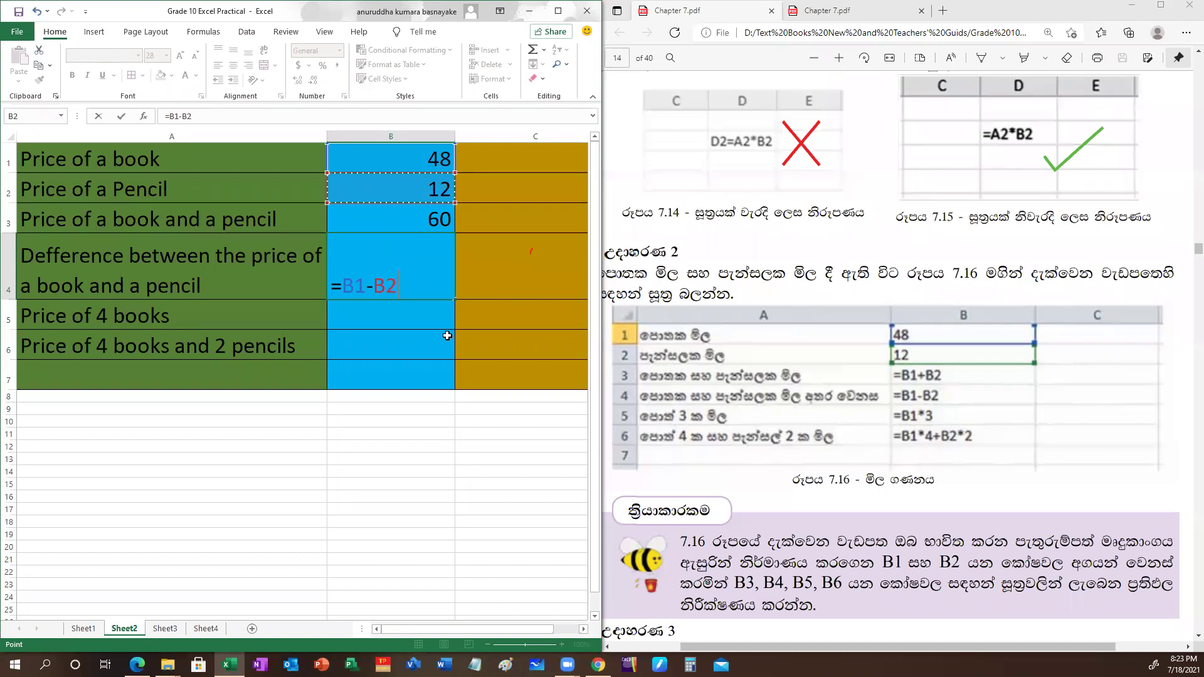
key(Return)
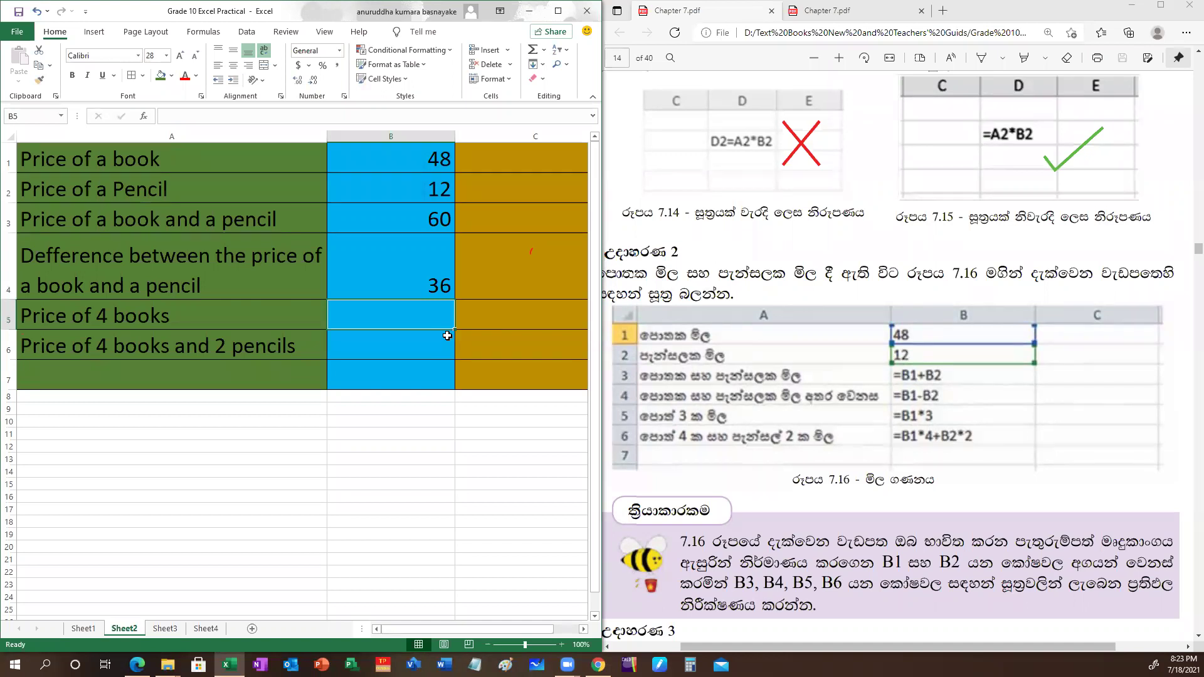
Review the difference formula in B4 and the sum formula in B3 without changing them
double_click(392, 280)
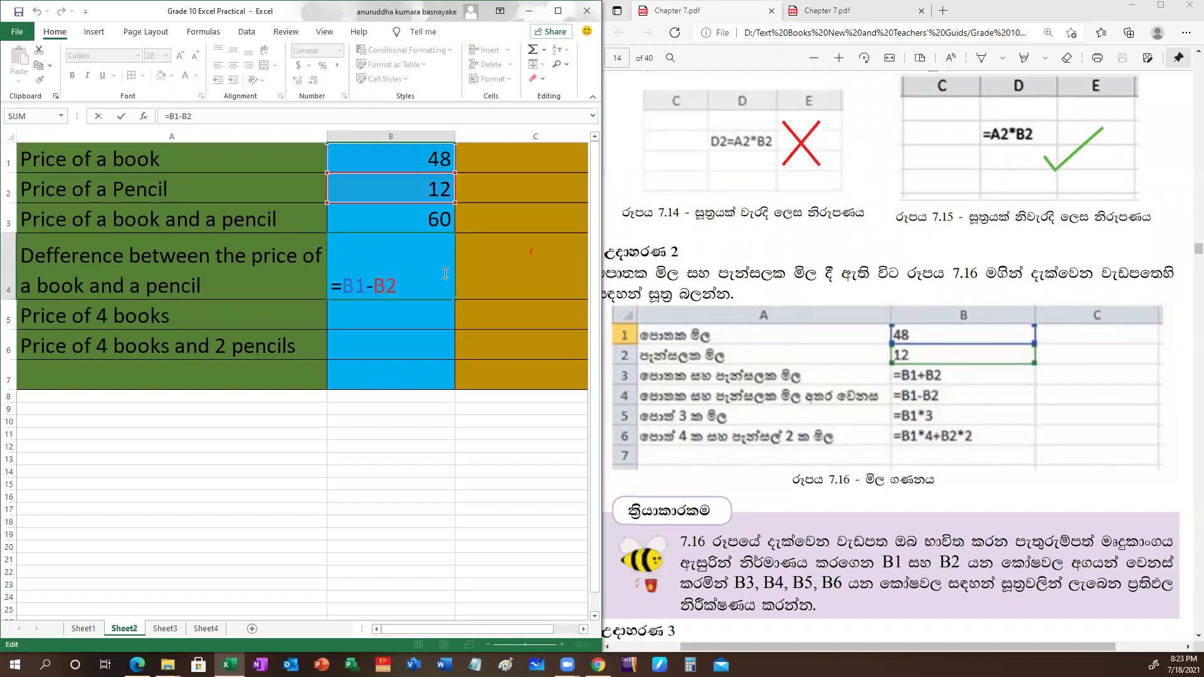
key(Return)
double_click(434, 224)
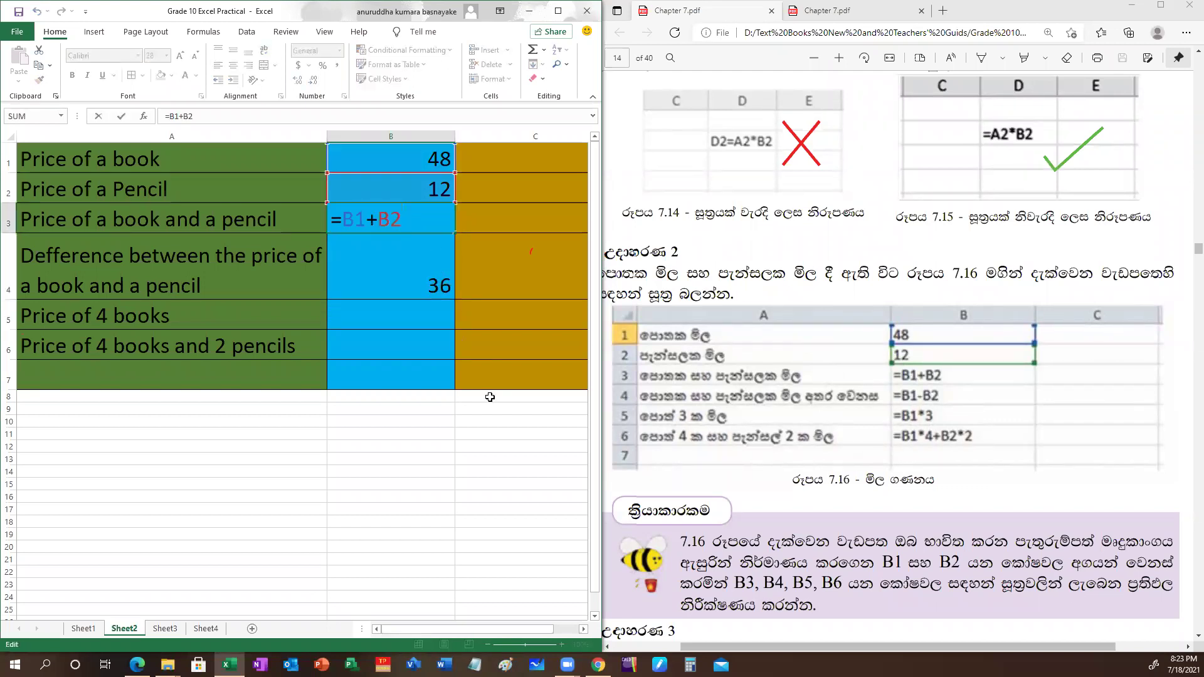
key(Return)
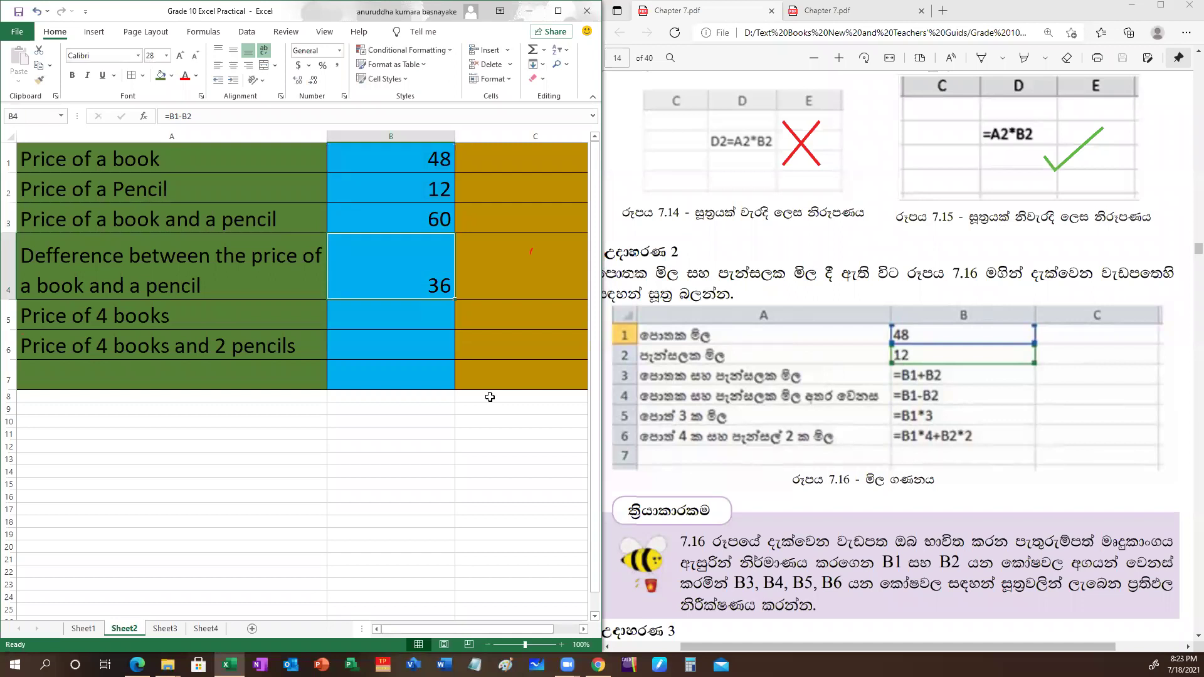
Correct the label in cell A5 to read "Price of 3 books", matching the textbook's figure
click(408, 314)
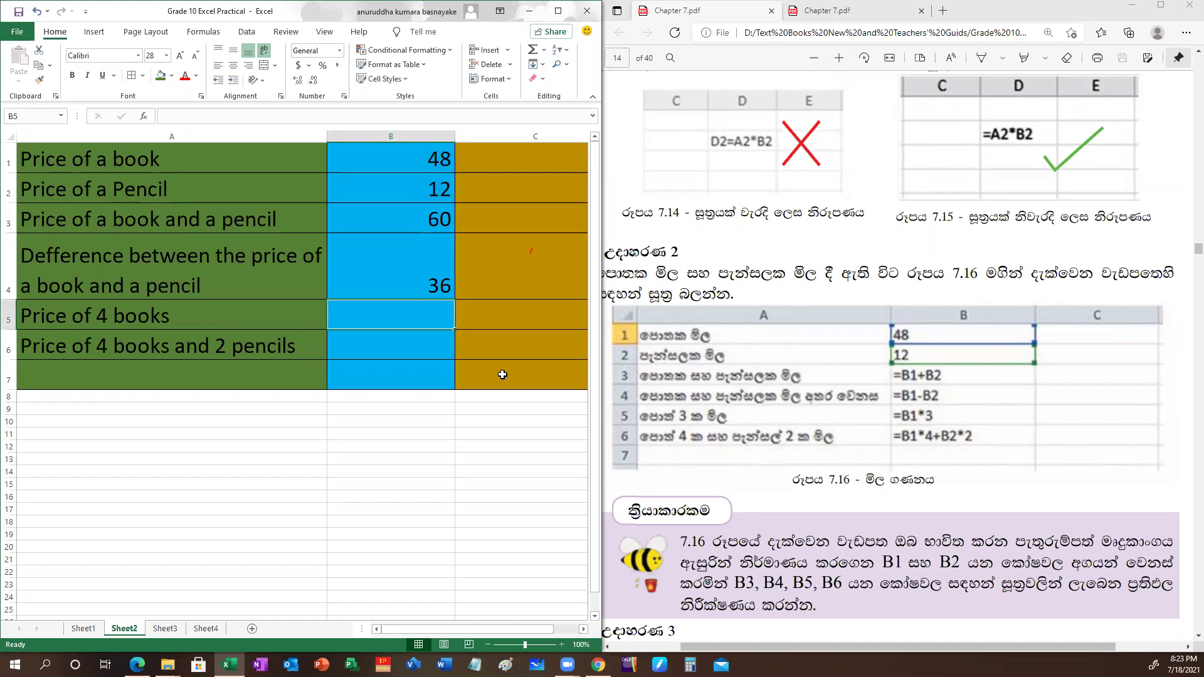
click(104, 316)
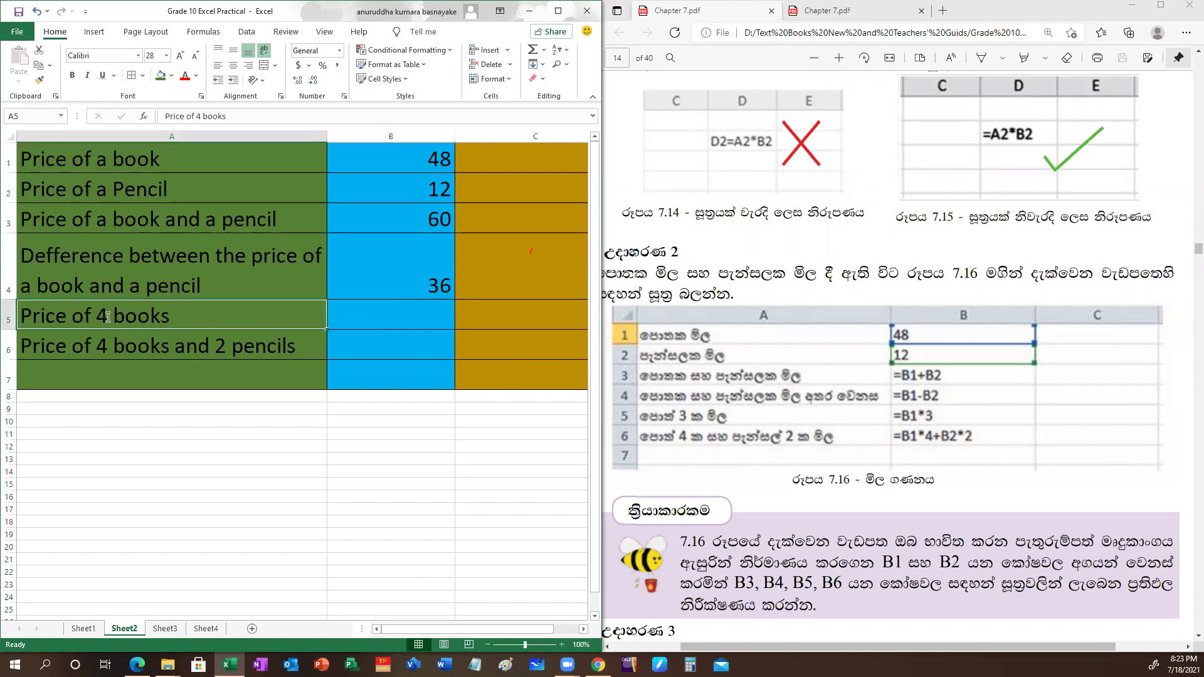
double_click(105, 317)
key(BackSpace)
text(3)
Enter the formula =B1*3 in cell B5 for the price of 3 books
click(357, 317)
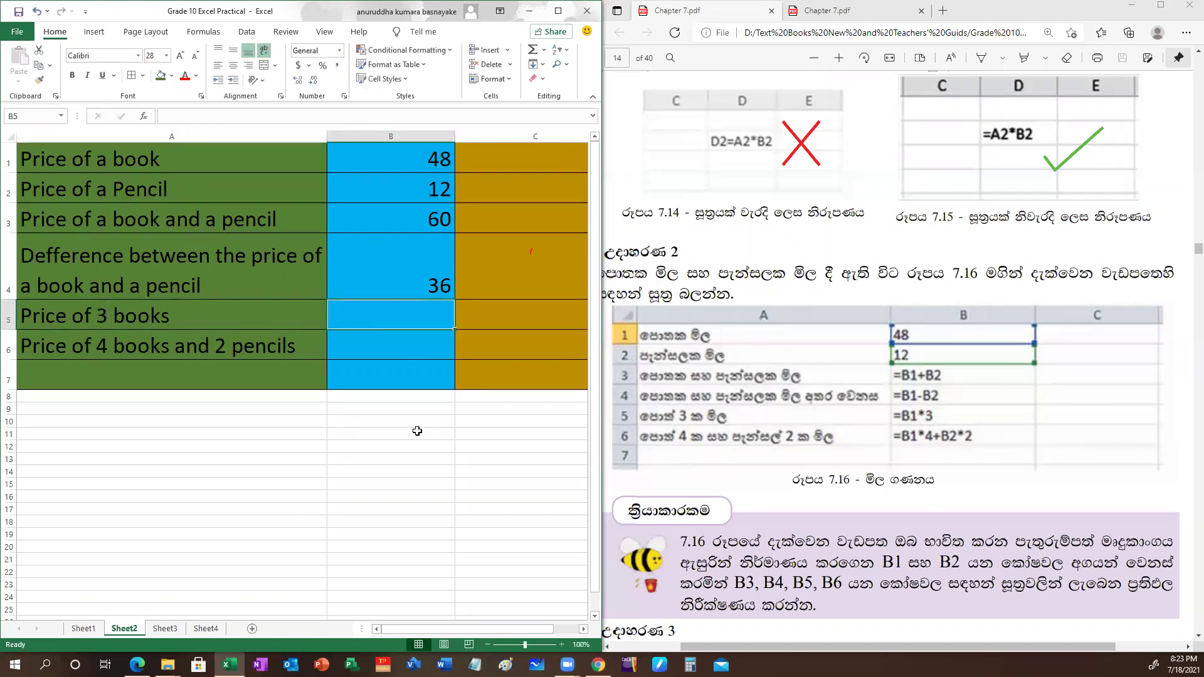
text(=)
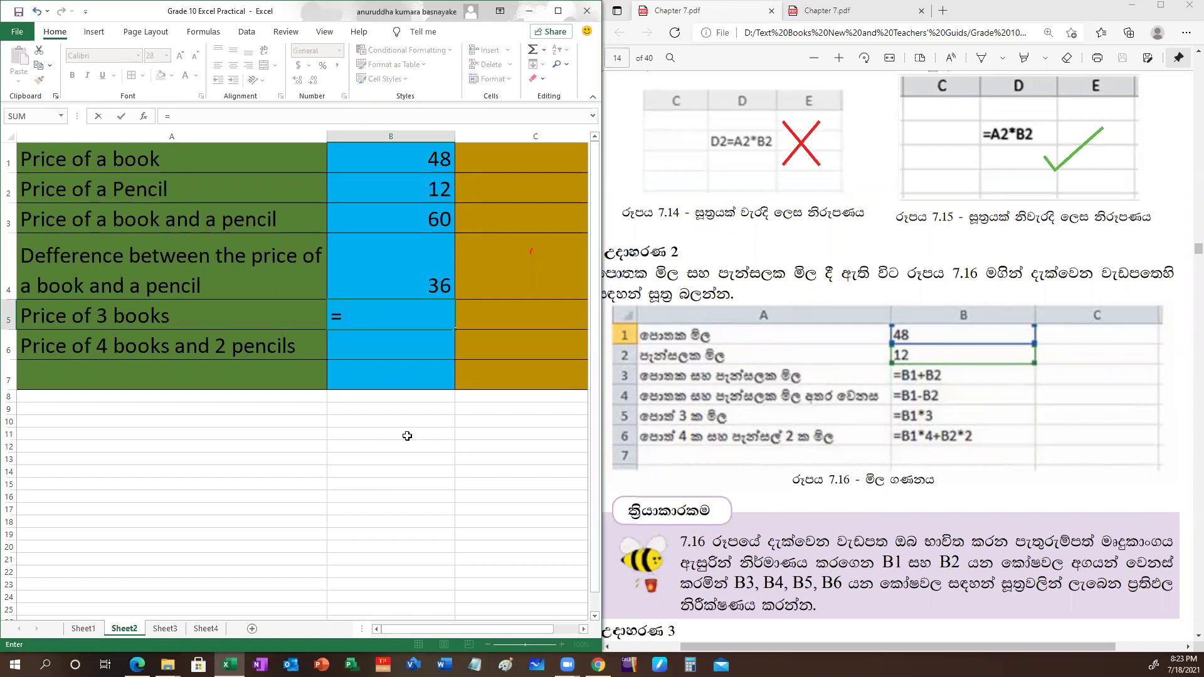
click(413, 156)
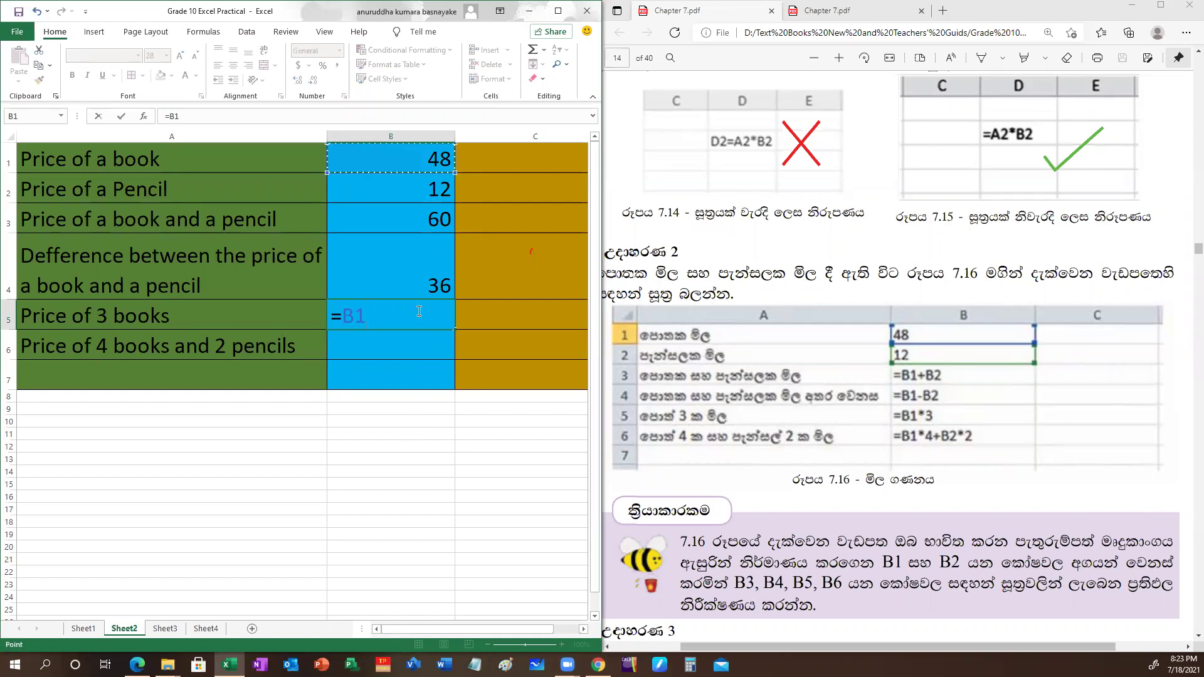
text(*3)
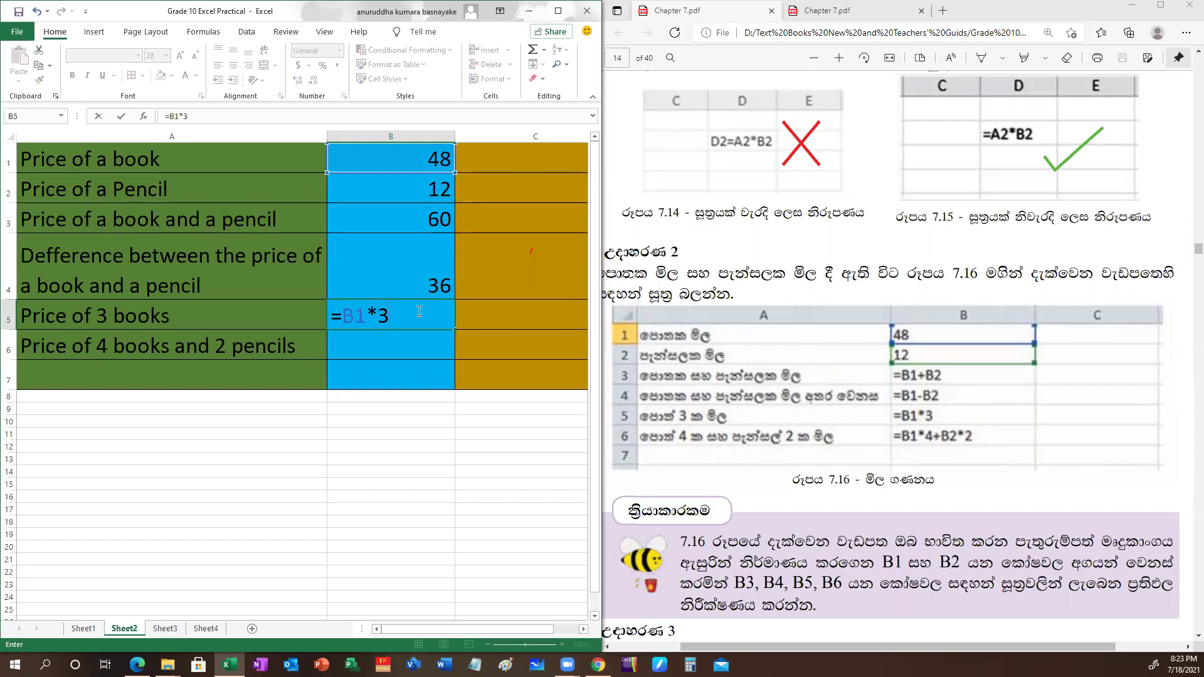
key(Return)
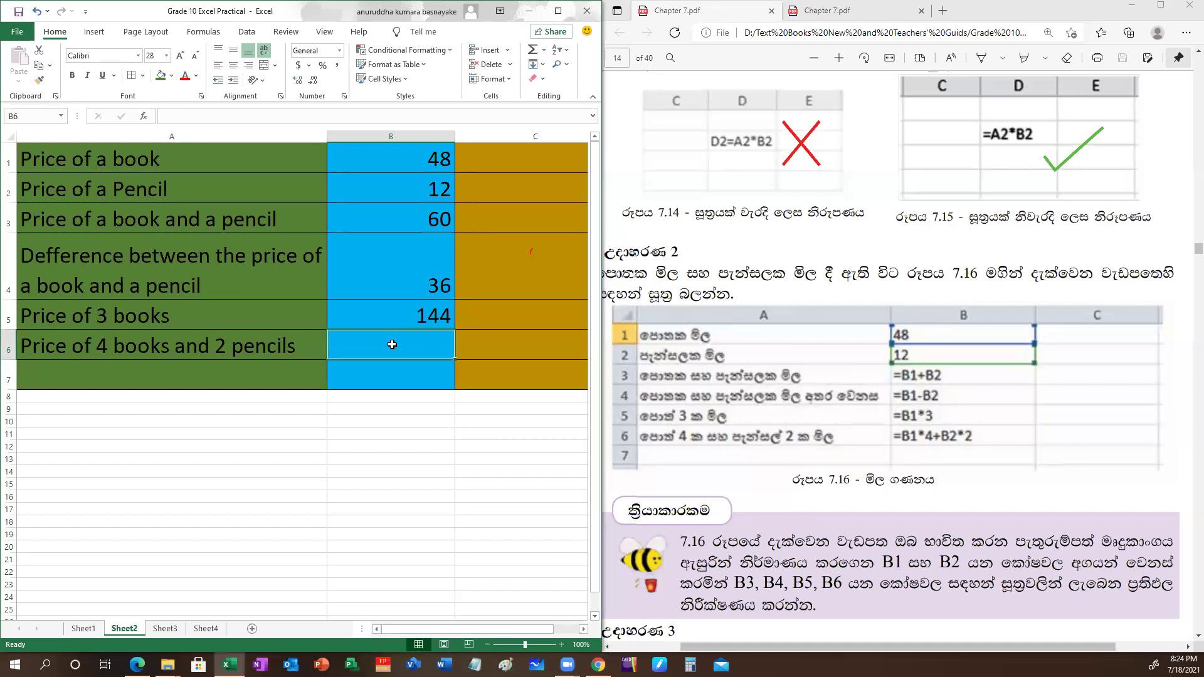
Enter the formula =B1*4+B2*2 in cell B6 for the price of 4 books and 2 pencils
text(=)
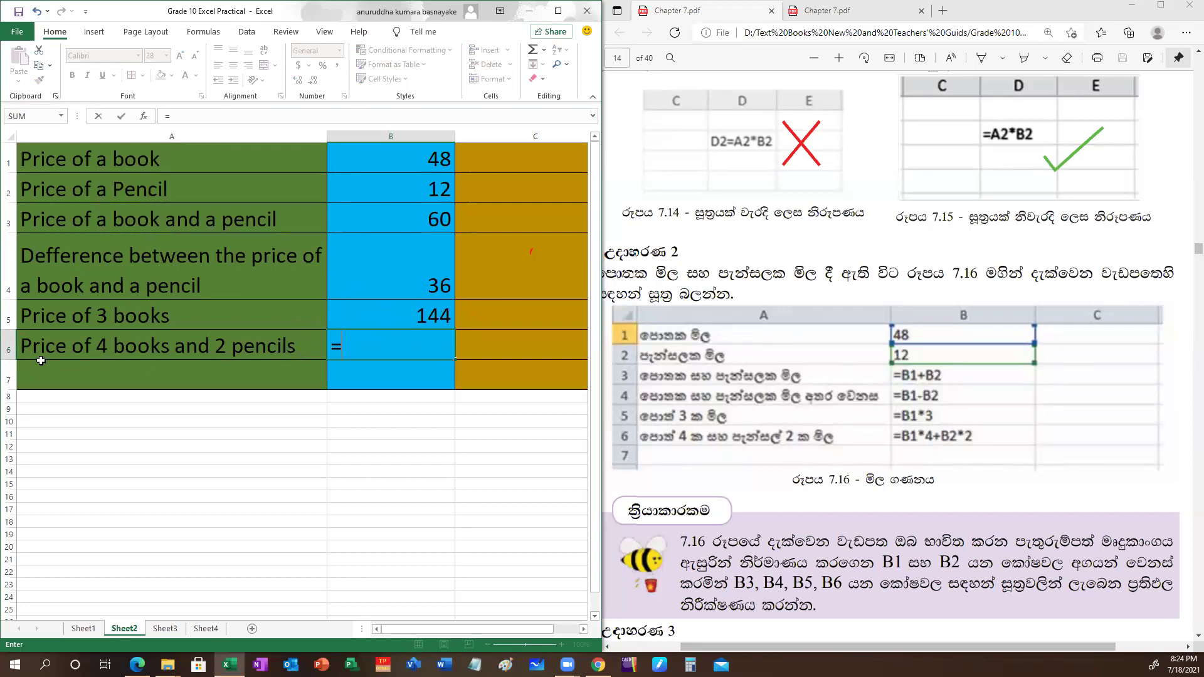
click(402, 158)
text(*4)
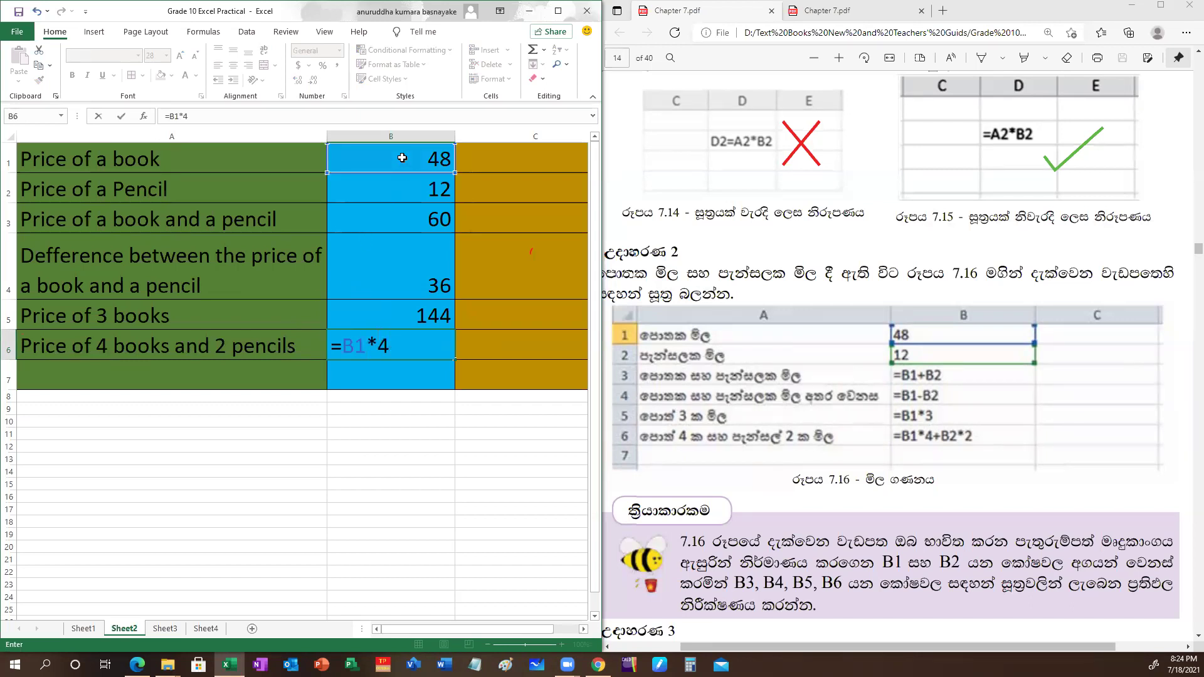
text(+)
click(400, 190)
text(*2)
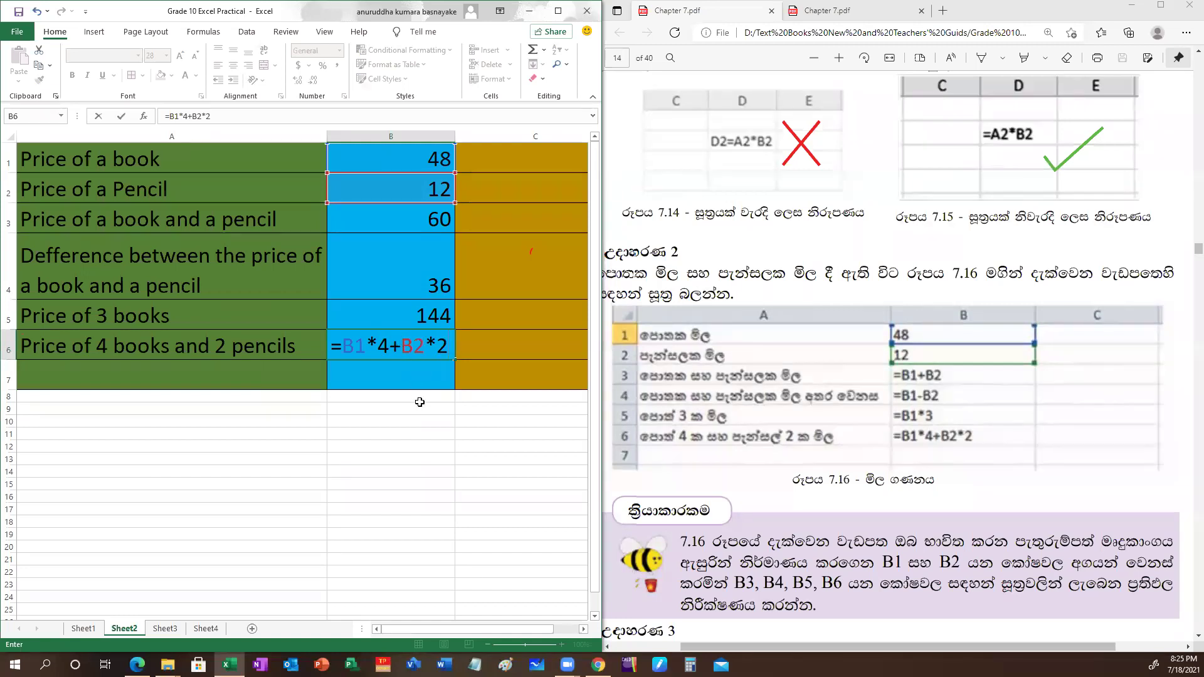
key(Return)
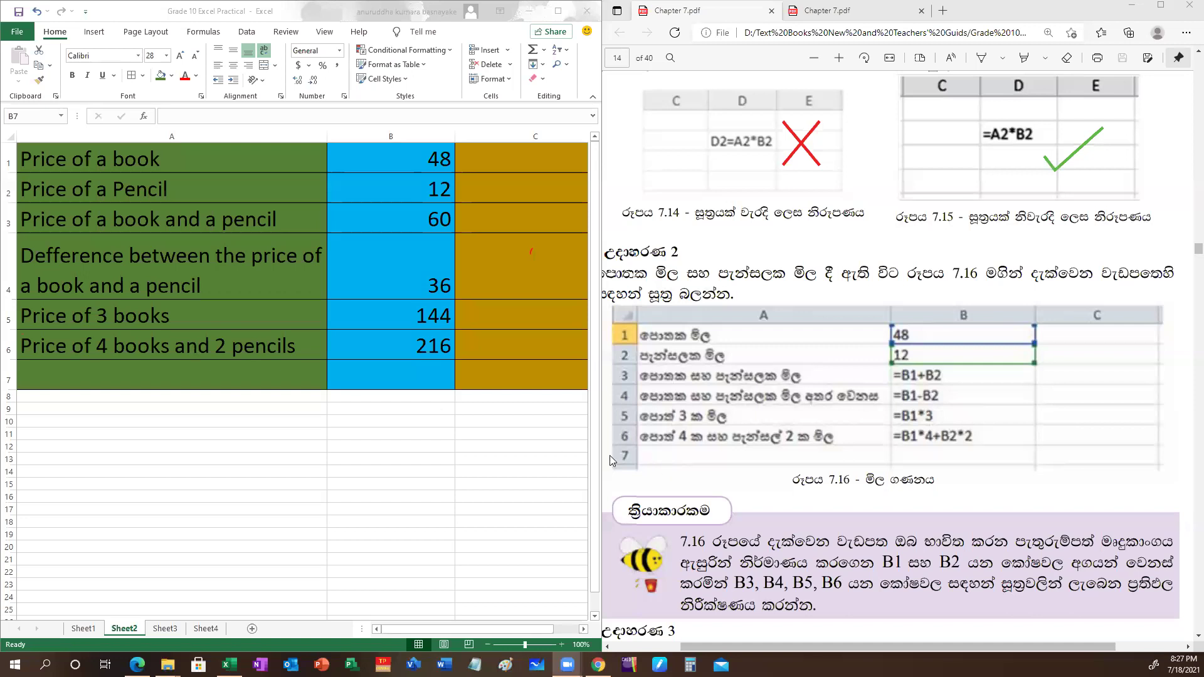
Switch to Sheet3 and bring Example 3 with Figure 7.17, the cube calculation, into view in the Sinhala textbook
click(172, 629)
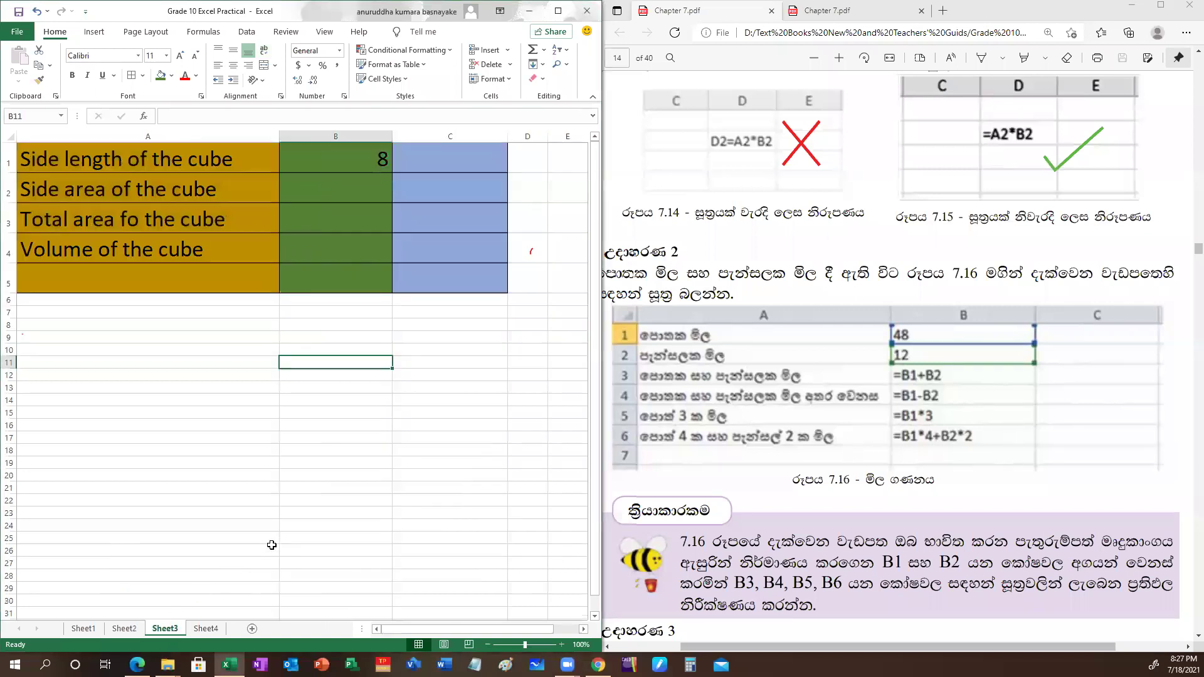
scroll(782, 536, down, 1)
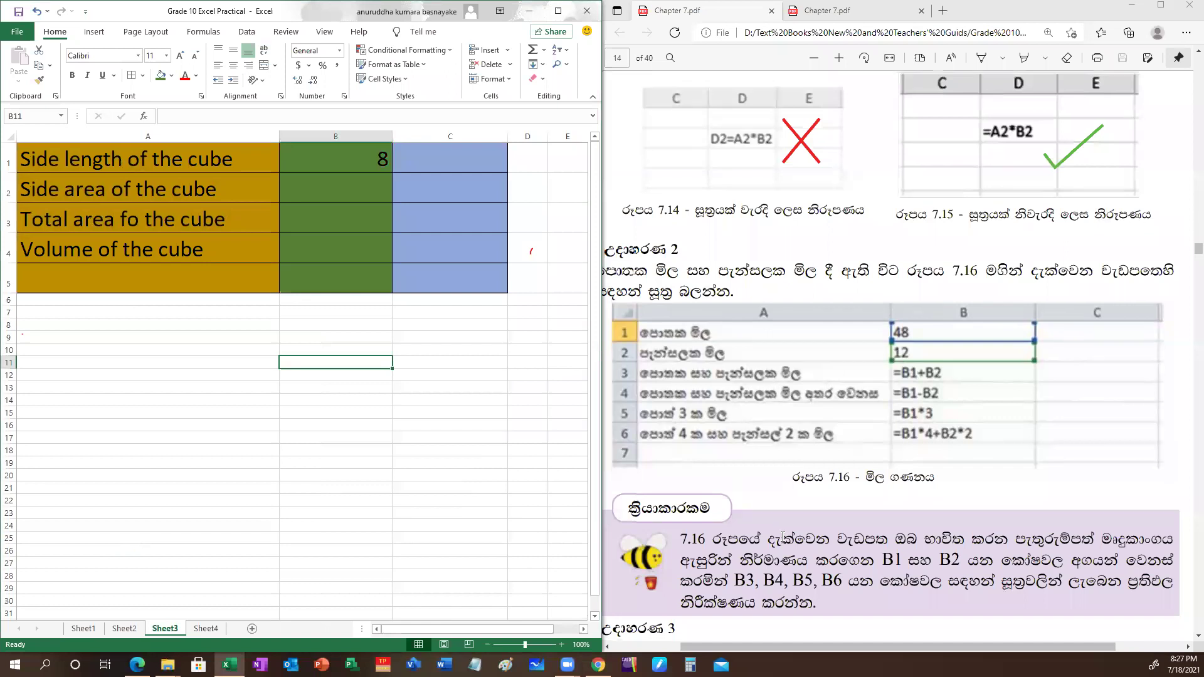
scroll(782, 536, down, 5)
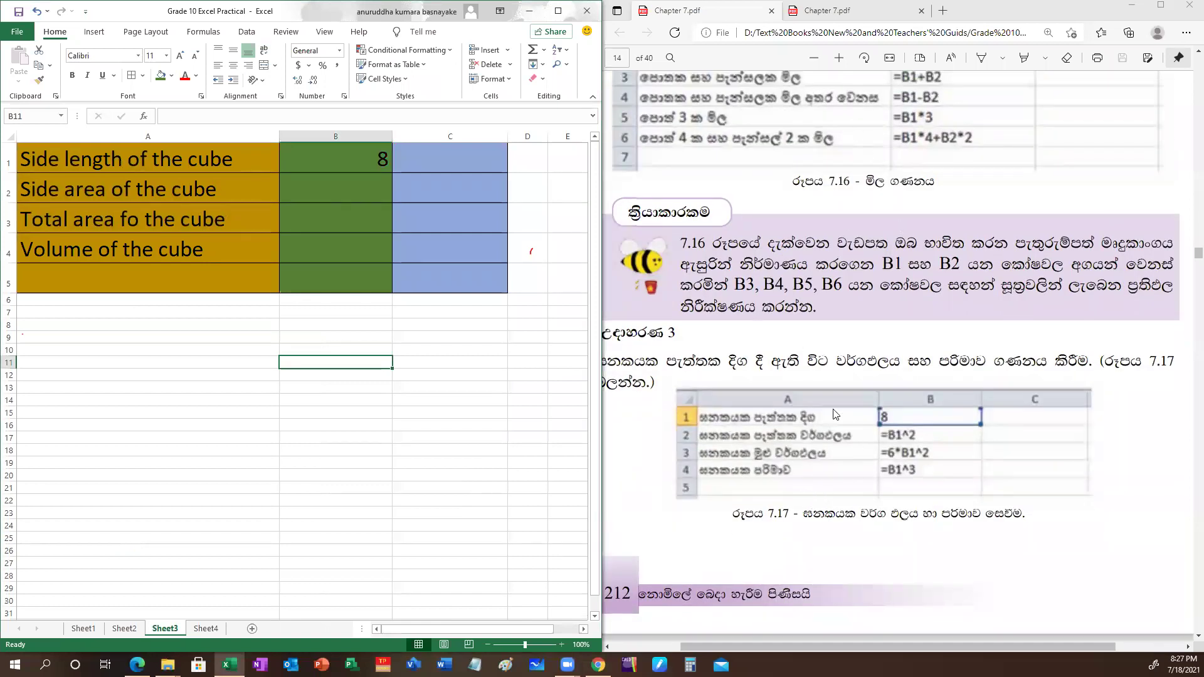
drag(772, 652, 743, 653)
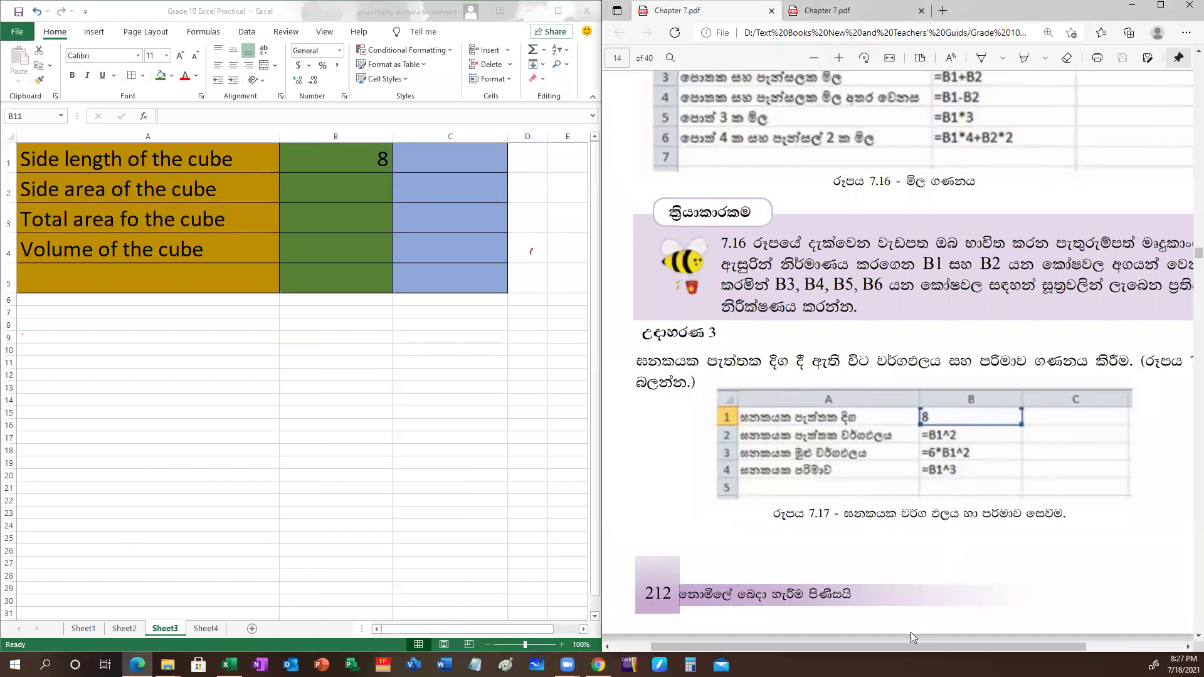
mouse_move(909, 648)
mouse_down()
mouse_move(951, 647)
mouse_move(906, 641)
mouse_up()
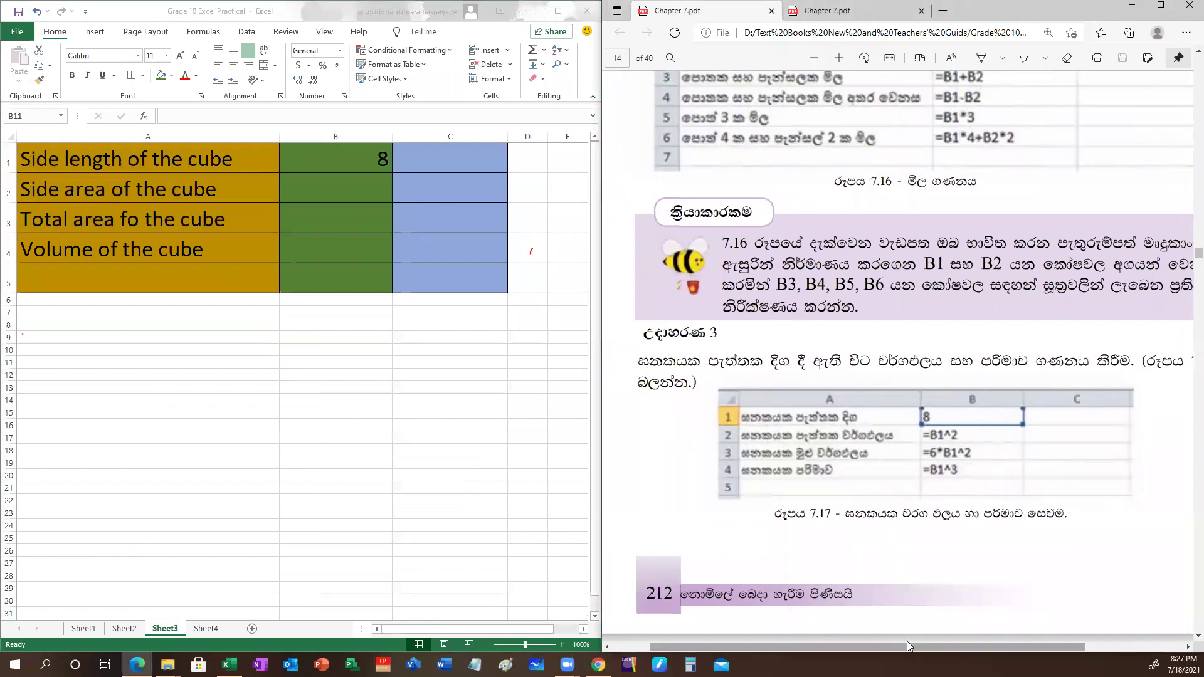
Find Example 3 with Figure 7.17 in the English edition of Chapter 7, and return to the Sinhala edition
click(816, 10)
scroll(776, 583, down, 10)
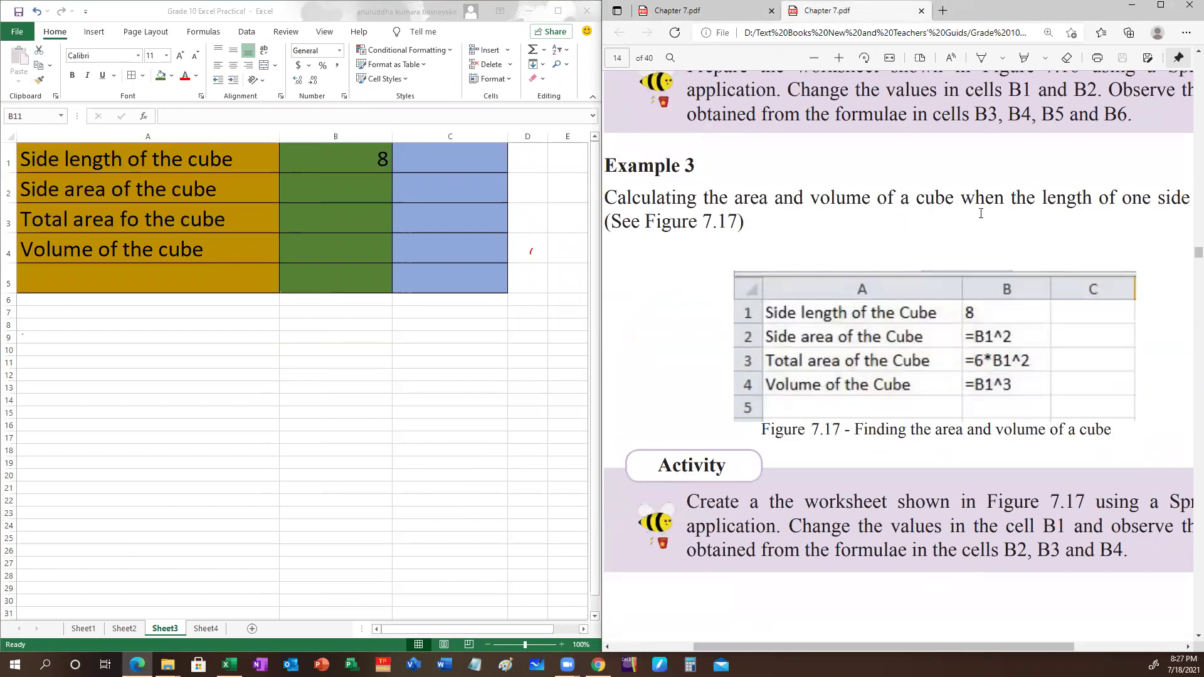
mouse_move(903, 647)
mouse_down()
mouse_move(967, 649)
mouse_move(895, 646)
mouse_move(923, 642)
mouse_up()
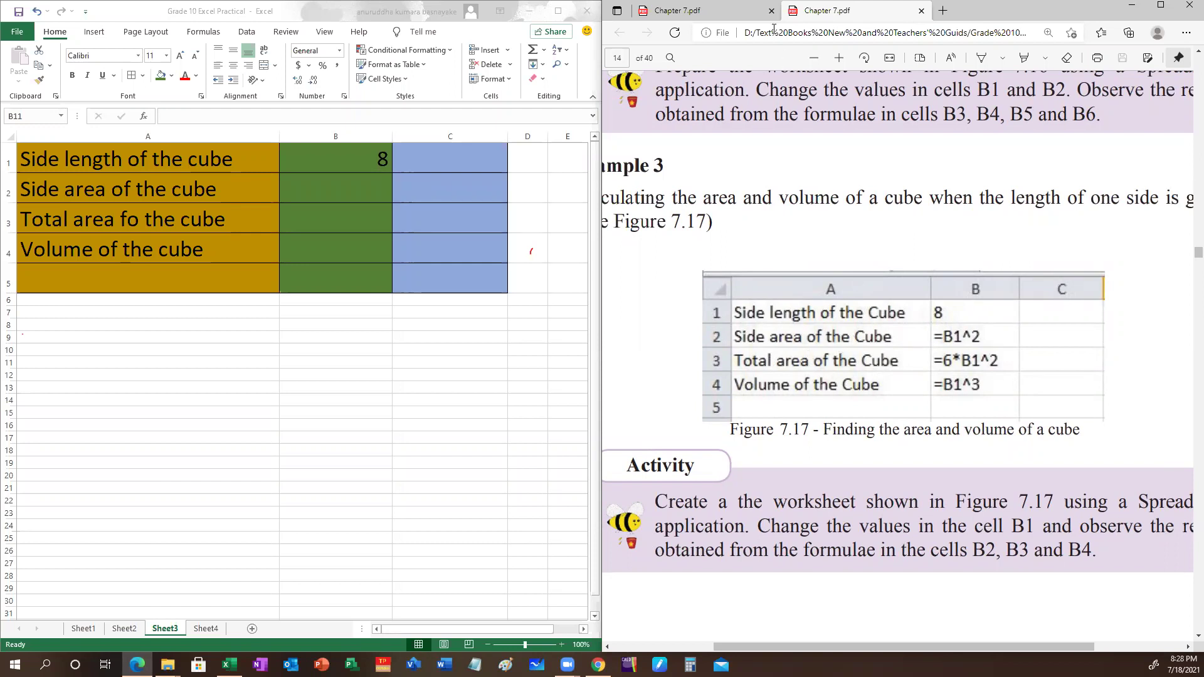
click(708, 11)
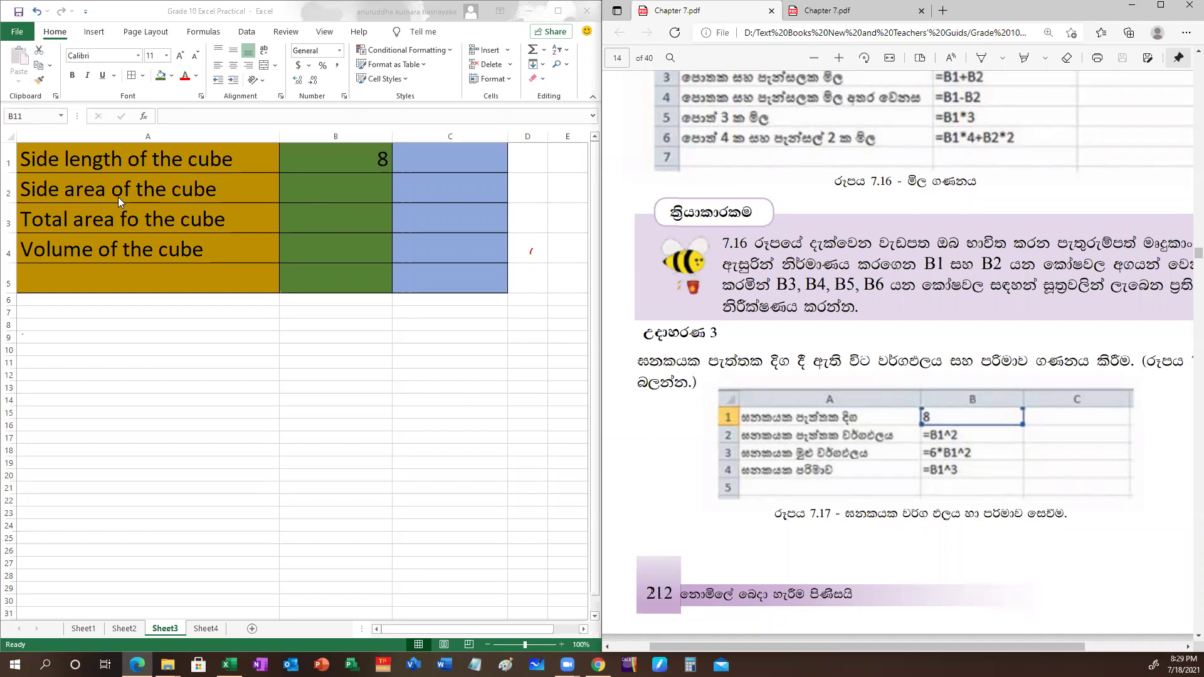
Enter the formula =B1^2 in cell B2 for the side area of the cube
click(324, 192)
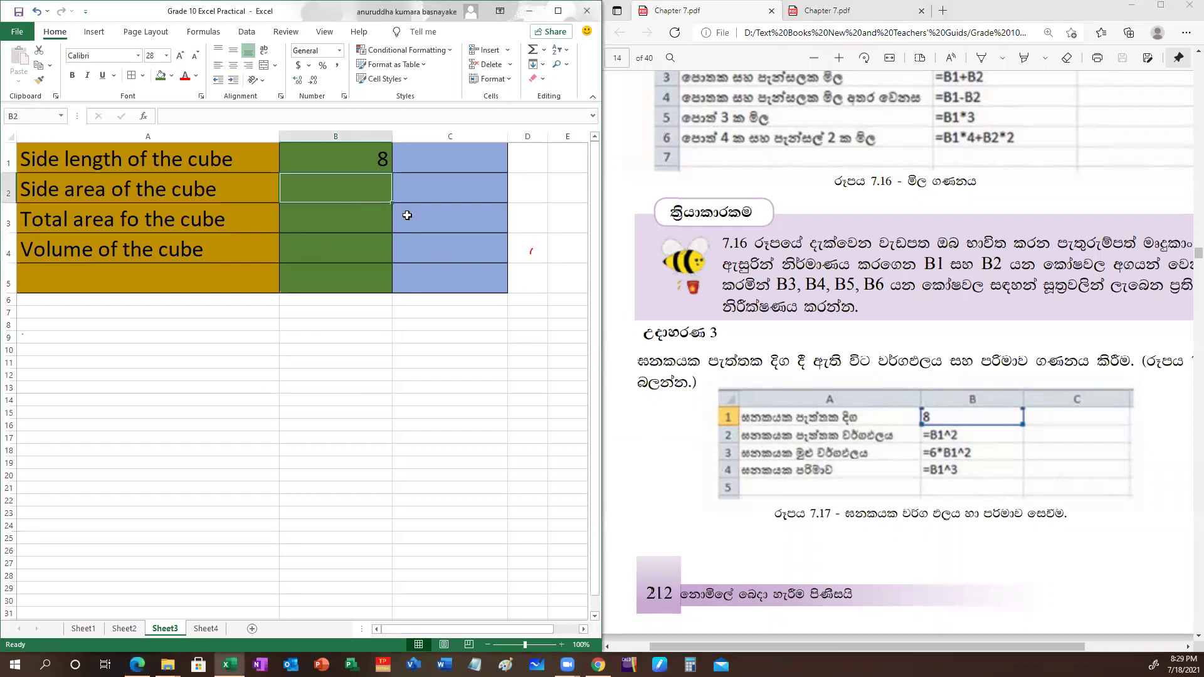
text(=)
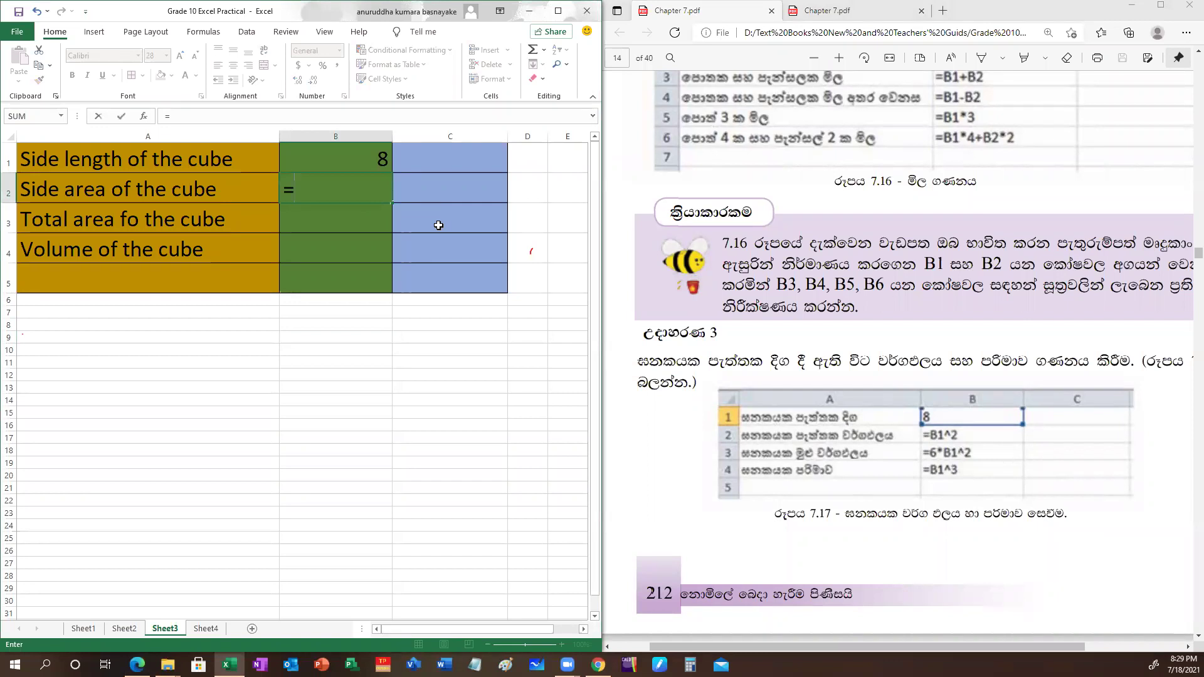
click(336, 154)
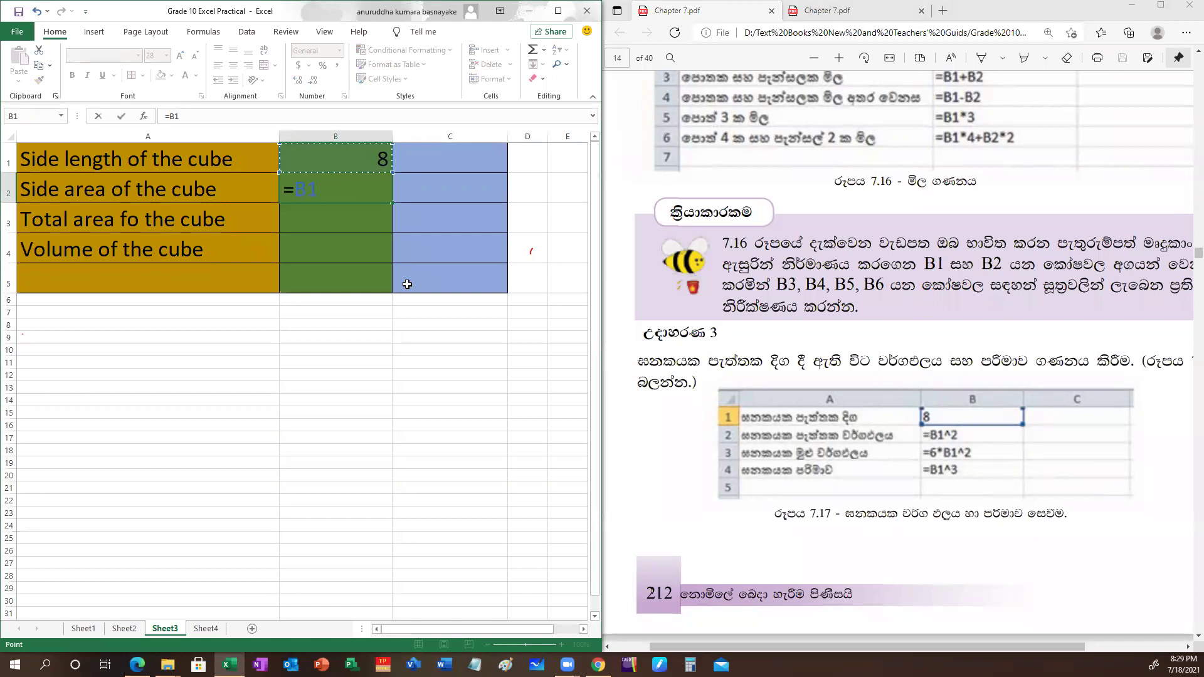
text(^)
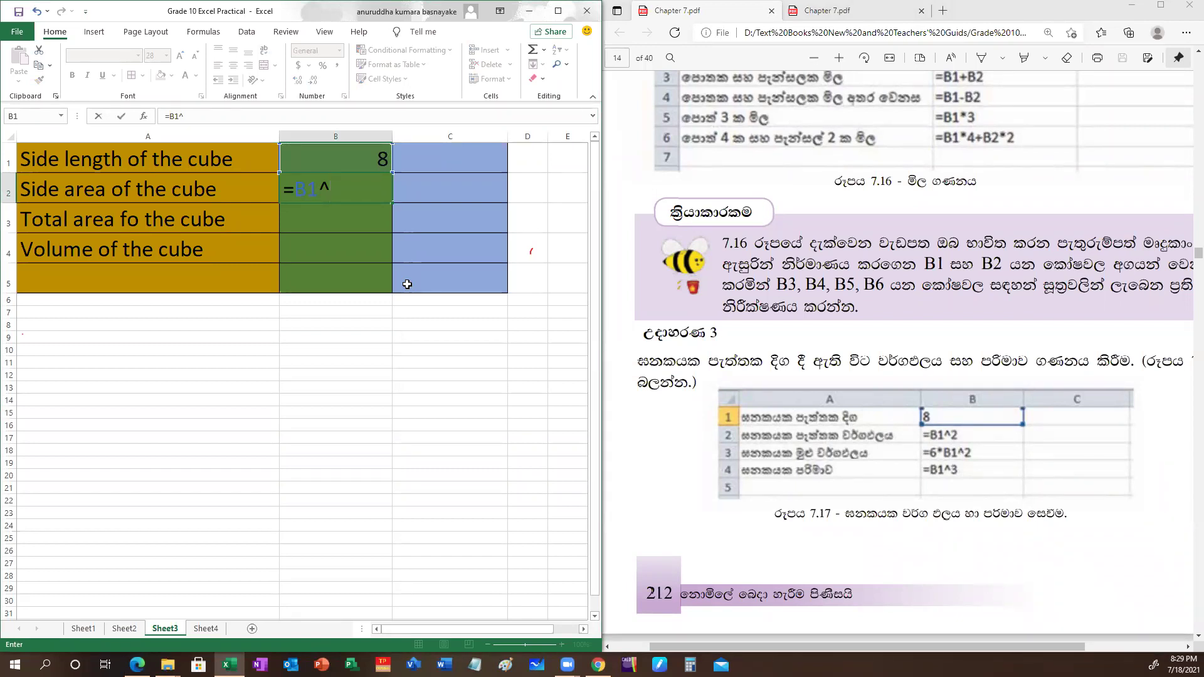
text(2)
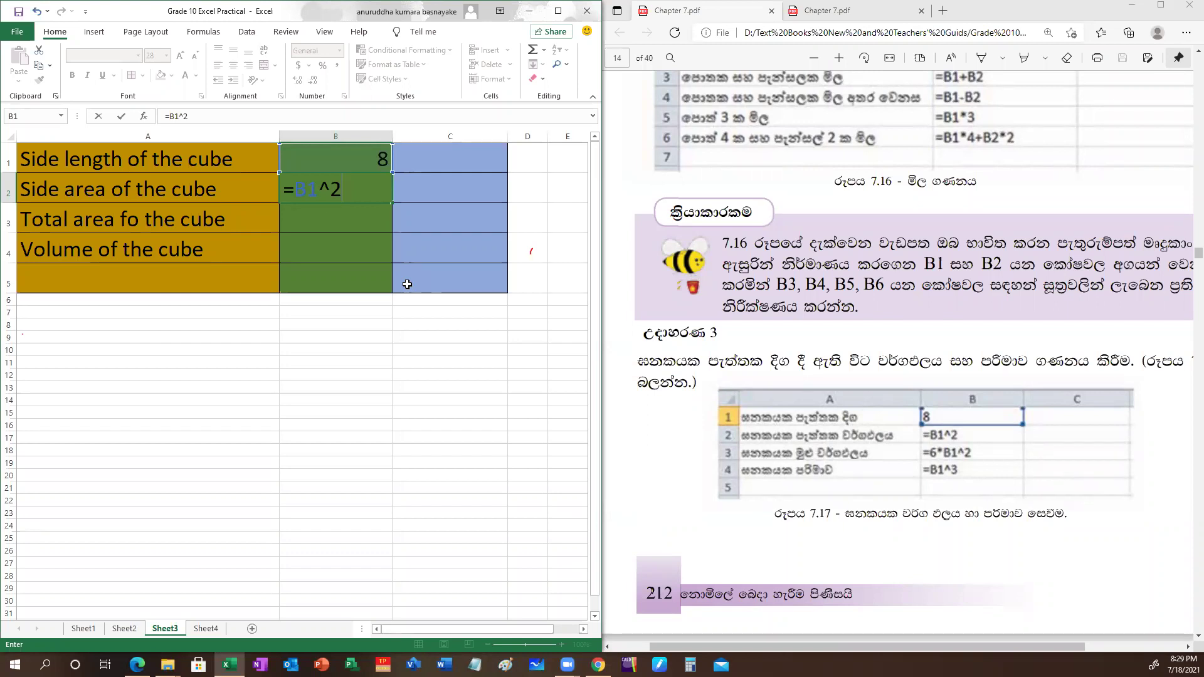
key(Return)
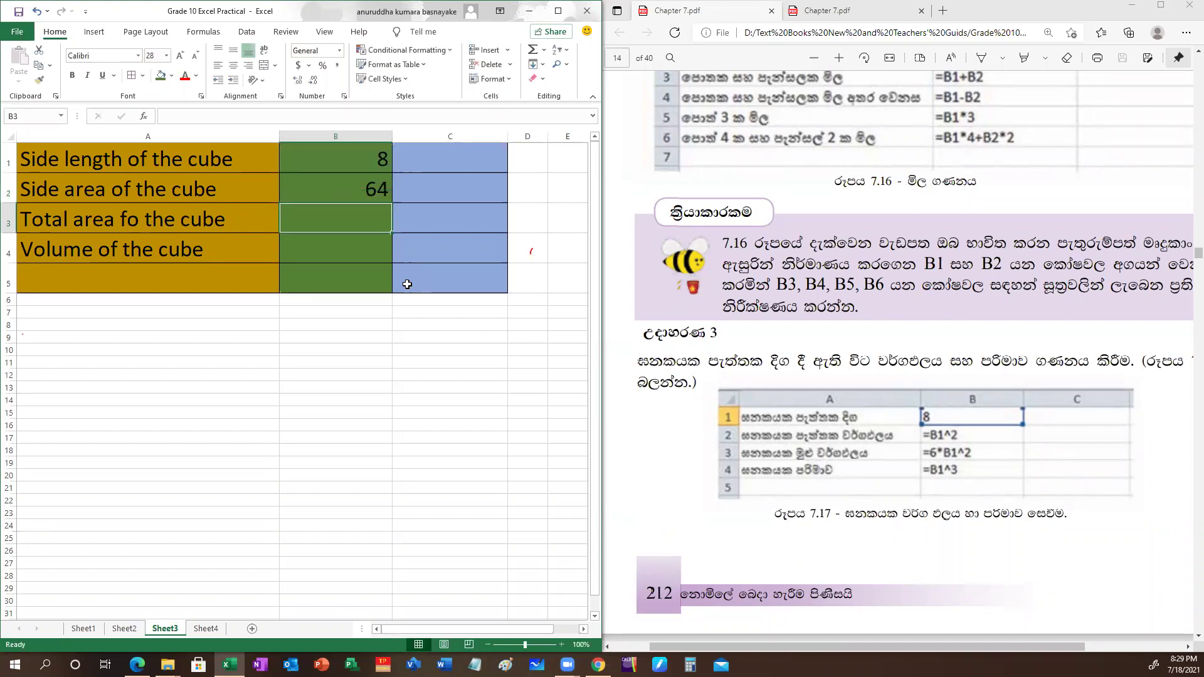
Replace the side area formula in cell B2 with the multiplication form =B1*B1
key(Up)
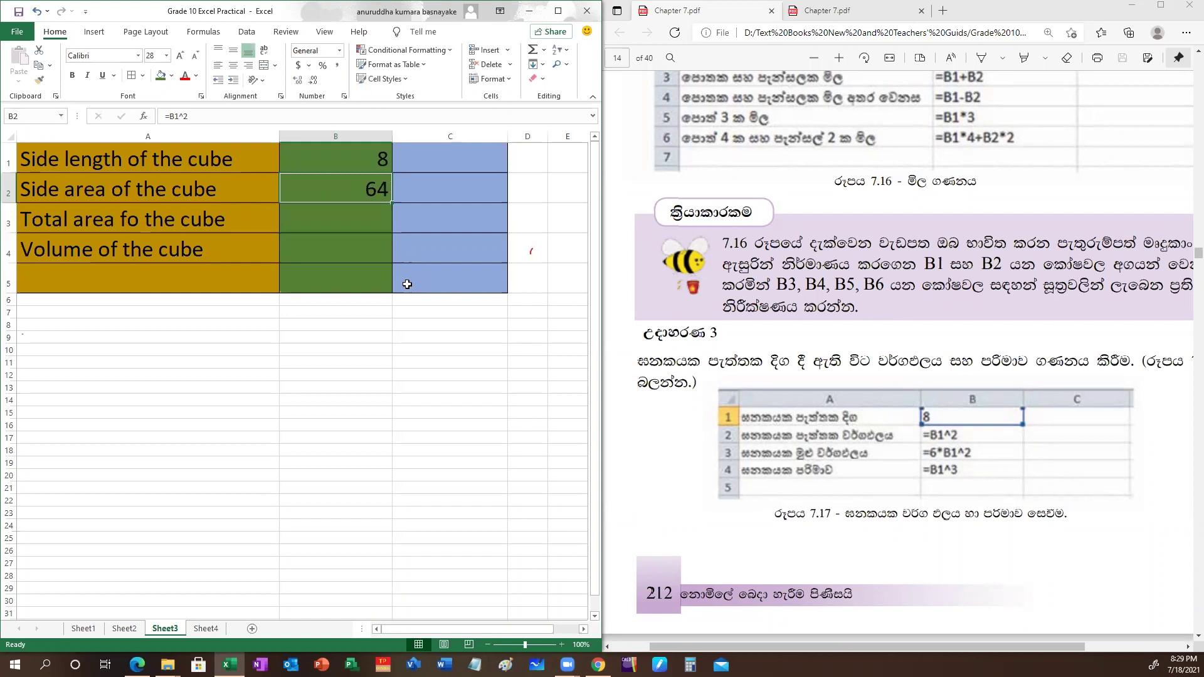
text(=)
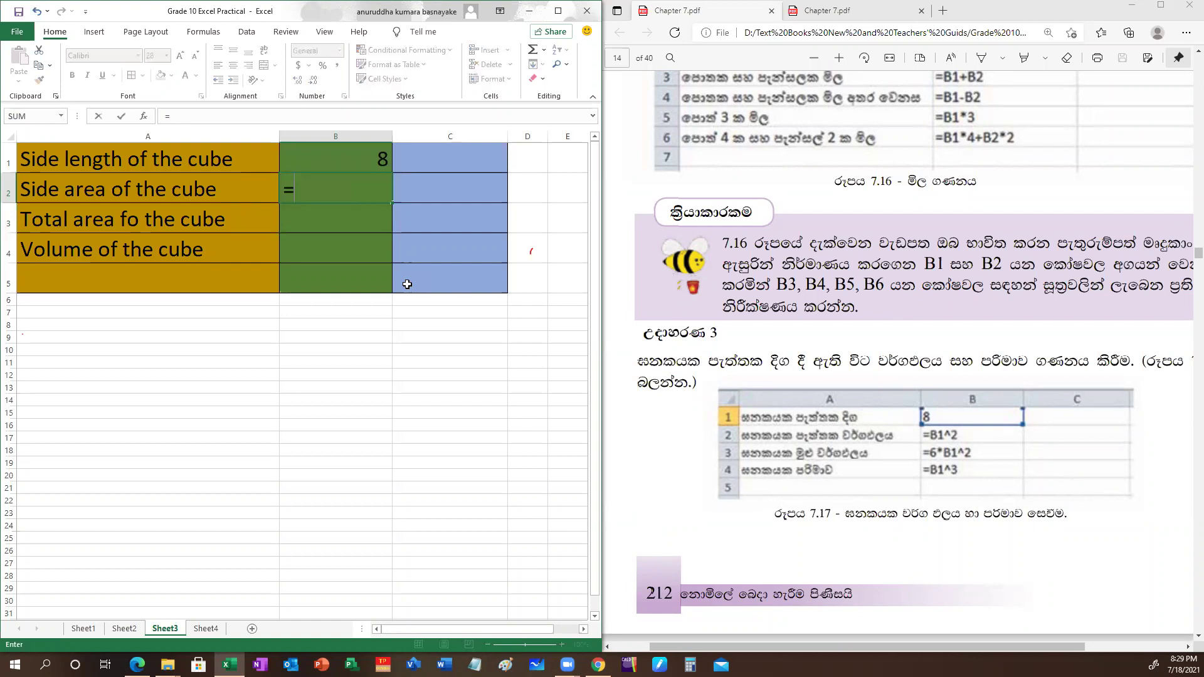
click(344, 158)
text(^2)
key(Return)
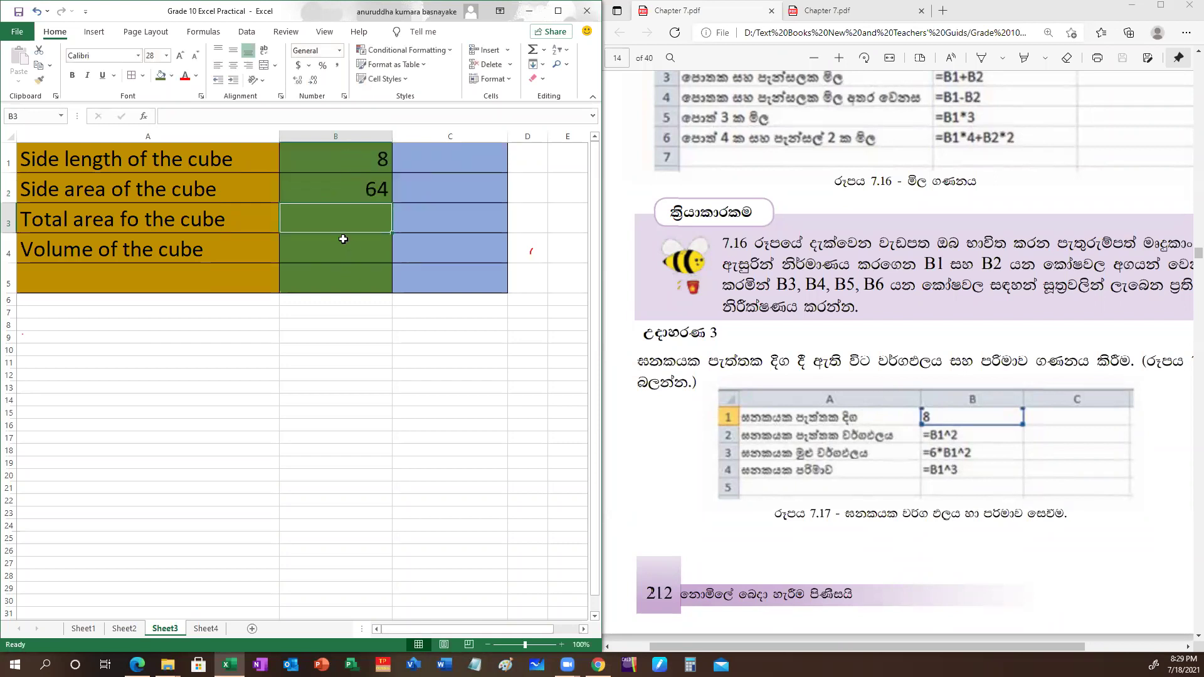
Edit the side area formula in cell B2 so that it reads =B1^2
click(331, 192)
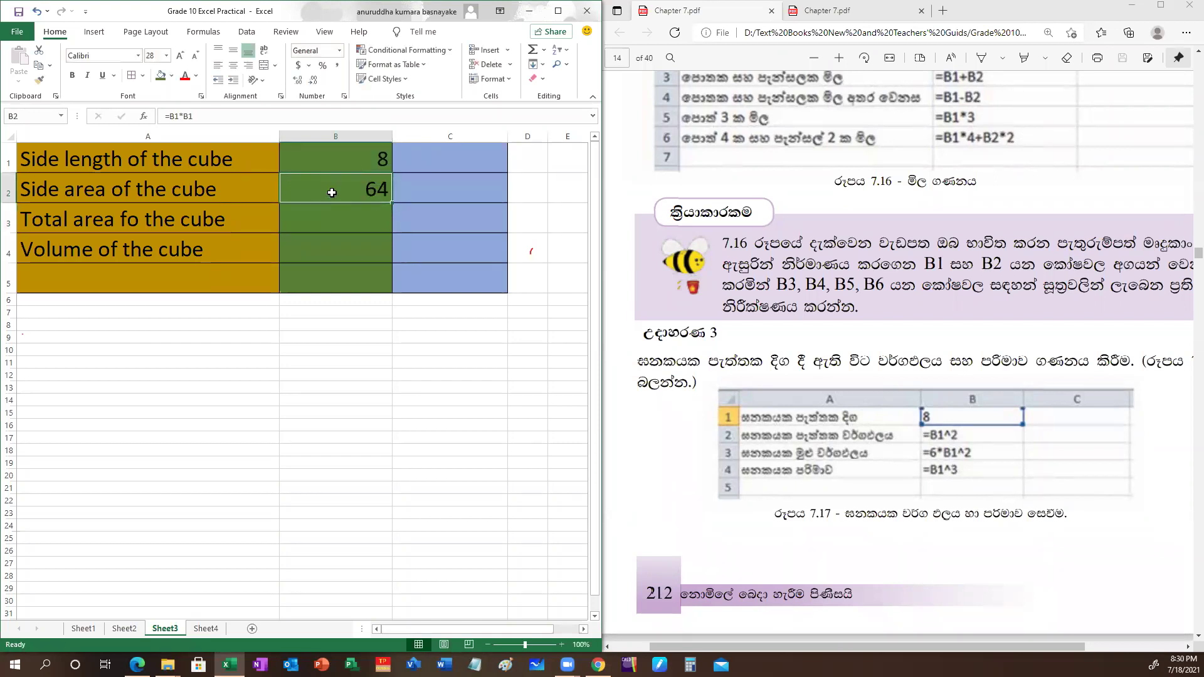
double_click(382, 193)
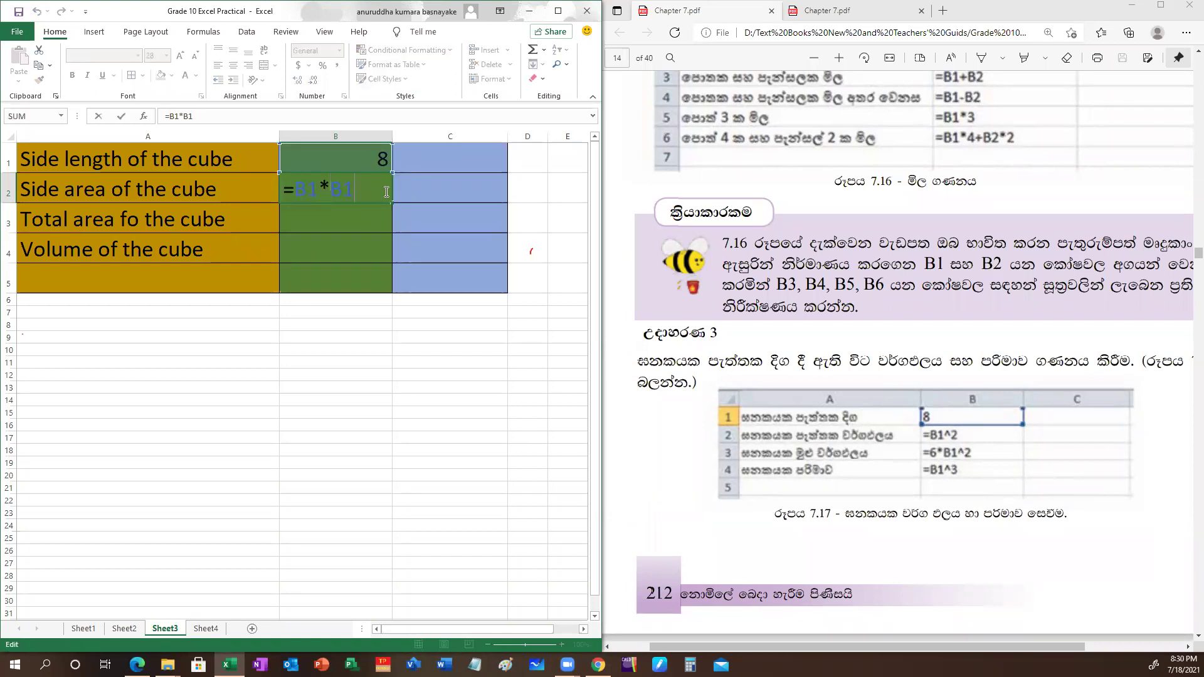
key(BackSpace)
key(BackSpace)
key(BackSpace)
text(^2)
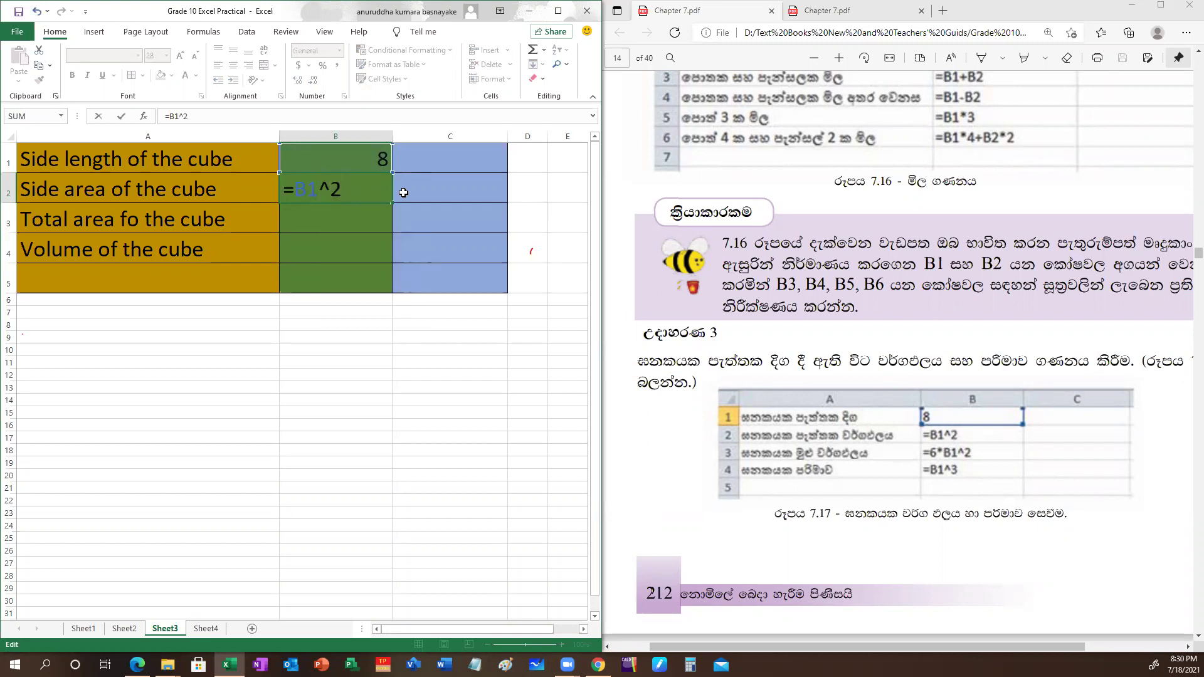
key(Return)
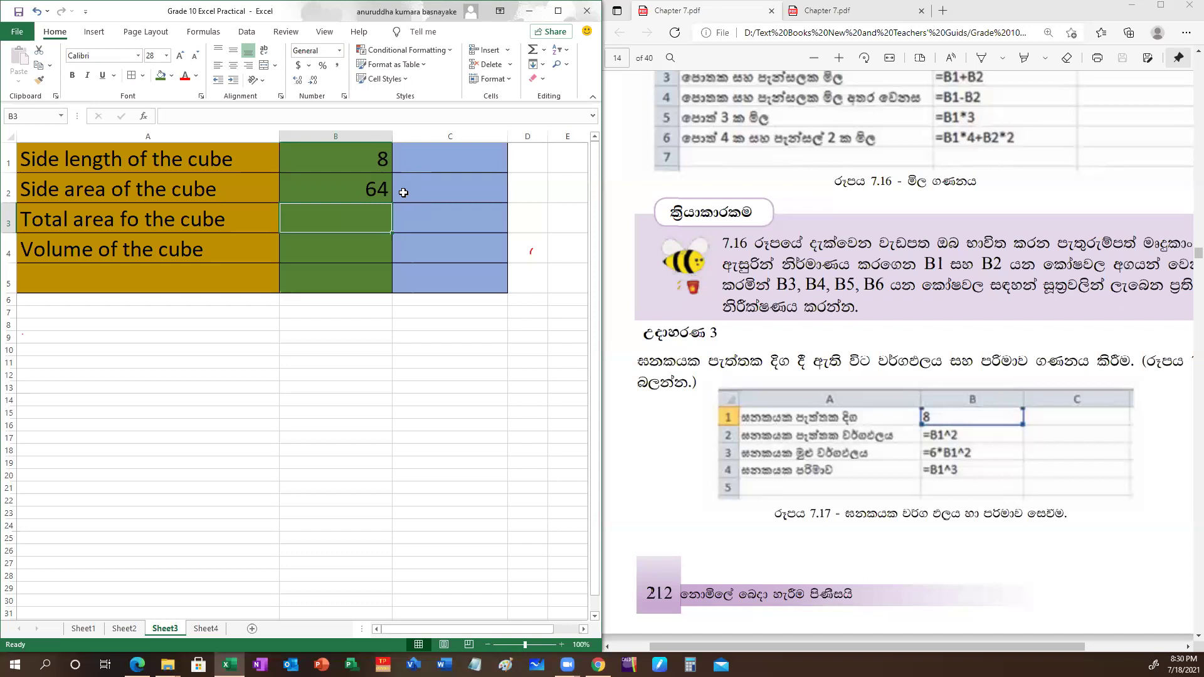
Correct the misspelled "fo" in cell A3 so the label reads "Total area of the cube"
double_click(133, 221)
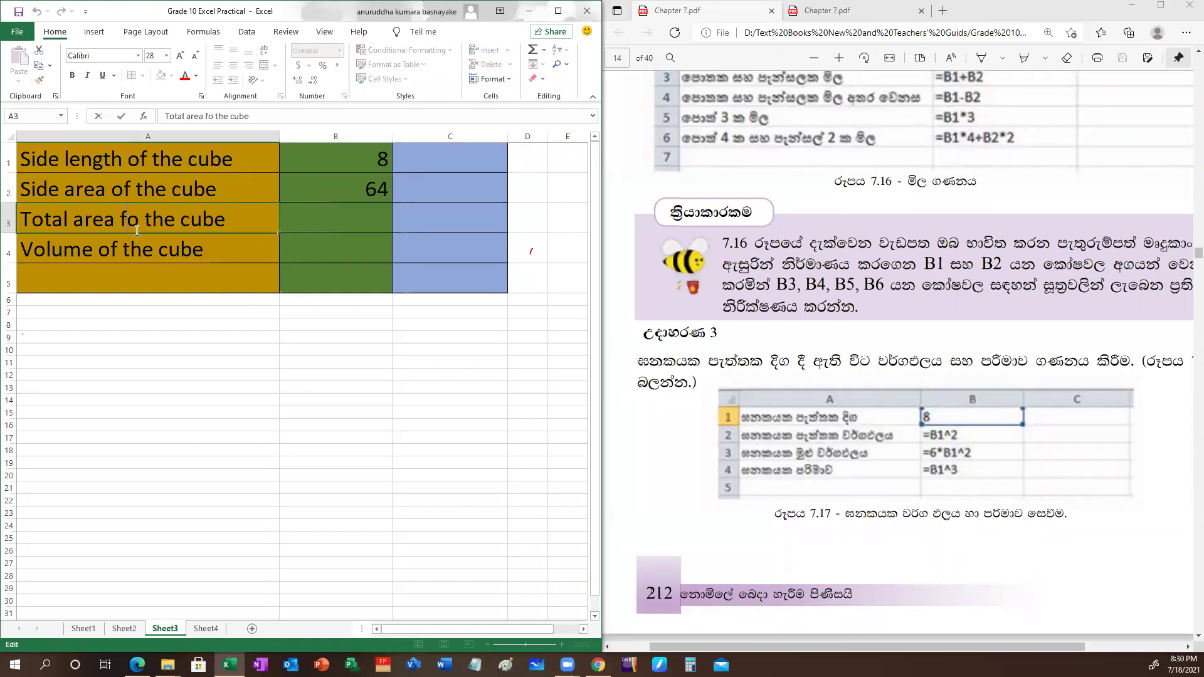
key(BackSpace)
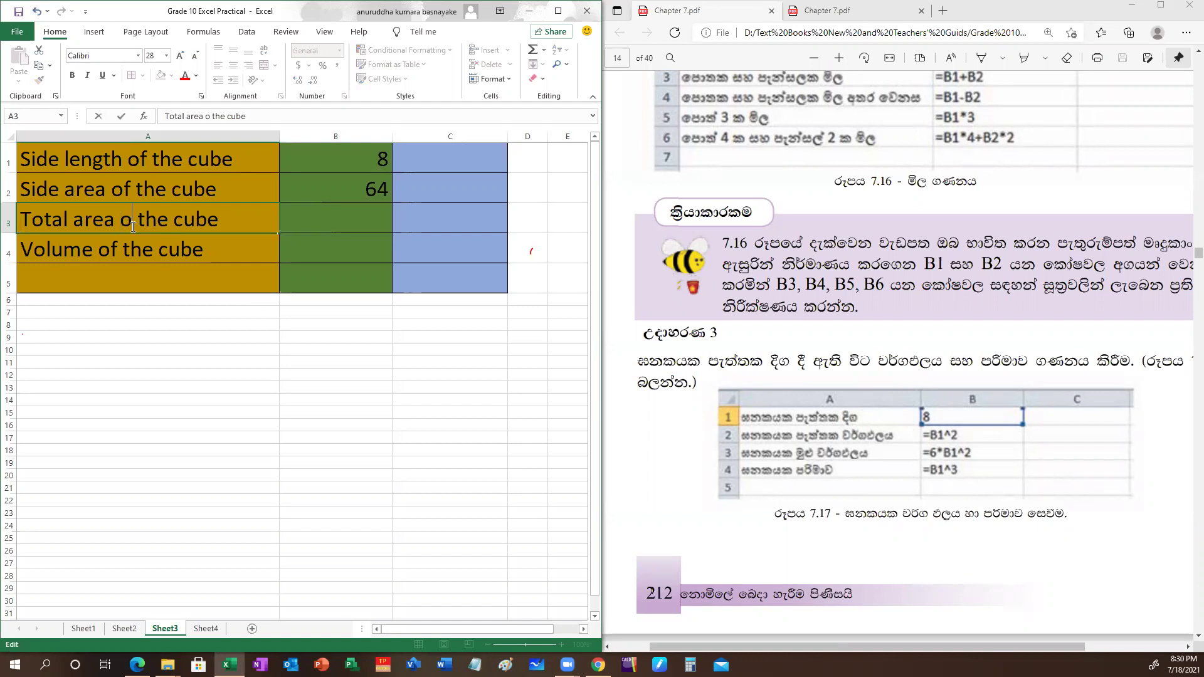
text(f)
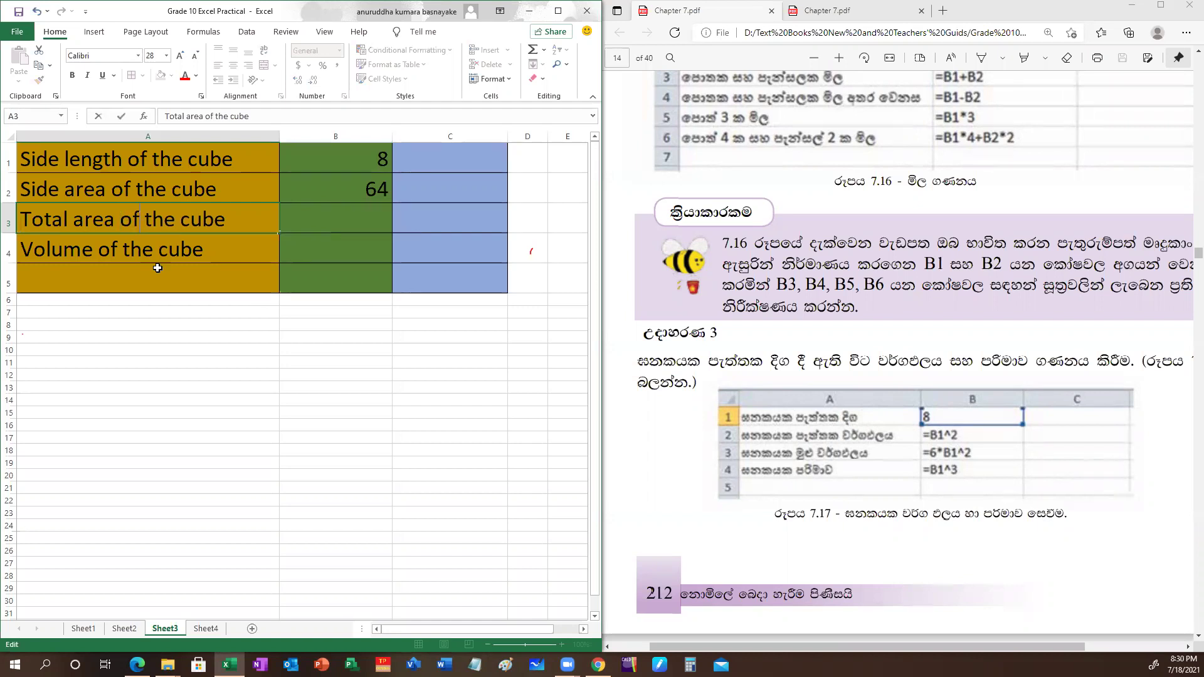
Enter the formula =6*B1^2 in cell B3 for the total area of the cube and review it
click(360, 229)
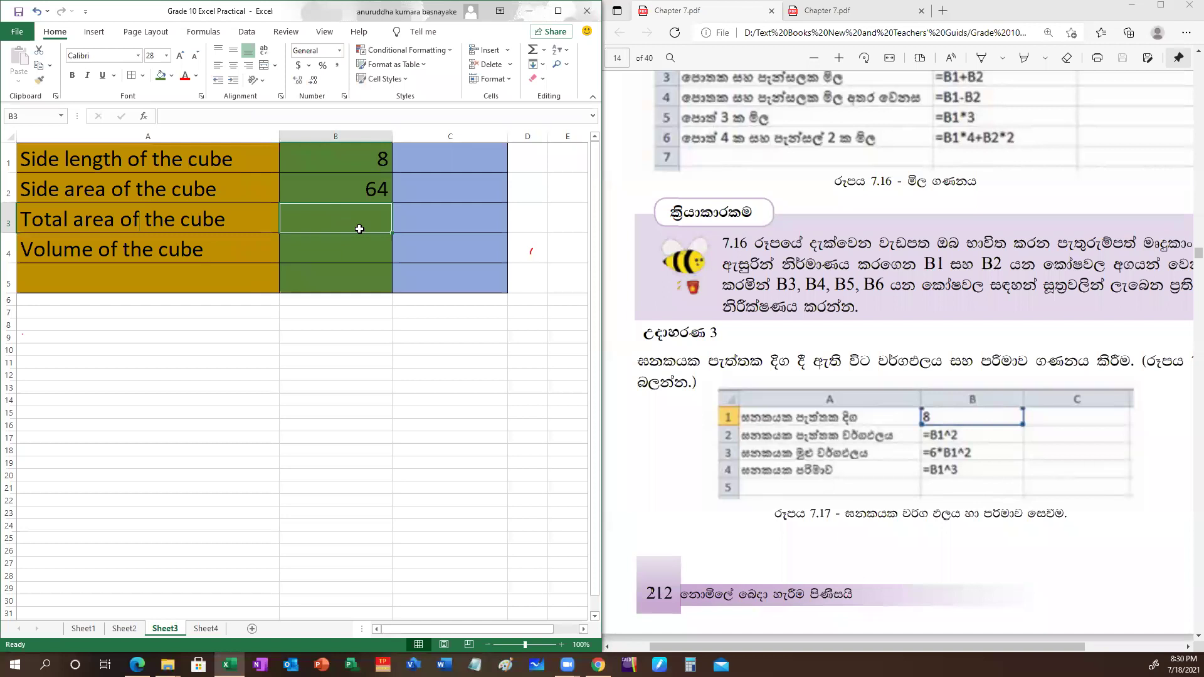
text(=)
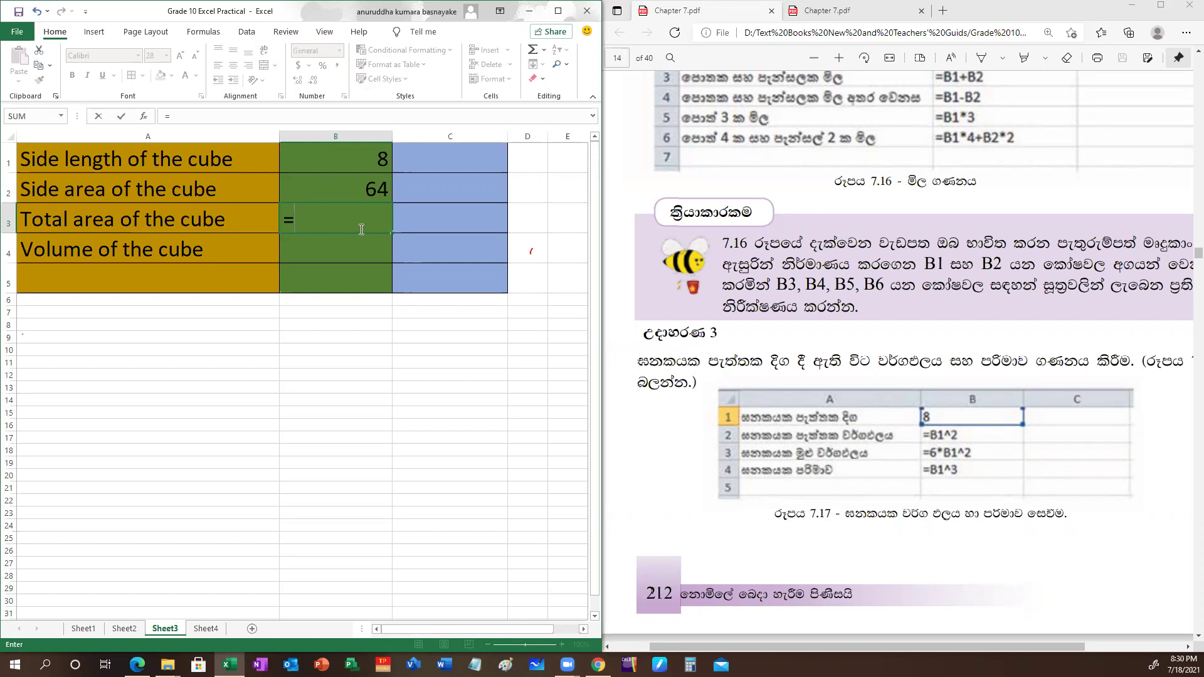
text(6*)
click(325, 155)
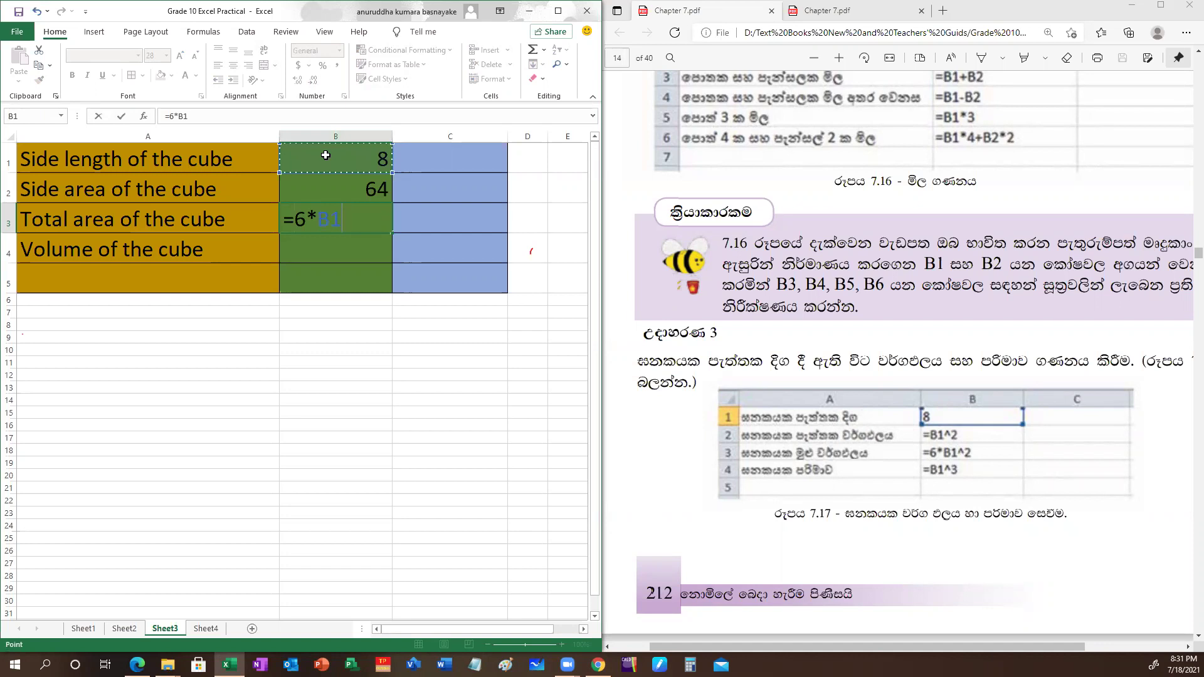
text(^2)
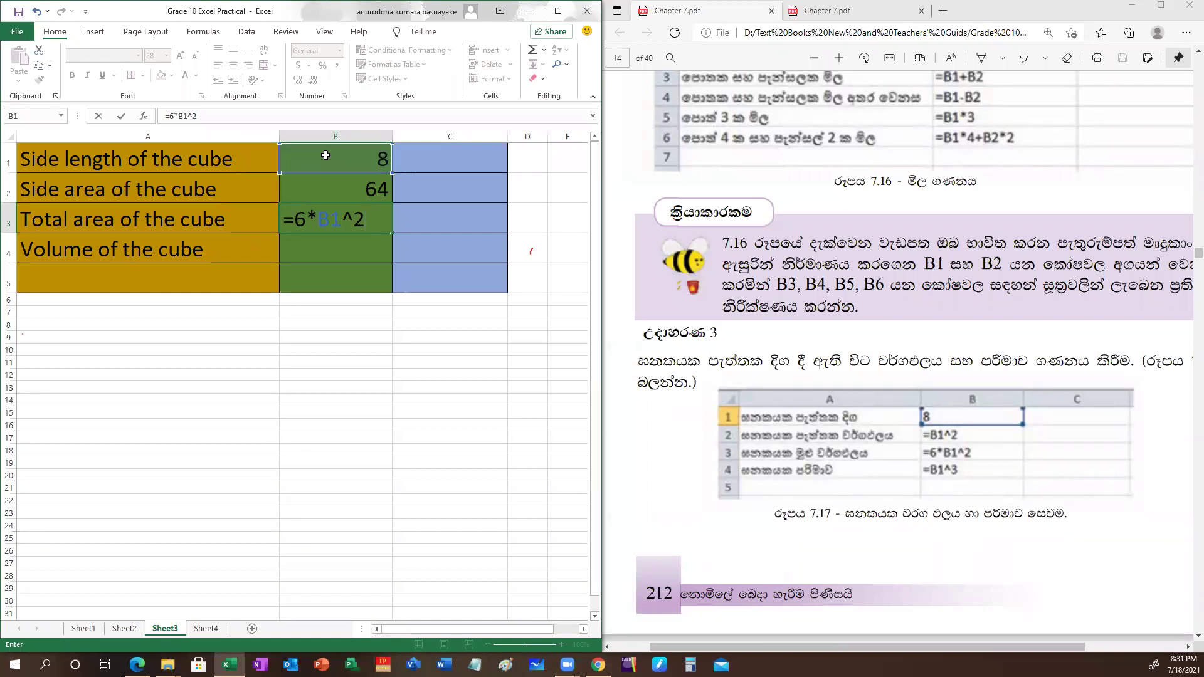
key(Return)
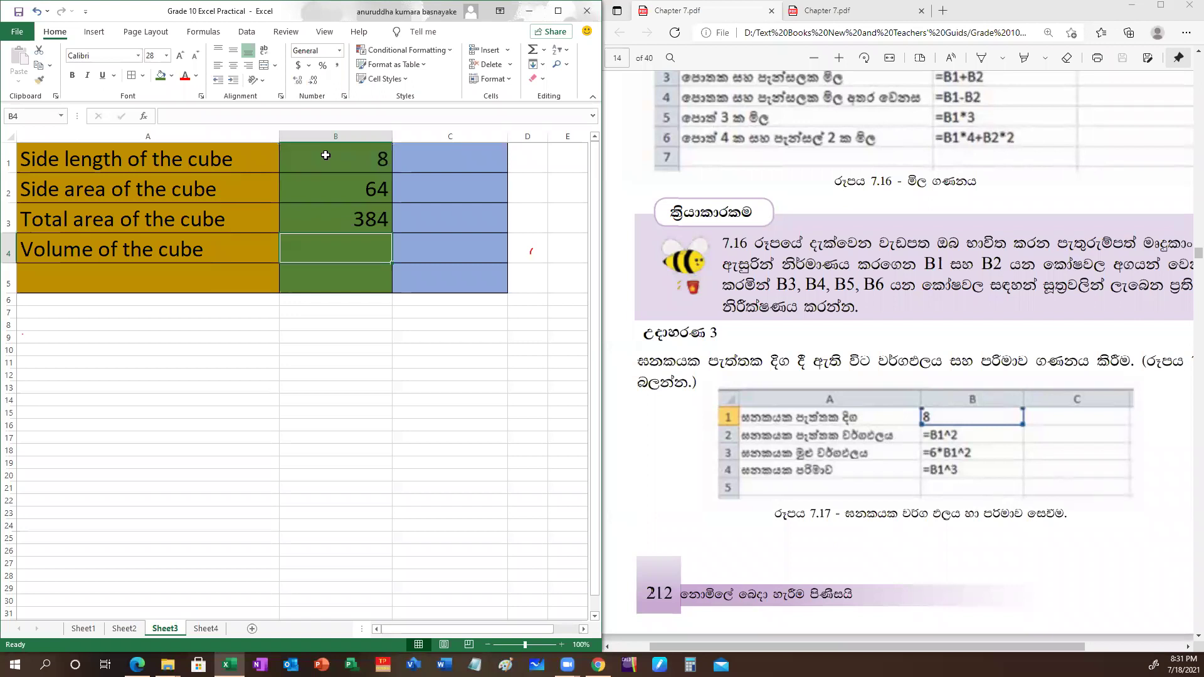
key(Up)
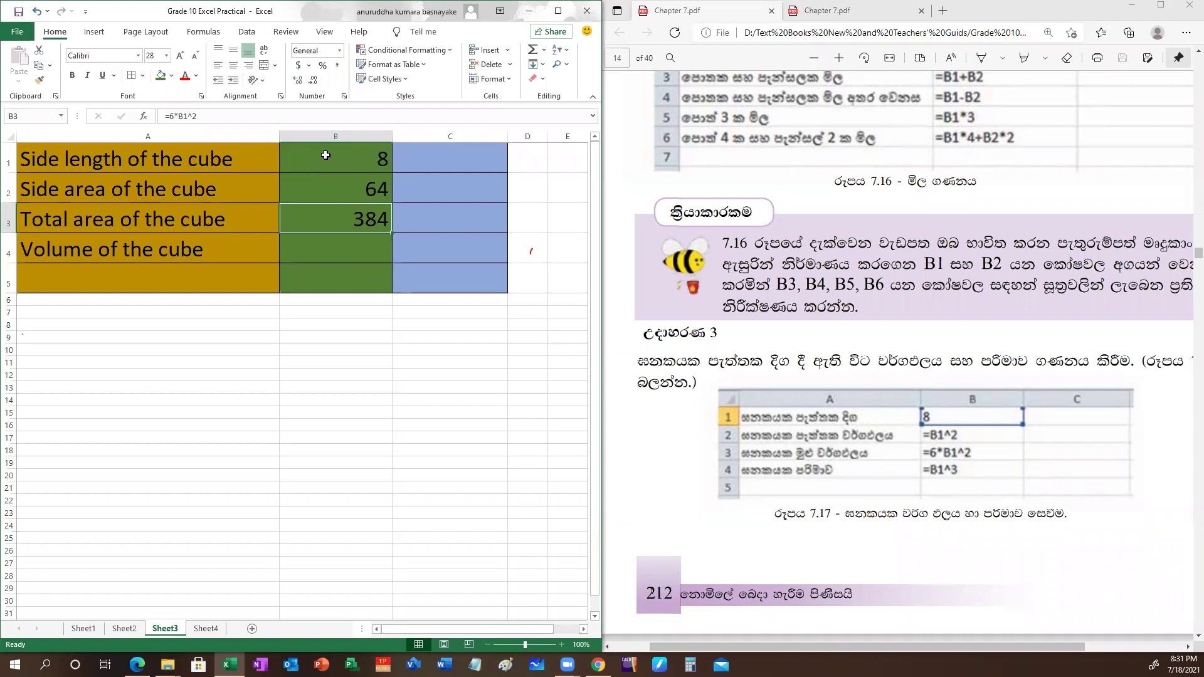
double_click(316, 224)
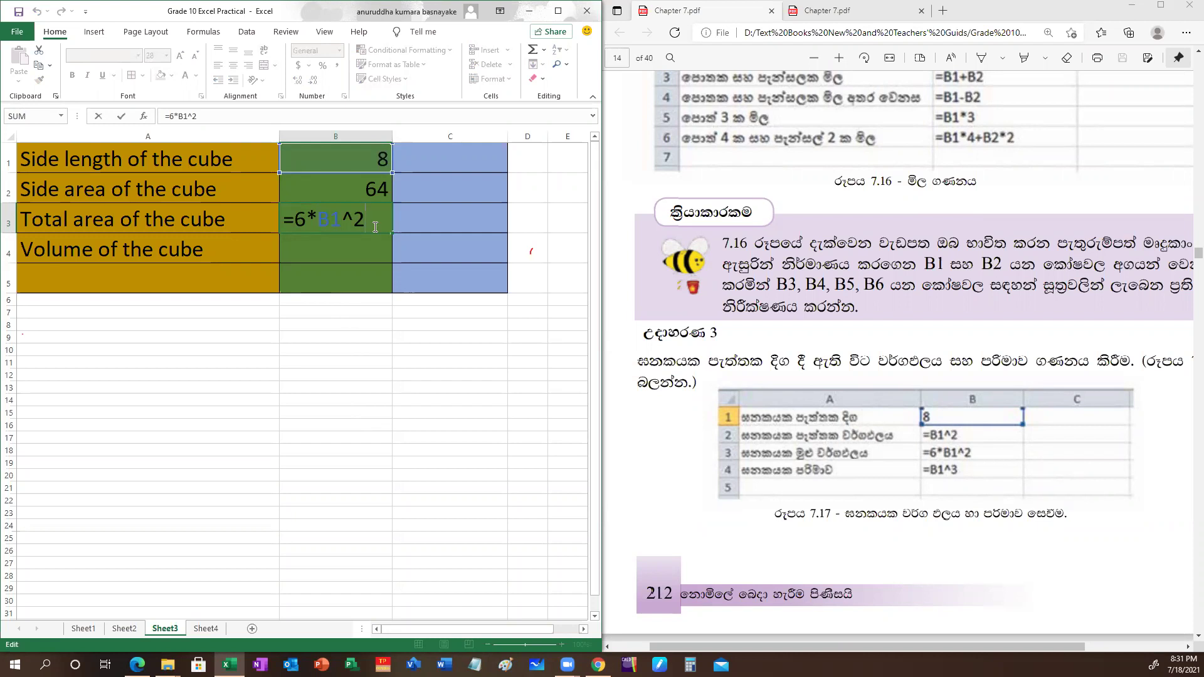
key(Return)
Replace the total area formula in cell B3 with =6*B2, based on the side area cell, and review it
click(374, 221)
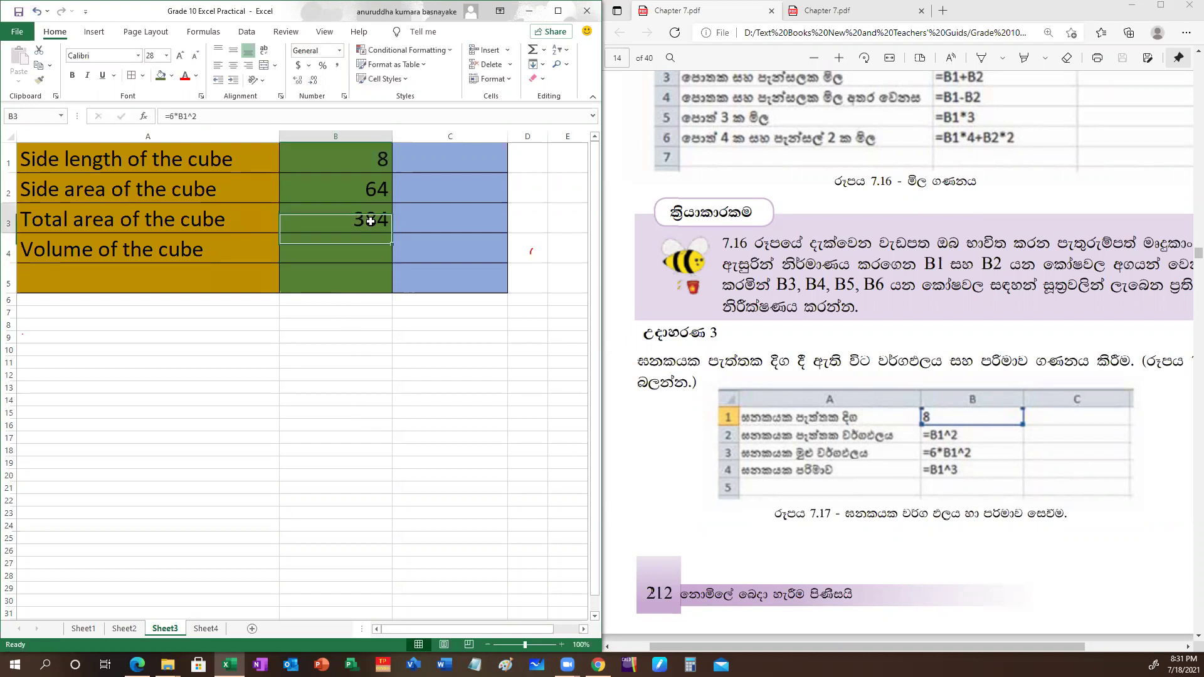
click(351, 183)
click(333, 225)
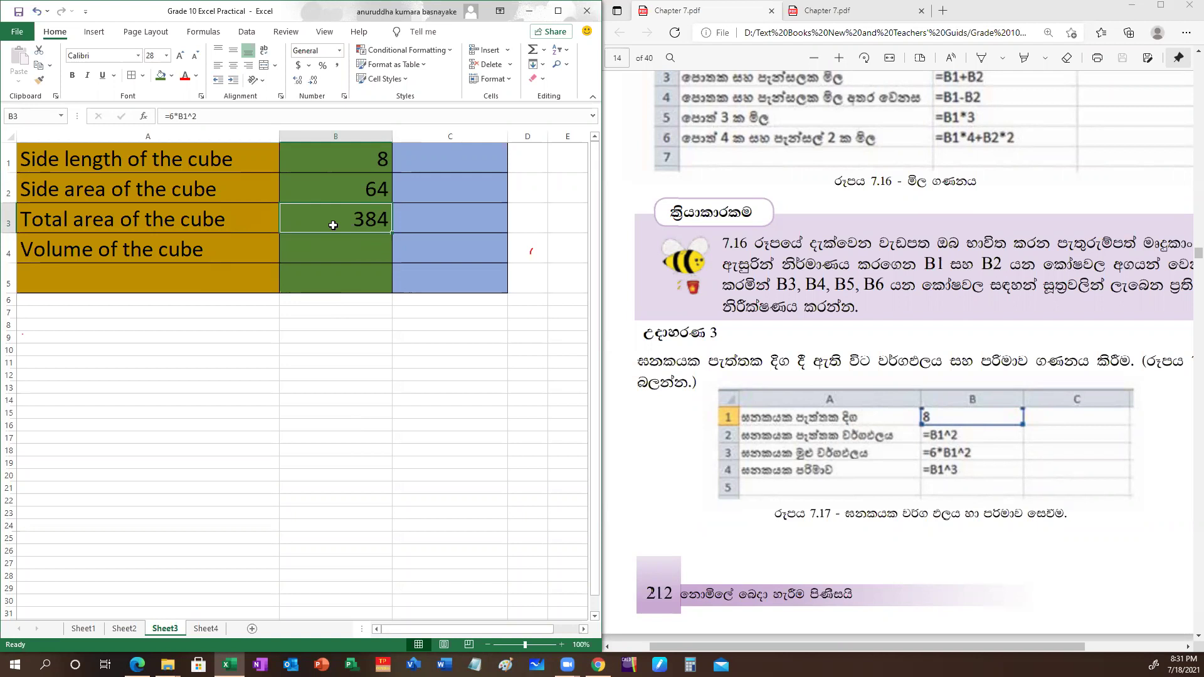
text(=)
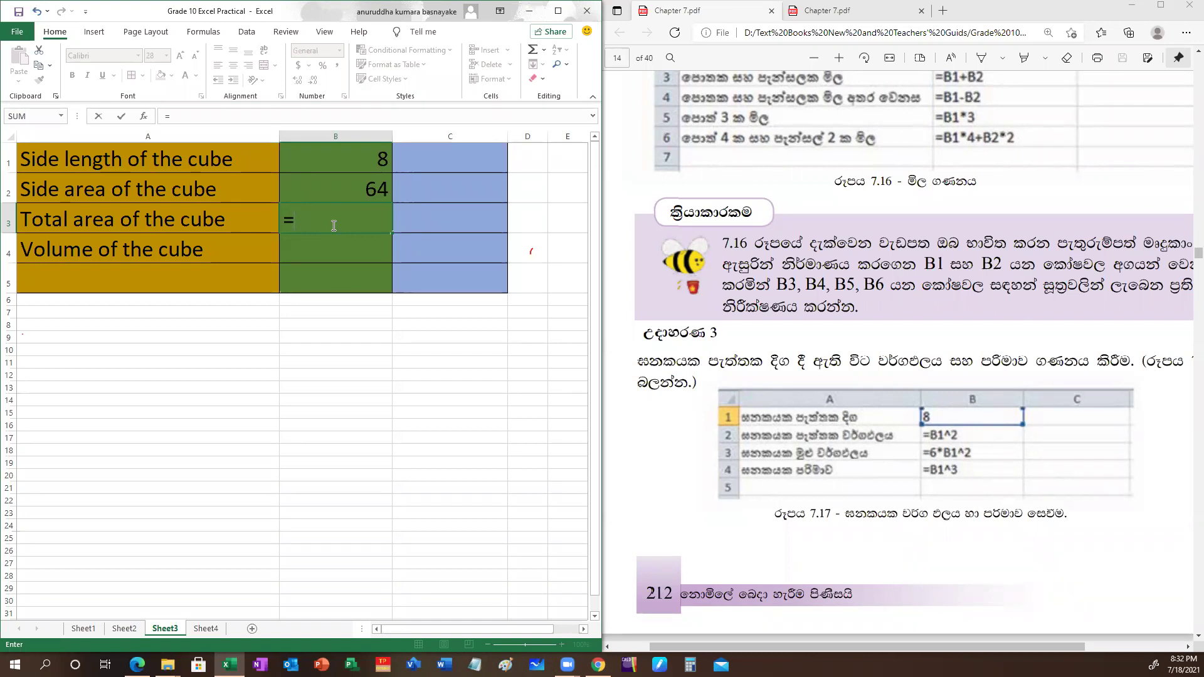
text(6*)
click(334, 191)
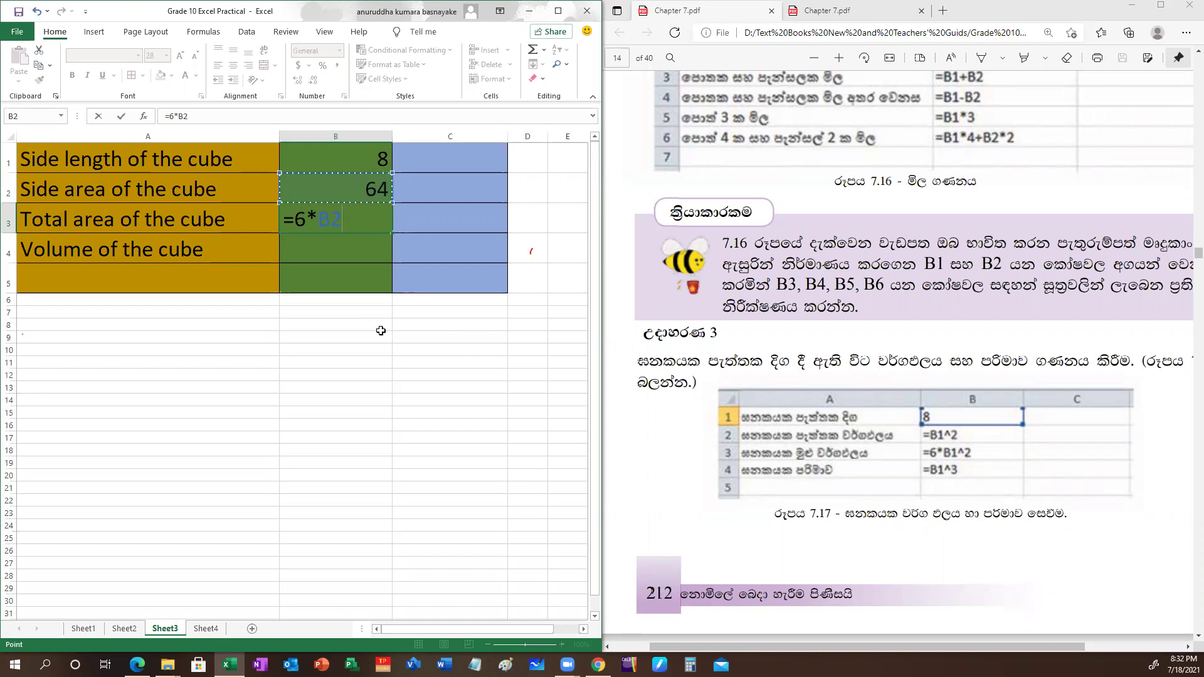
key(Return)
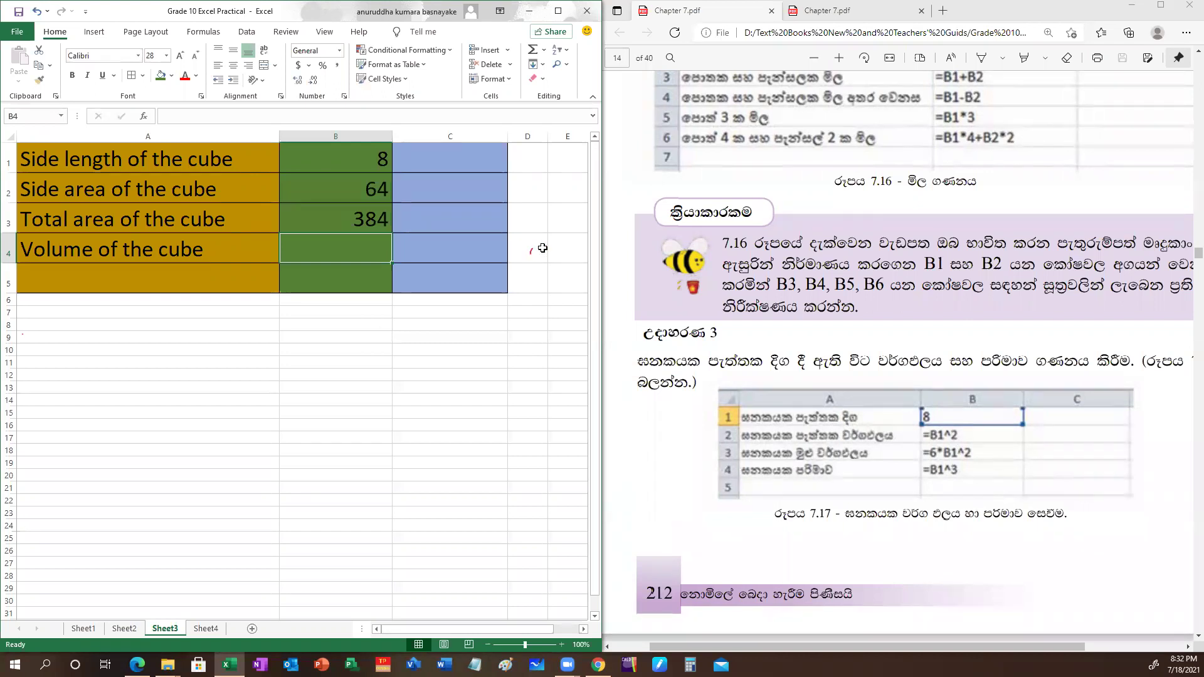
key(Up)
key(F2)
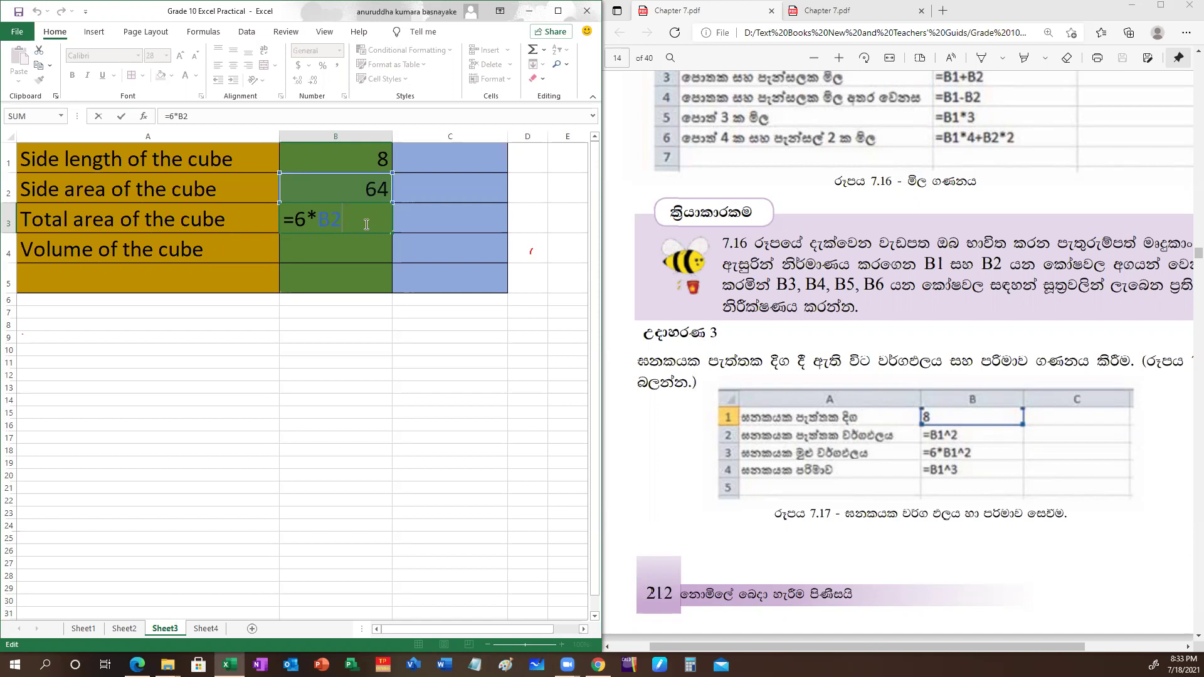
key(Return)
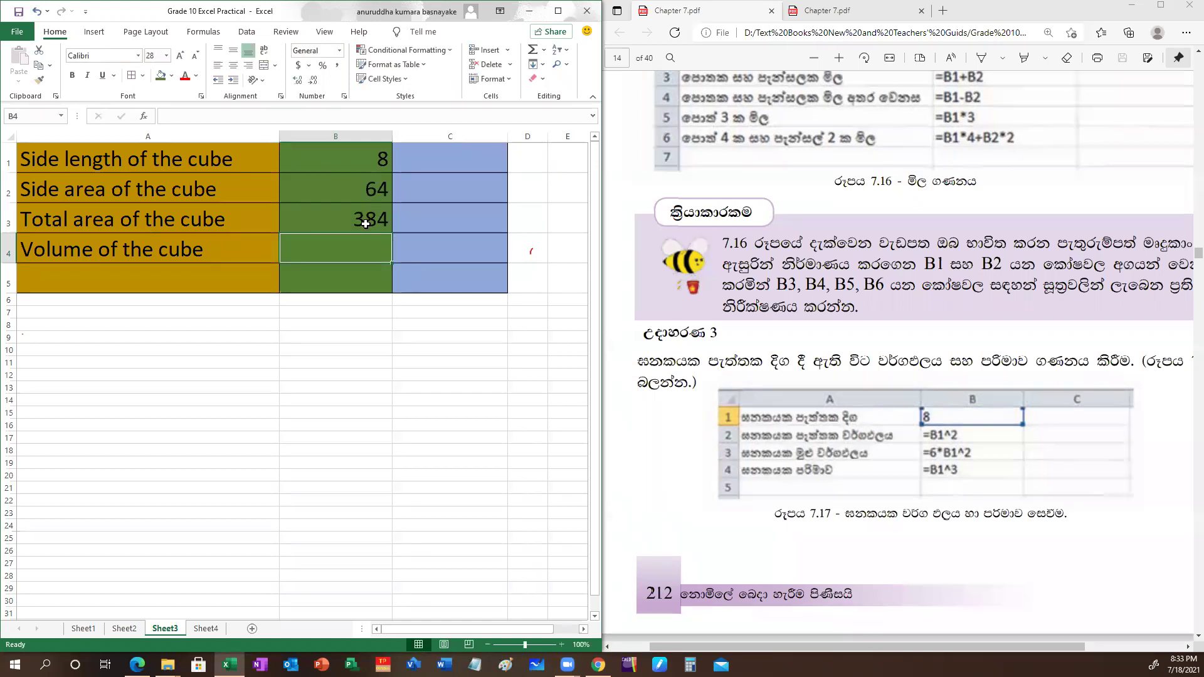
Edit the total area formula in cell B3 so that it reads =6*B1^2
double_click(349, 216)
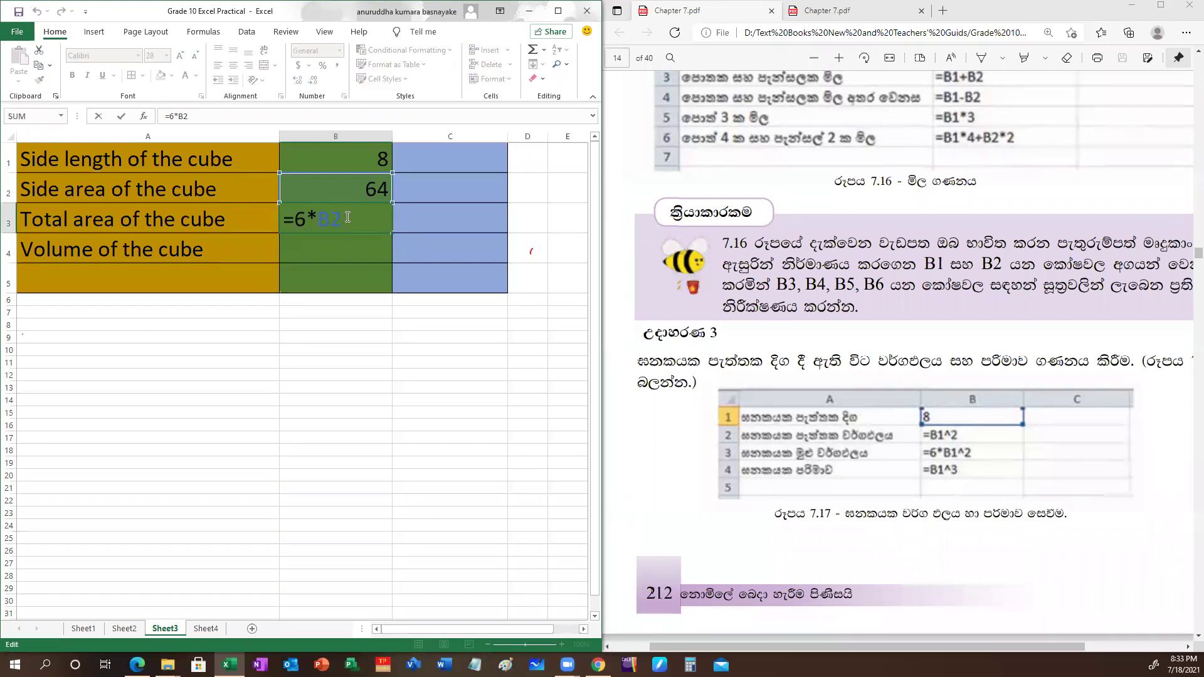
key(BackSpace)
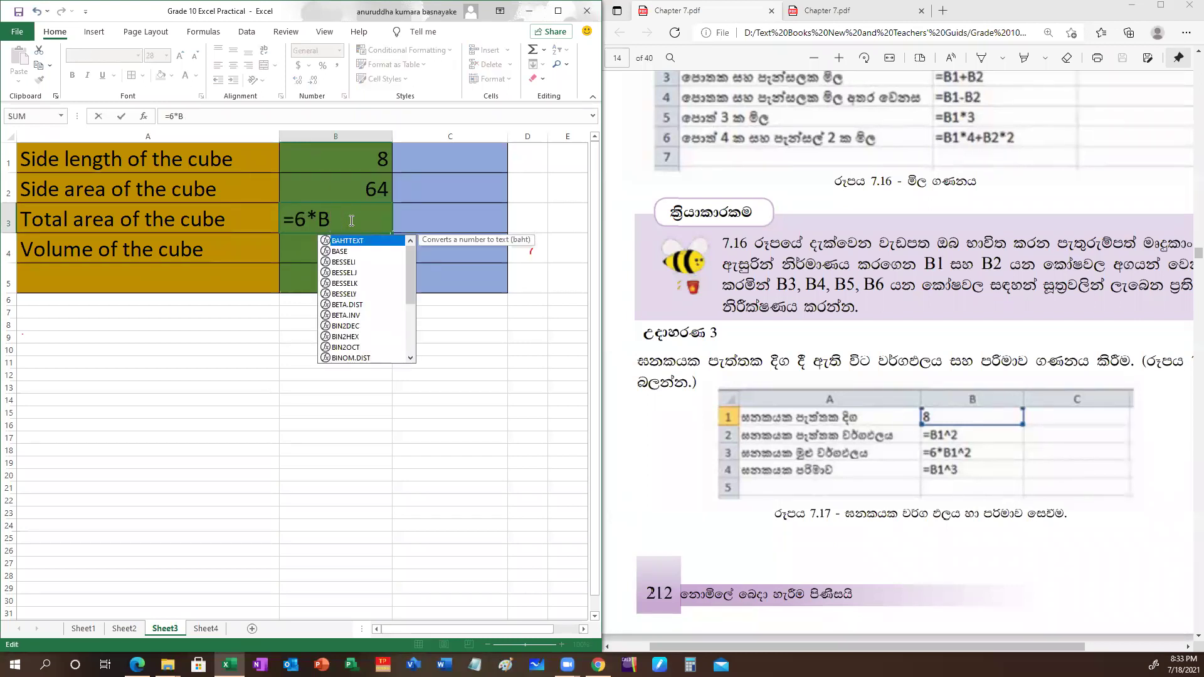
text(1)
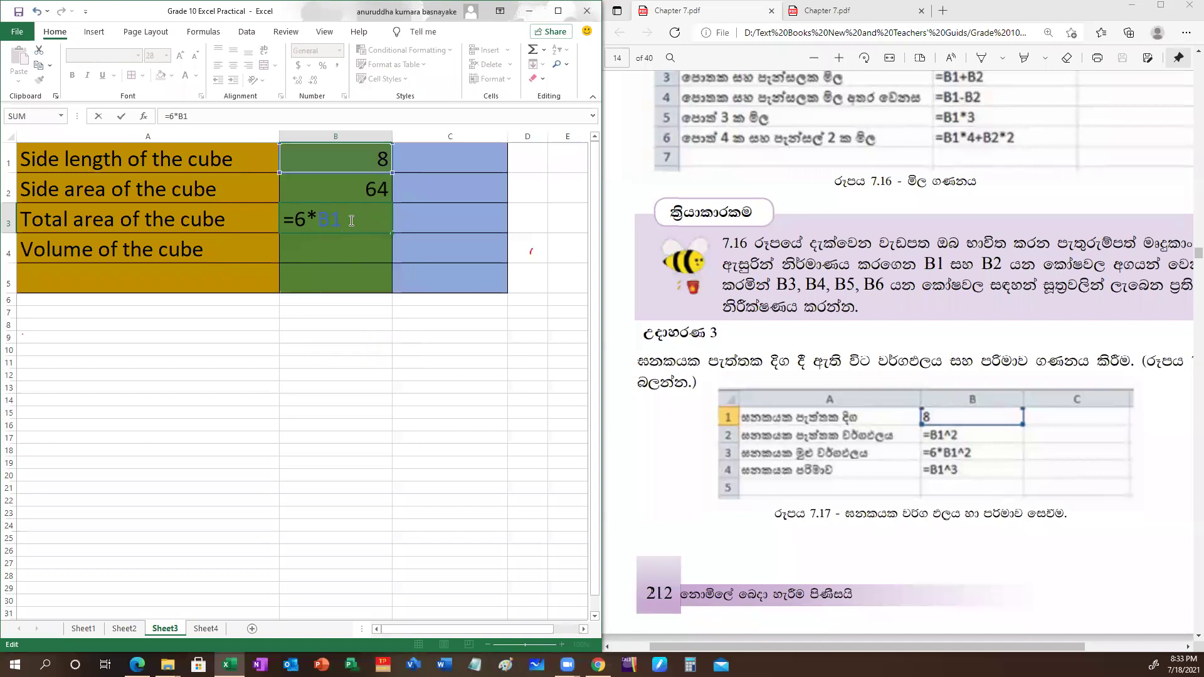
text(^2)
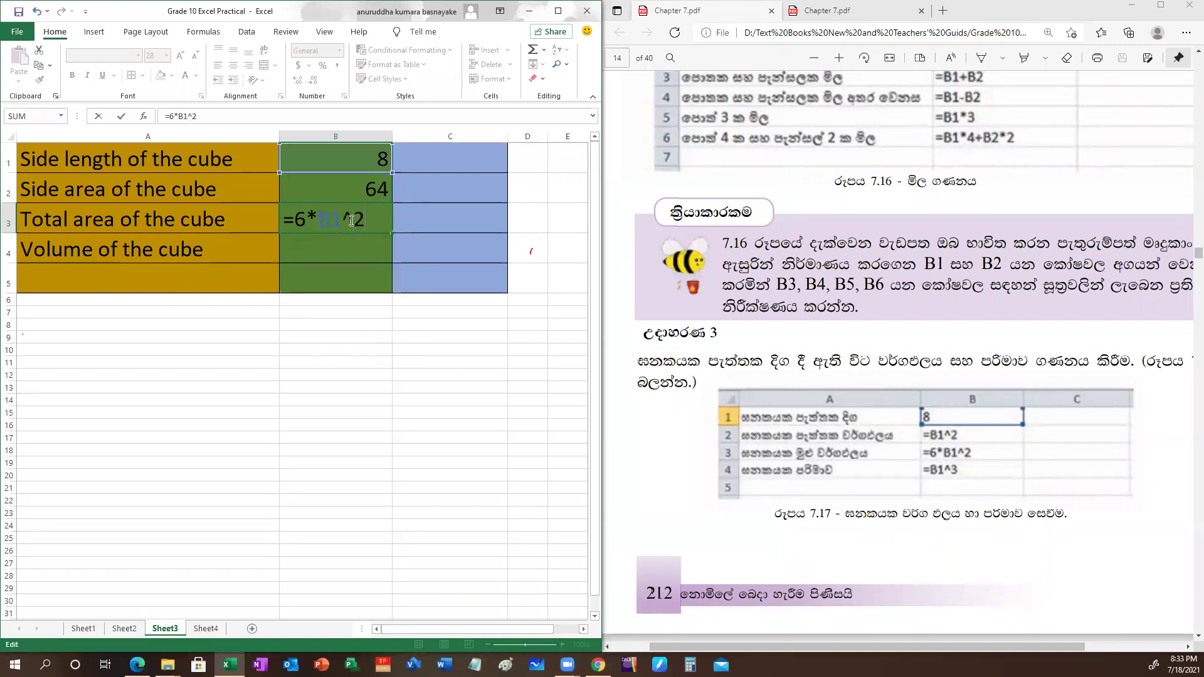
click(381, 245)
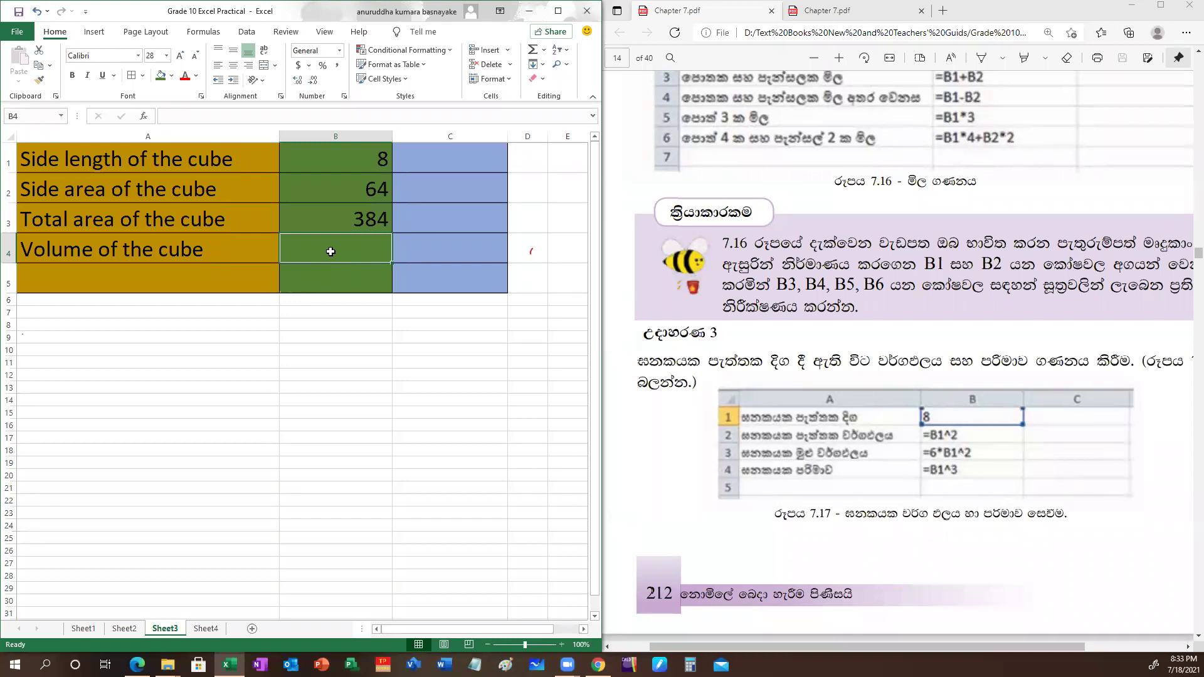
Enter the formula =B1^3 in cell B4 for the volume of the cube
text(=)
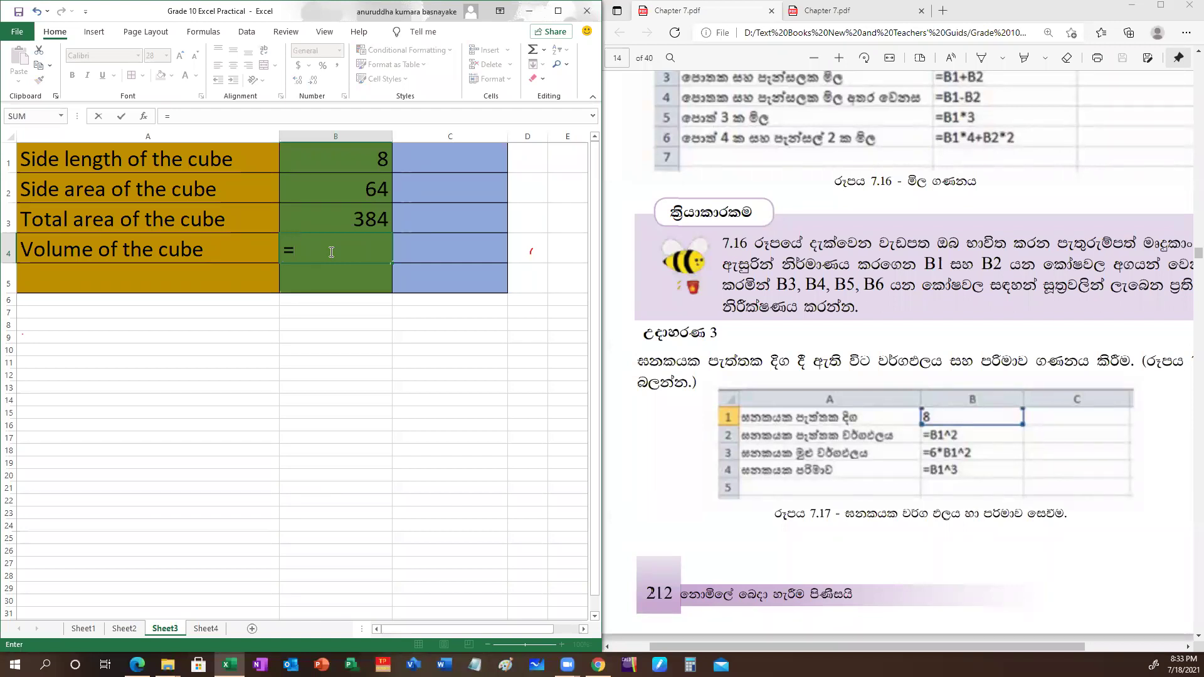
click(333, 155)
text(^3)
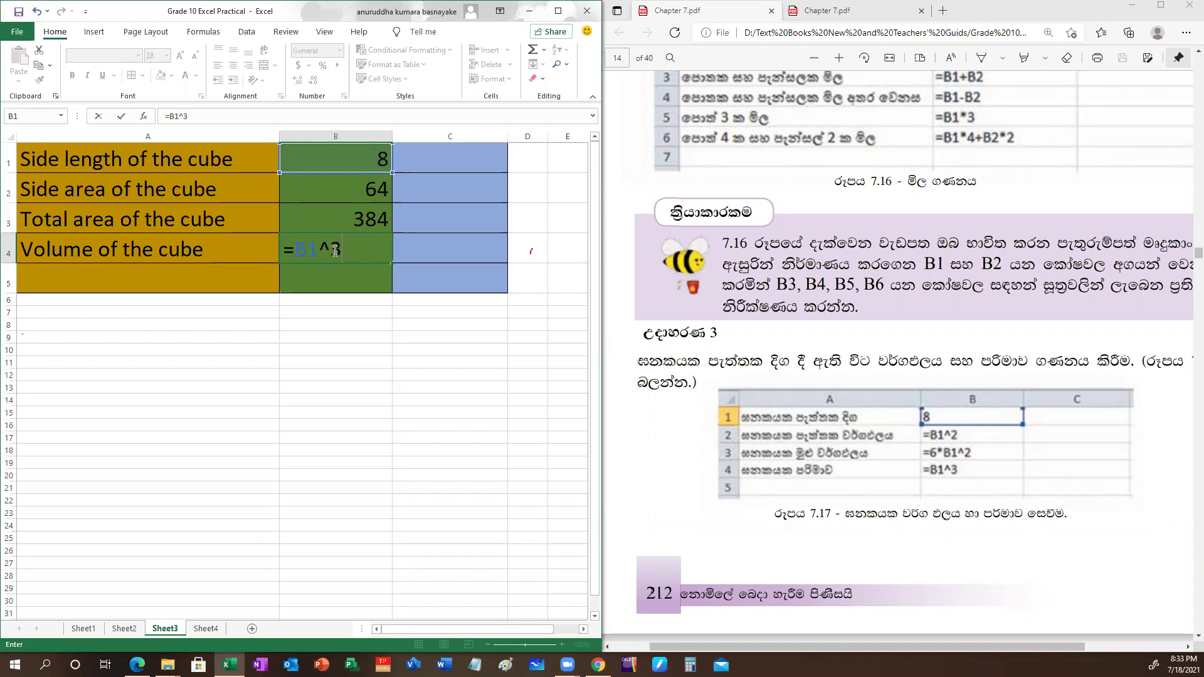
key(Return)
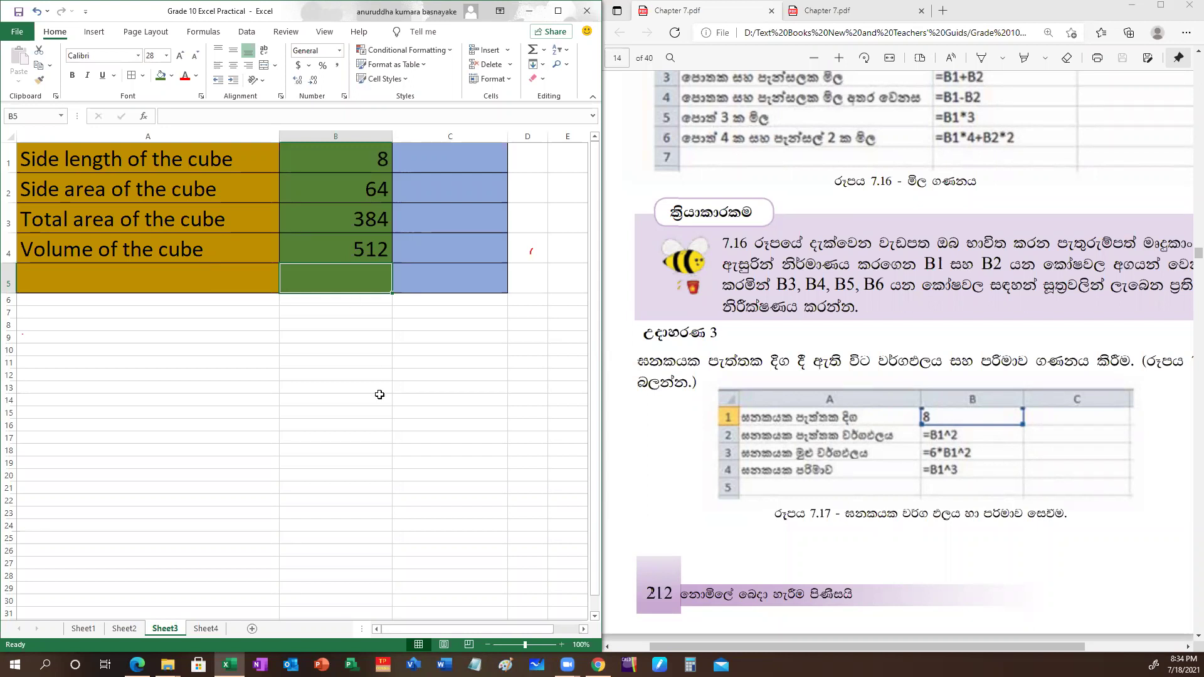
Find the figure 7.18 activity and table 7.7 in the textbook PDF and open the matching Sheet4 in Excel
scroll(779, 555, down, 5)
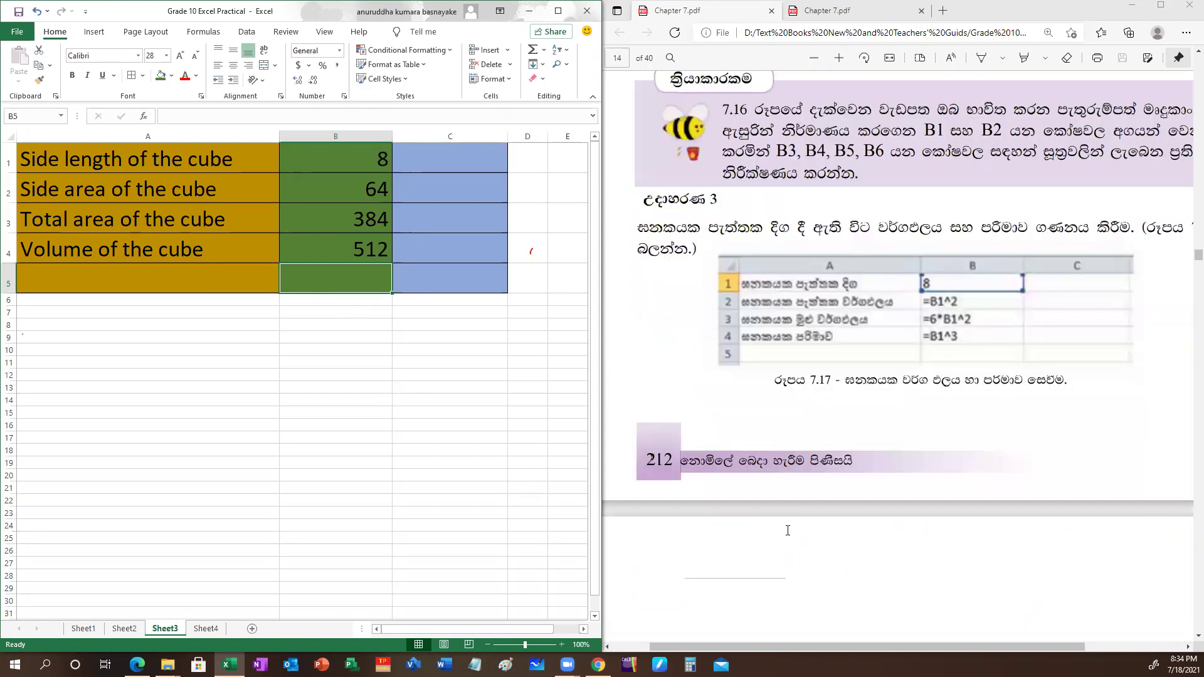
scroll(801, 516, down, 5)
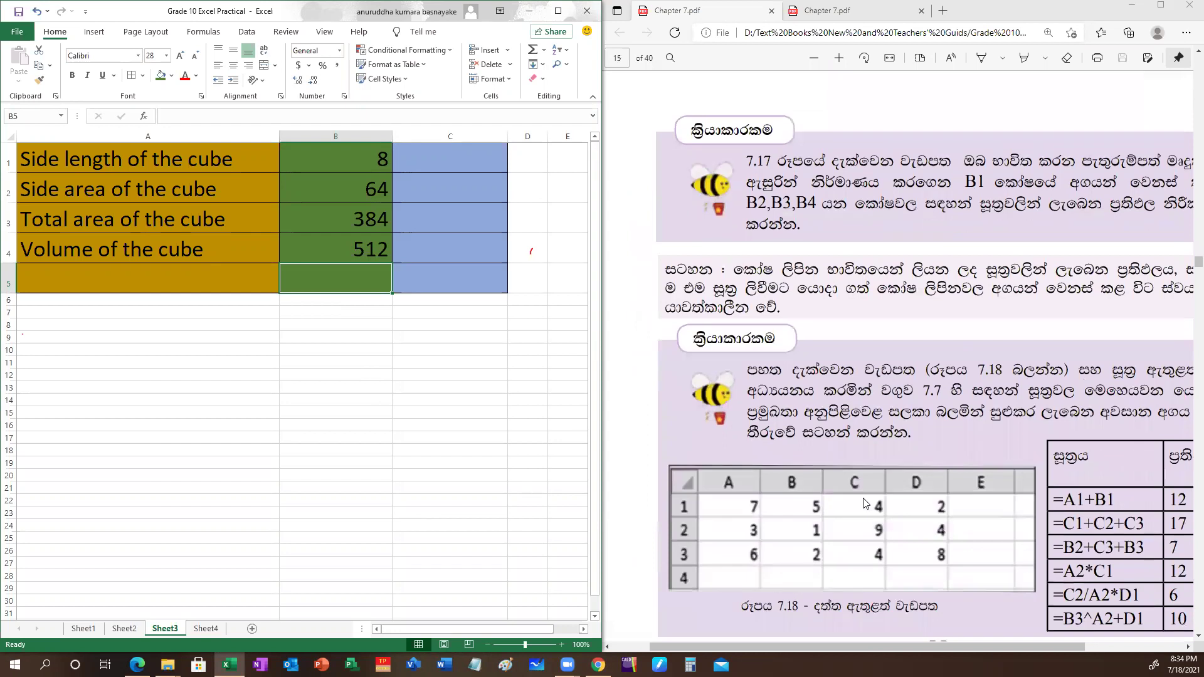
drag(850, 644, 884, 645)
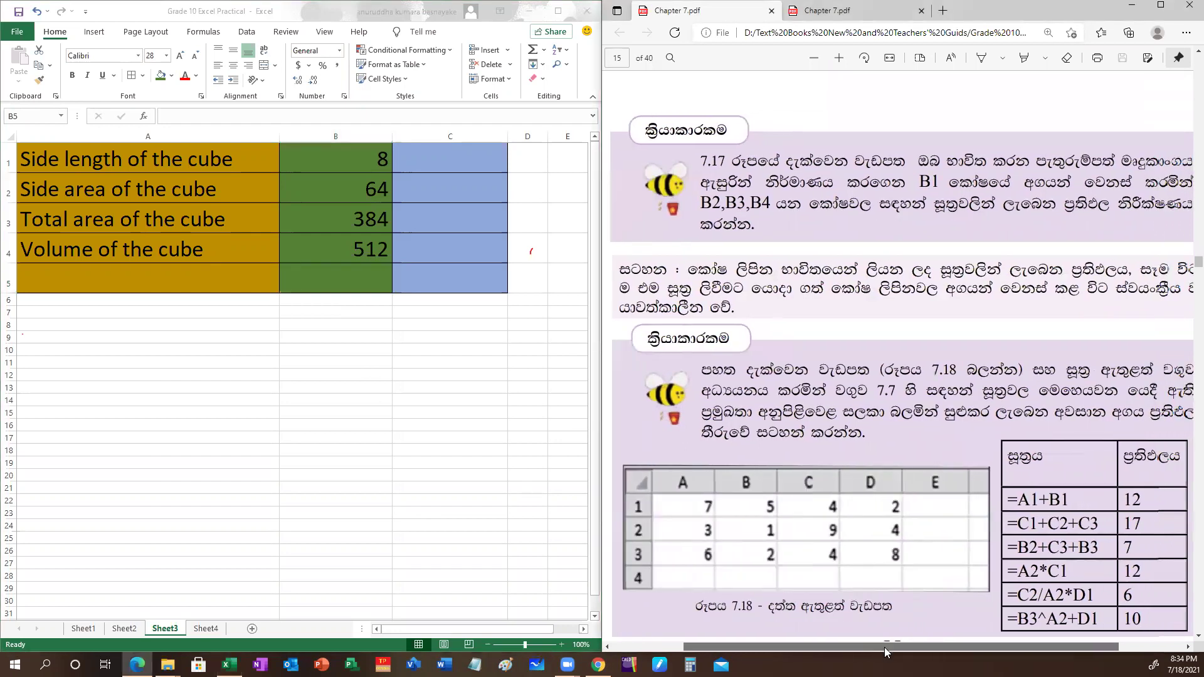
scroll(885, 549, down, 4)
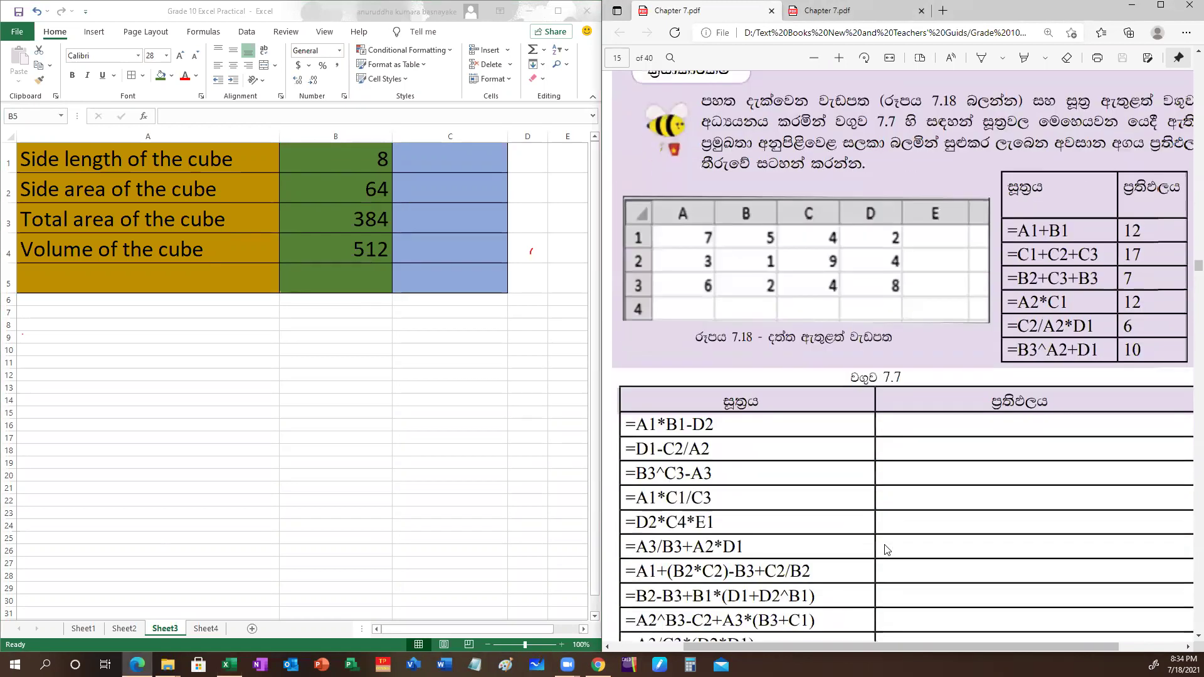
click(1198, 51)
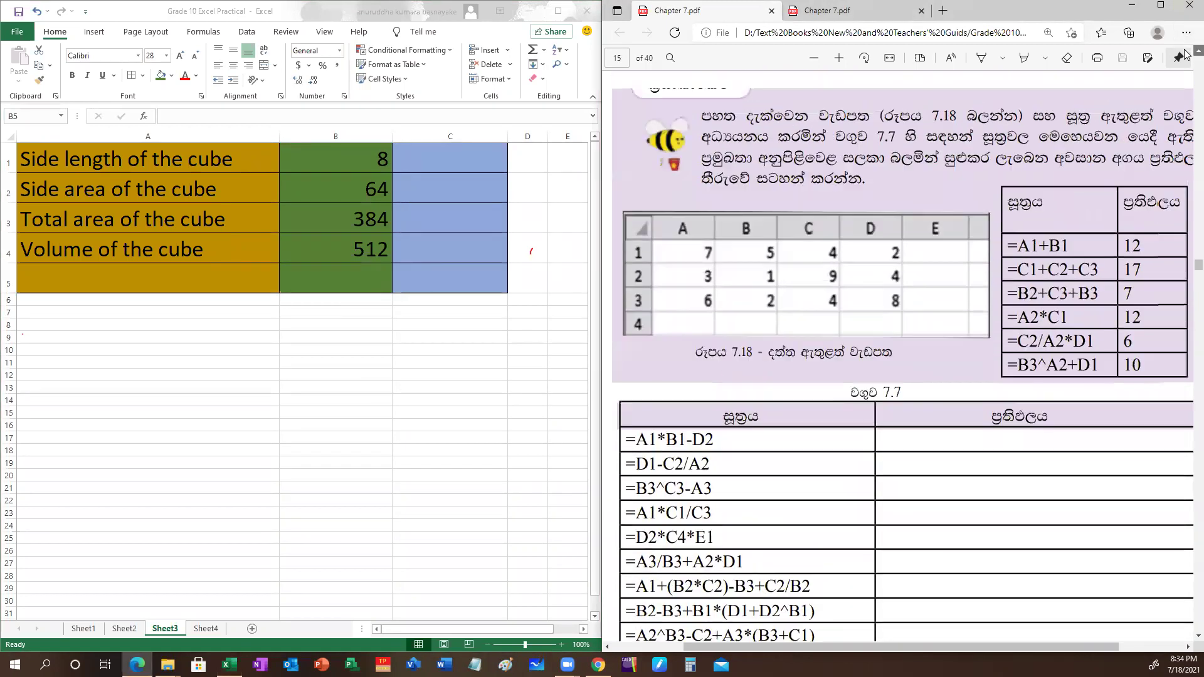
scroll(1185, 54, up, 1)
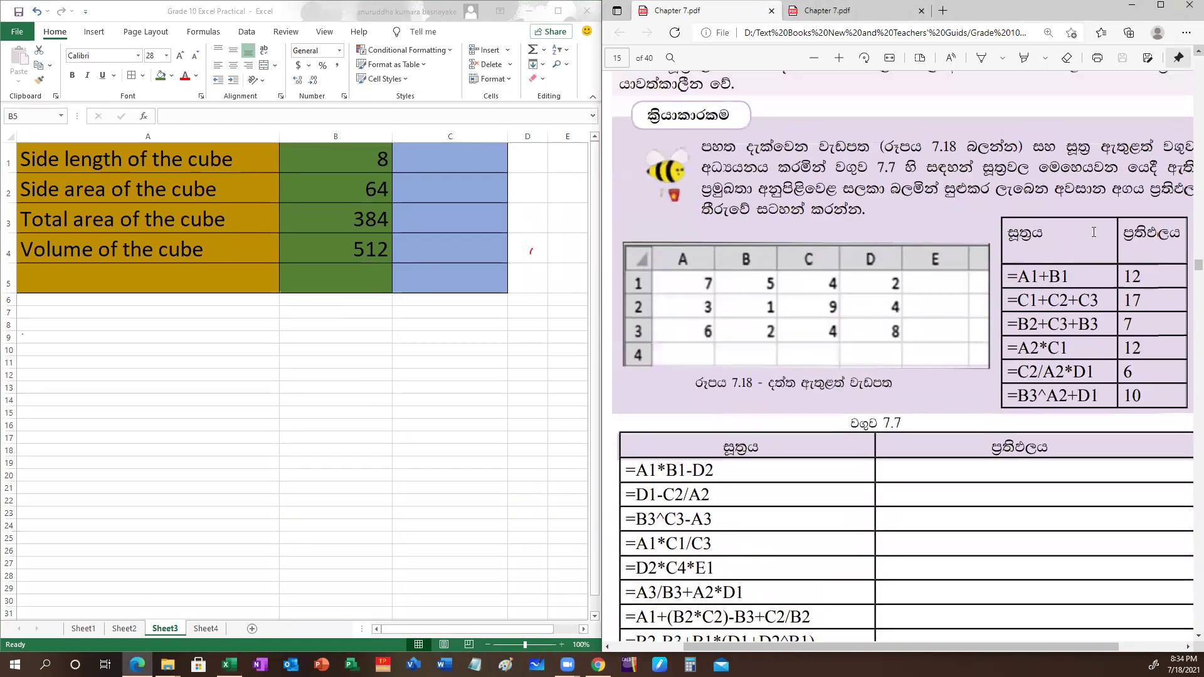
click(210, 628)
click(210, 628)
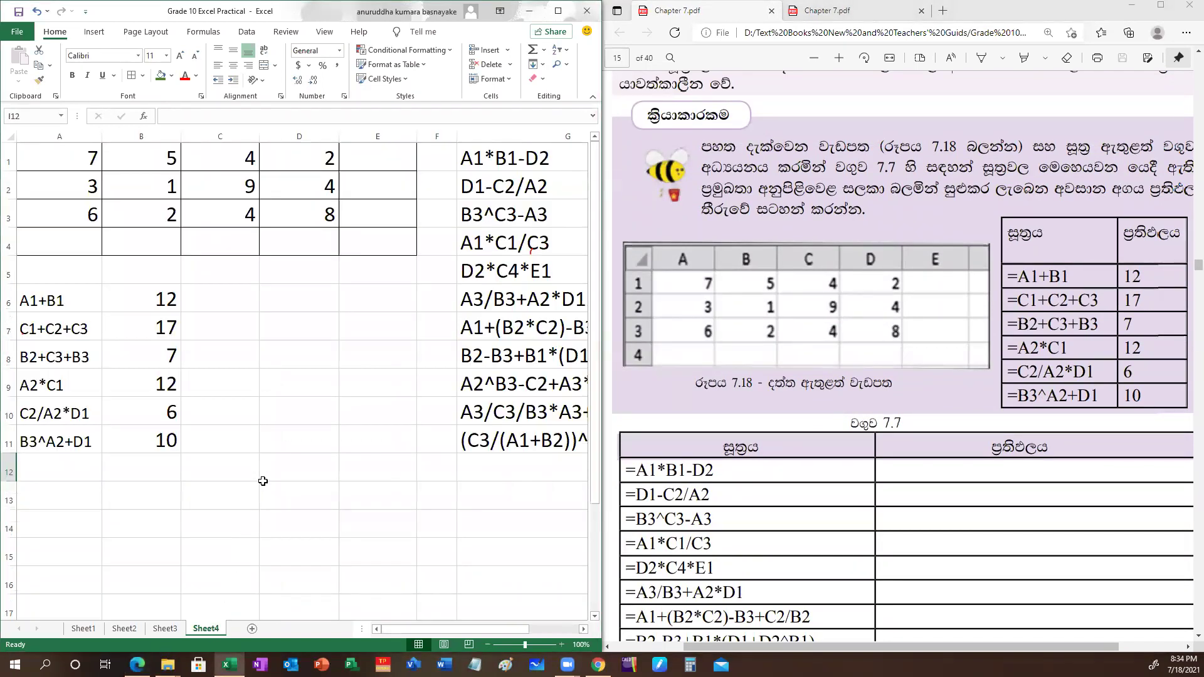
Fill the number grid A1:E4 with dark green
drag(54, 157, 368, 235)
click(171, 75)
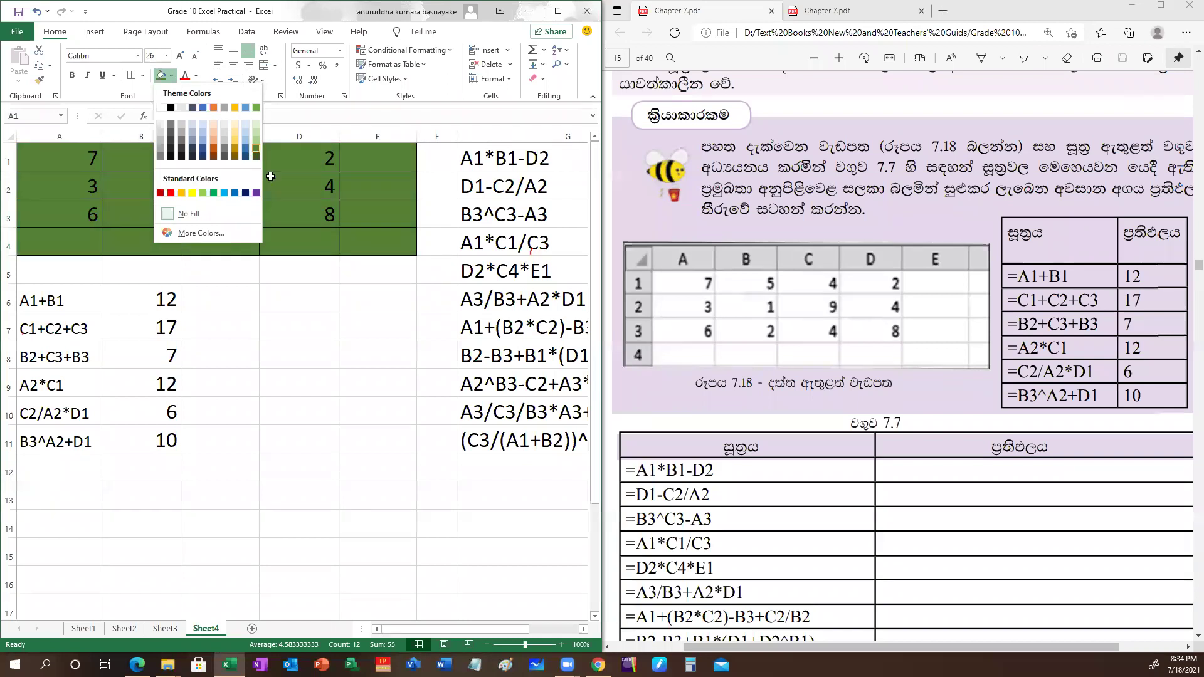
click(255, 150)
click(341, 493)
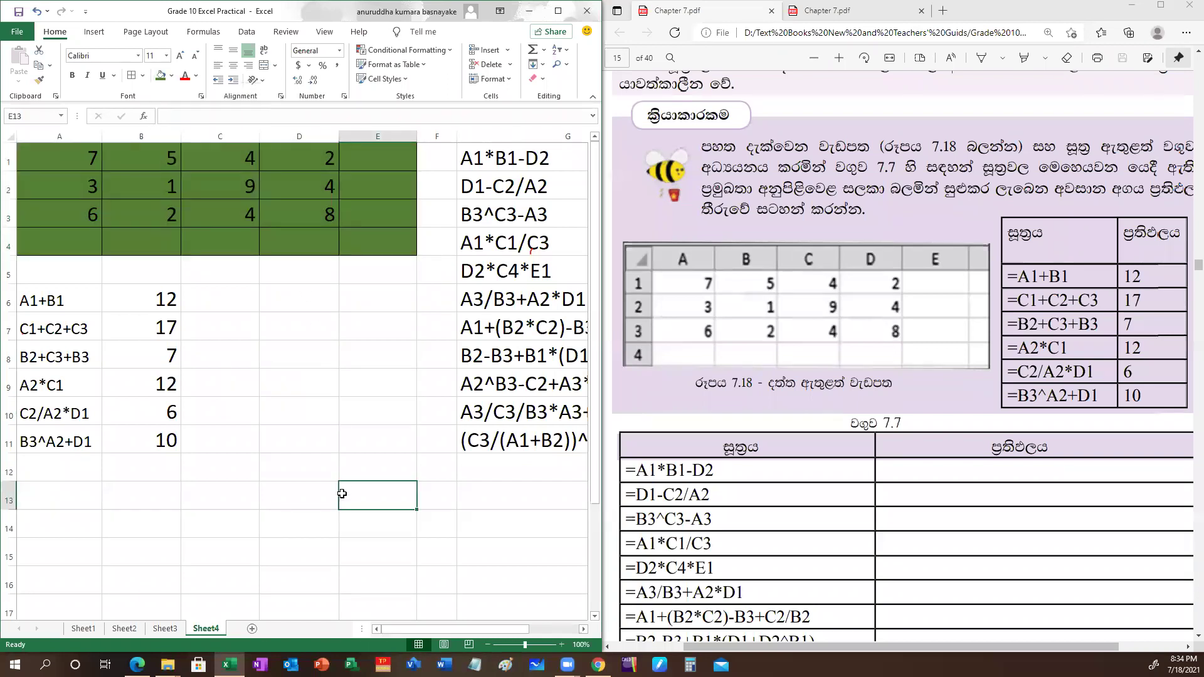
Fill the example formulas and their results in A6:B11 with dark orange
drag(45, 301, 142, 438)
click(171, 75)
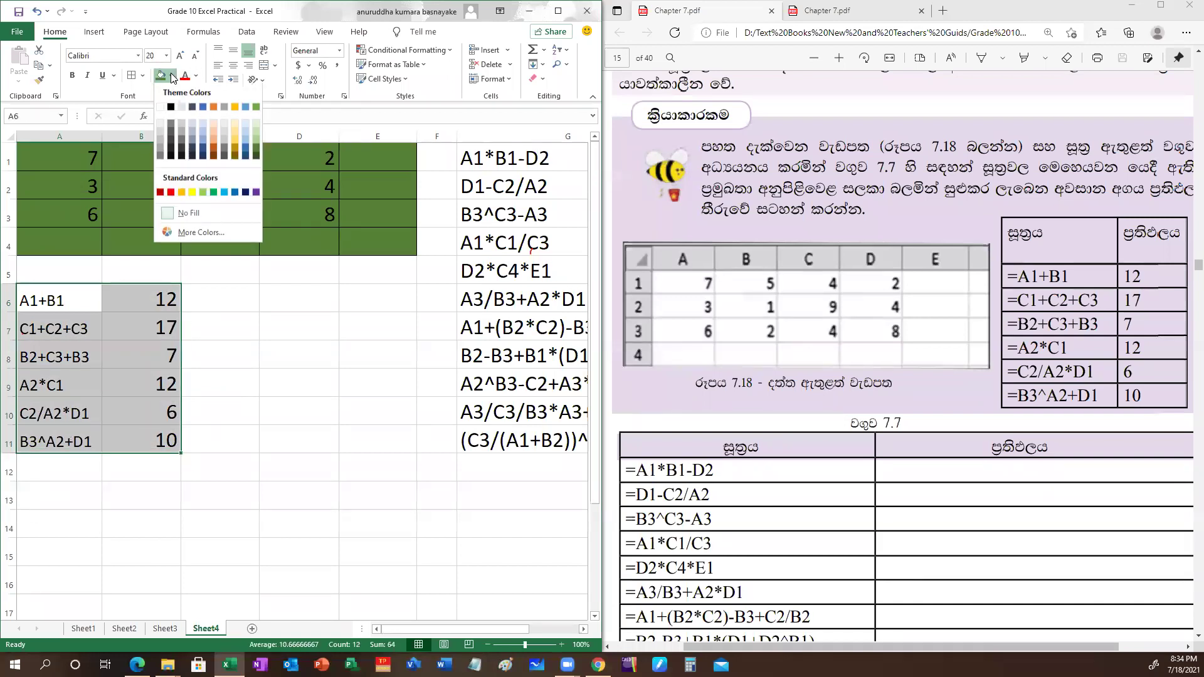
click(210, 150)
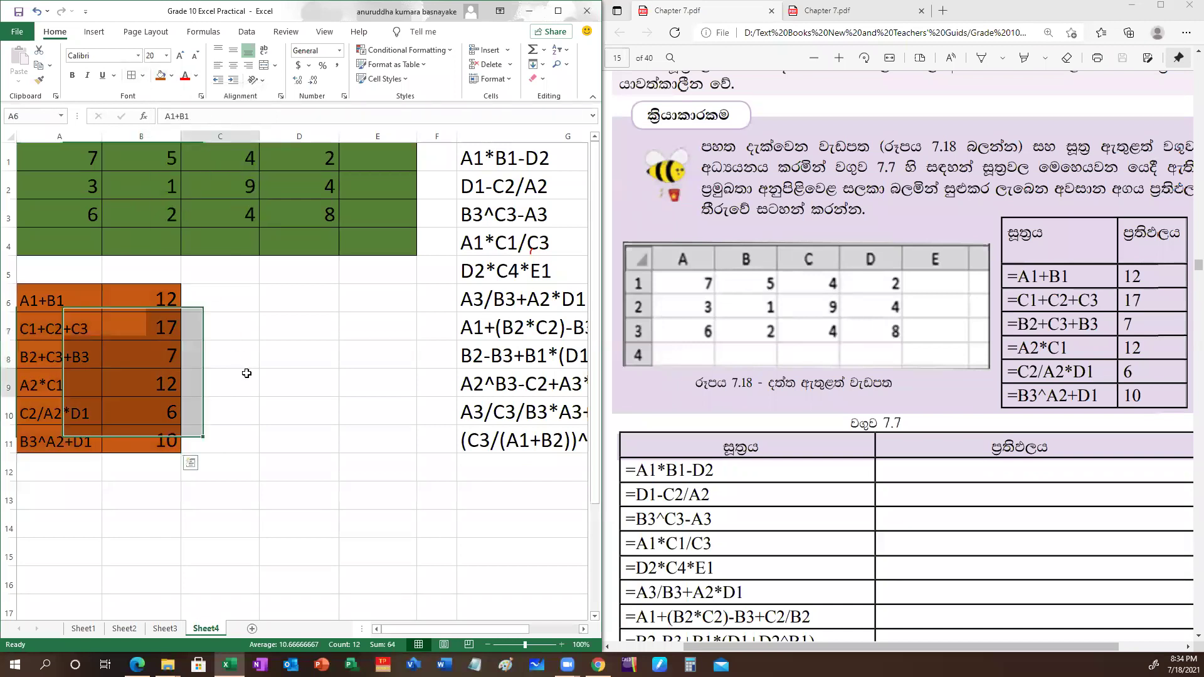
Add borders to all cells of the exercise formula list in G1:G11
drag(471, 158, 530, 441)
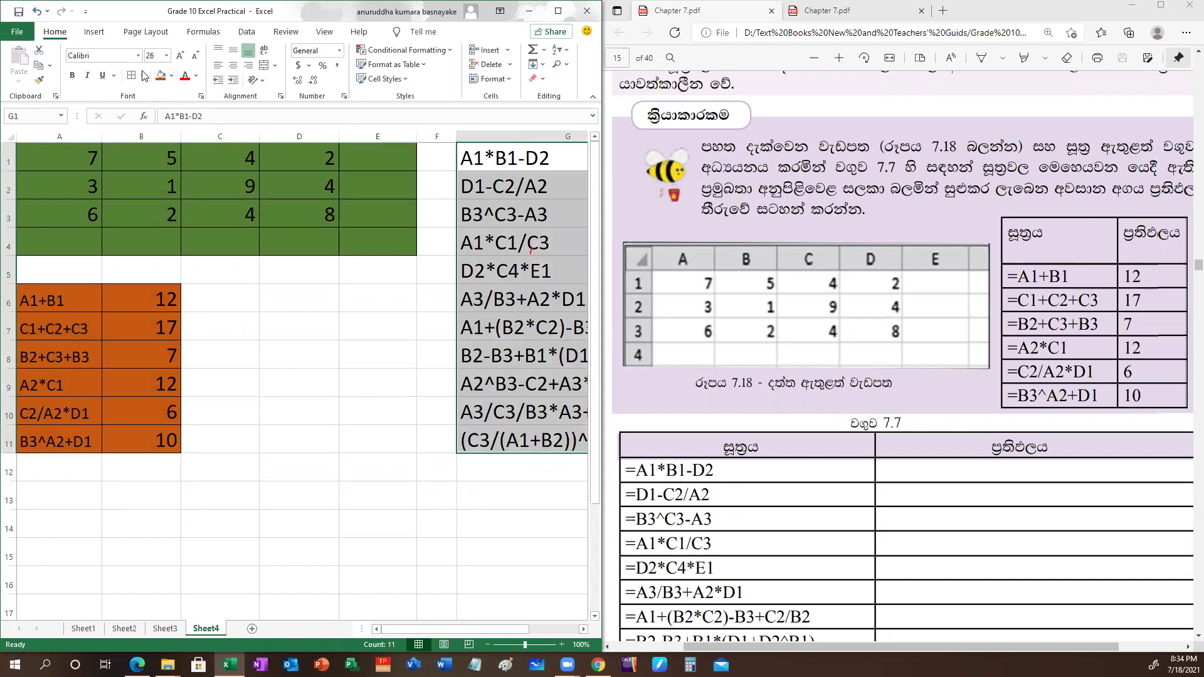
key(alt+h)
key(o)
key(i)
click(240, 490)
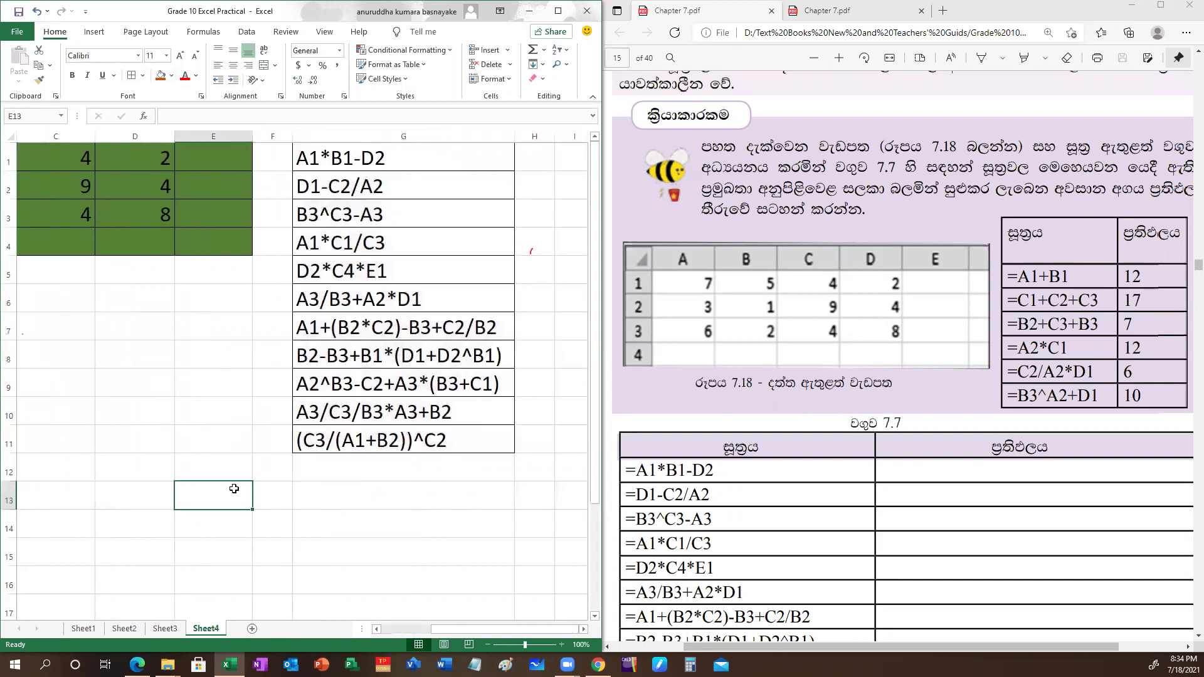
Narrow columns B to F so the number grid and the whole formula list in column G fit side by side
click(378, 629)
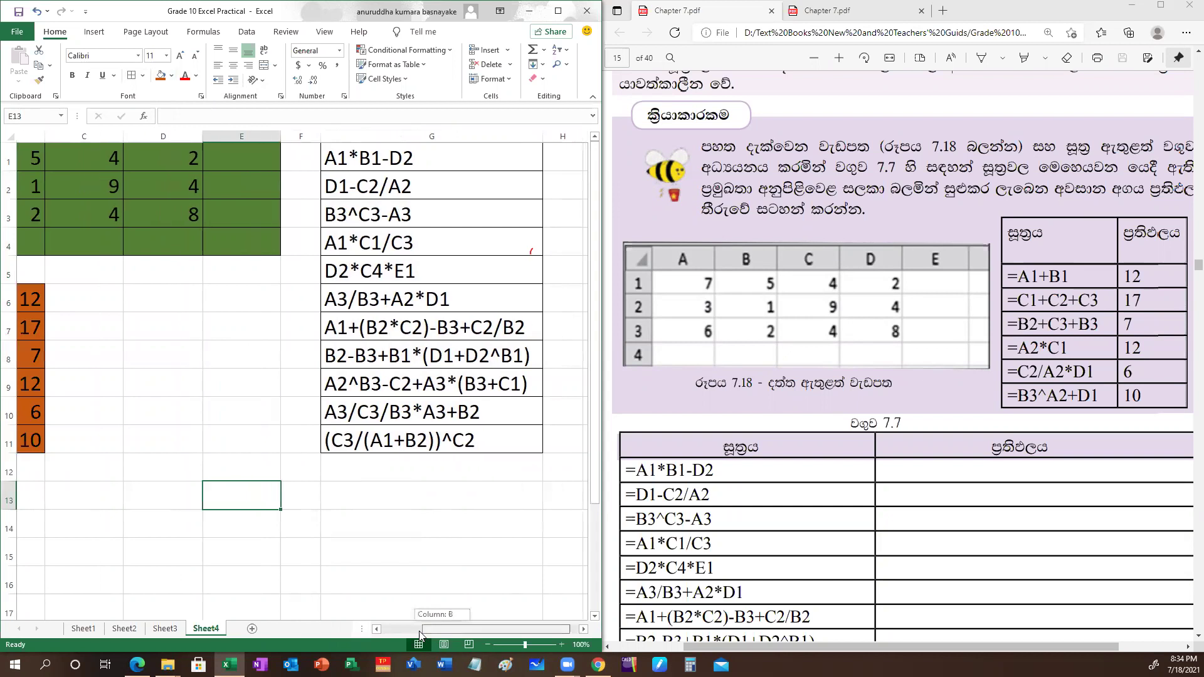
click(377, 629)
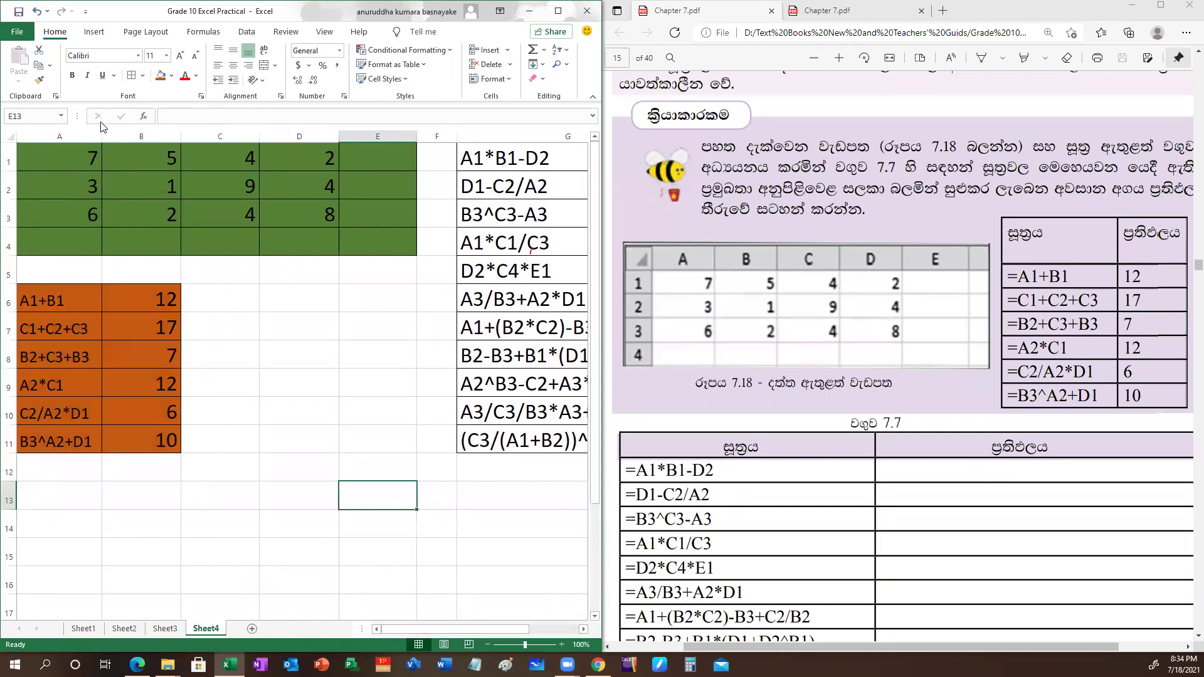
drag(180, 136, 152, 136)
drag(231, 136, 203, 136)
drag(282, 136, 251, 136)
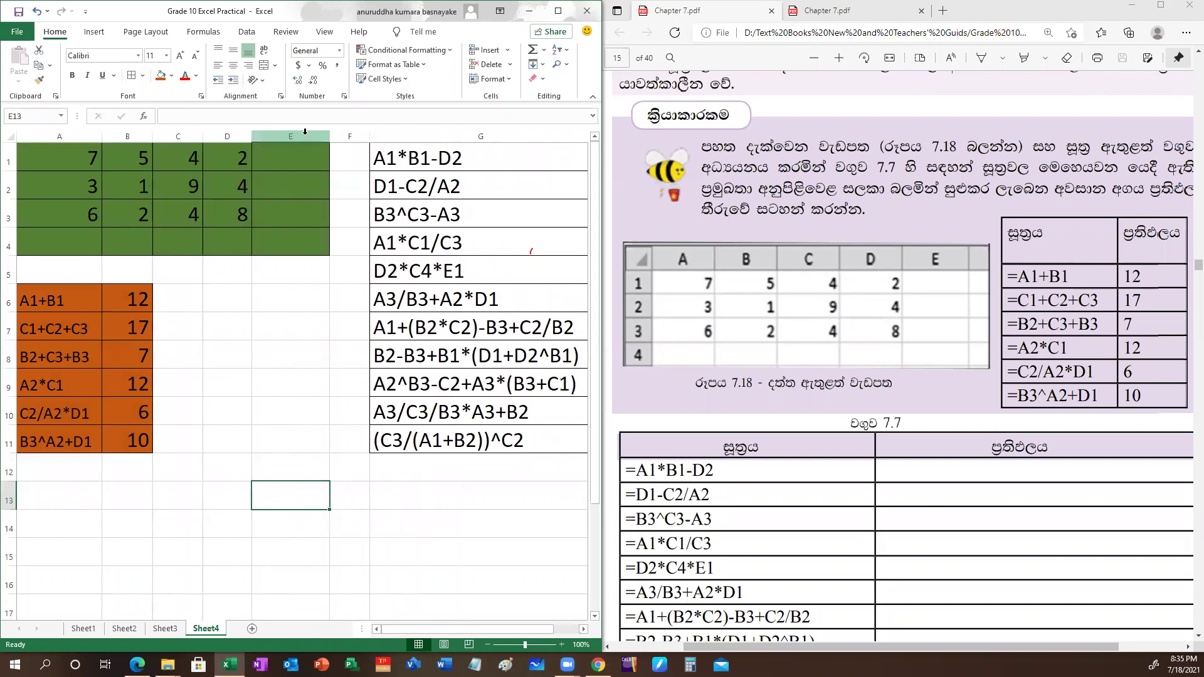
drag(327, 136, 290, 136)
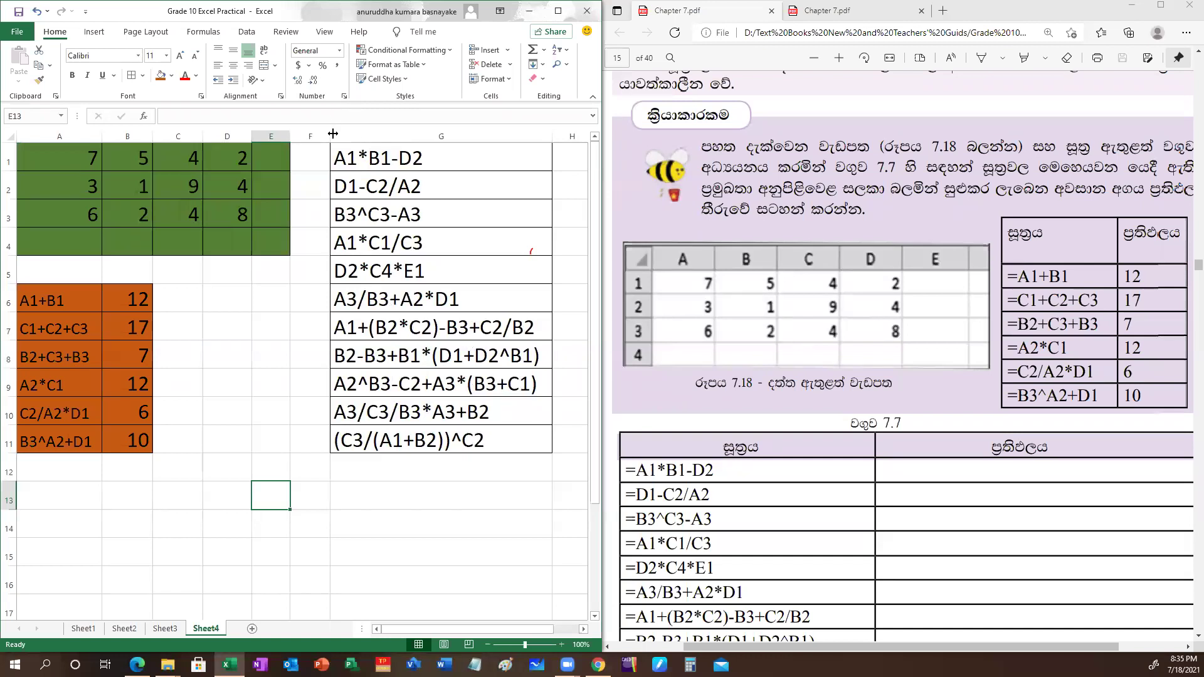
drag(328, 137, 329, 136)
drag(315, 137, 316, 136)
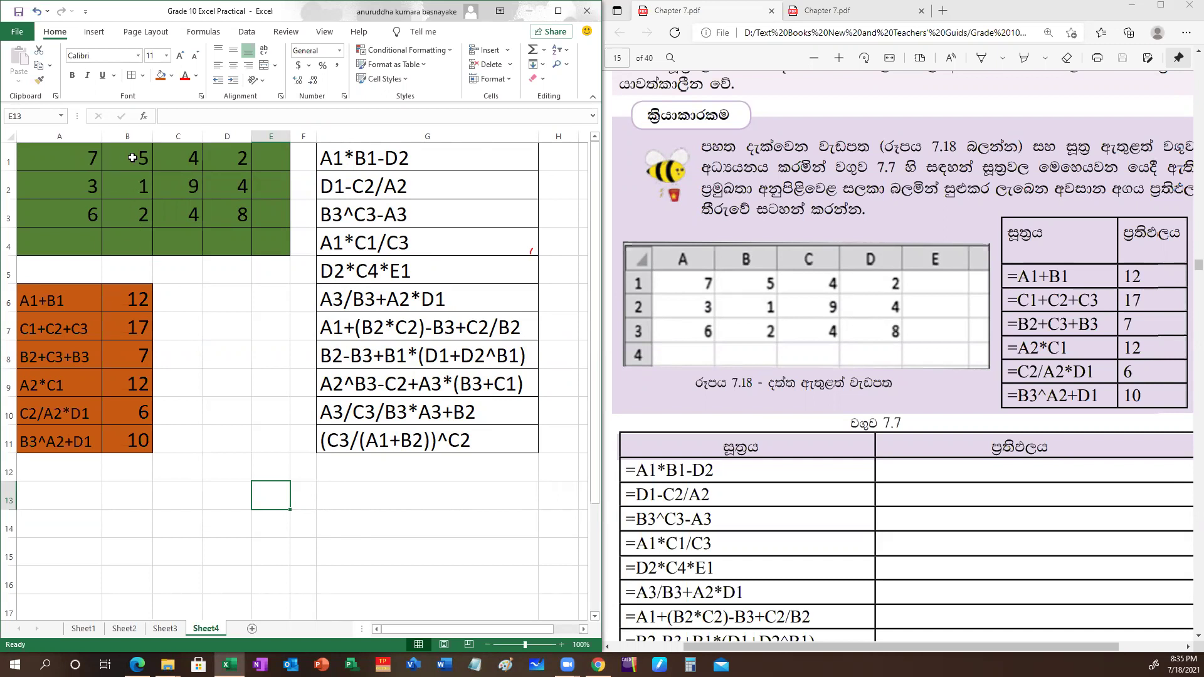
Turn the text in cell A6 into the formula =A1+B1 and review its cell references
drag(83, 155, 126, 159)
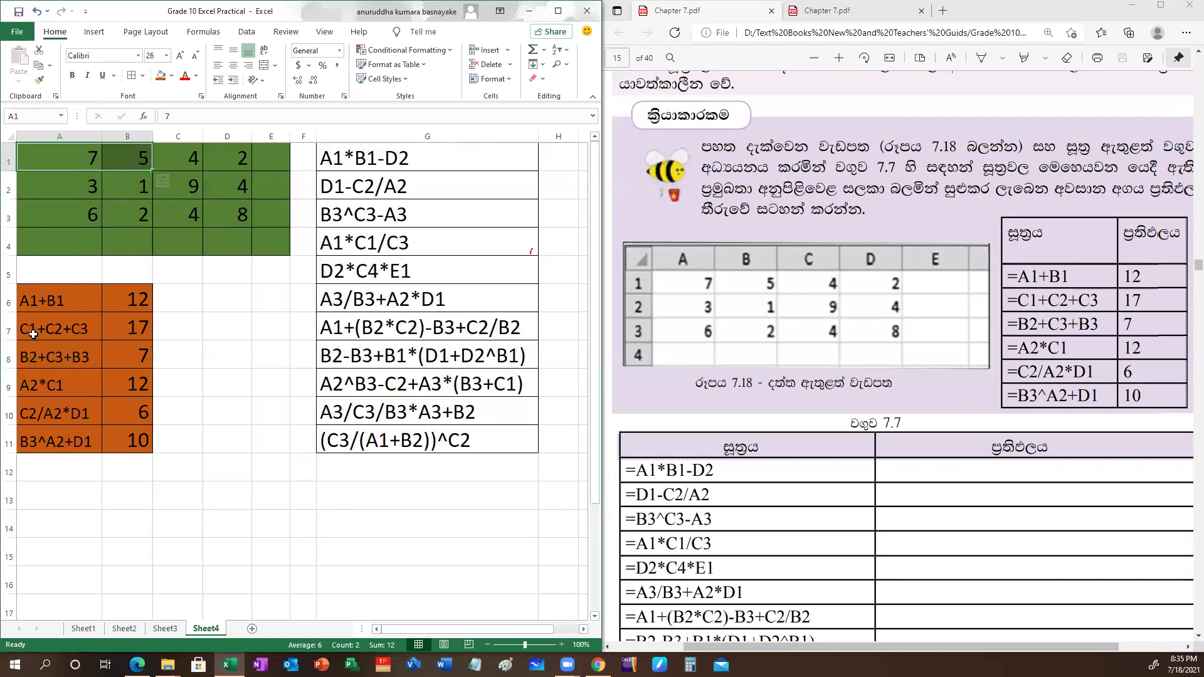
click(22, 301)
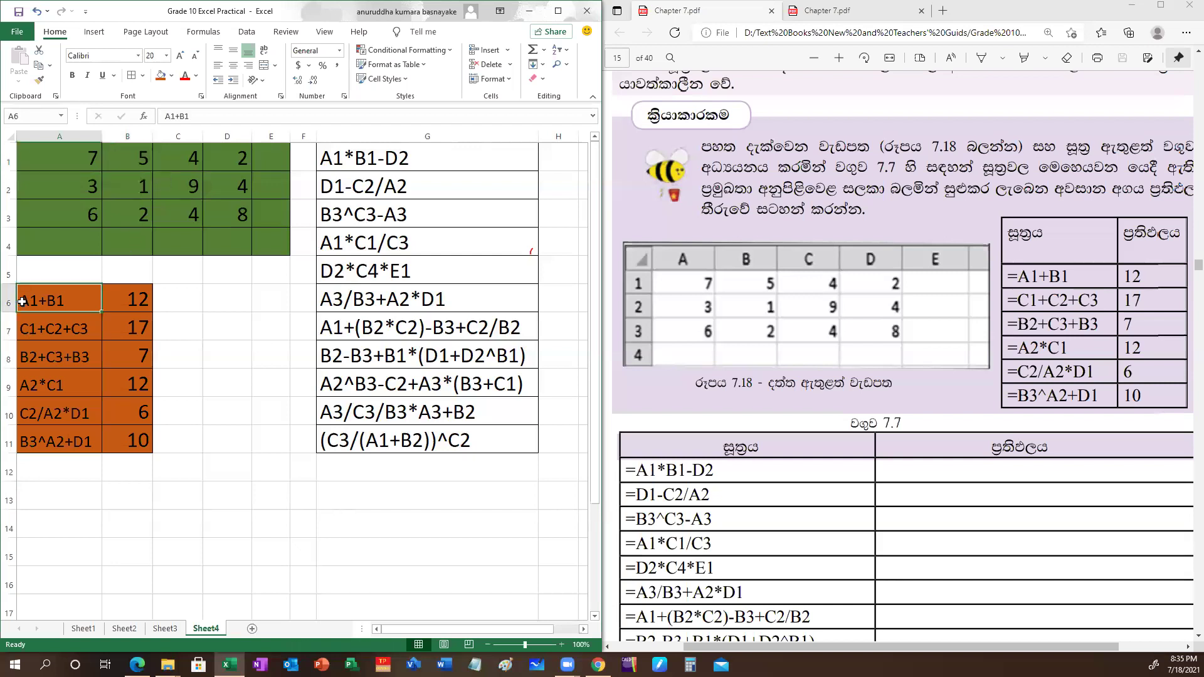
double_click(23, 301)
text(=)
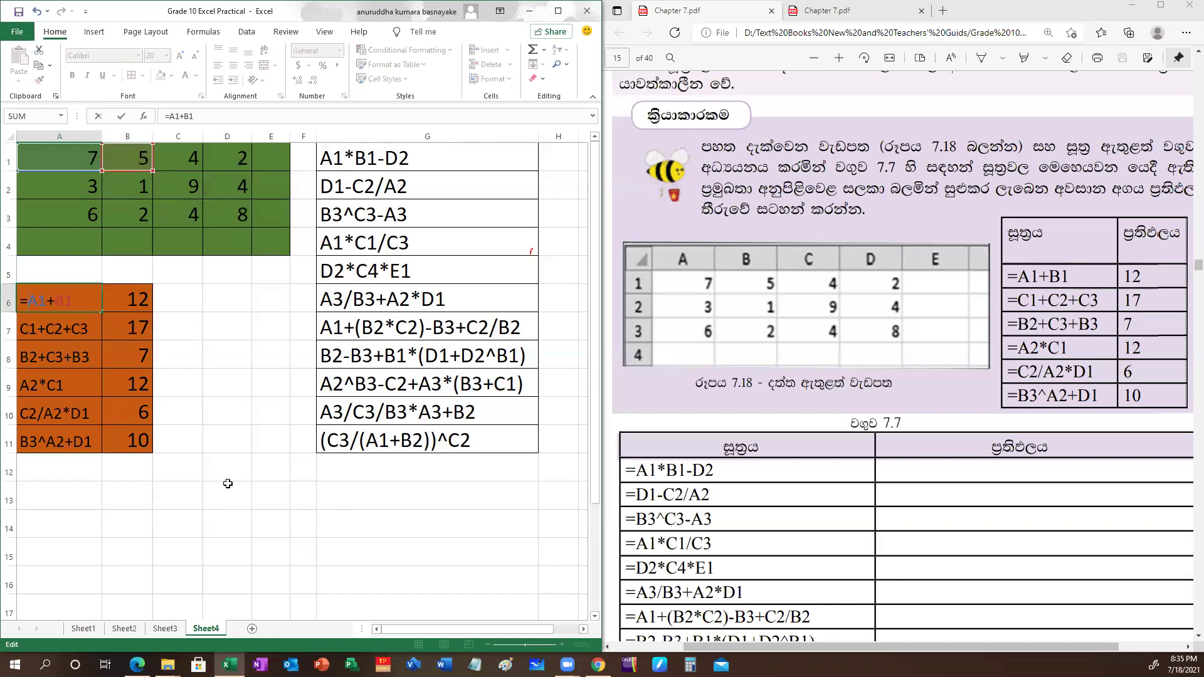
key(Return)
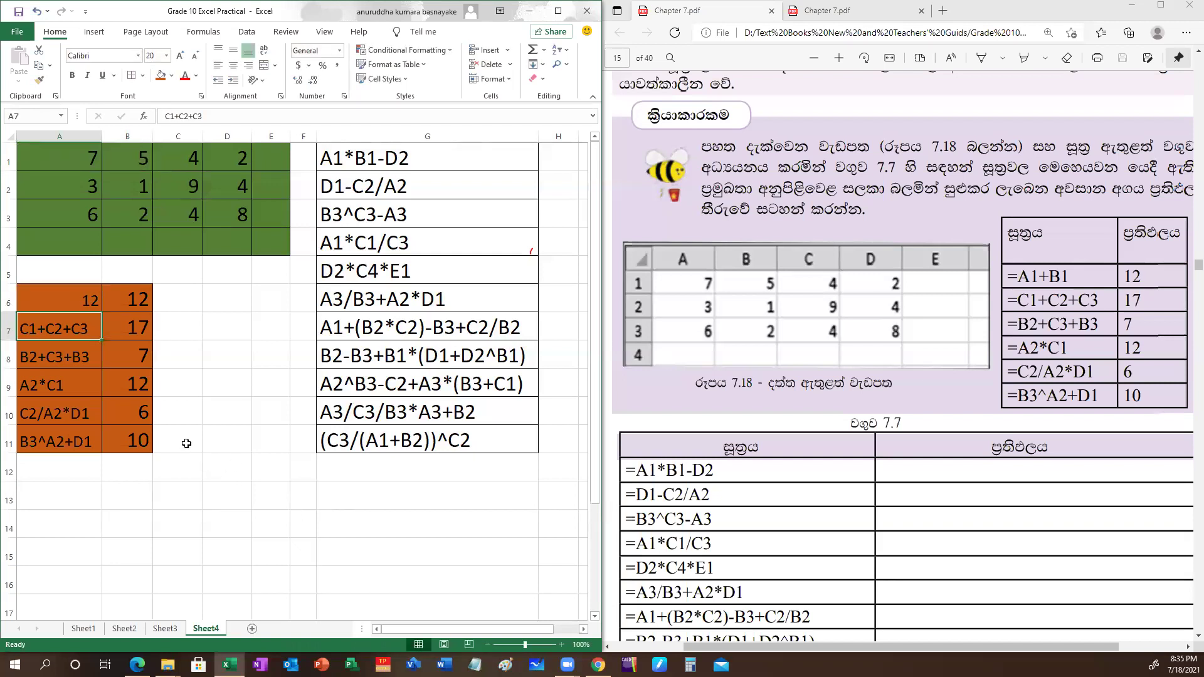
double_click(66, 302)
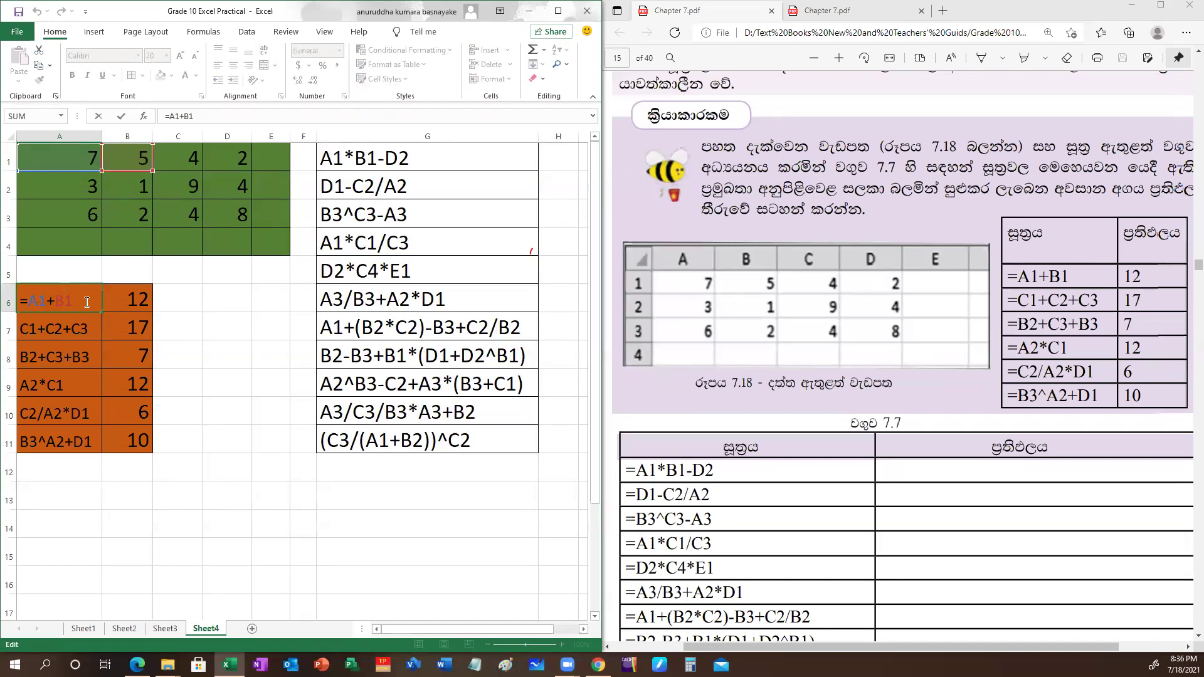
key(Return)
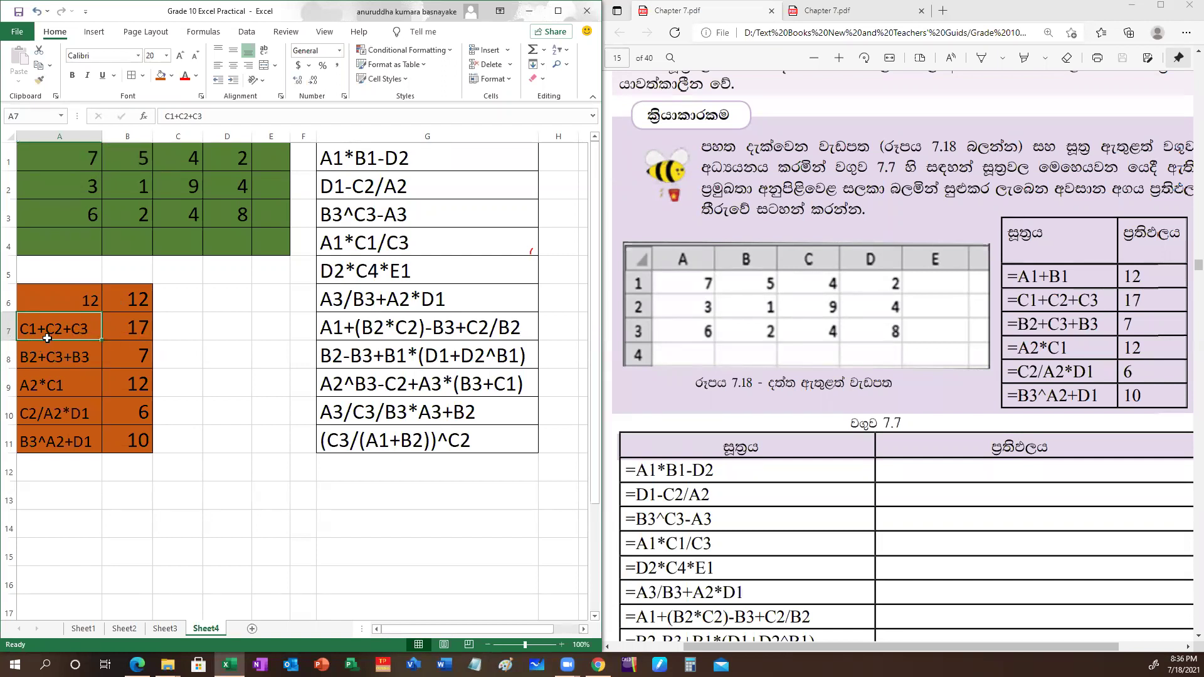
Highlight the values in C1:C3 and turn the text in cell A7 into the formula =C1+C2+C3
drag(81, 158, 82, 222)
drag(195, 162, 199, 220)
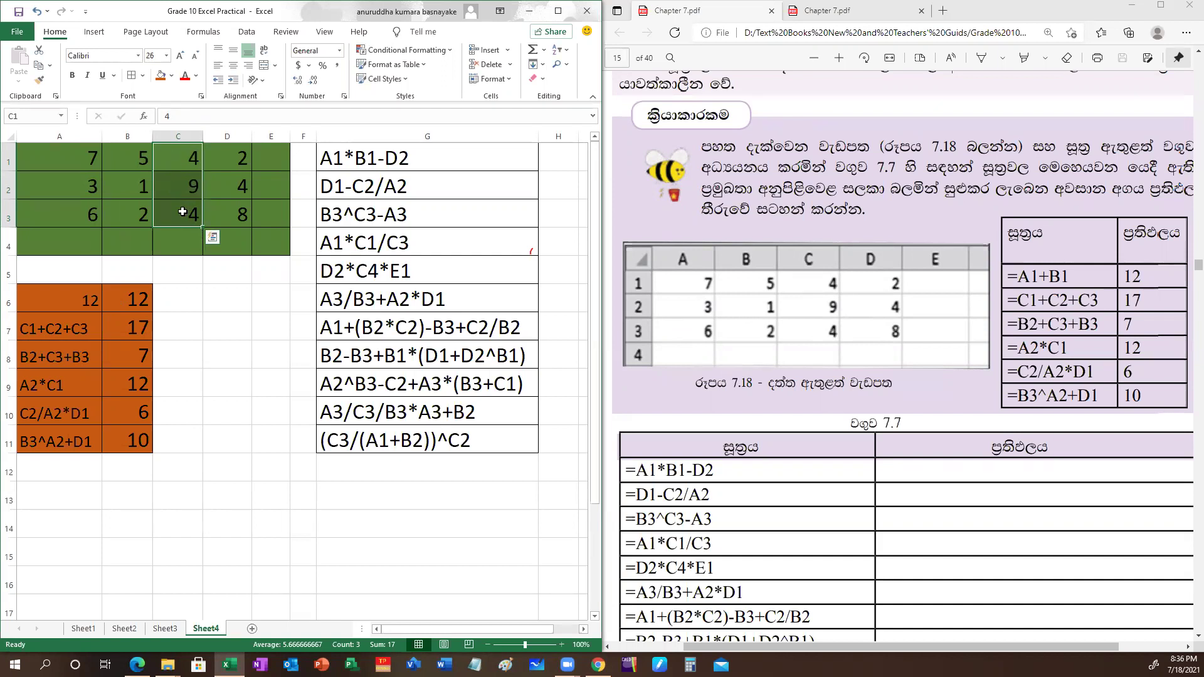
double_click(100, 331)
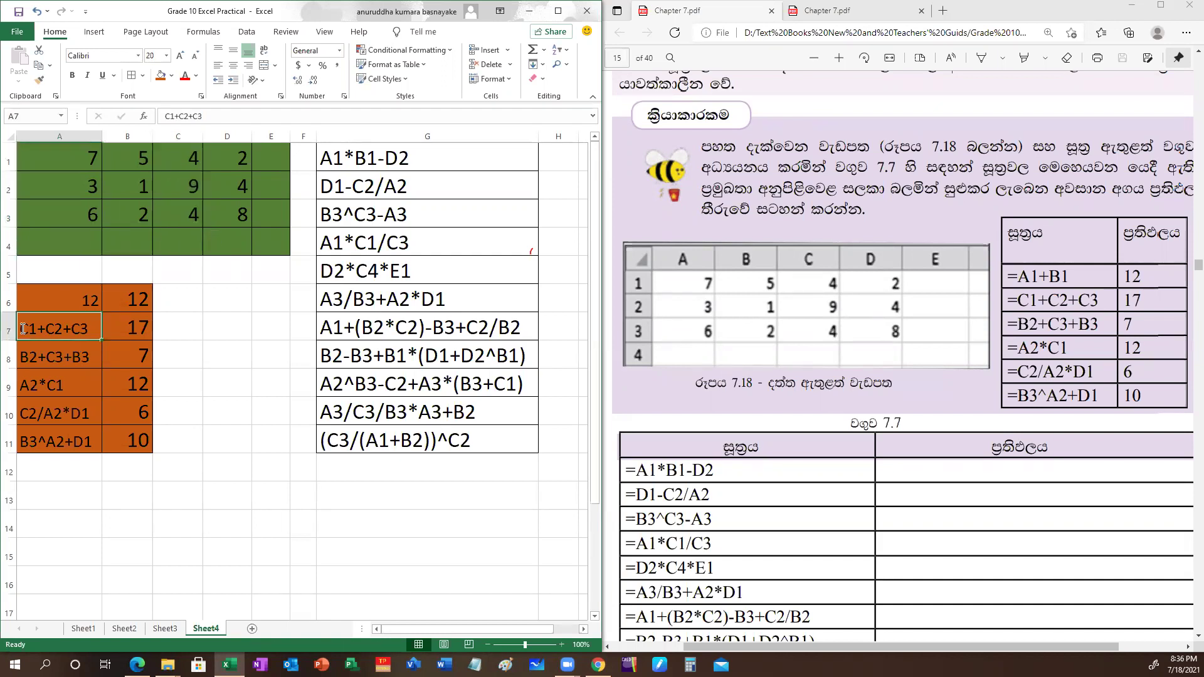
key(Home)
text(=)
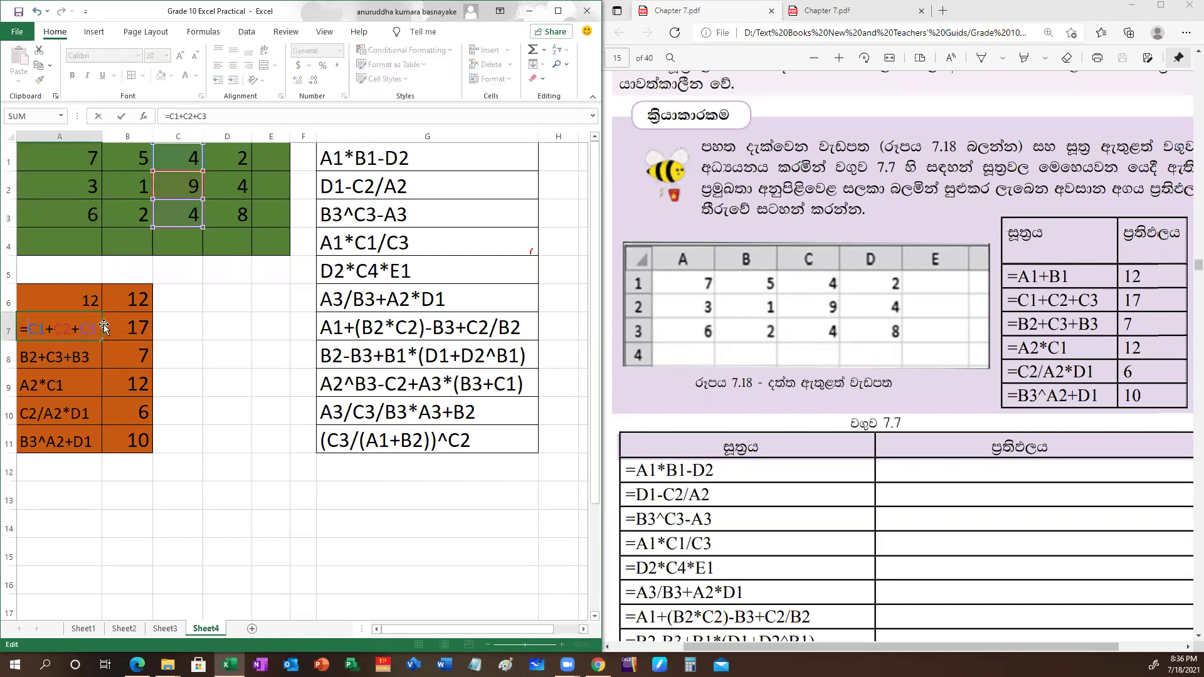
key(Return)
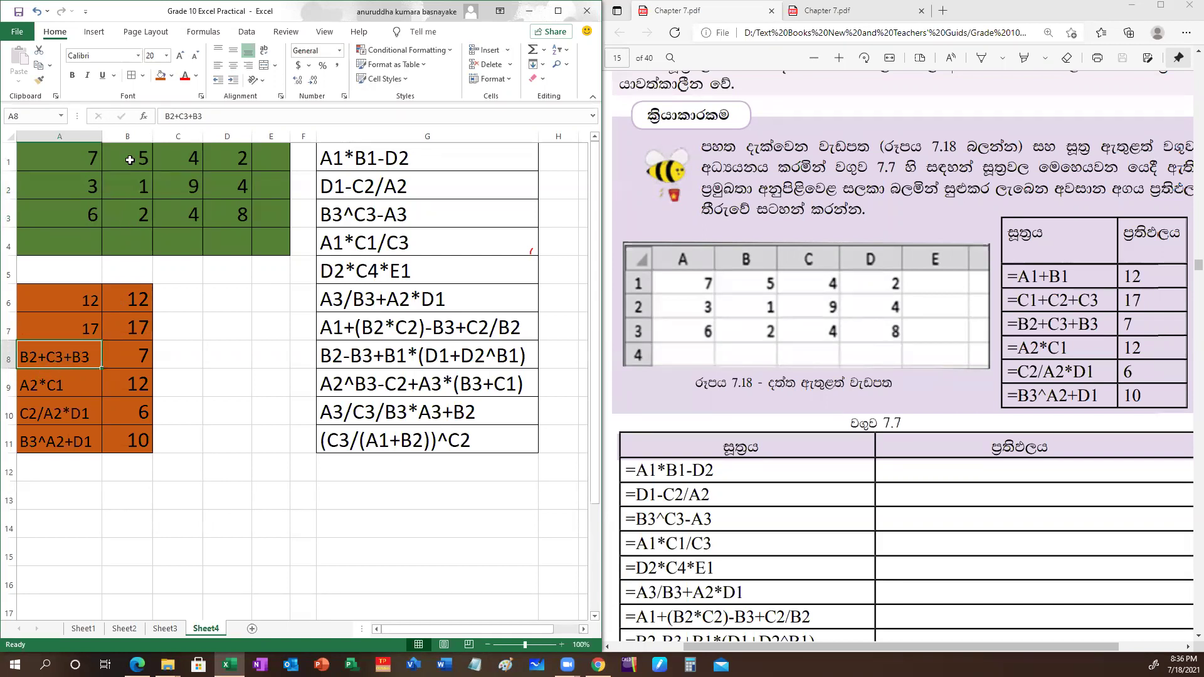
Point out the values in B2, C3 and B3 and turn the text in cell A8 into the formula =B2+C3+B3
click(127, 184)
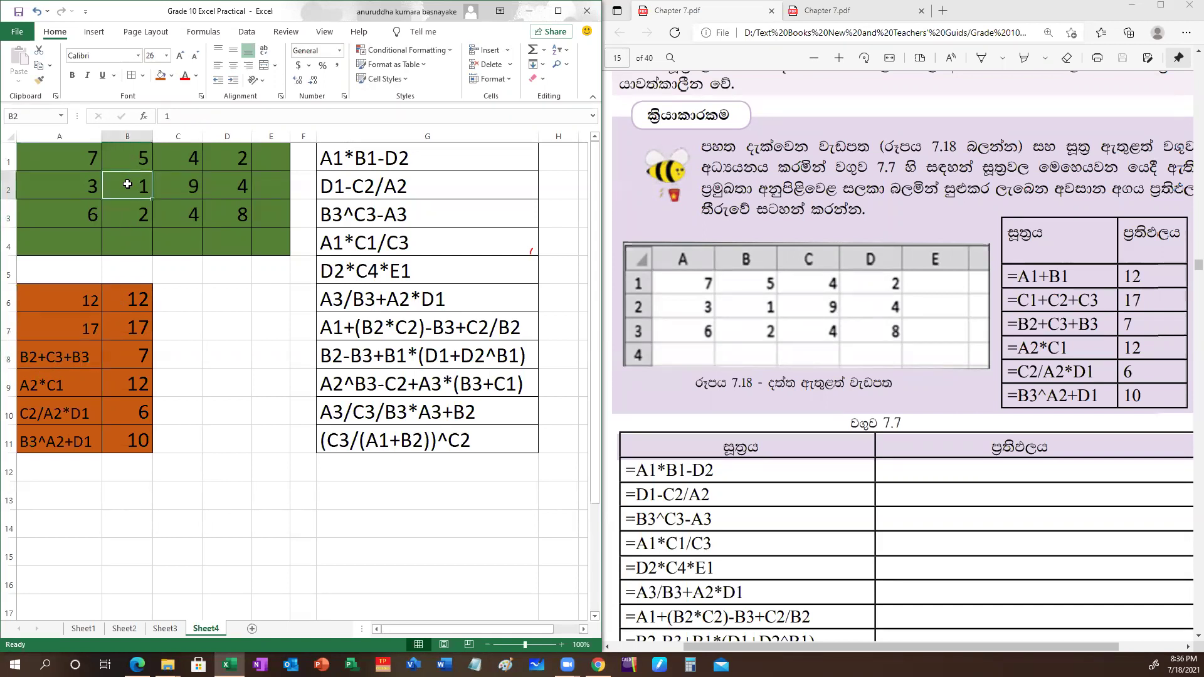
click(176, 211)
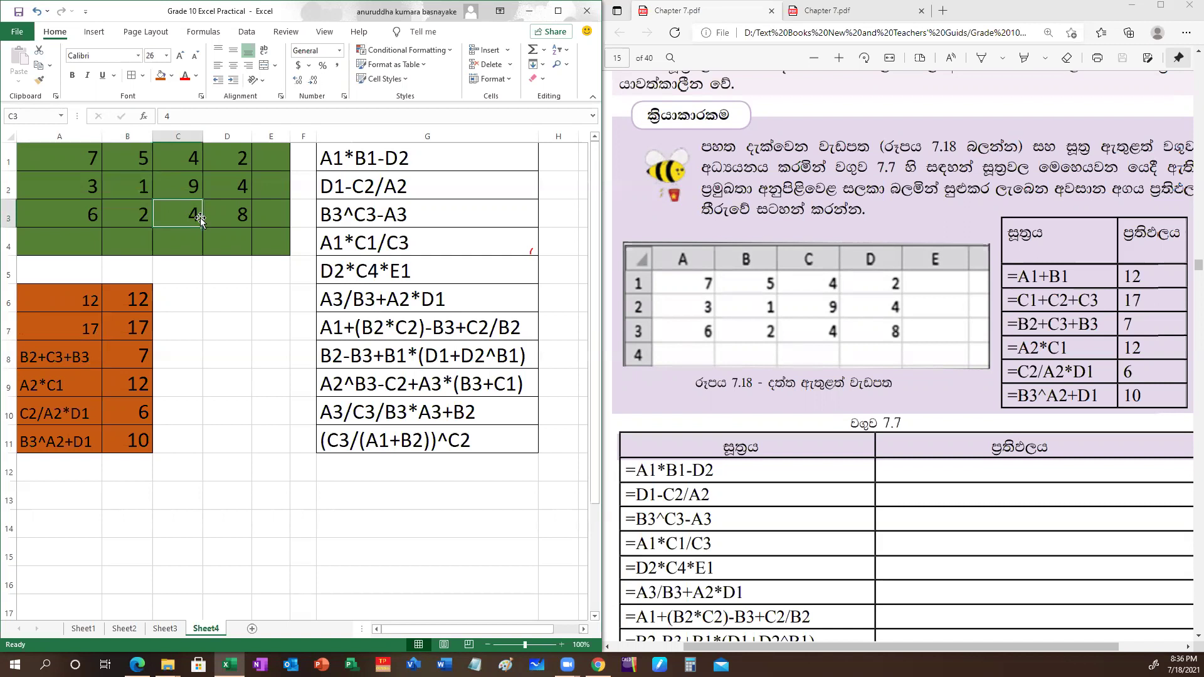
click(125, 221)
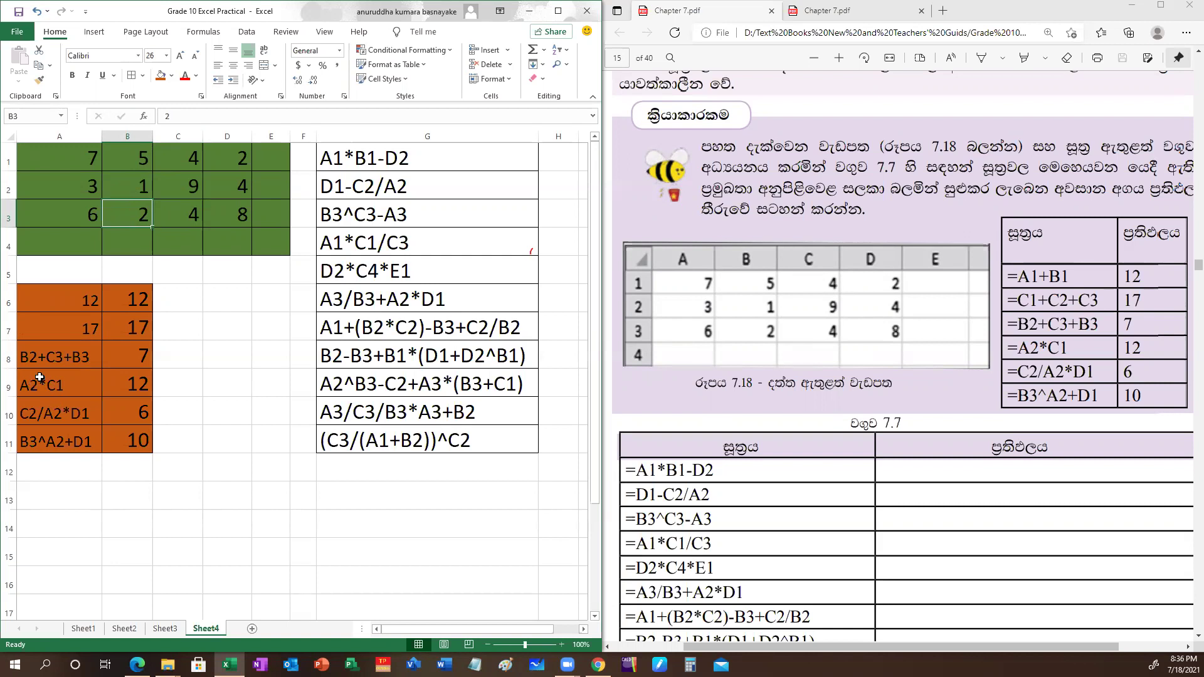
click(133, 184)
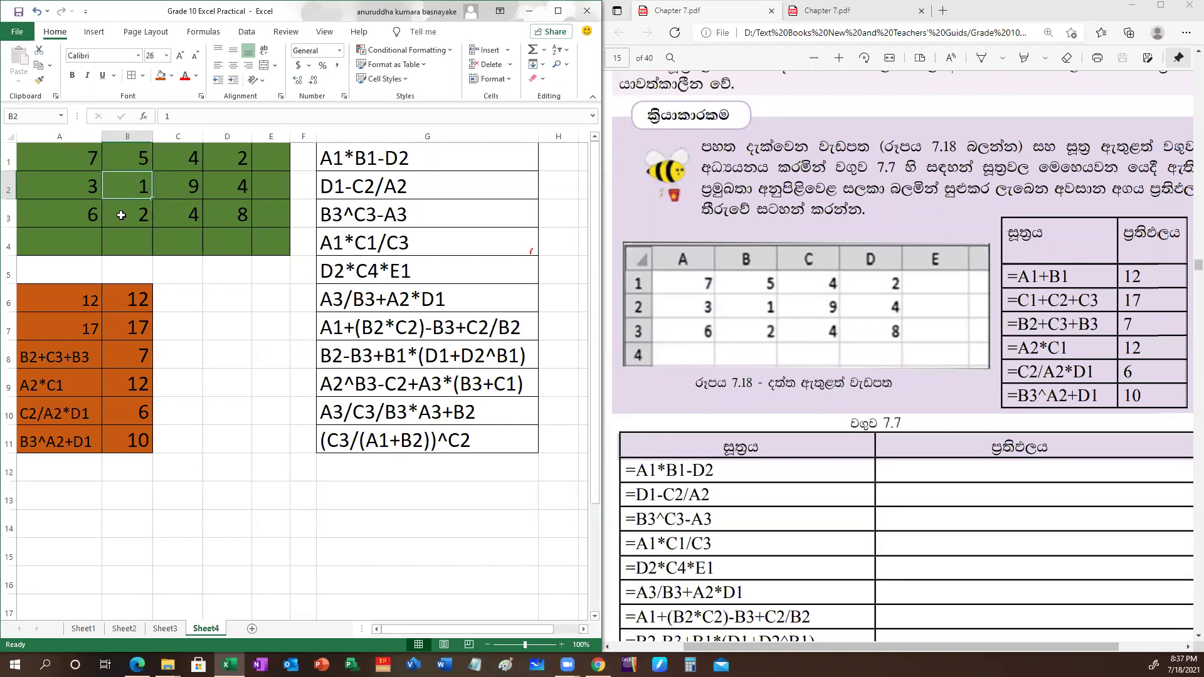
double_click(25, 356)
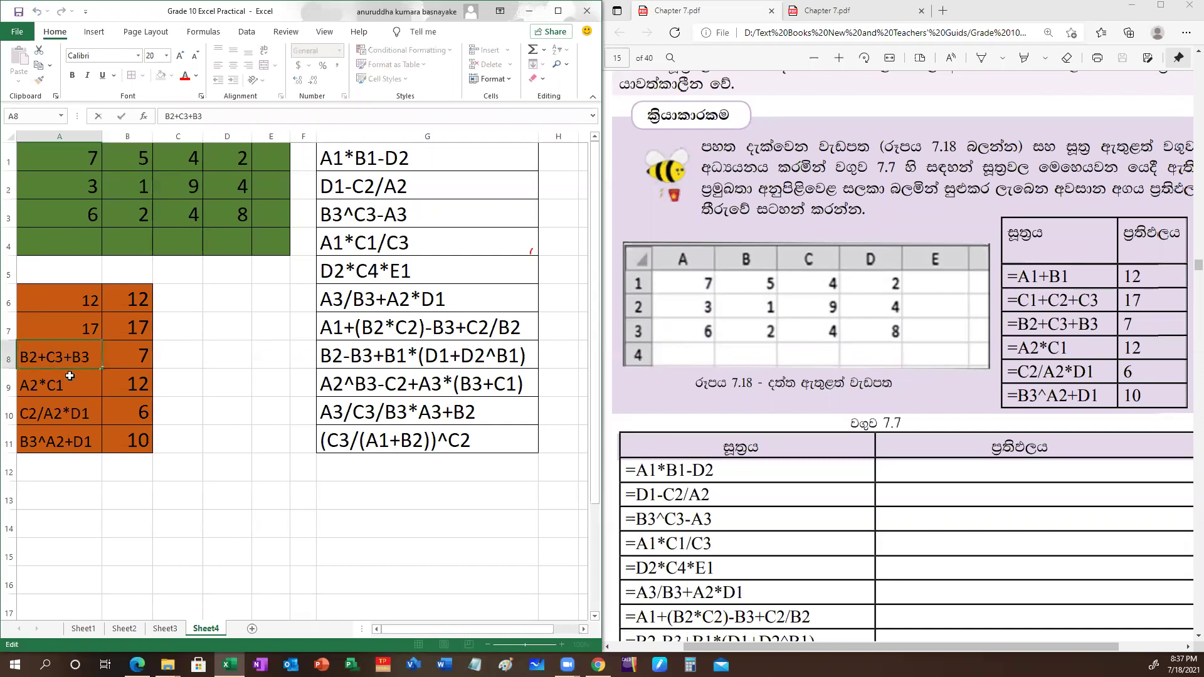
text(=)
key(Return)
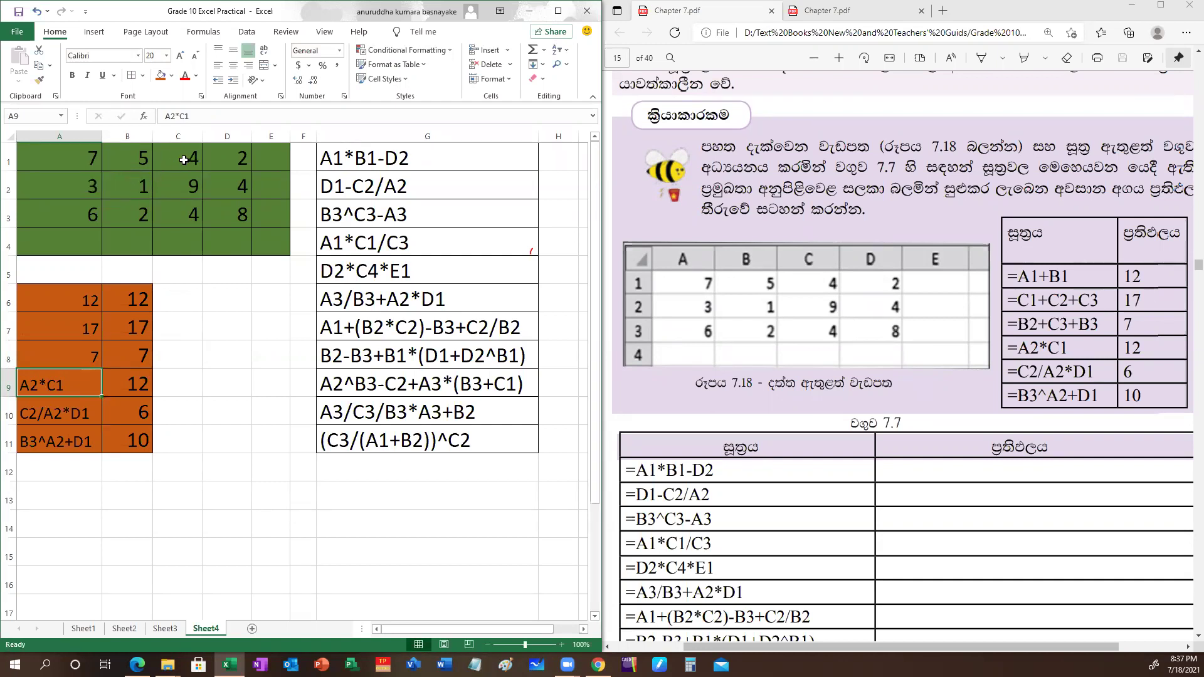
Turn the text in cell A9 into the working formula =A2*C1
double_click(21, 384)
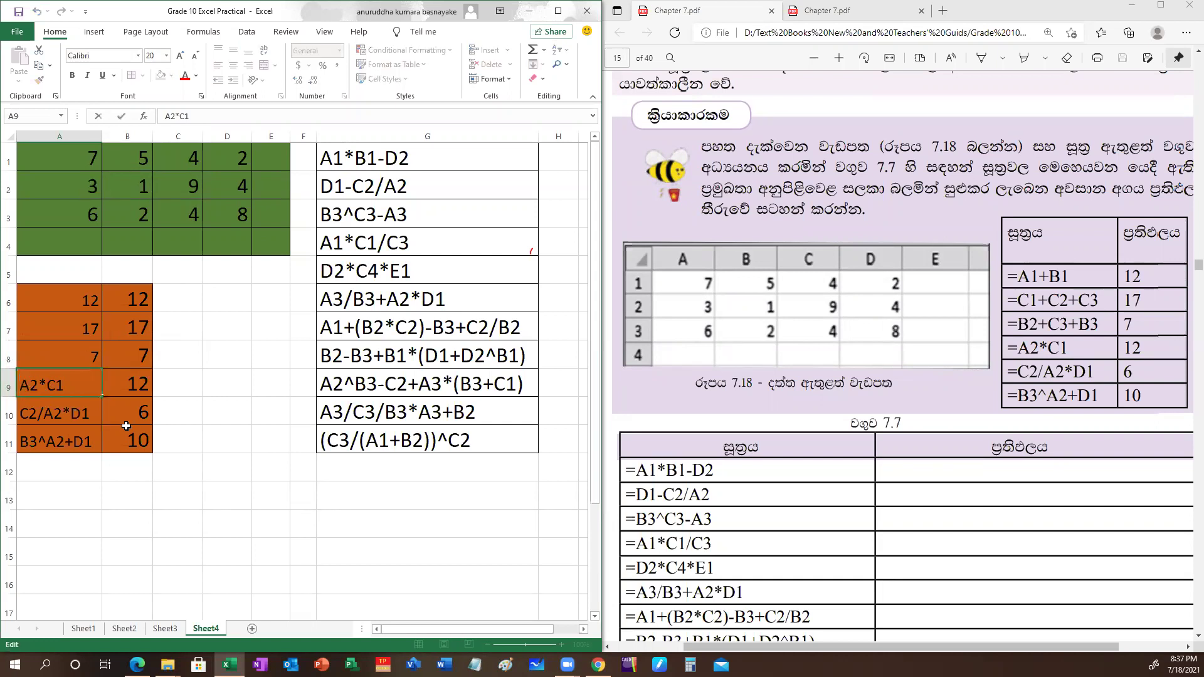
text(=)
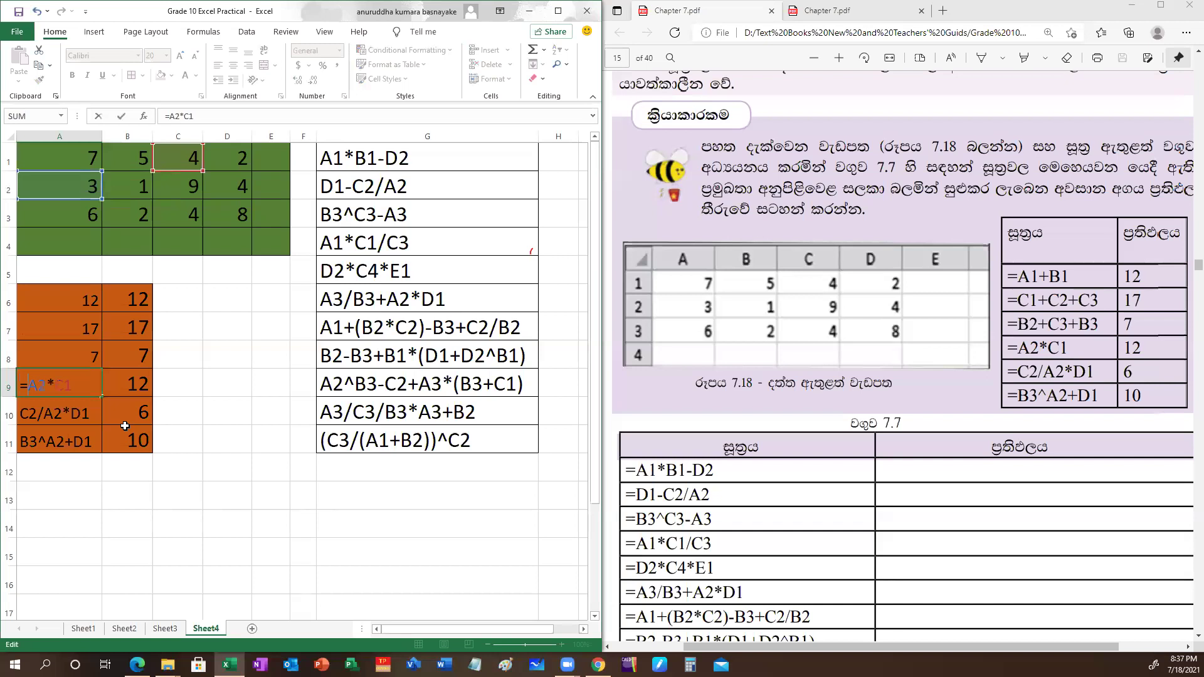
key(Return)
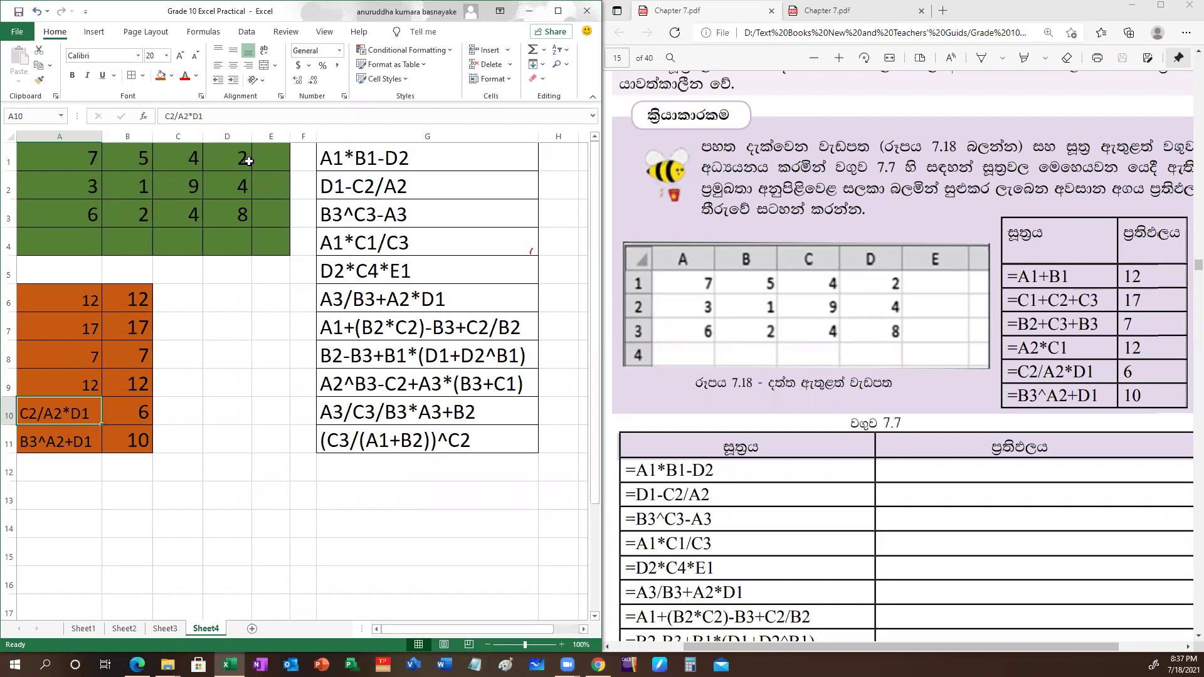
Convert the texts in cells A10 and A11 into the formulas =C2/A2*D1 and =B3^A2+D1
double_click(24, 412)
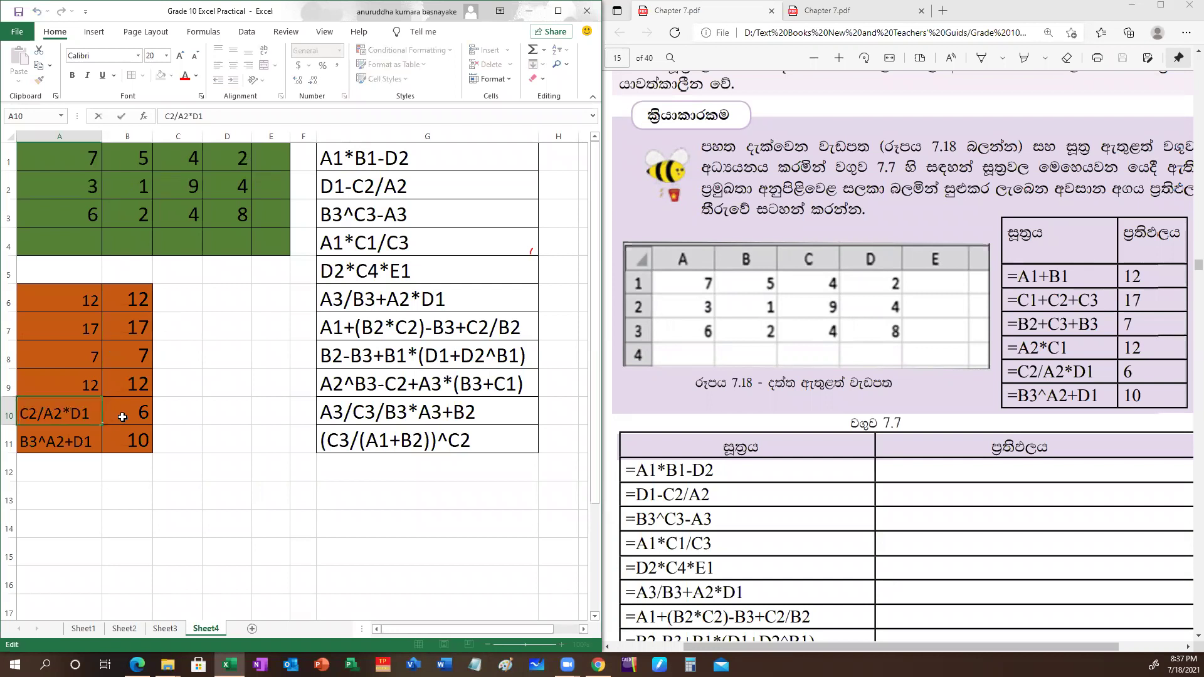
text(=)
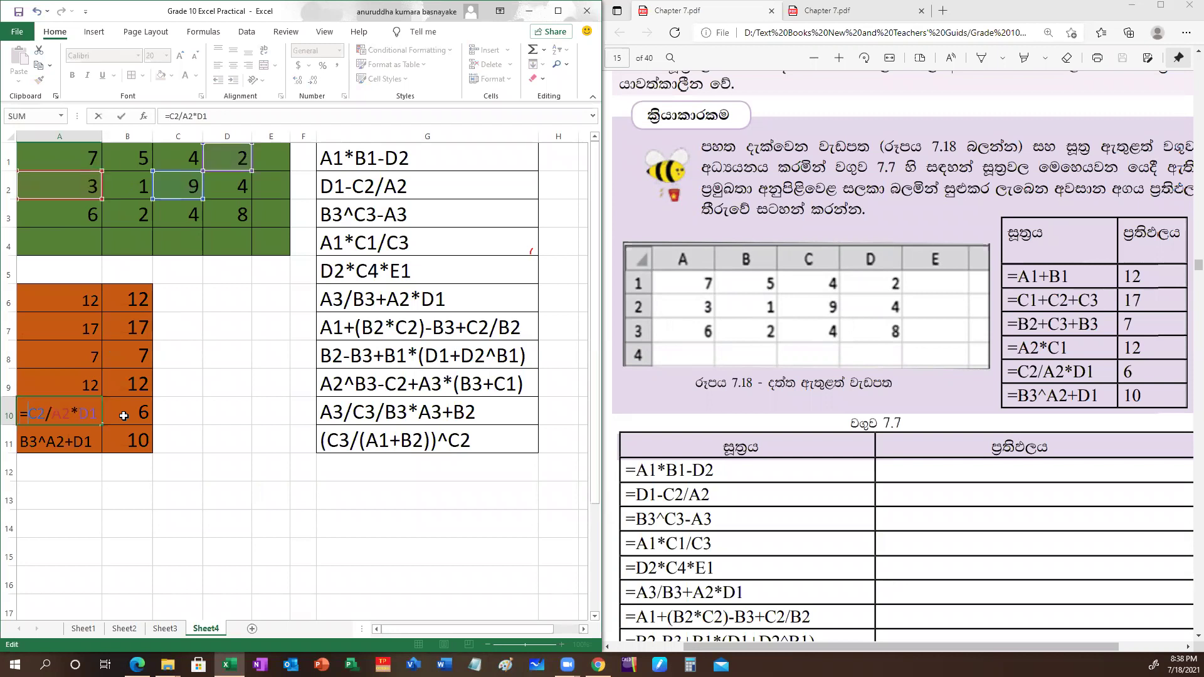
key(Return)
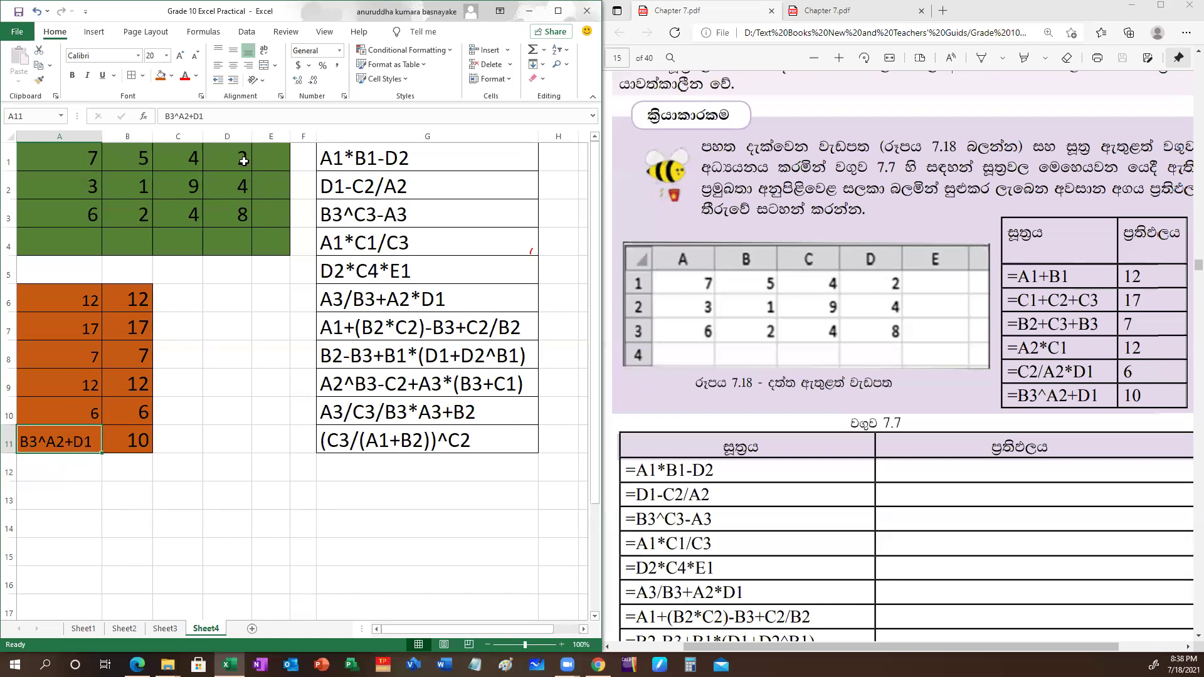
double_click(22, 442)
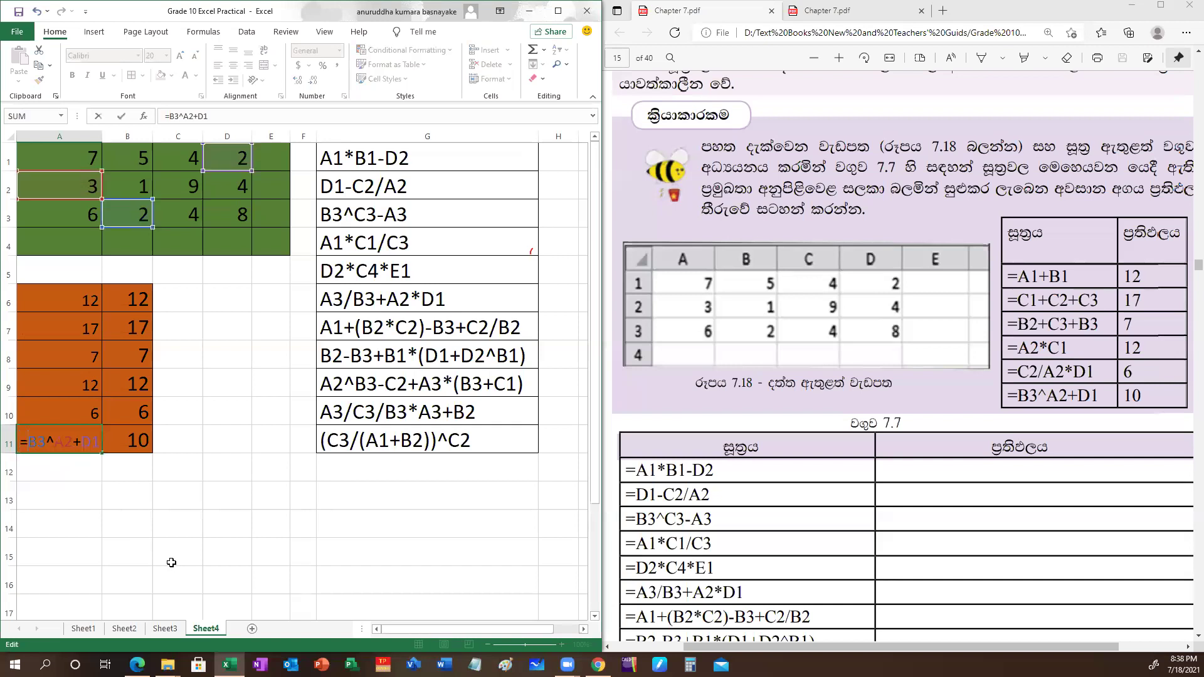
key(Return)
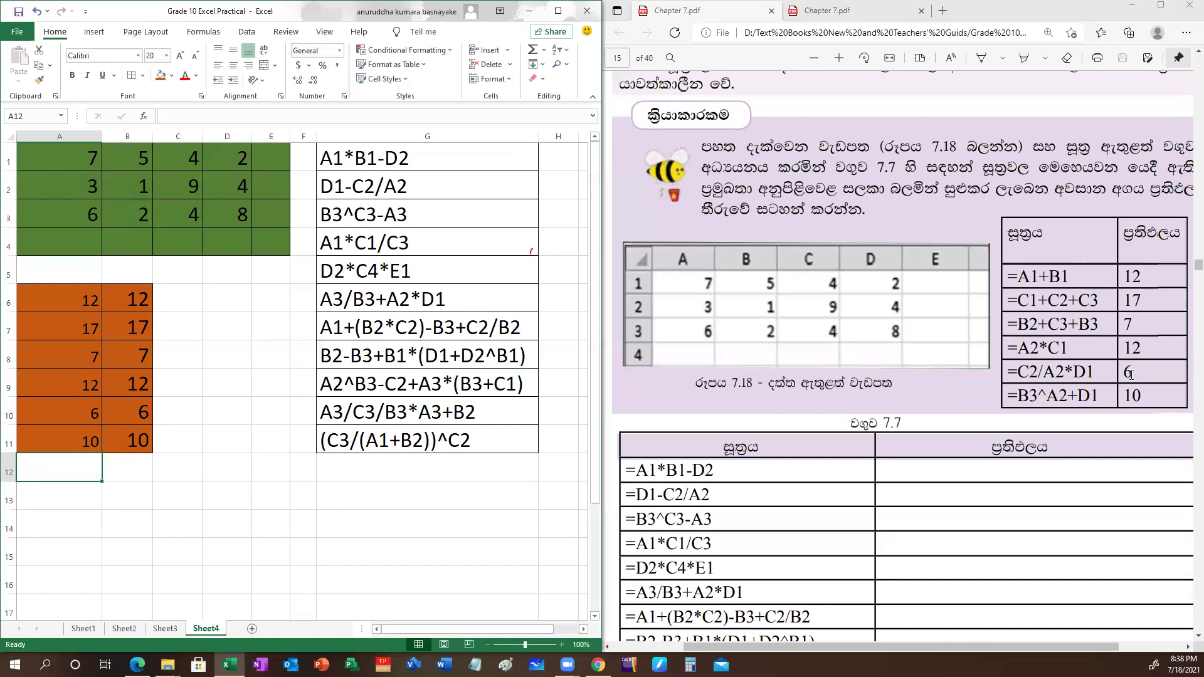
Following table 7.7, turn the texts in cells G1 and G2 into the formulas =A1*B1-D2 and =D1-C2/A2
scroll(951, 511, down, 5)
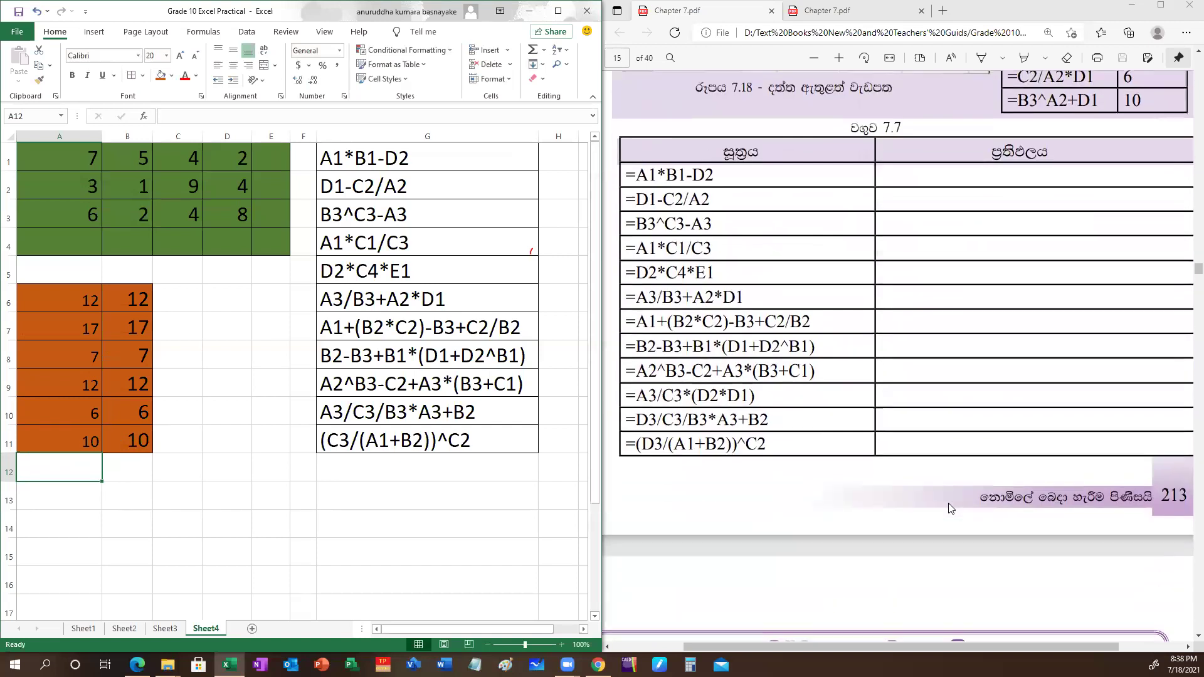
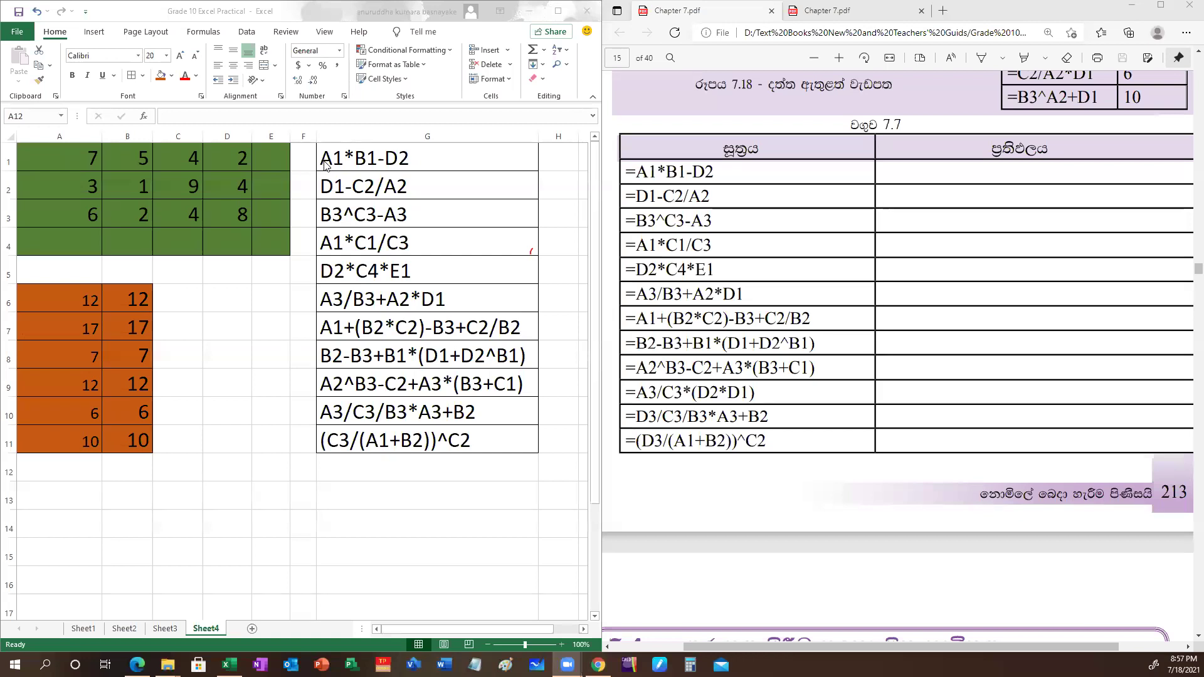
double_click(323, 158)
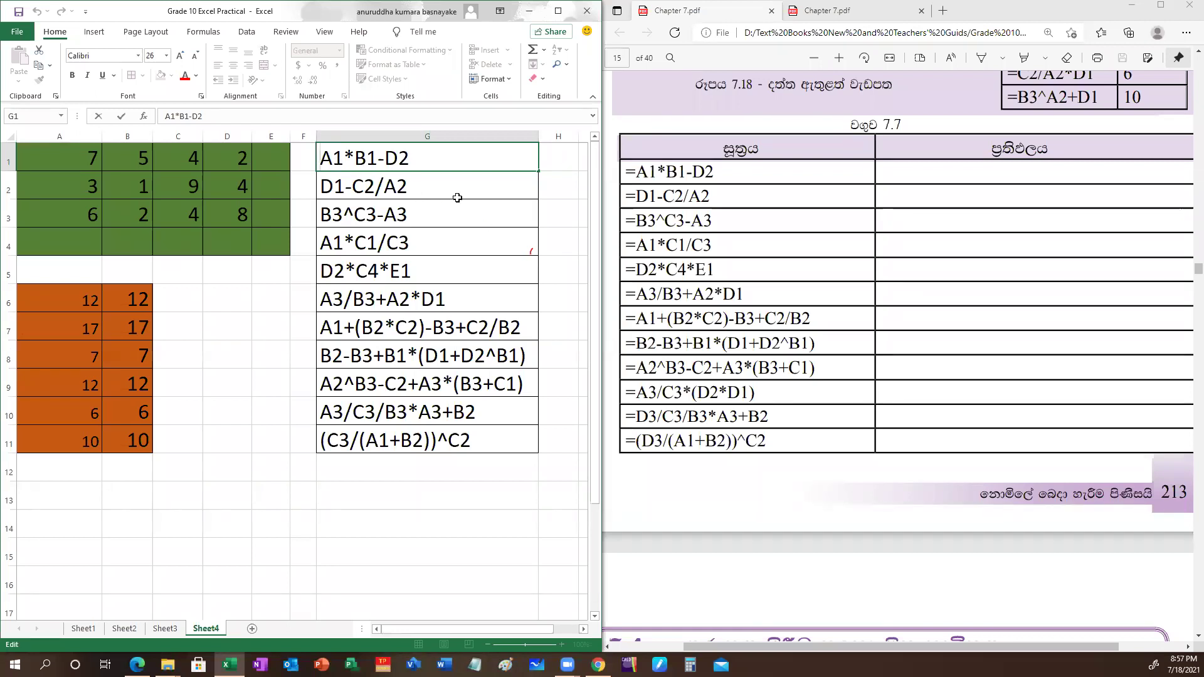
text(=)
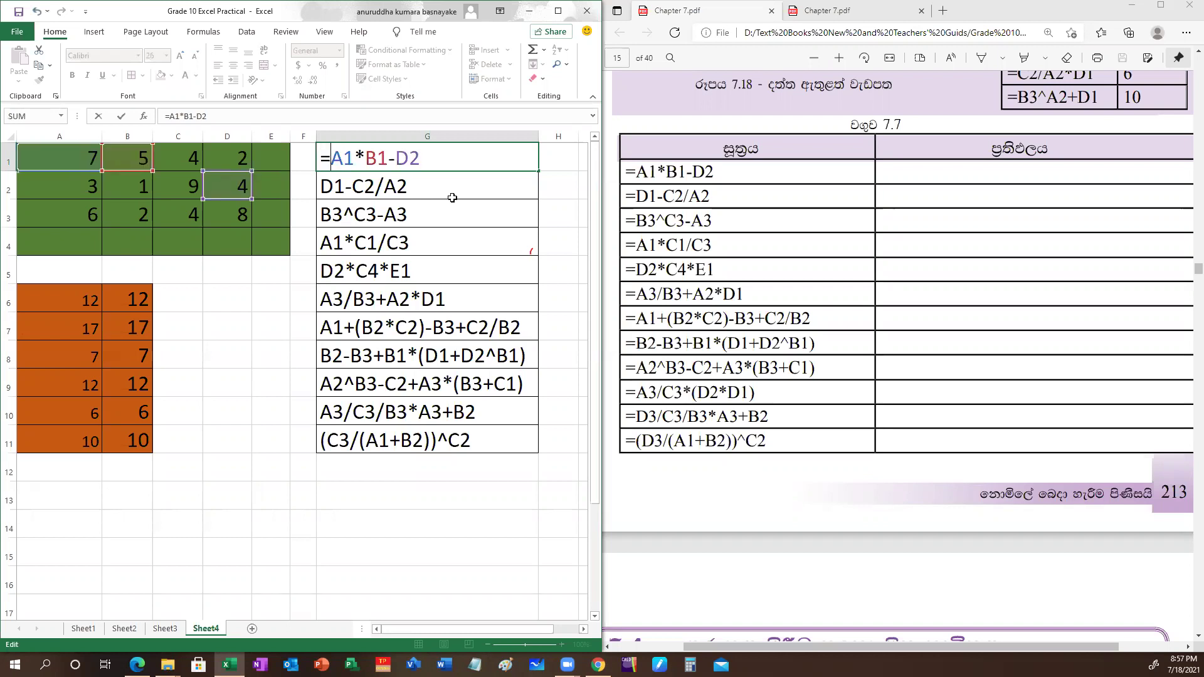
key(Return)
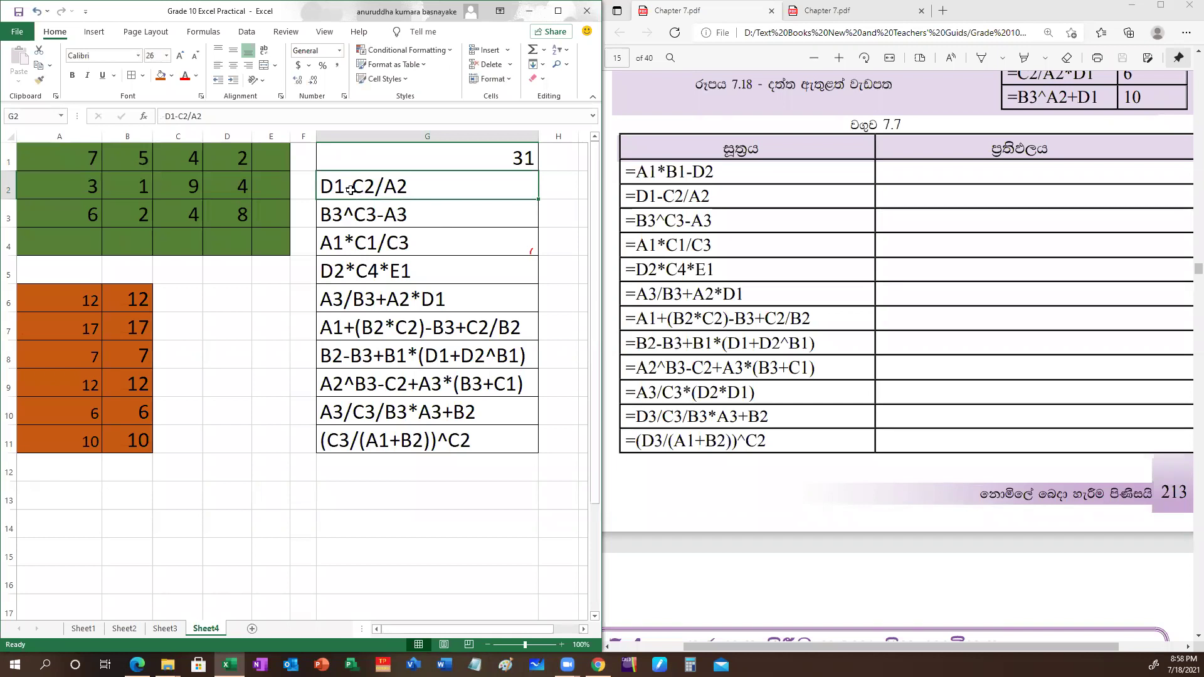
double_click(324, 187)
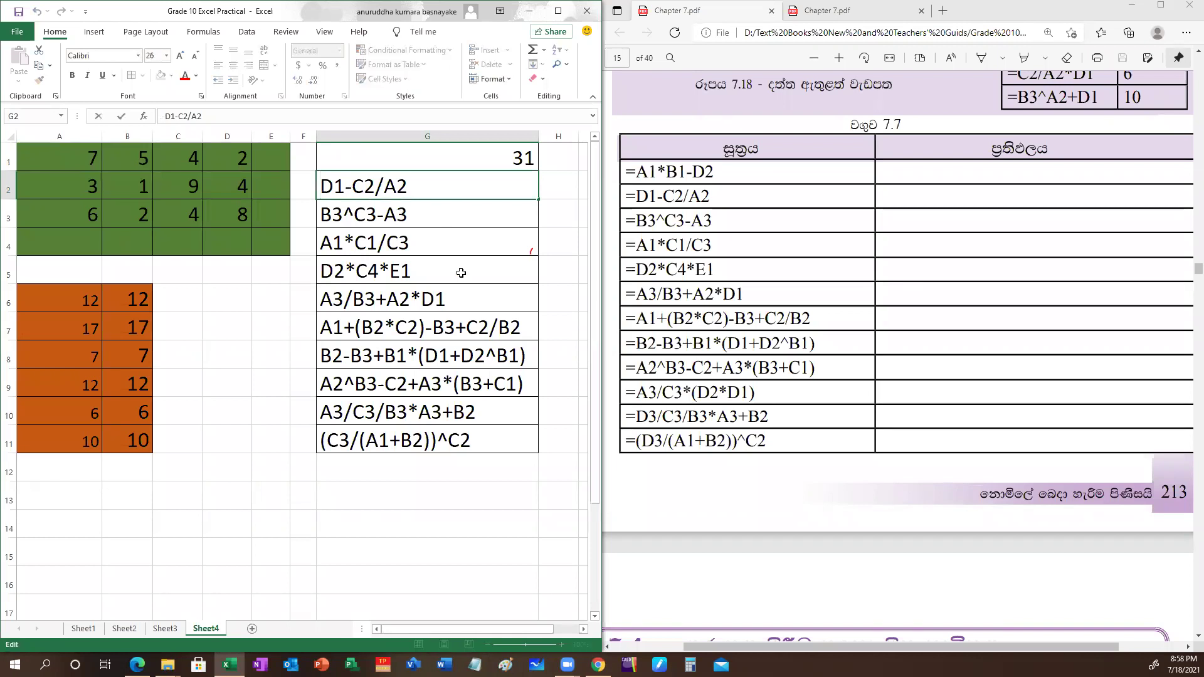
text(=)
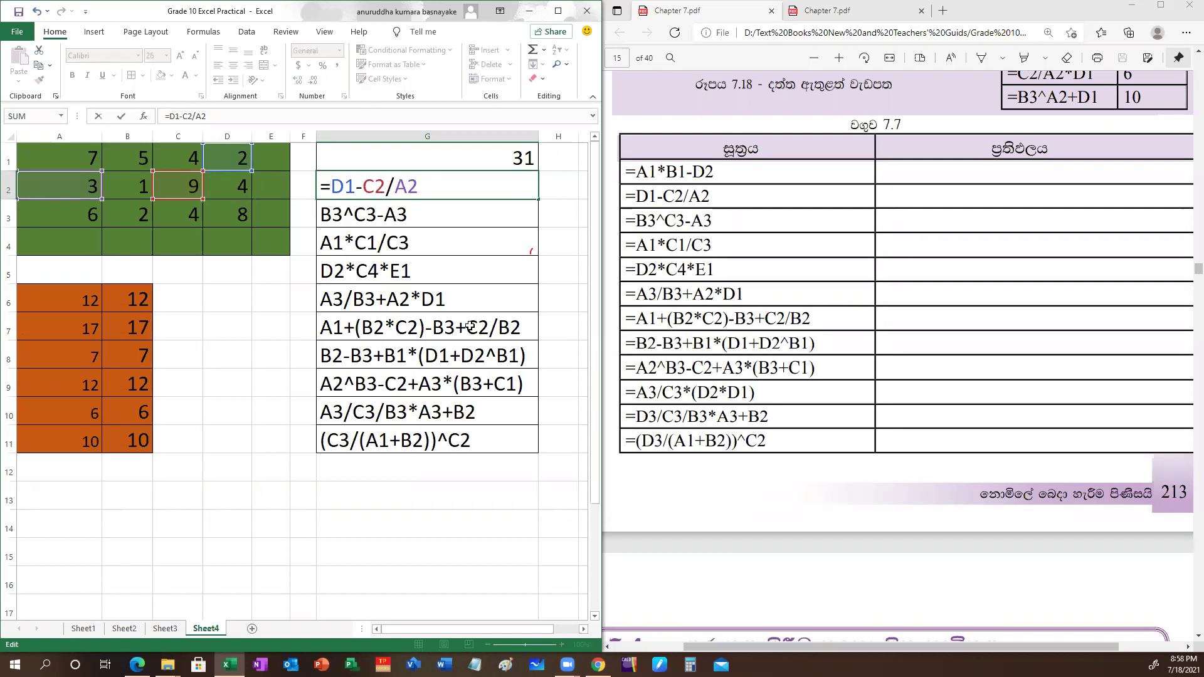
key(Return)
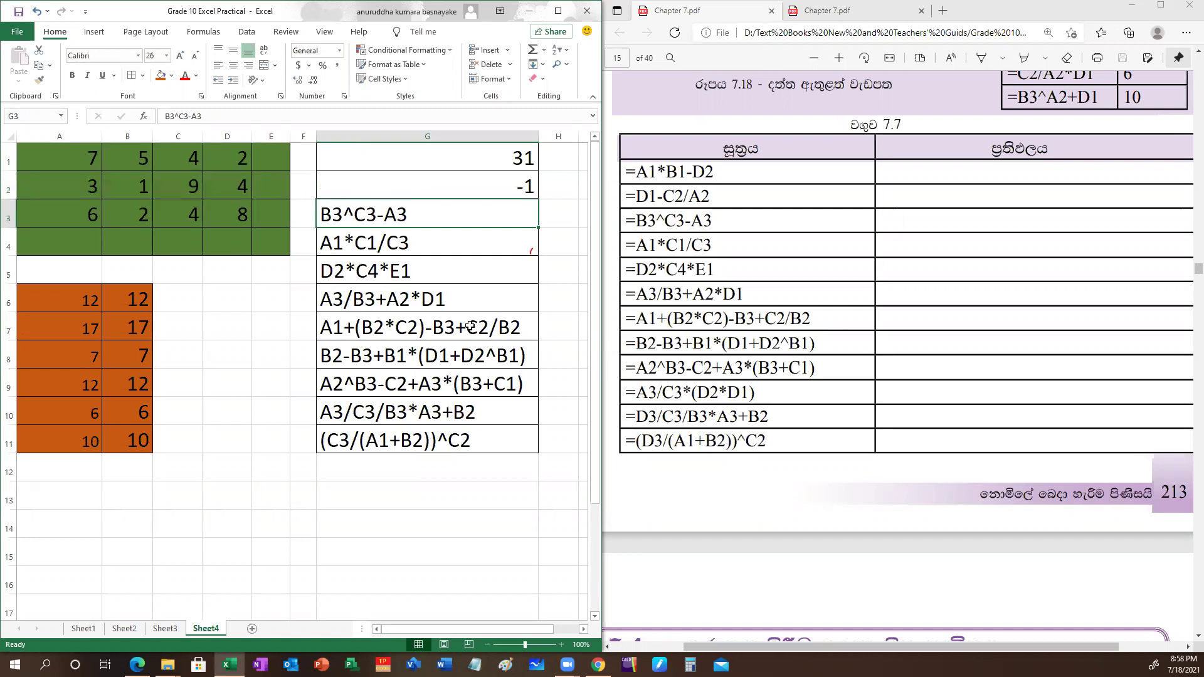
Turn the texts in cells G3 and G4 into the formulas =B3^C3-A3 and =A1*C1/C3
double_click(321, 216)
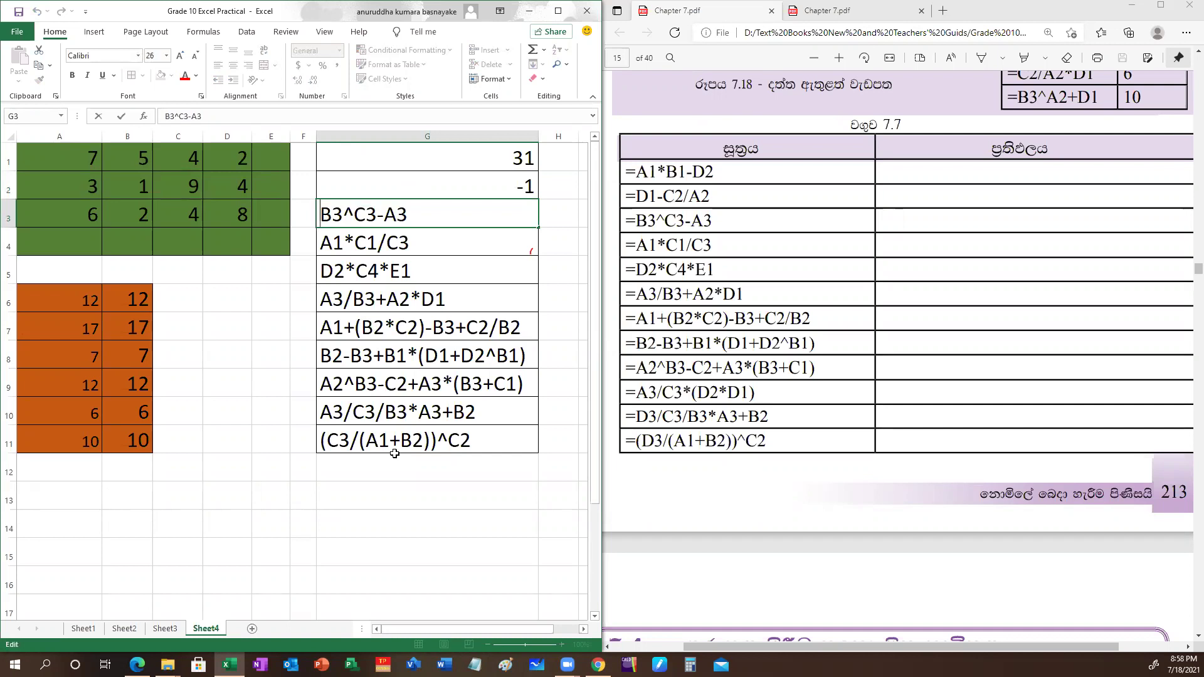
text(=)
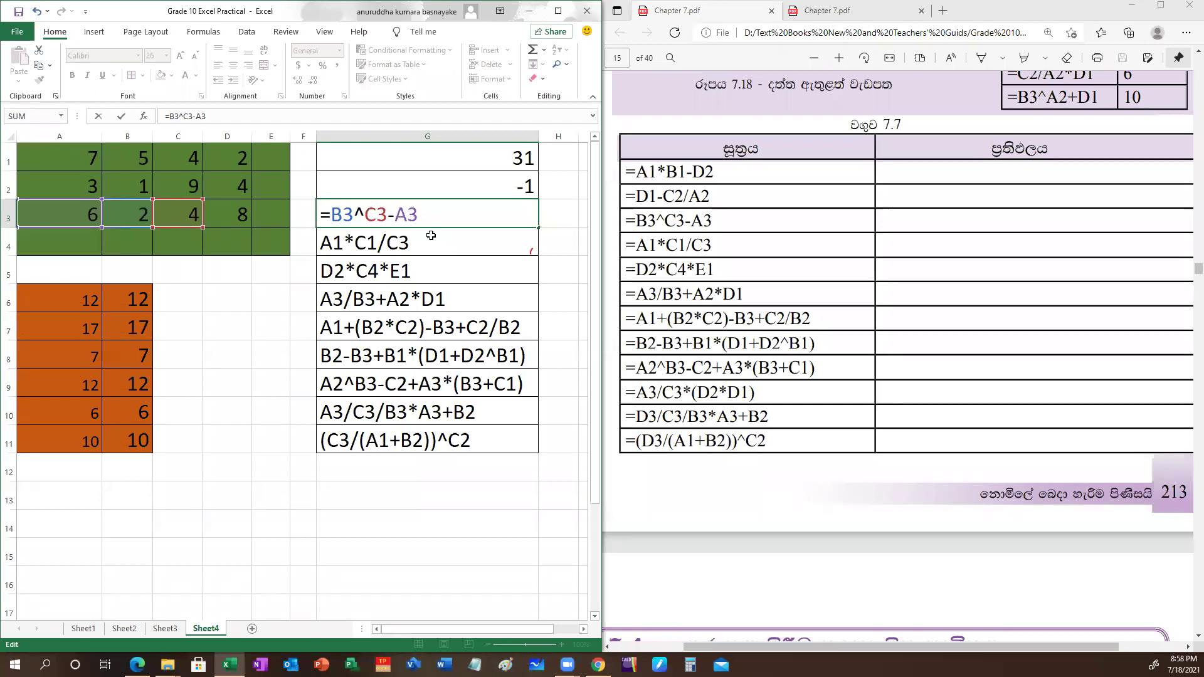
key(Return)
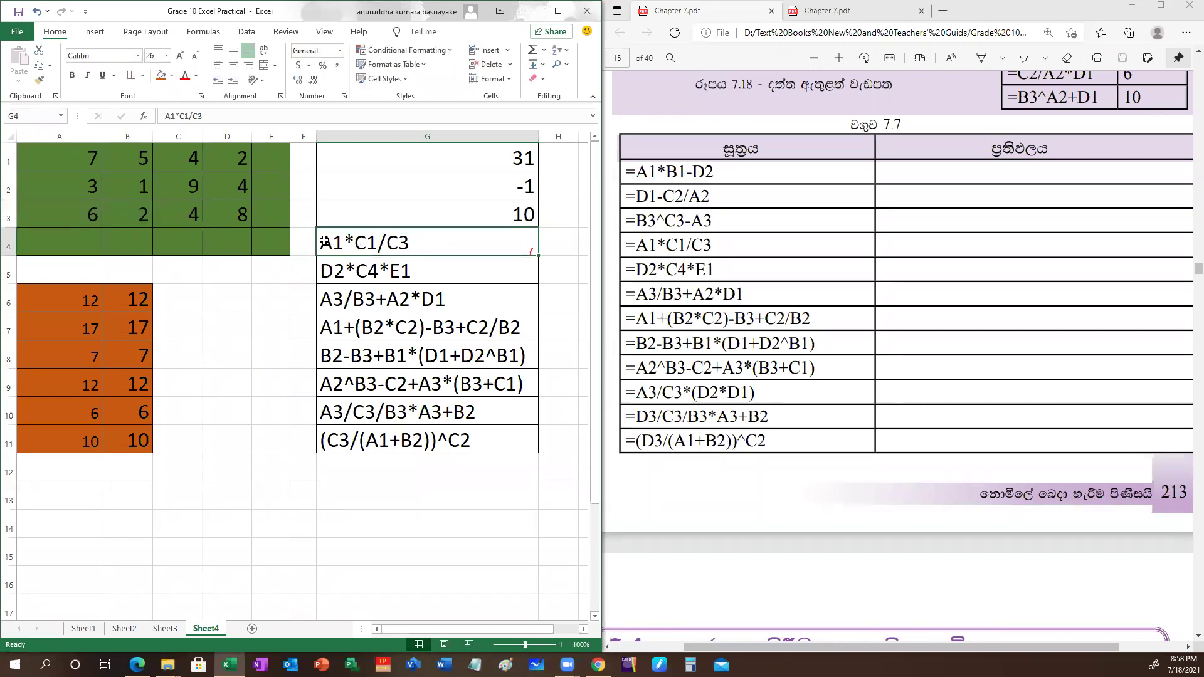
double_click(325, 245)
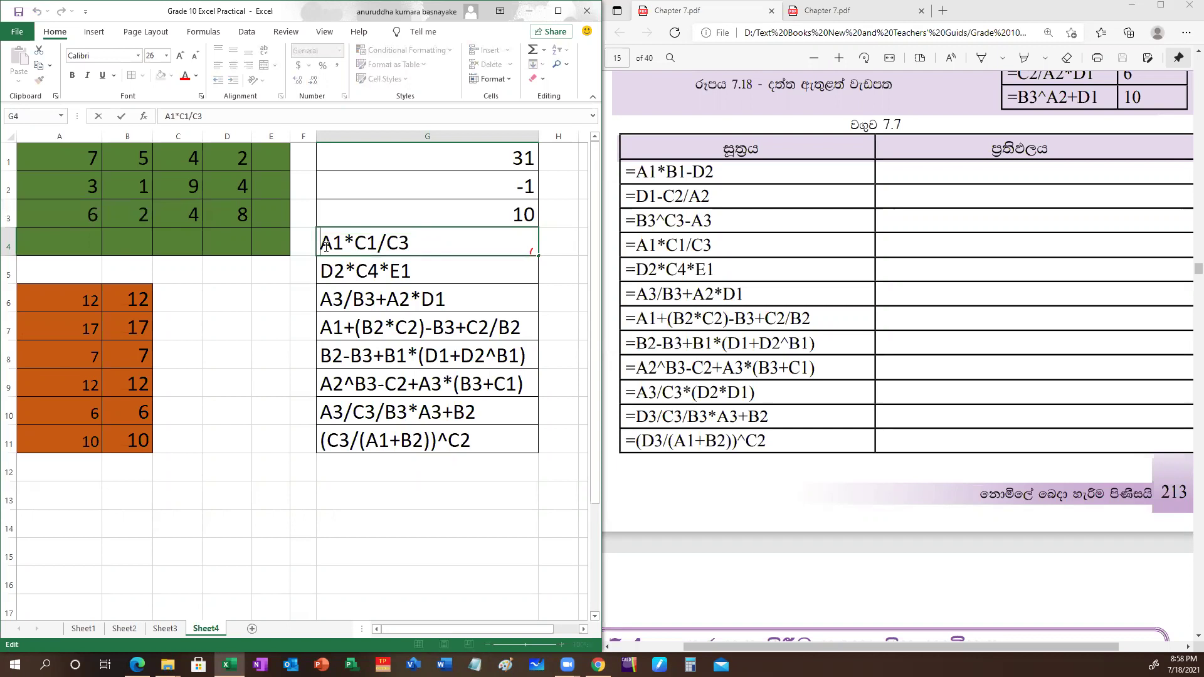
text(=)
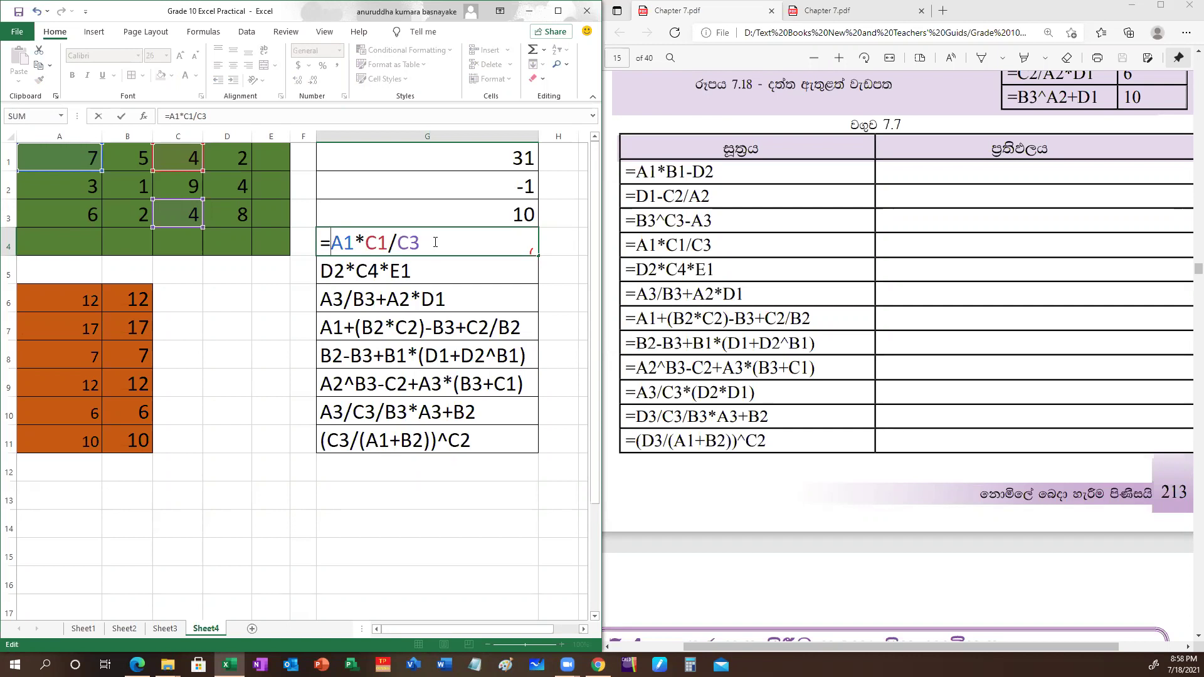
key(Return)
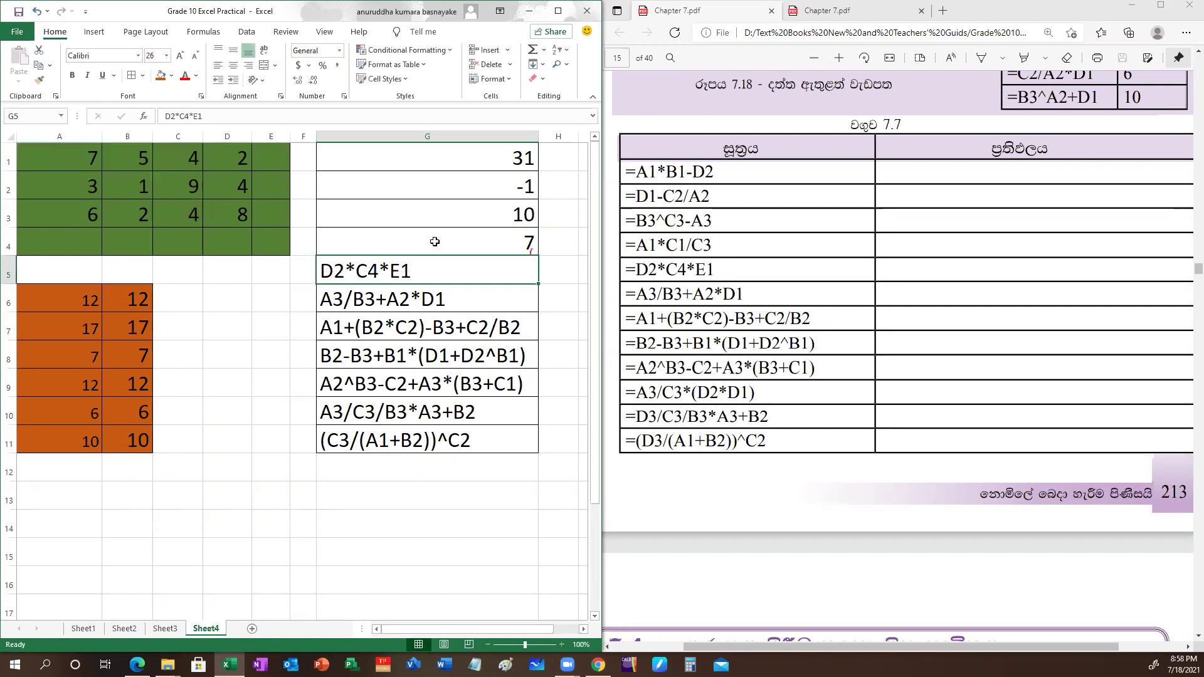
Convert the texts in cells G5 and G6 into the formulas =D2*C4*E1 and =A3/B3+A2*D1
double_click(322, 271)
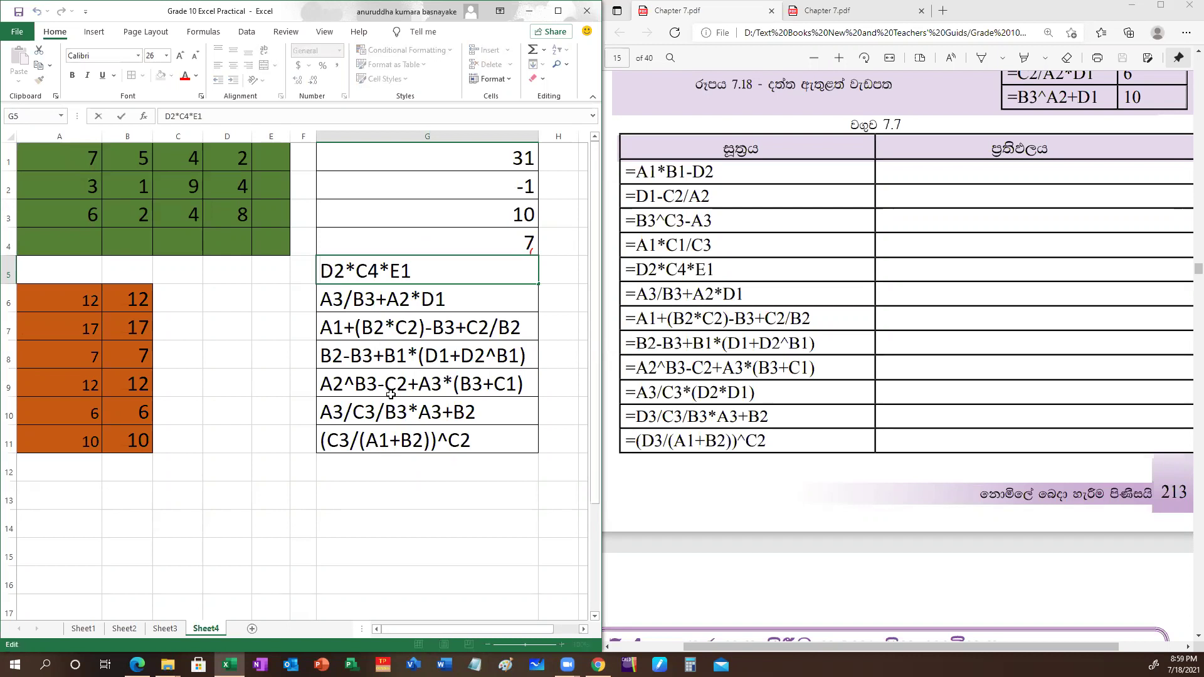
text(=)
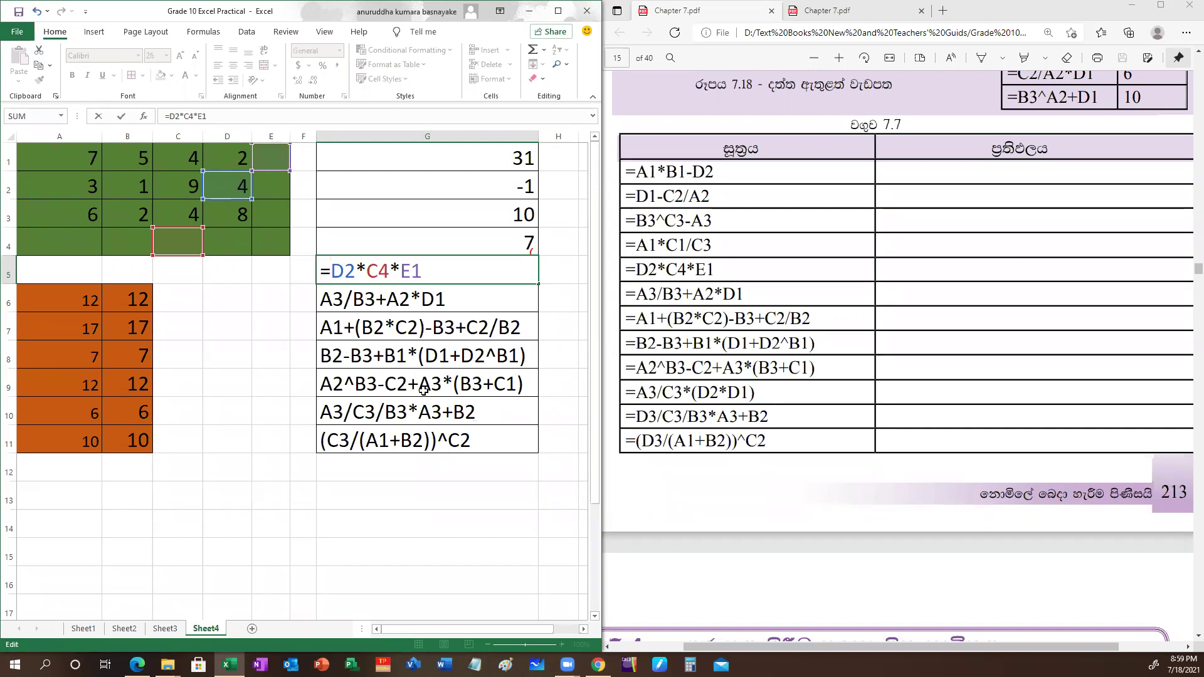
key(Return)
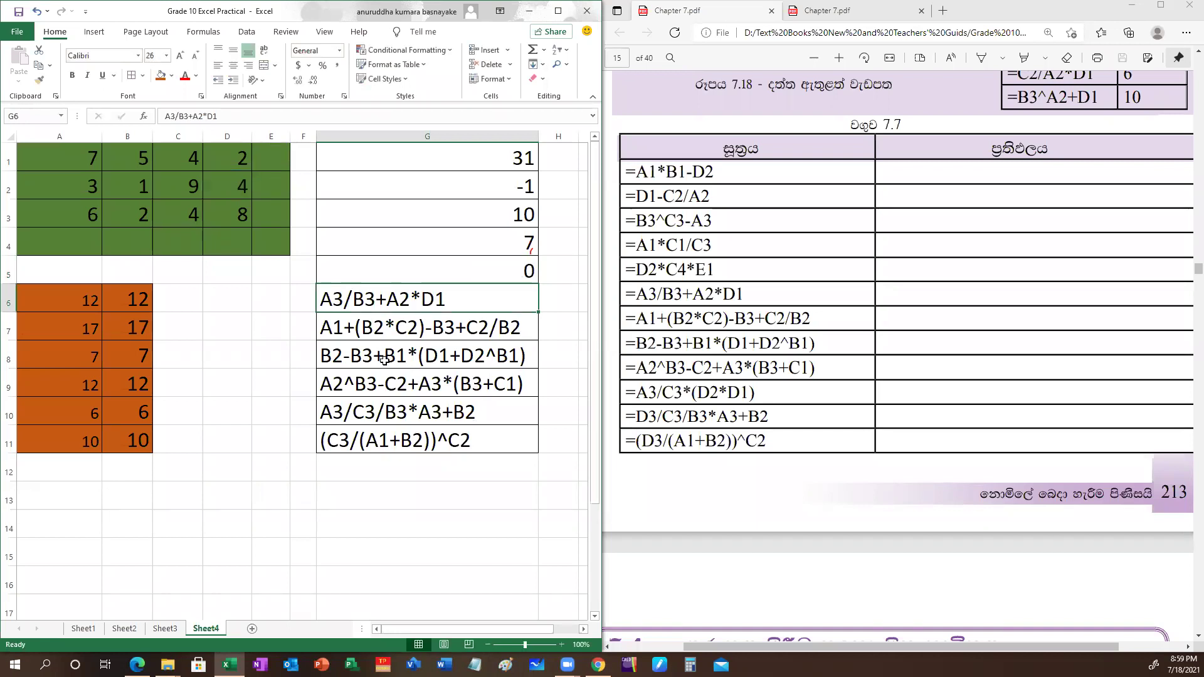
double_click(323, 299)
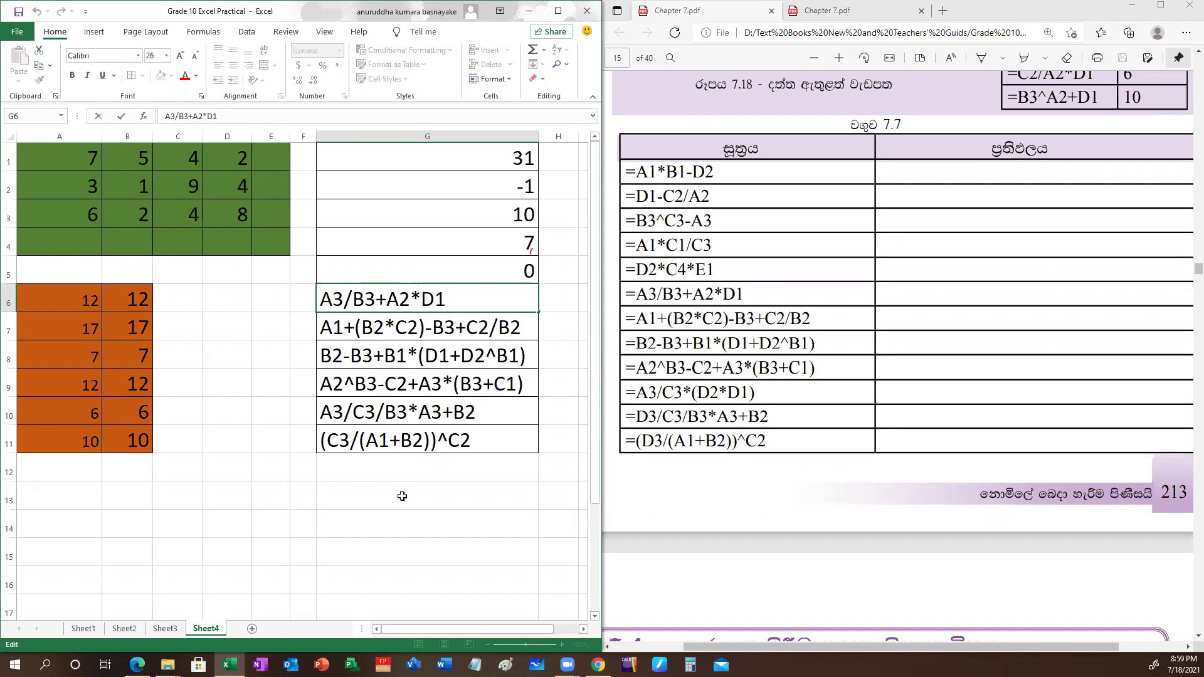
text(=)
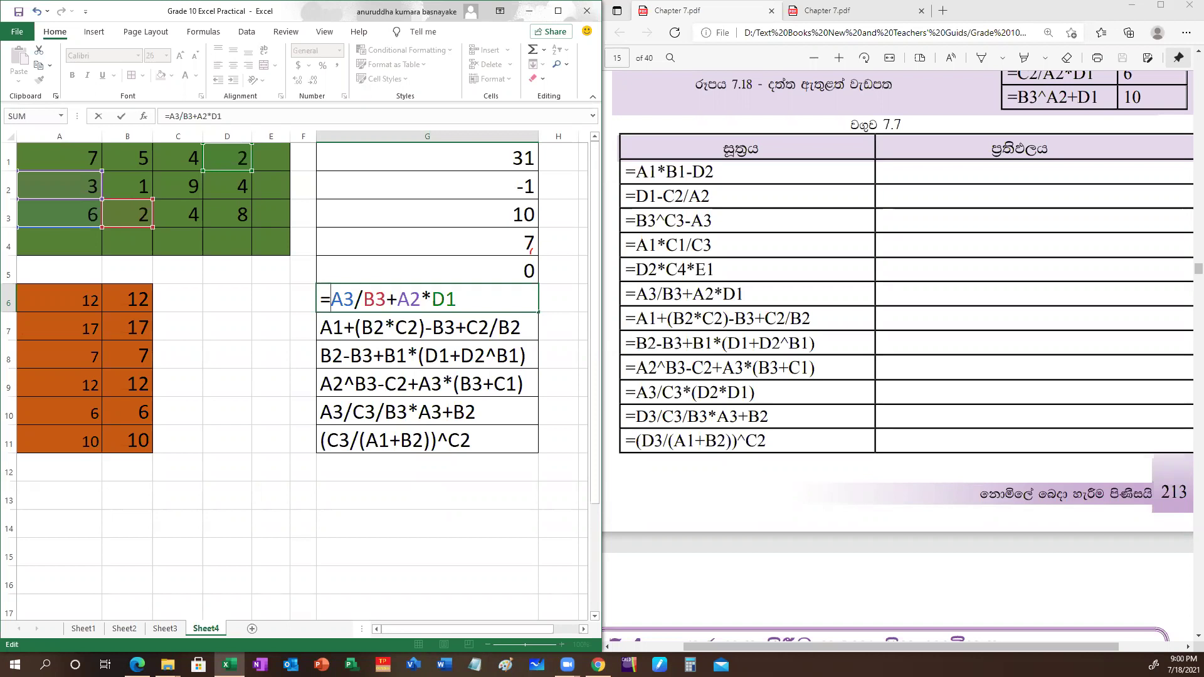
key(Return)
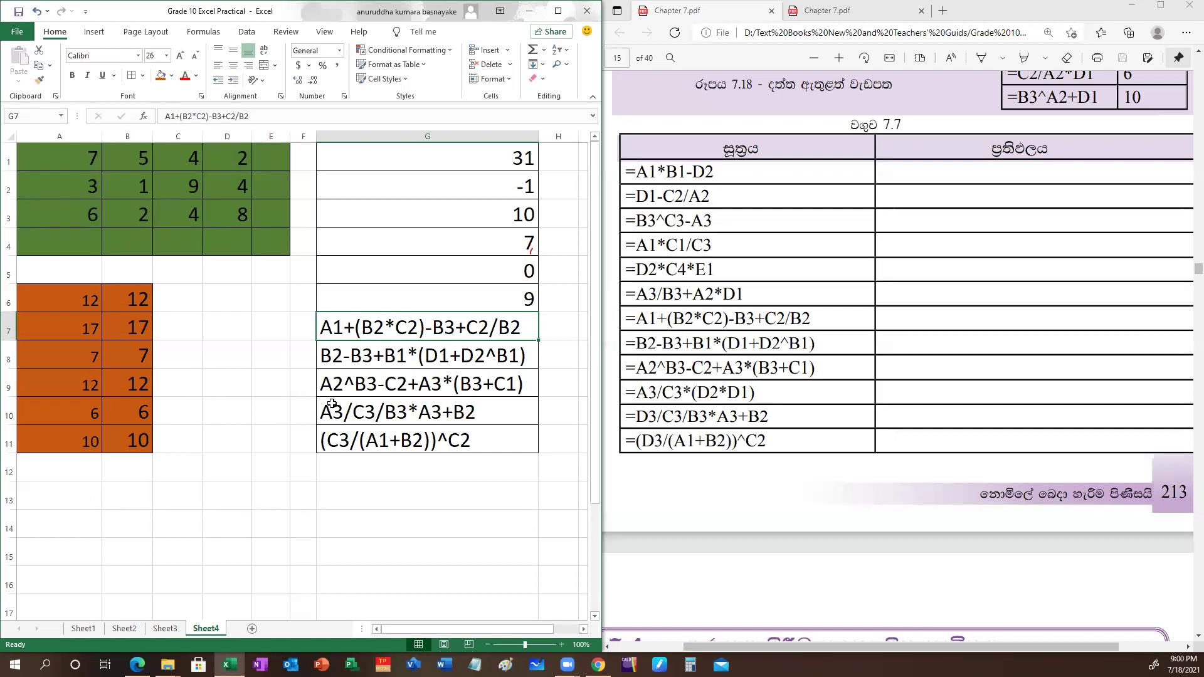
Turn the texts in cells G7 and G8 into the formulas =A1+(B2*C2)-B3+C2/B2 and =B2-B3+B1*(D1+D2^B1)
double_click(325, 327)
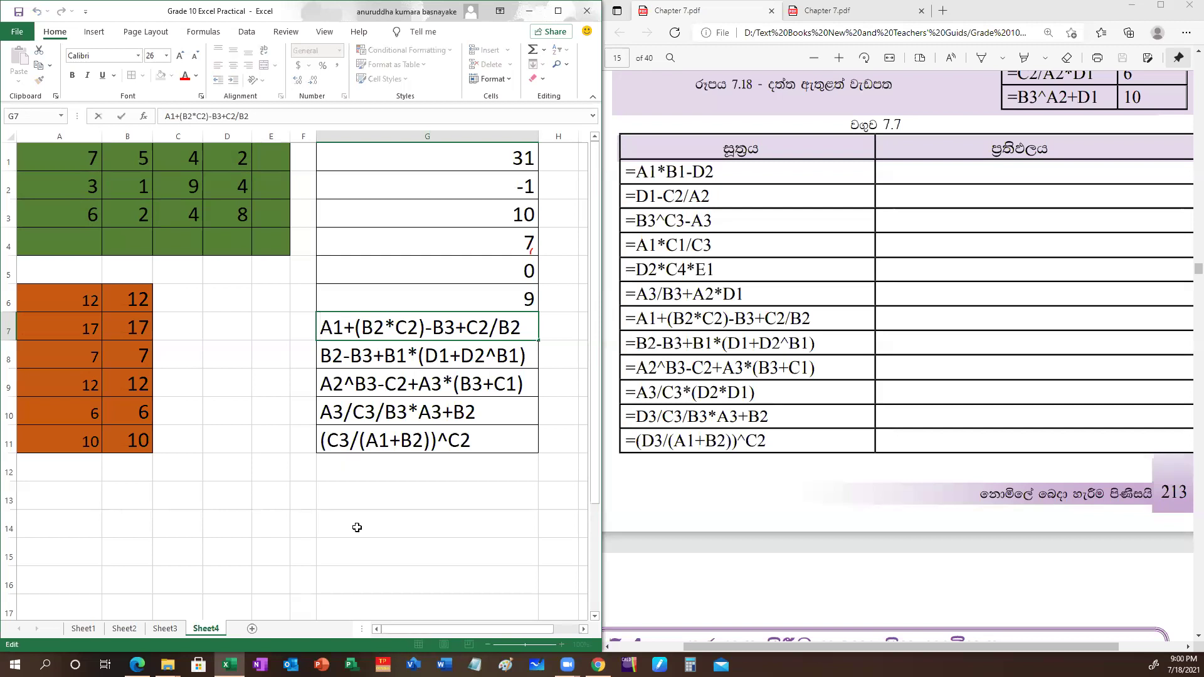
text(=)
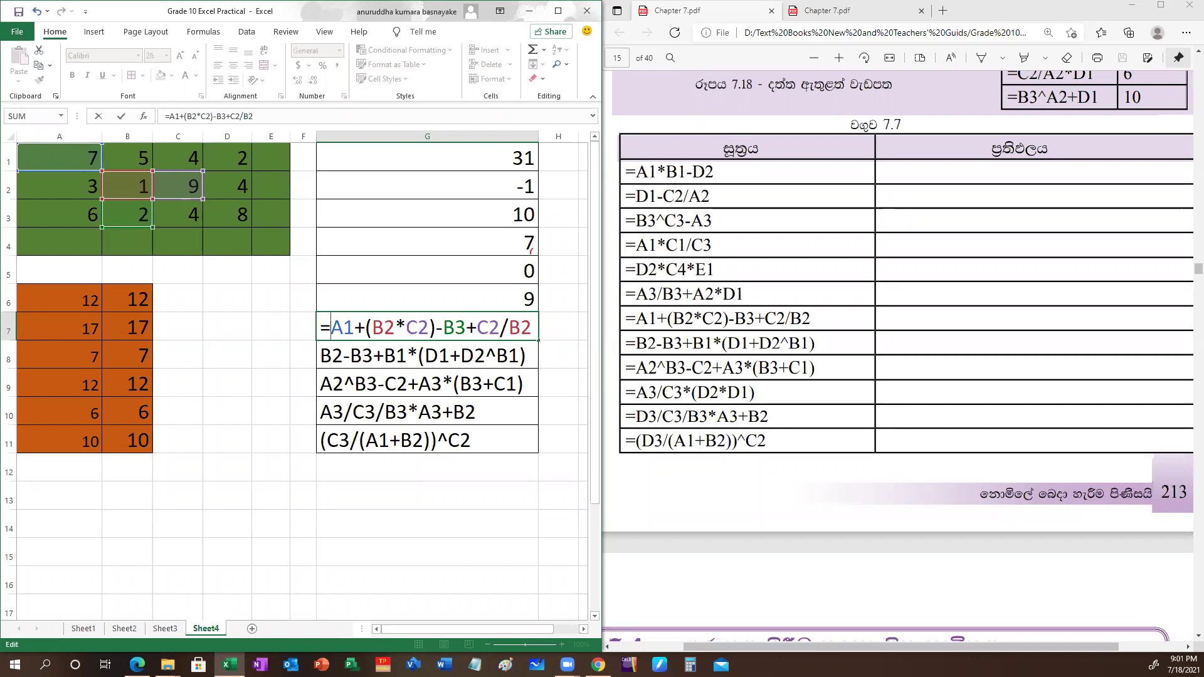
key(Return)
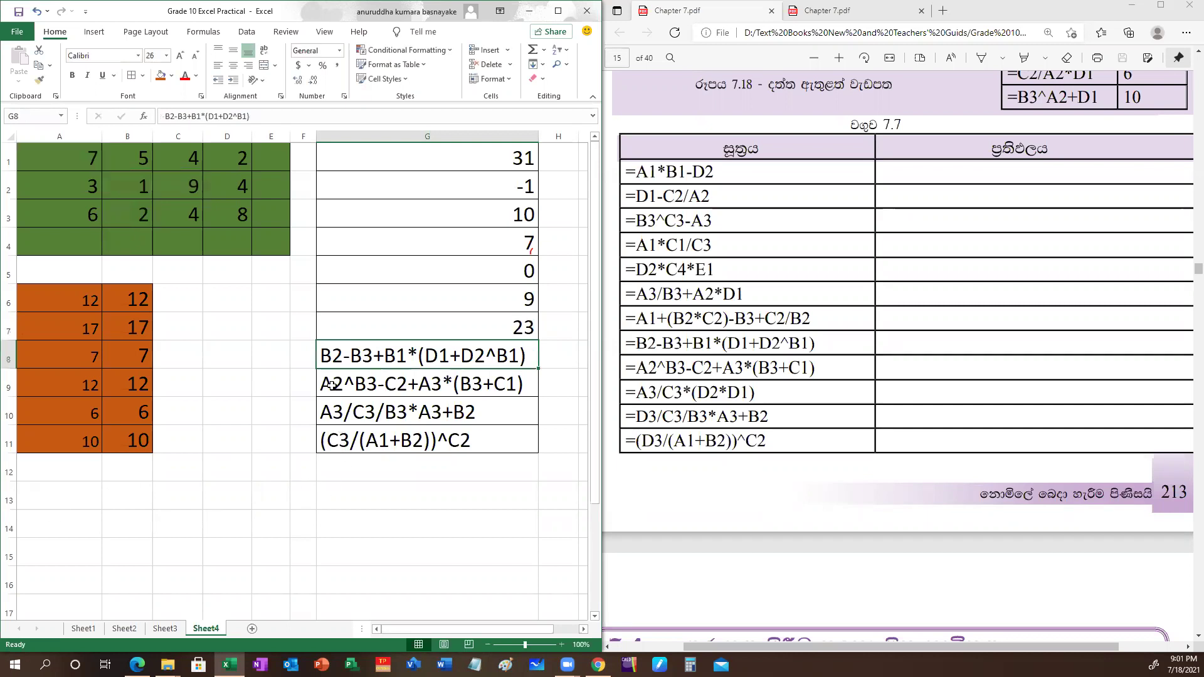
double_click(325, 359)
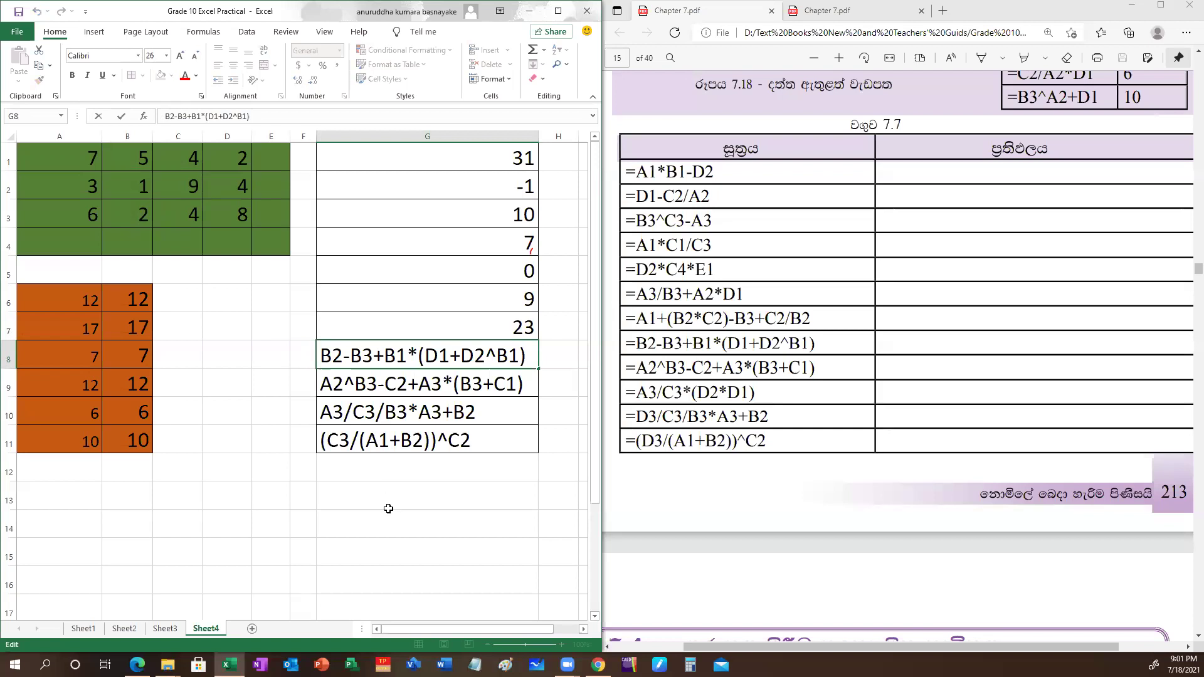
text(=)
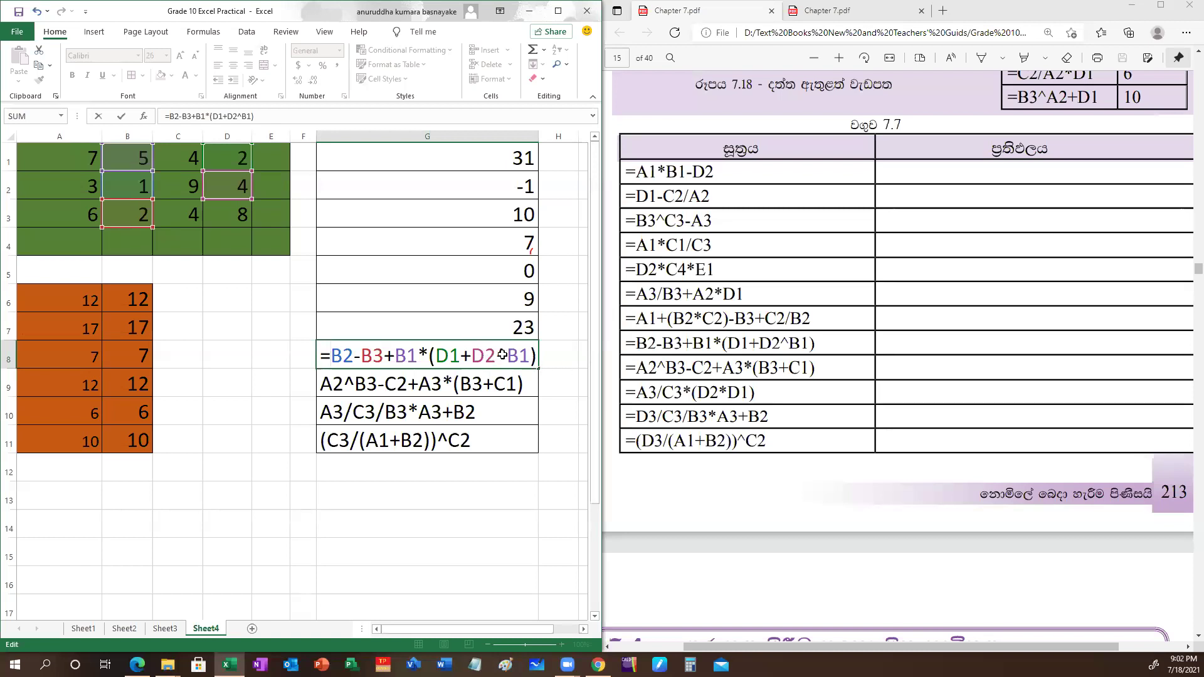
key(Return)
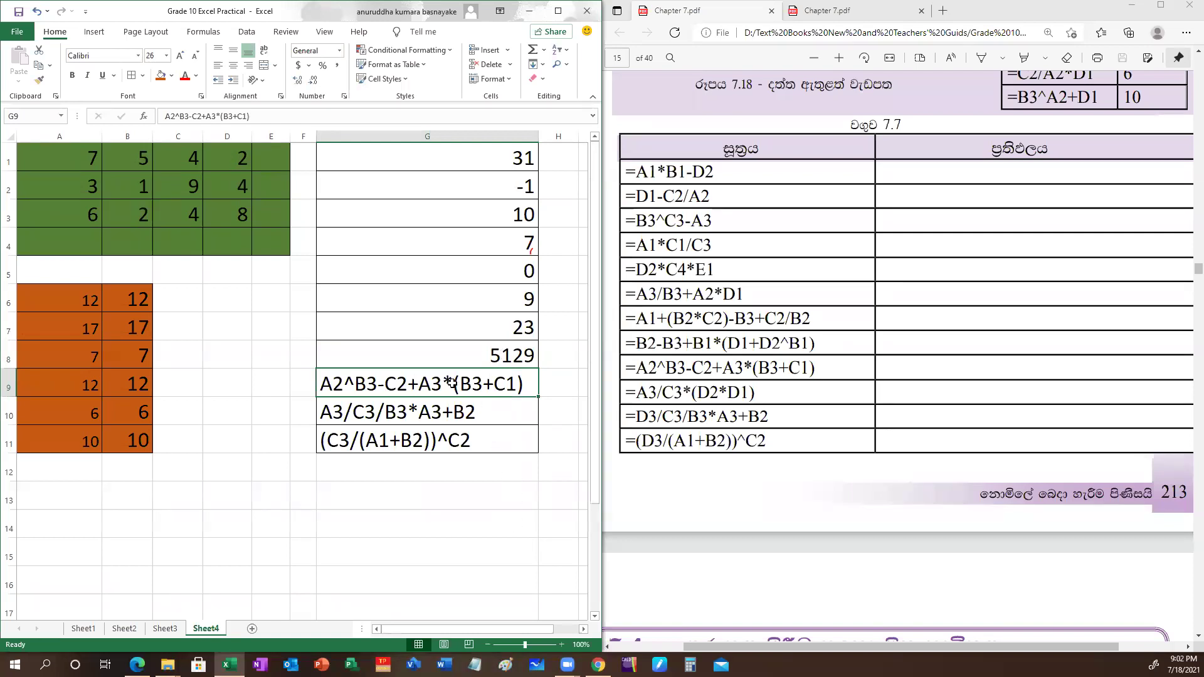
Convert the text in cell G9 into the formula =A2^B3-C2+A3*(B3+C1)
double_click(324, 383)
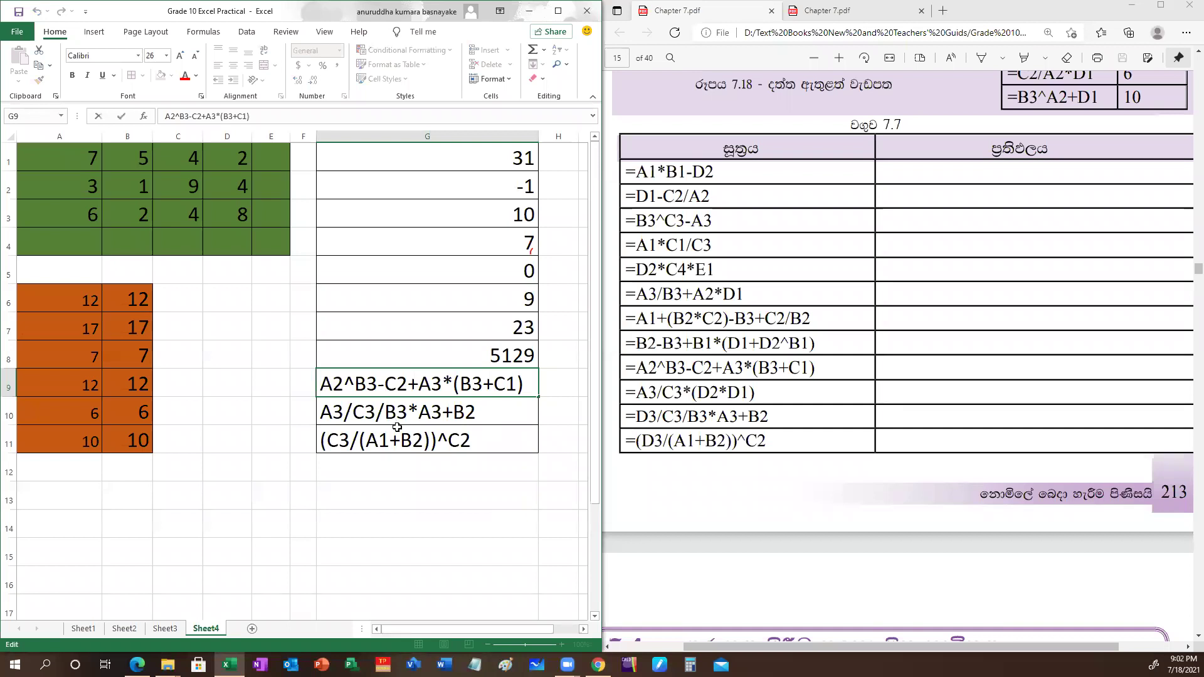
text(=)
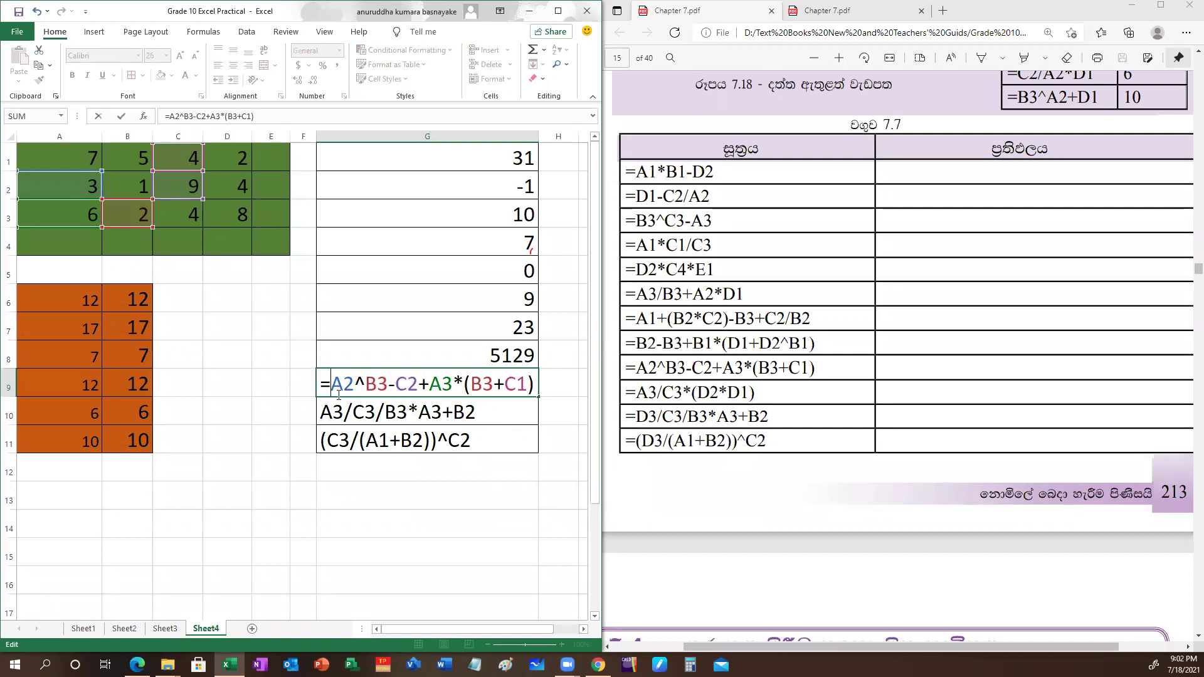
key(Return)
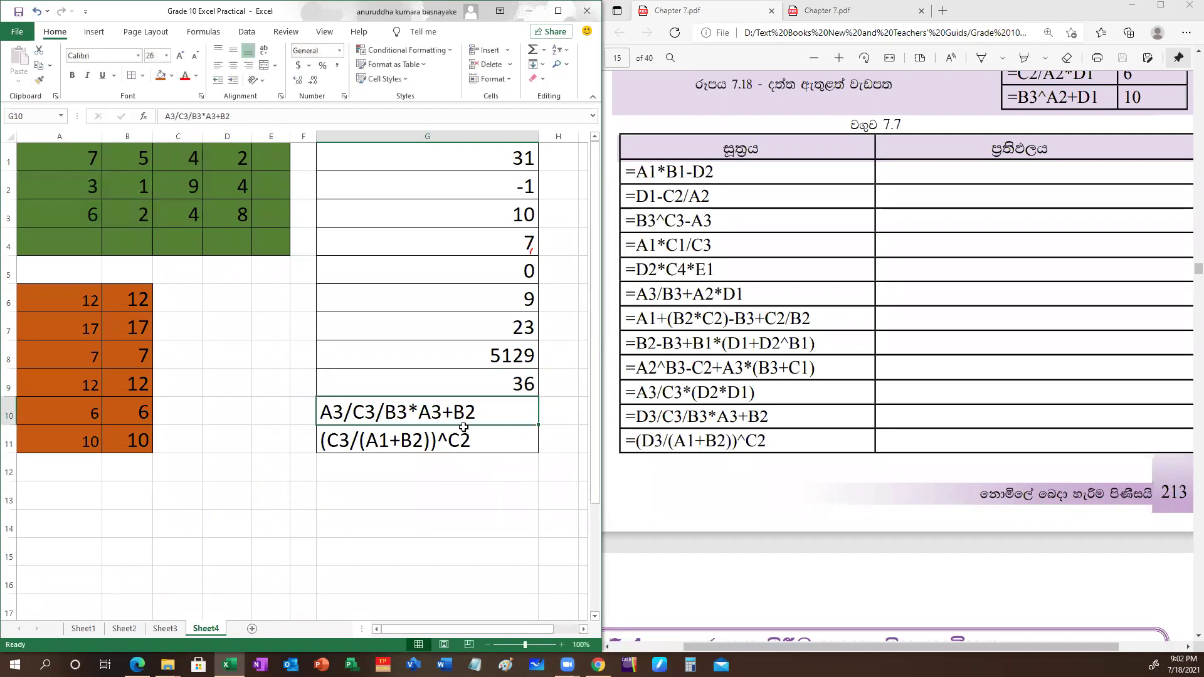
double_click(320, 412)
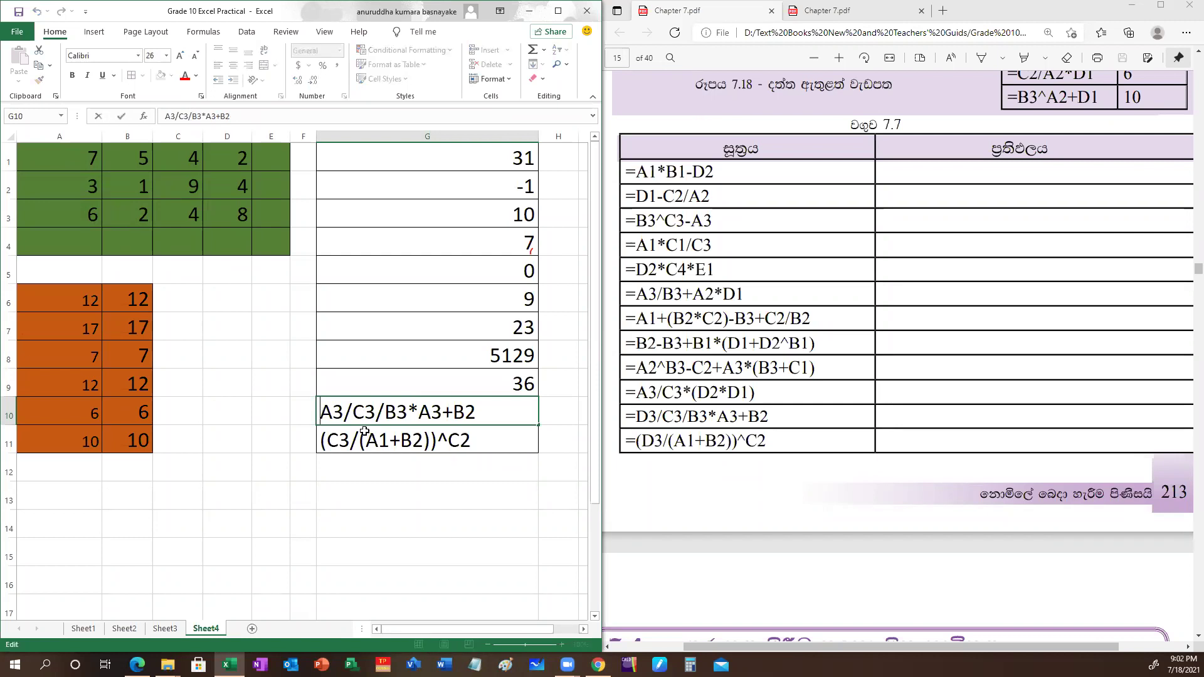
text(=)
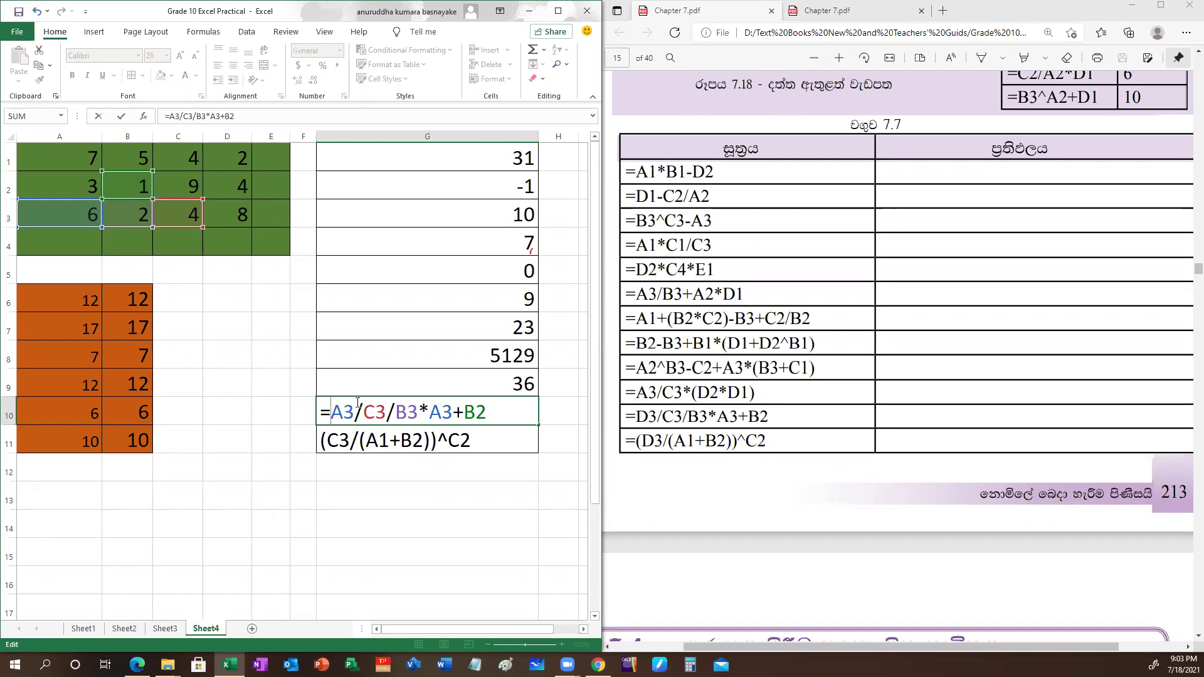
key(BackSpace)
double_click(436, 381)
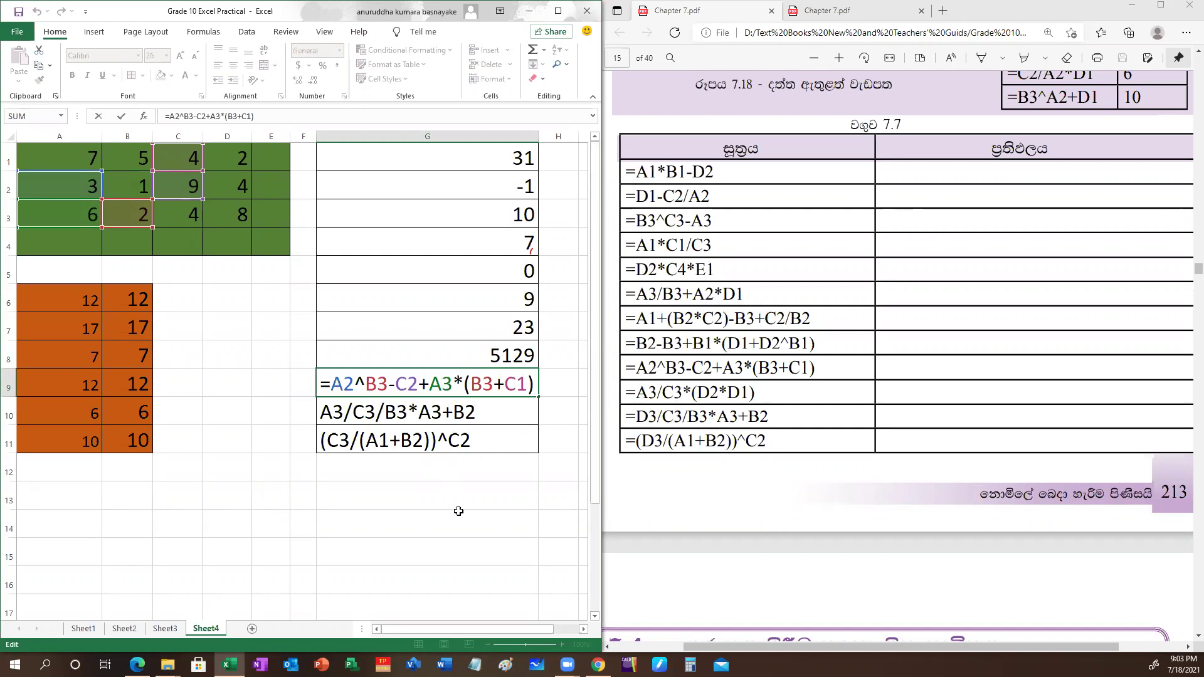
key(Return)
Enter table 7.7's missing formula =A3/C3*(D2*D1) in the empty cell G12 below the list
click(410, 464)
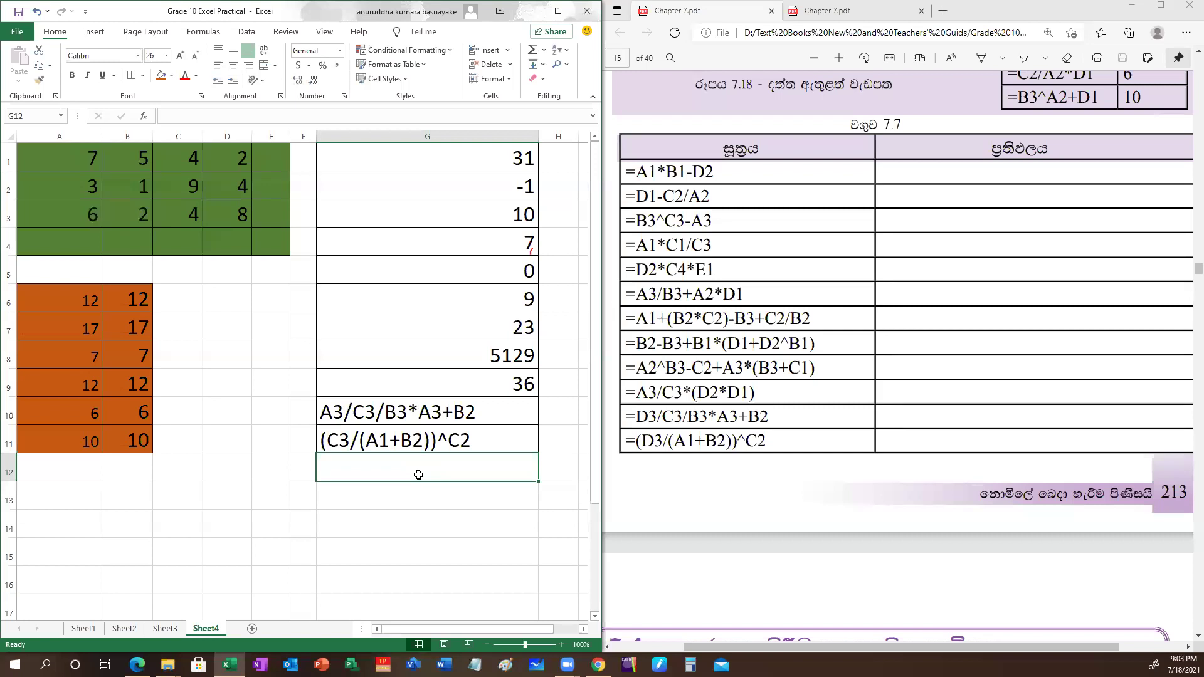
text(=)
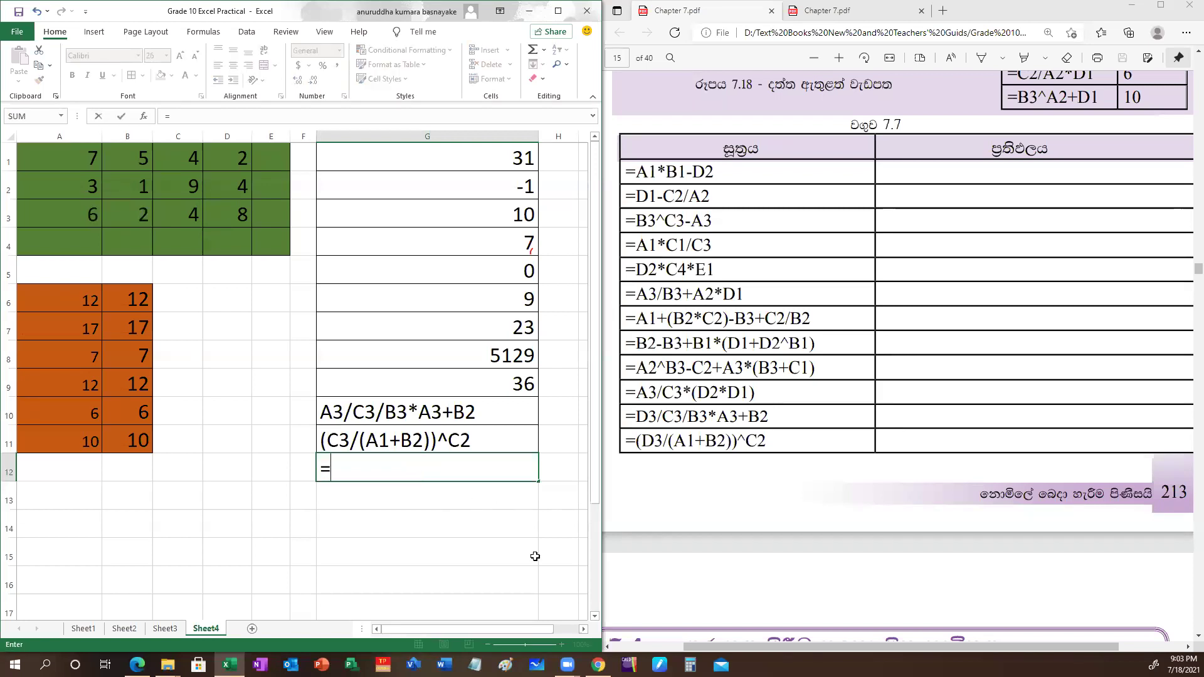
text(A)
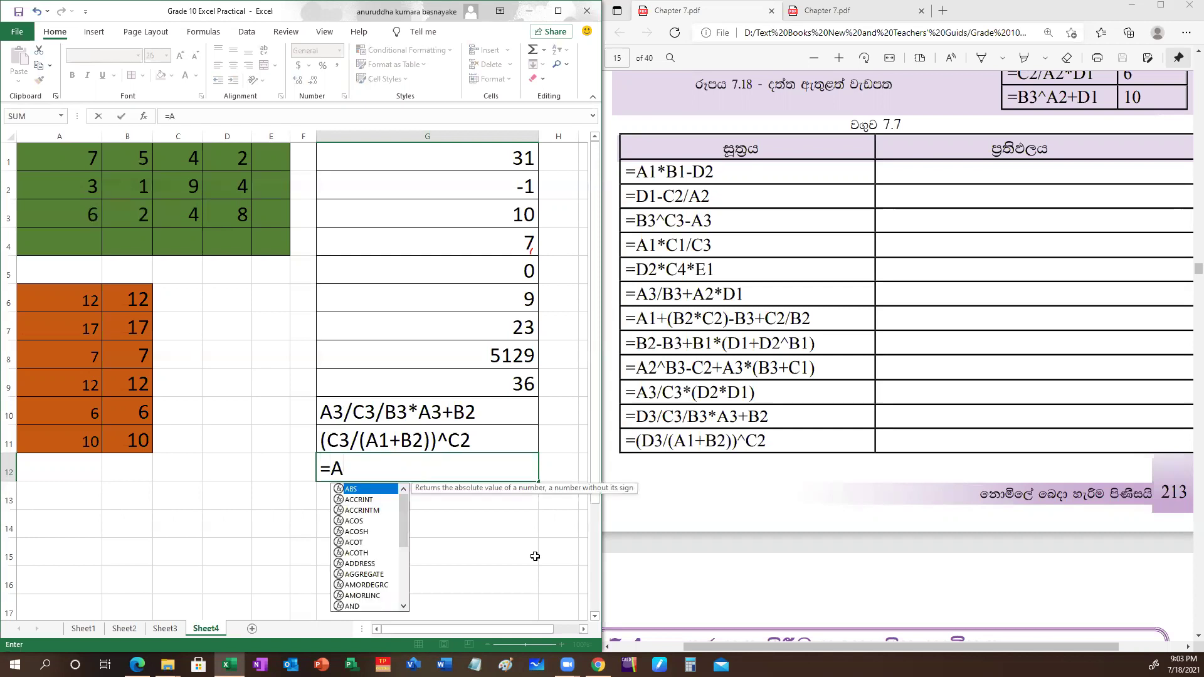
text(3)
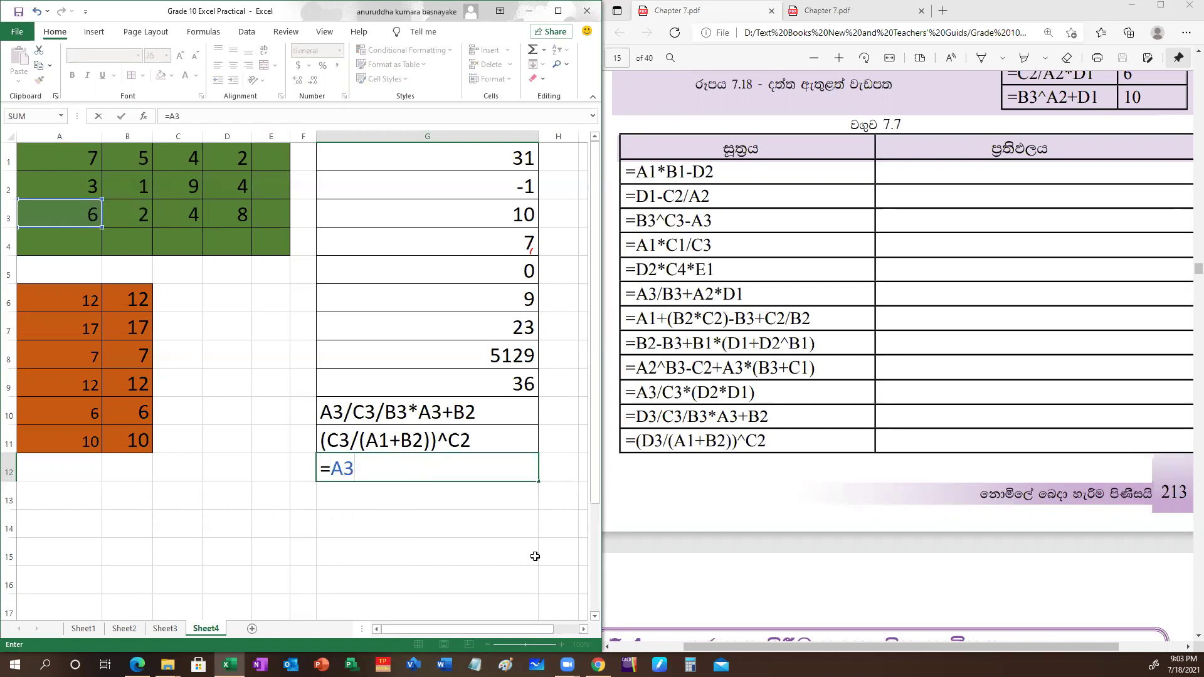
text(/c)
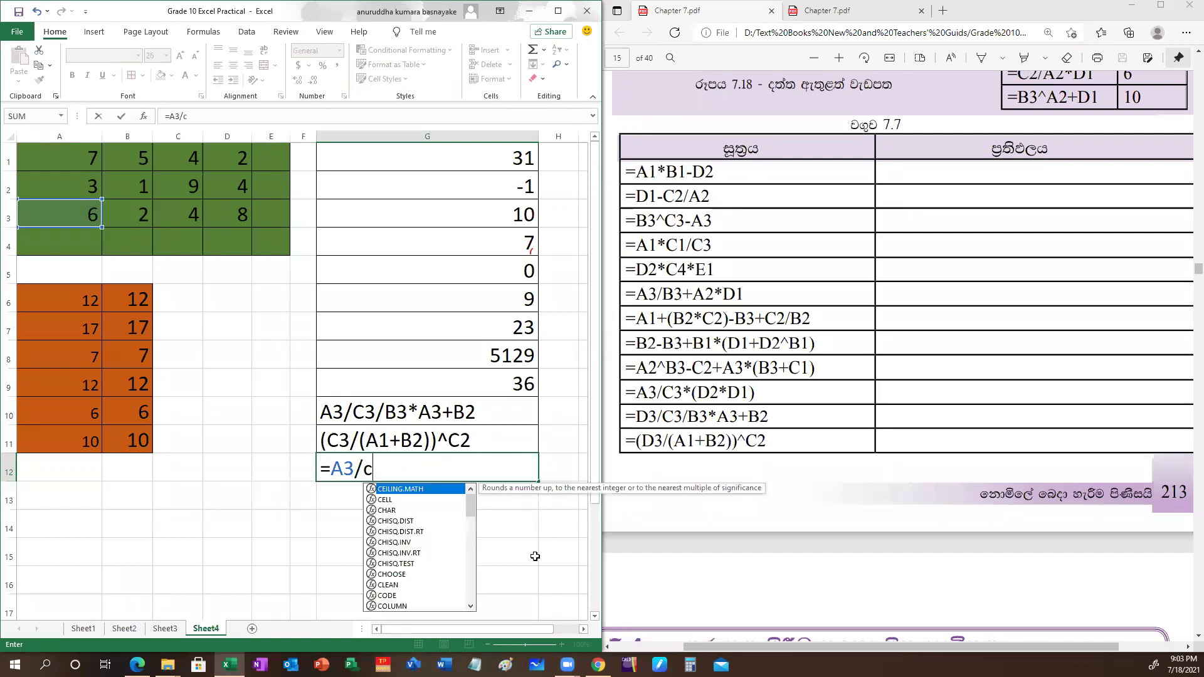
key(BackSpace)
text(C3*)
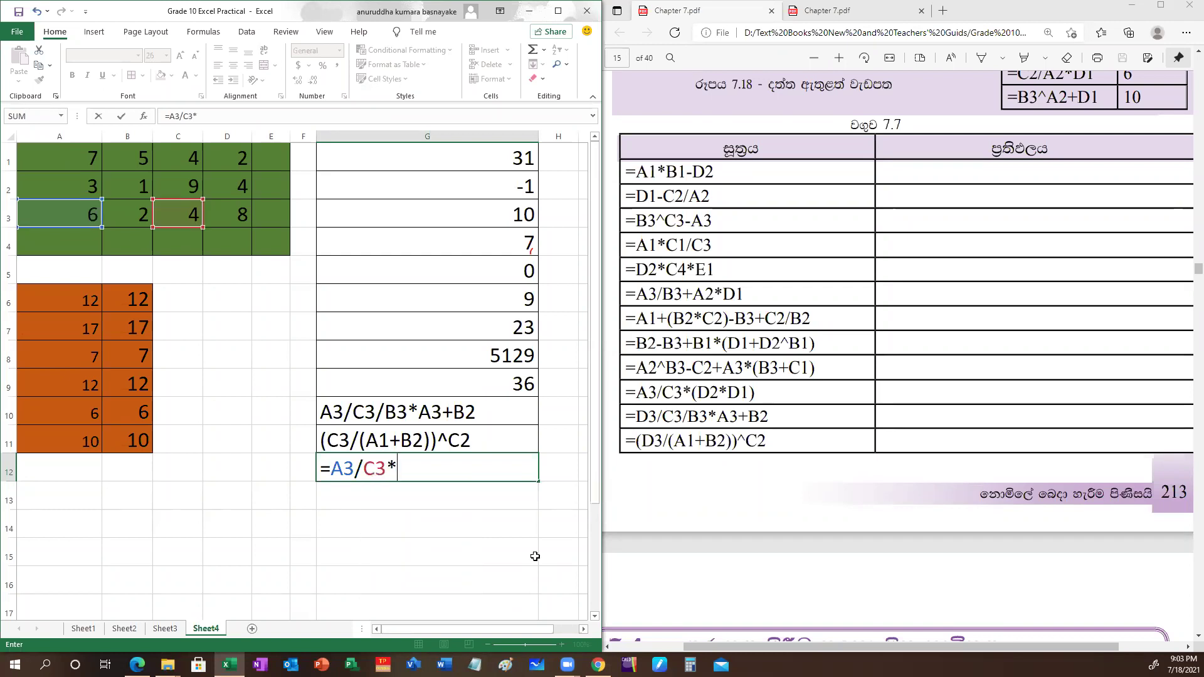
text((D2)
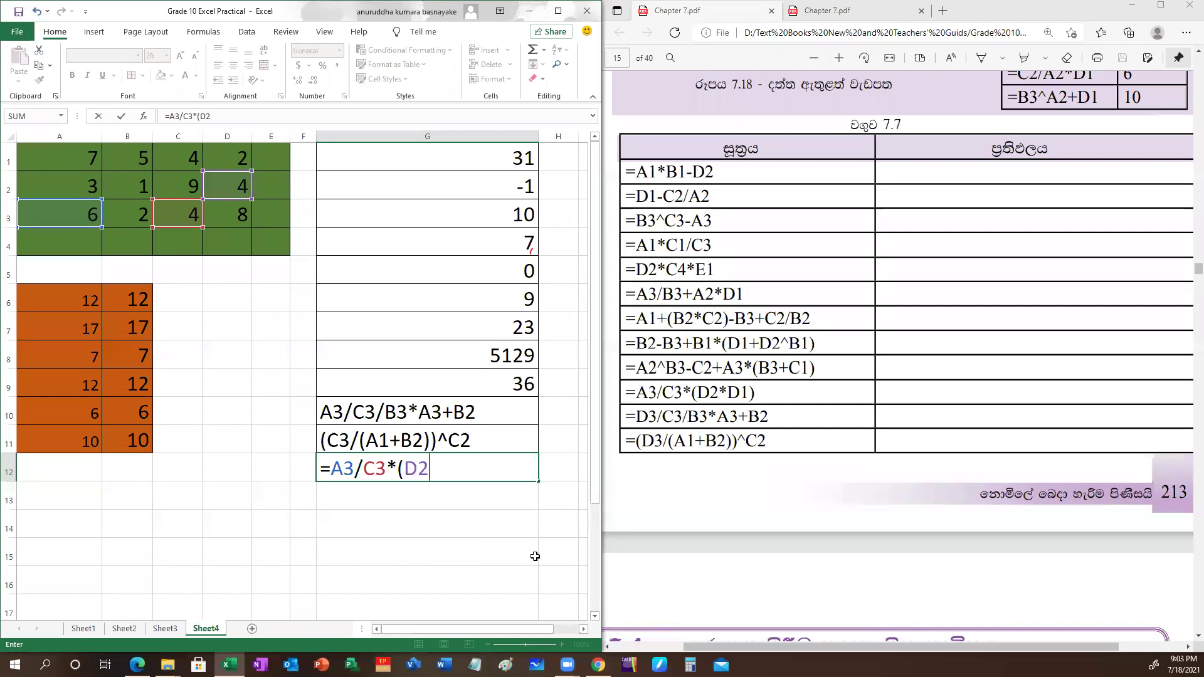
text(*D)
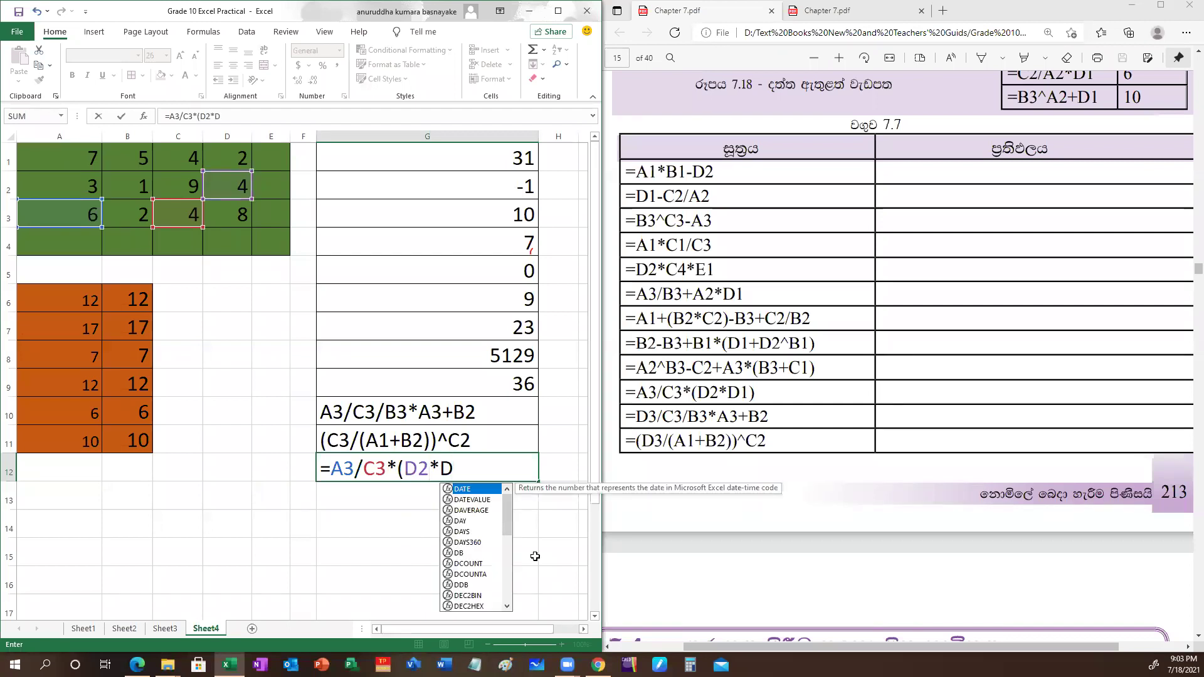
text(1))
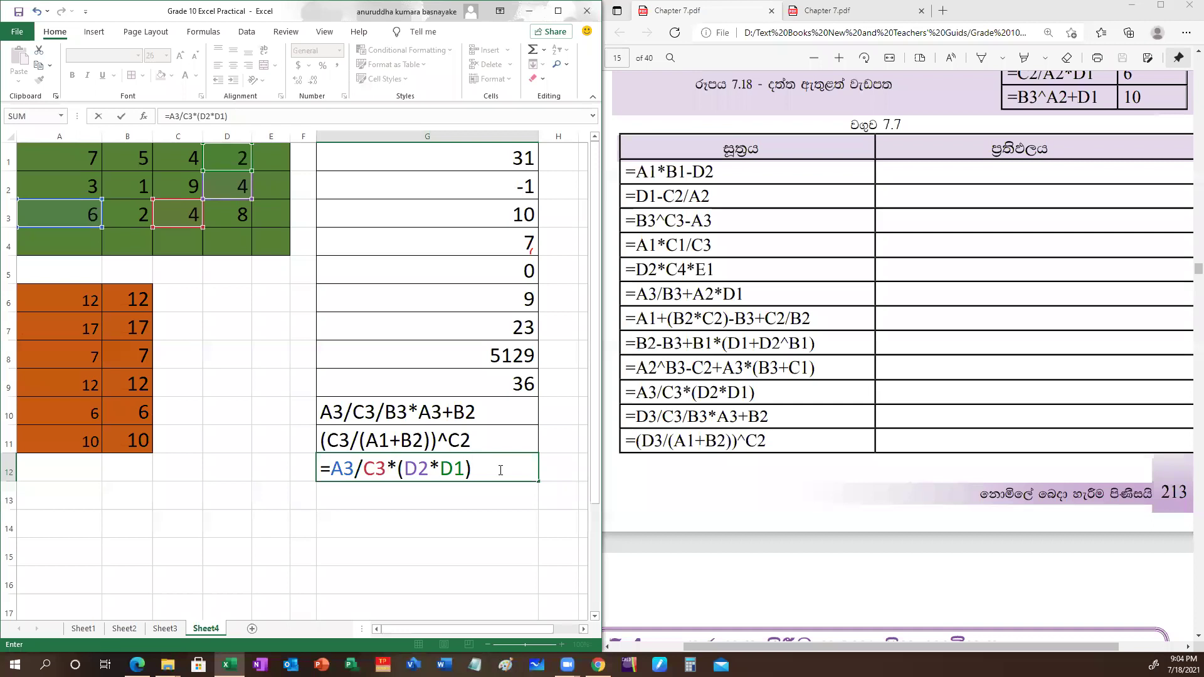
key(Return)
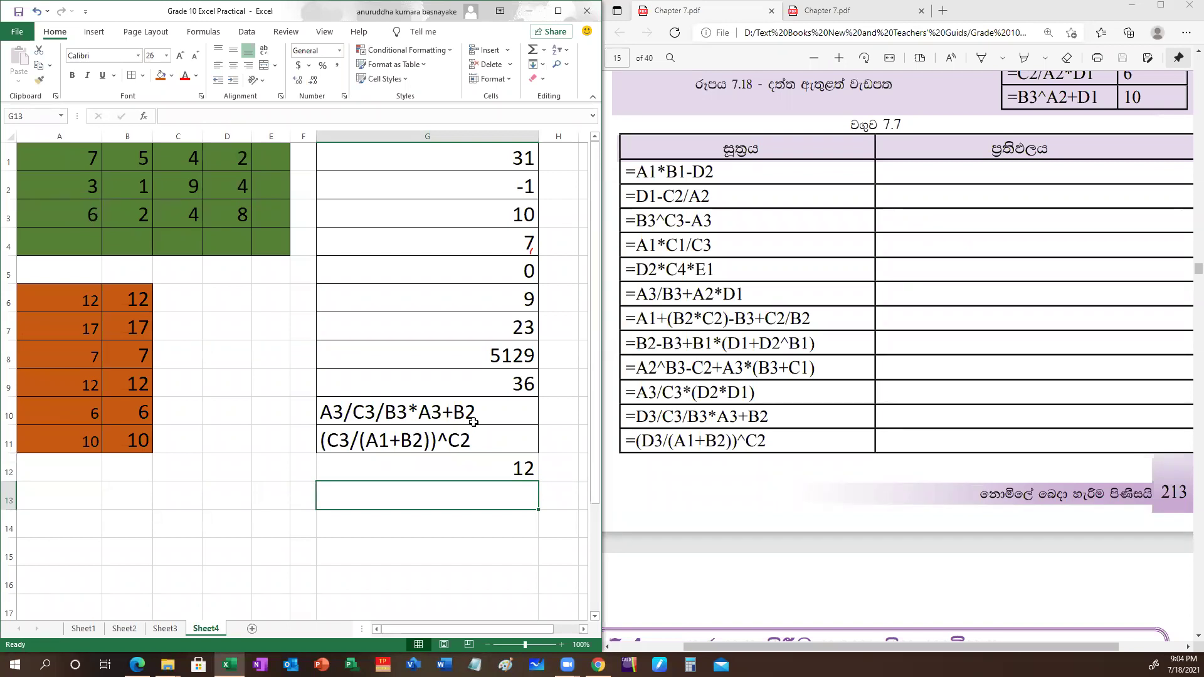
Correct the text in cell G10 to match table 7.7, making it the formula =D3/C3/B3*A3+B2
double_click(321, 412)
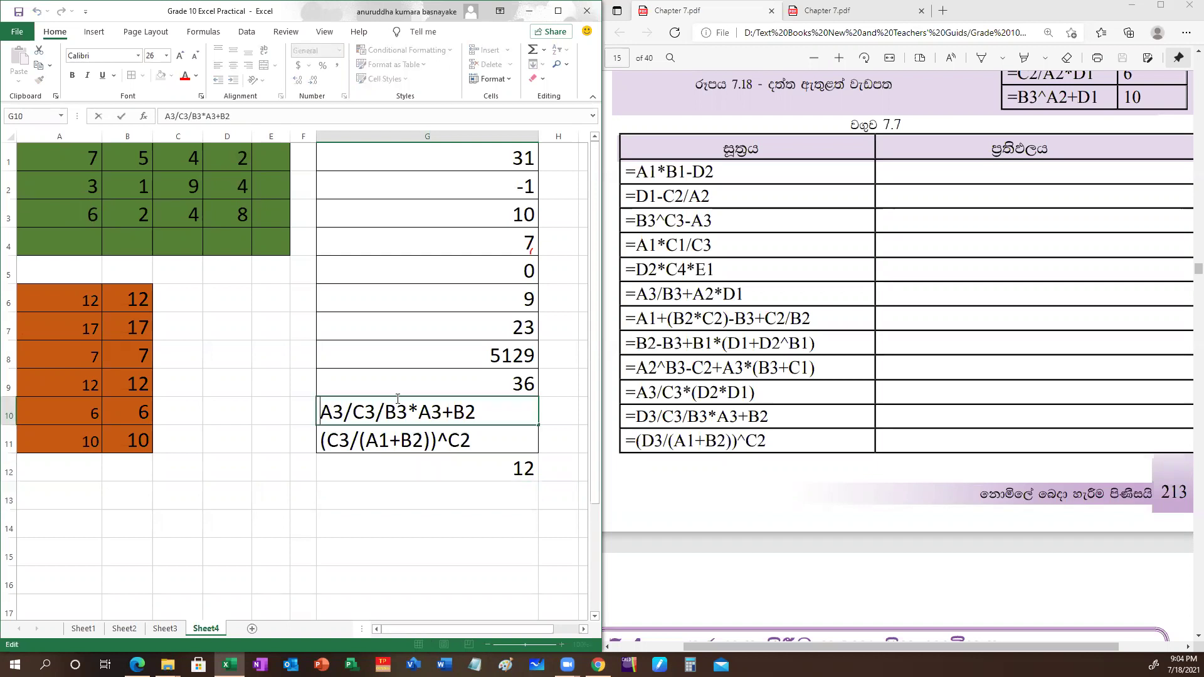
text(=D)
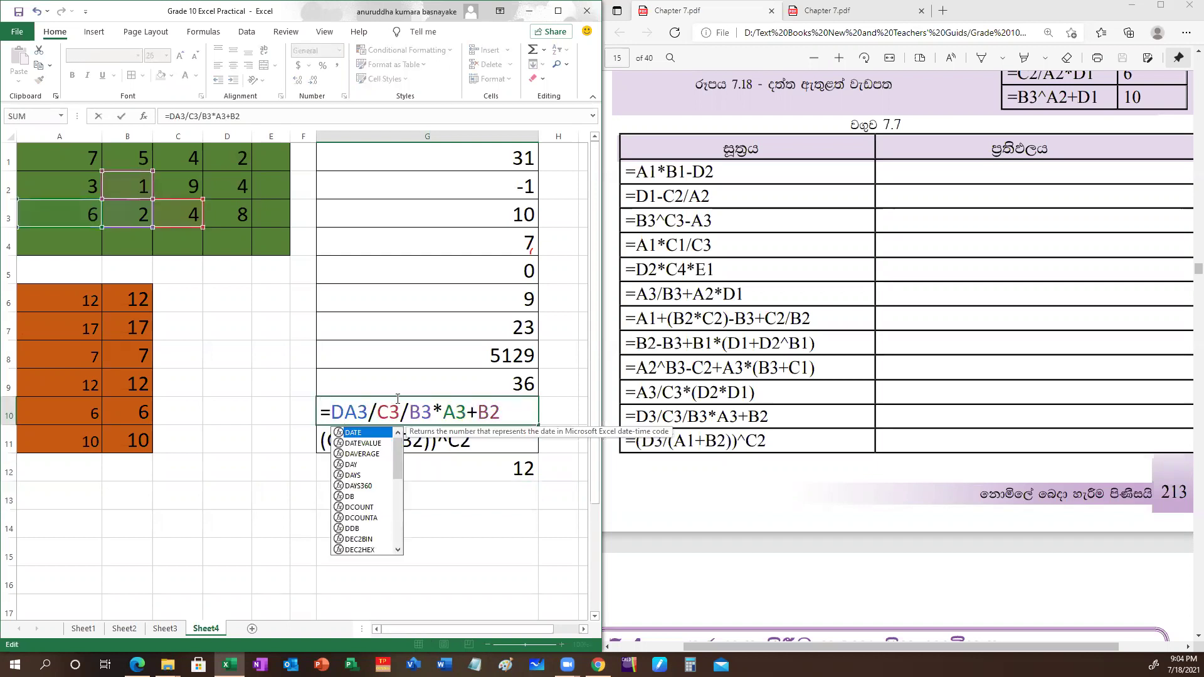
text(3/)
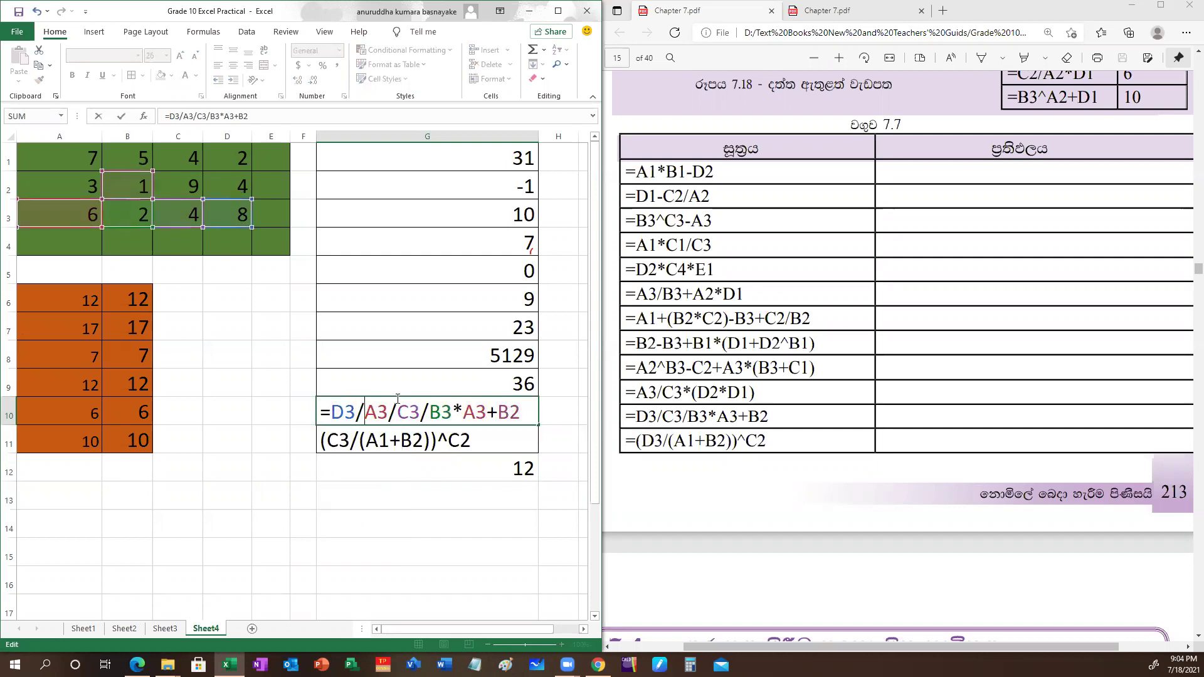
key(Delete)
key(Delete)
key(Delete)
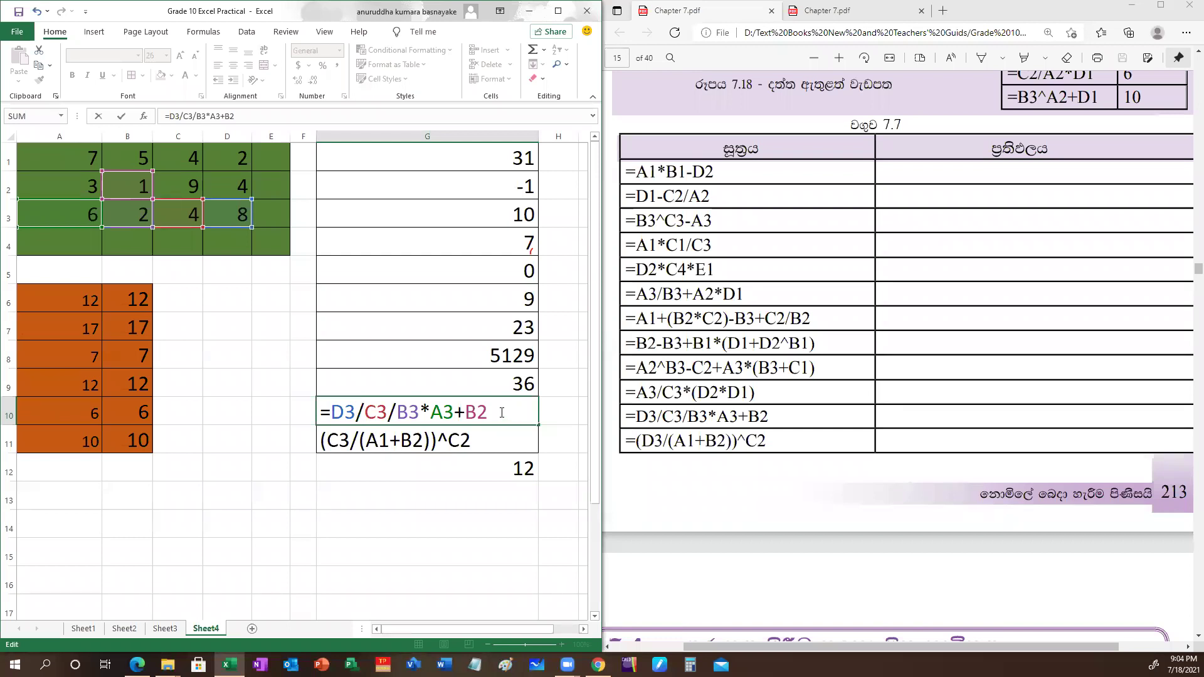
click(502, 443)
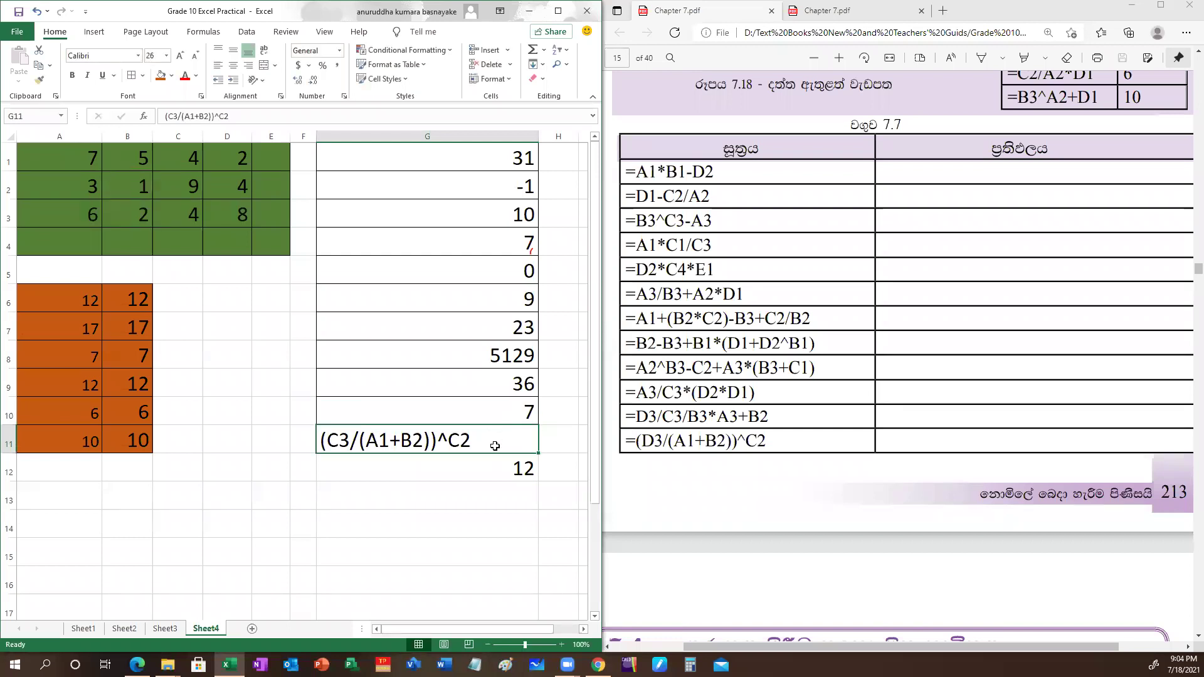
Turn the text in cell G11 into the formula =(D3/(A1+B2))^C2, replacing its C3 reference with D3
double_click(328, 441)
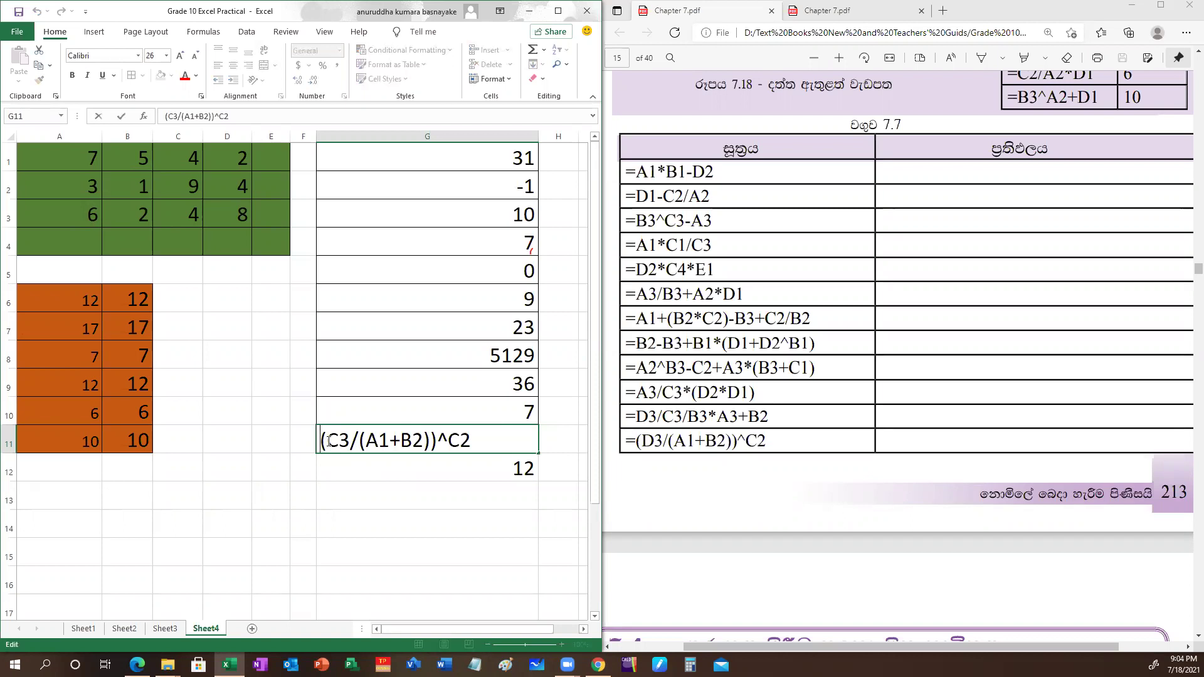
text(=)
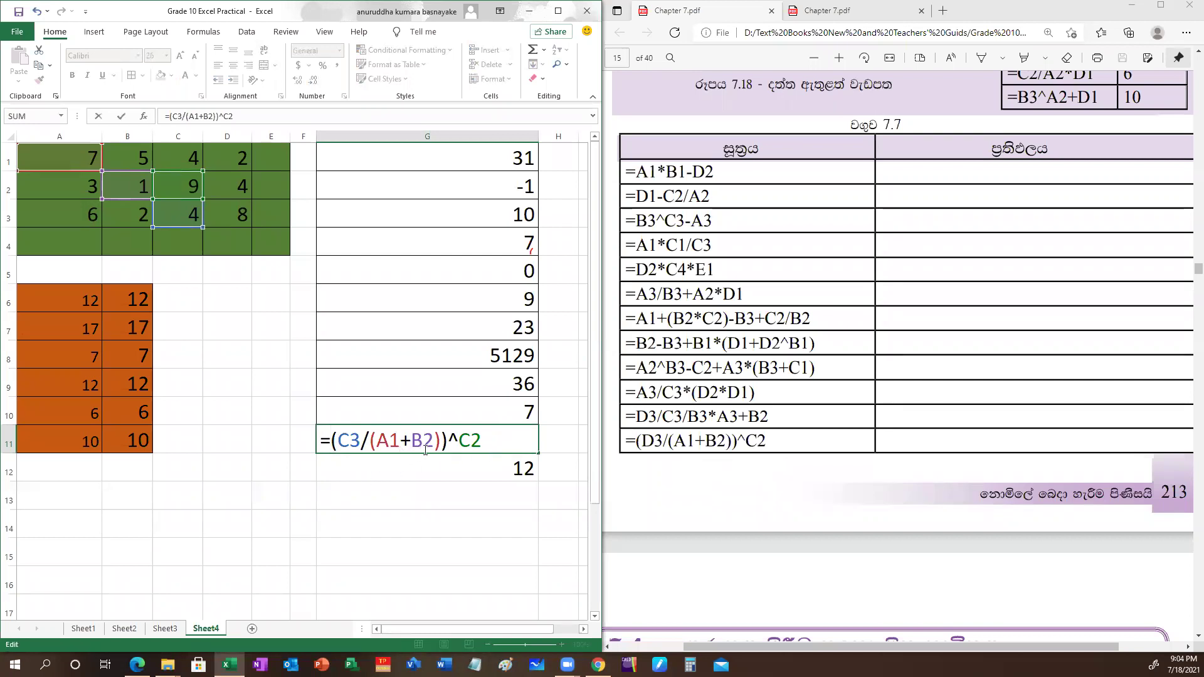
click(349, 440)
key(BackSpace)
text(D)
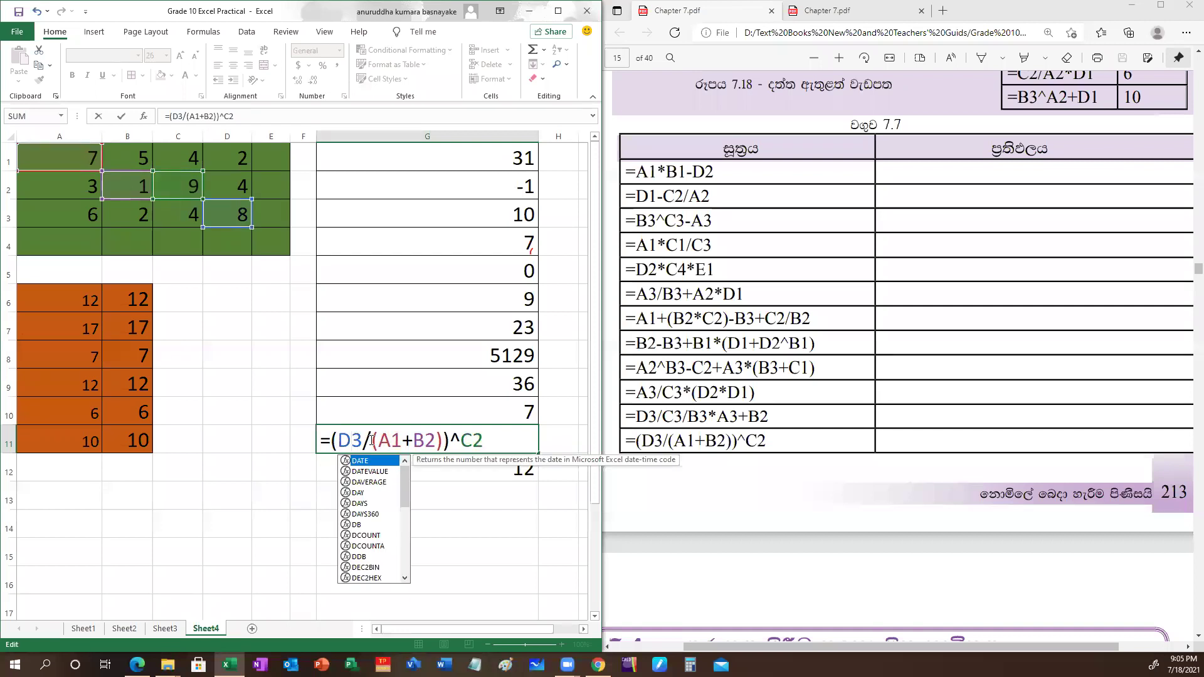
click(484, 441)
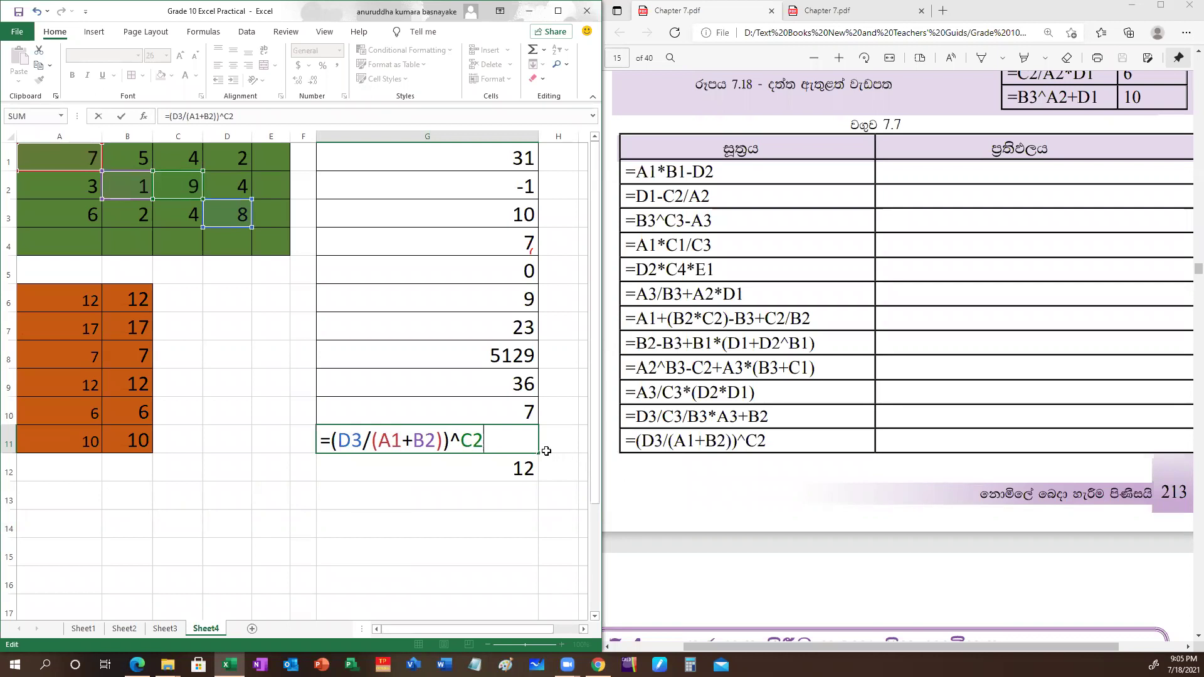
key(Return)
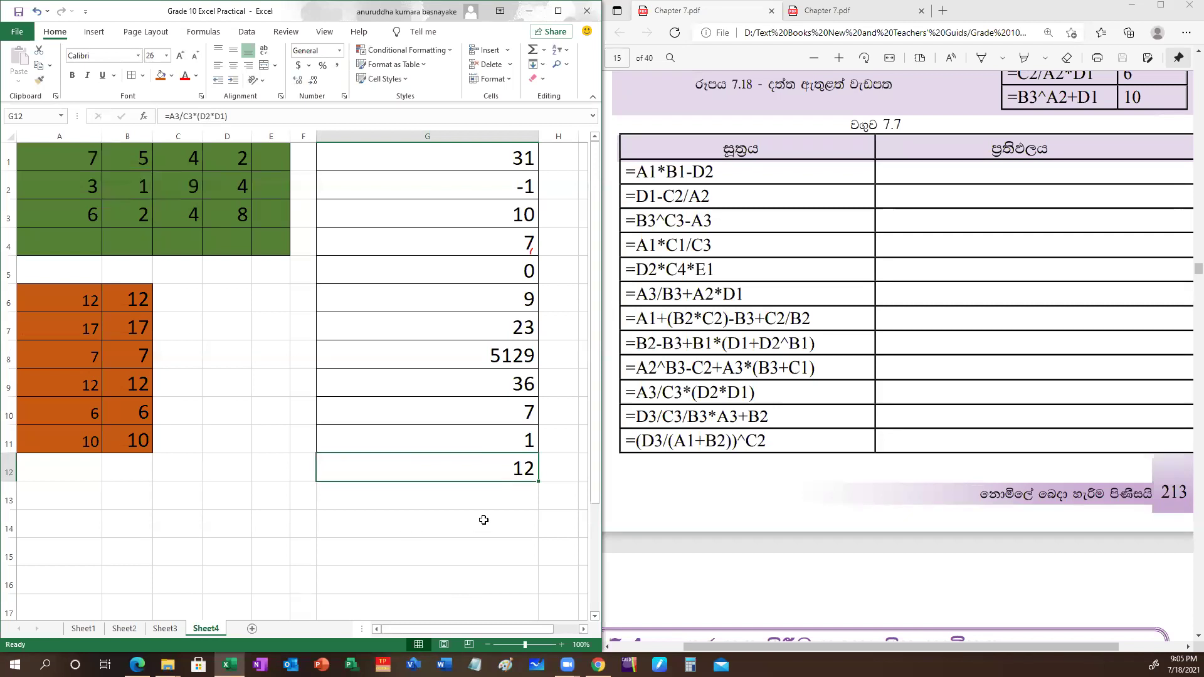
scroll(502, 486, down, 3)
scroll(502, 486, up, 3)
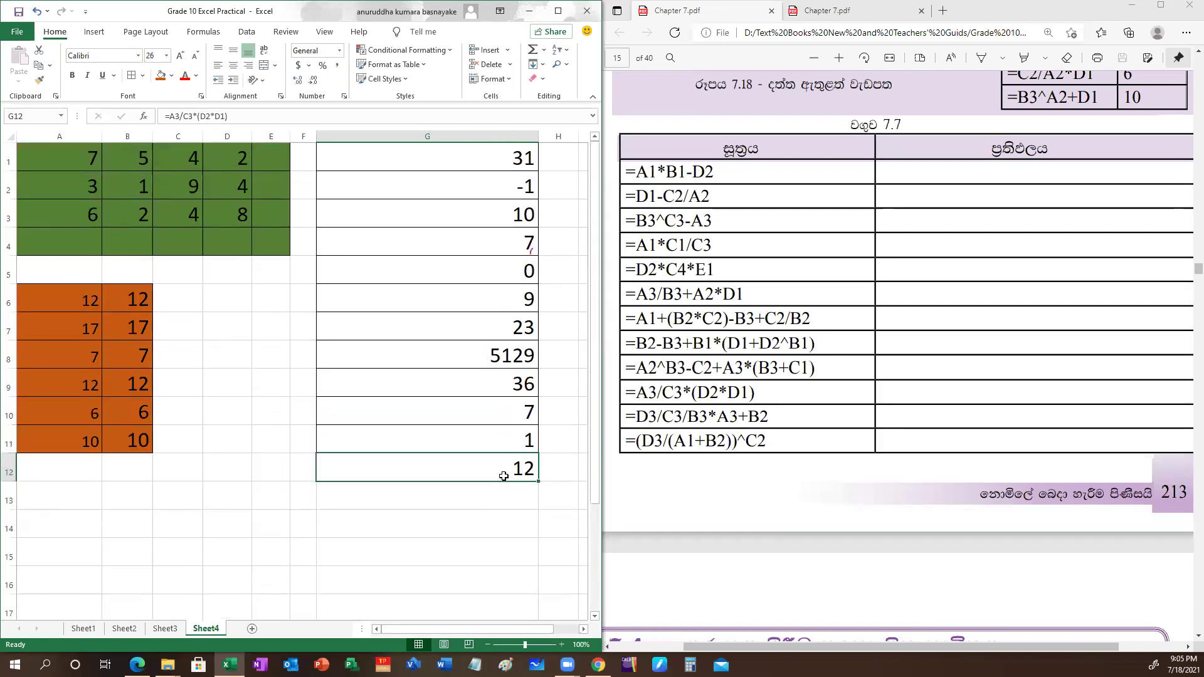
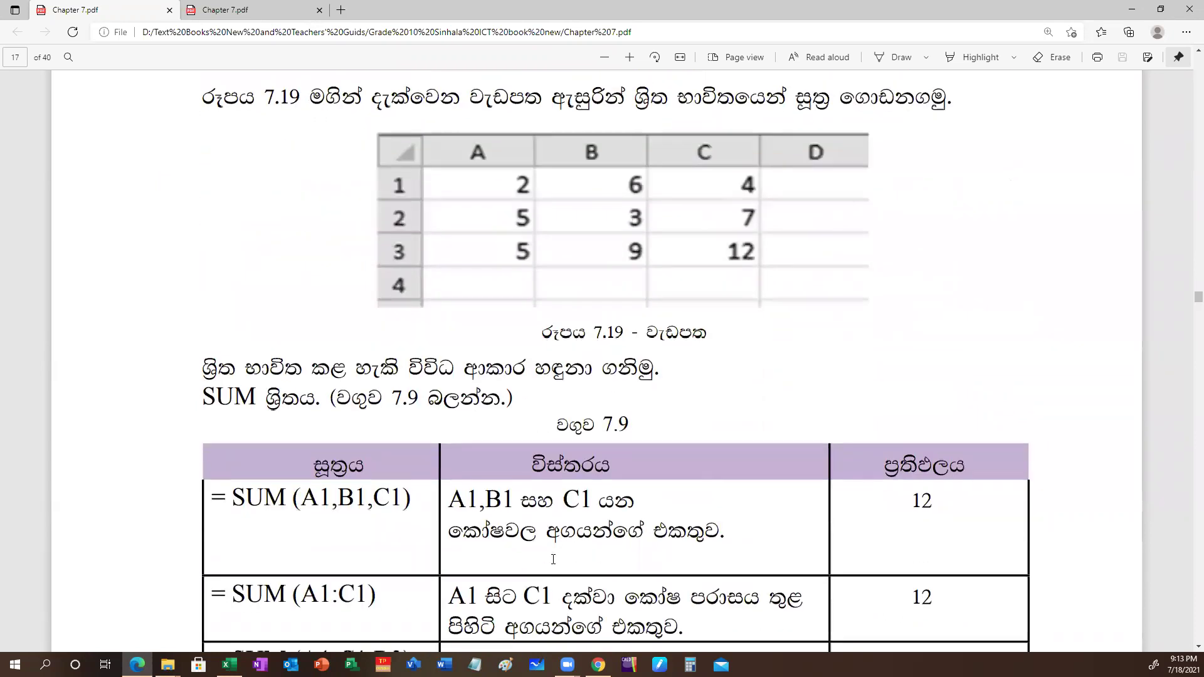
Check table 7.9's SUM examples, and add a new worksheet after Sheet4 in the Grade 10 Excel Practical workbook in Excel
scroll(551, 559, down, 11)
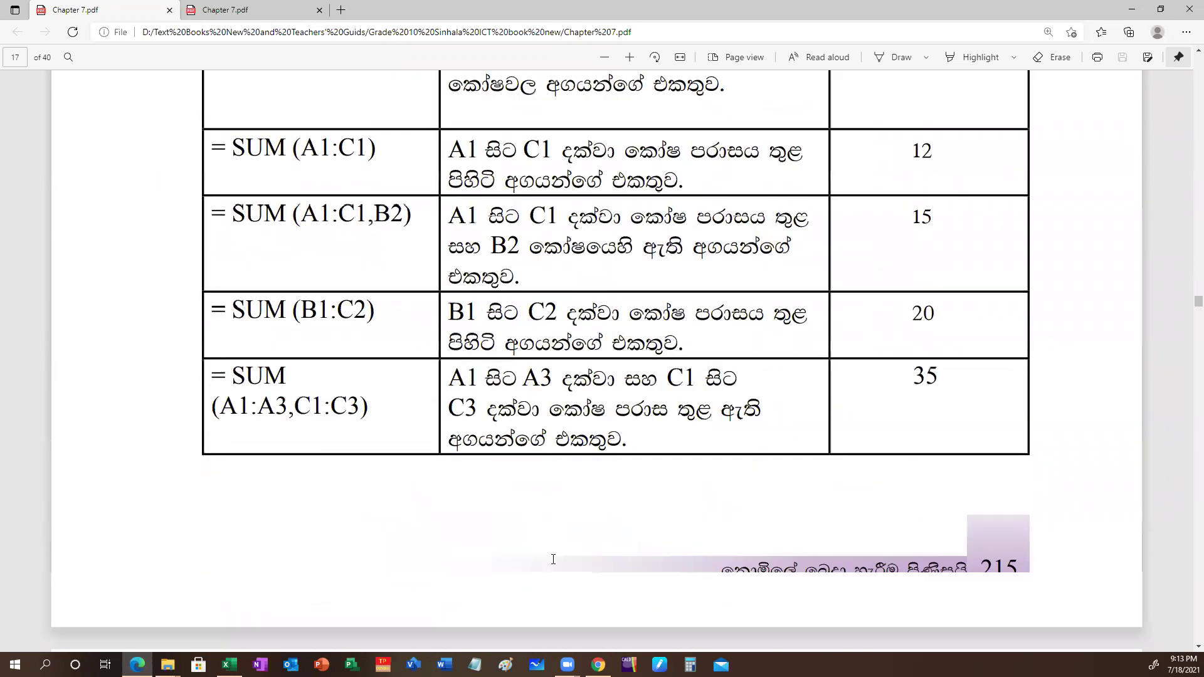
scroll(552, 560, up, 10)
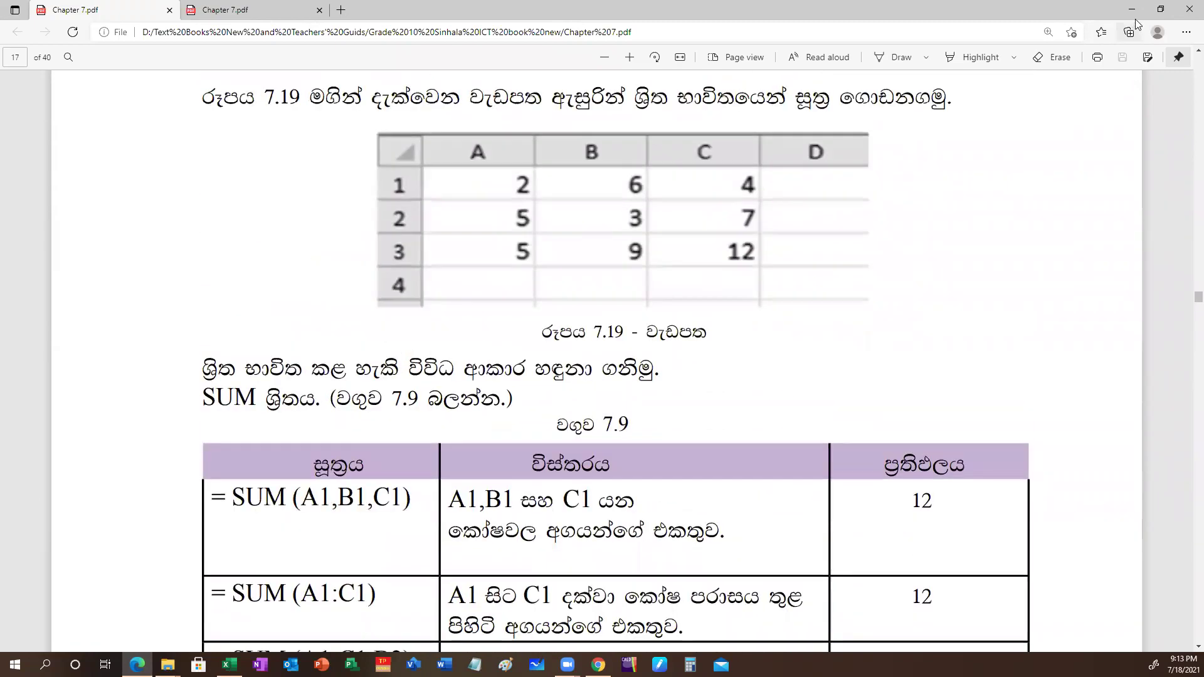
click(1131, 9)
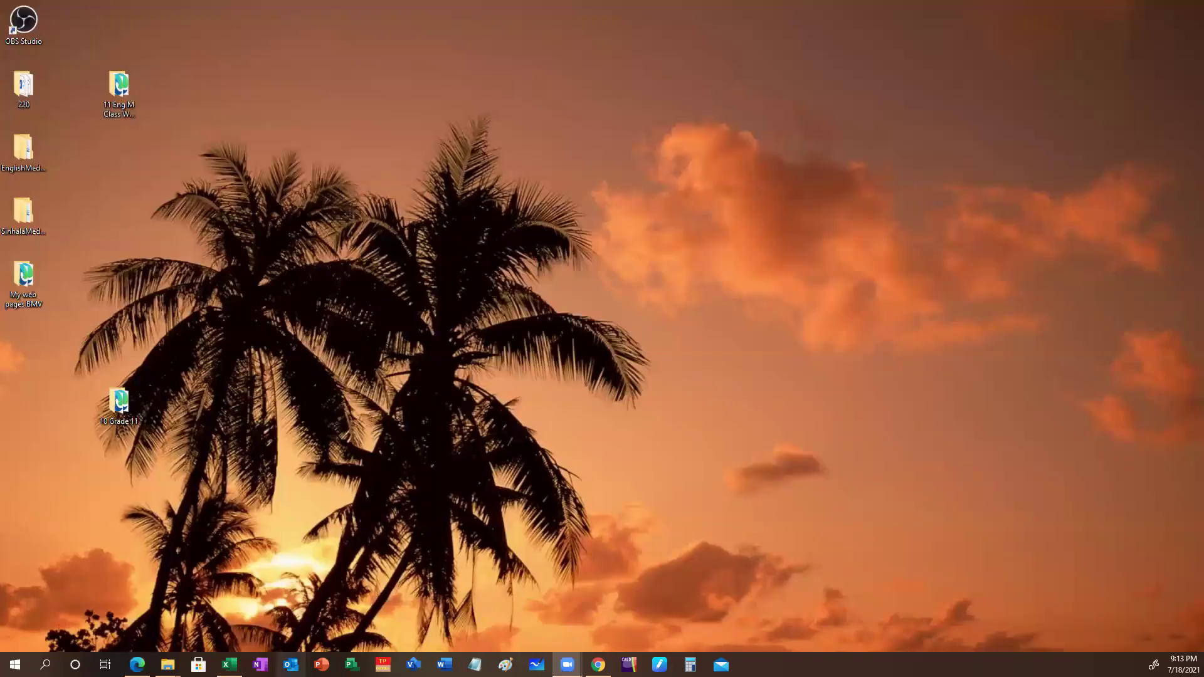
click(230, 664)
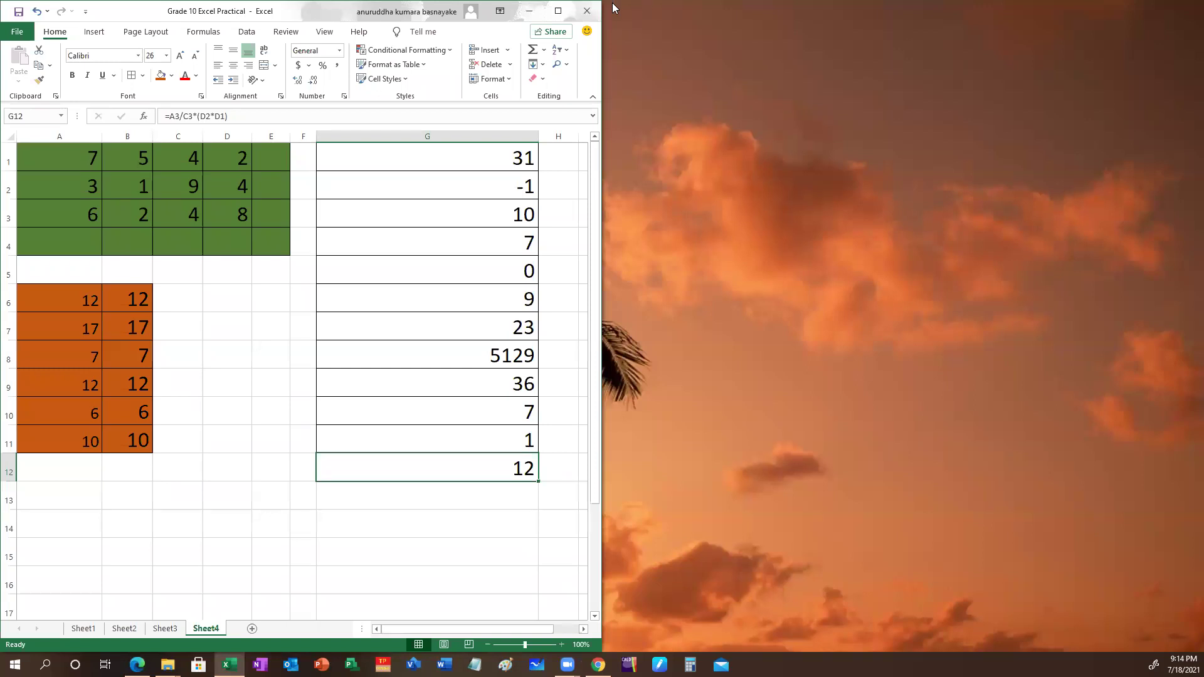
click(557, 10)
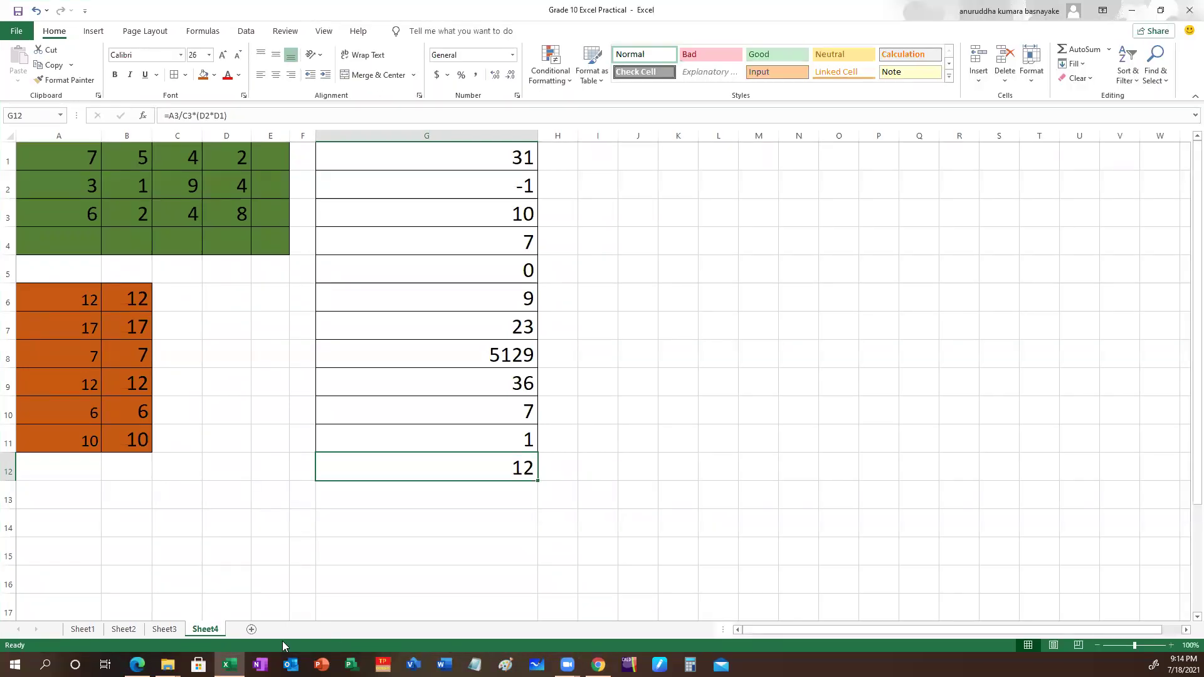
click(251, 630)
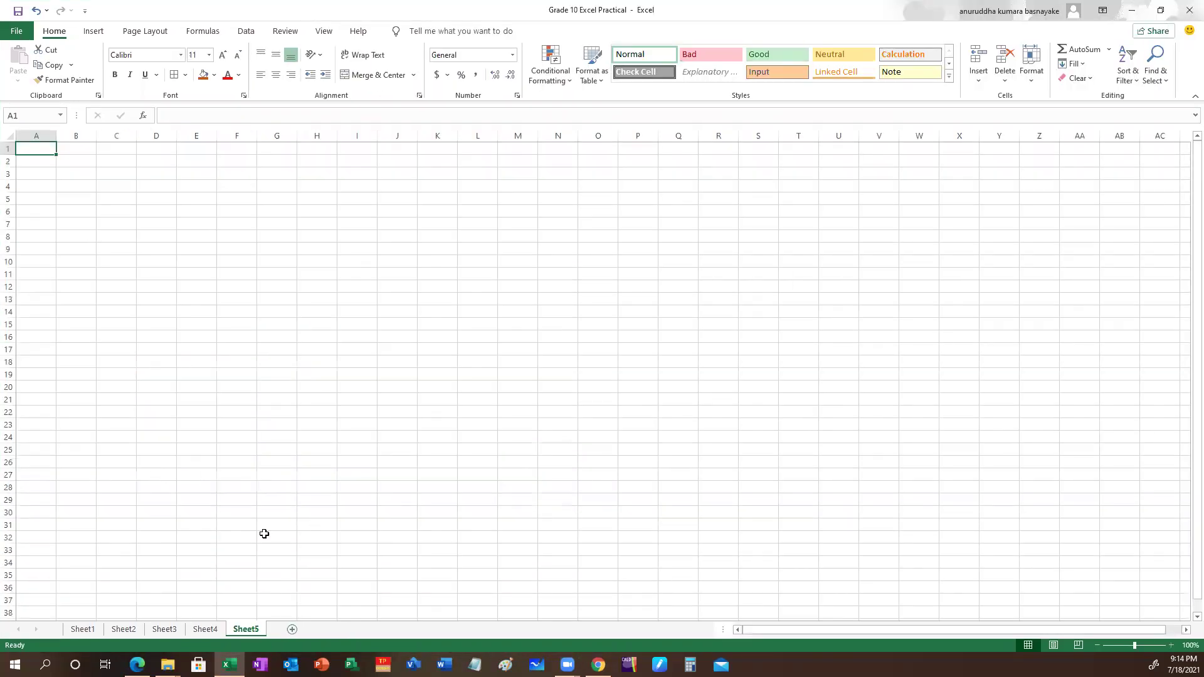
Format A1:H14 on the new sheet as a grid with all borders and font size 28, and widen columns A through H
drag(38, 150, 322, 315)
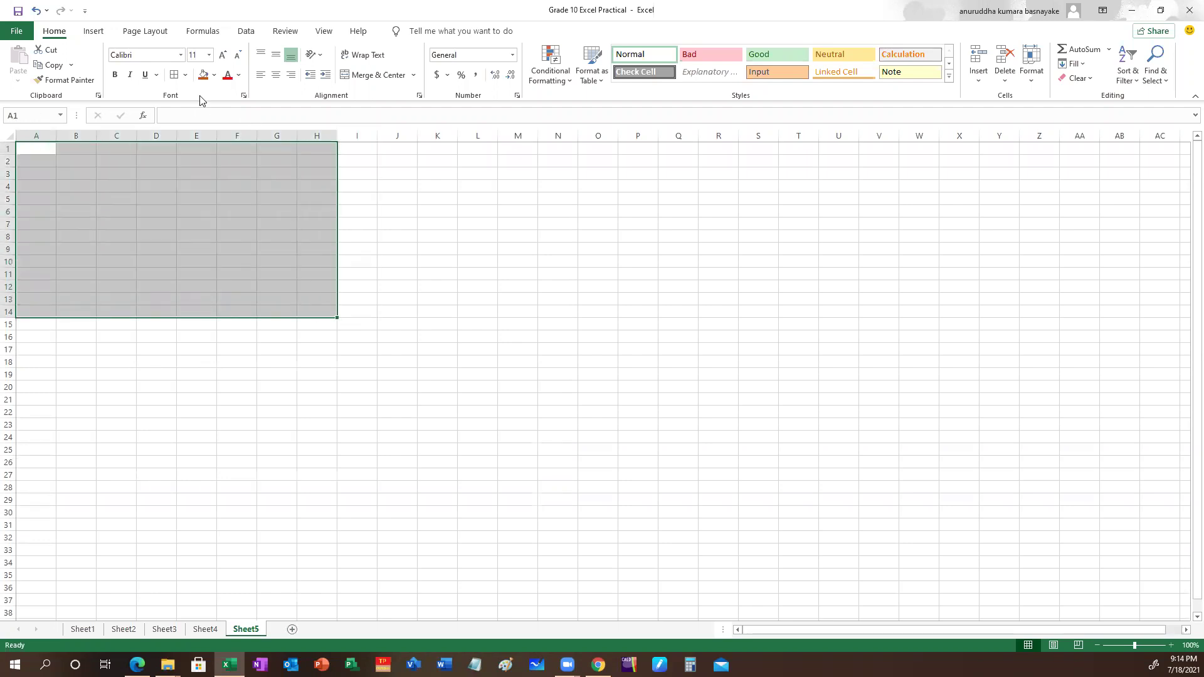
click(172, 76)
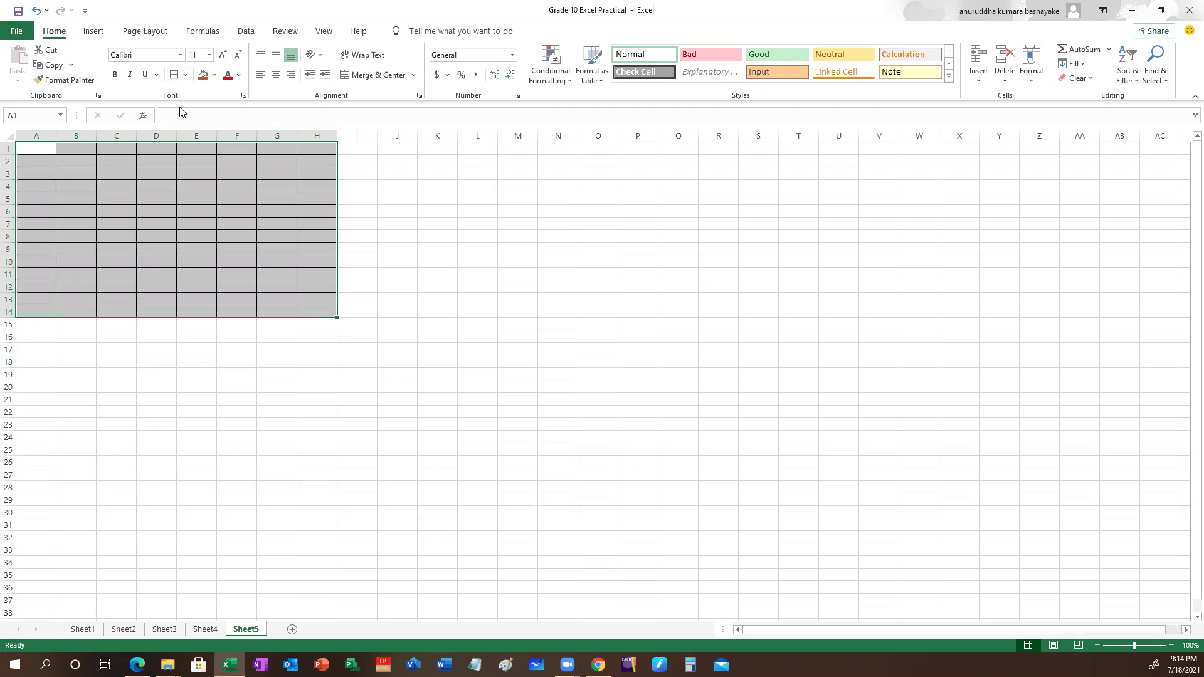
click(211, 61)
key(Escape)
text(28)
key(Return)
click(548, 430)
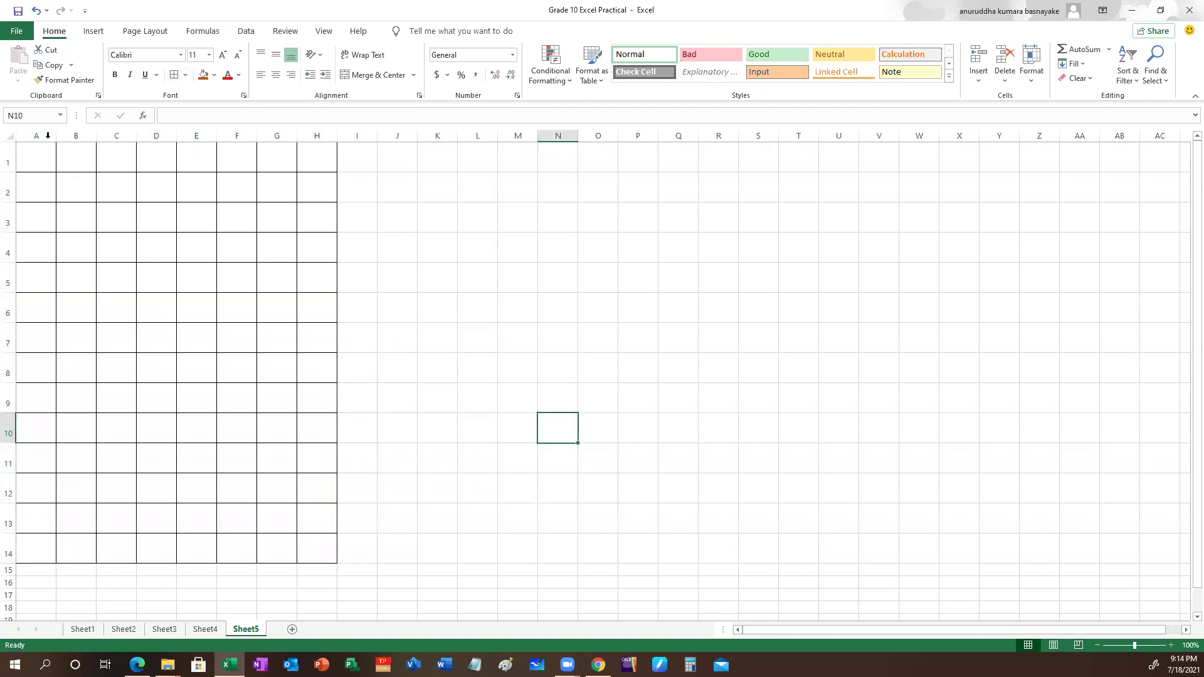
drag(56, 135, 683, 134)
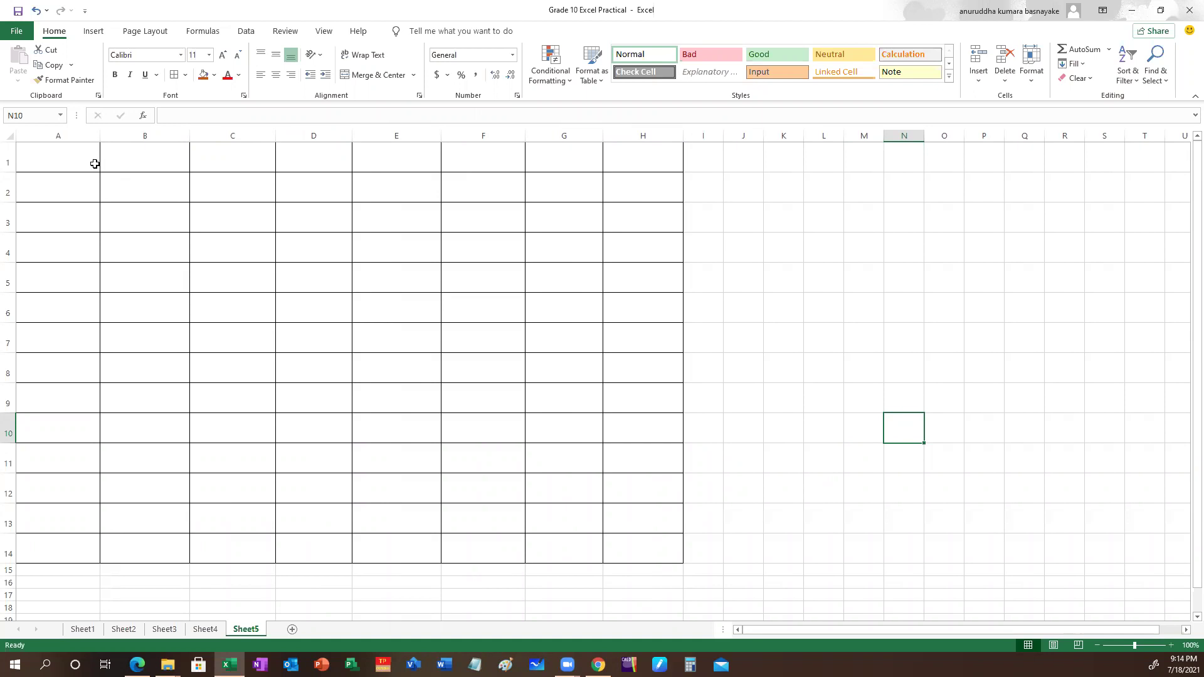
Enter three people's first names down column A, one per cell from A2 to A4
click(58, 189)
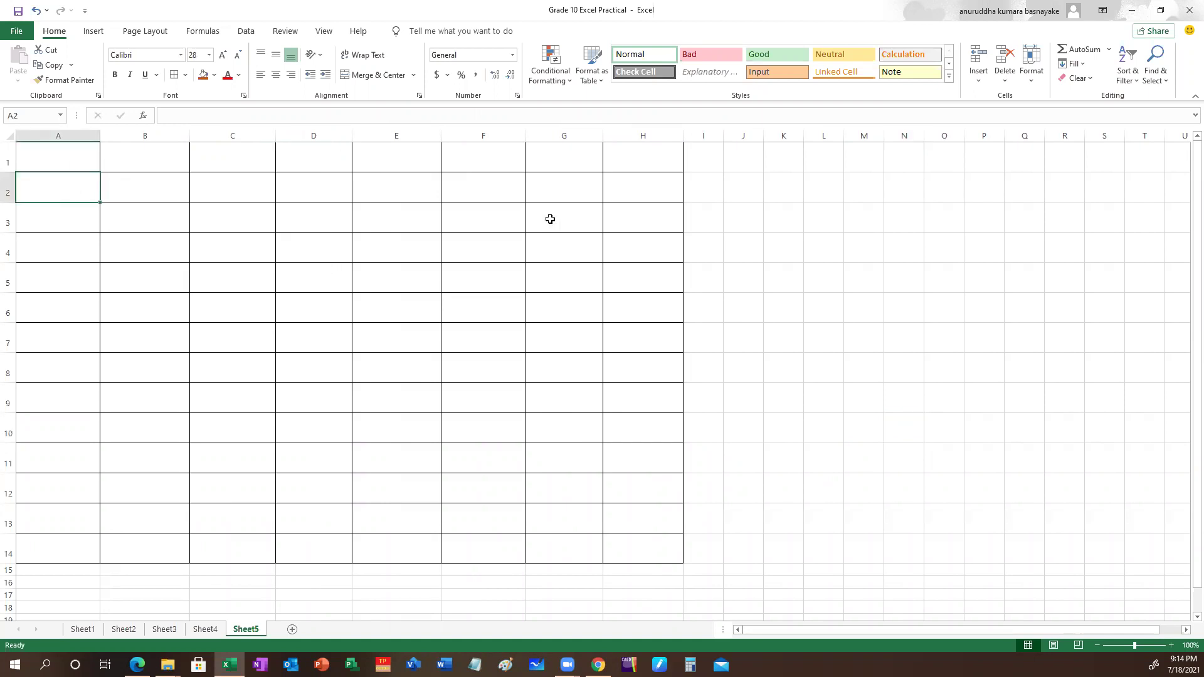
text(bAN)
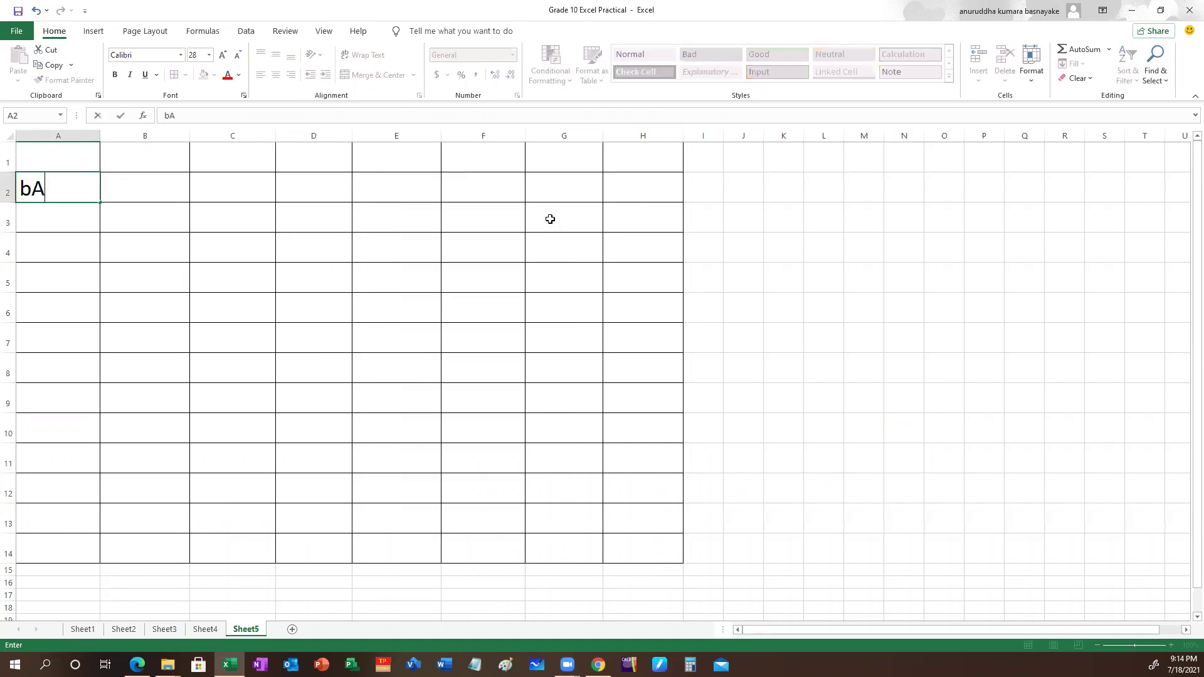
key(BackSpace)
key(BackSpace)
key(BackSpace)
text(Bandara)
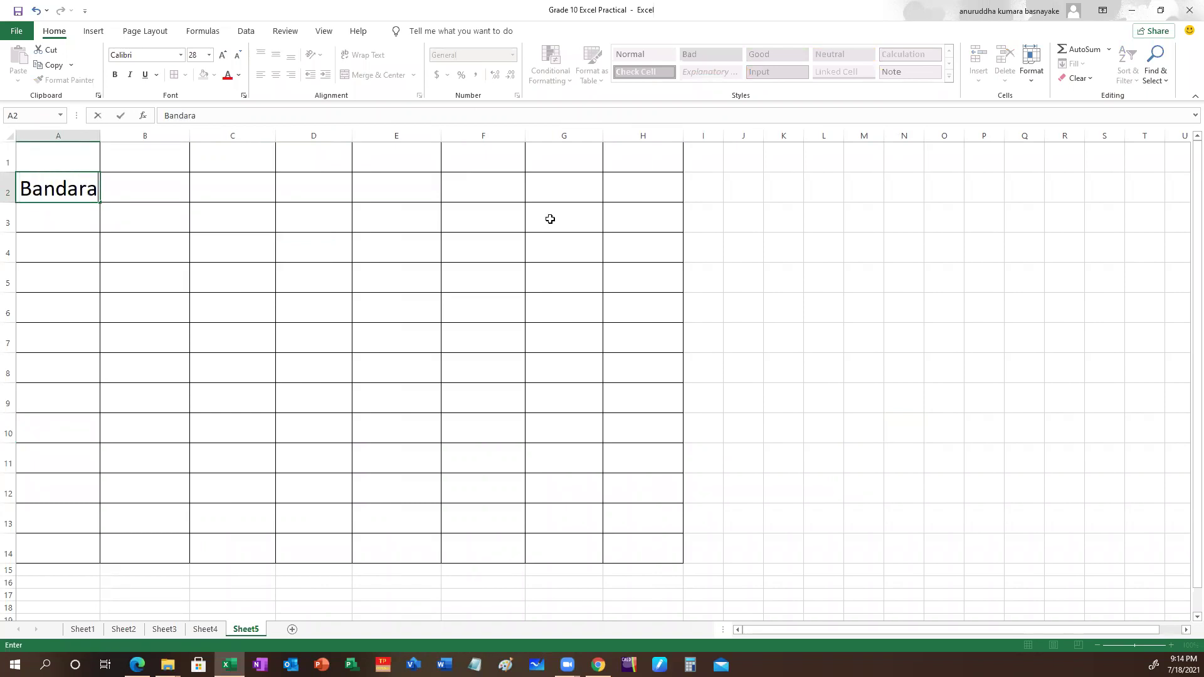
key(Return)
text(Sarath)
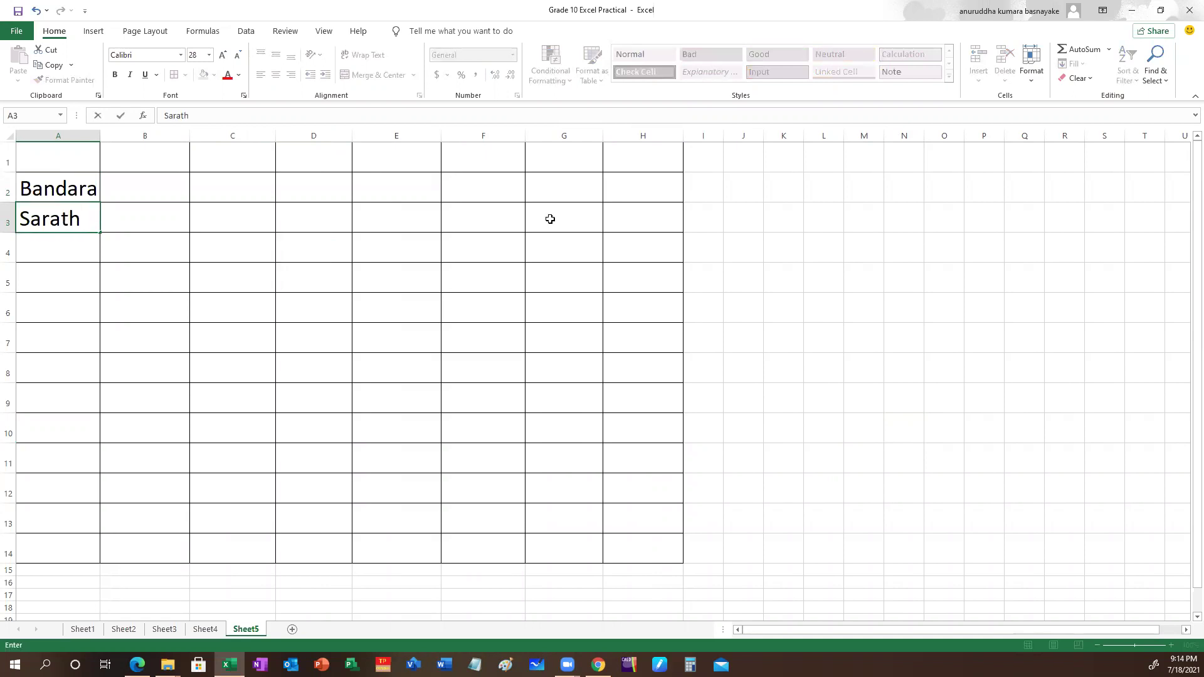
key(Return)
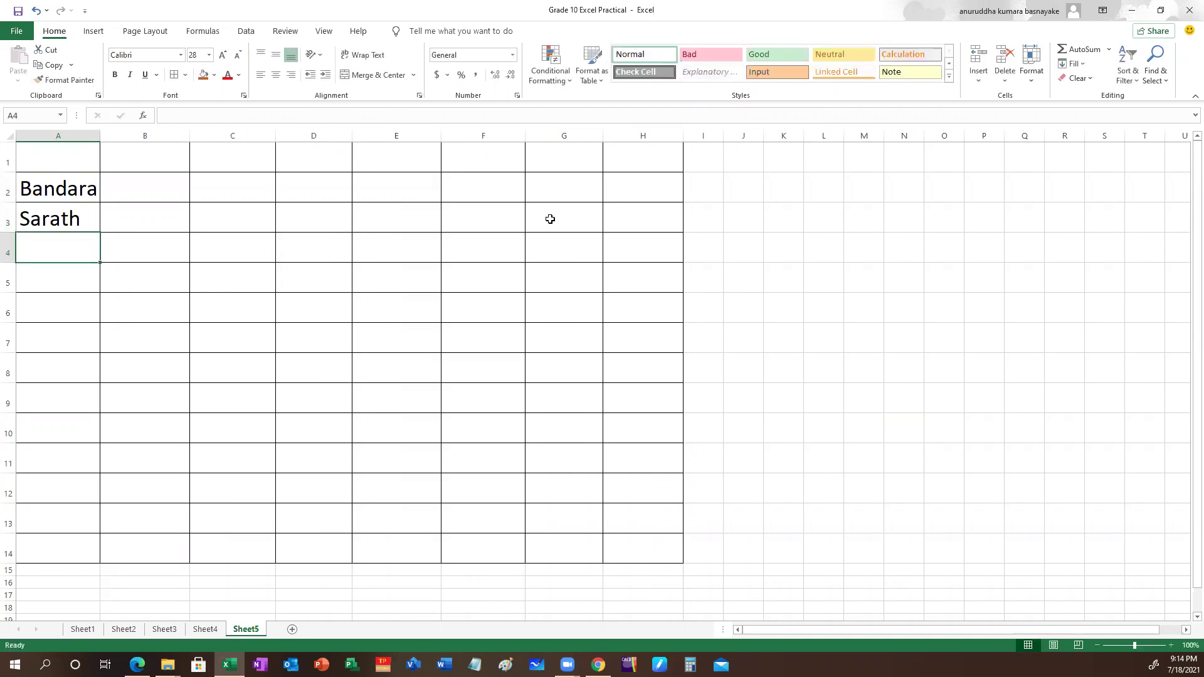
text(Jagath)
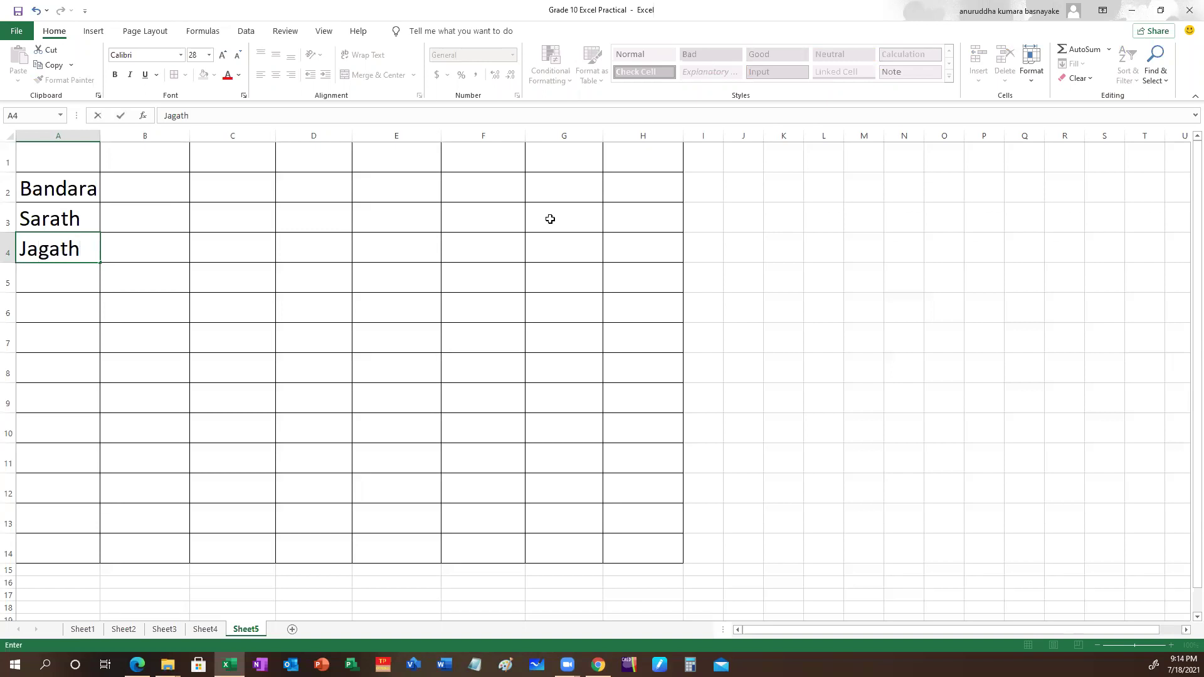
Enter three more student first names in cells A5 to A7, continuing the list in column A
key(Return)
text(Nimal)
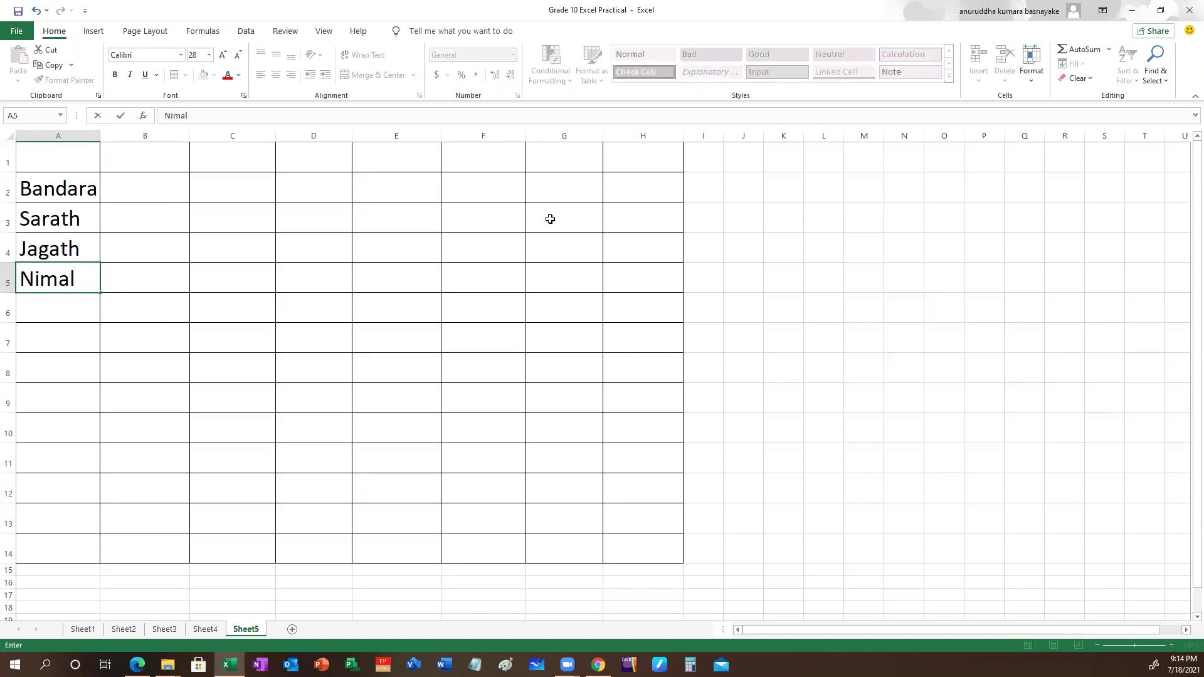
key(Return)
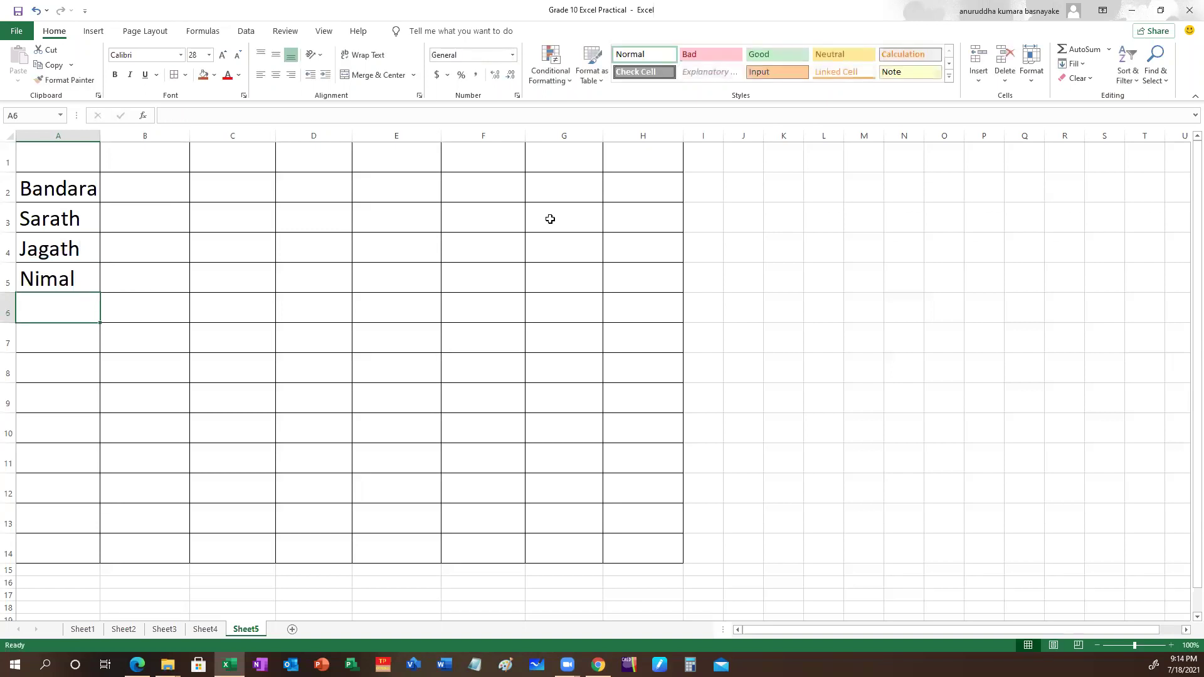
text(Wasantha)
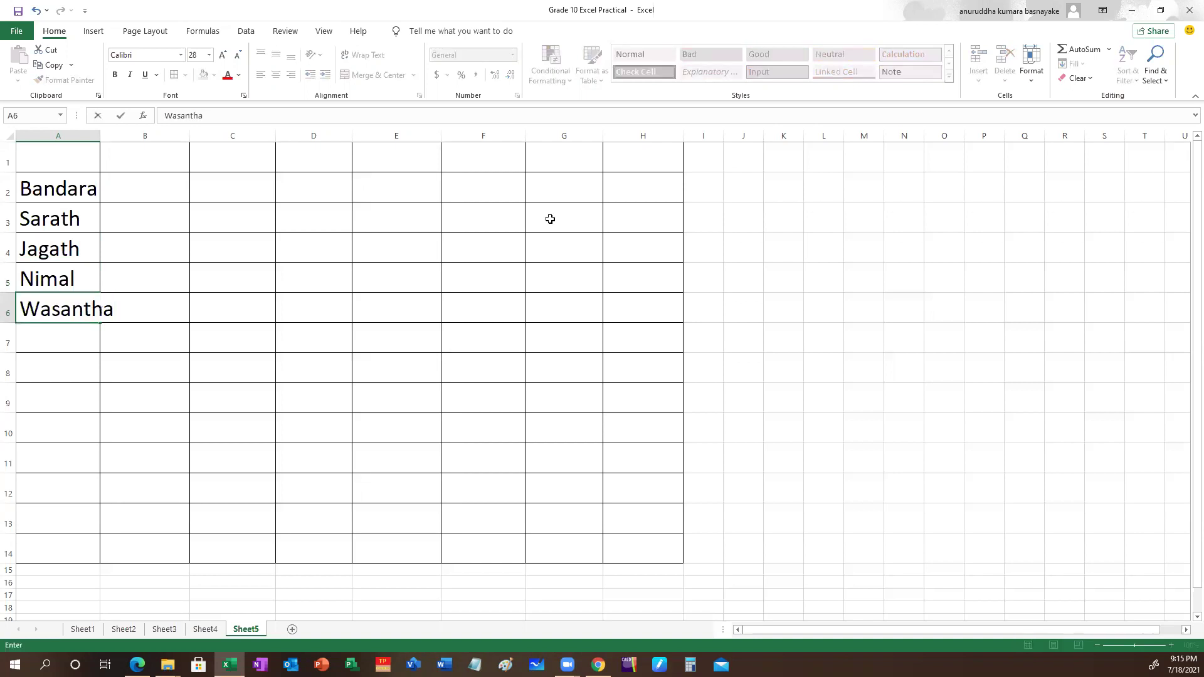
key(Return)
text(Gamini)
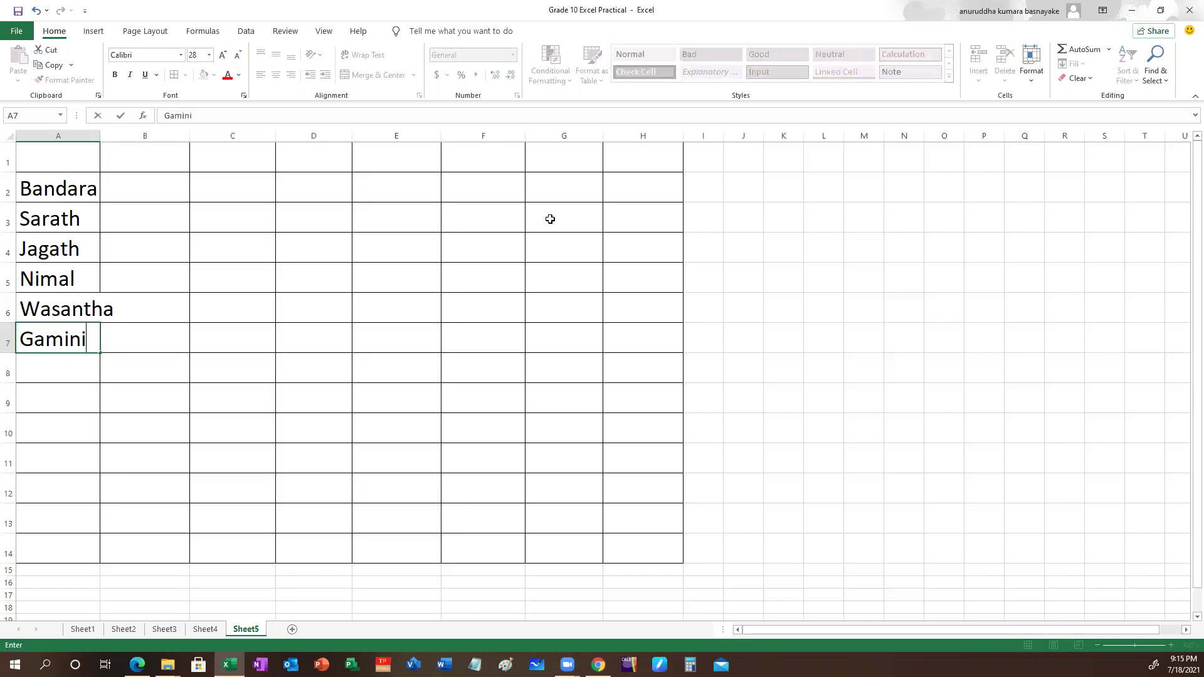
Add three further student first names in cells A8 to A10 and widen column A to fit the longest name
key(Return)
text(Gihan)
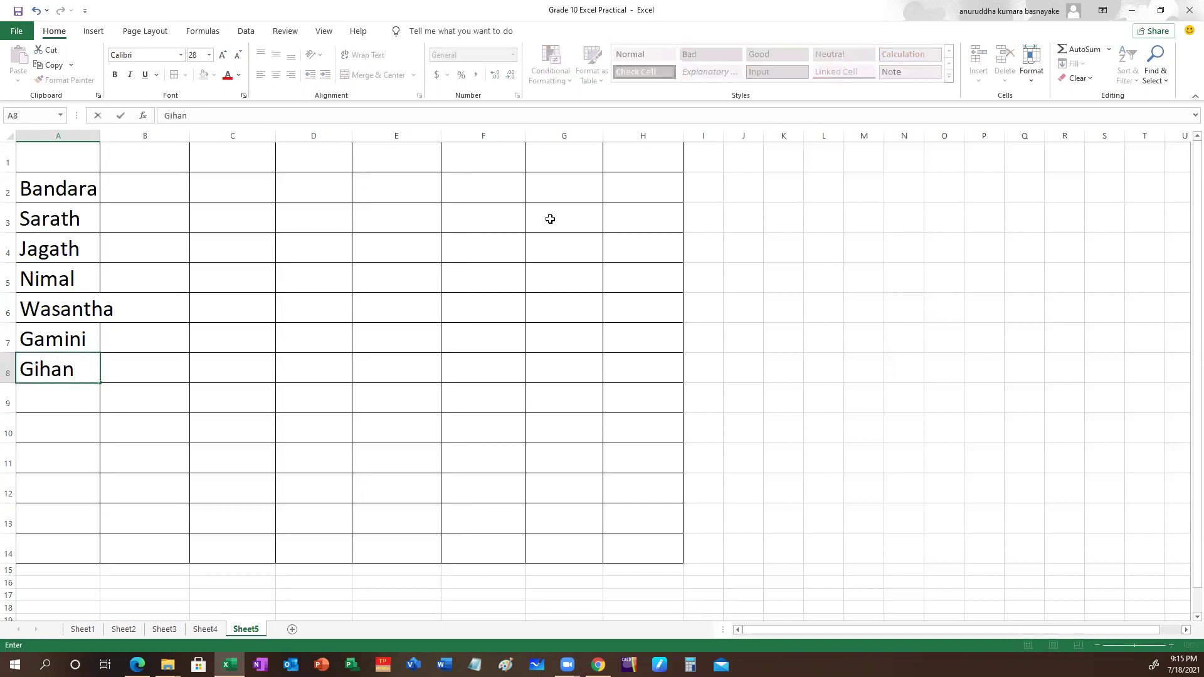
key(Return)
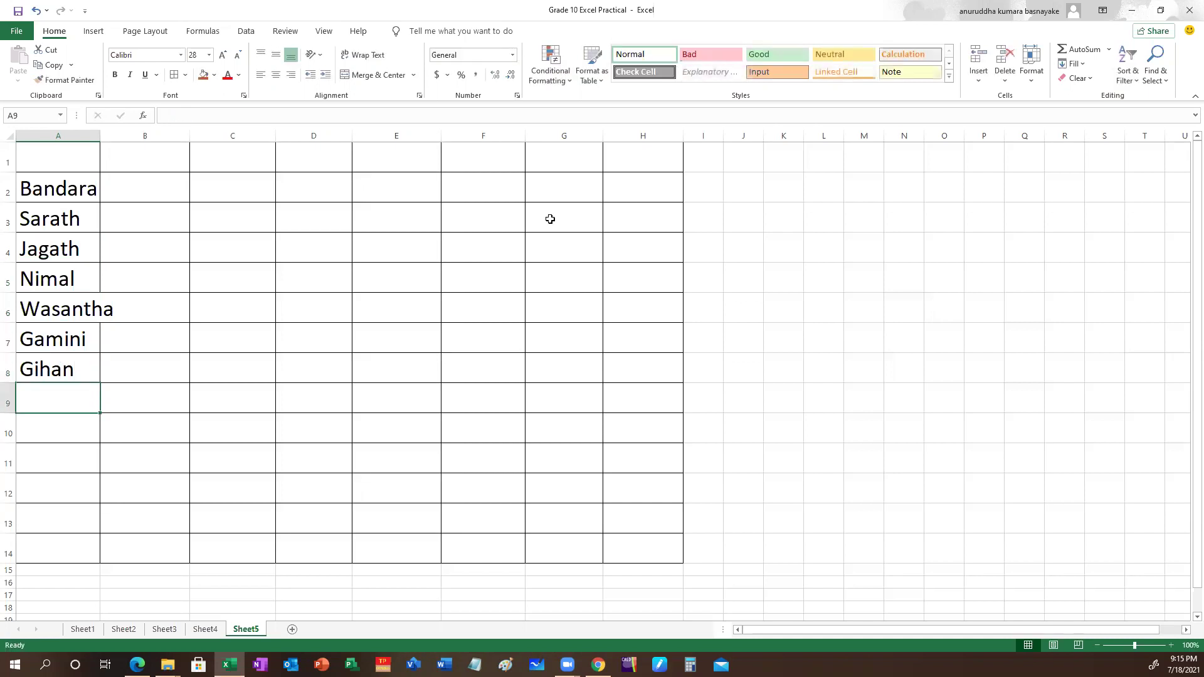
text(Nayana)
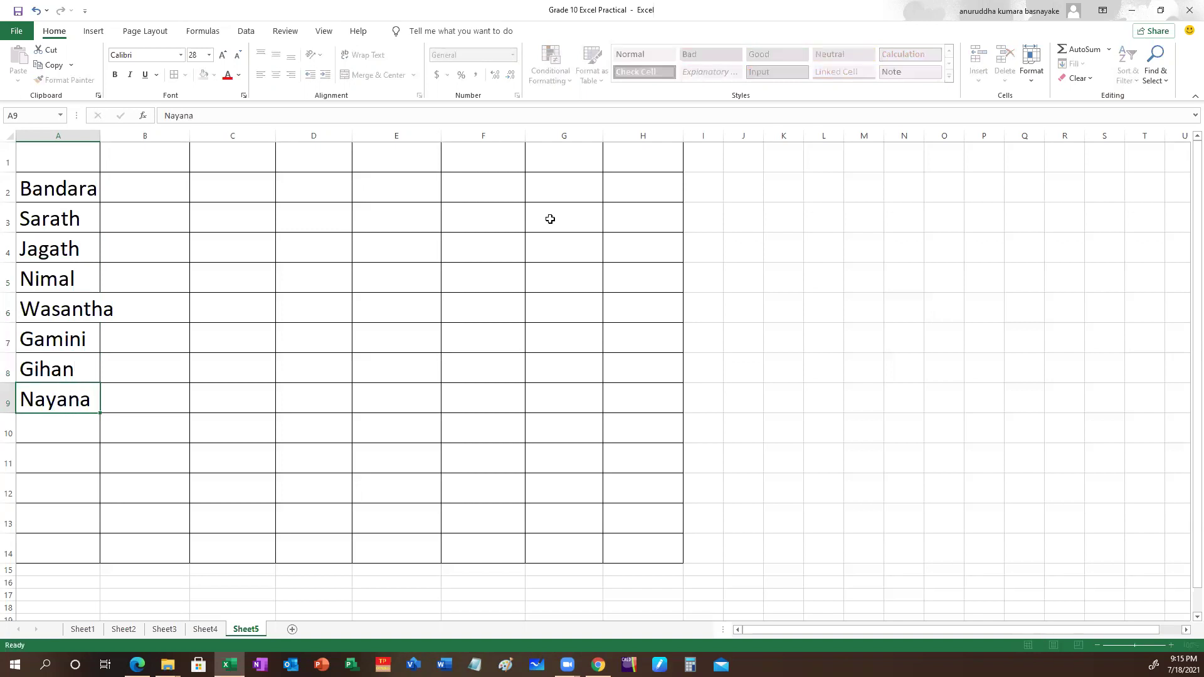
key(Return)
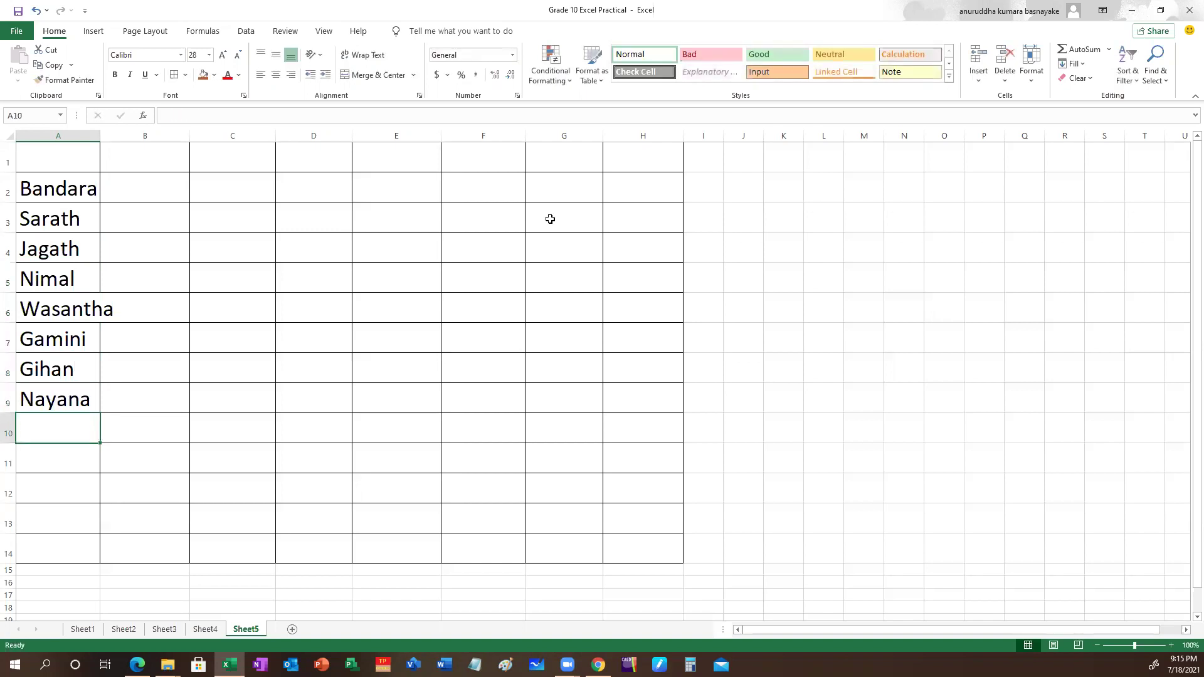
text(Neels)
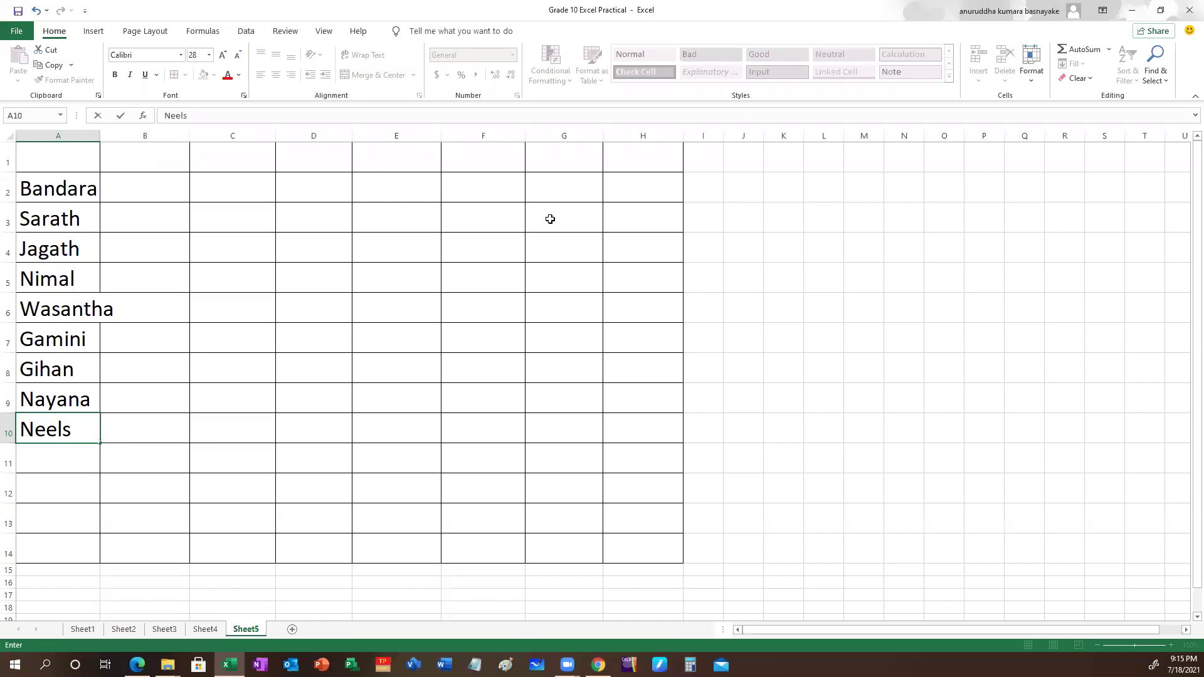
click(95, 136)
drag(99, 135, 129, 135)
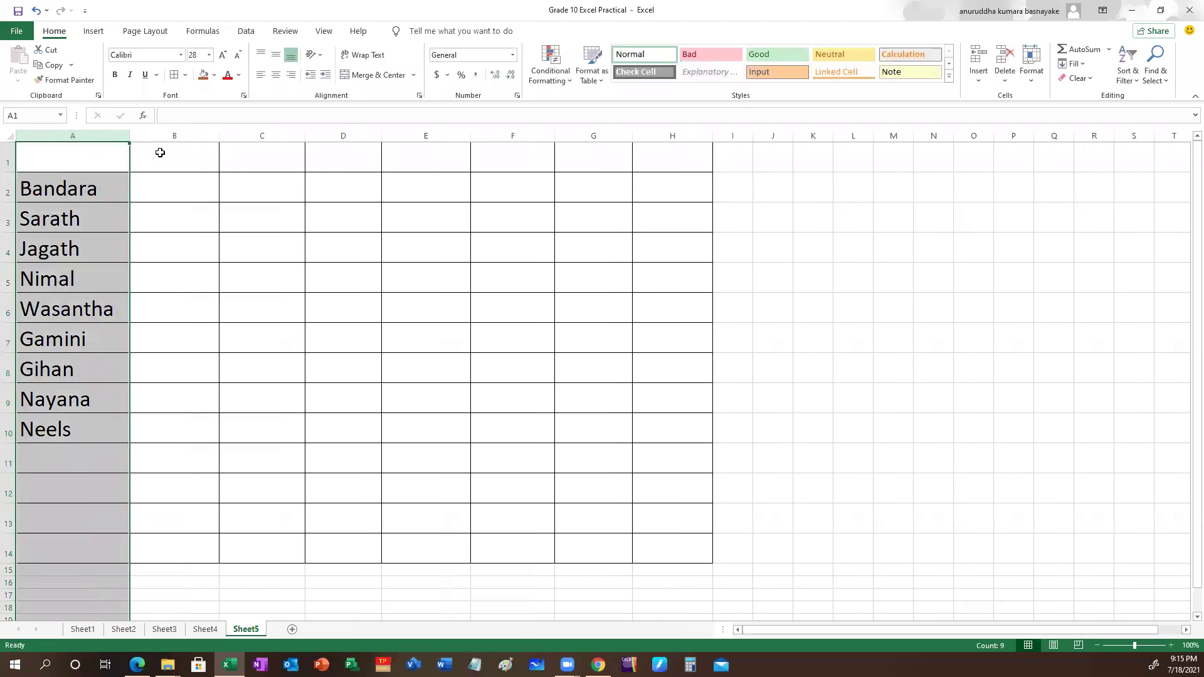
Enter the subject headings Maths in B1 and Science in C1
click(178, 158)
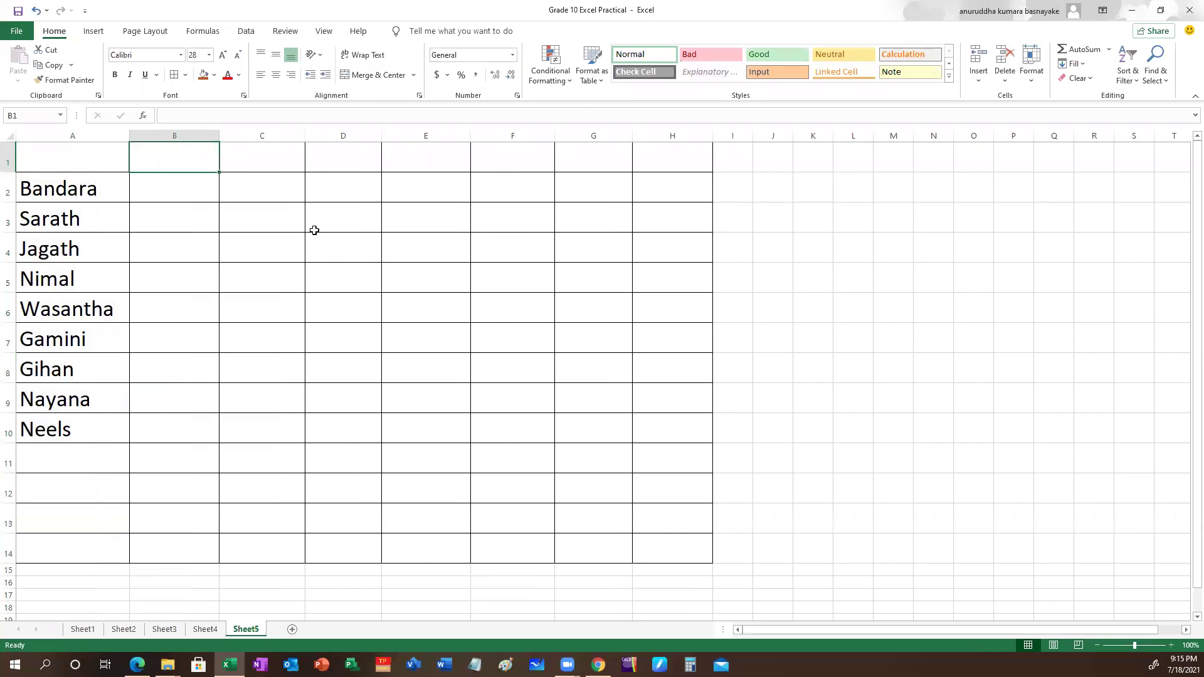
text(Maths)
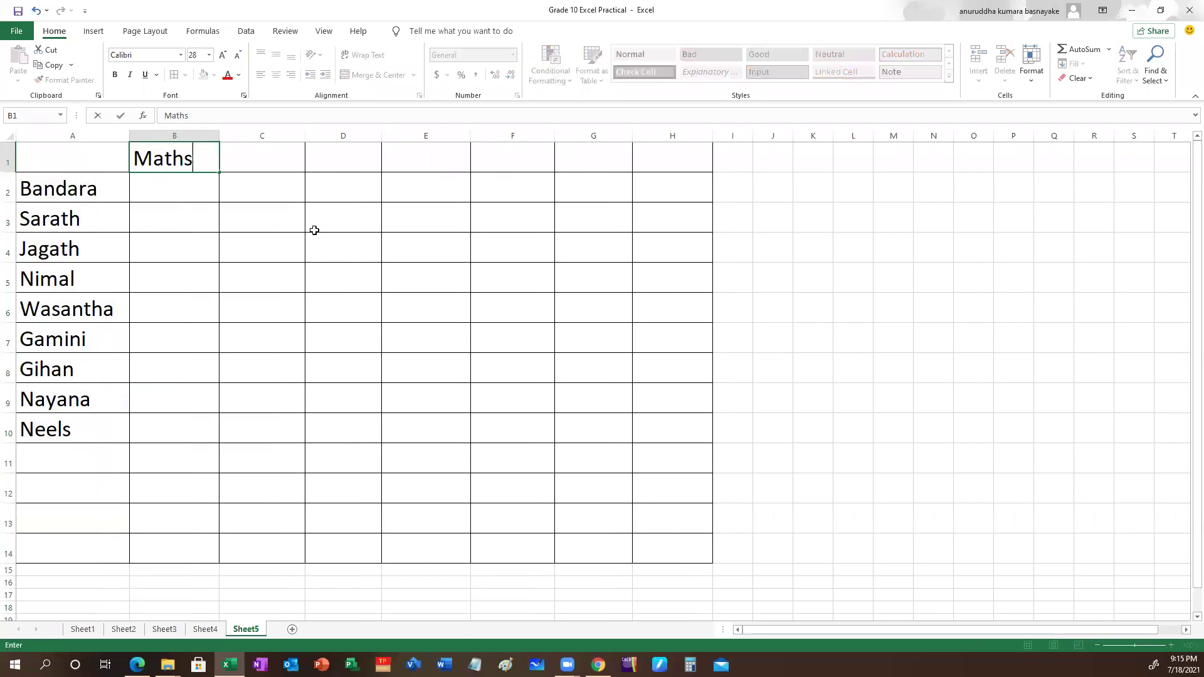
key(Tab)
text(Science)
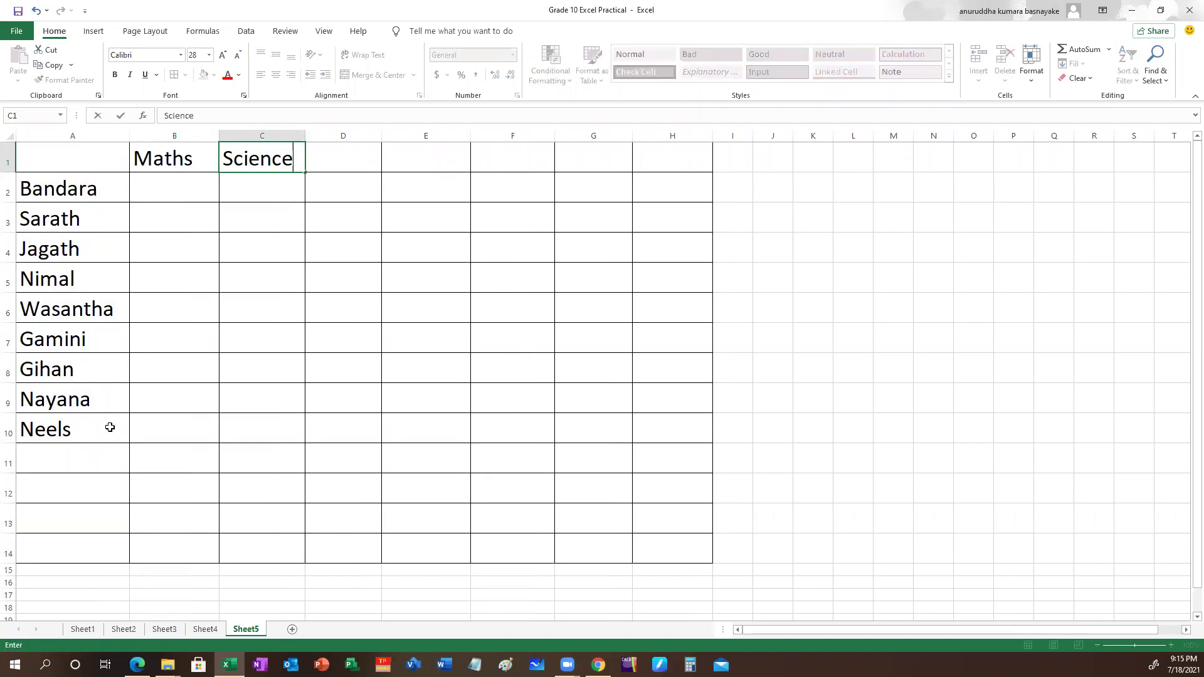
Correct the student name in A10 by replacing its final letter with "a"
double_click(88, 434)
key(BackSpace)
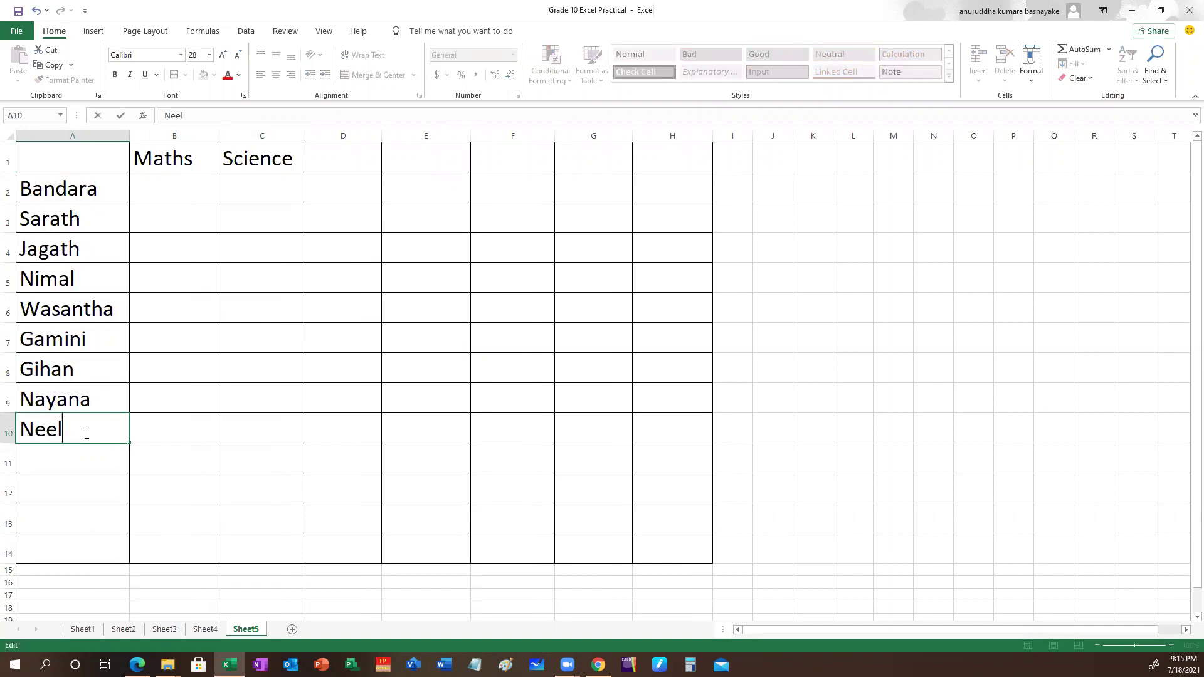
text(a)
Enter the subject headings English in D1 and Tamil in E1
click(339, 153)
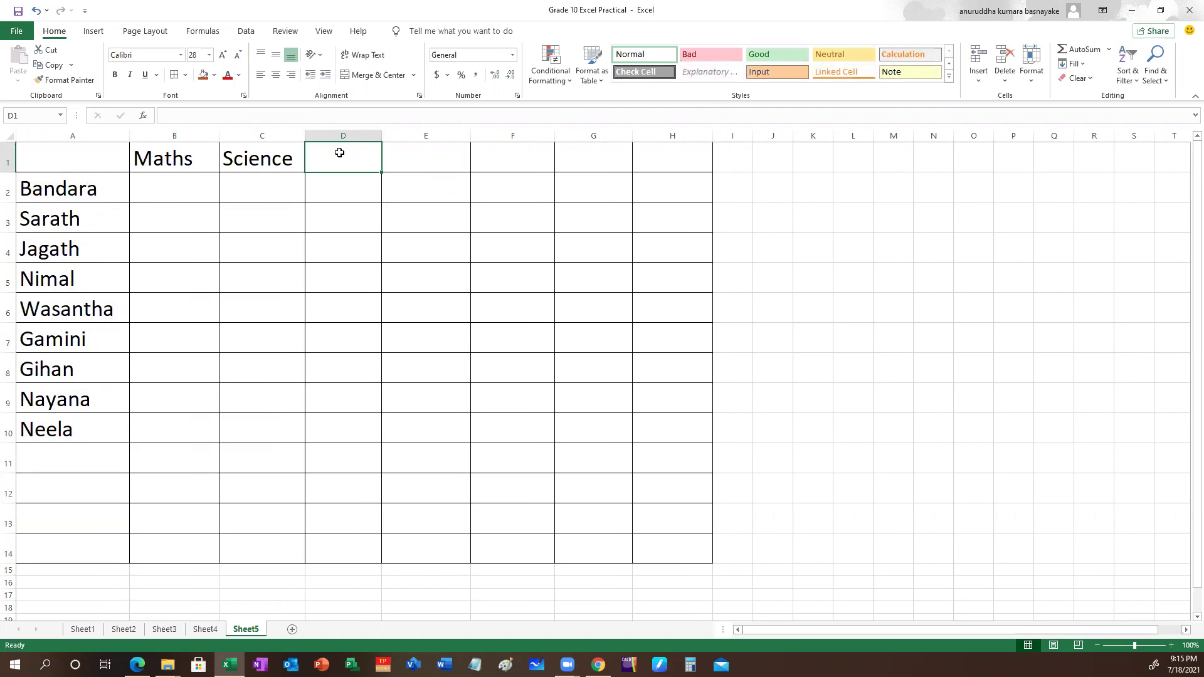
text(English)
key(Tab)
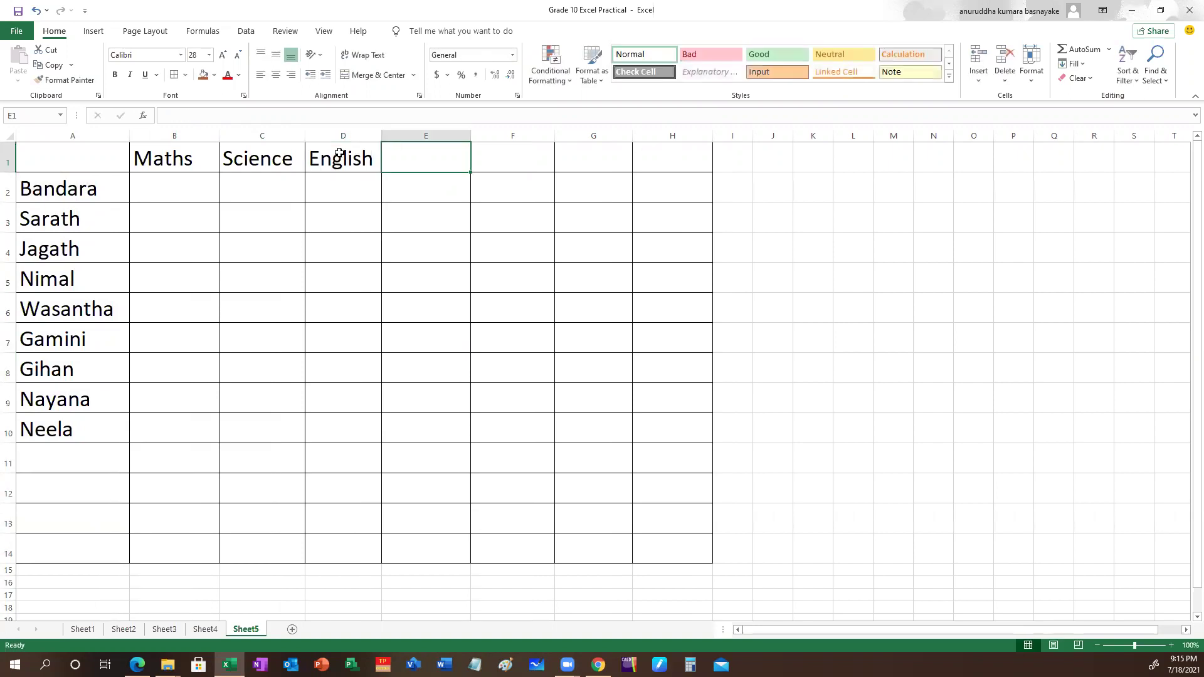
text(Tamil)
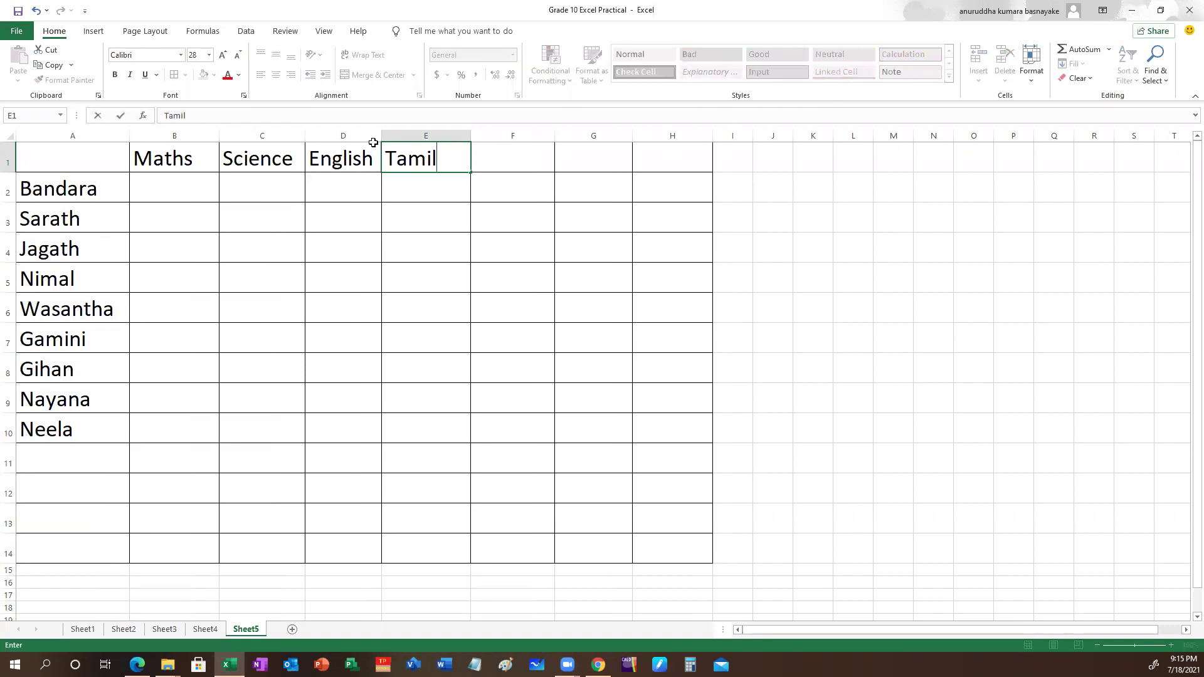
click(458, 408)
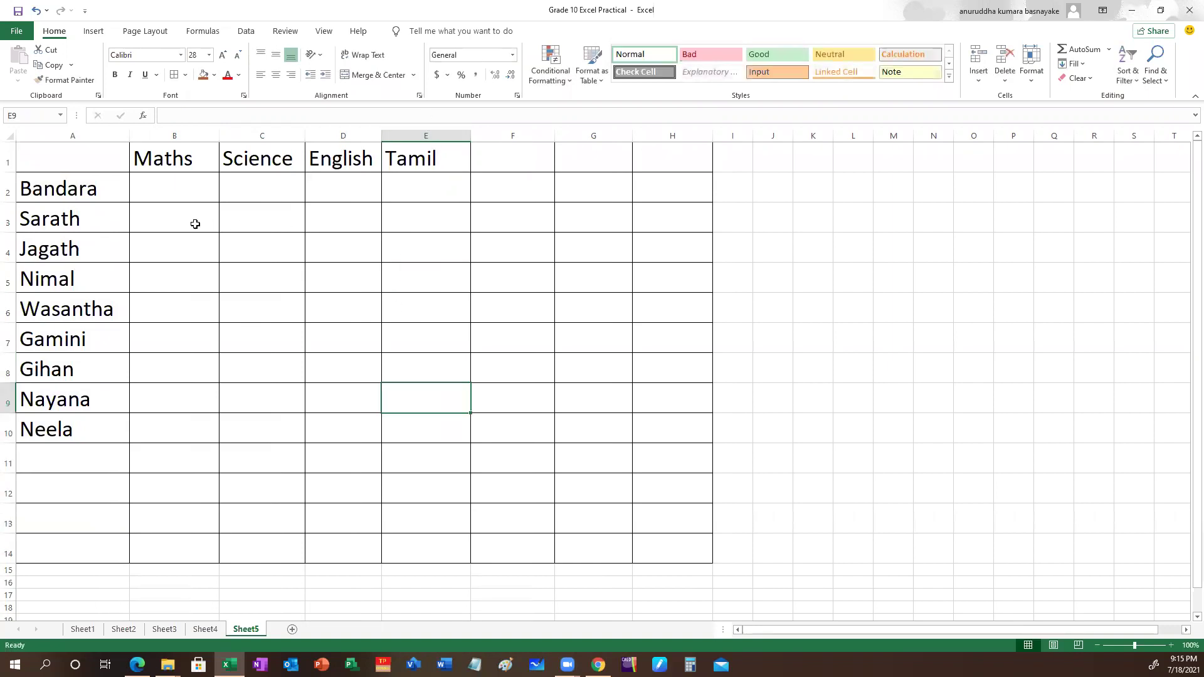
Fill in the first student's marks in row 2: Maths 45, Science 69, English 45 and Tamil 89
click(177, 189)
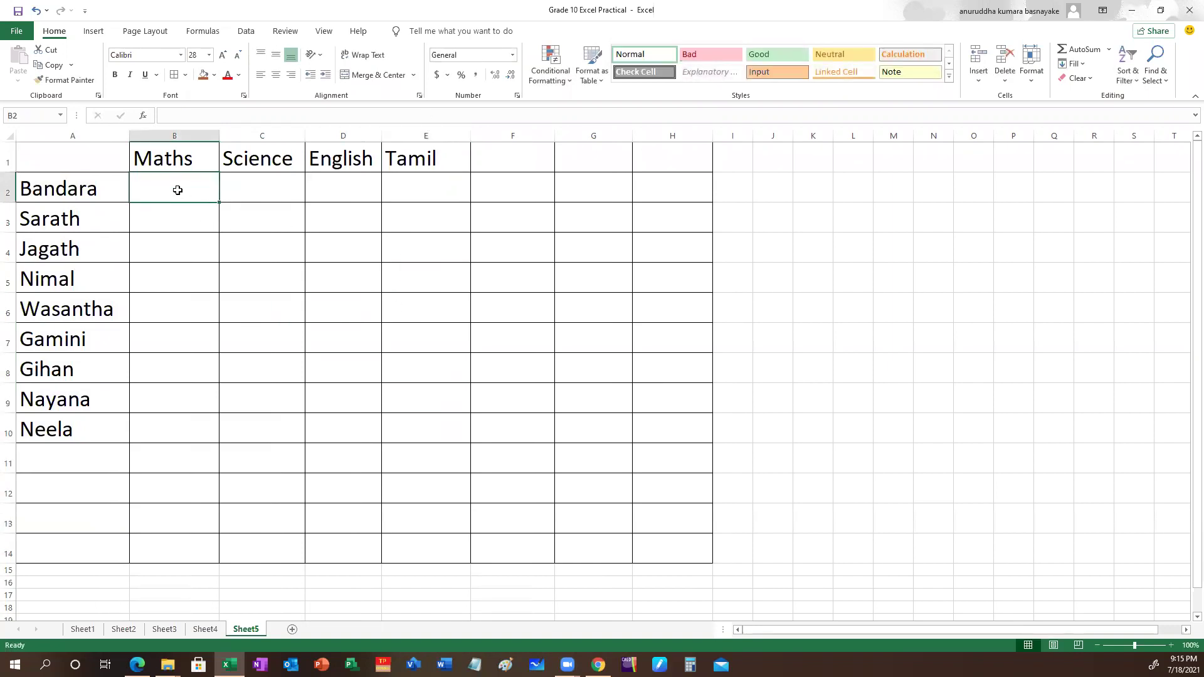
text(45)
key(Tab)
text(69)
key(Tab)
text(45)
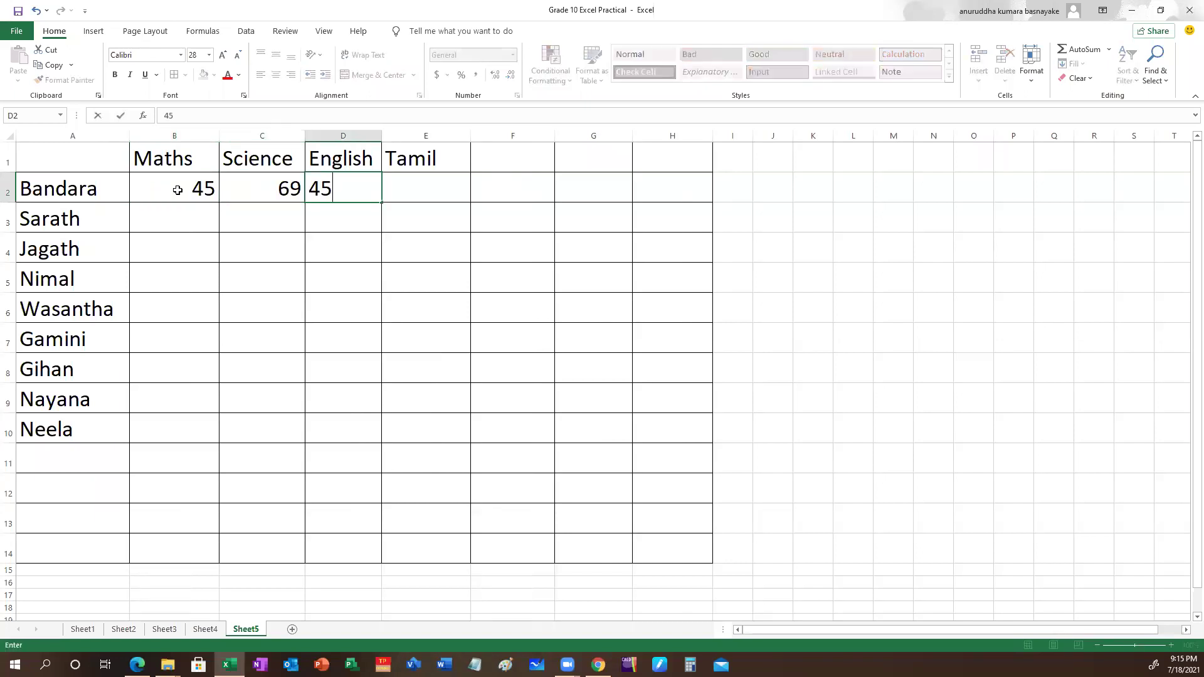
key(Tab)
text(89)
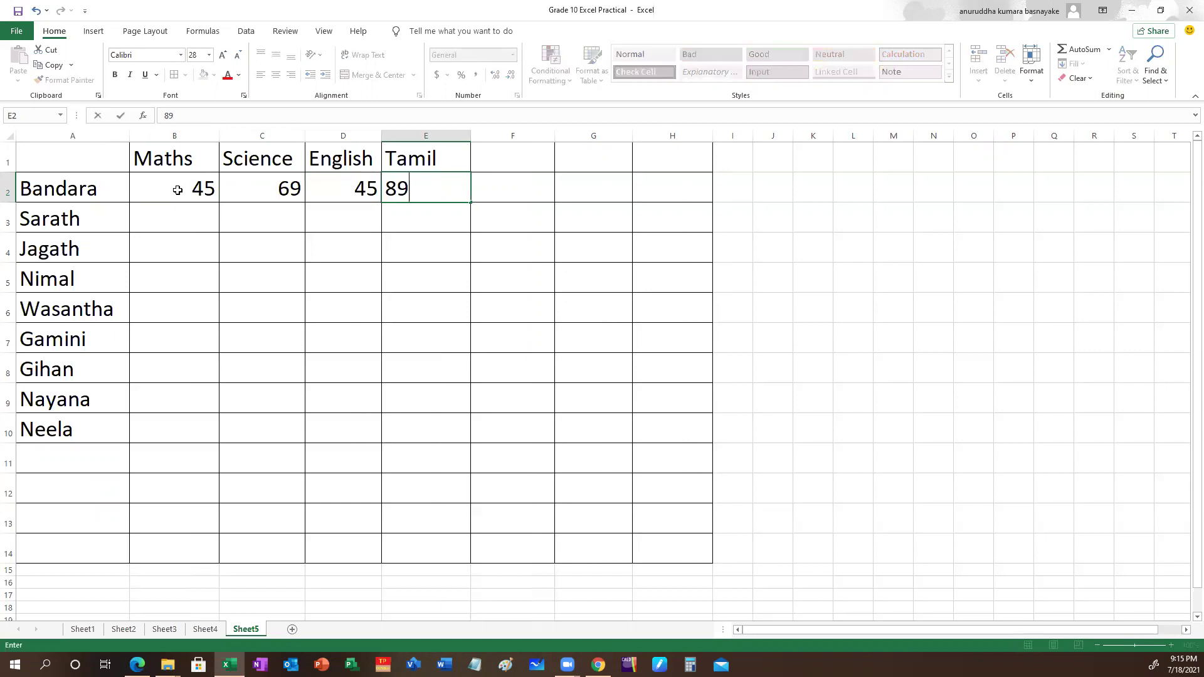
key(Return)
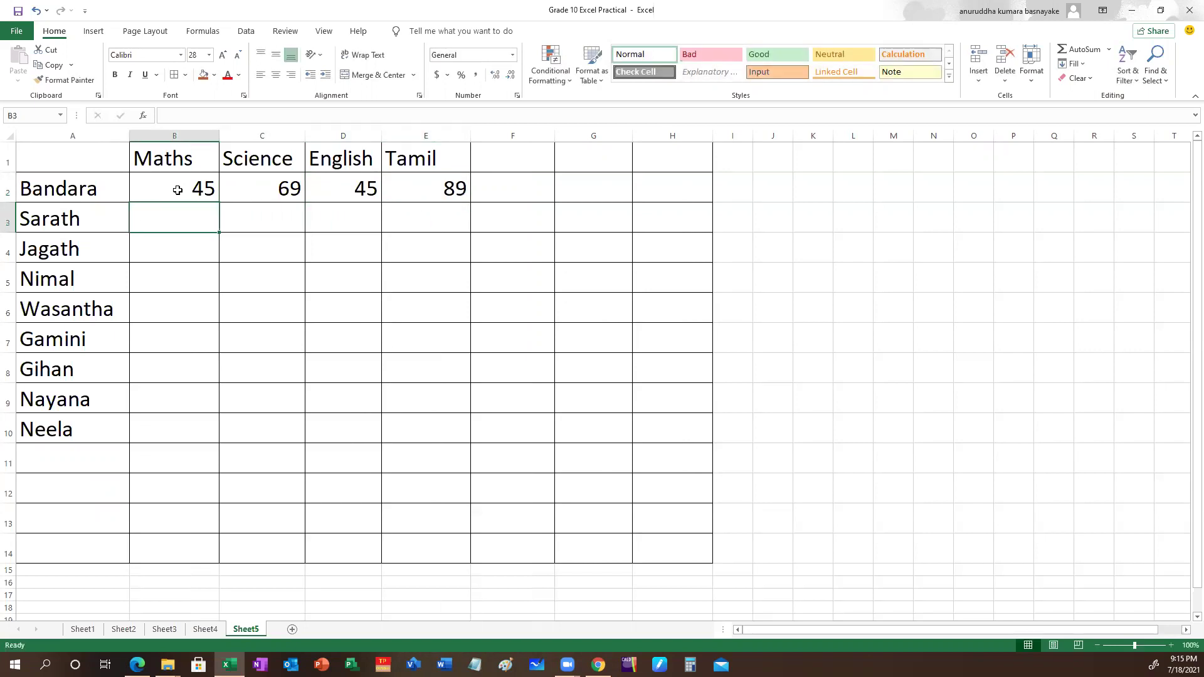
Fill in the marks in row 3: Maths 63, Science 65, English 87 and Tamil 45
text(63)
key(Tab)
text(65)
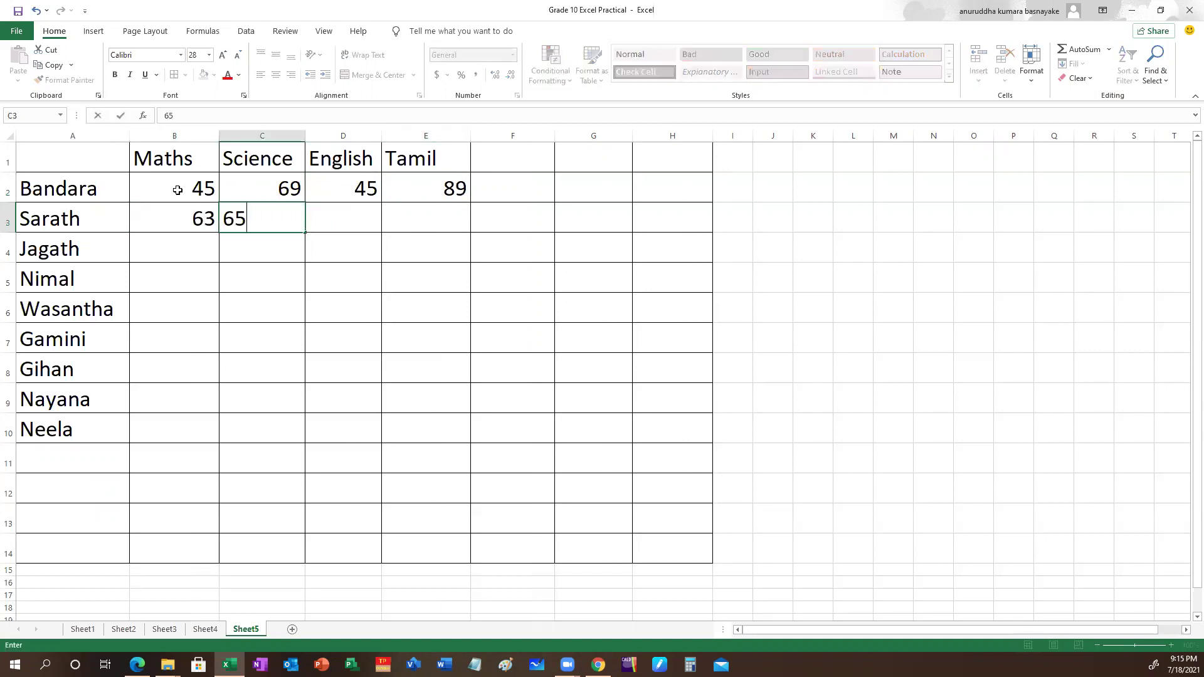
key(Tab)
text(87)
key(Tab)
text(45)
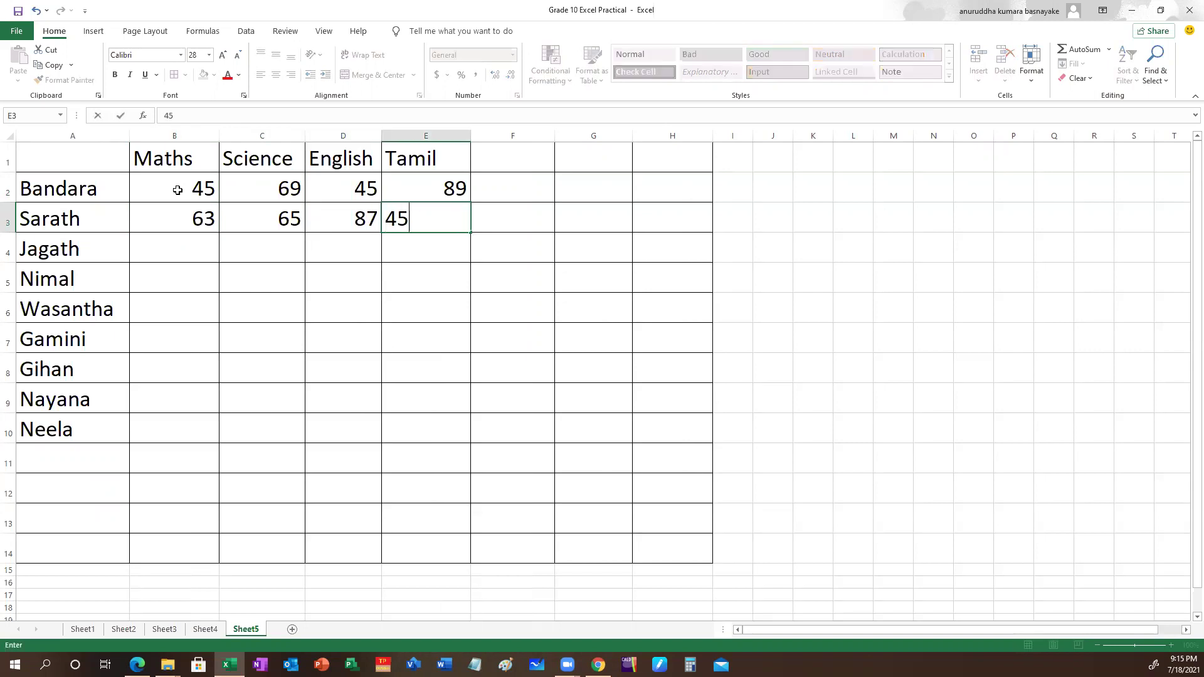
key(Return)
Fill in the marks in row 4: Maths 60, Science 15, English 48 and Tamil 25
text(60)
key(Tab)
text(15)
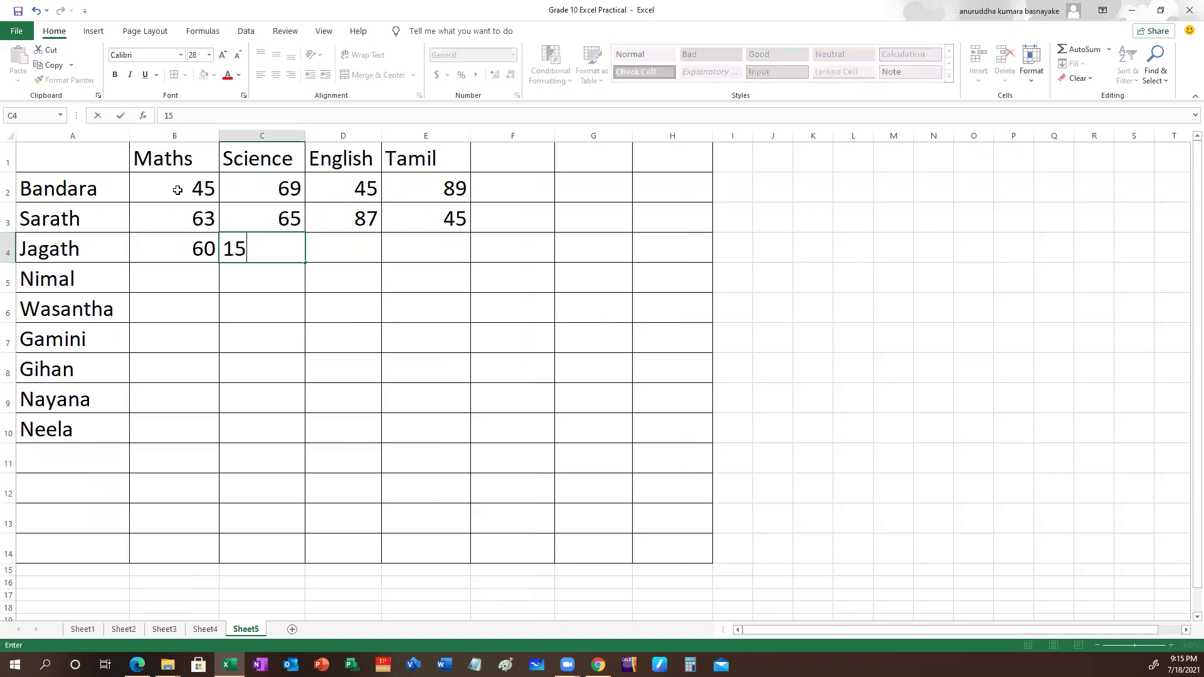
key(Tab)
text(48)
key(Tab)
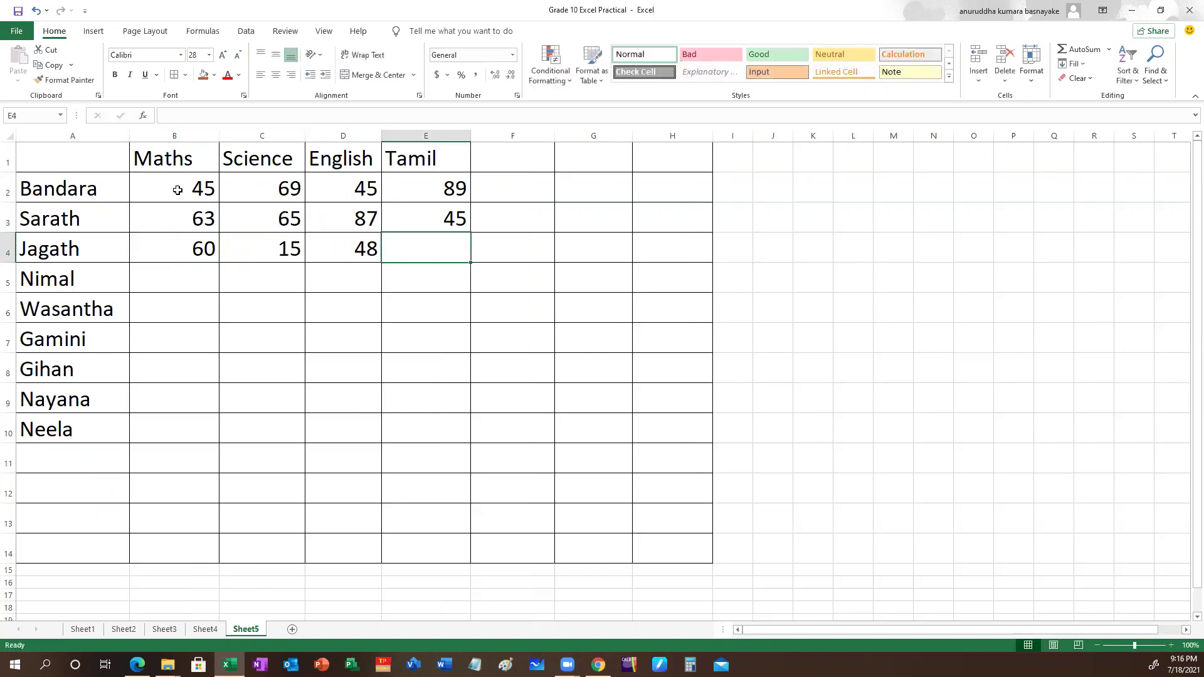
text(25)
key(Down)
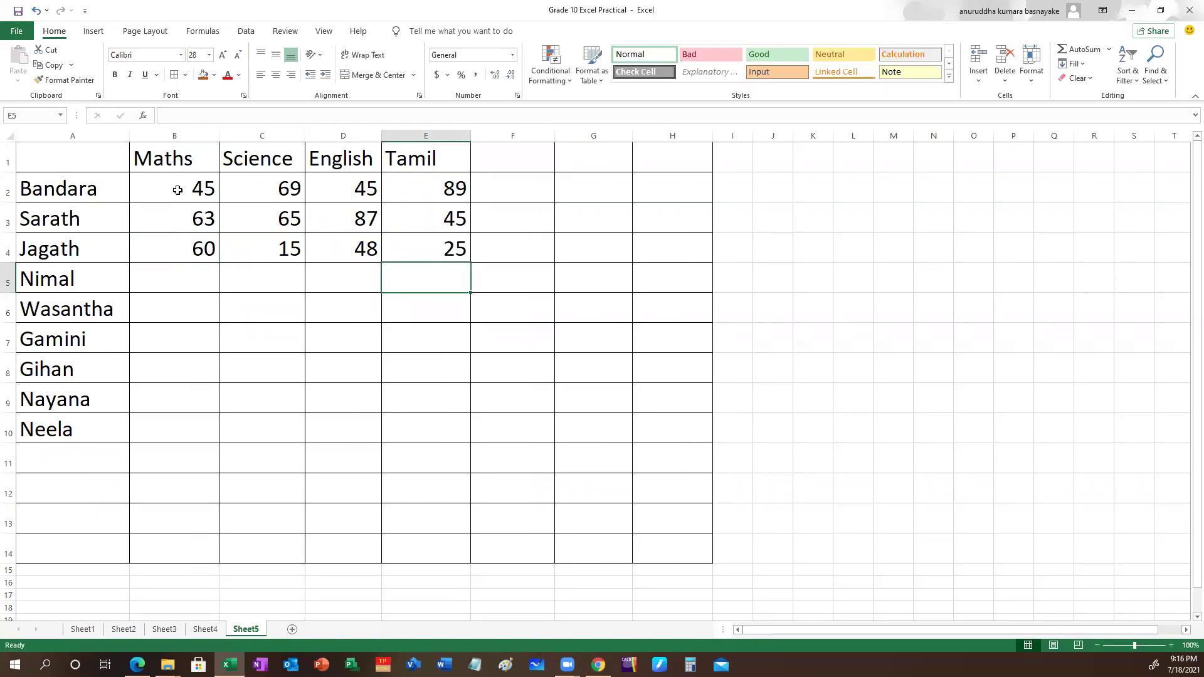
Fill in the marks in row 5: Maths 90, Science 98, English 65 and Tamil 78
key(Left)
key(Left)
key(Left)
text(90)
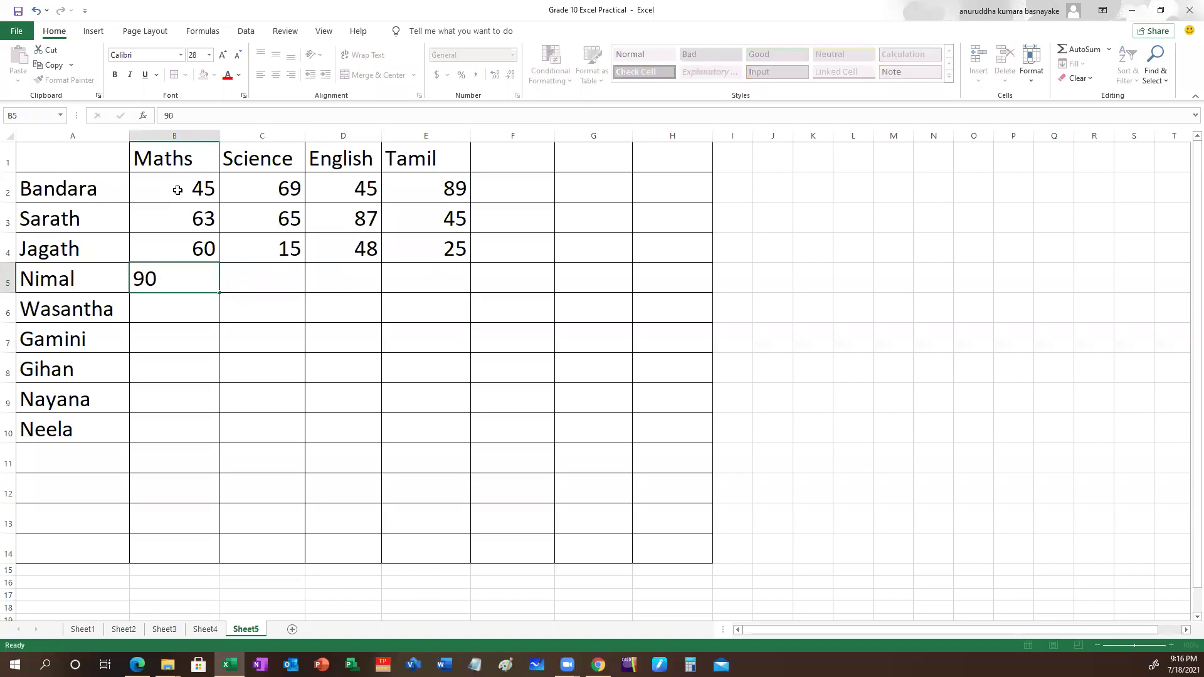
key(Tab)
text(98)
key(Tab)
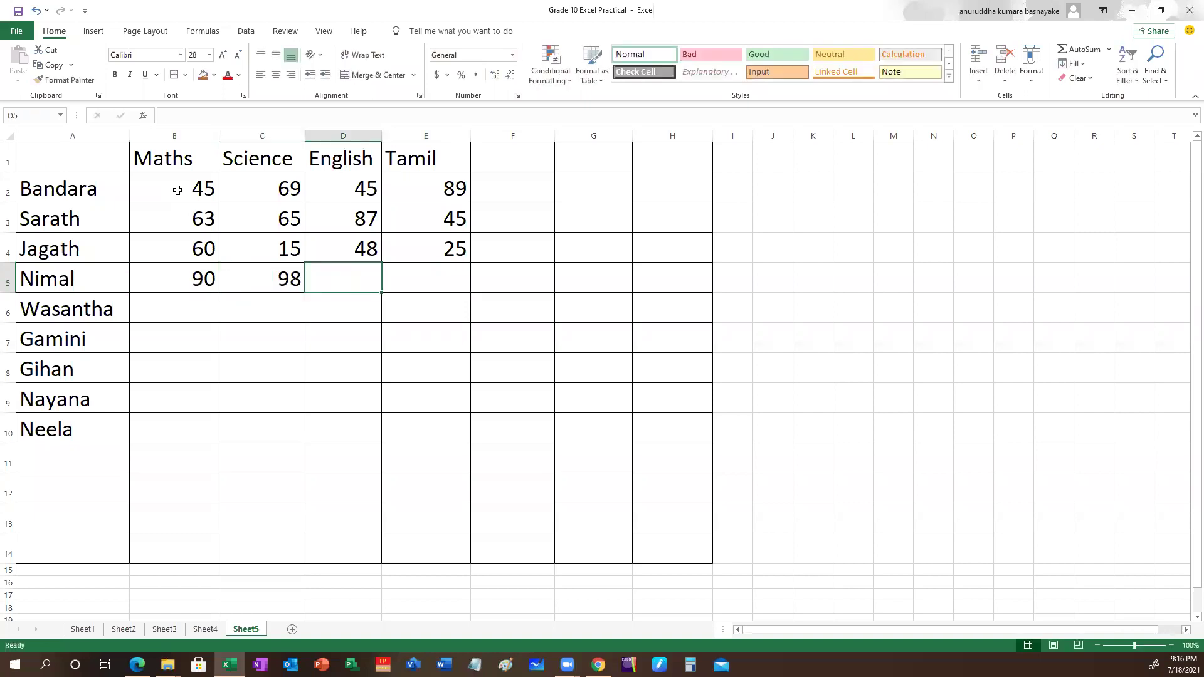
text(65)
key(Tab)
text(78)
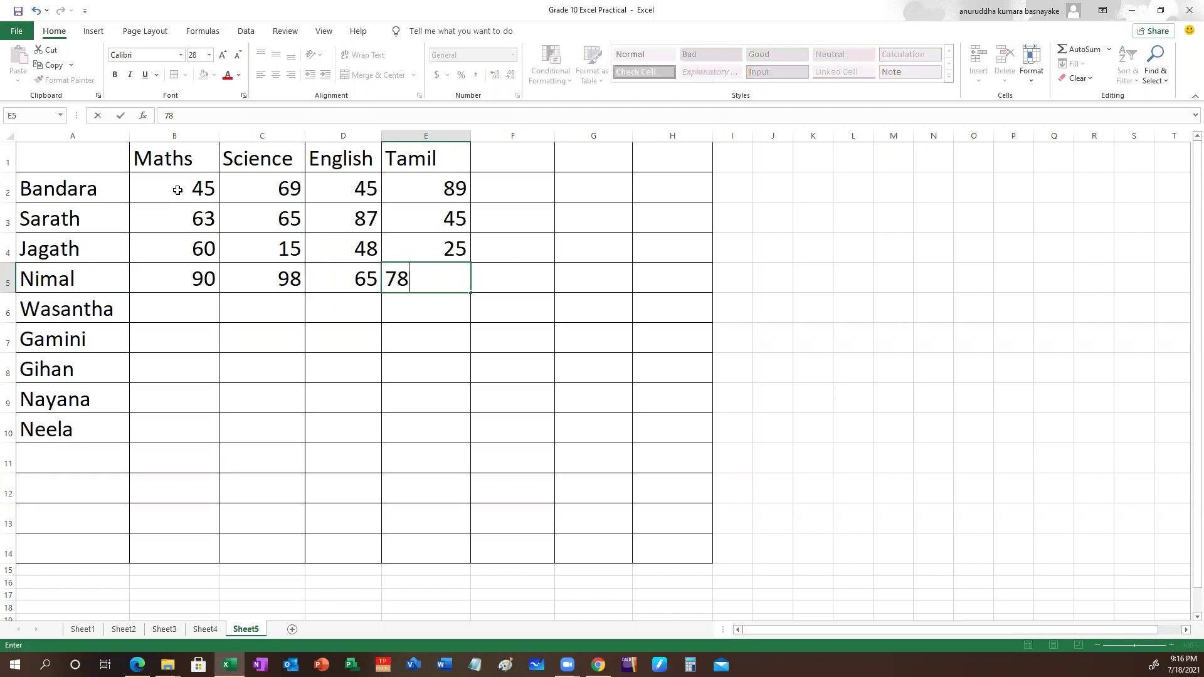
key(Return)
Fill in the marks in row 6: Maths 25, Science 36, English 78 and Tamil 45
key(Left)
key(Left)
key(Left)
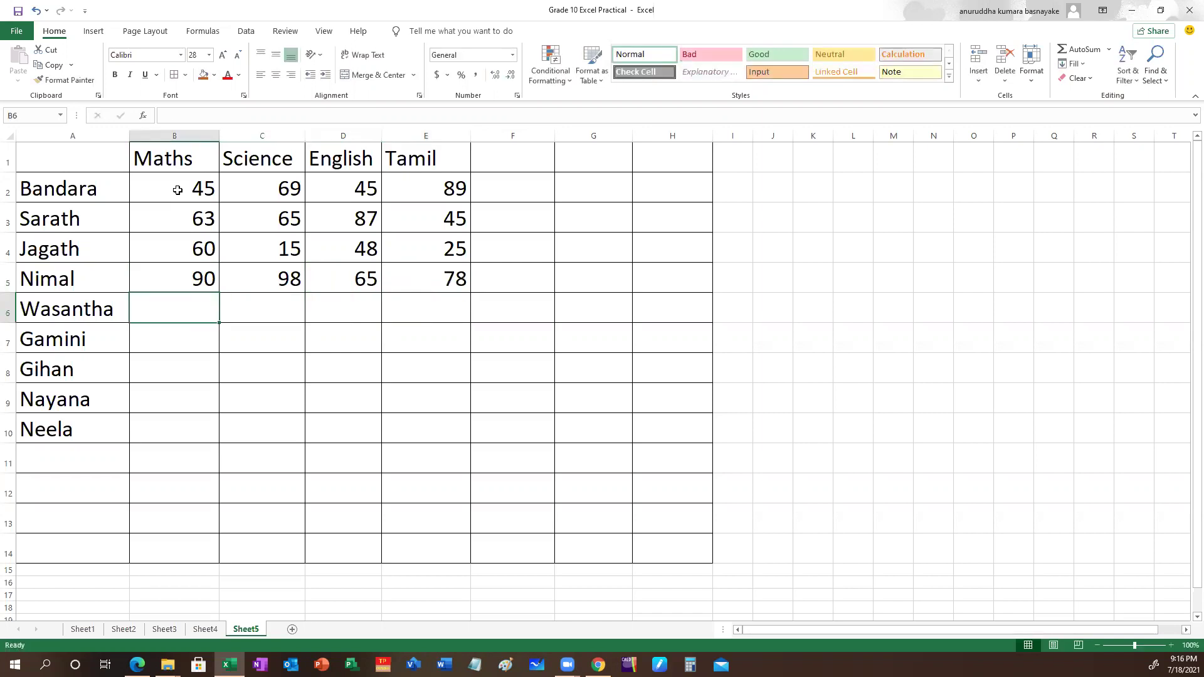
text(25)
key(Tab)
text(36)
key(Tab)
text(78)
key(Tab)
text(45)
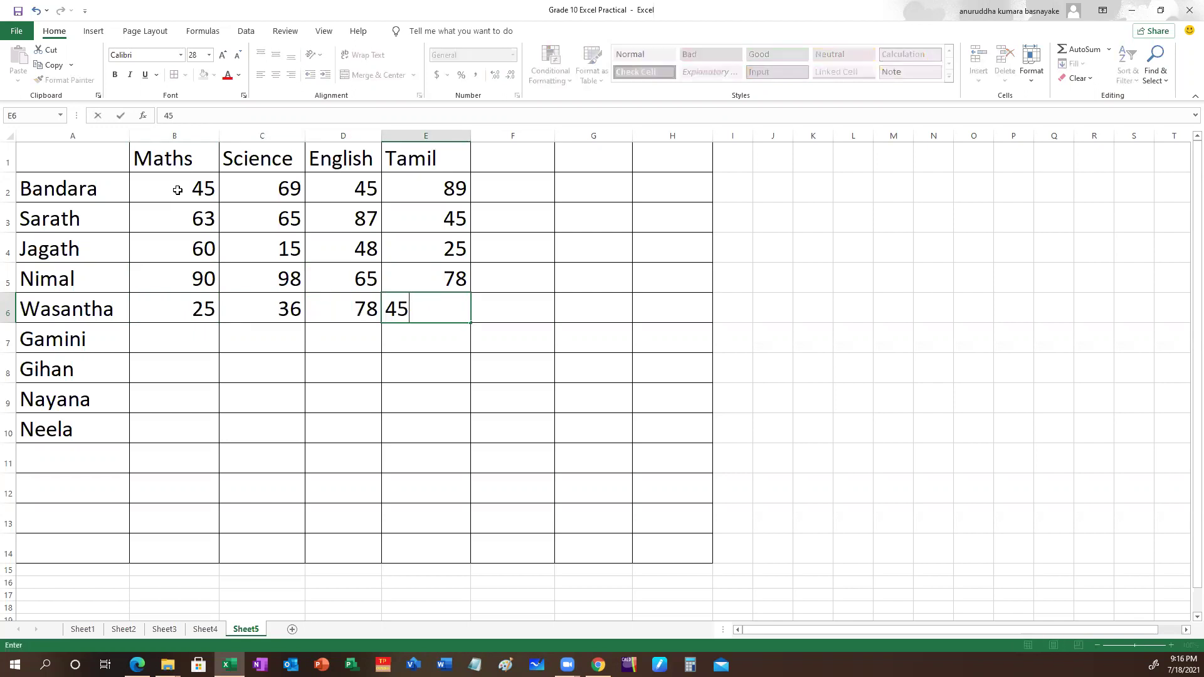
key(Return)
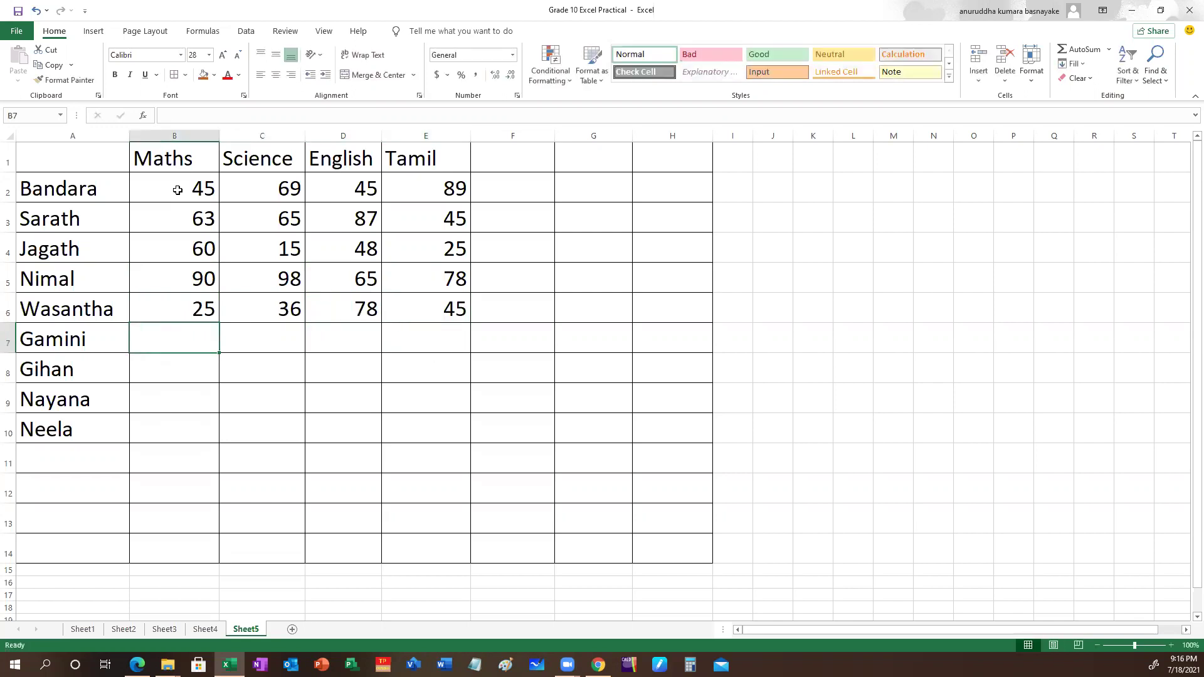
Fill in the marks in row 7: Maths 69, Science 68, English 57 and Tamil 48
text(69)
key(Tab)
text(68)
key(Tab)
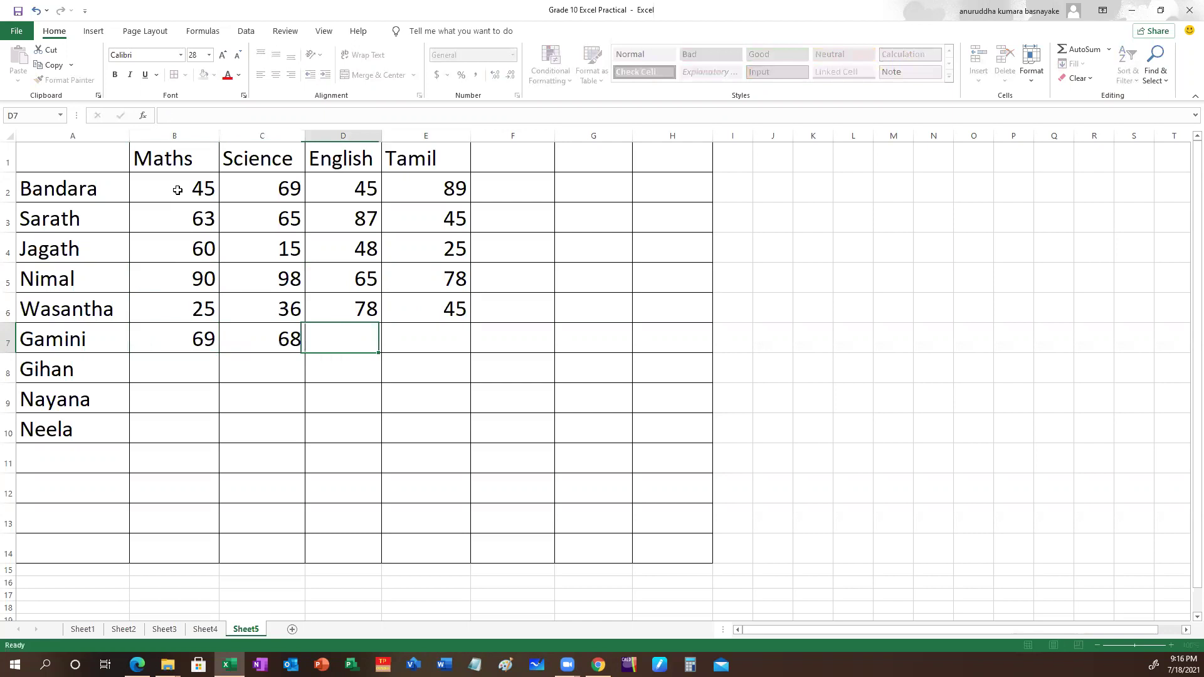
text(57)
key(Tab)
text(48)
key(Tab)
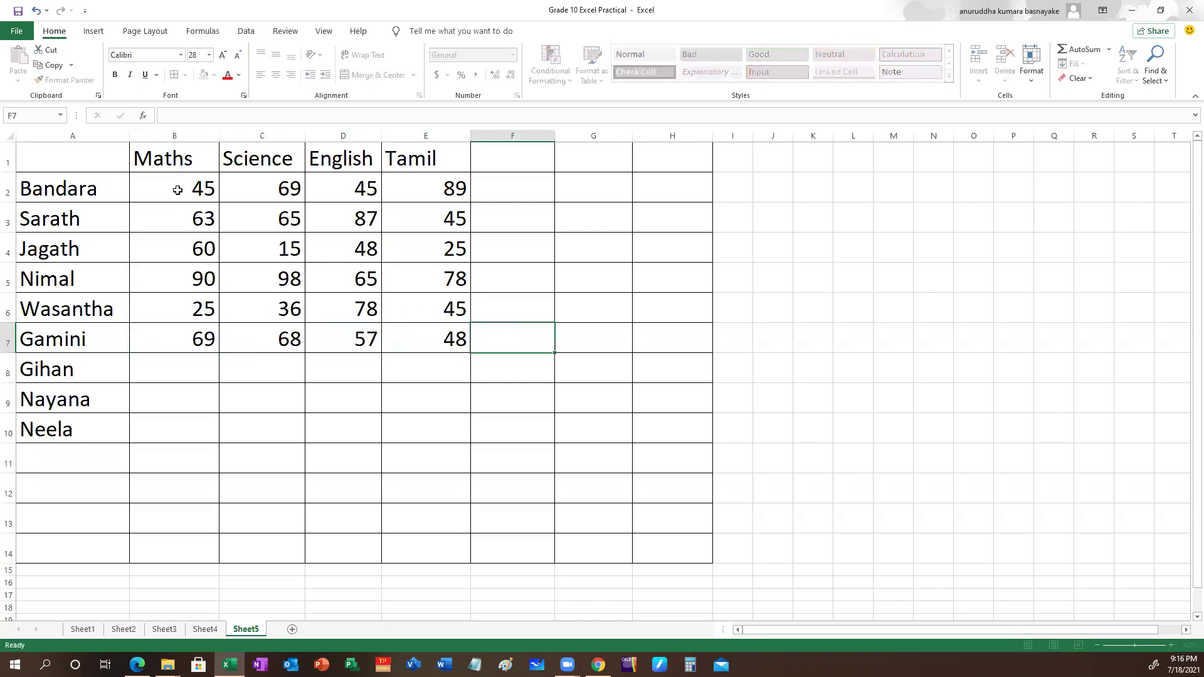
Fill in the marks in row 8: Maths 36, Science 38, English 32 and Tamil 45
key(Return)
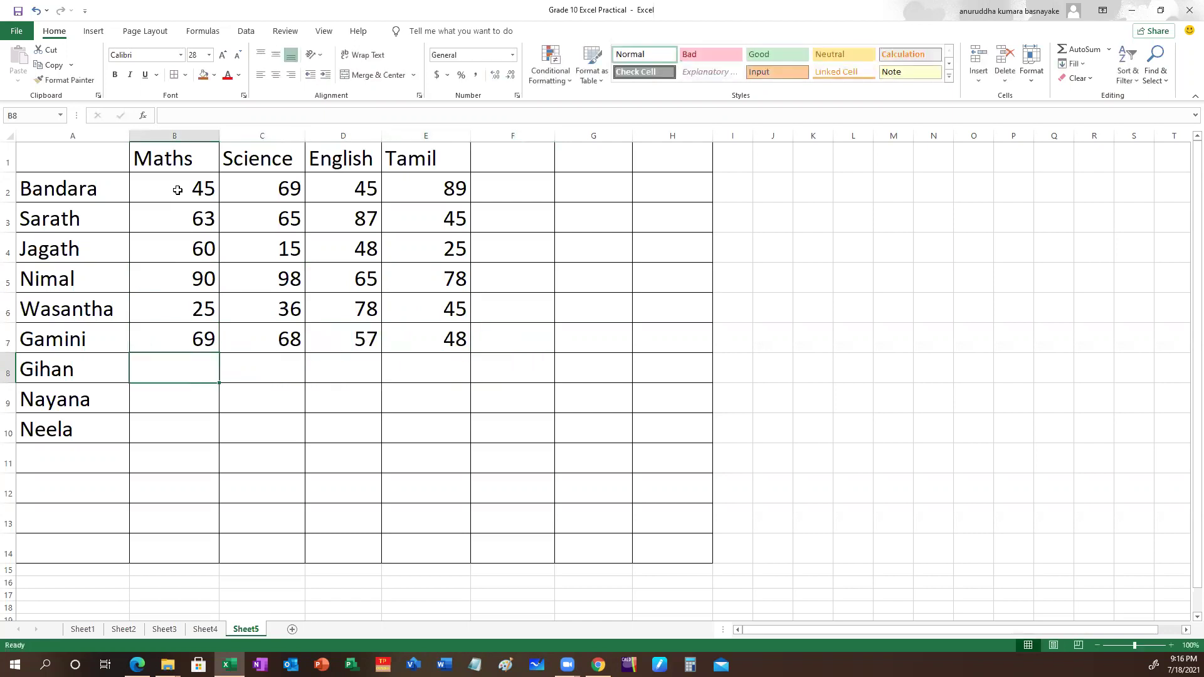
text(36)
key(Tab)
text(38)
key(Tab)
text(32)
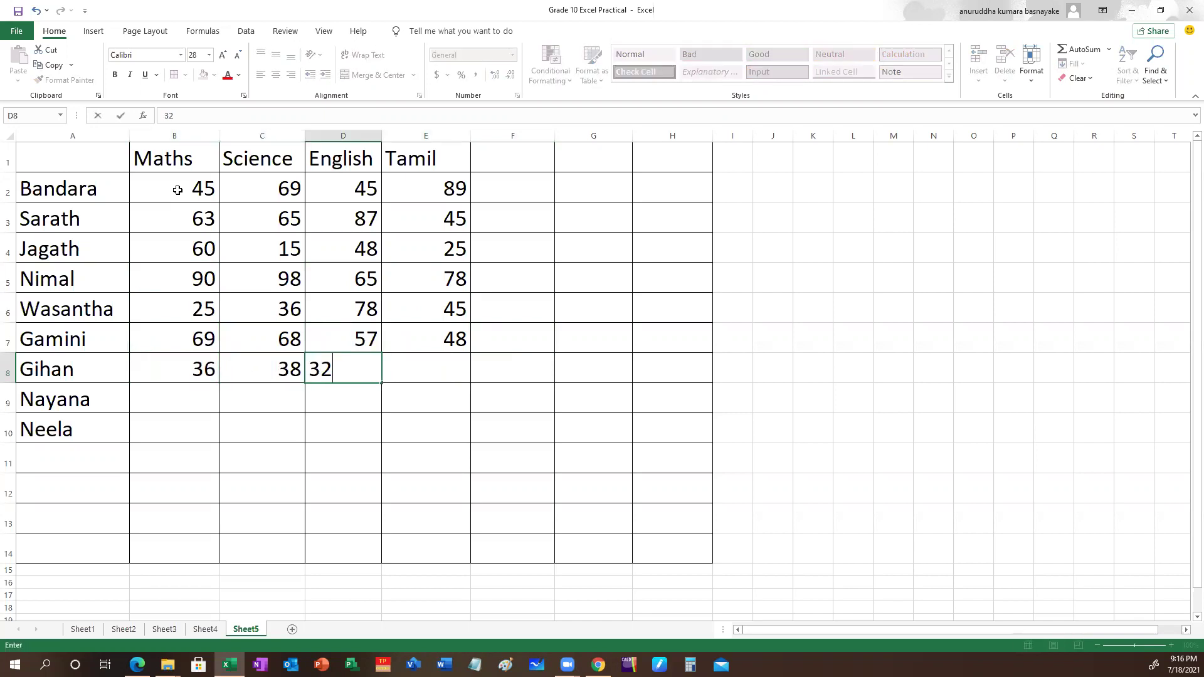
key(Tab)
text(45)
key(Return)
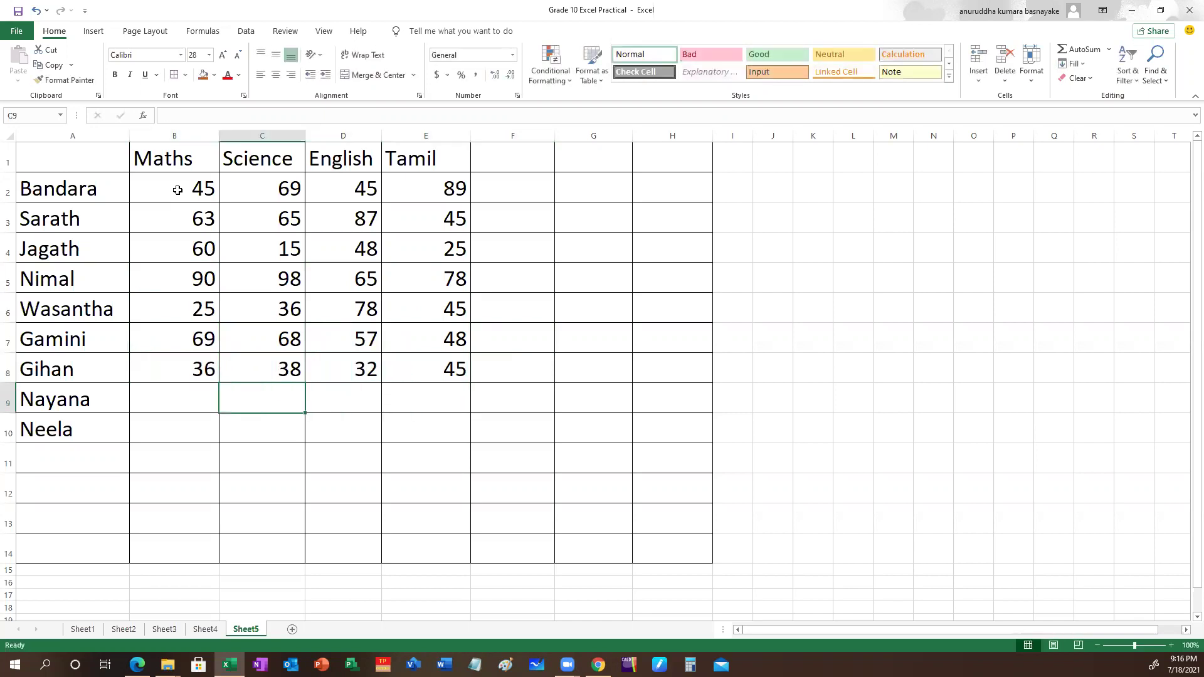
Fill in the marks in row 9: Maths 90, Science 98, English 58 and Tamil 74
text(9)
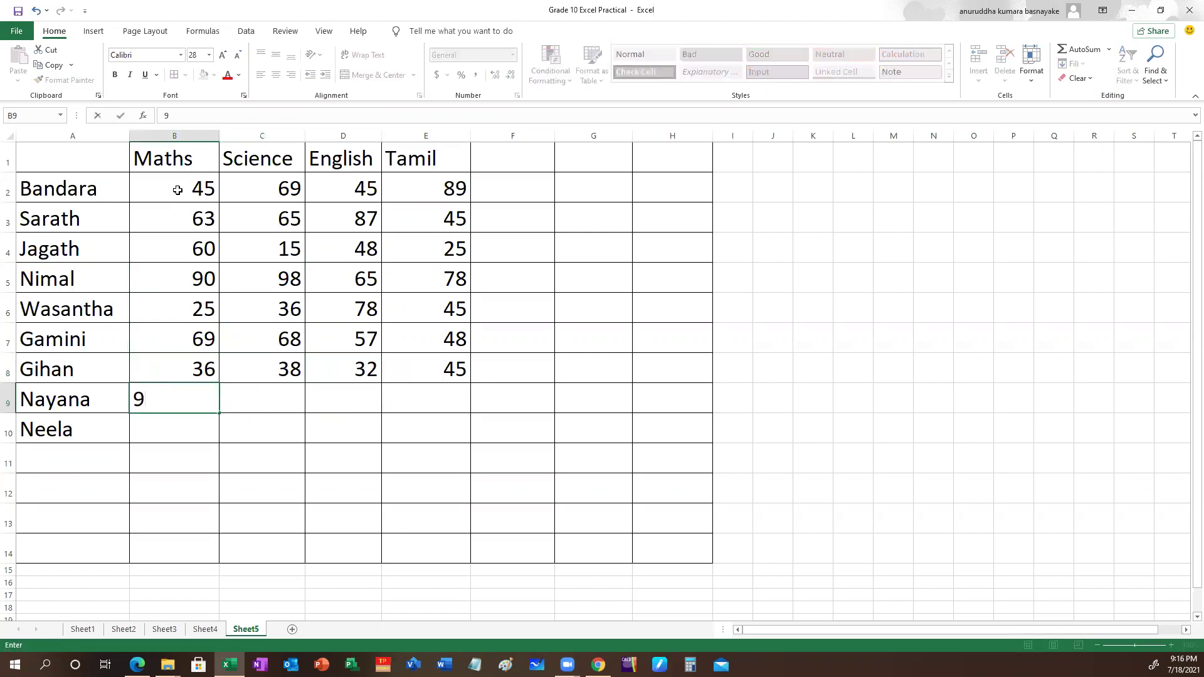
text(0)
key(Tab)
text(98)
key(Tab)
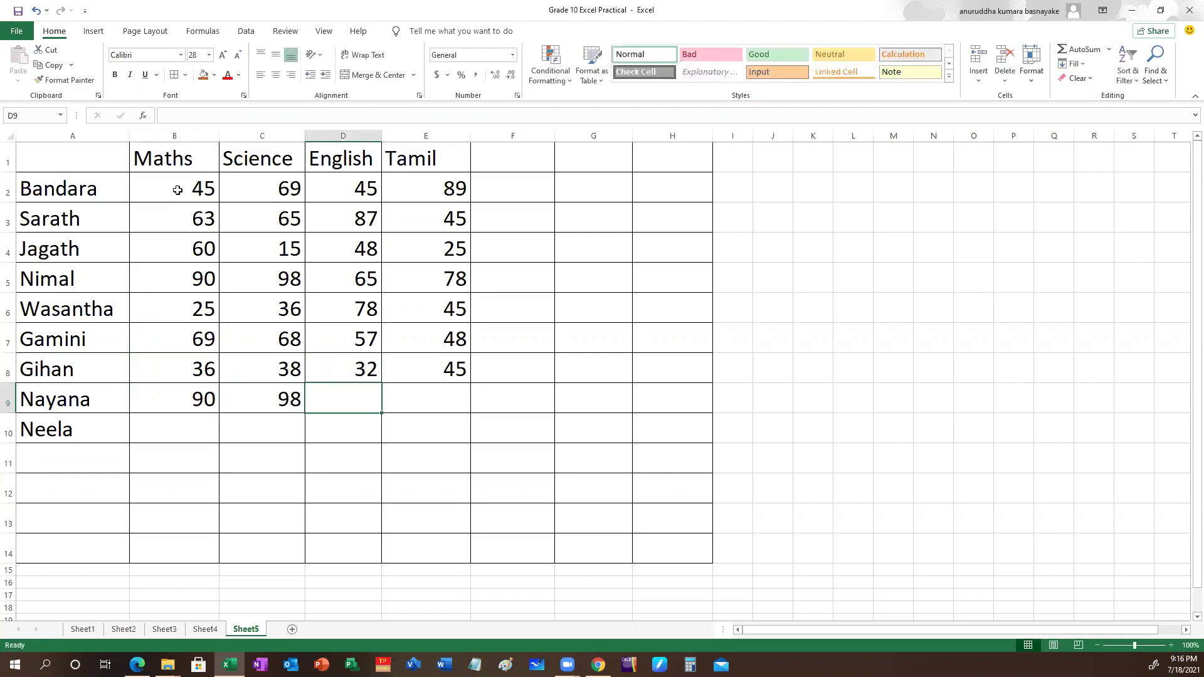
text(58)
key(Tab)
text(74)
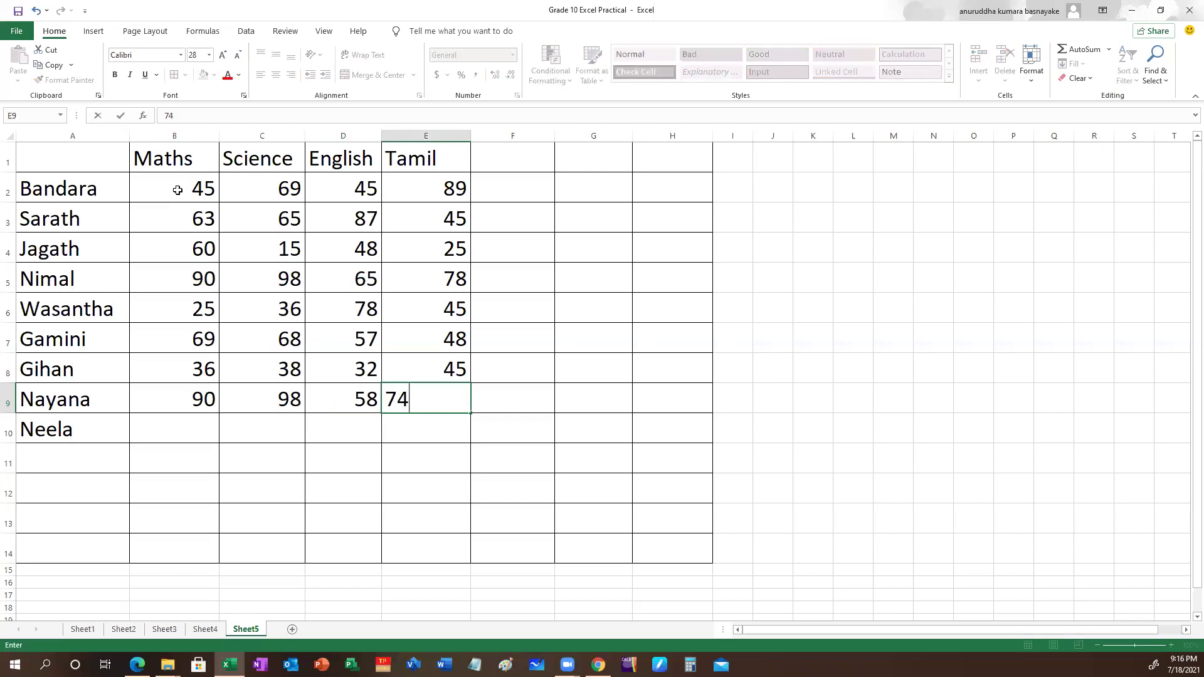
key(Down)
Fill in the marks in row 10: Maths 50, Science 58, English 45 and Tamil 69
key(Left)
key(Left)
key(Left)
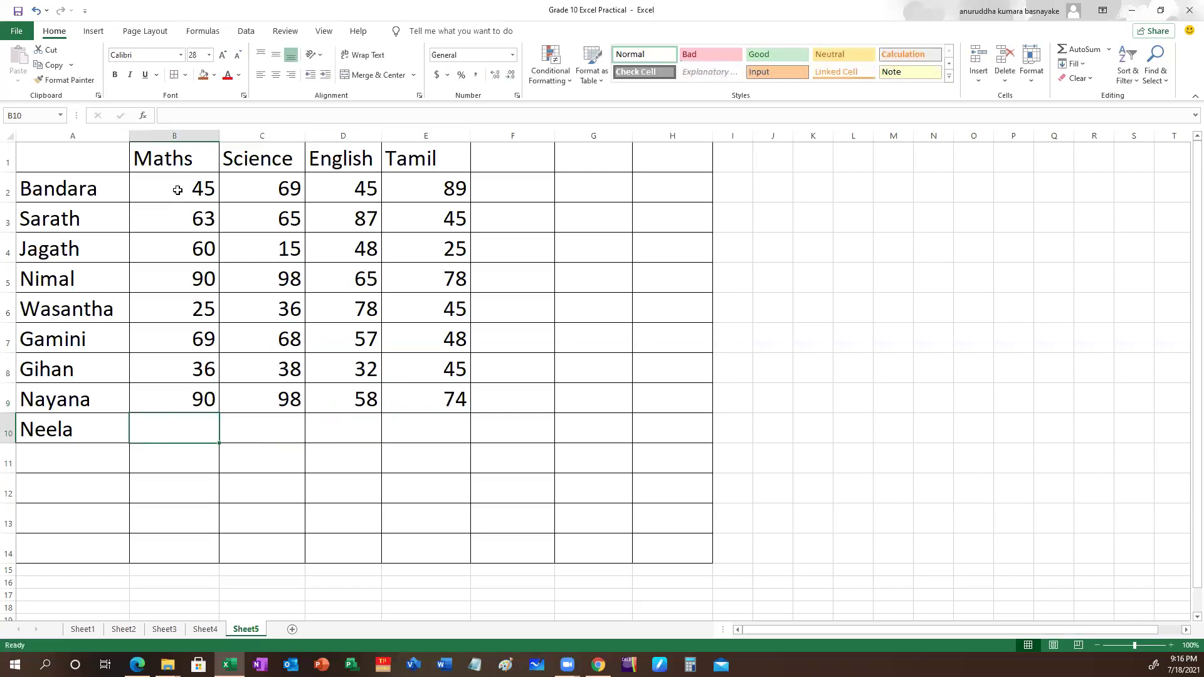
text(50)
key(Tab)
text(58)
key(Tab)
text(45)
key(Tab)
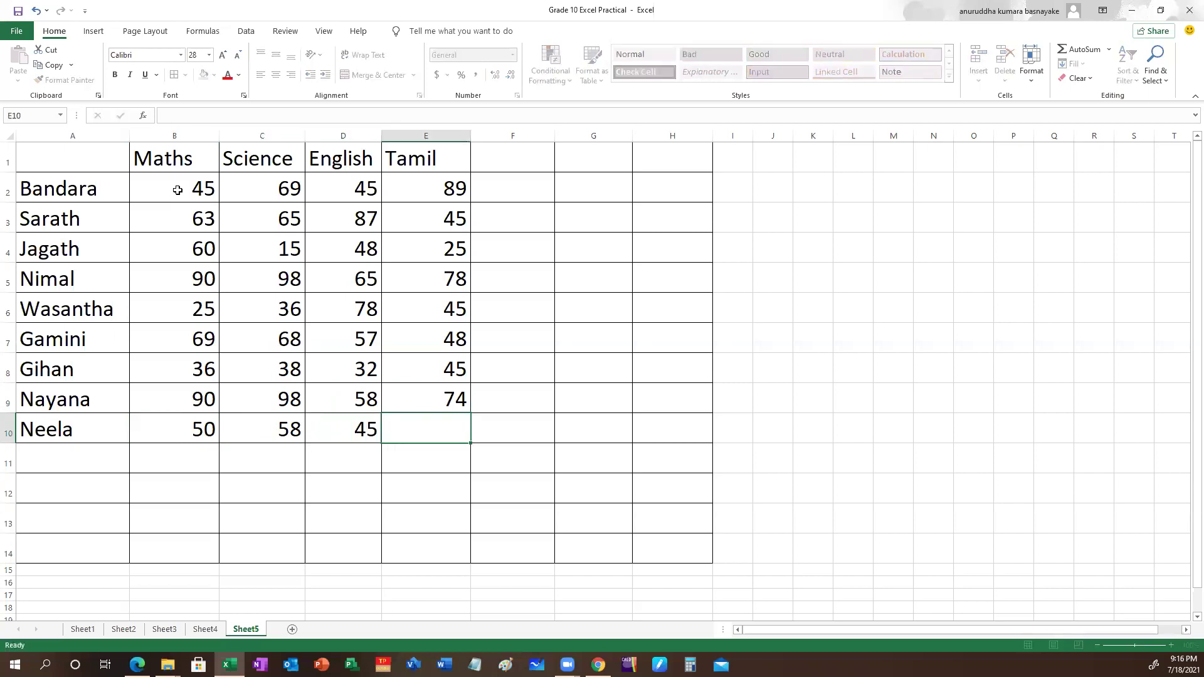
text(69)
click(477, 552)
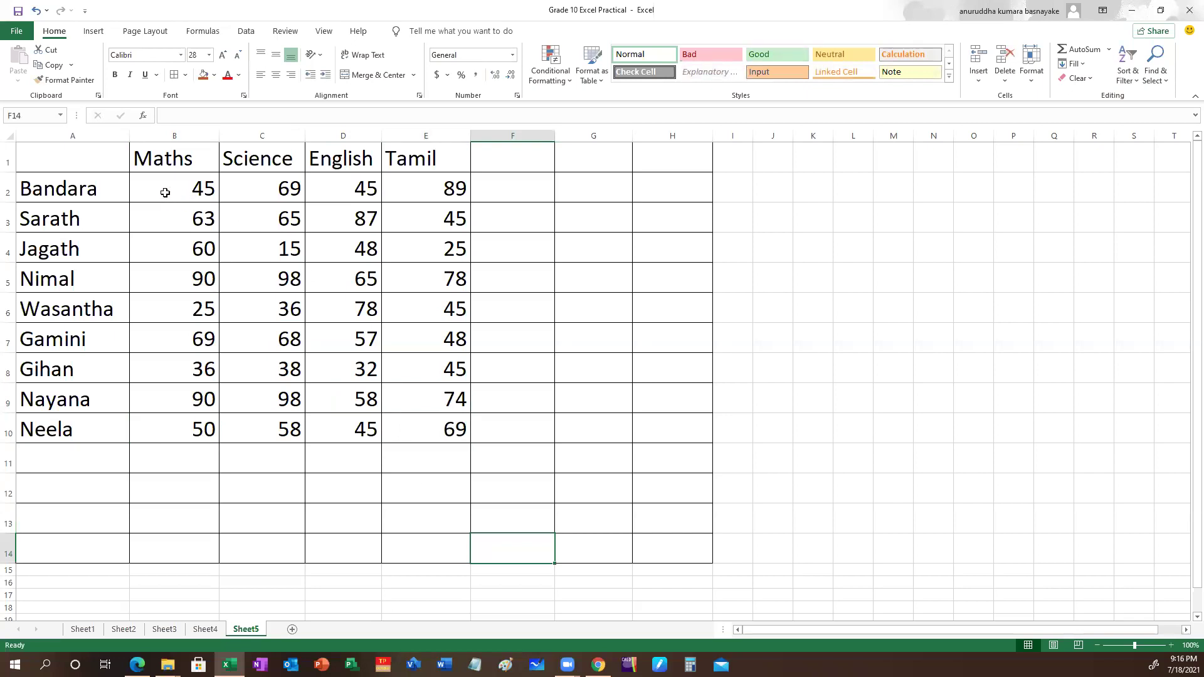
Add the column heading Total in cell F1, next to Tamil
click(509, 162)
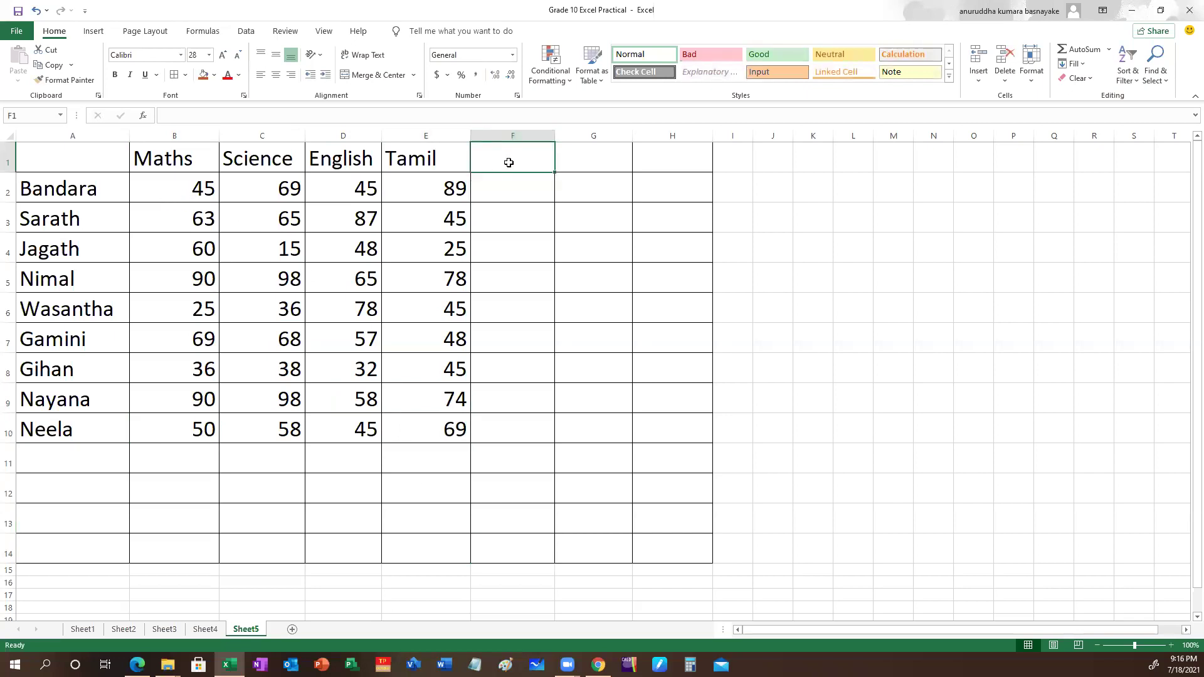
text(Total)
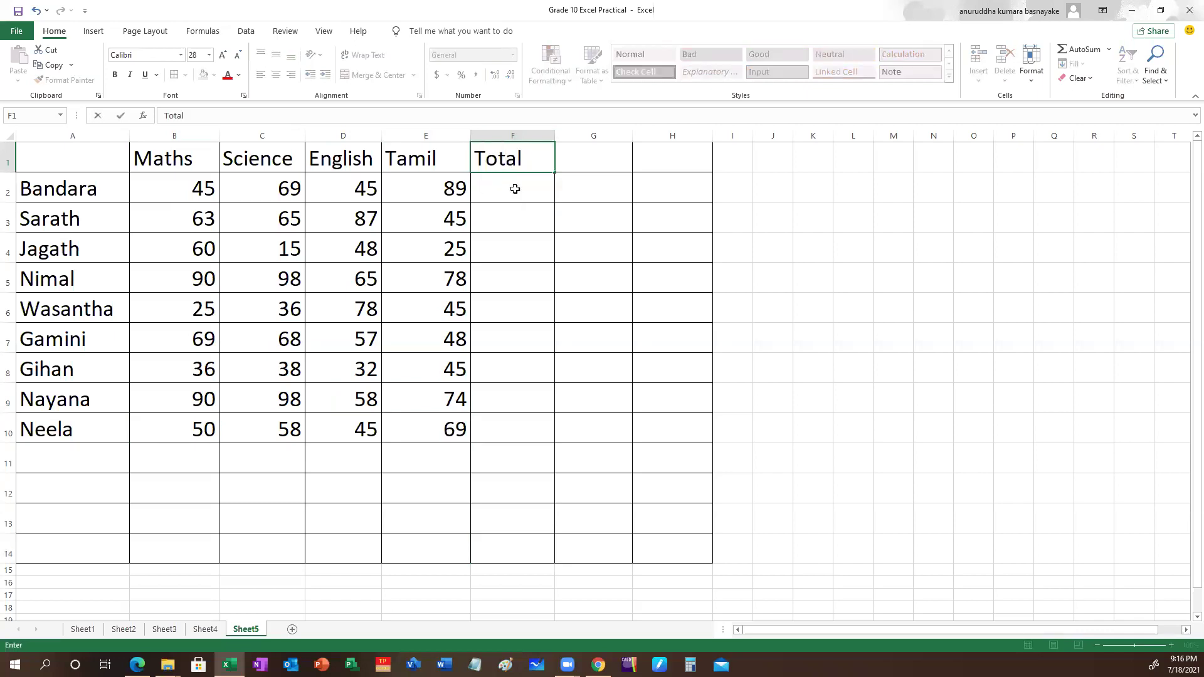
Add up the four marks of row 2 in cell F2 with the formula =B2+C2+D2+E2 and review its cell references
click(511, 190)
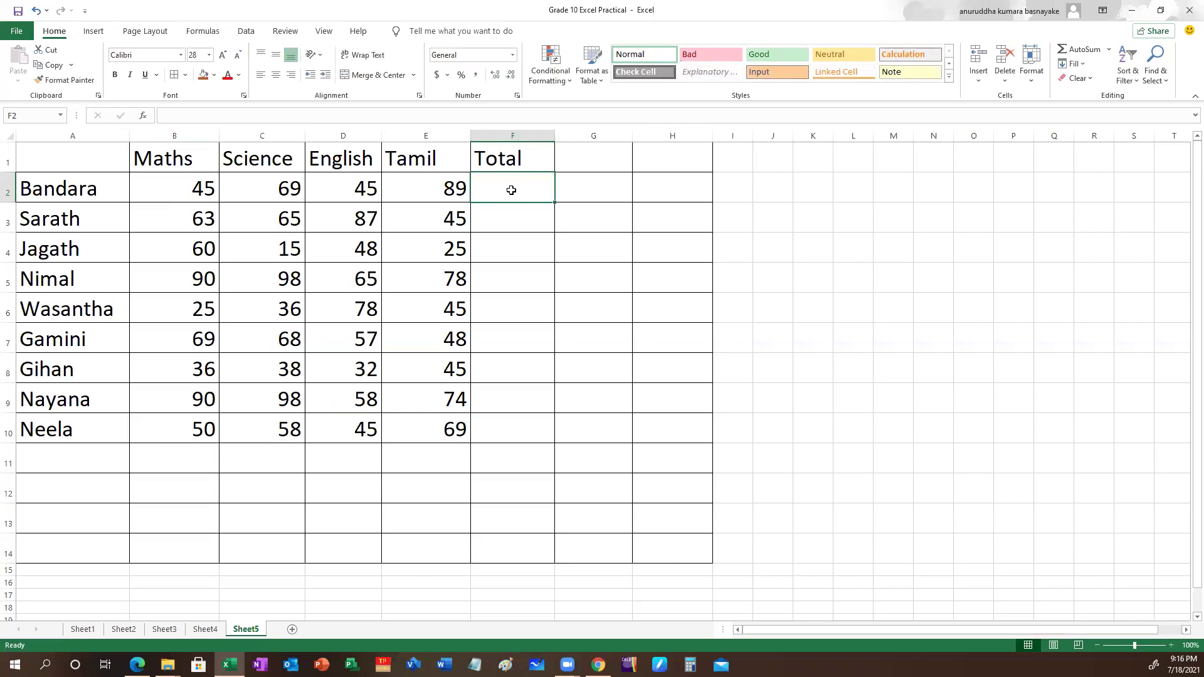
text(=)
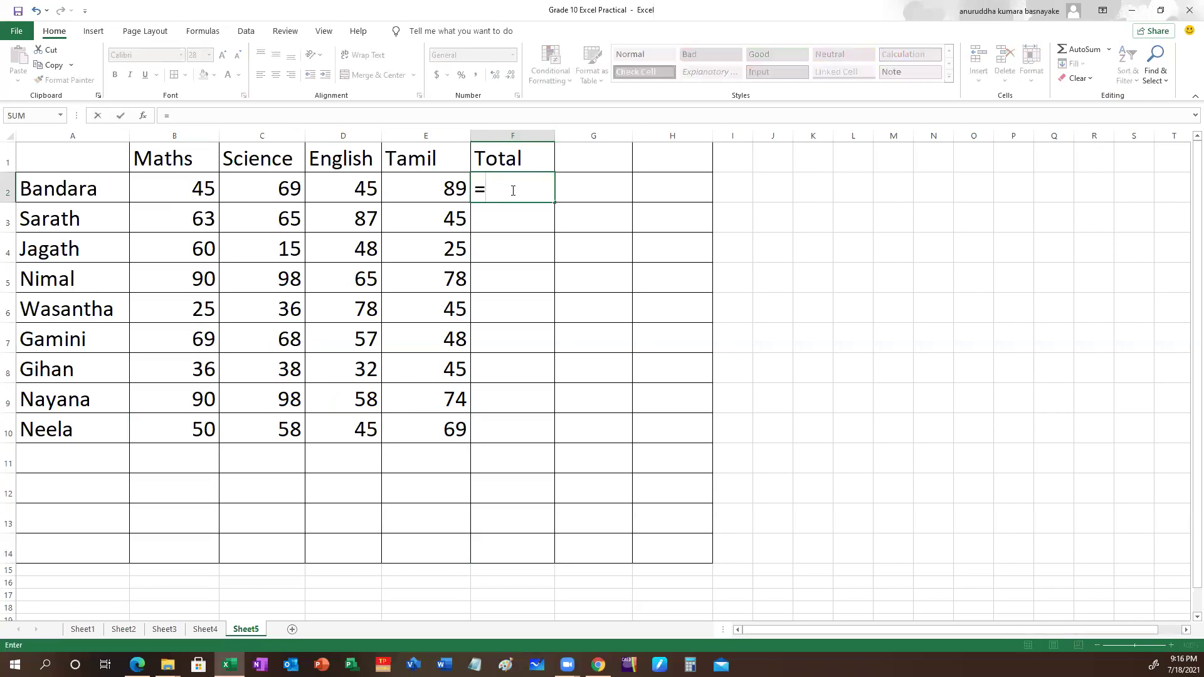
click(198, 182)
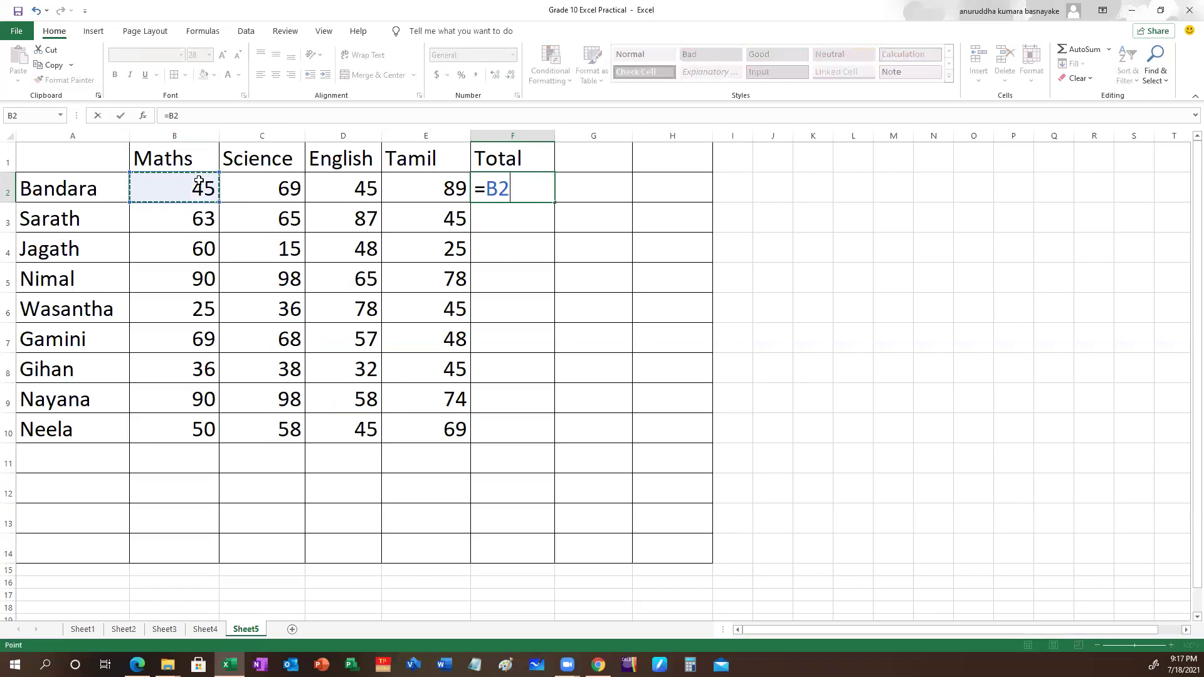
text(+)
click(248, 190)
text(+)
click(362, 184)
text(+)
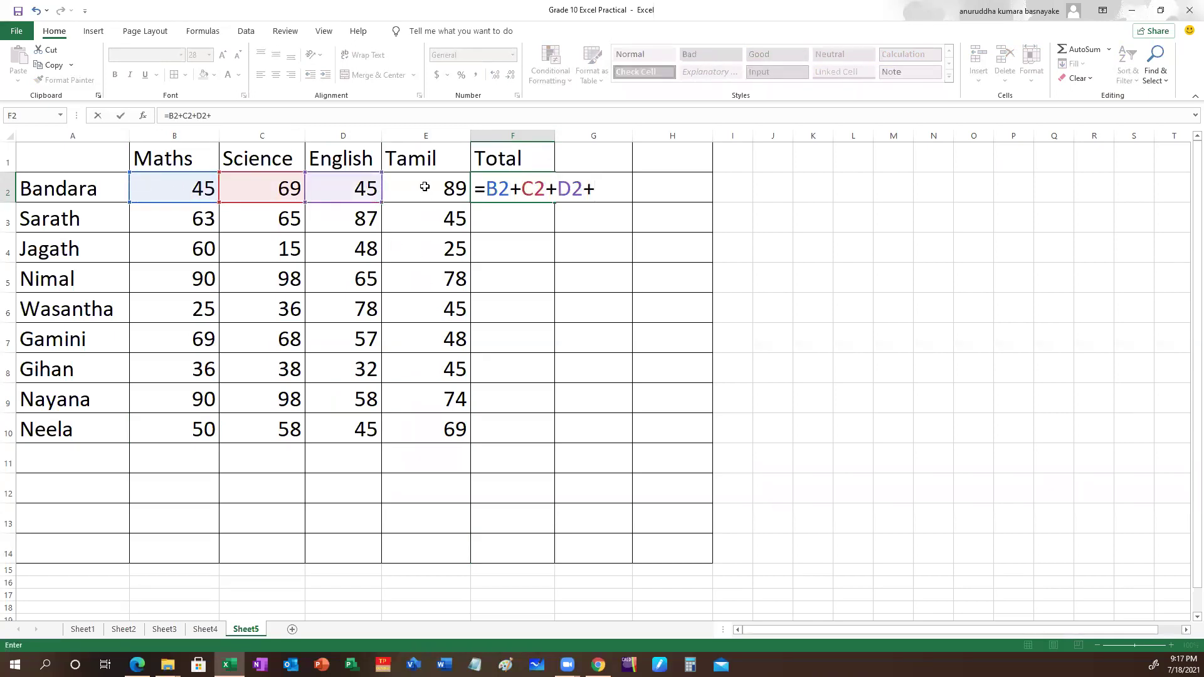
click(424, 186)
text(+)
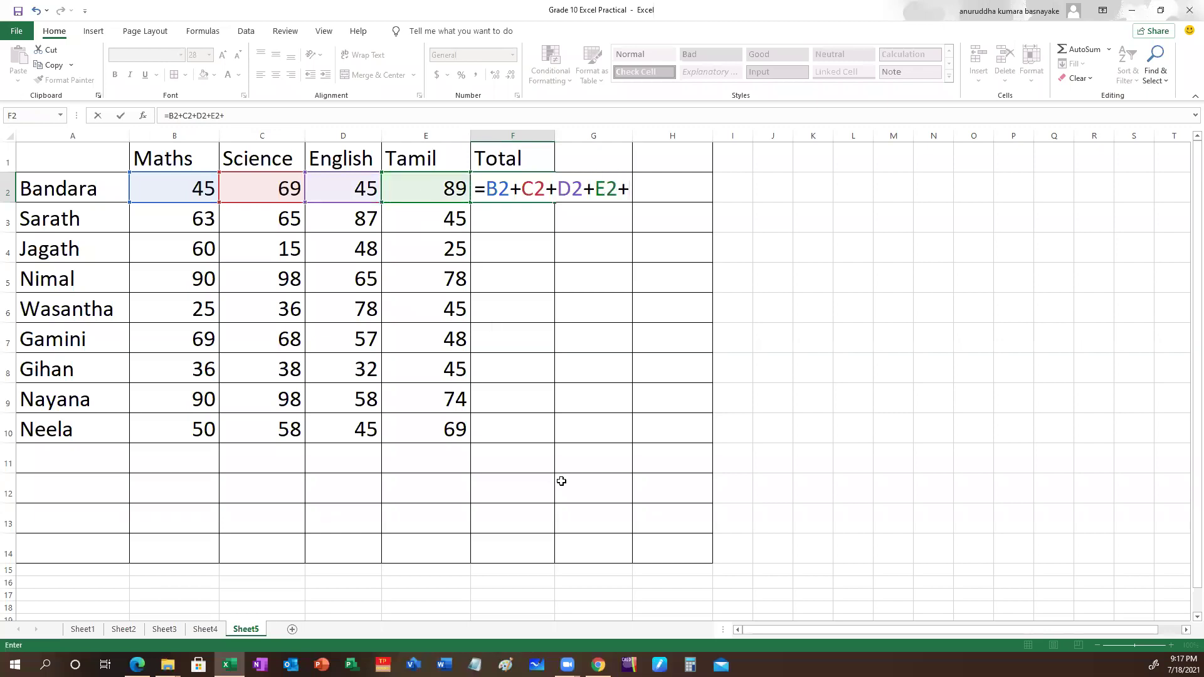
key(BackSpace)
key(Return)
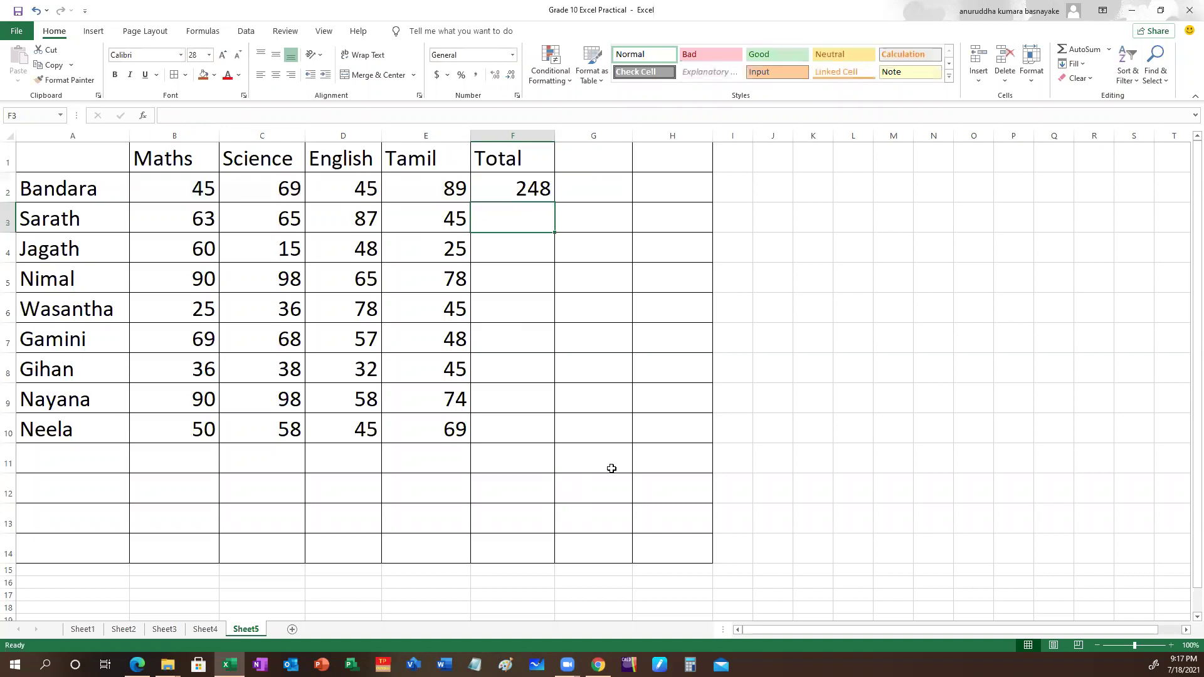
double_click(501, 192)
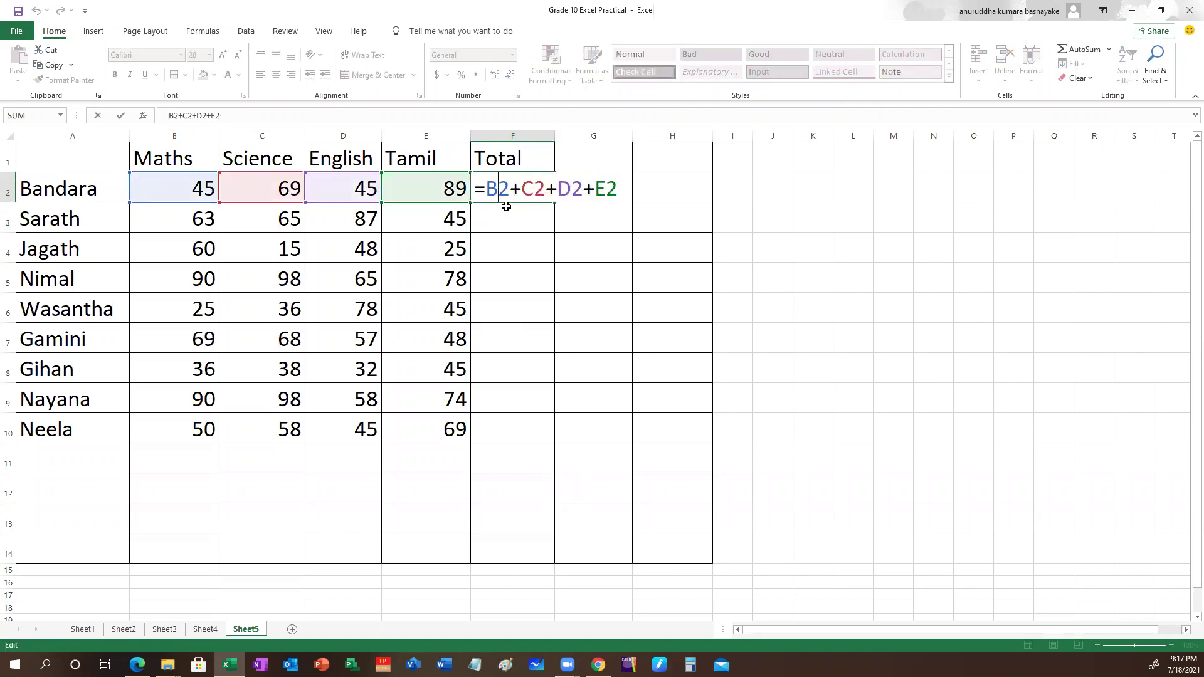
key(Return)
Replace the formula in F2 with the function =SUM(B2:E2)
click(538, 195)
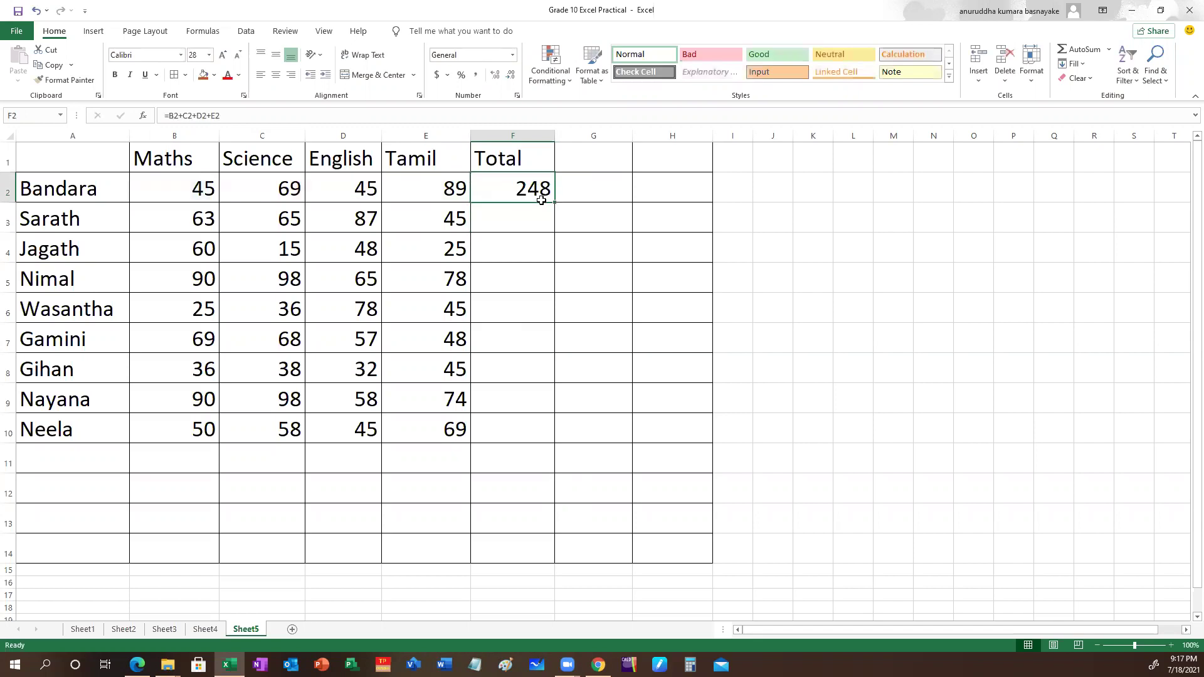
text(=su)
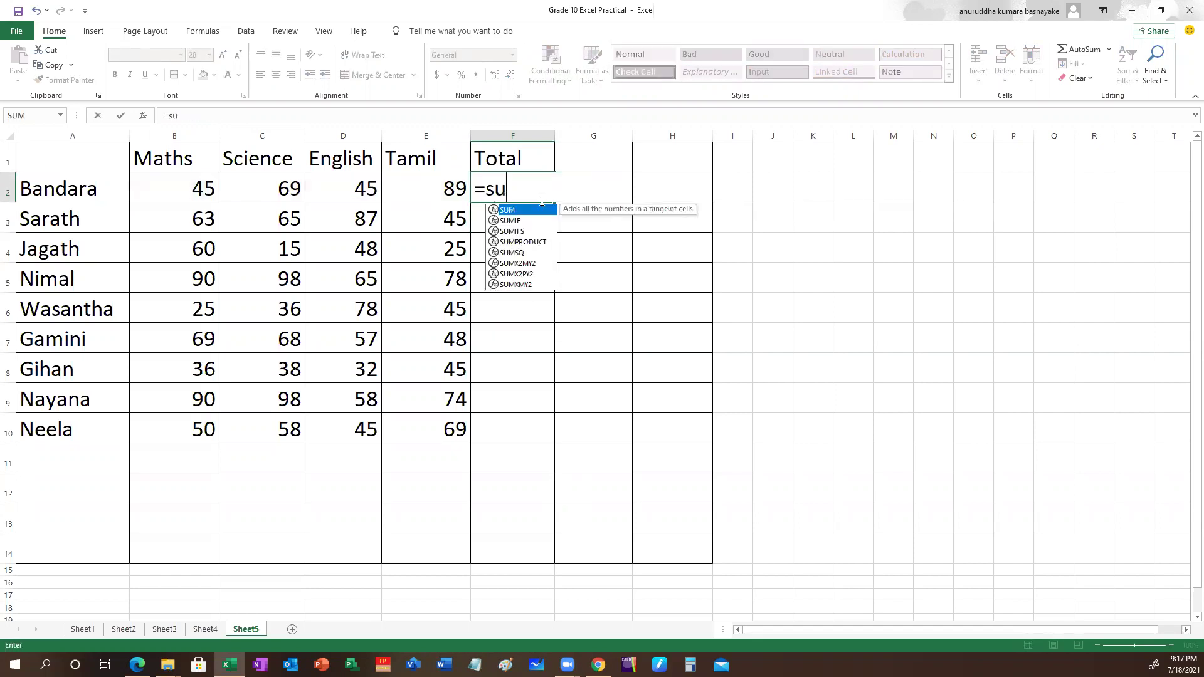
text(m()
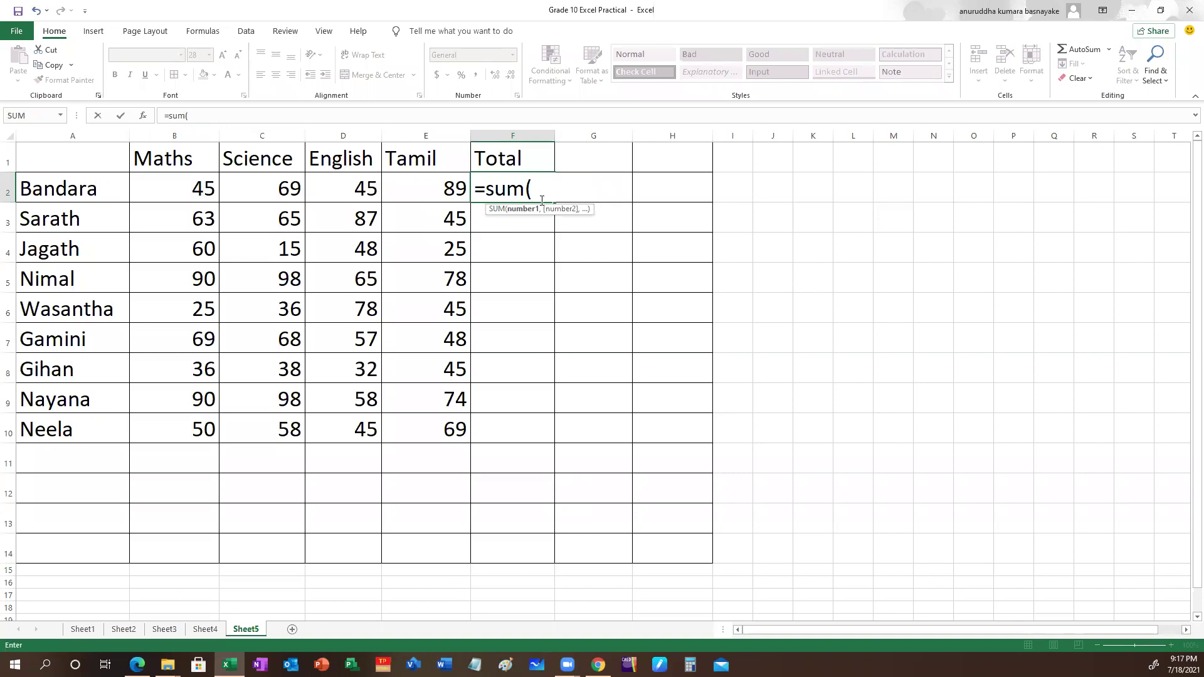
drag(194, 186, 416, 187)
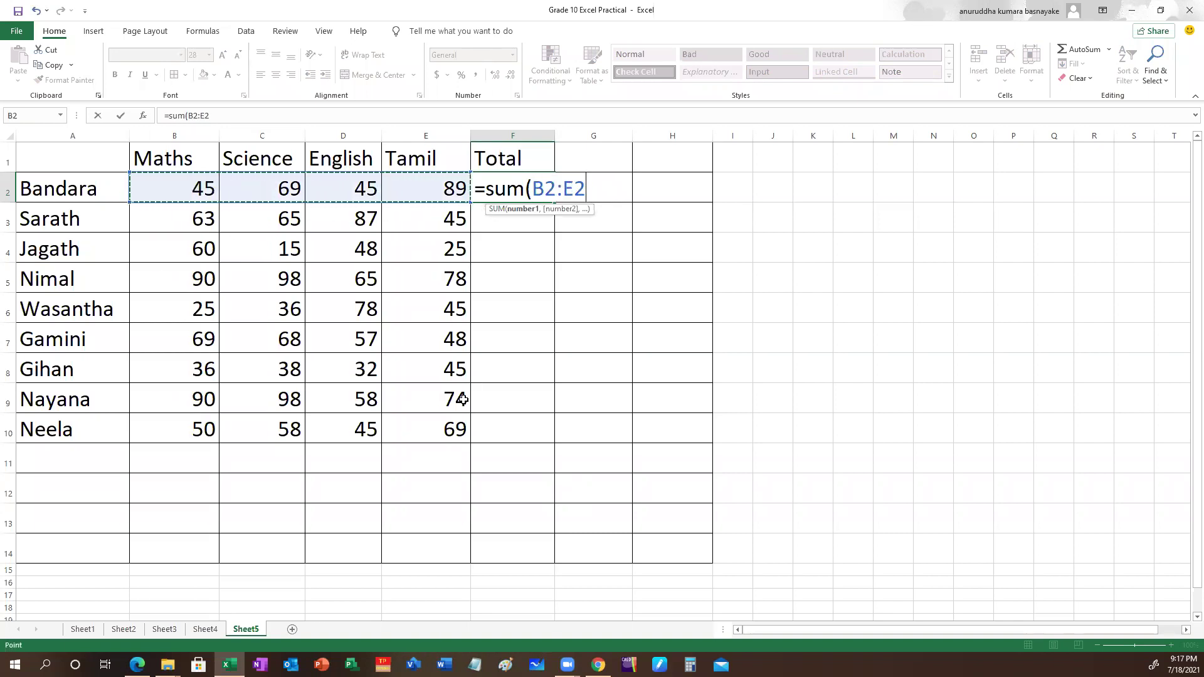
text())
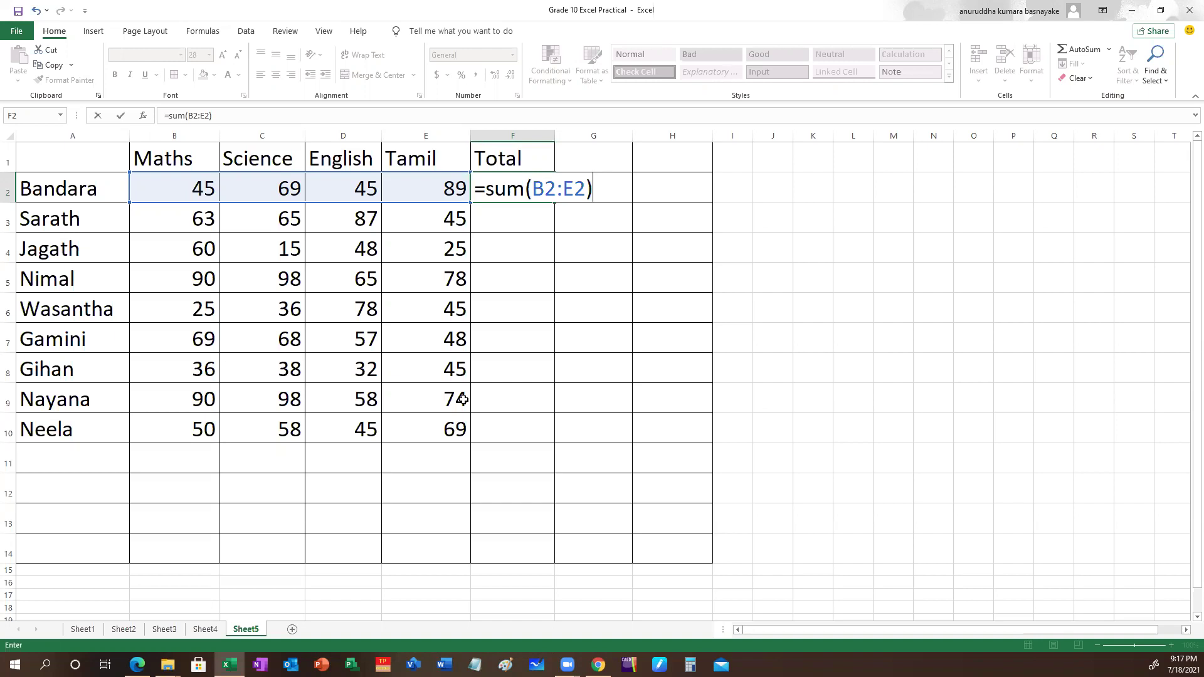
key(Return)
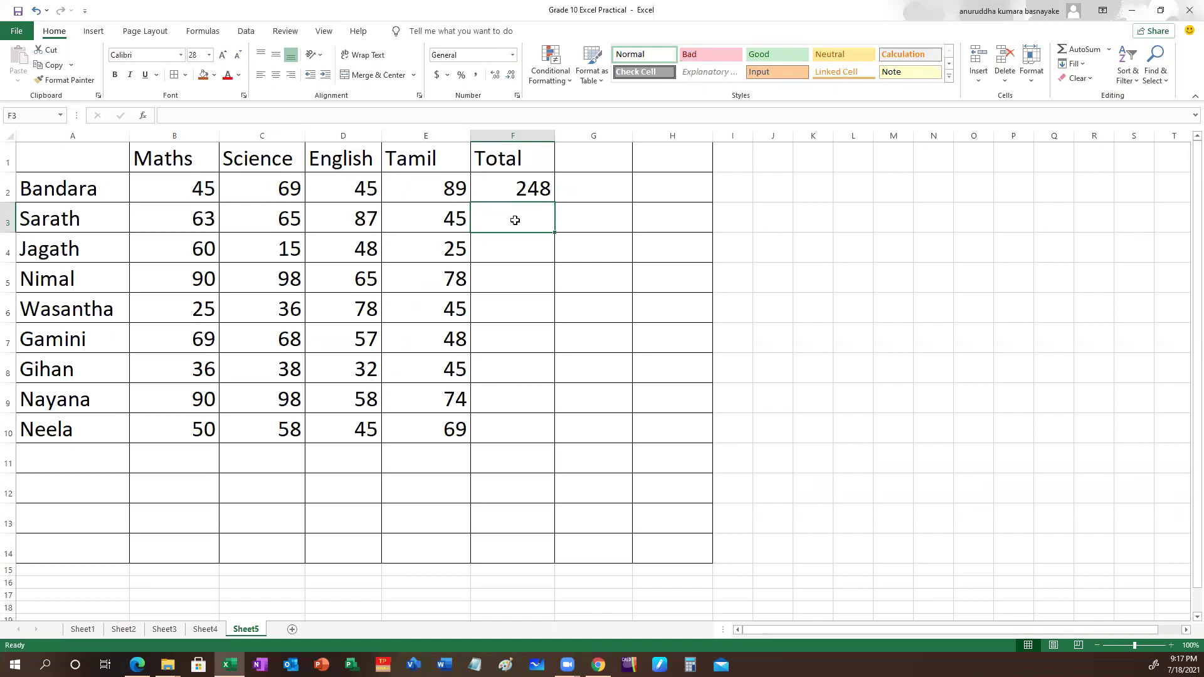
Calculate the total of row 3 in cell F3 with =SUM(B3:E3)
text(=su)
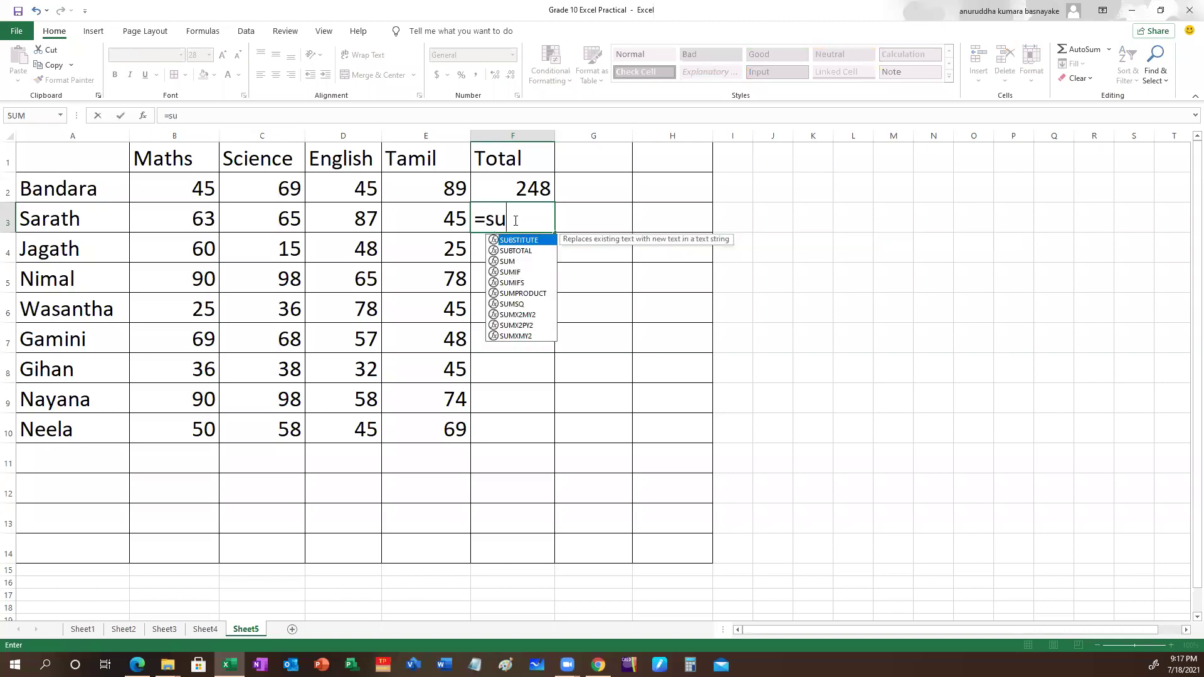
text(m()
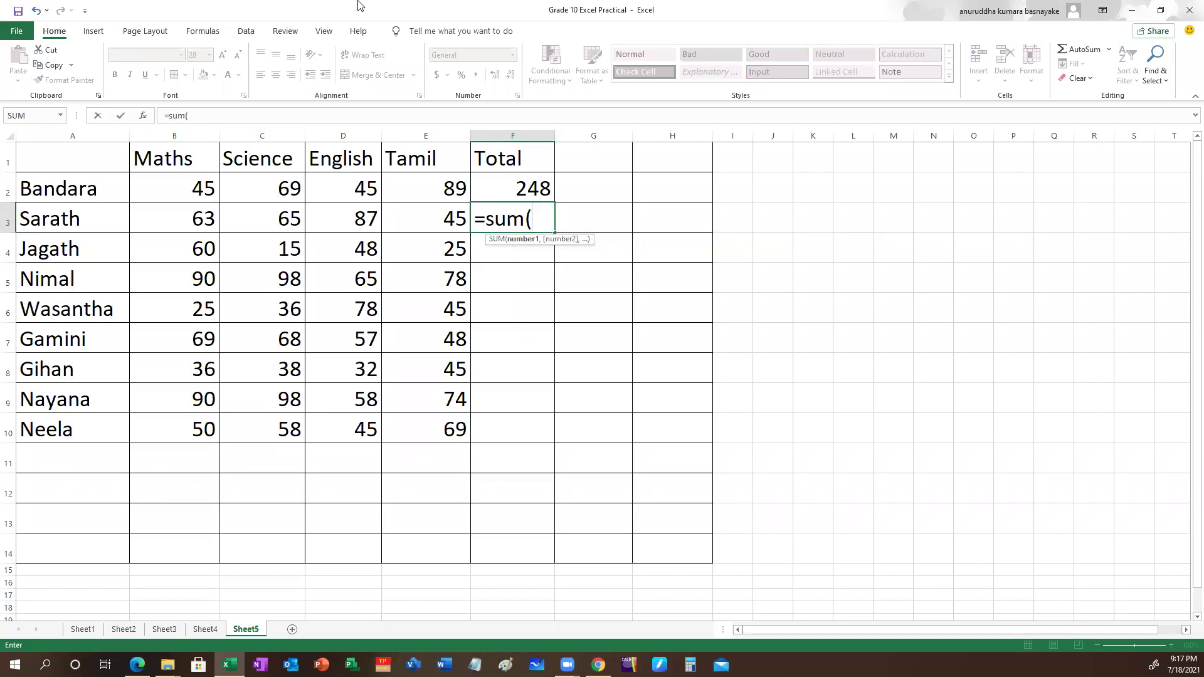
drag(177, 211, 443, 210)
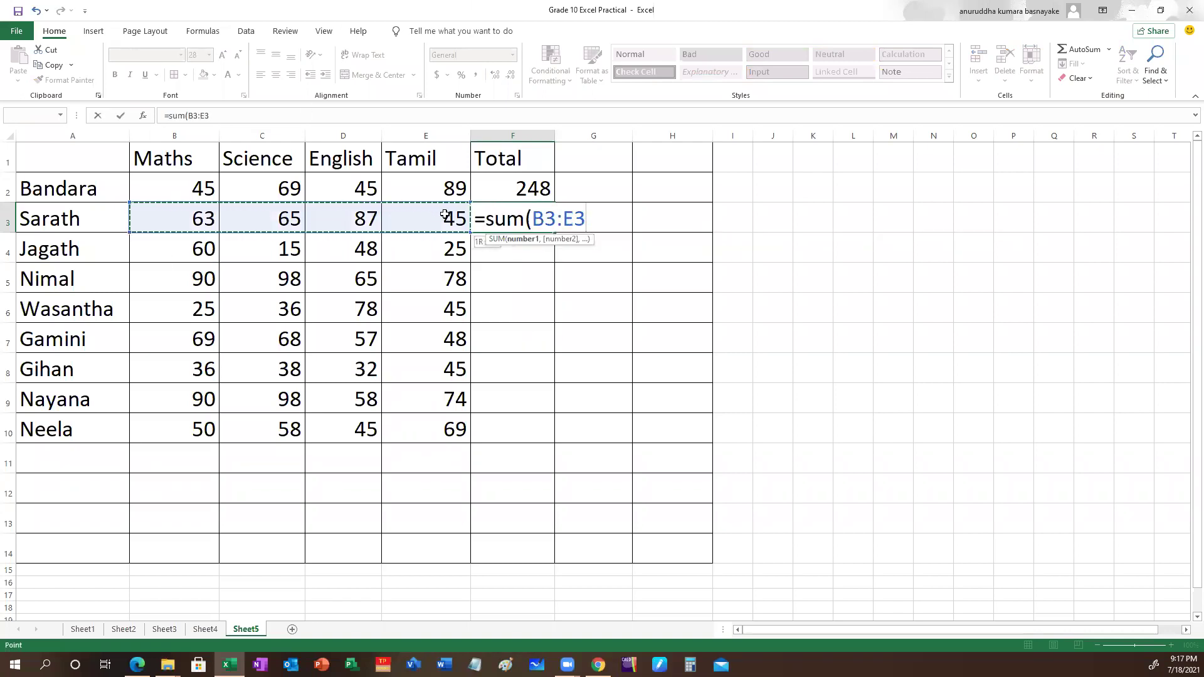
text())
key(Return)
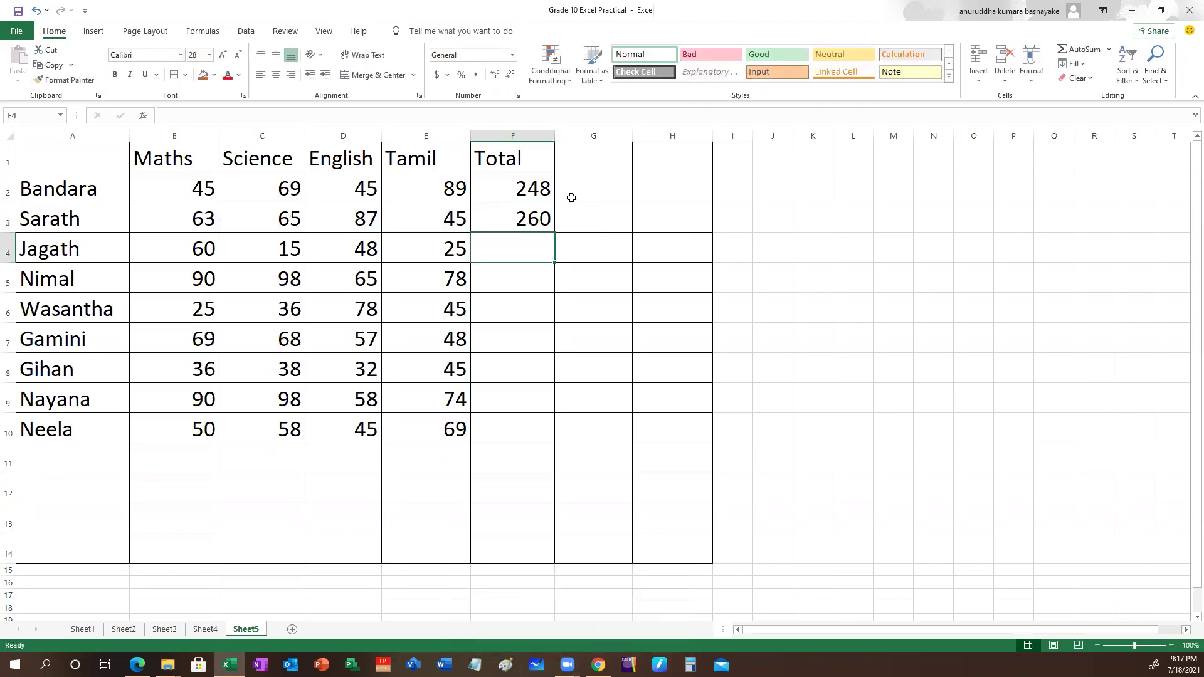
Copy the total formula from F3 down through F10 and narrow column F to suit its contents
click(493, 221)
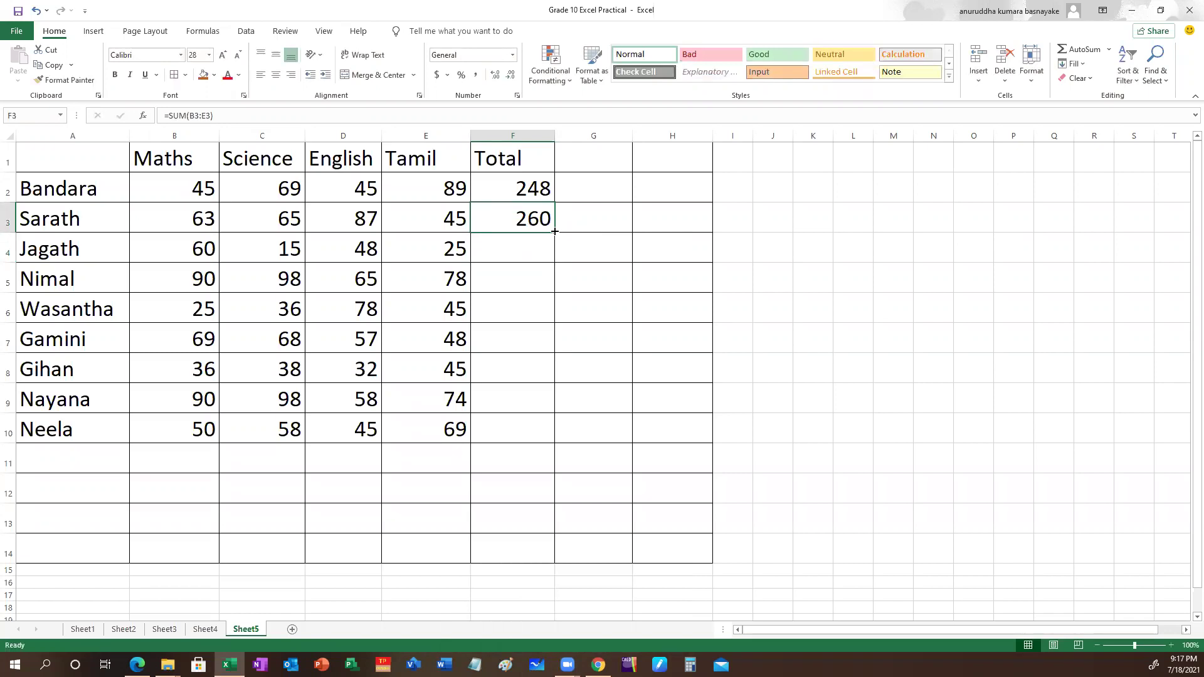
drag(554, 231, 552, 433)
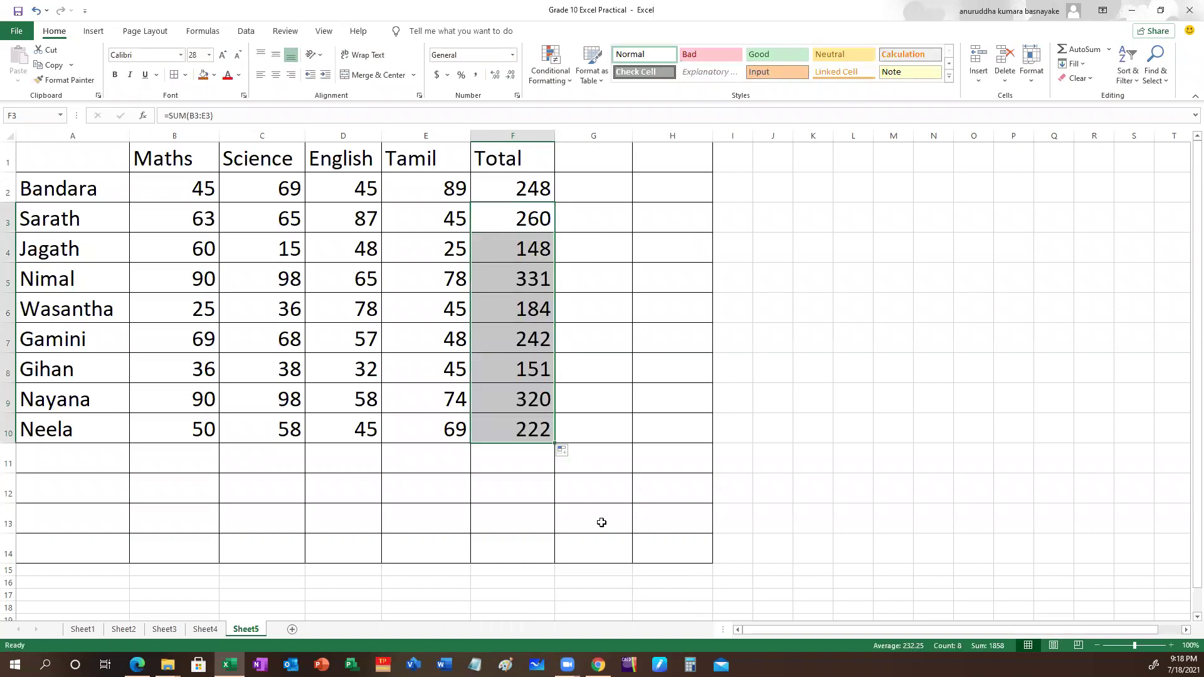
drag(555, 137, 531, 137)
click(501, 187)
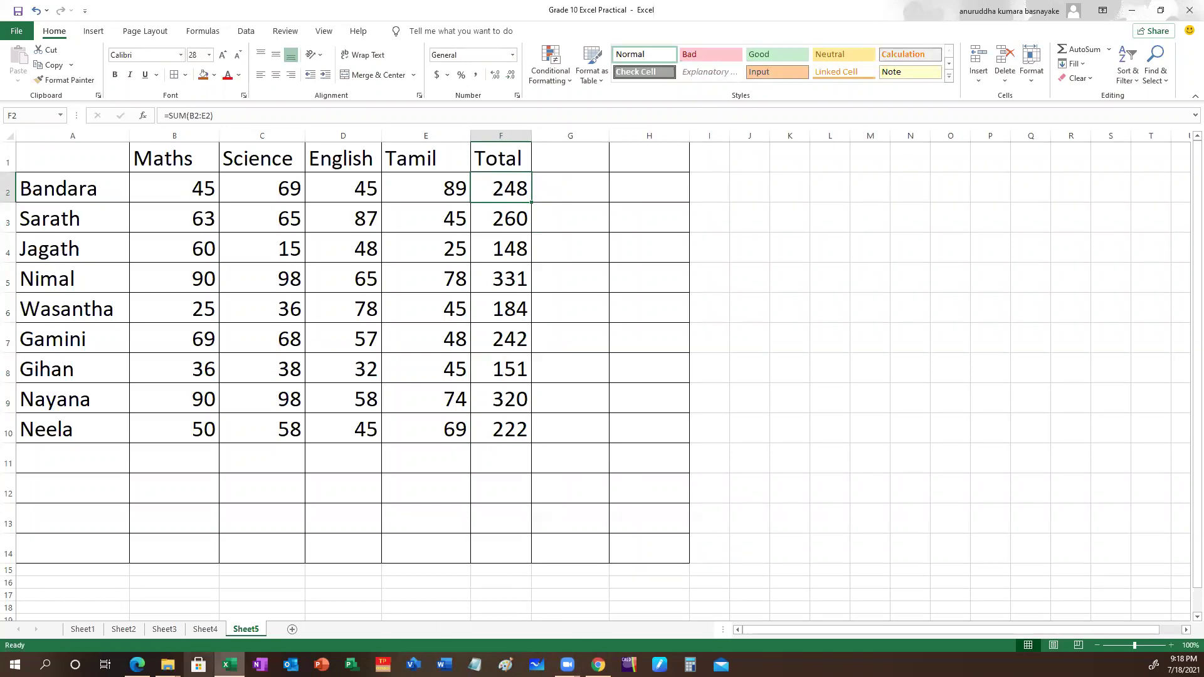
Switch to the Chapter 7 PDF in Edge and examine the SUM examples in table 7.9 and the function syntax in table 7.8
click(138, 664)
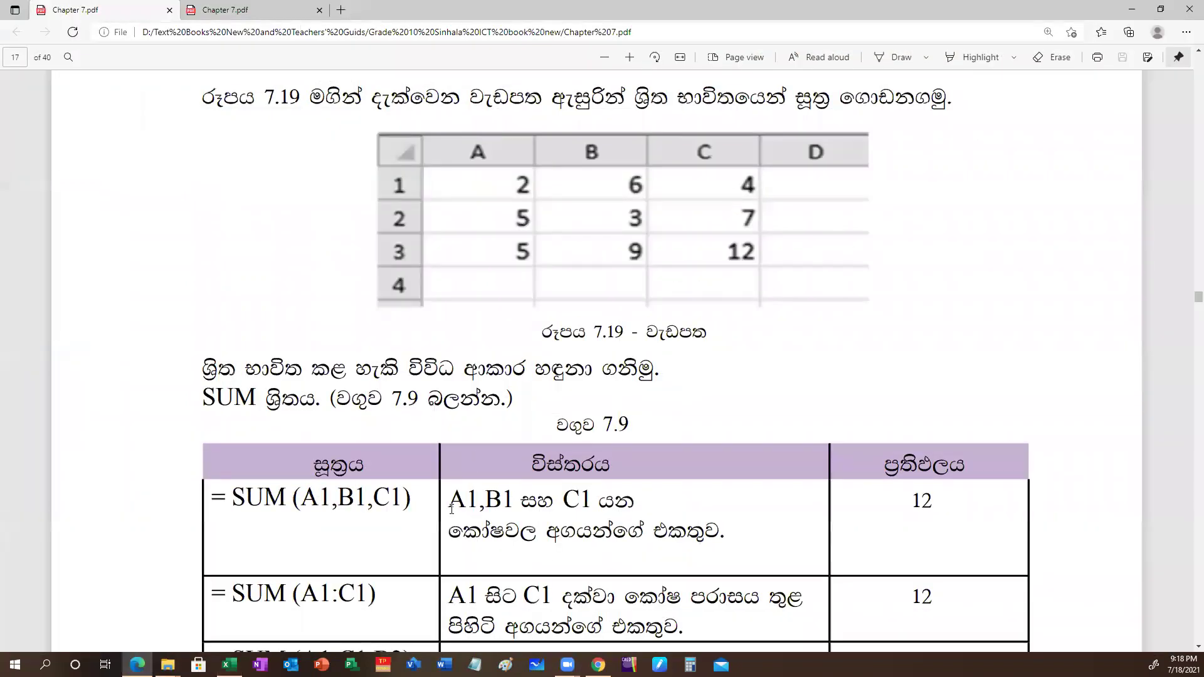
scroll(332, 533, down, 5)
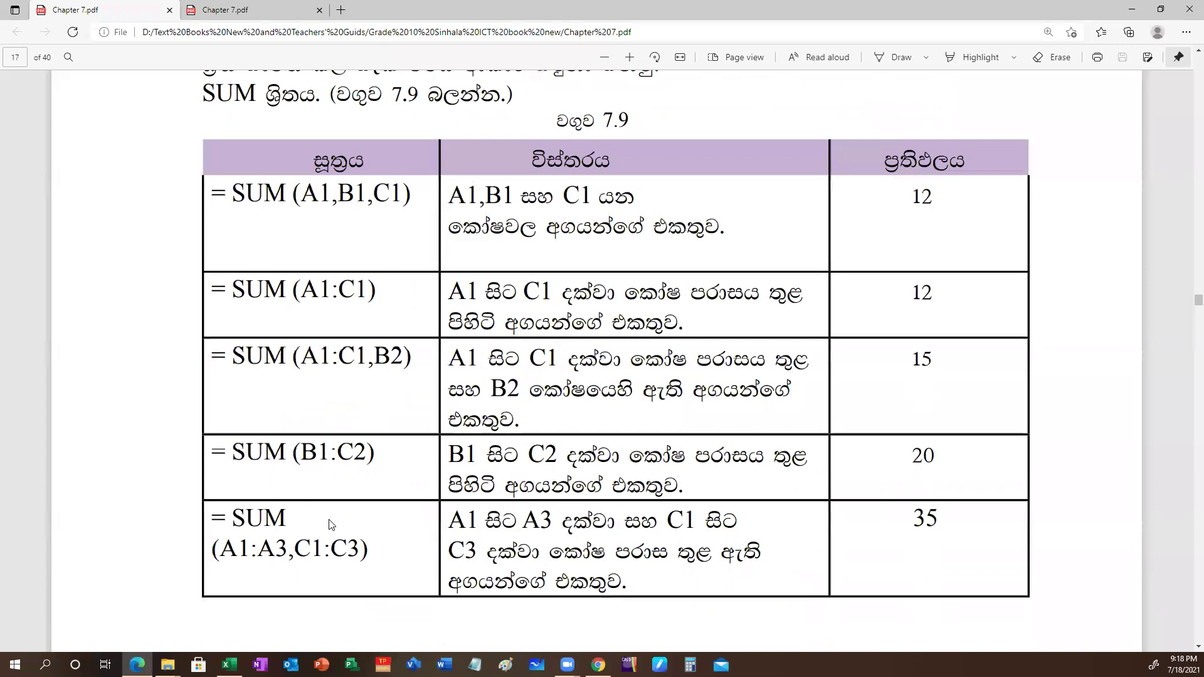
scroll(330, 526, up, 12)
scroll(329, 519, up, 10)
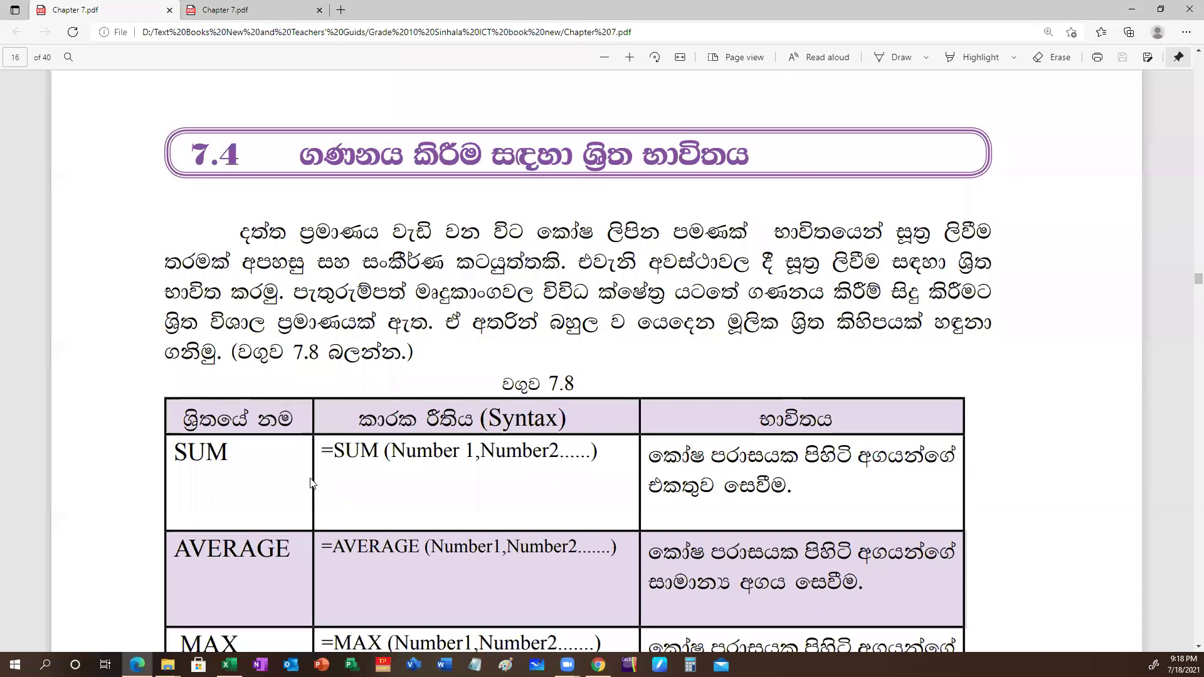
scroll(221, 288, down, 4)
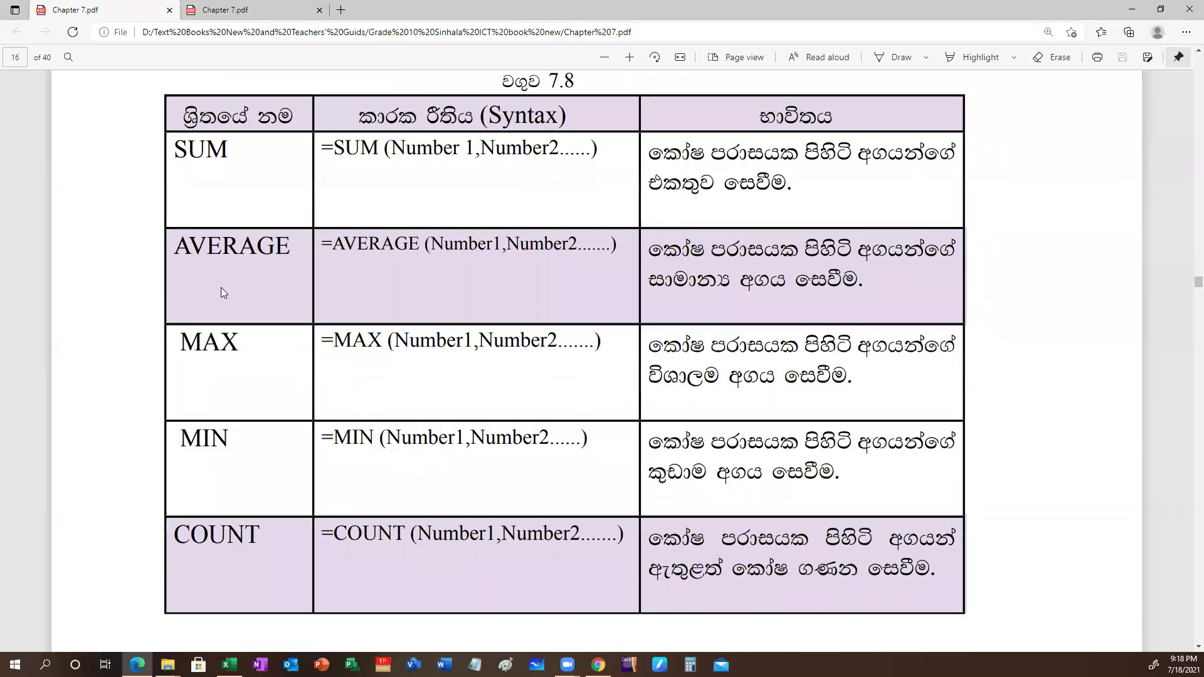
Switch back to the Excel workbook and enter the column heading Average in cell G1
click(1132, 9)
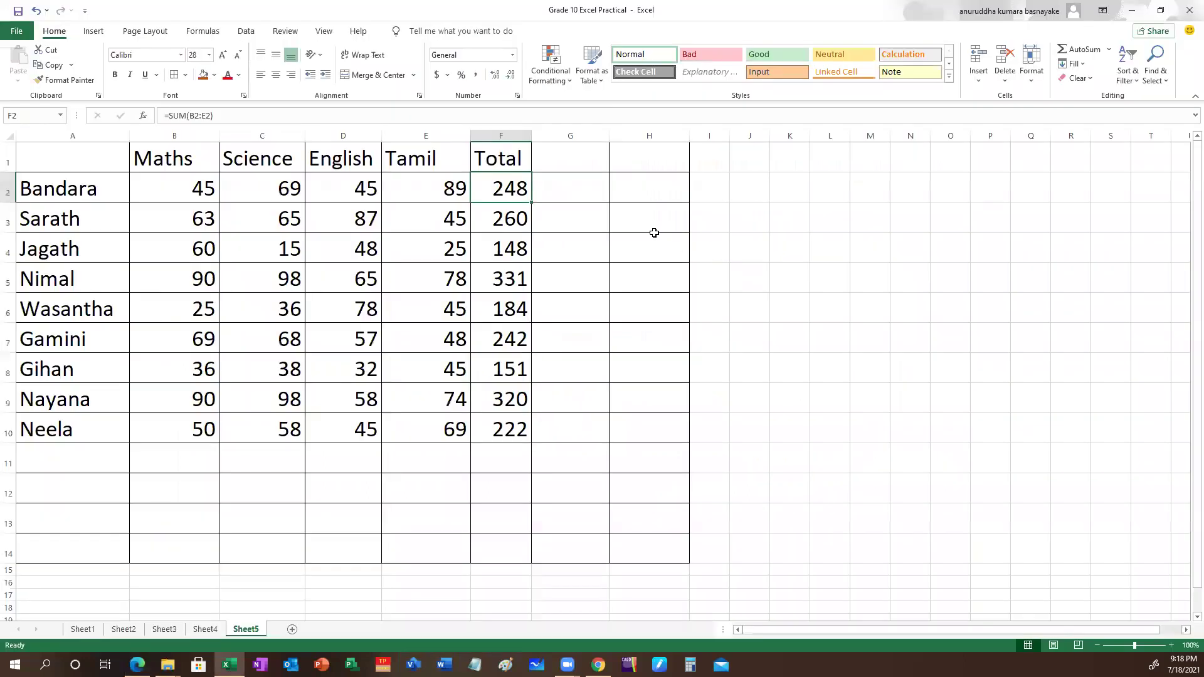
click(573, 165)
text(ave)
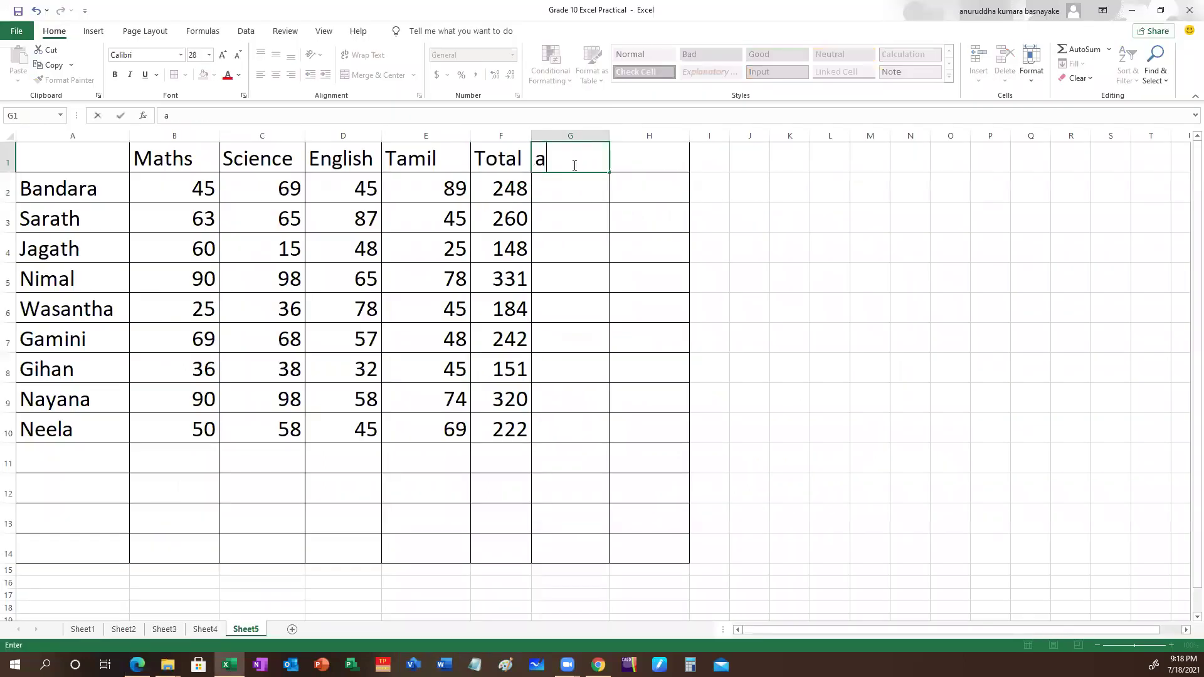
key(BackSpace)
key(BackSpace)
key(BackSpace)
text(Average)
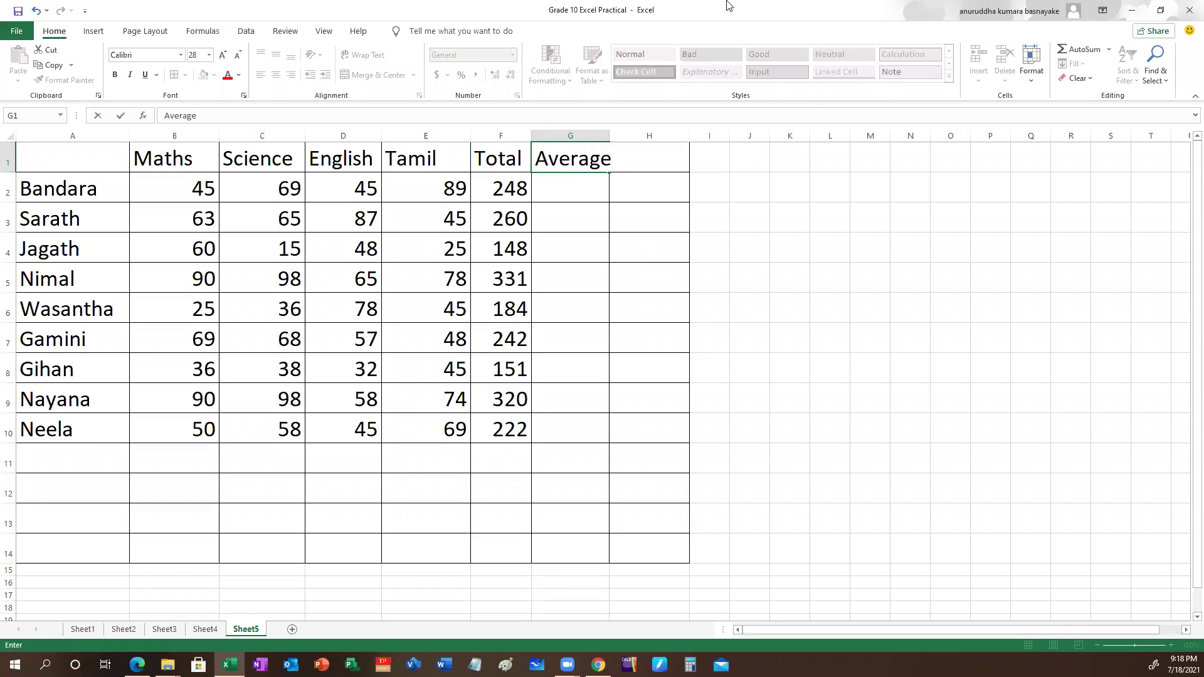
click(578, 193)
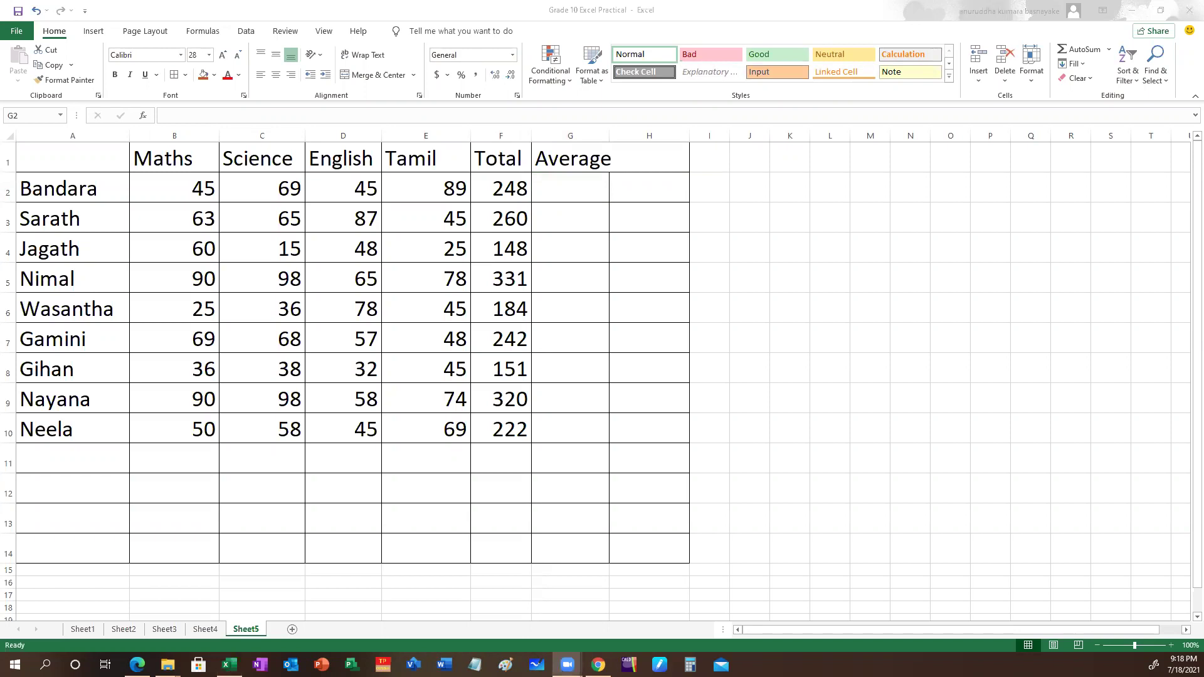
Calculate the first student's average in cell G2 by dividing the total by four with =F2/4
click(563, 188)
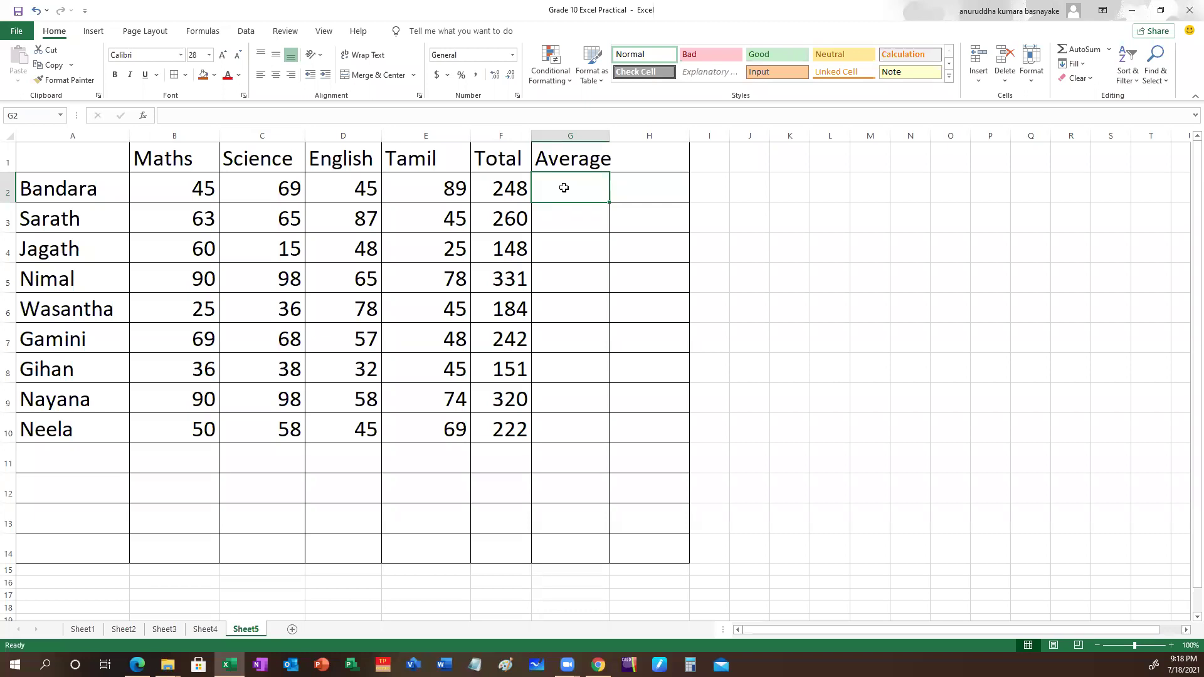
double_click(564, 188)
text(=)
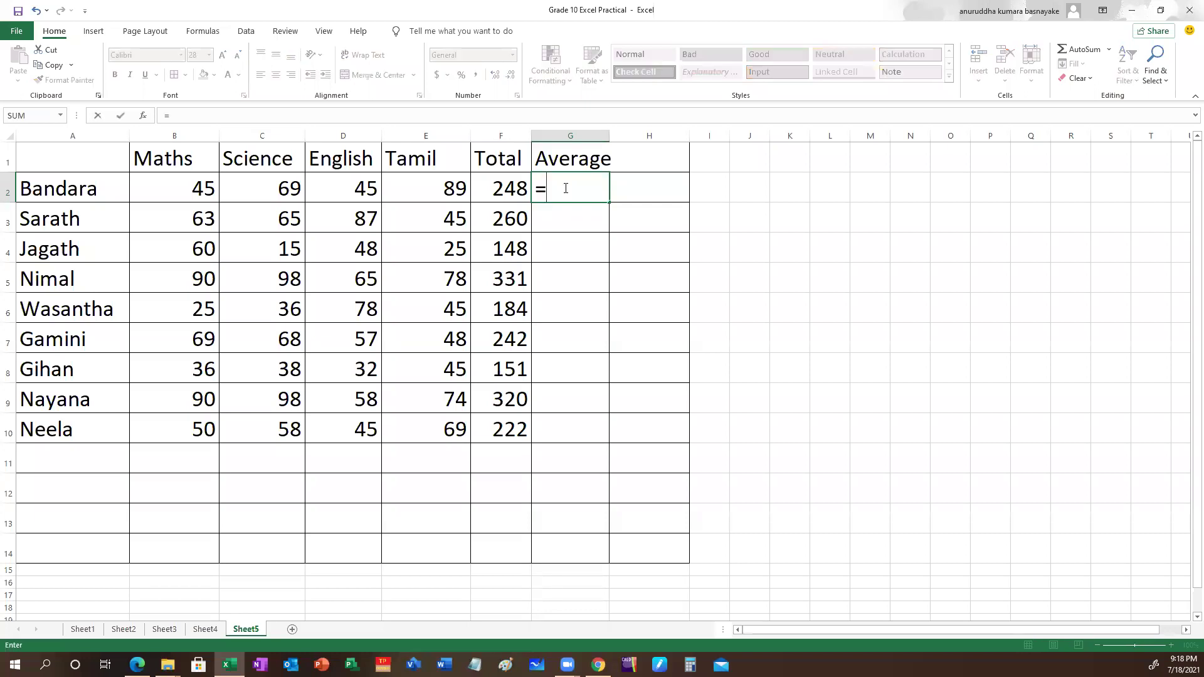
key(Left)
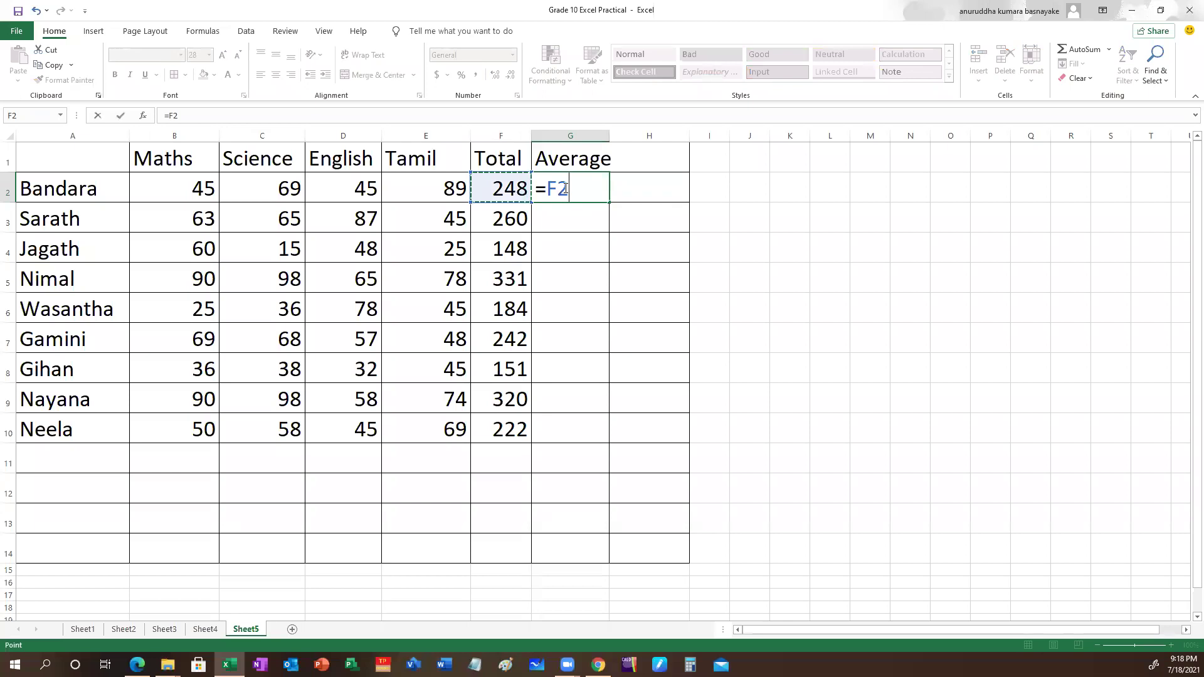
text(/4)
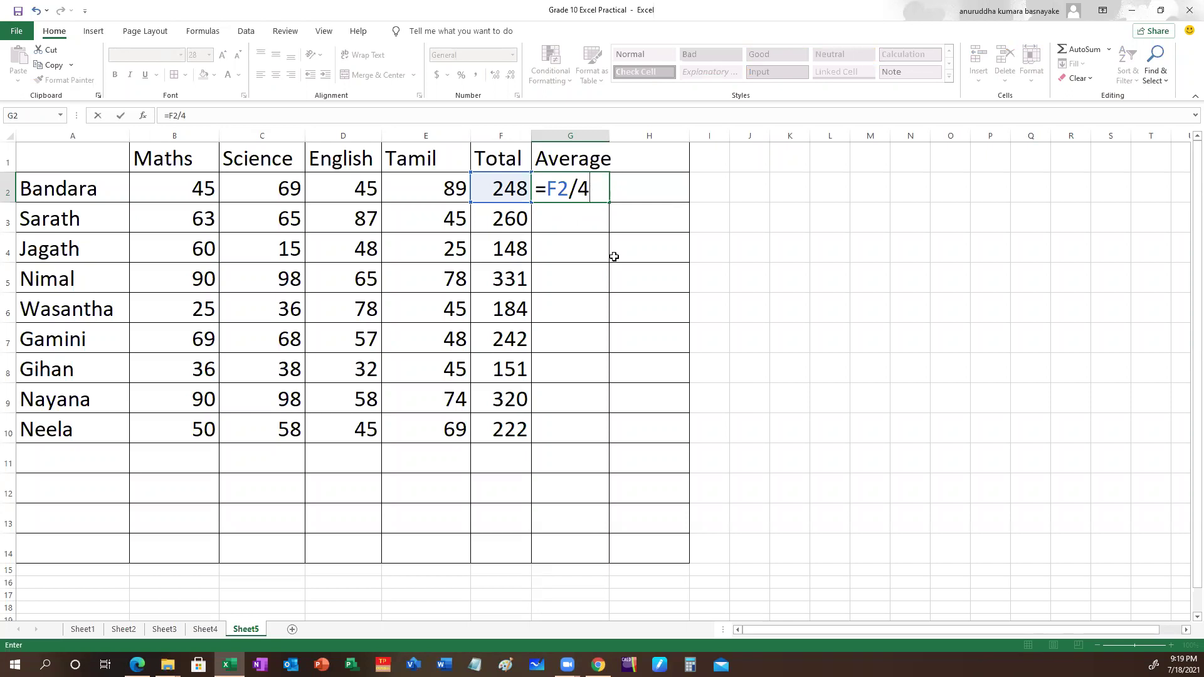
key(Return)
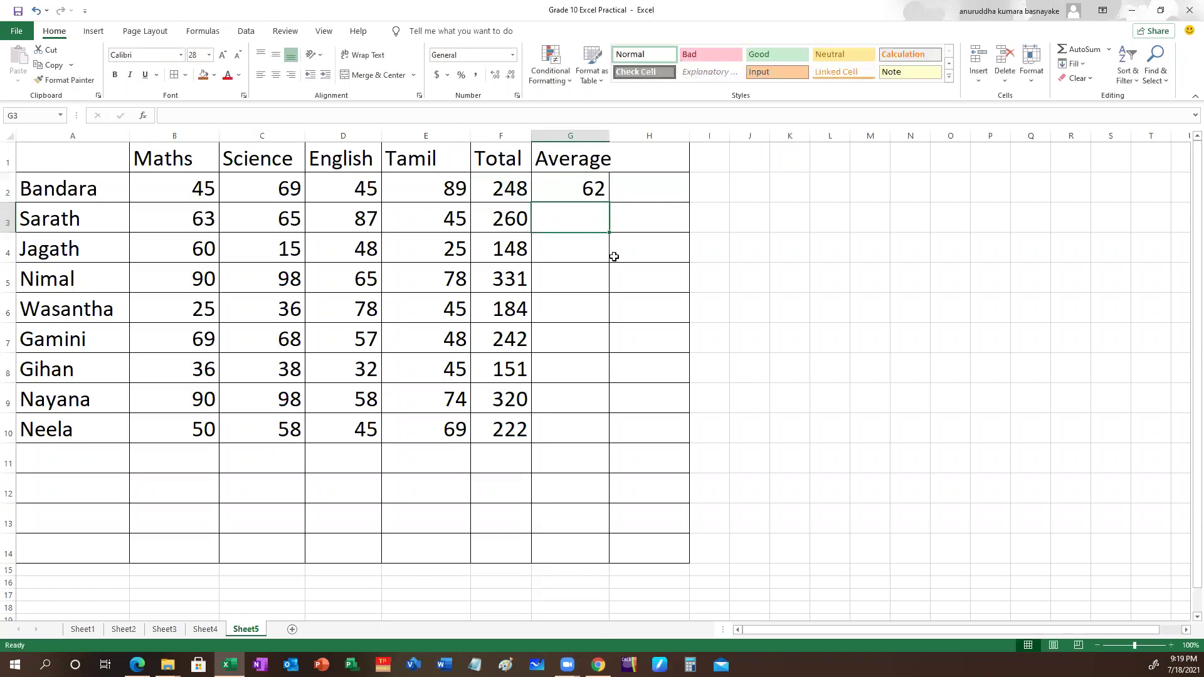
Replace the division formula in G2 with the function =AVERAGE(B2:E2)
click(559, 188)
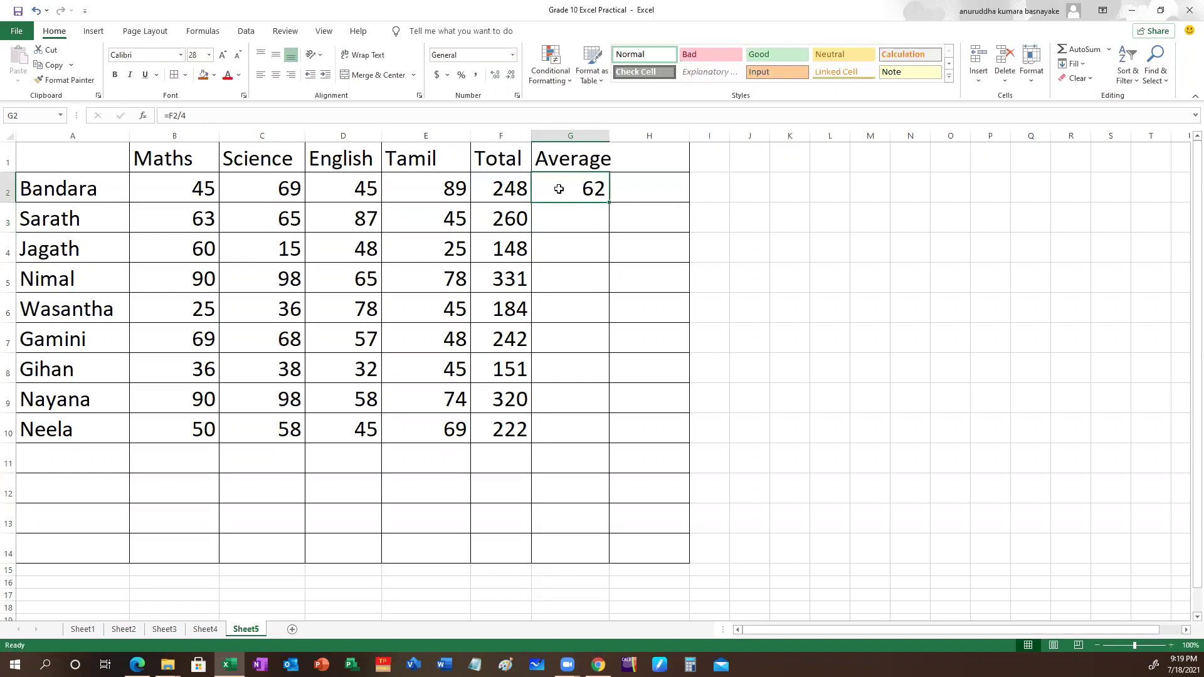
text(=a)
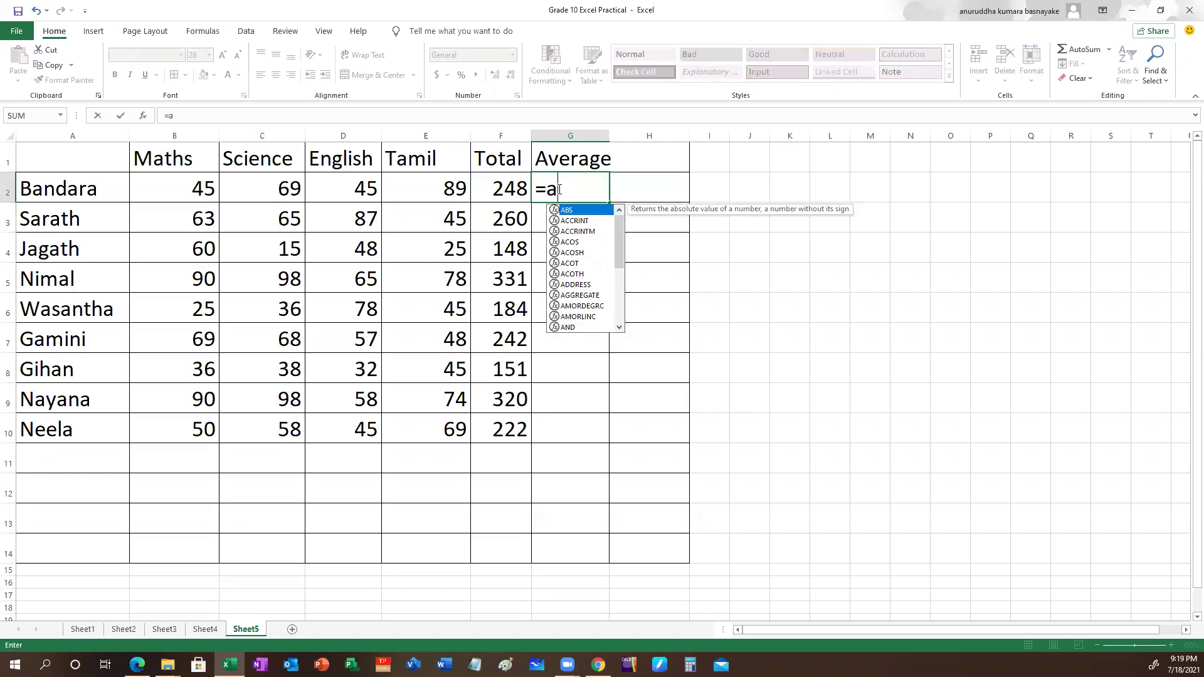
text(verage)
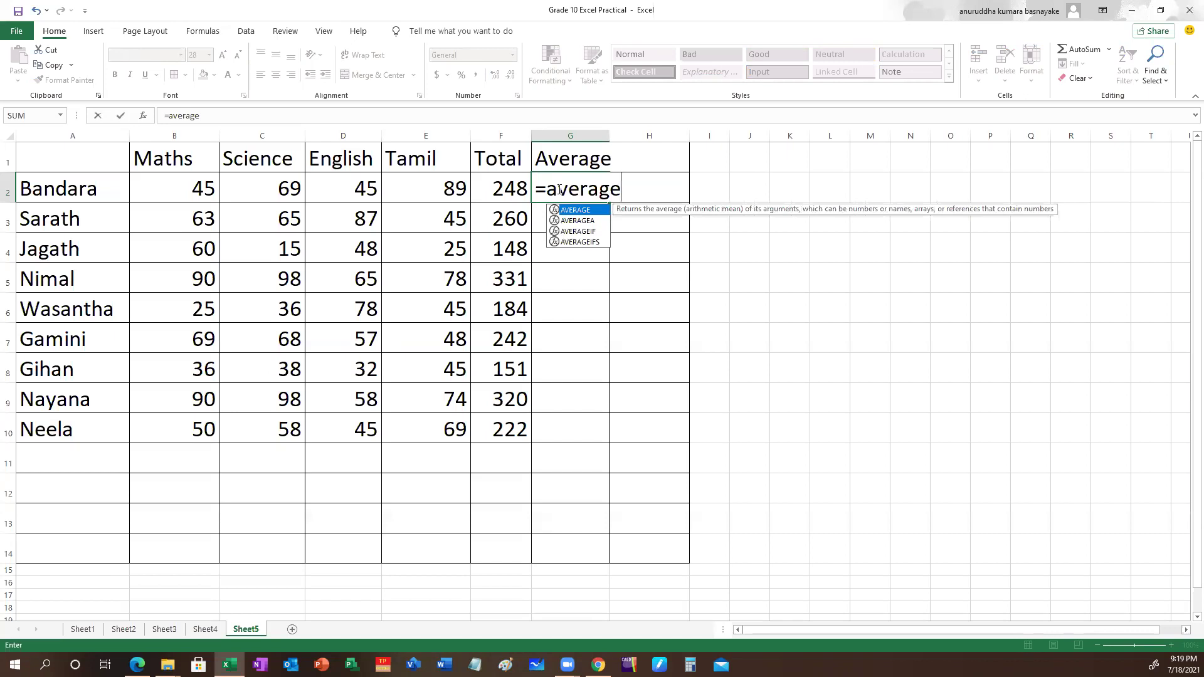
text(()
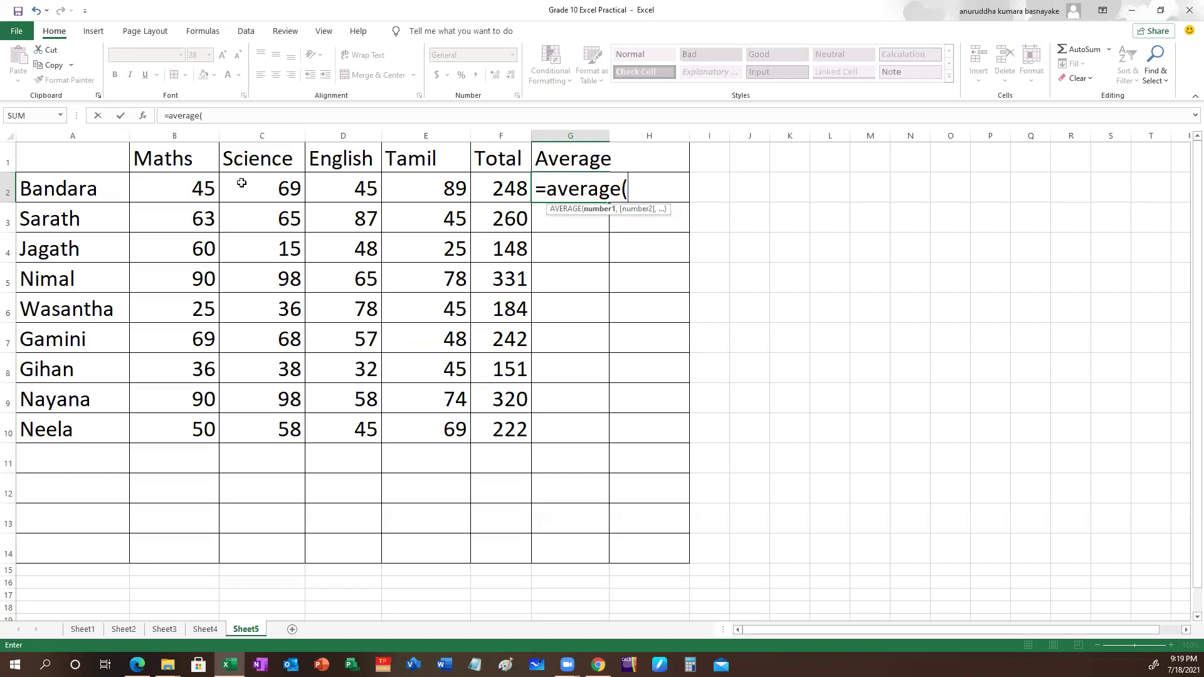
drag(199, 188, 413, 186)
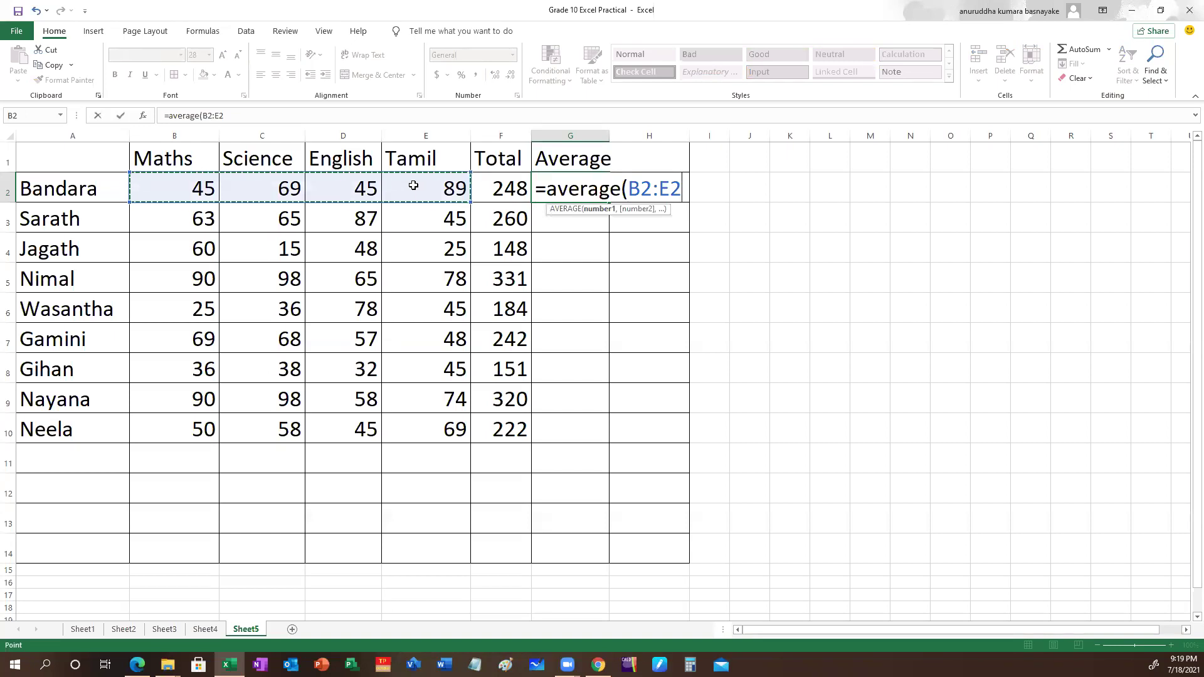
text())
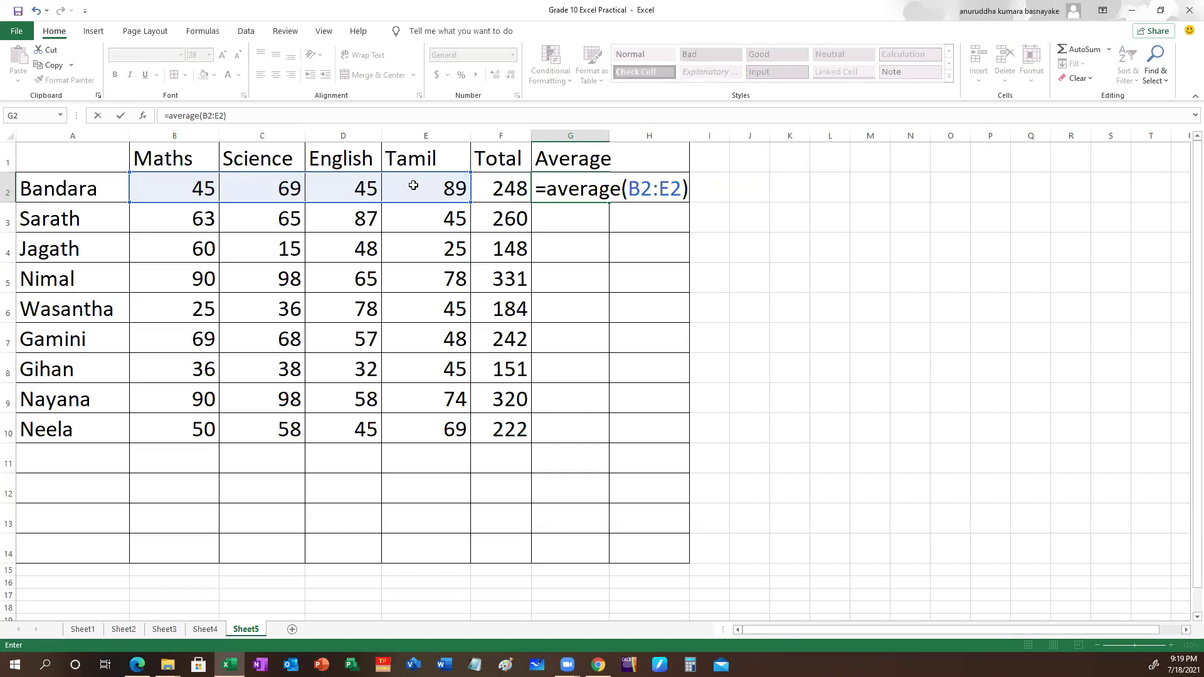
key(Return)
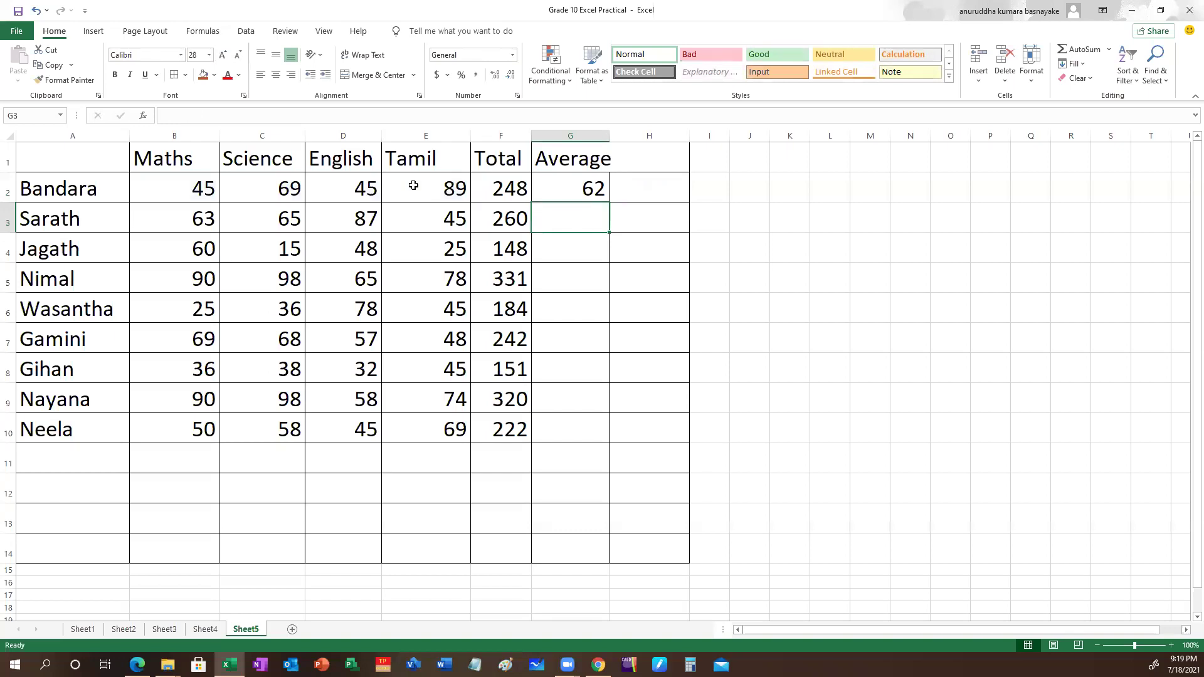
Overwrite the function in G2 with the division formula =F2/4
key(Up)
text(=)
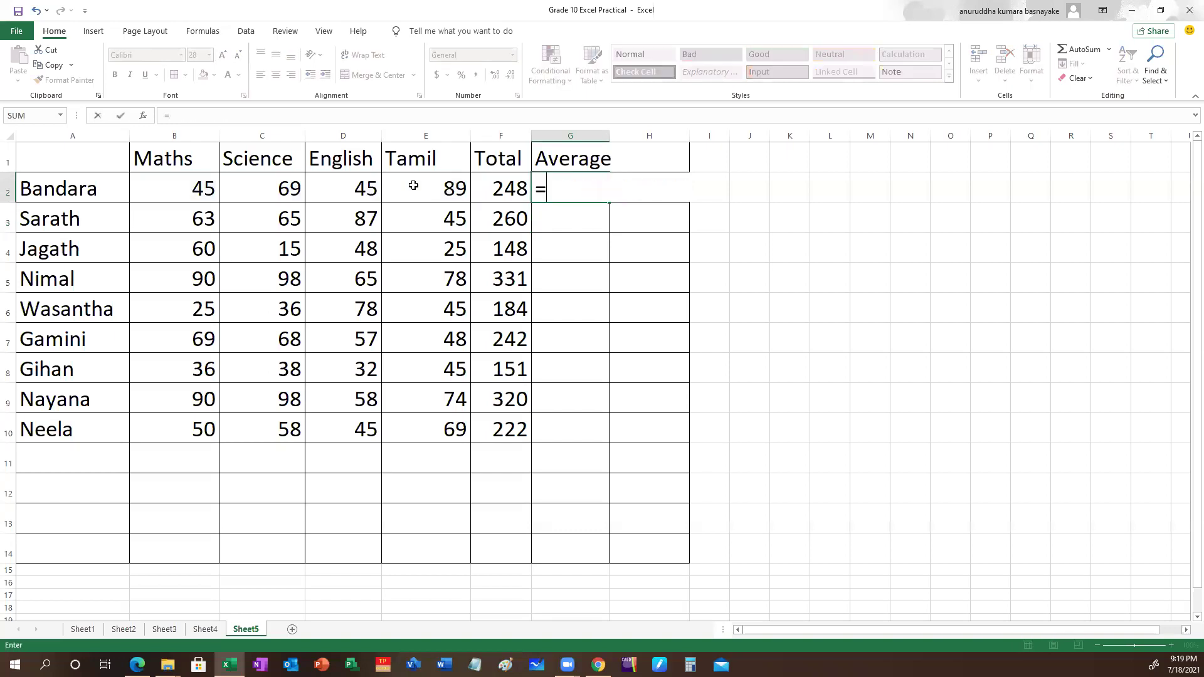
click(500, 191)
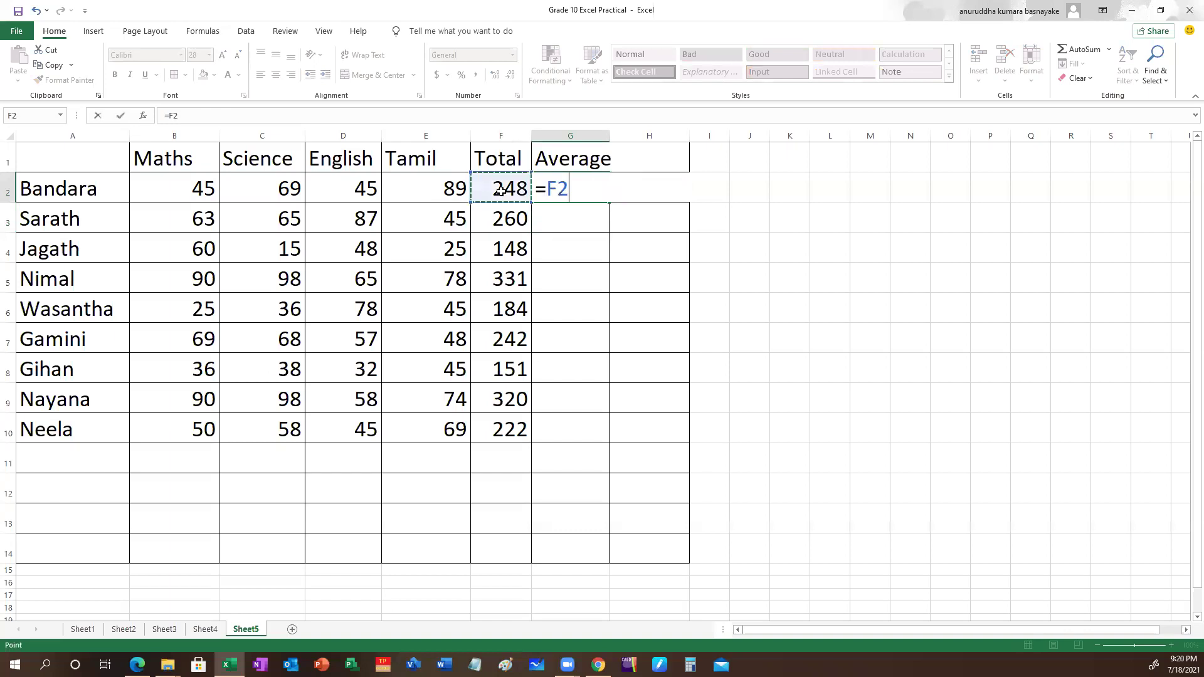
text(/4)
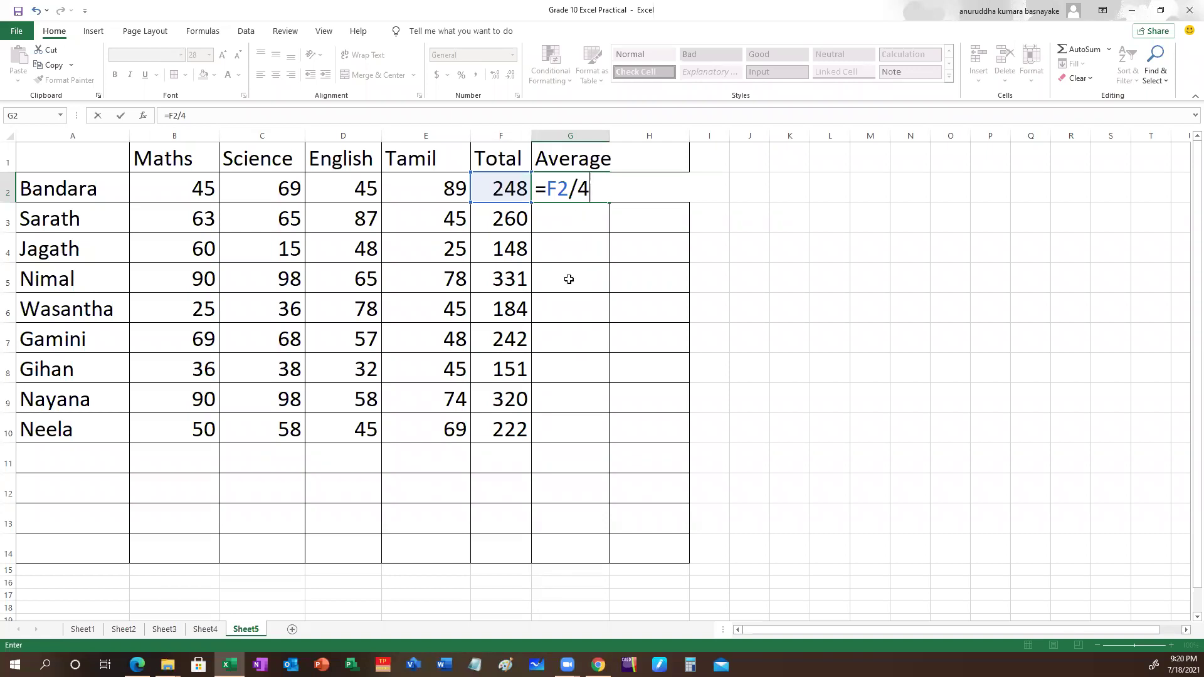
key(Return)
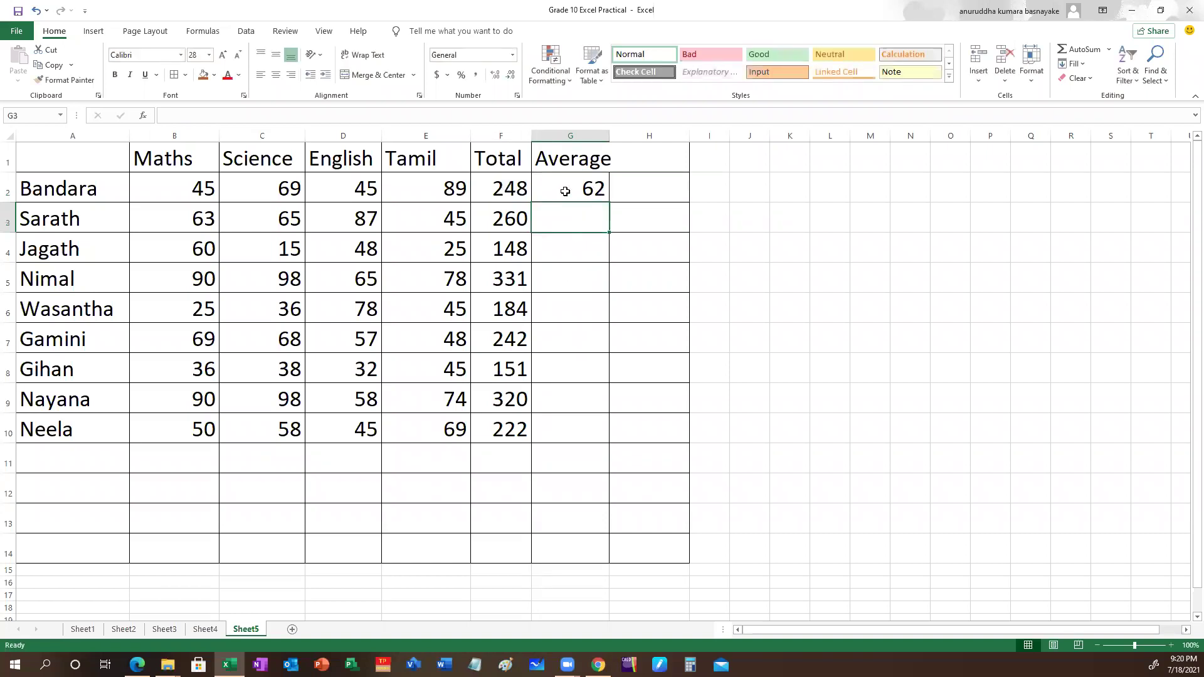
Enter =AVERAGE(B2:E2) in cell G2 to average the first student's four subject marks
click(568, 191)
text(=)
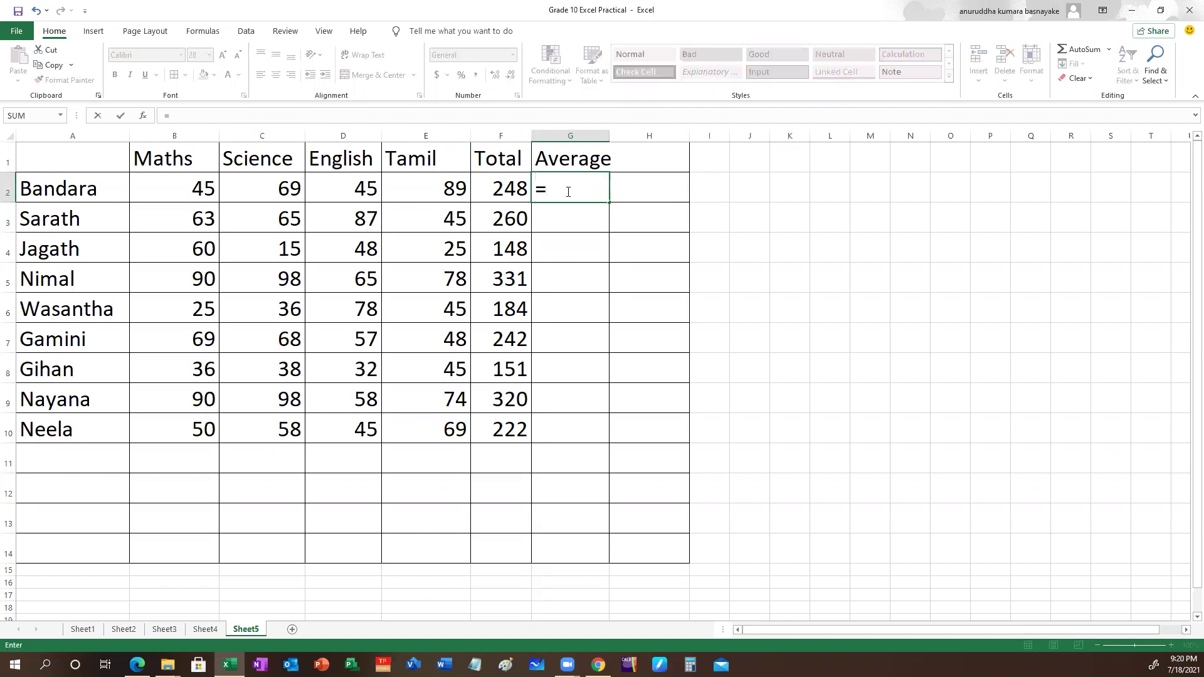
text(average)
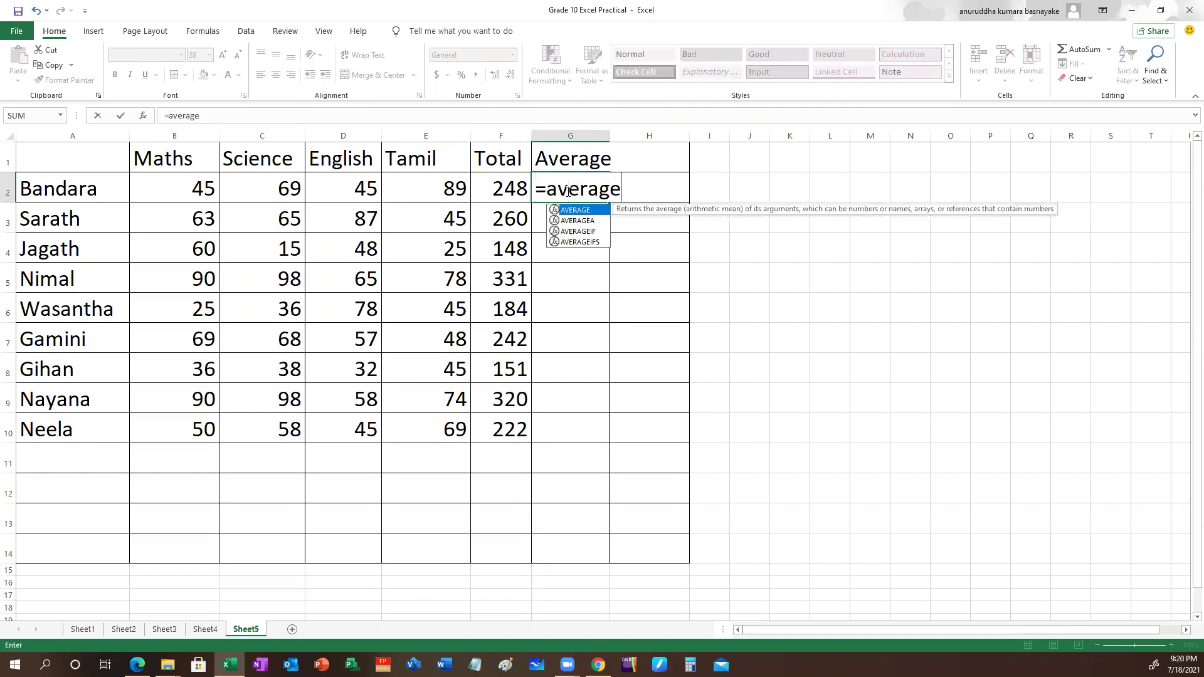
text(()
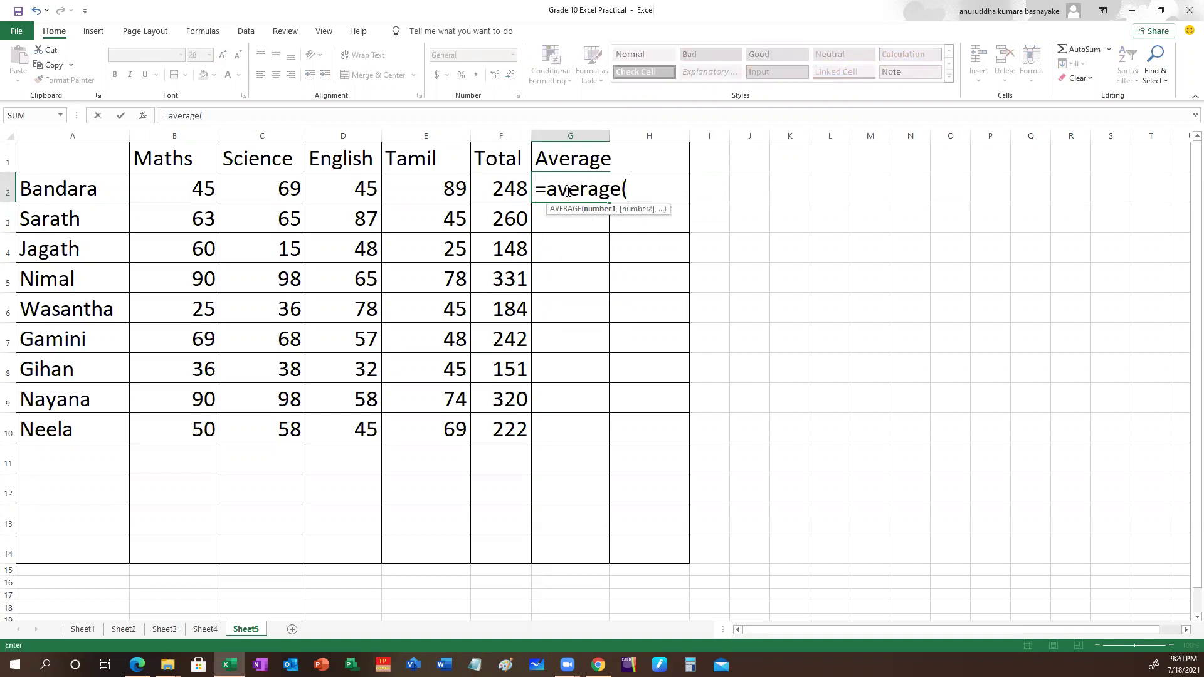
click(196, 189)
drag(196, 189, 425, 202)
text())
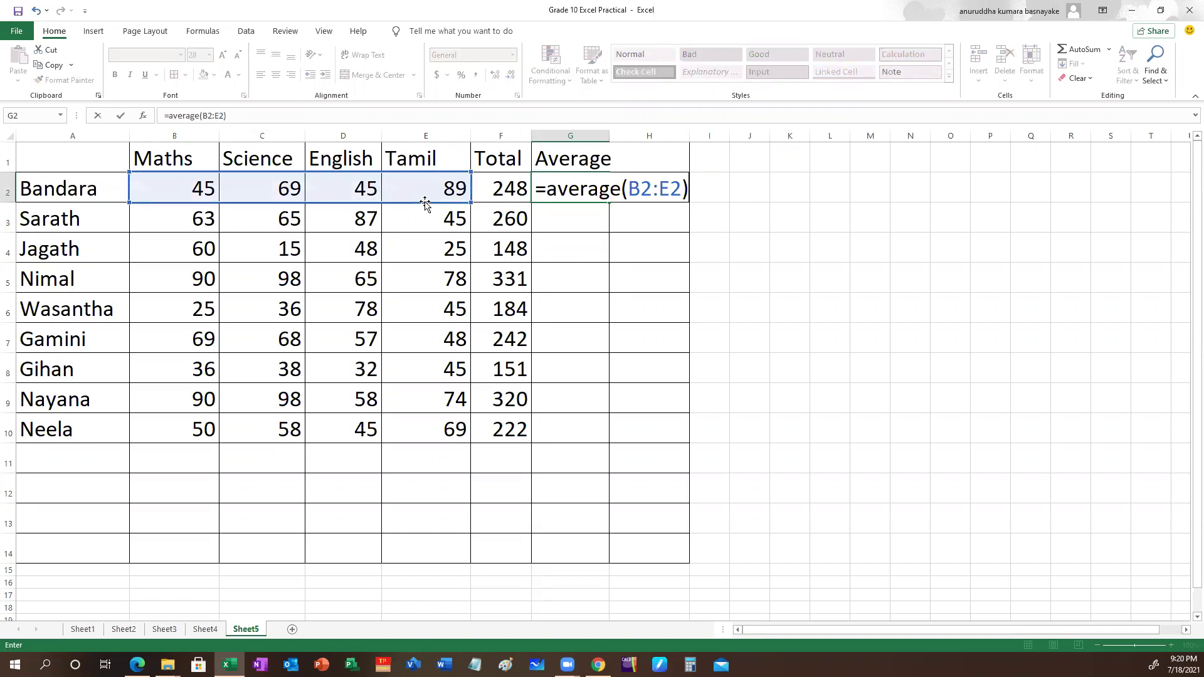
key(Return)
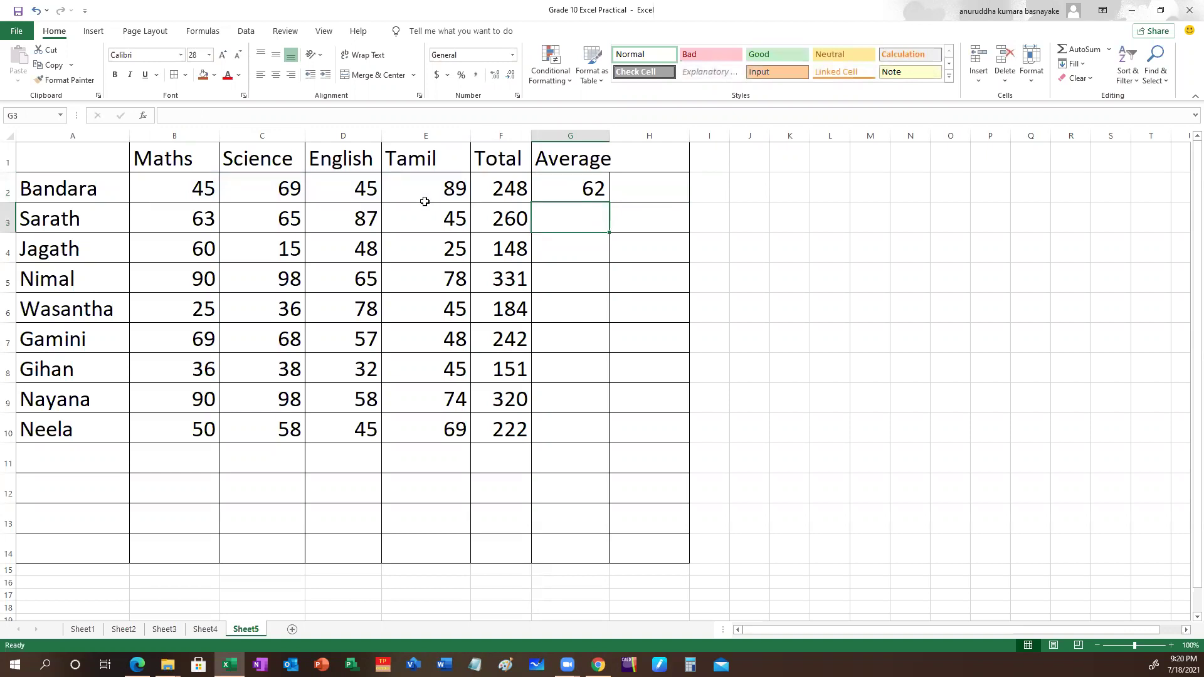
Copy the average formula from G2 down through G10 and widen column G to fit its heading
click(560, 187)
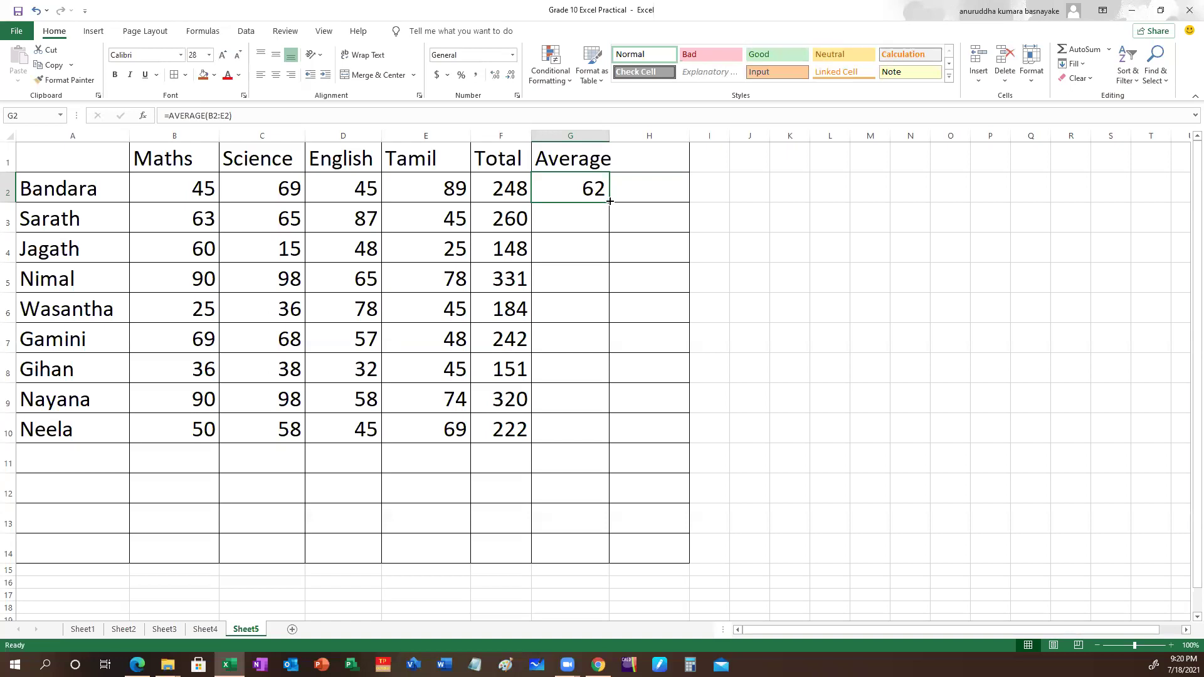
click(575, 288)
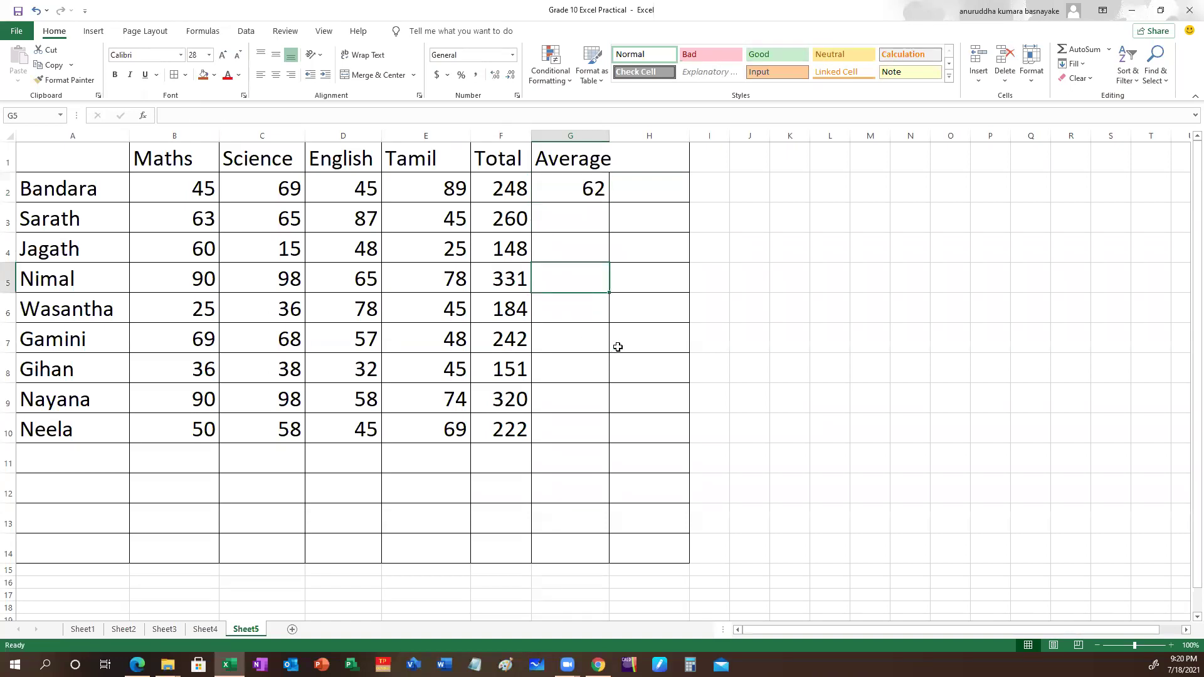
click(565, 186)
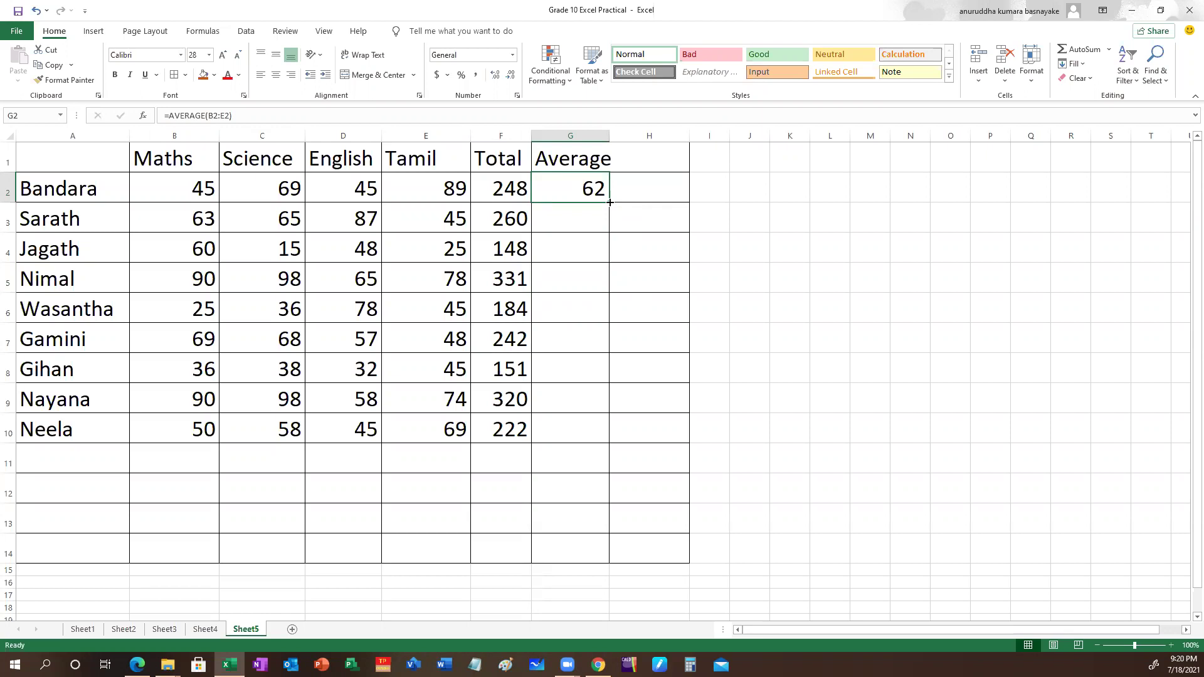
drag(609, 202, 612, 435)
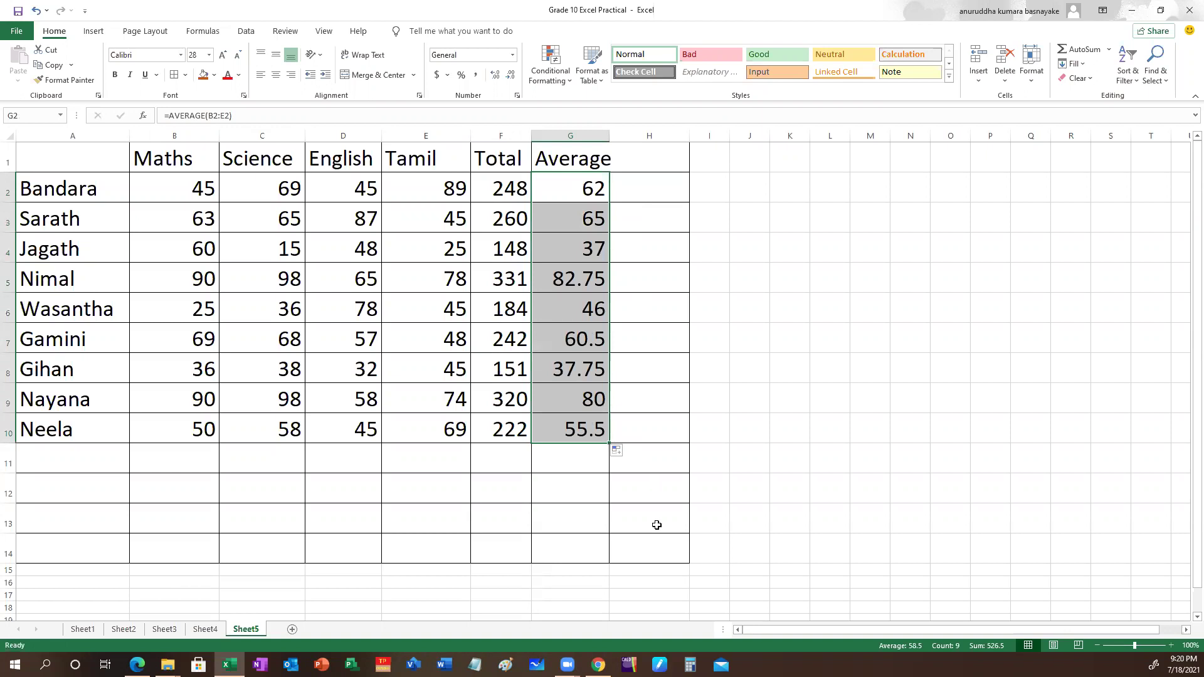
click(656, 524)
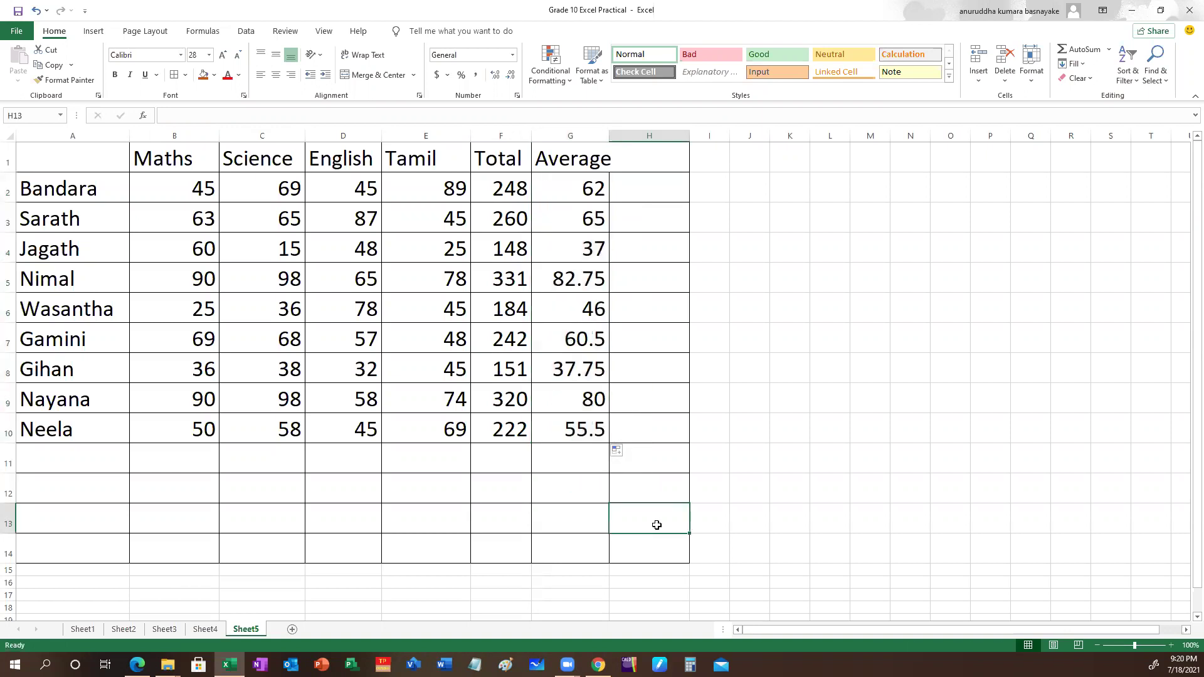
drag(612, 131, 622, 131)
click(674, 158)
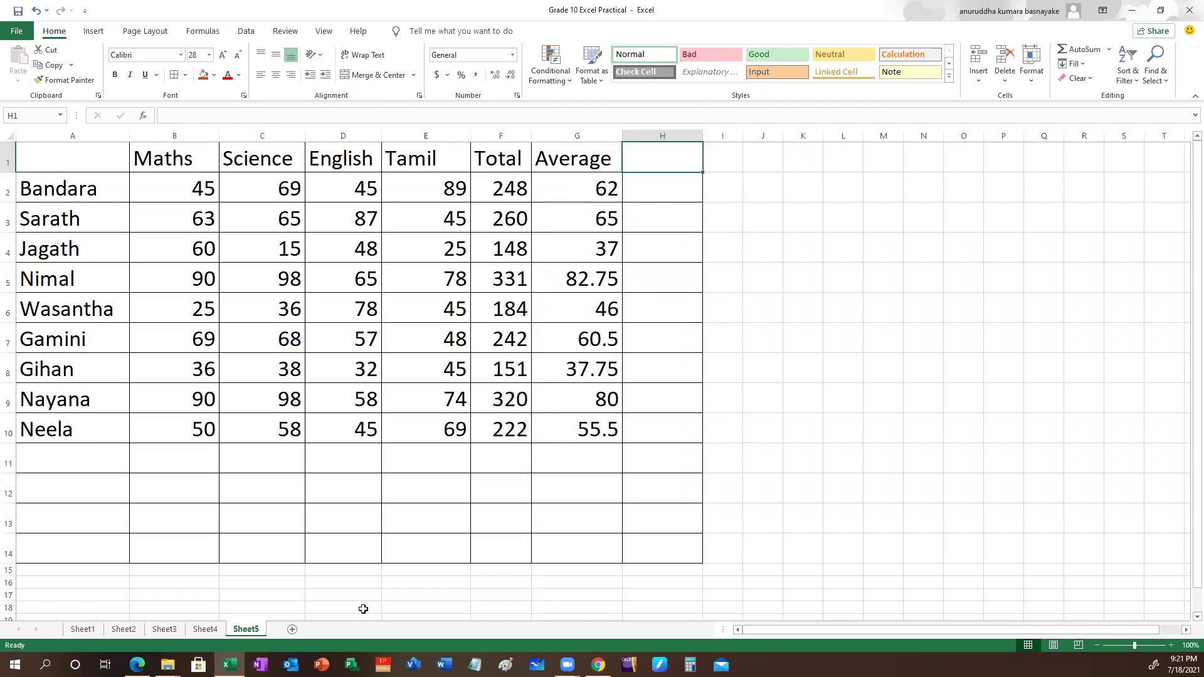
Consult the textbook PDF's function table, then add the row labels Maximum in A12 and Minimum in A13 on Sheet5
click(137, 665)
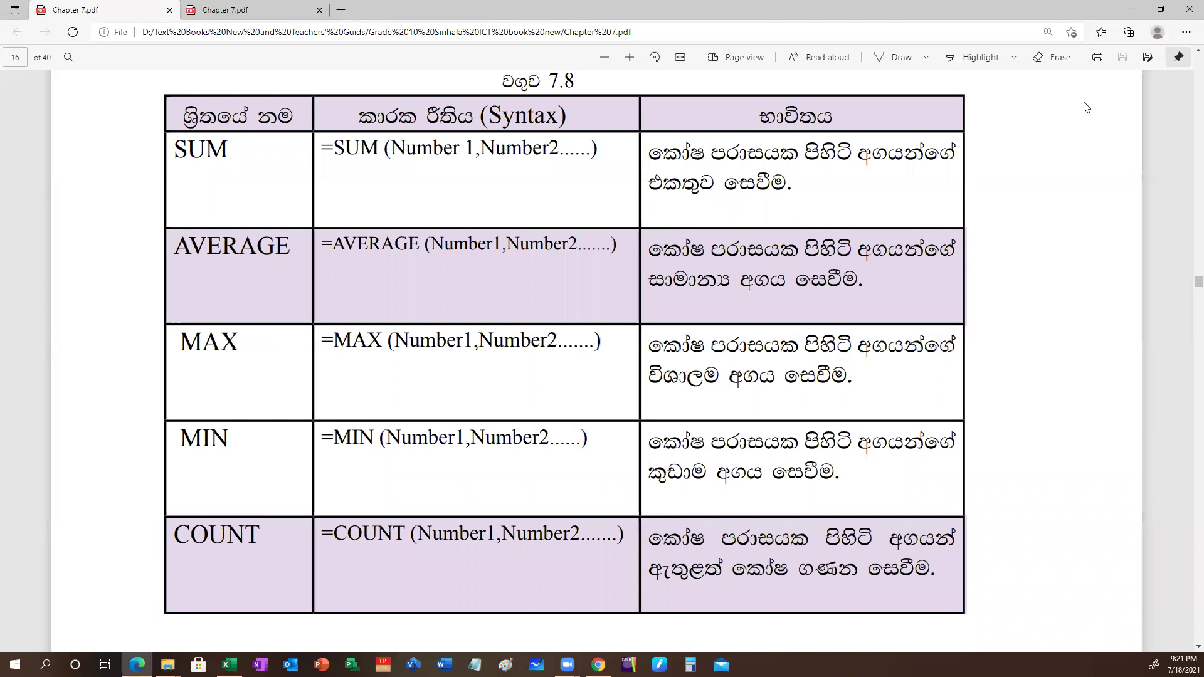
click(1135, 10)
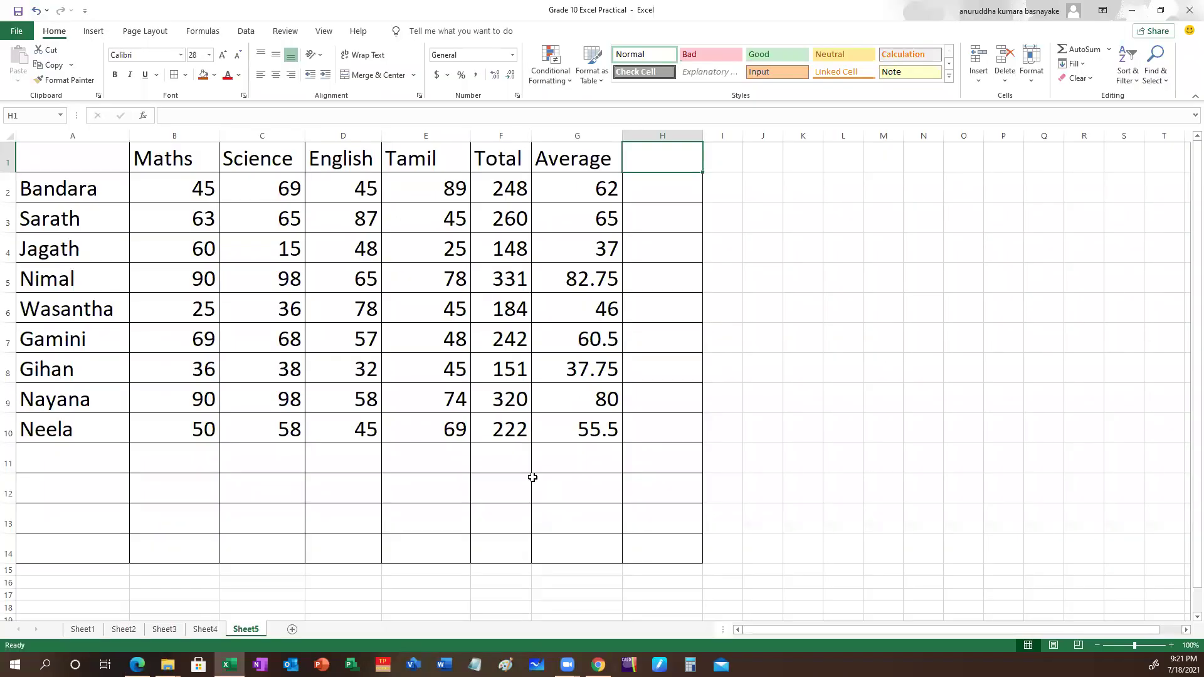
click(71, 493)
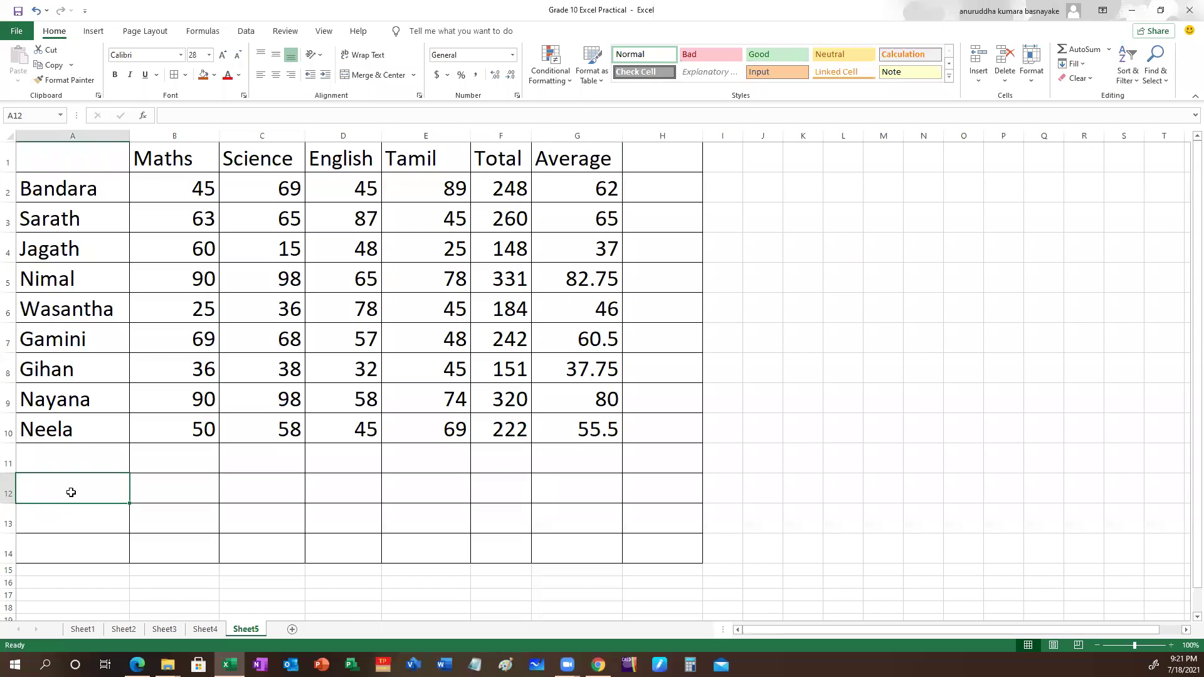
text(Maxi)
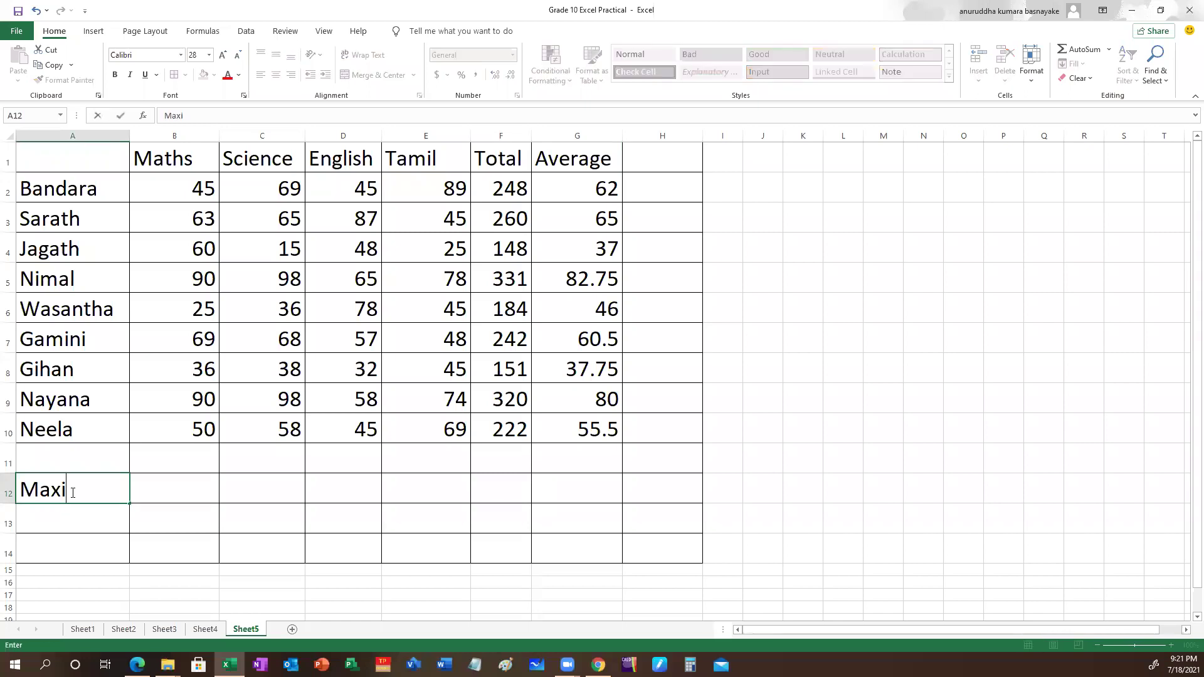
text(maumk)
key(BackSpace)
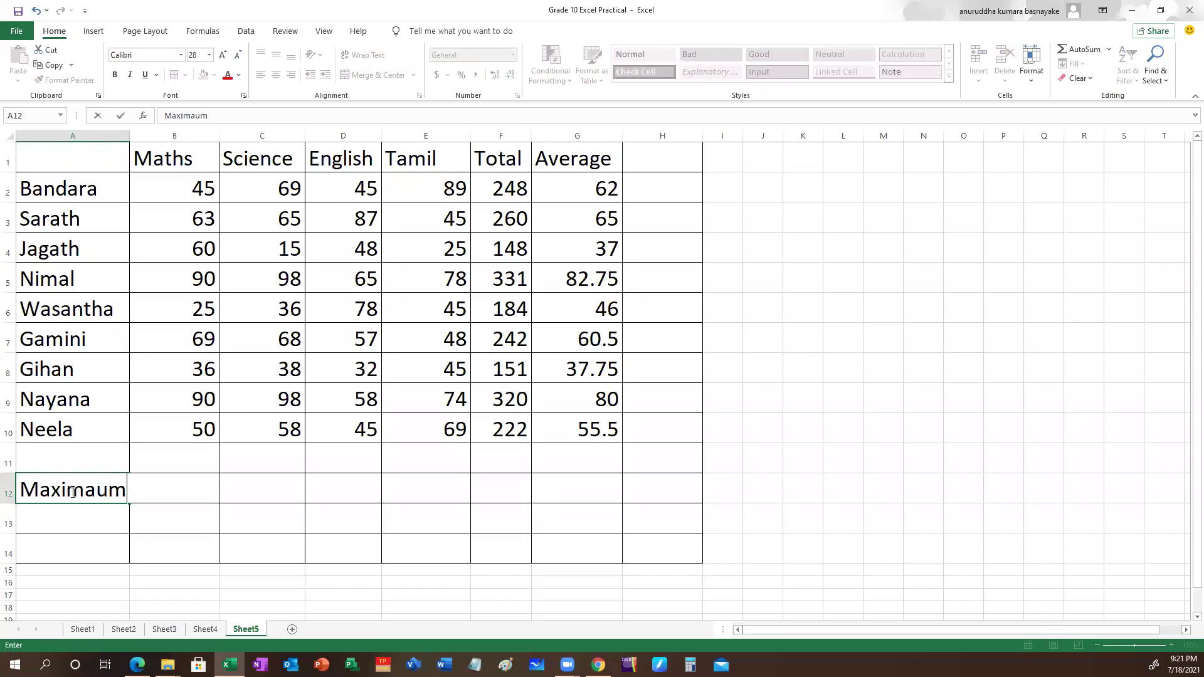
key(Return)
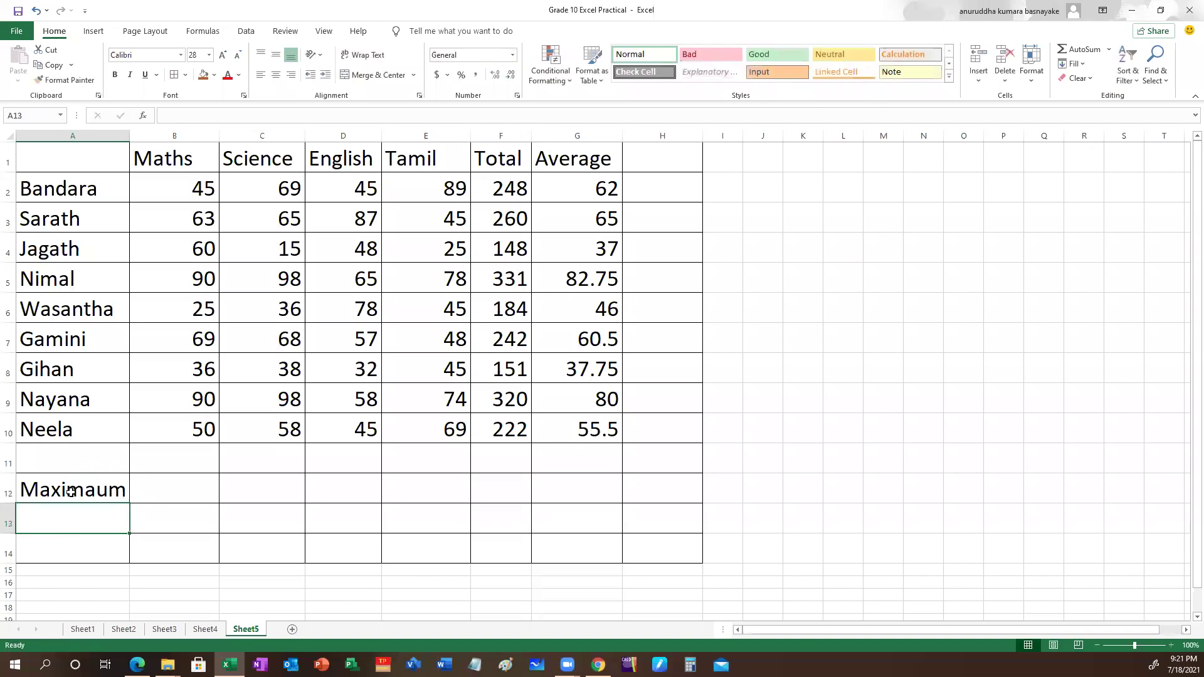
text(Minimum)
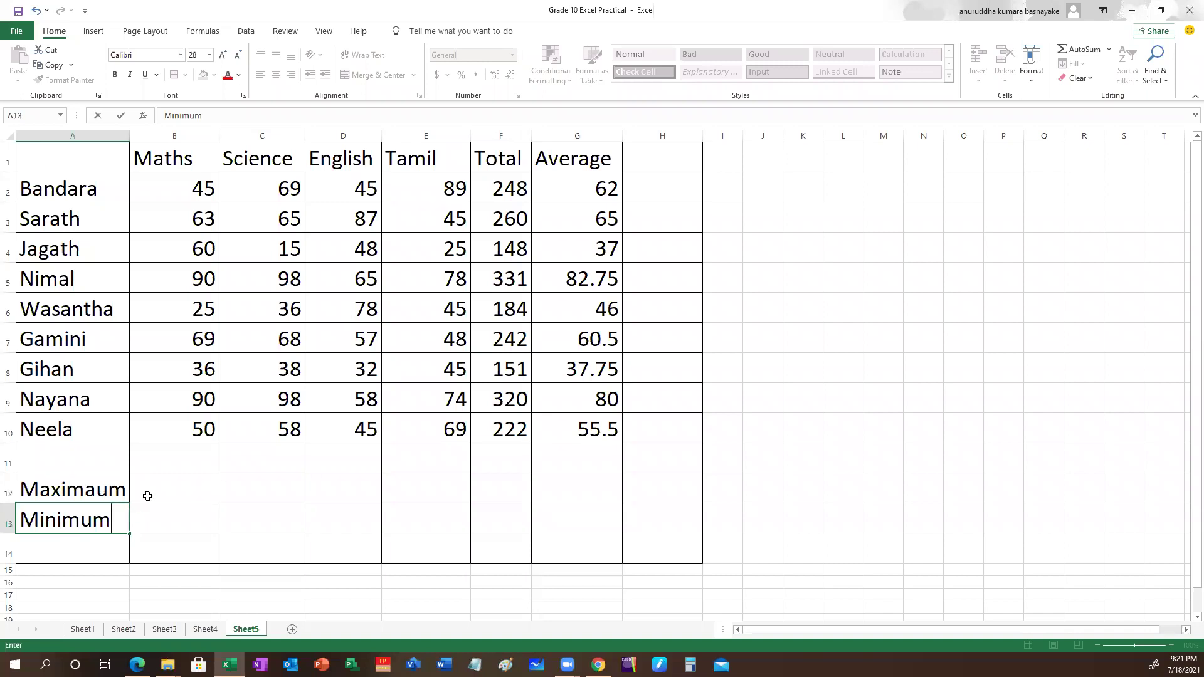
double_click(99, 491)
key(BackSpace)
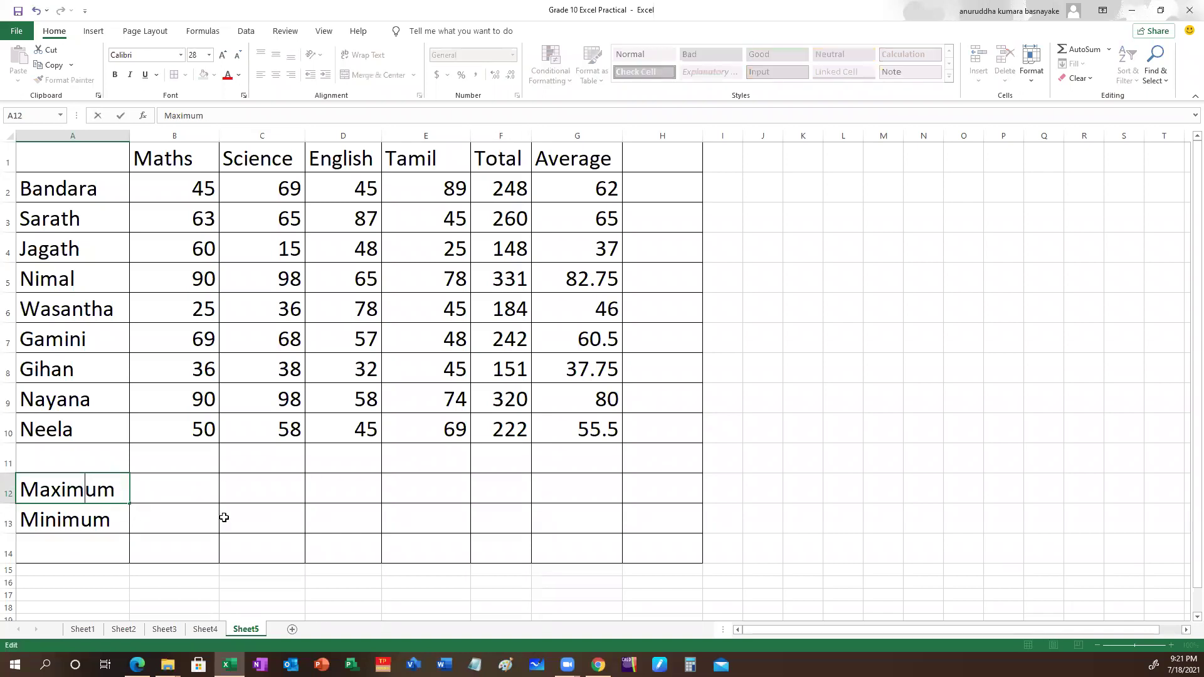
Enter =MAX(B2:B10) in cell B12 to find the highest Maths mark
click(190, 489)
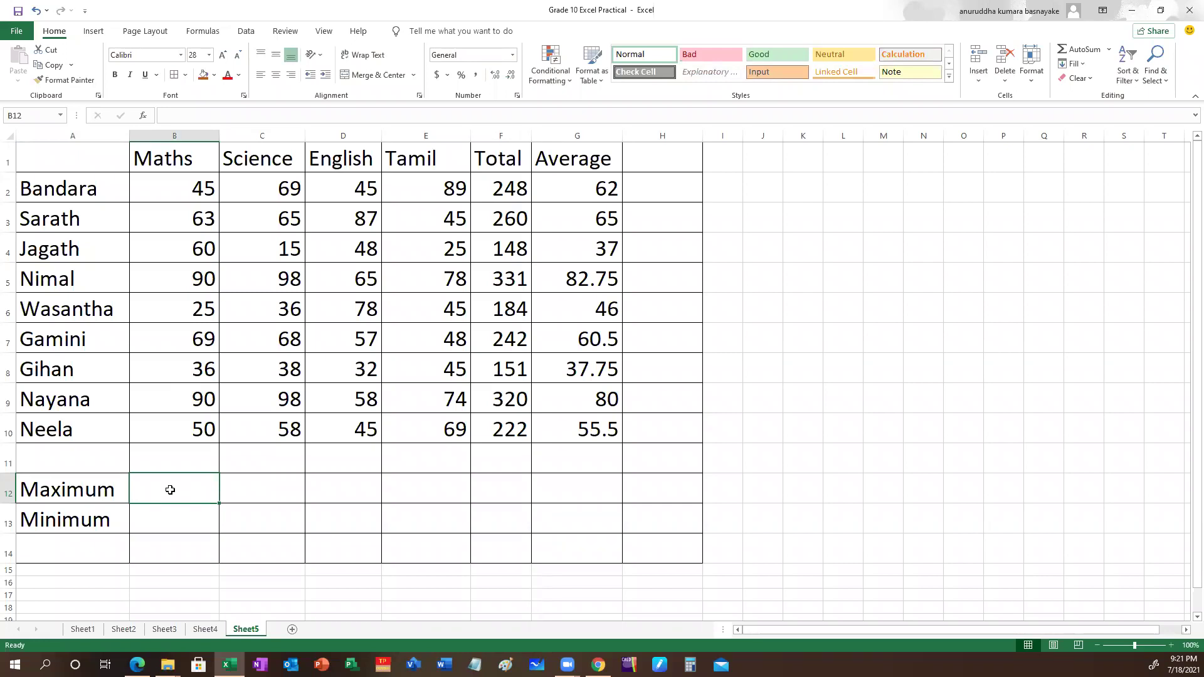
text(=)
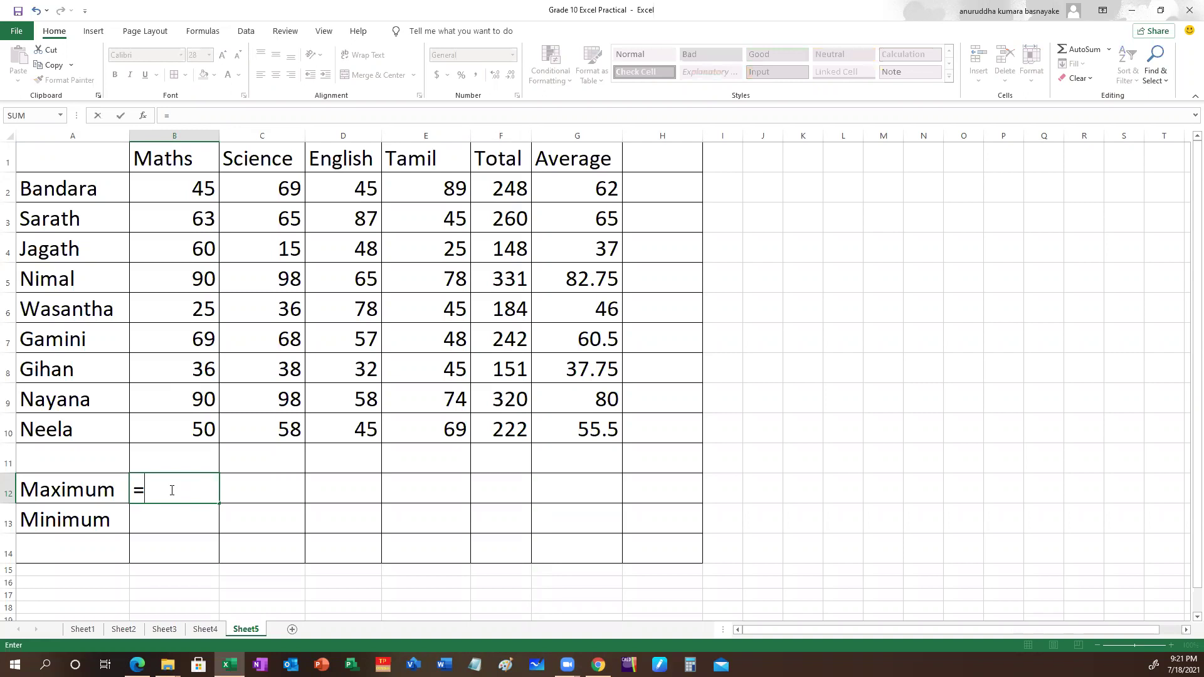
text(max)
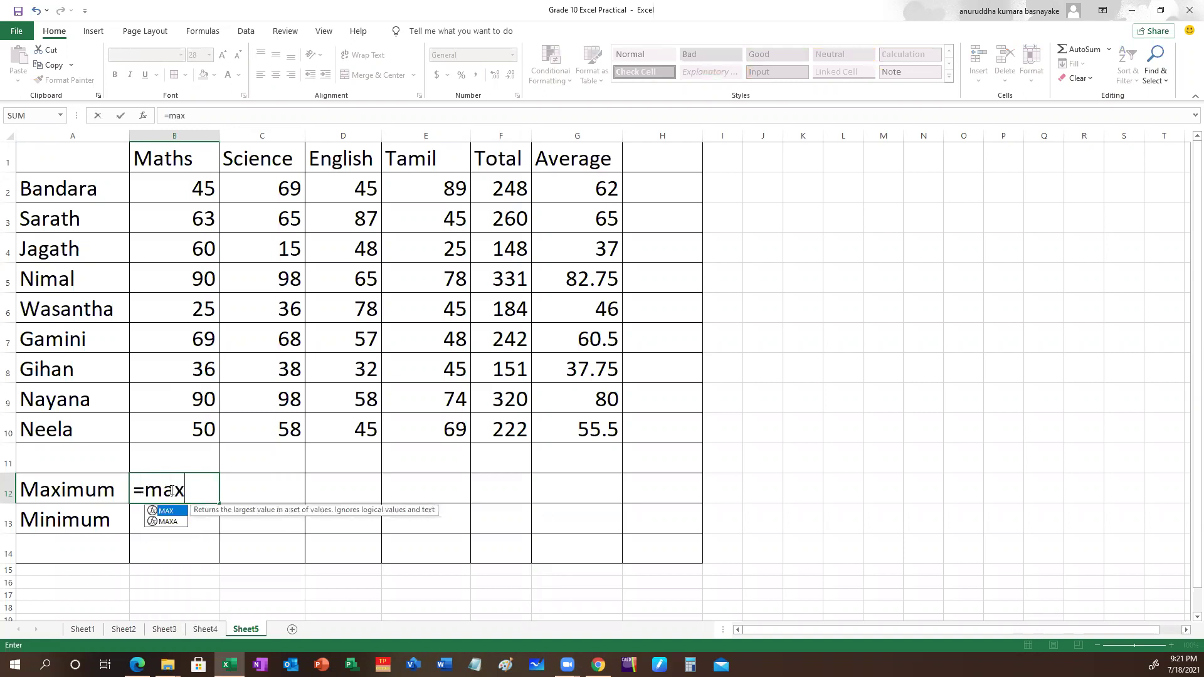
text(()
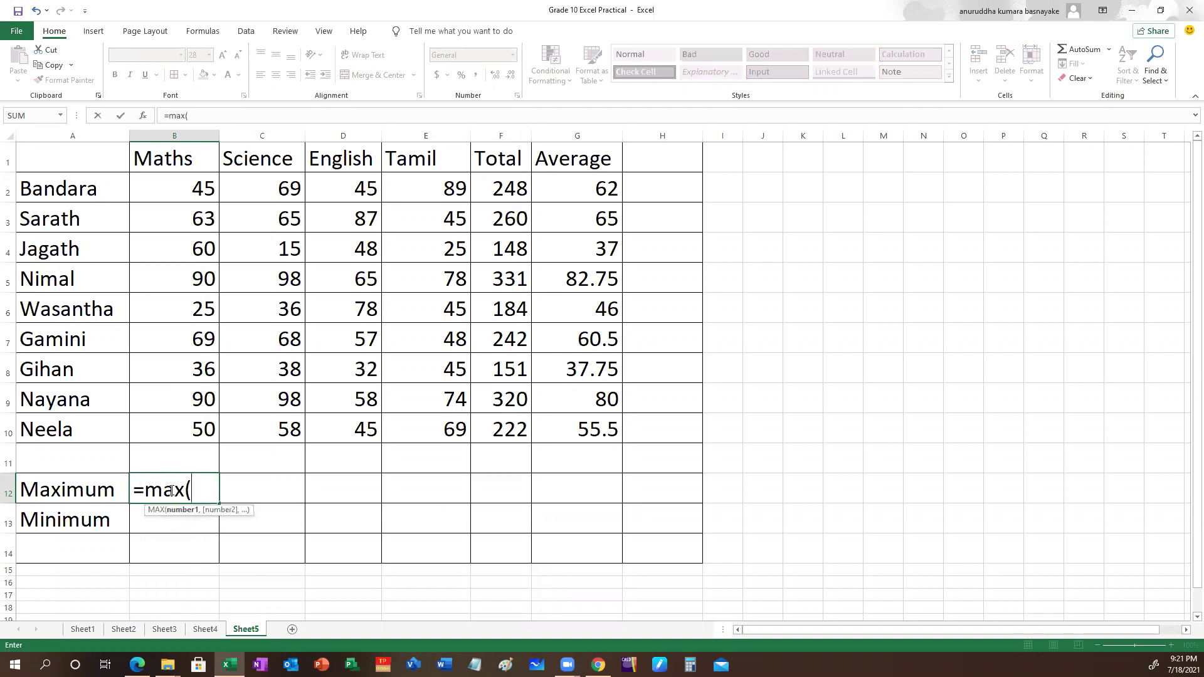
click(180, 188)
drag(180, 240, 158, 417)
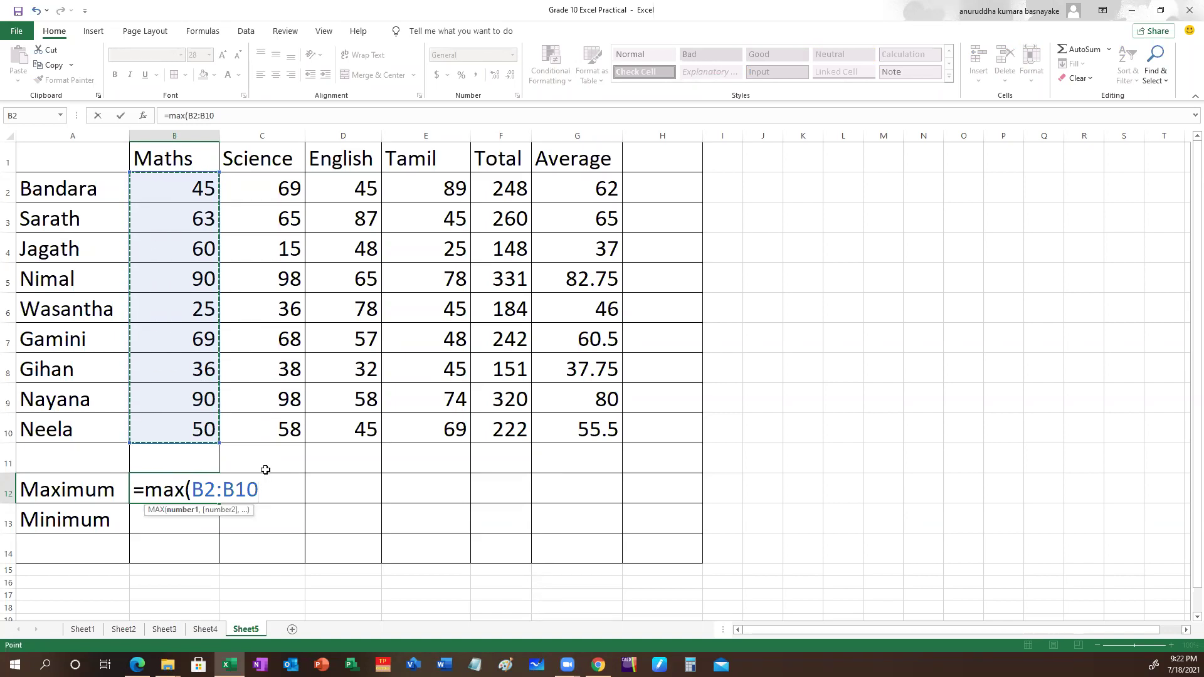
text())
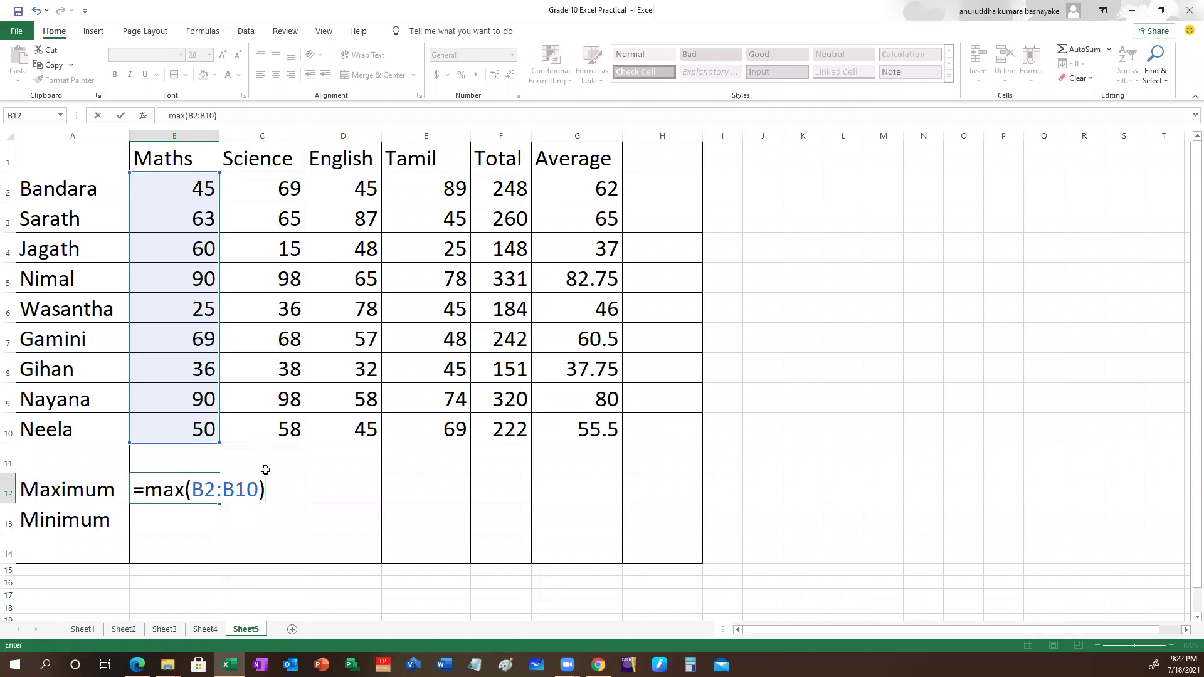
key(Return)
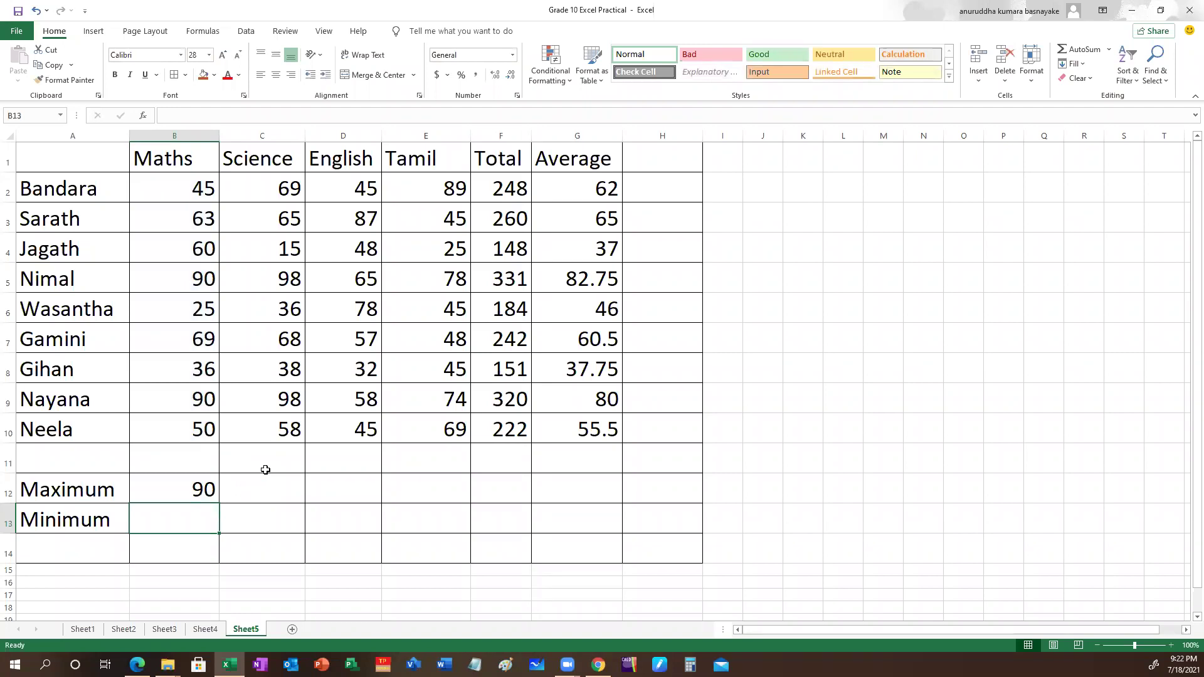
Copy the maximum formula from B12 across through G12, covering the remaining subjects, Total and Average
click(196, 482)
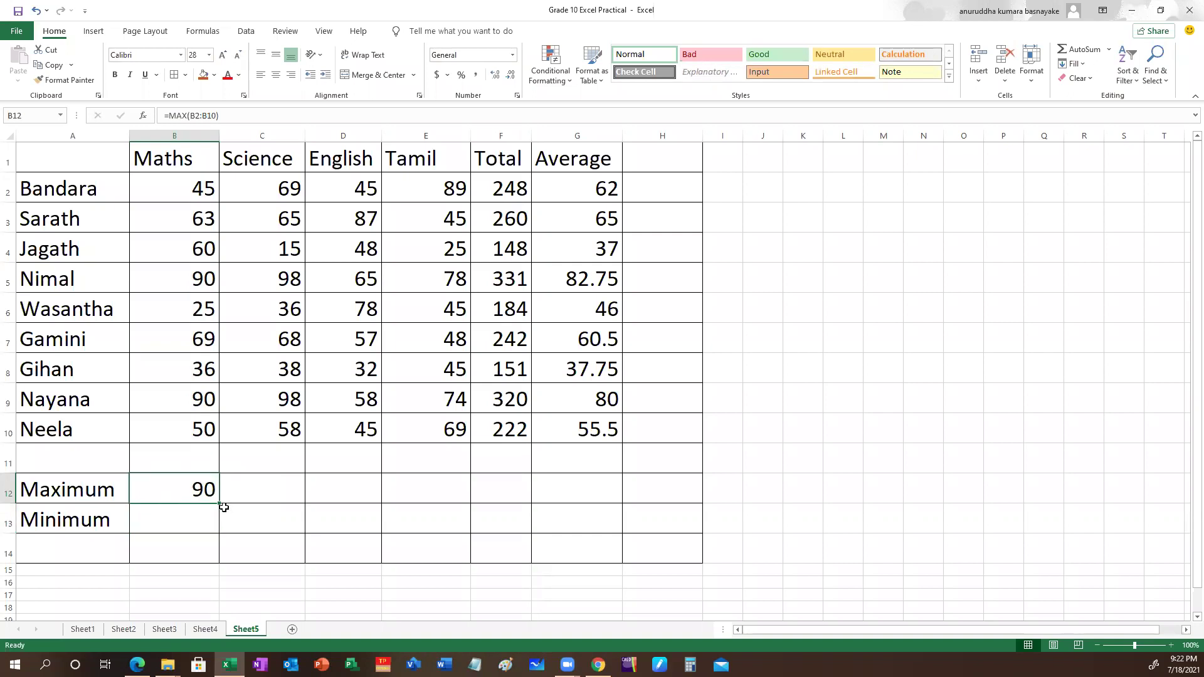
drag(218, 501, 531, 505)
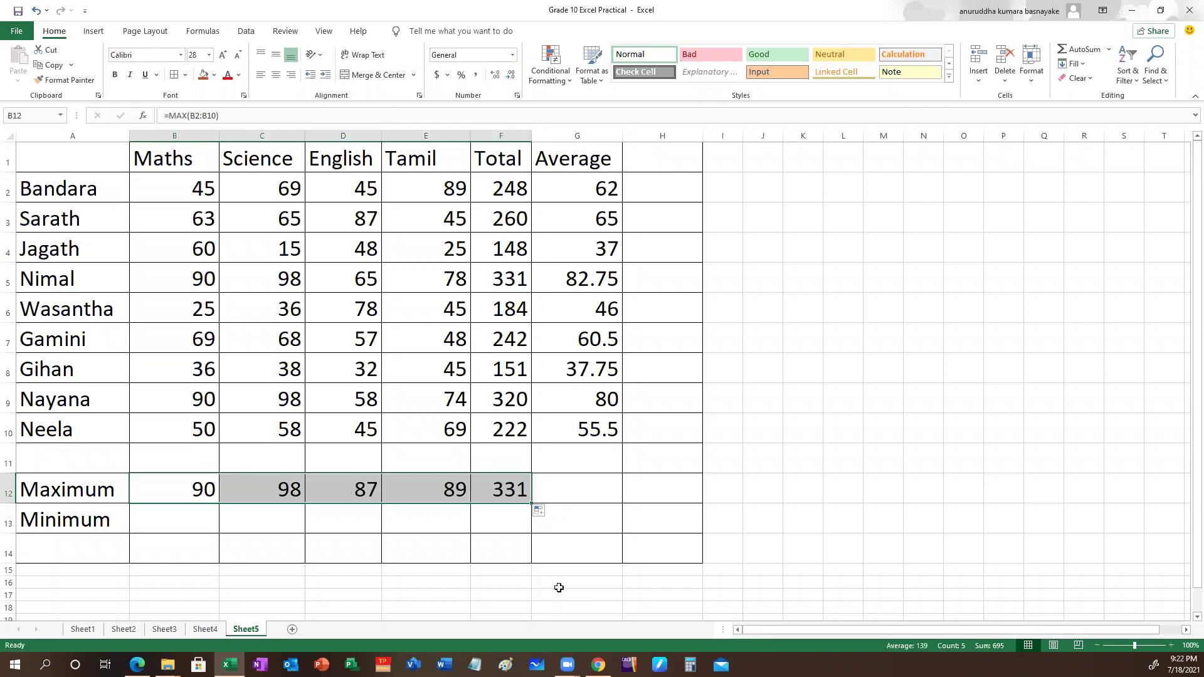
click(508, 488)
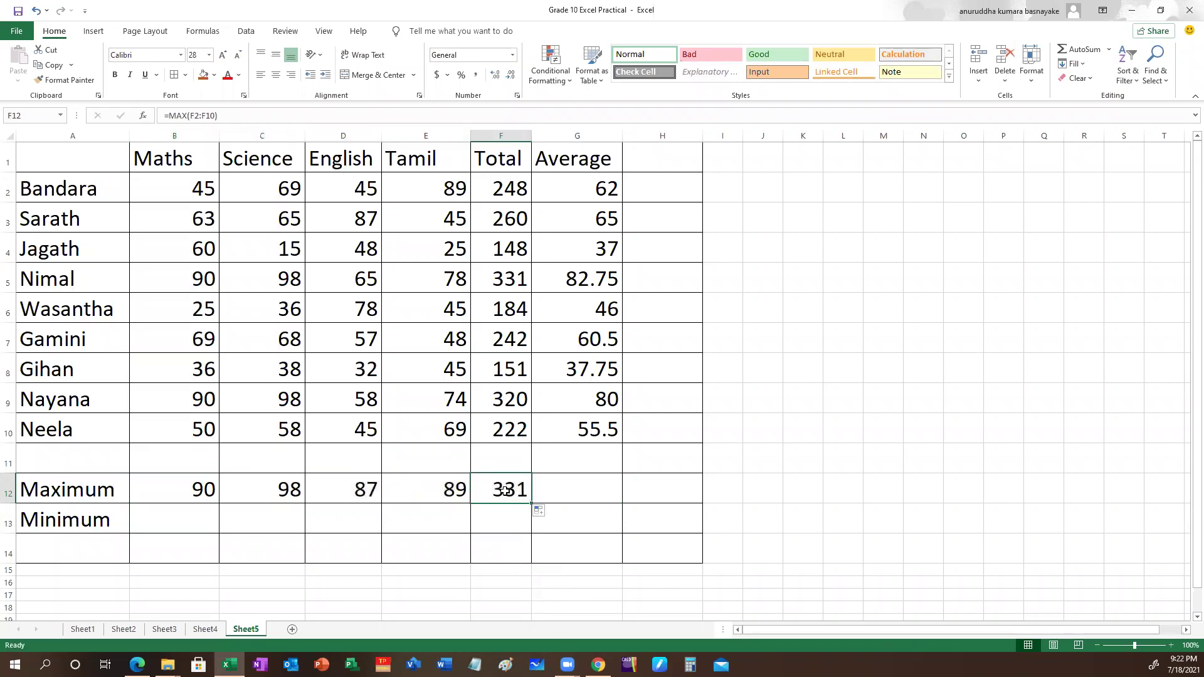
drag(531, 501, 616, 494)
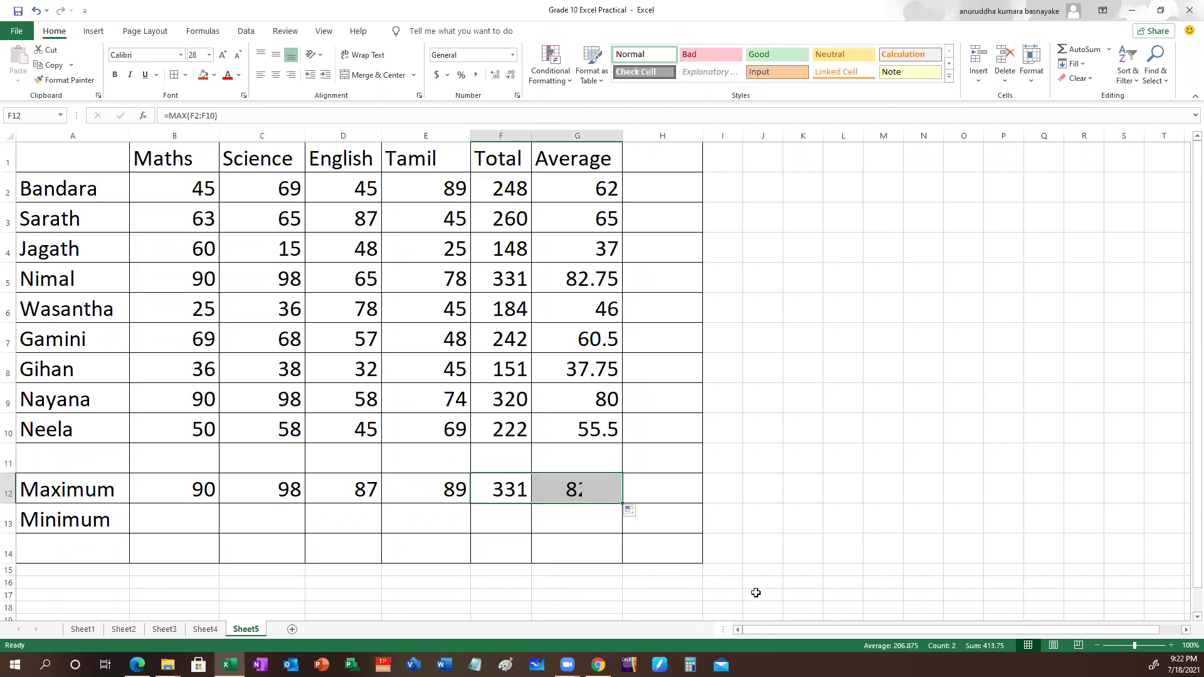
click(742, 544)
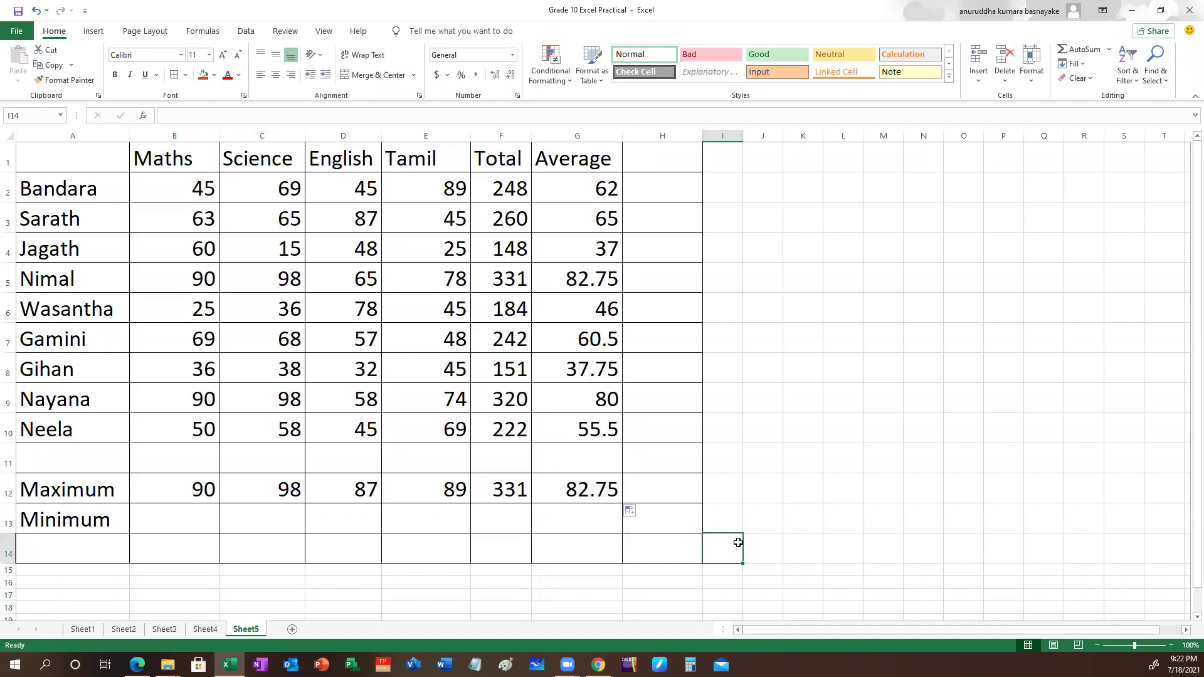
Enter =MIN(B2:B10) in cell B13 to find the lowest Maths mark
click(185, 525)
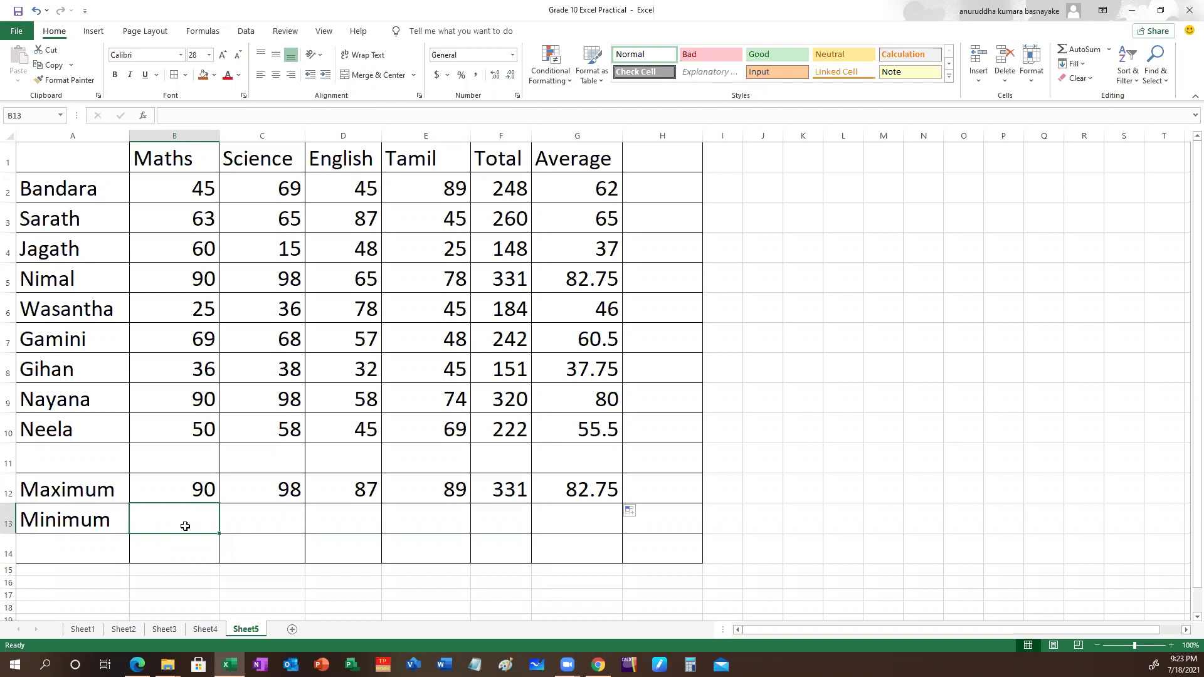
text(=min)
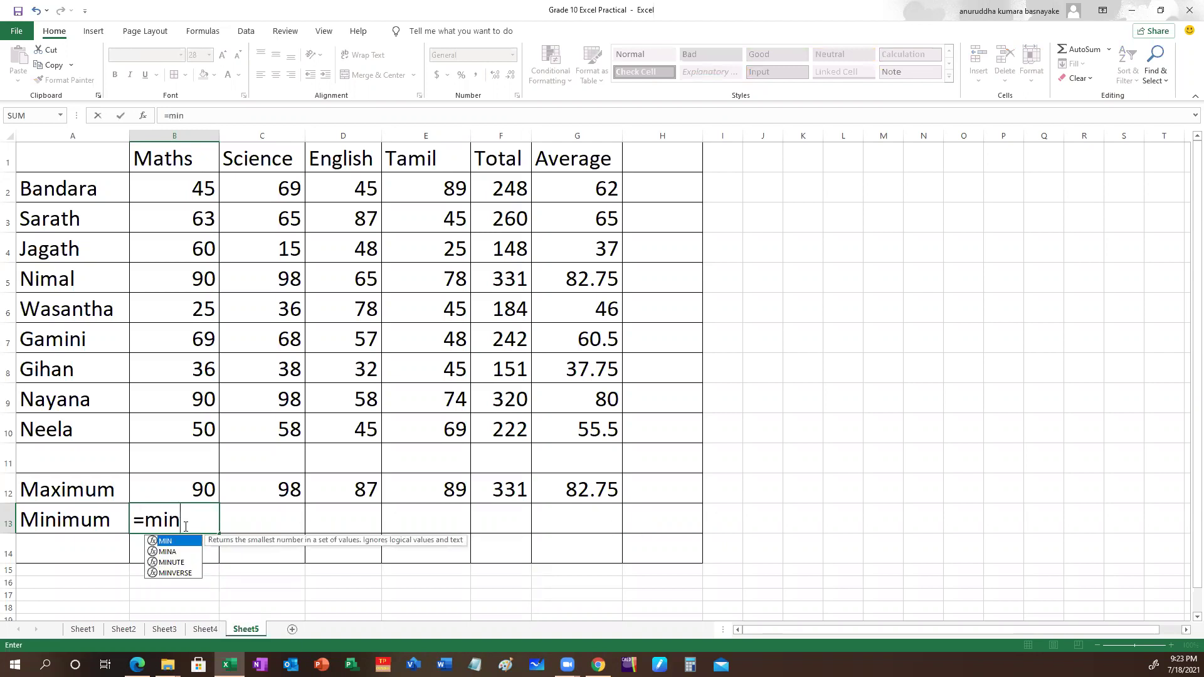
text(()
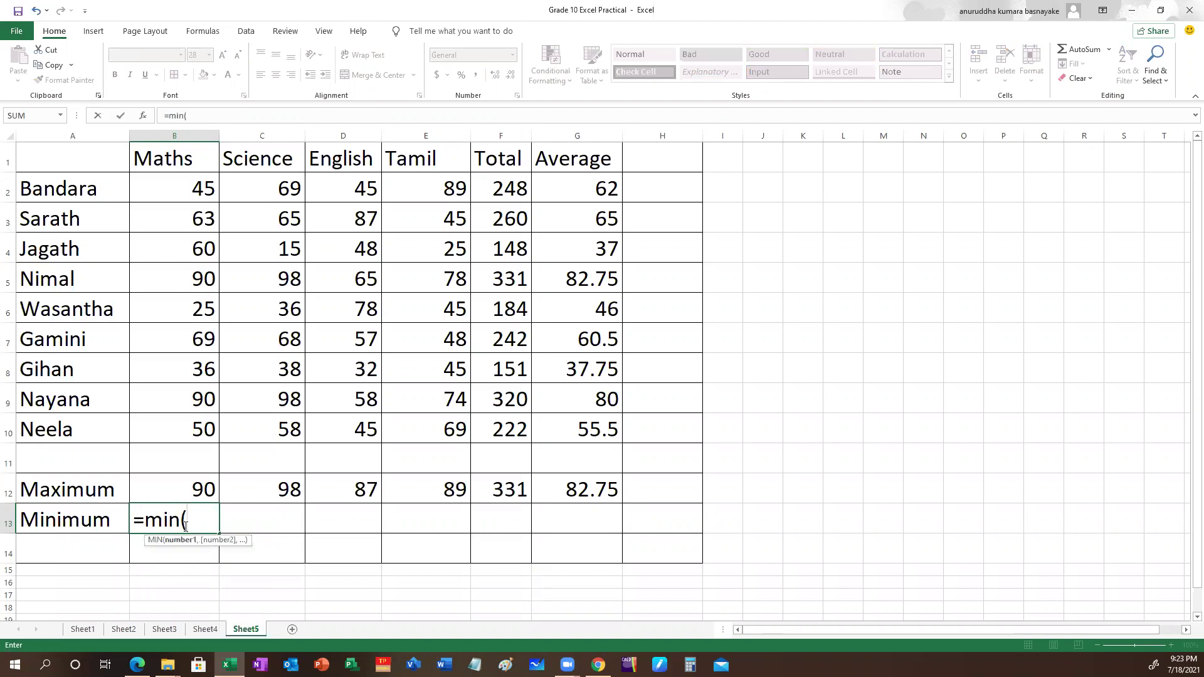
drag(167, 191, 167, 425)
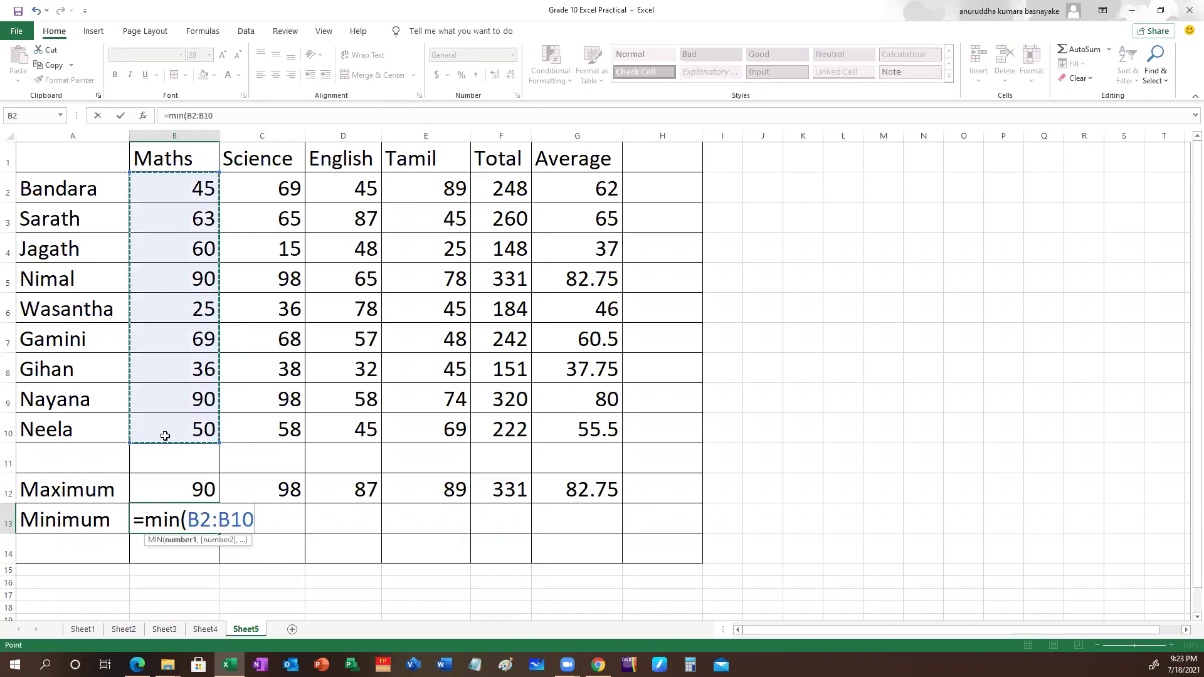
text())
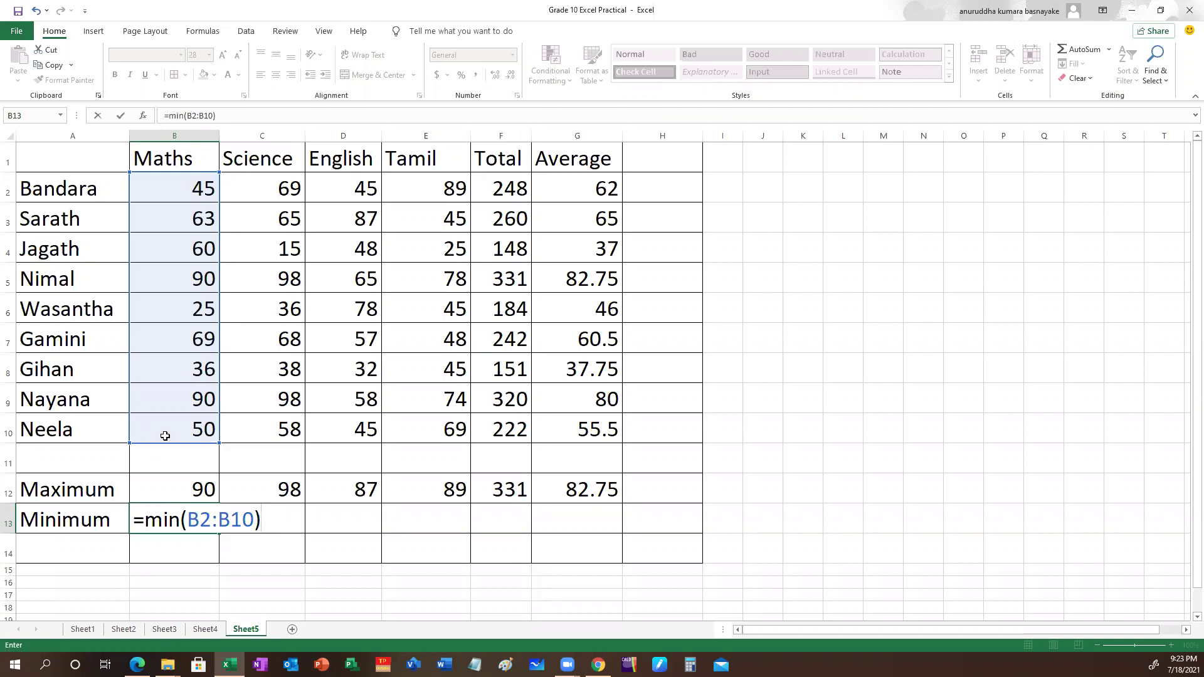
key(Return)
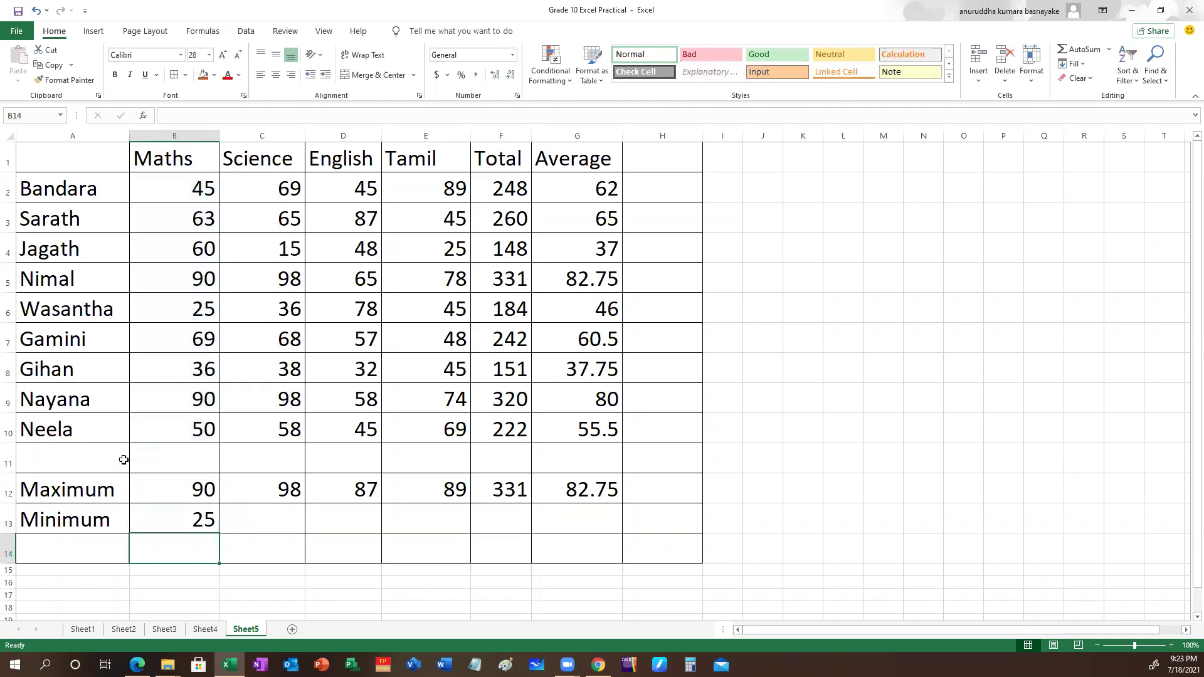
Copy the minimum formula from B13 across through G13
click(167, 523)
drag(217, 534, 622, 537)
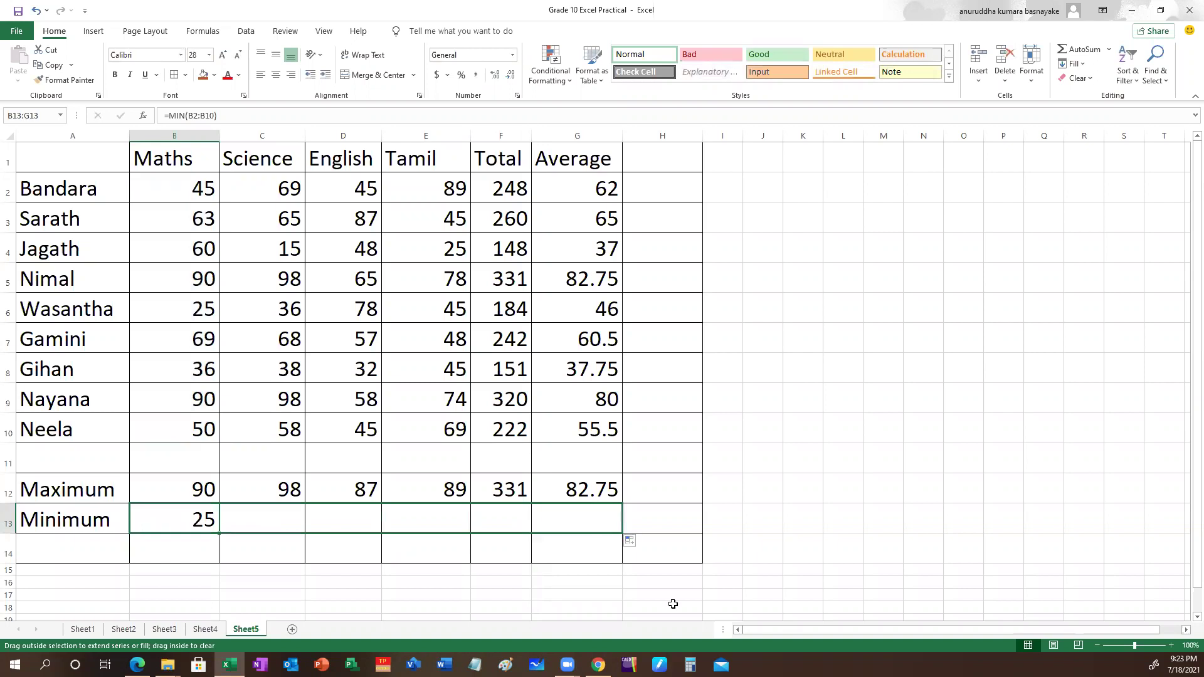
click(769, 520)
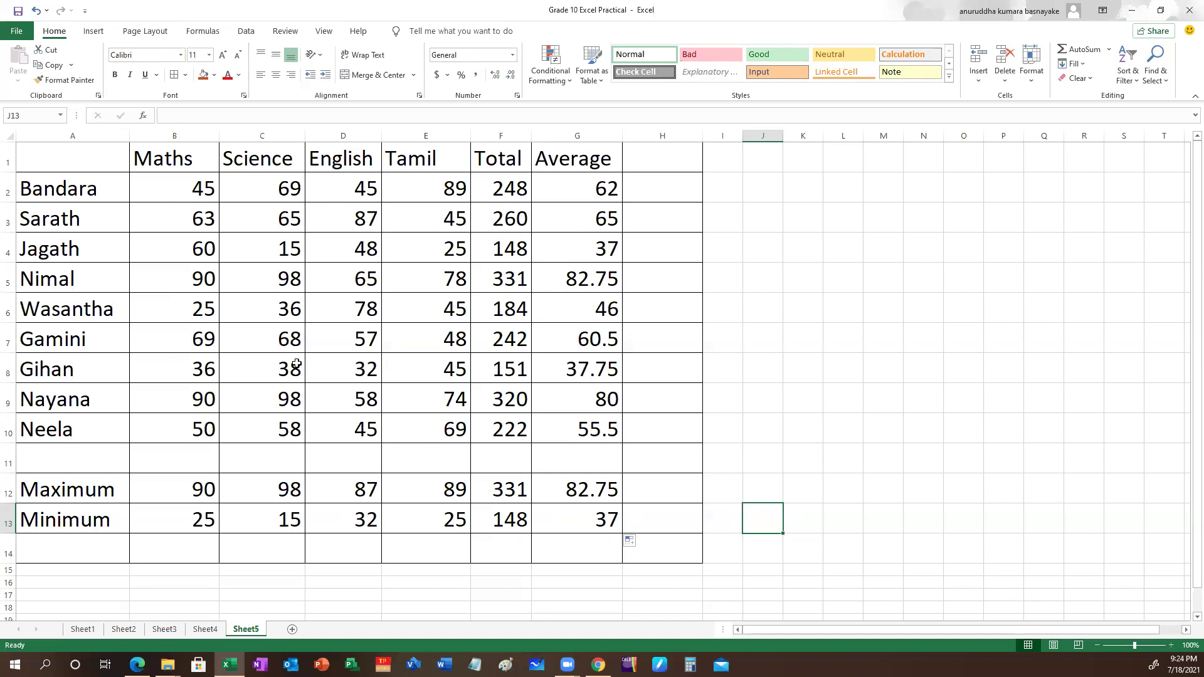
Mark absent students by entering ab in place of the marks in B7 (Maths), E3 (Tamil) and D5 (English)
click(192, 337)
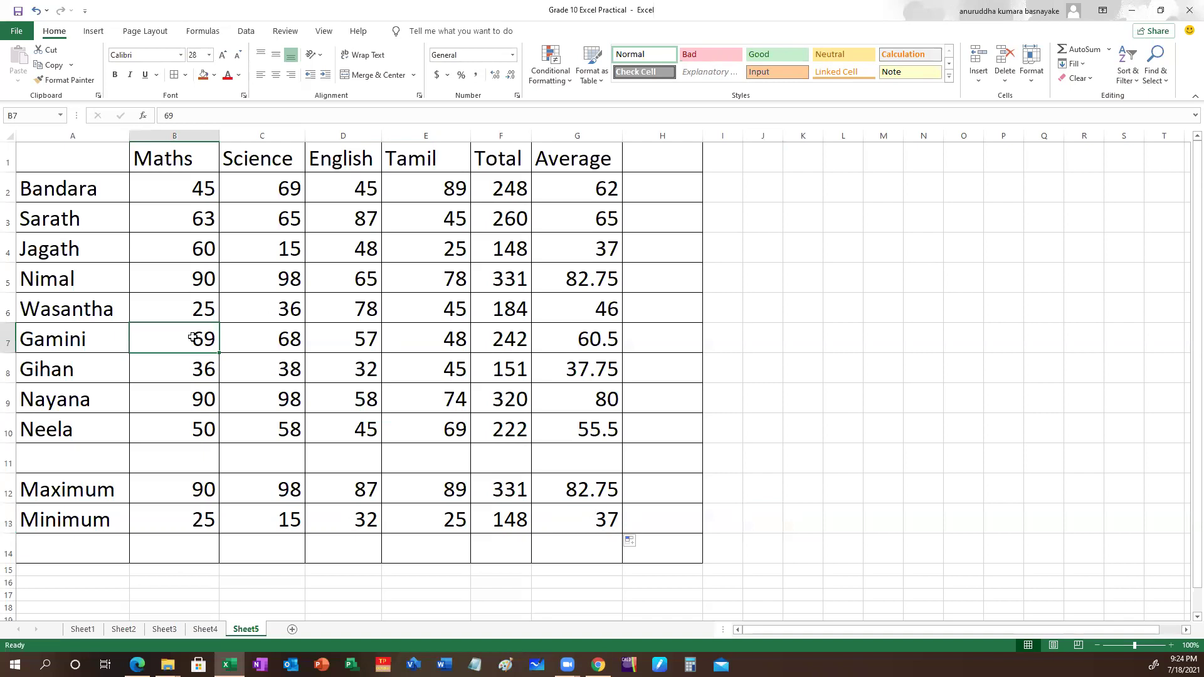
text(ab)
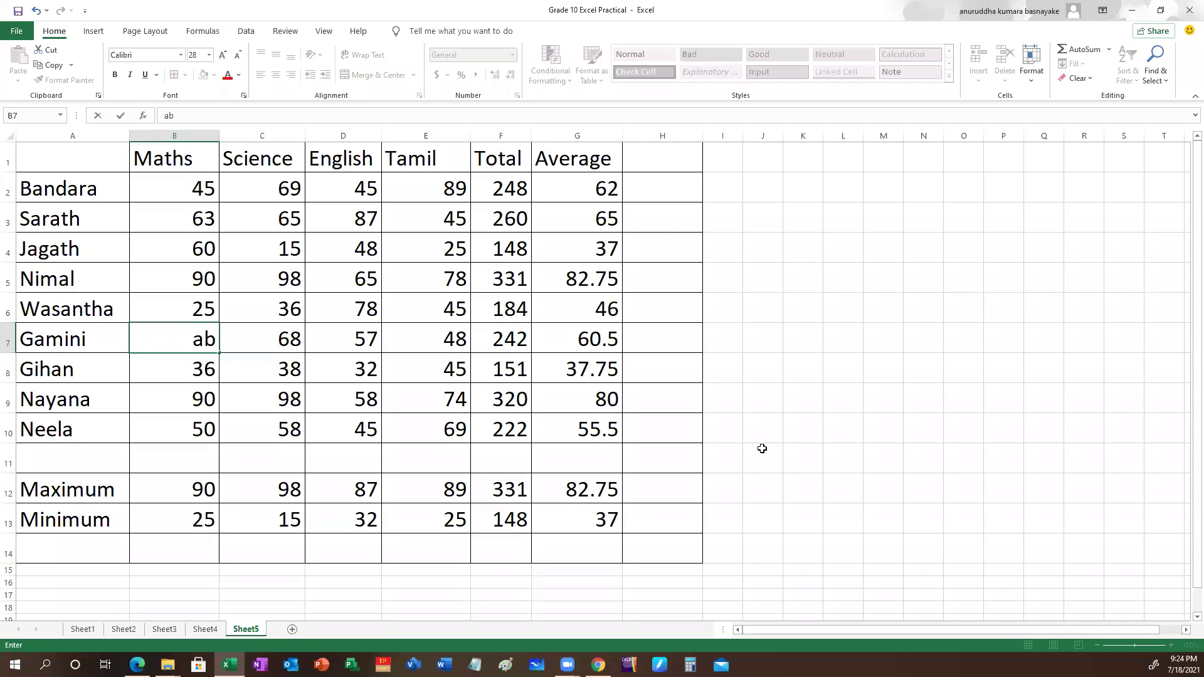
click(702, 449)
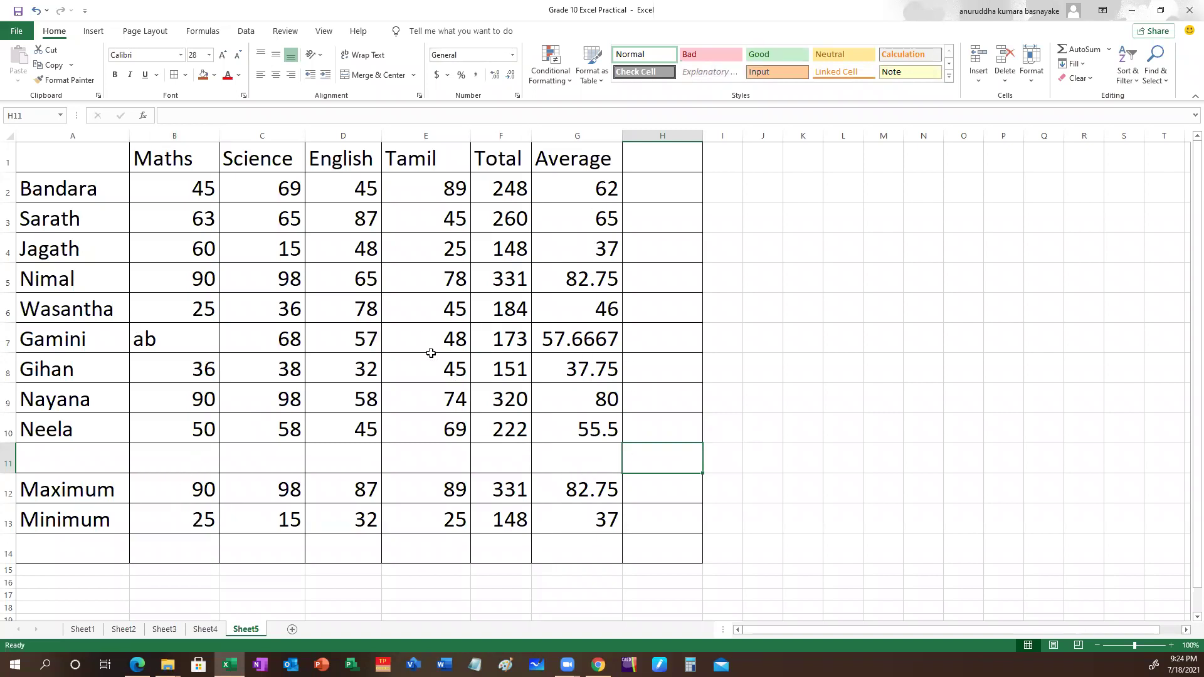
click(439, 227)
text(ab)
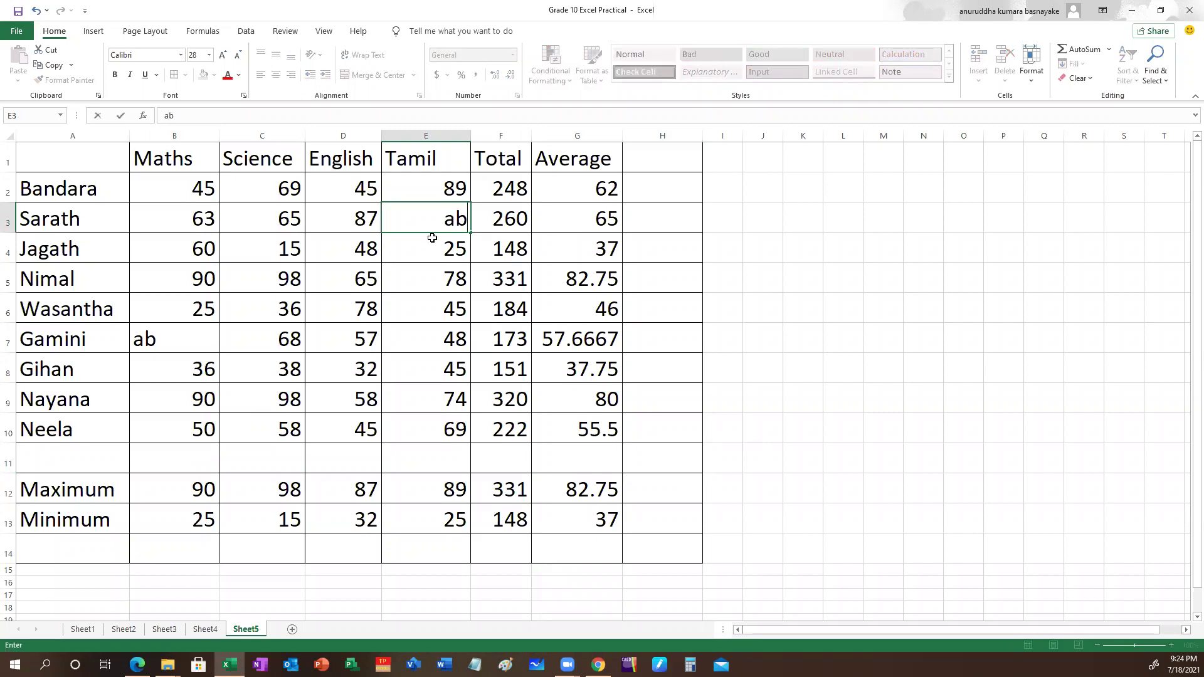
key(Return)
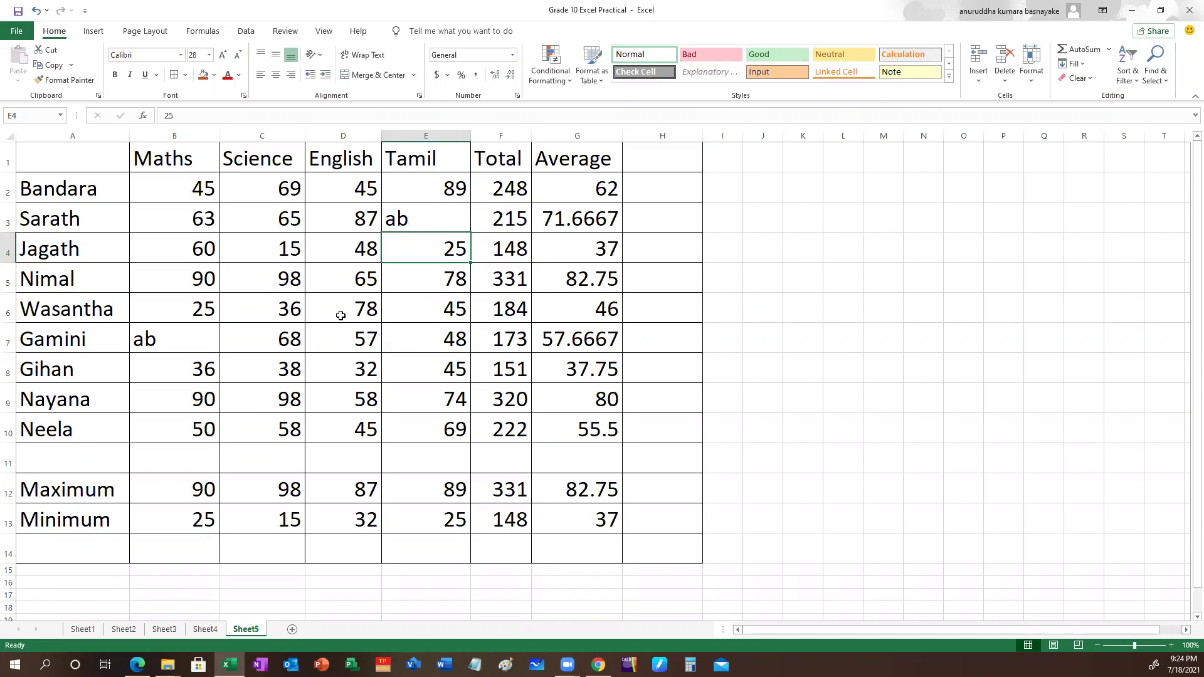
click(351, 281)
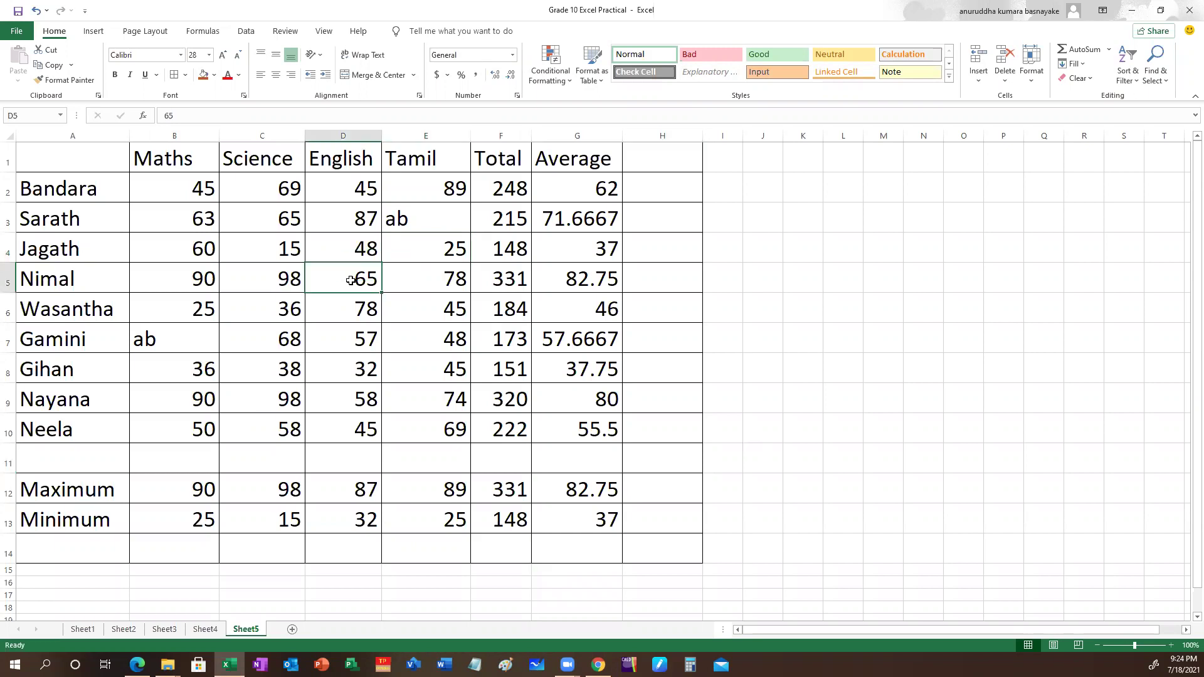
text(ab)
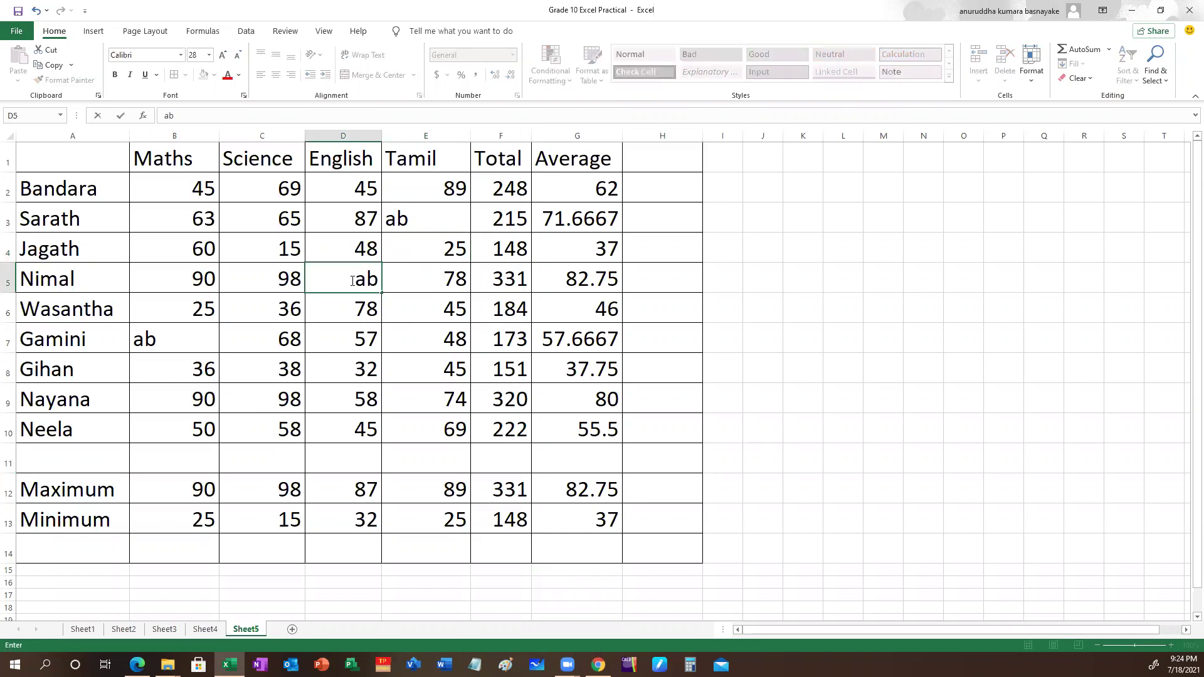
key(Return)
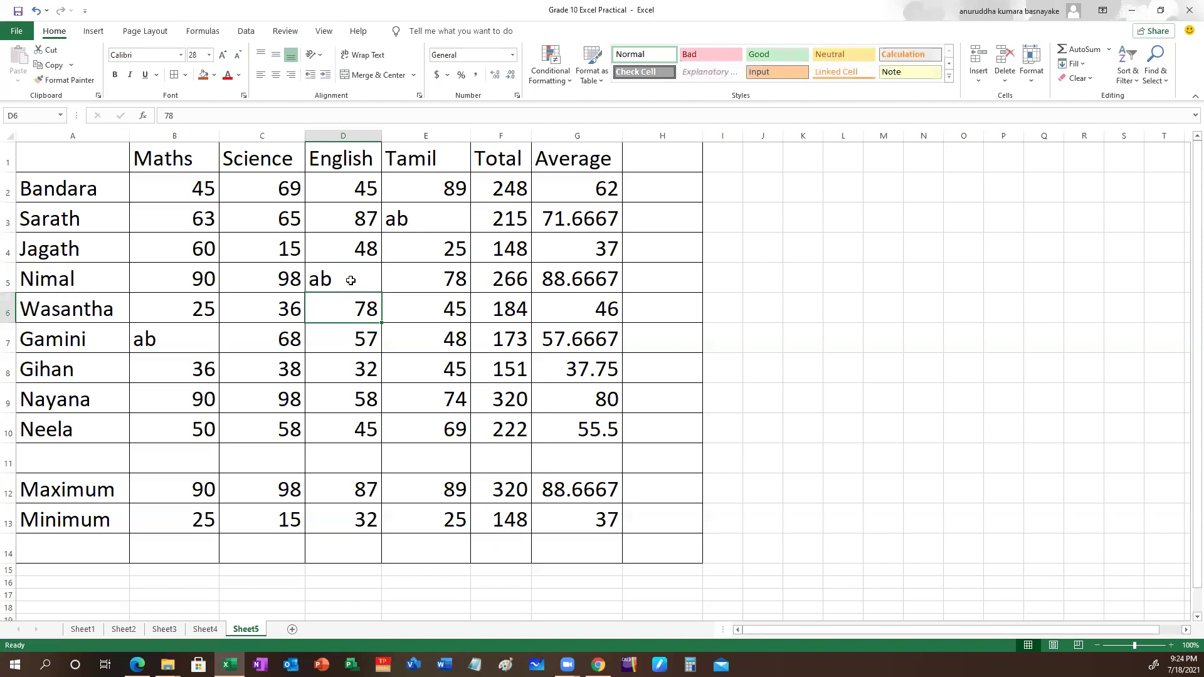
Inspect the AVERAGE formula in G5 and the range of marks it refers to
click(568, 280)
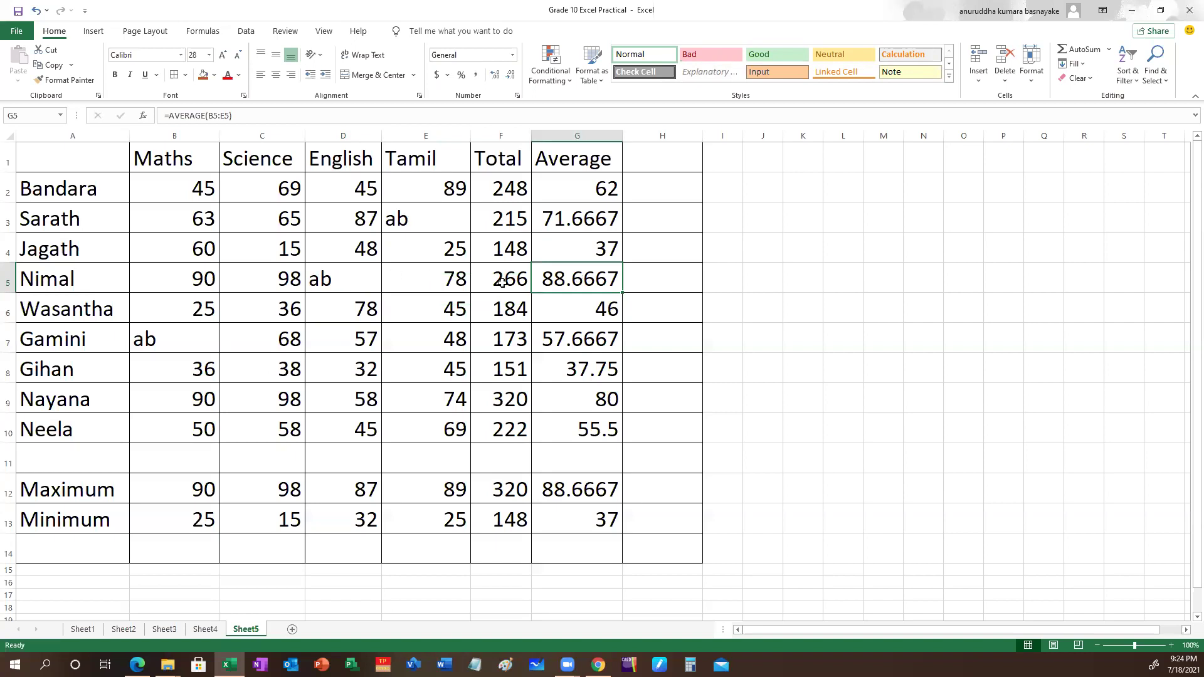
double_click(577, 277)
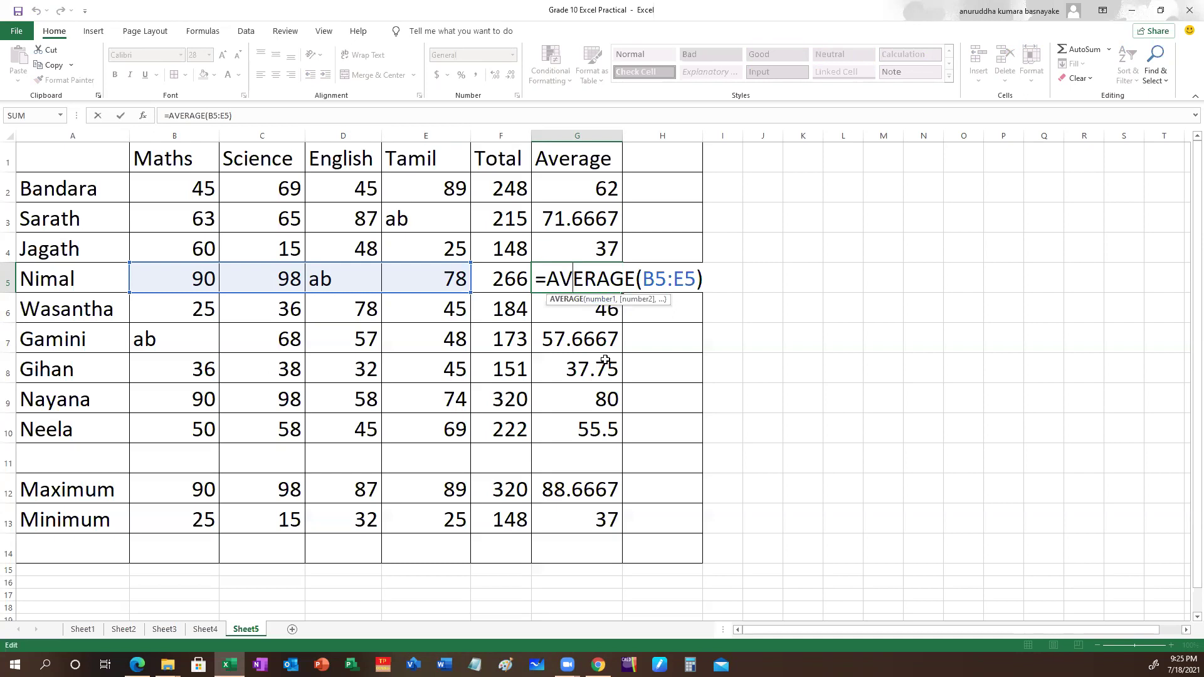
key(Return)
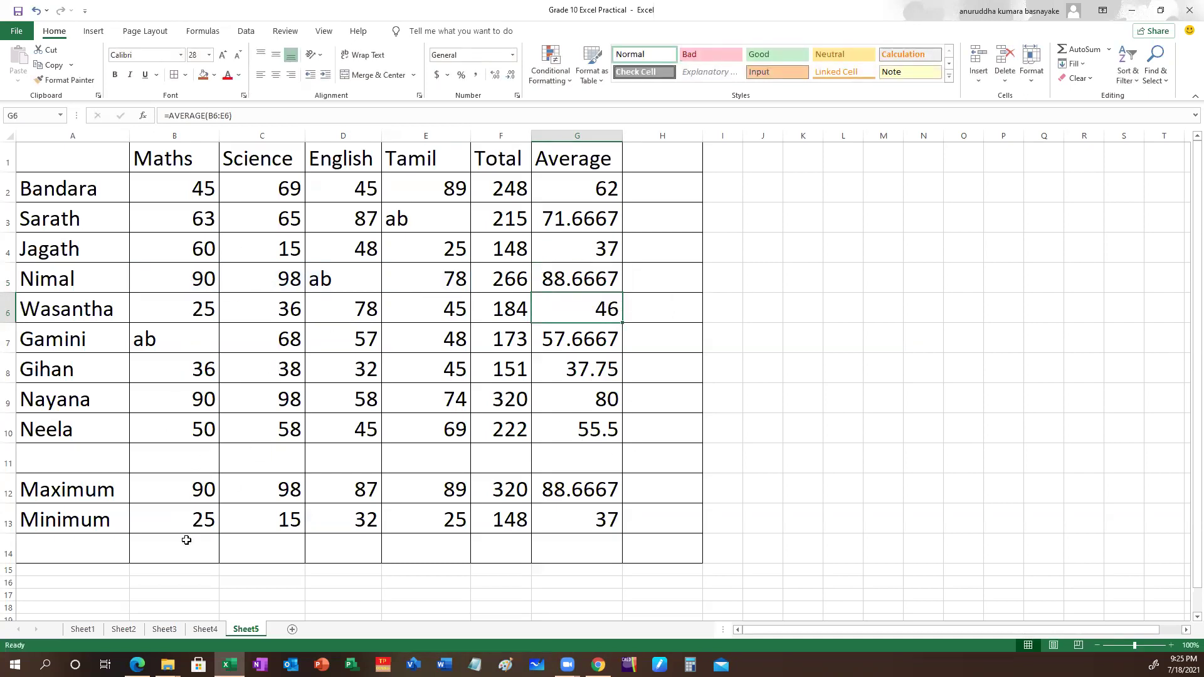
Label cell A14 "Number Pre" and widen column A to fit the text
click(84, 556)
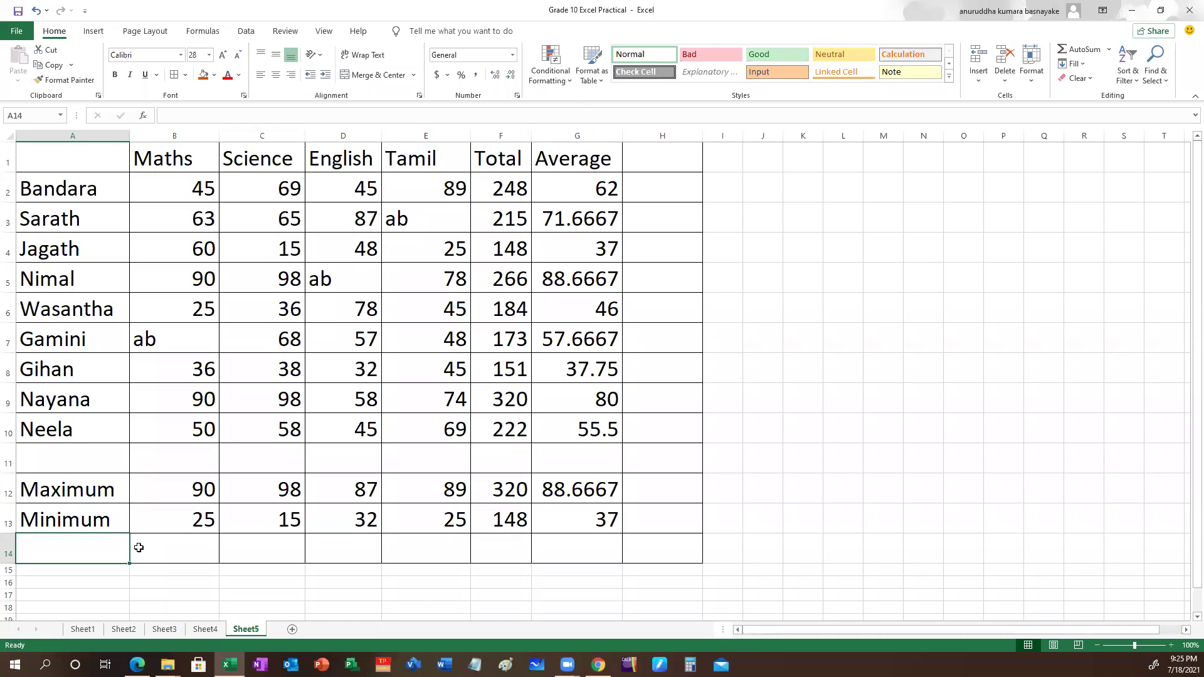
text(Nu)
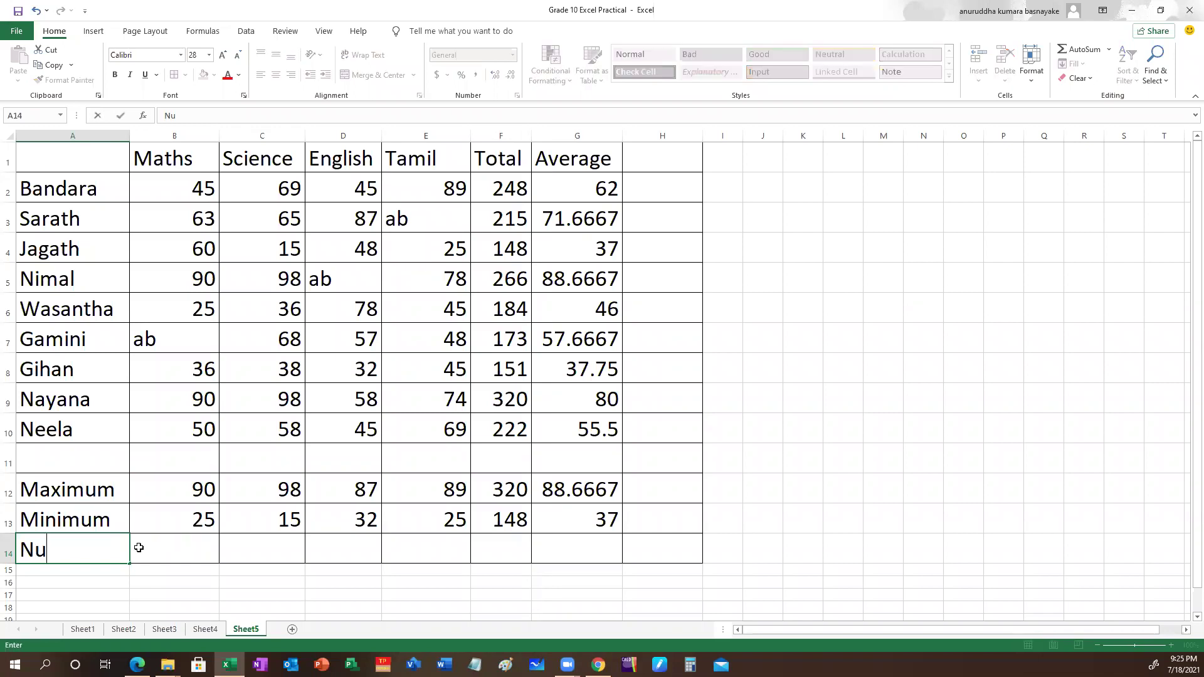
text(mber Pre)
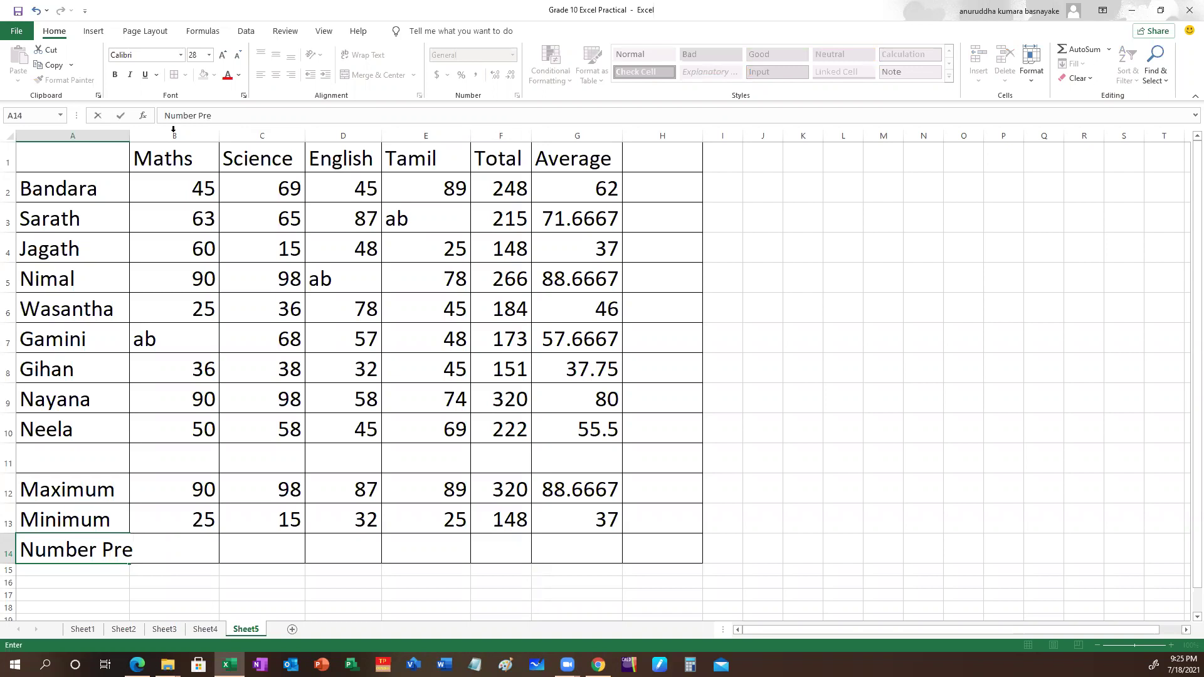
drag(129, 136, 142, 136)
click(261, 548)
Enter =COUNT(B2:B10) in cell B14 to count the students present for Maths
click(177, 549)
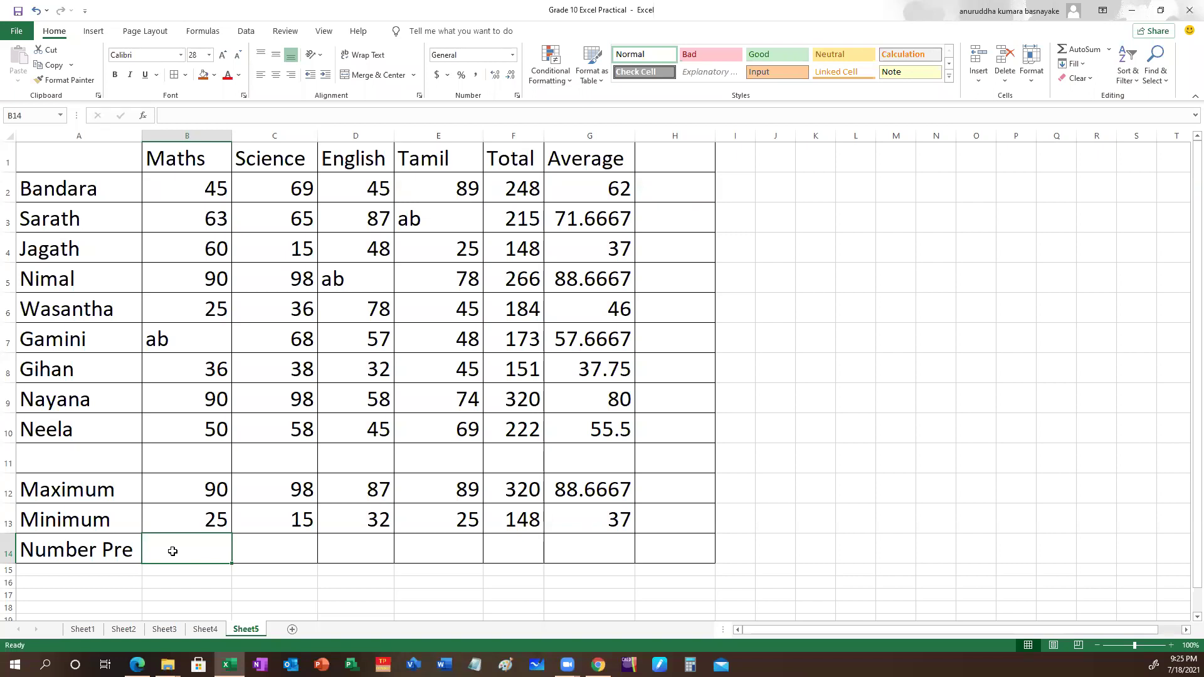
text(=)
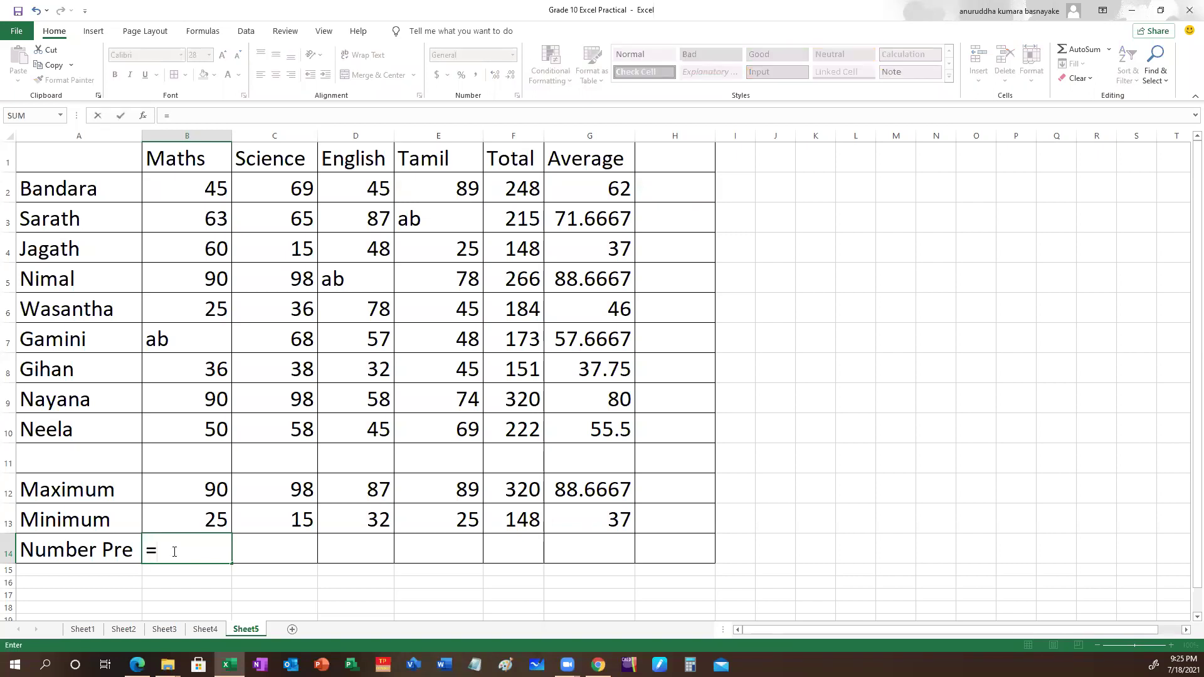
text(co)
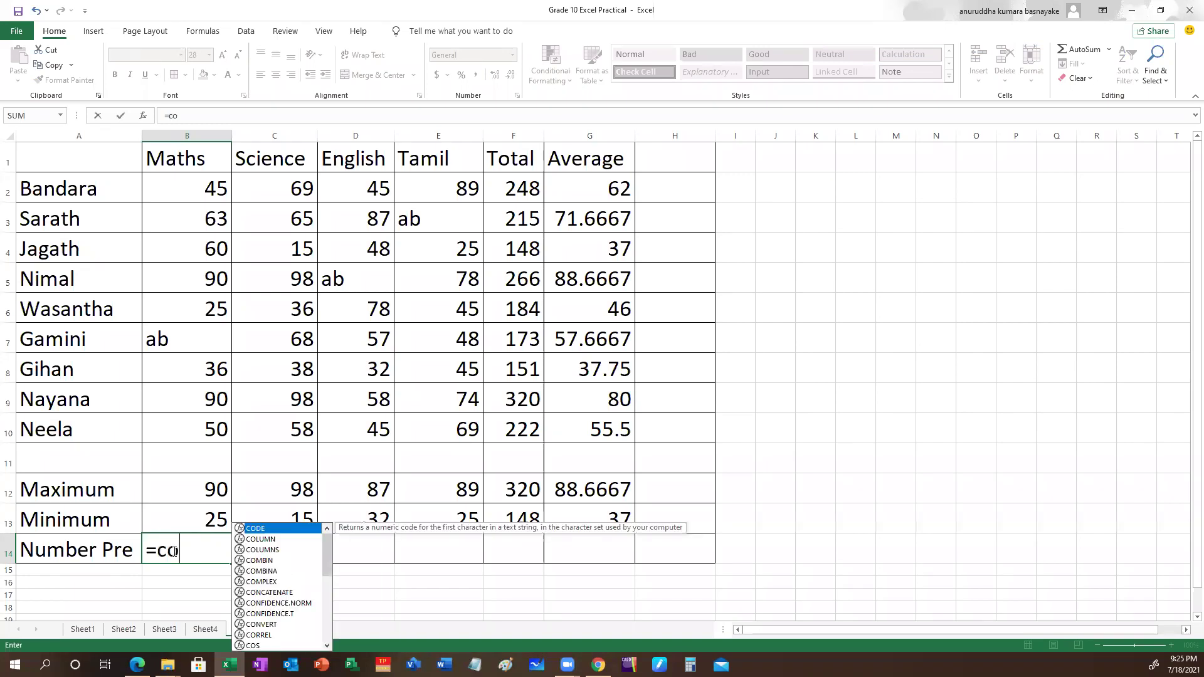
text(unt()
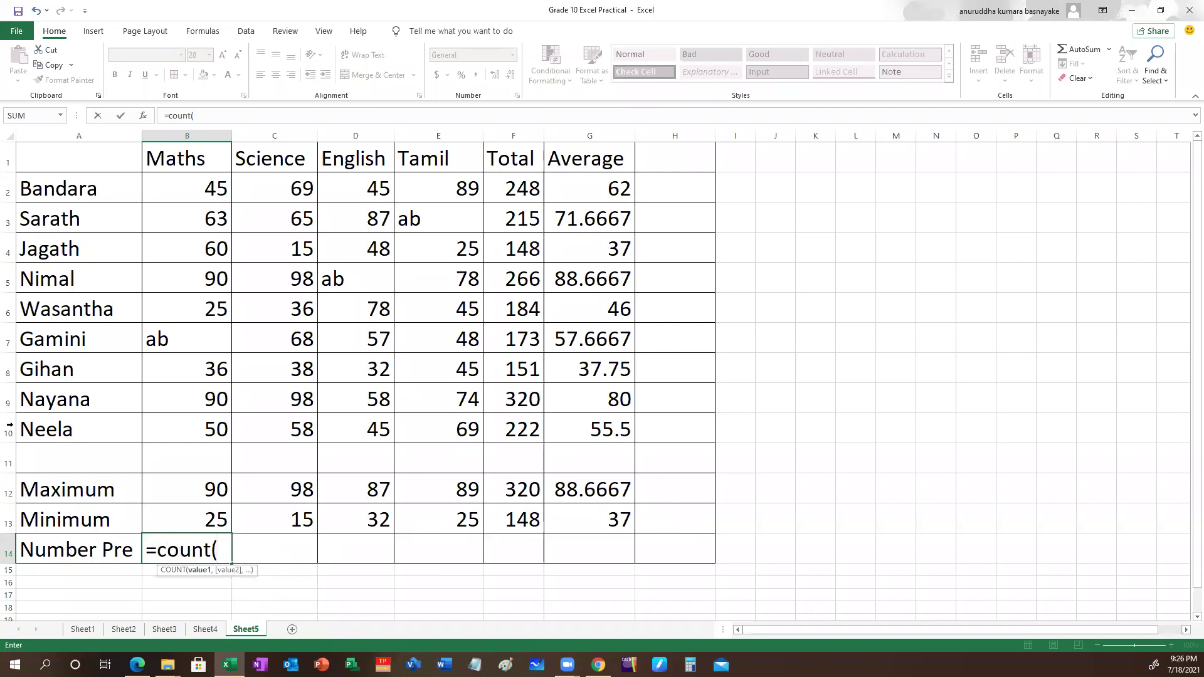
drag(208, 191, 208, 420)
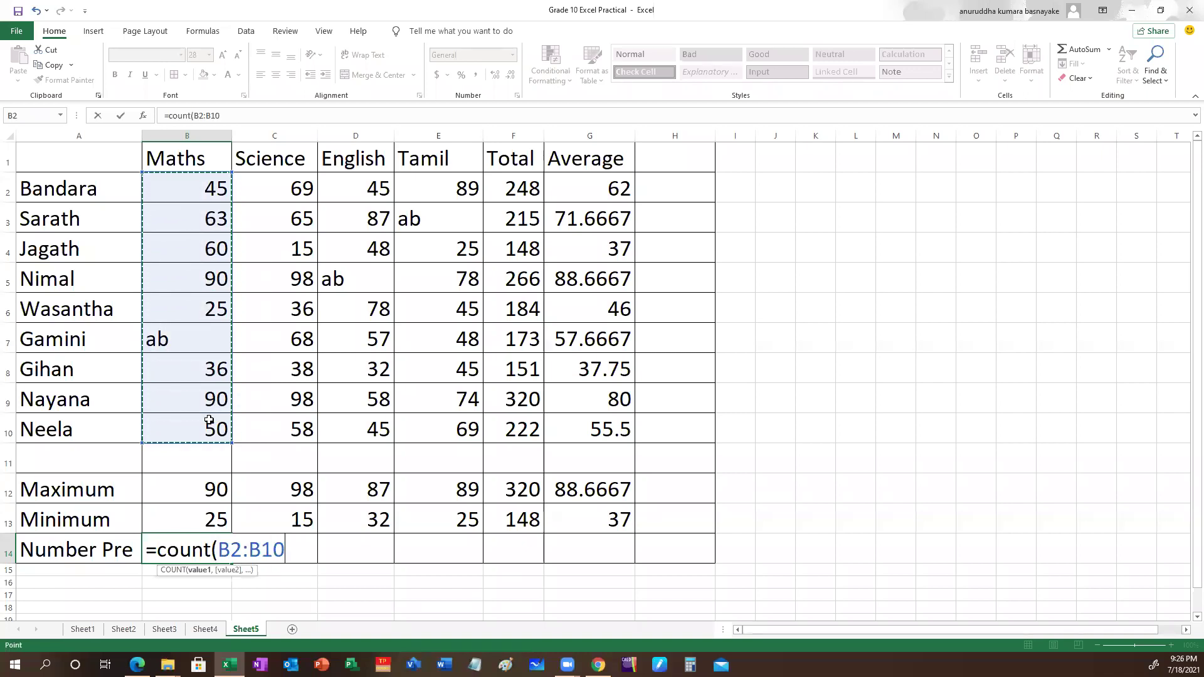
text())
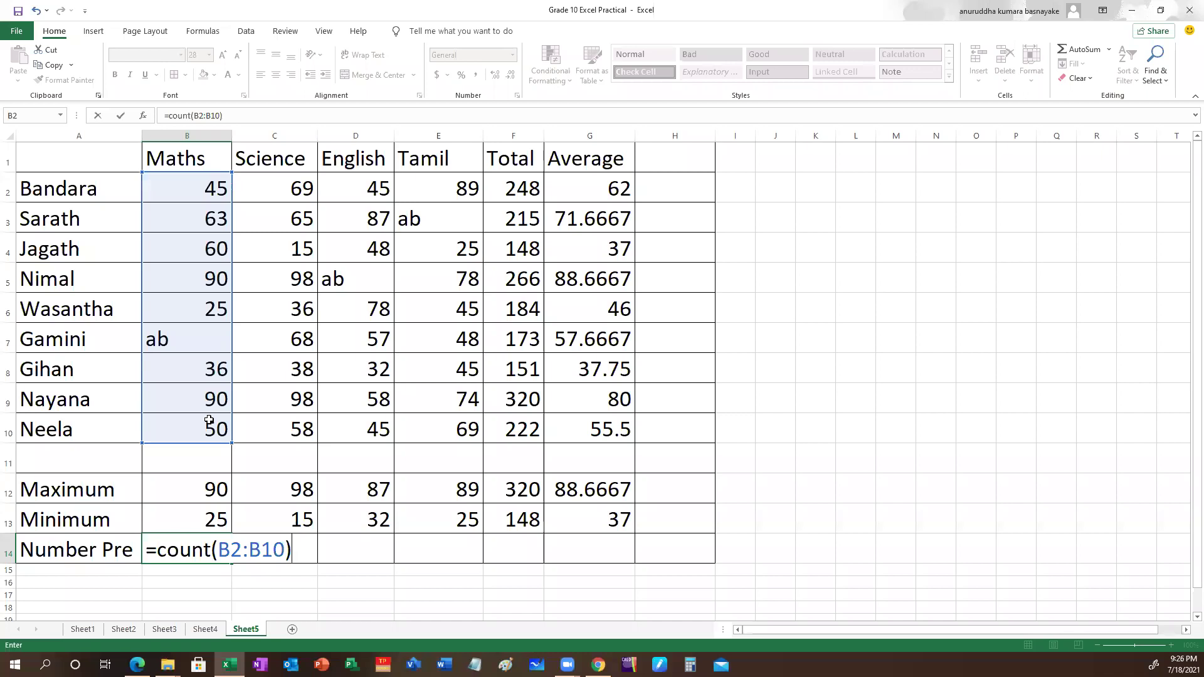
key(Return)
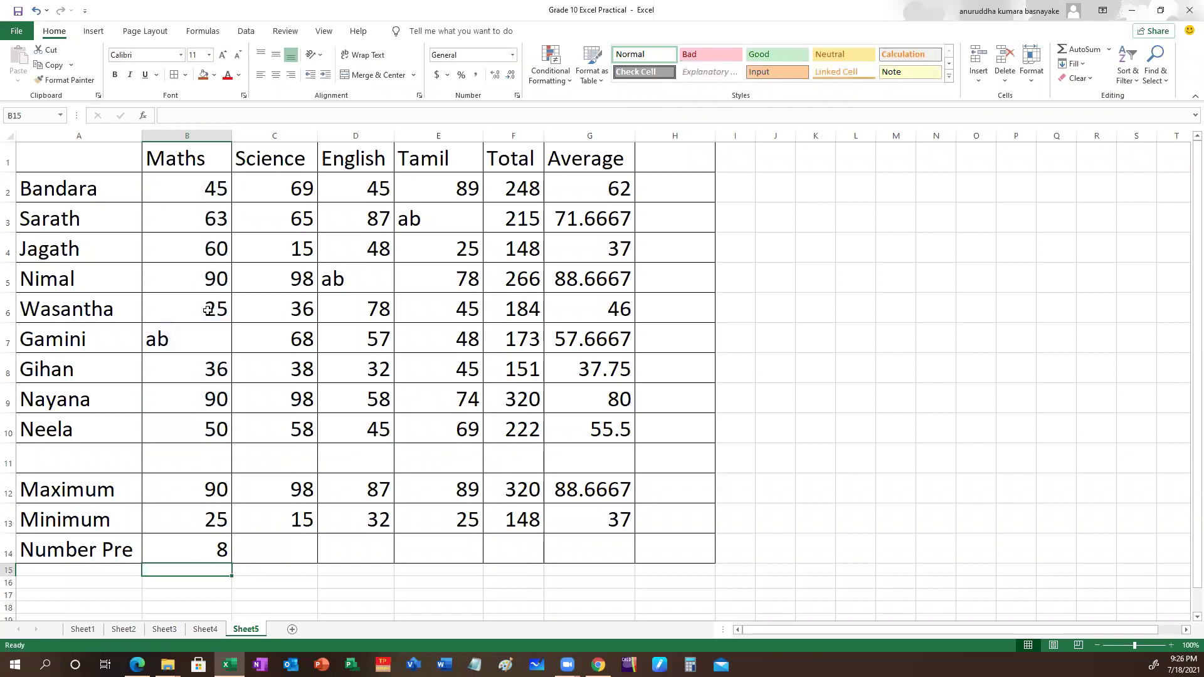
Replace the Maths mark in B2 with ab to mark that student absent
click(191, 340)
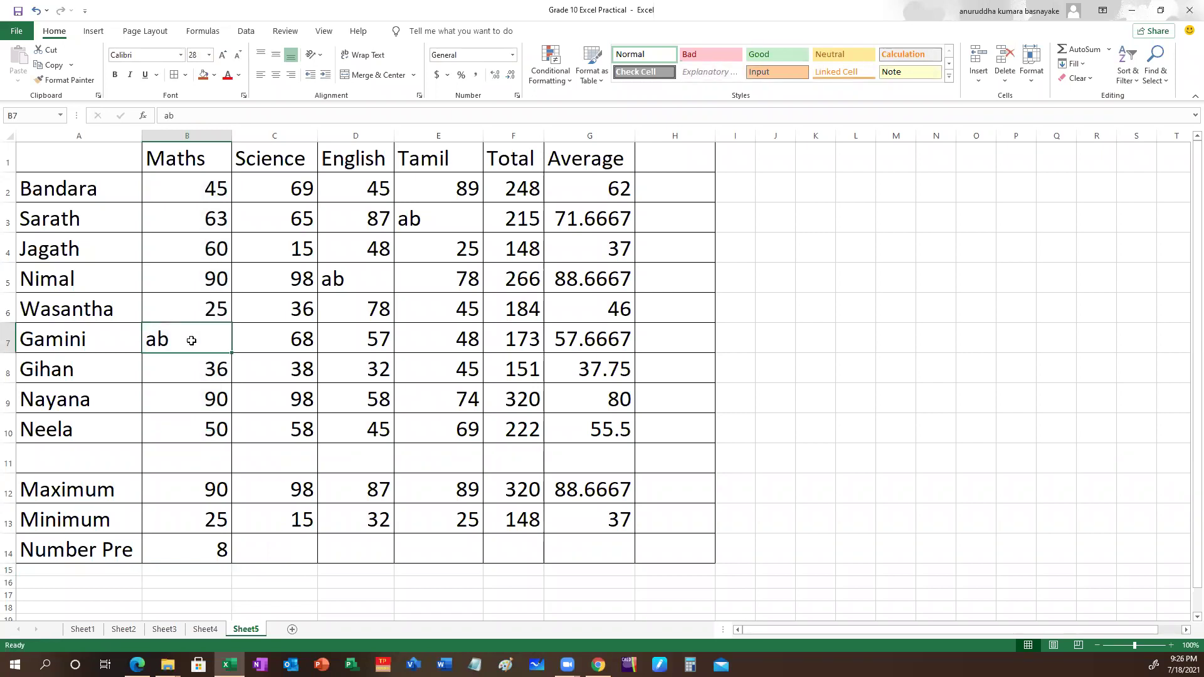
click(196, 187)
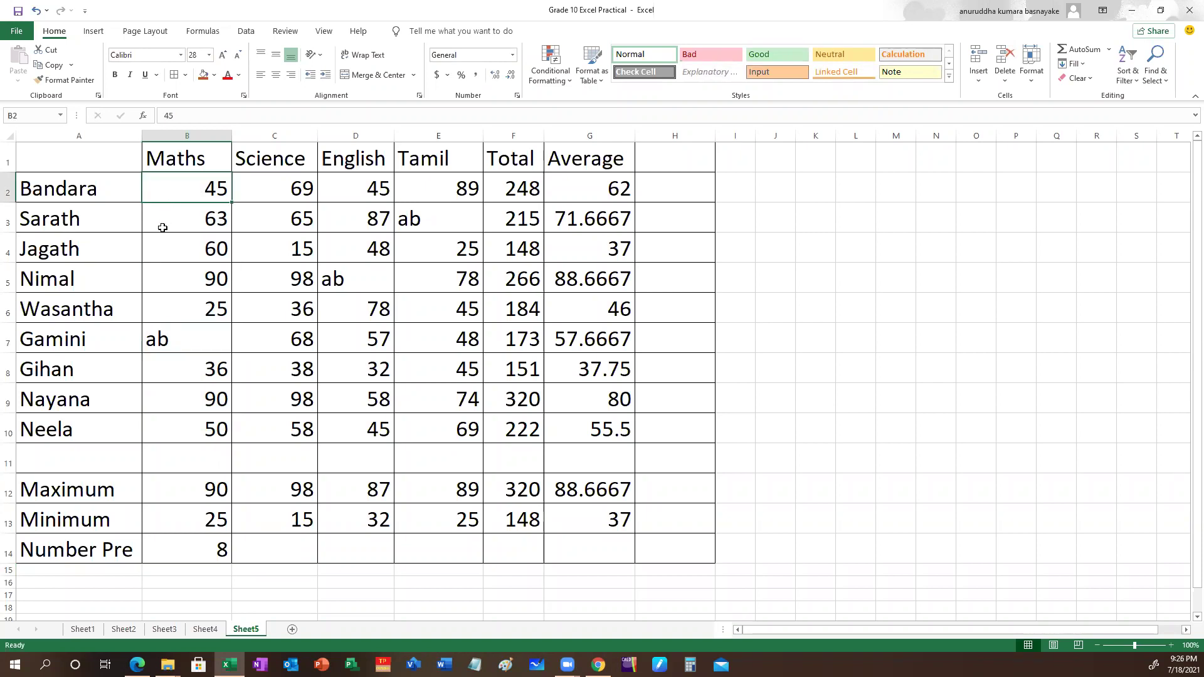
text(ab)
click(200, 257)
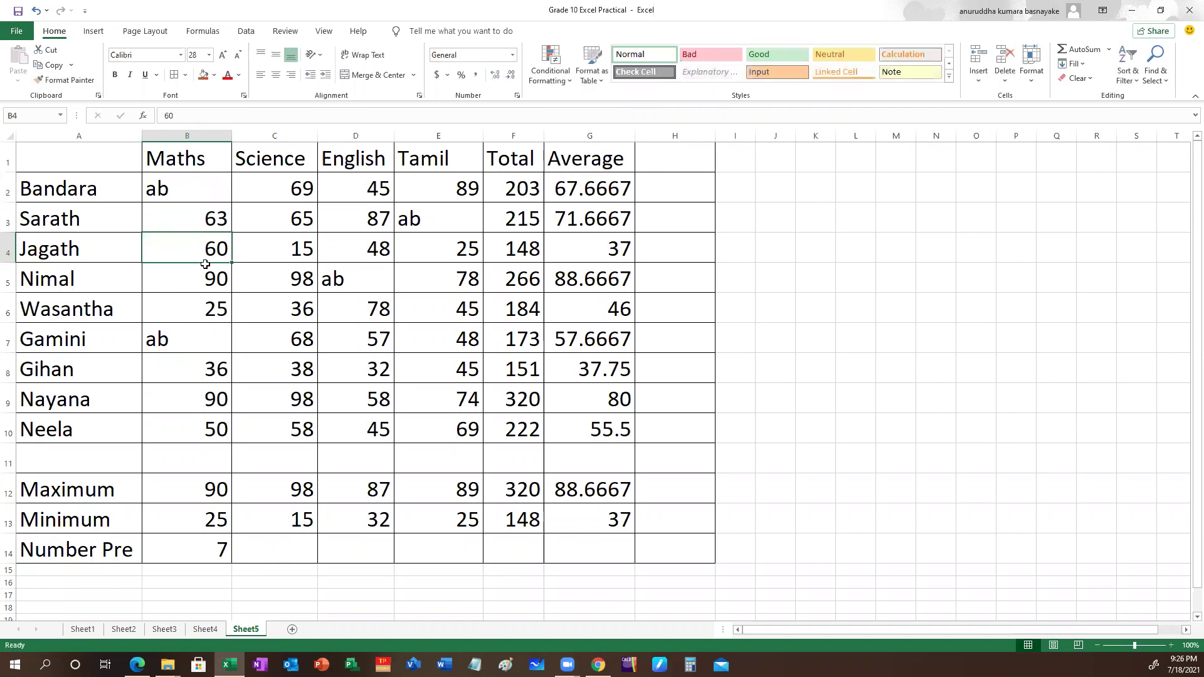
Copy the count formula from B14 across through E14 for the Science, English and Tamil columns
click(223, 560)
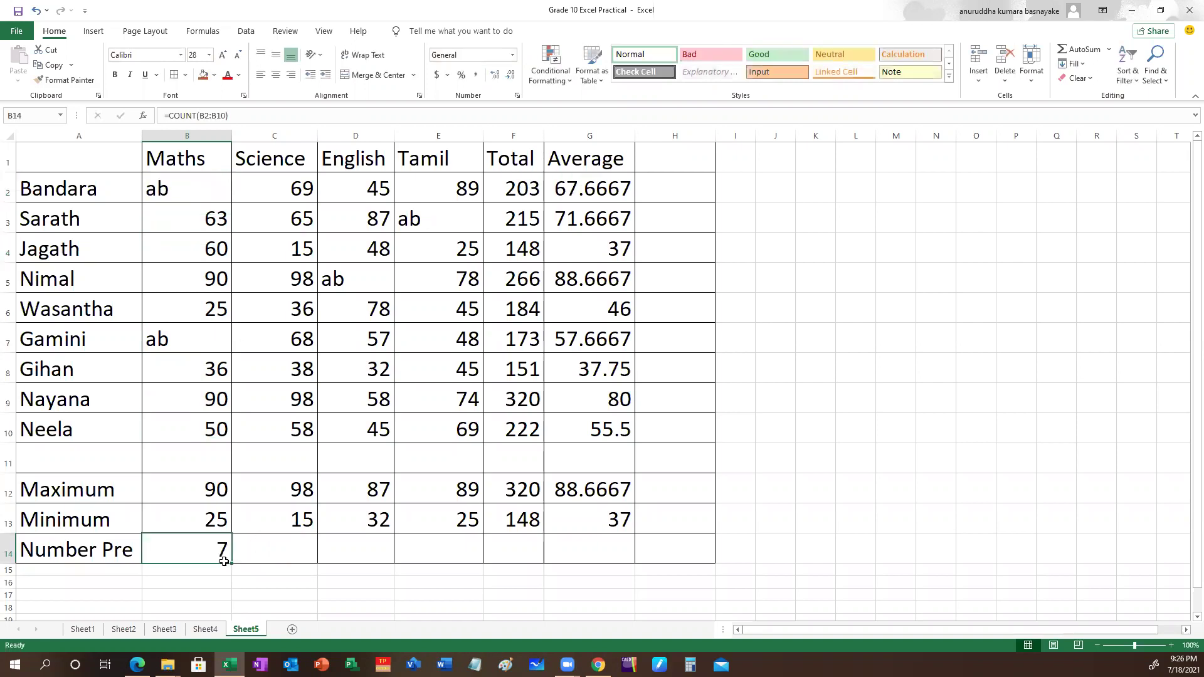
drag(232, 566, 469, 558)
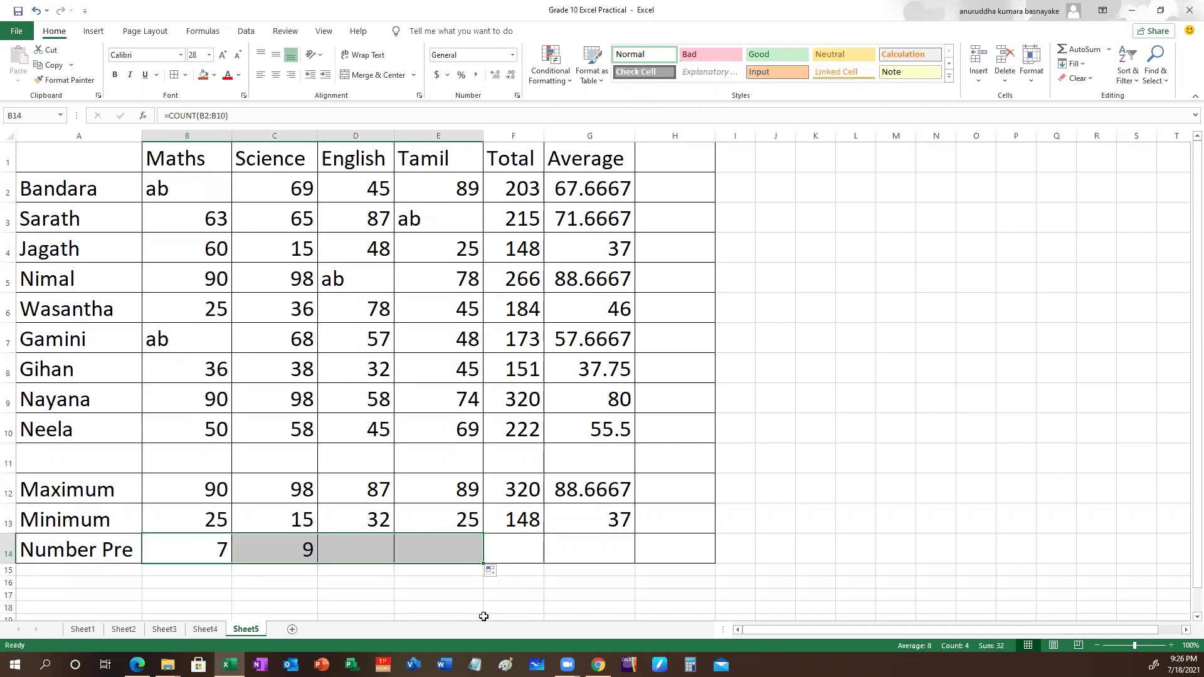
click(543, 597)
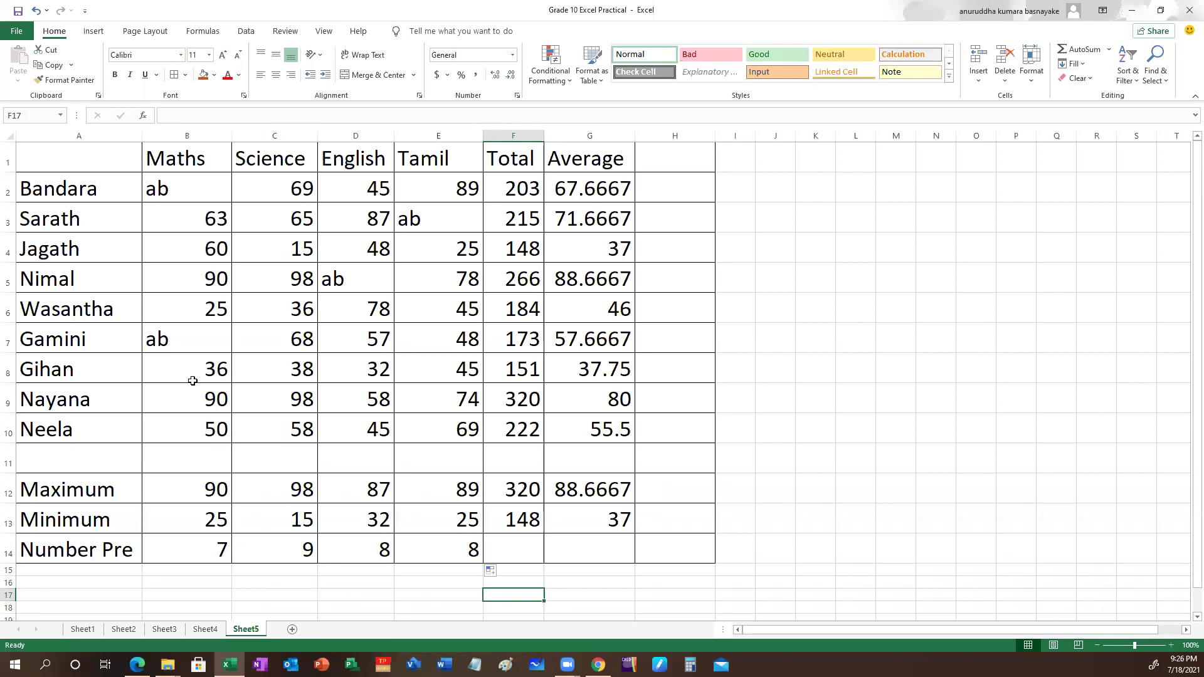
Delete the Maths mark in B3 to test how the count treats a blank cell
click(199, 218)
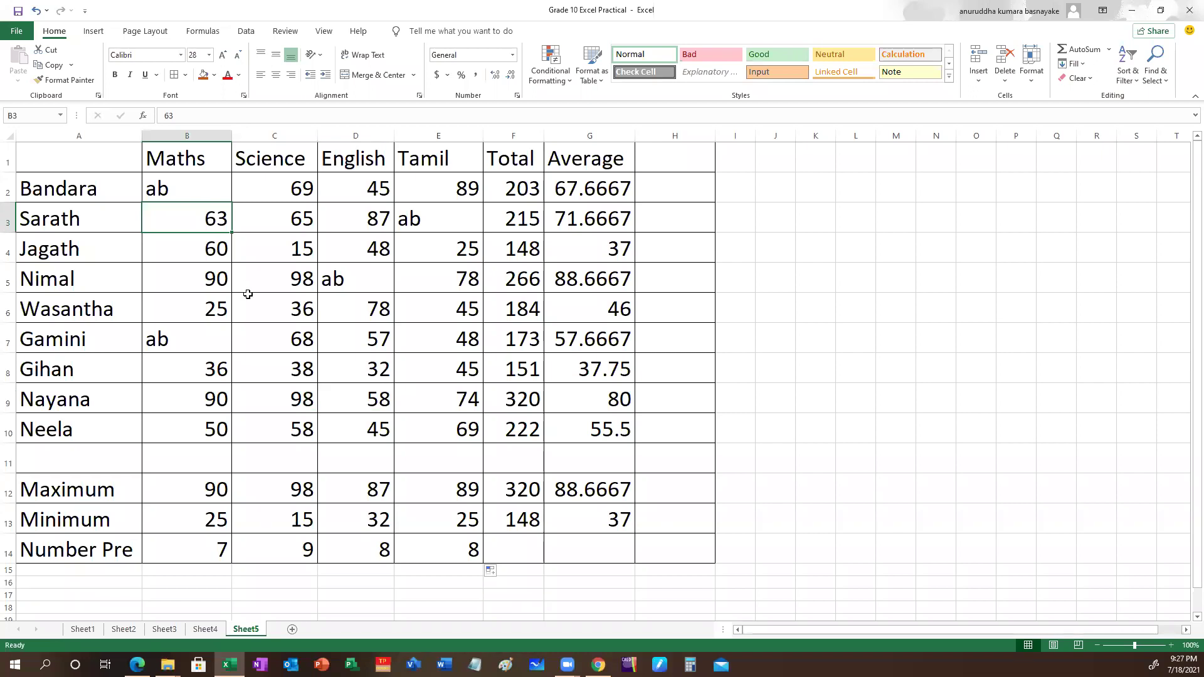
key(Delete)
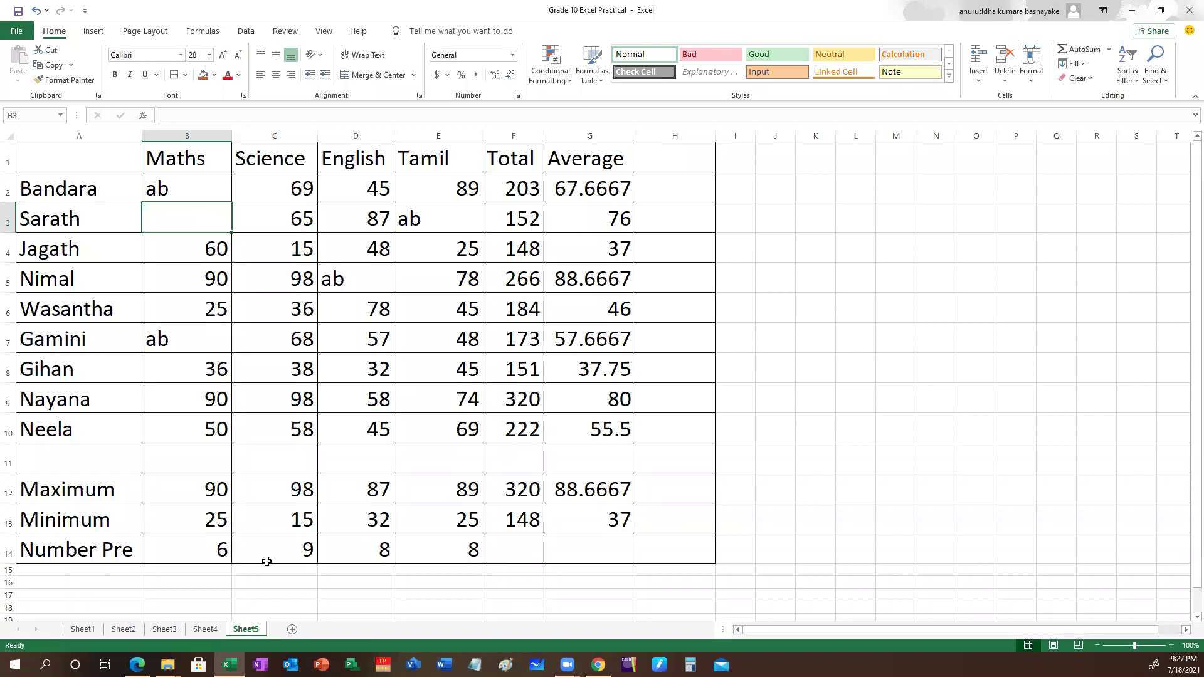
click(263, 587)
Enter 0 as the Maths mark in B3 to test how the count treats a zero
click(193, 218)
text(0)
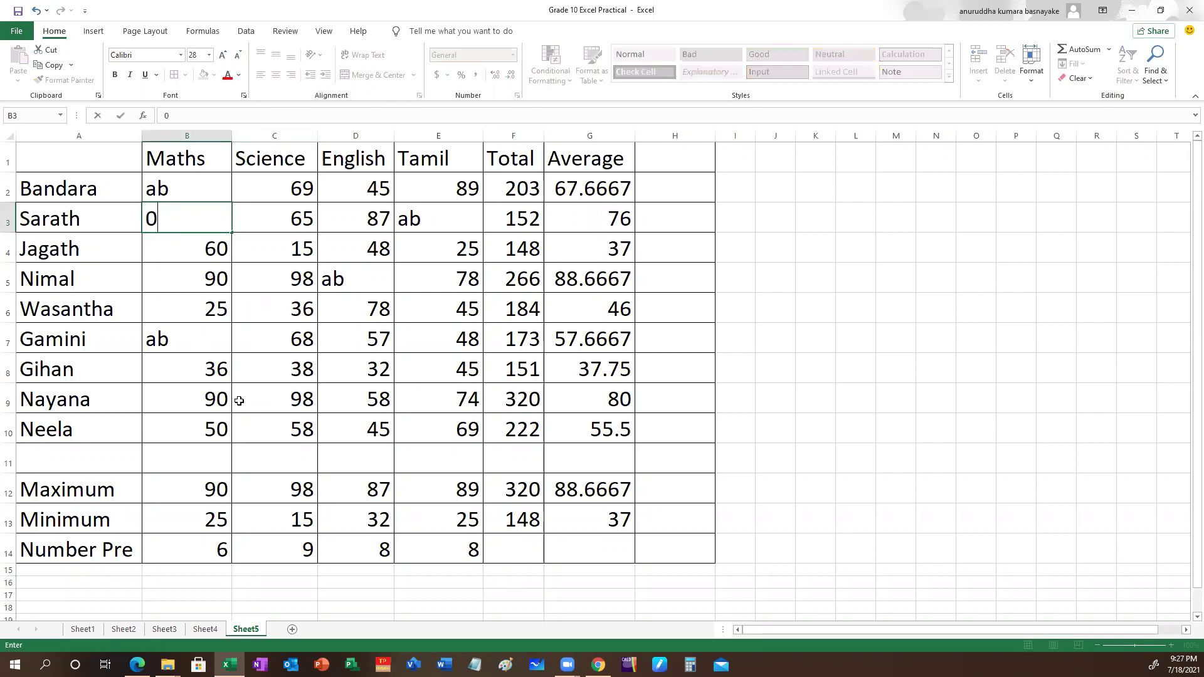
click(283, 592)
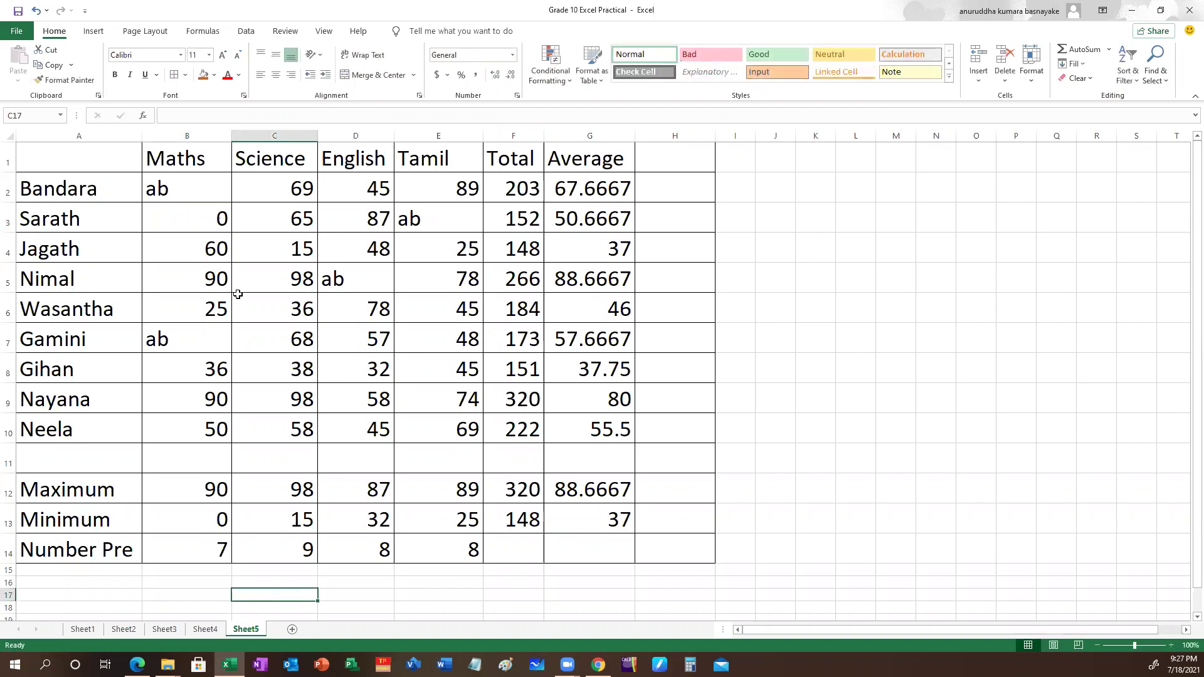
Clear the zero from the Maths mark in B3, leaving the cell empty
click(187, 219)
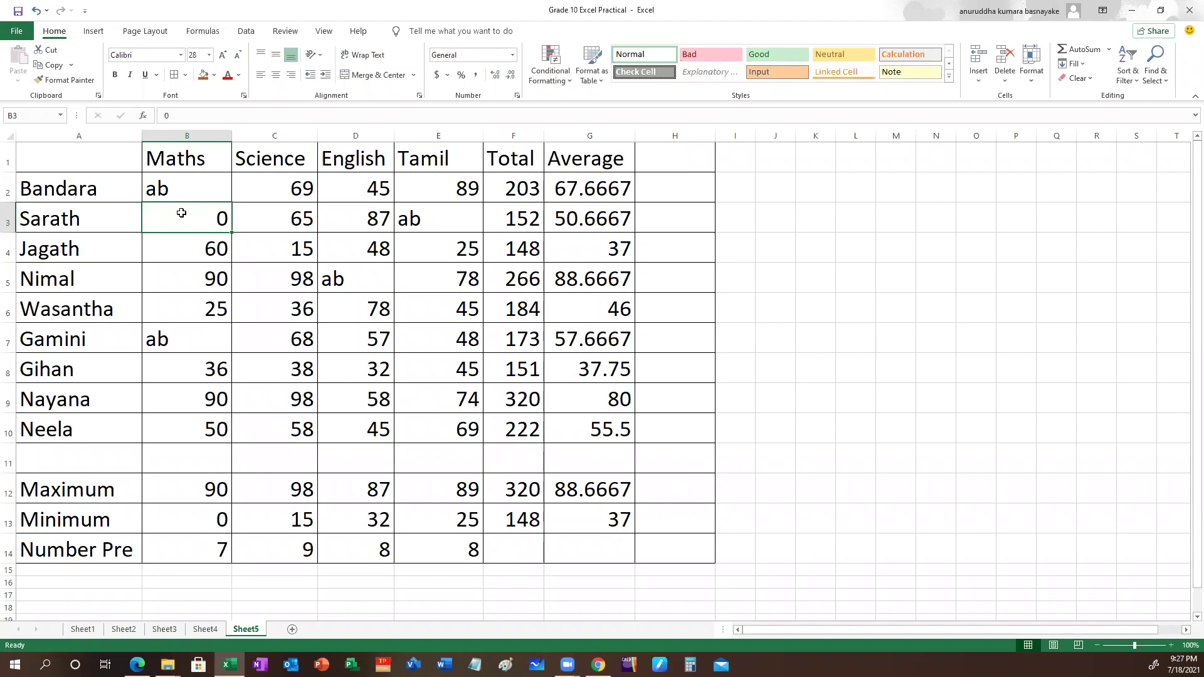
key(Delete)
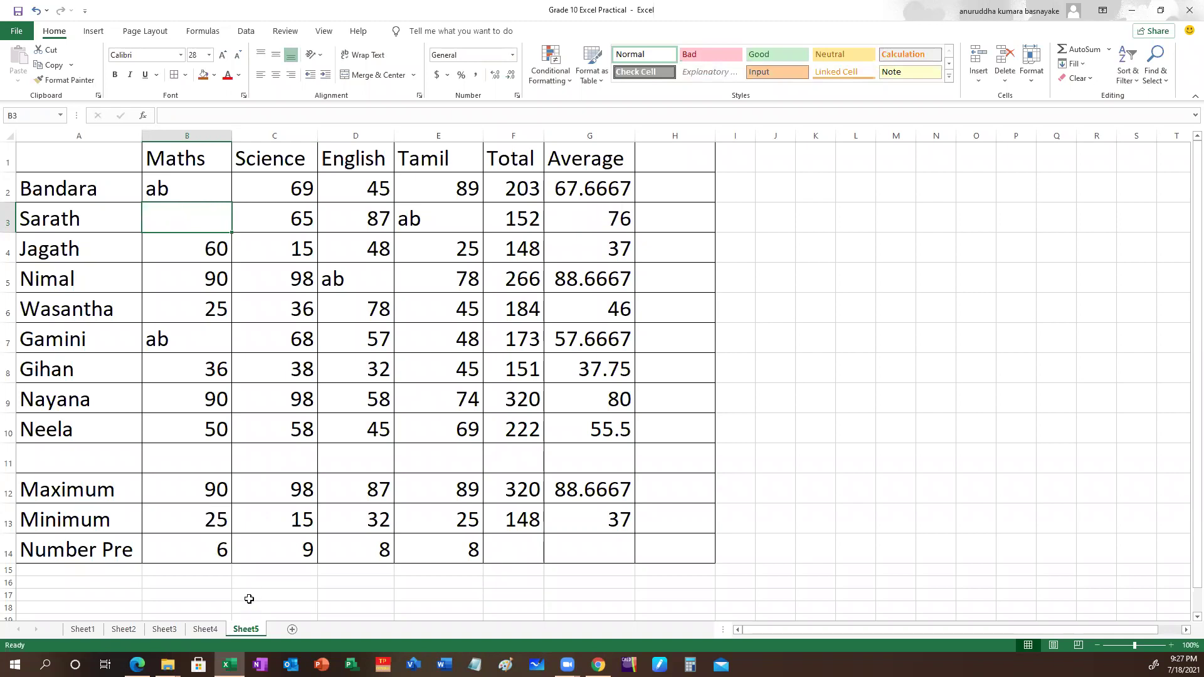
click(249, 596)
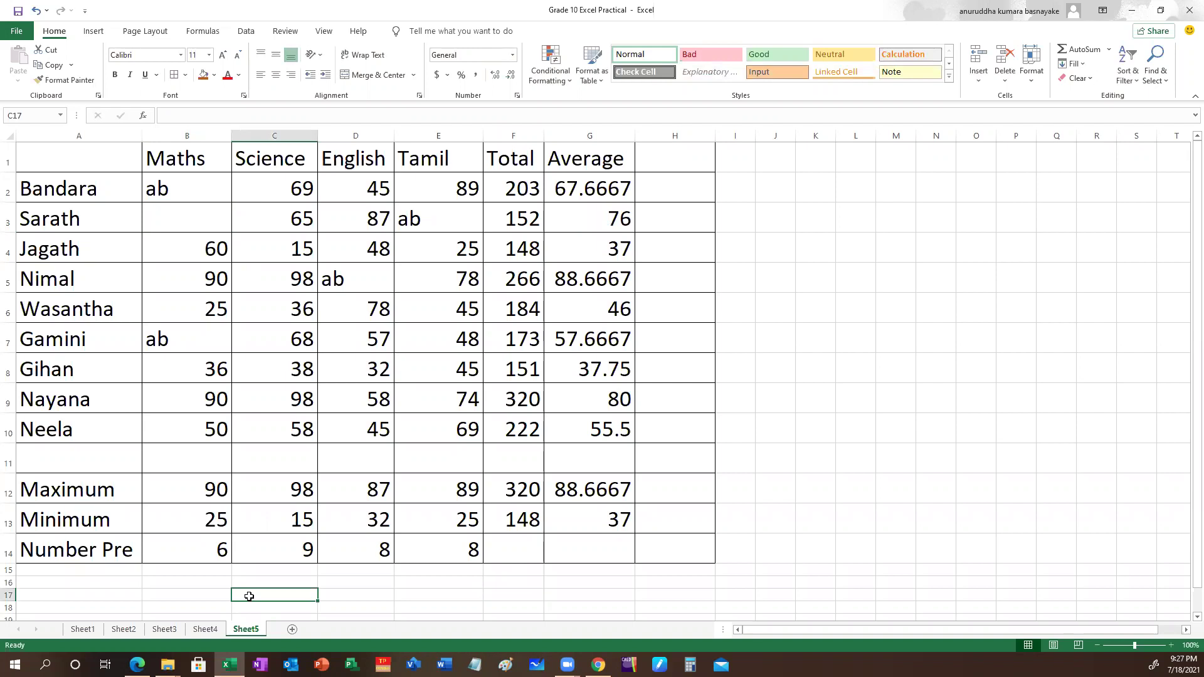
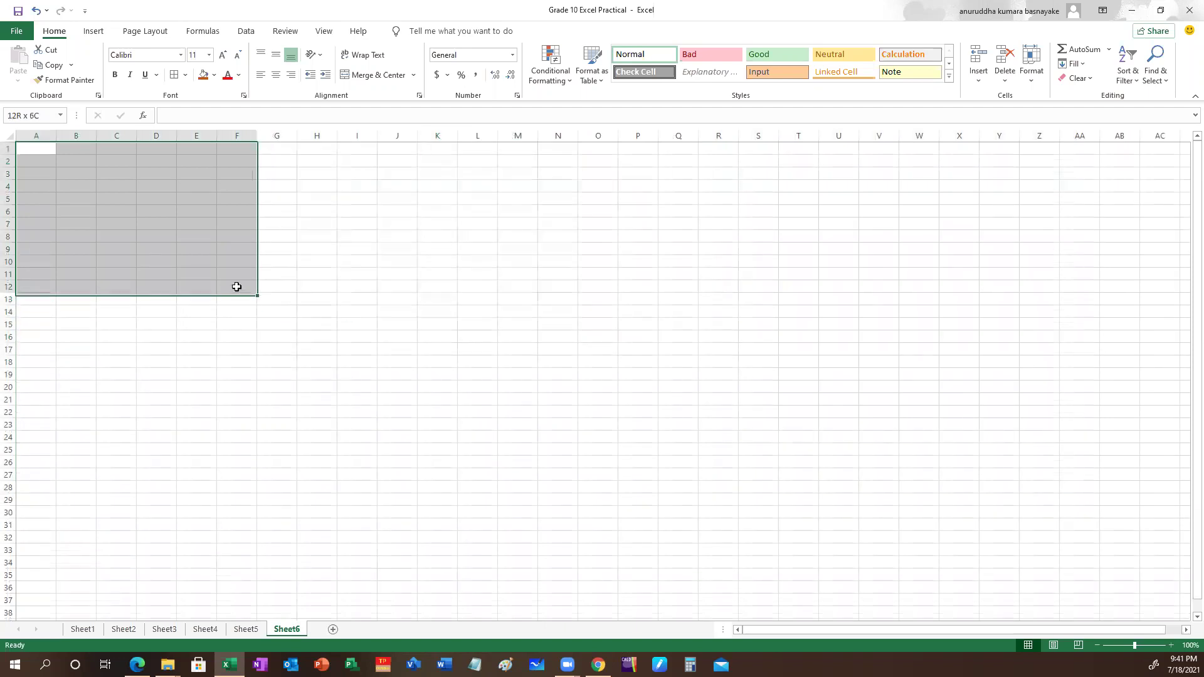
Add borders around all cells in A1:G11 on Sheet6 and set their font size to 28
click(175, 75)
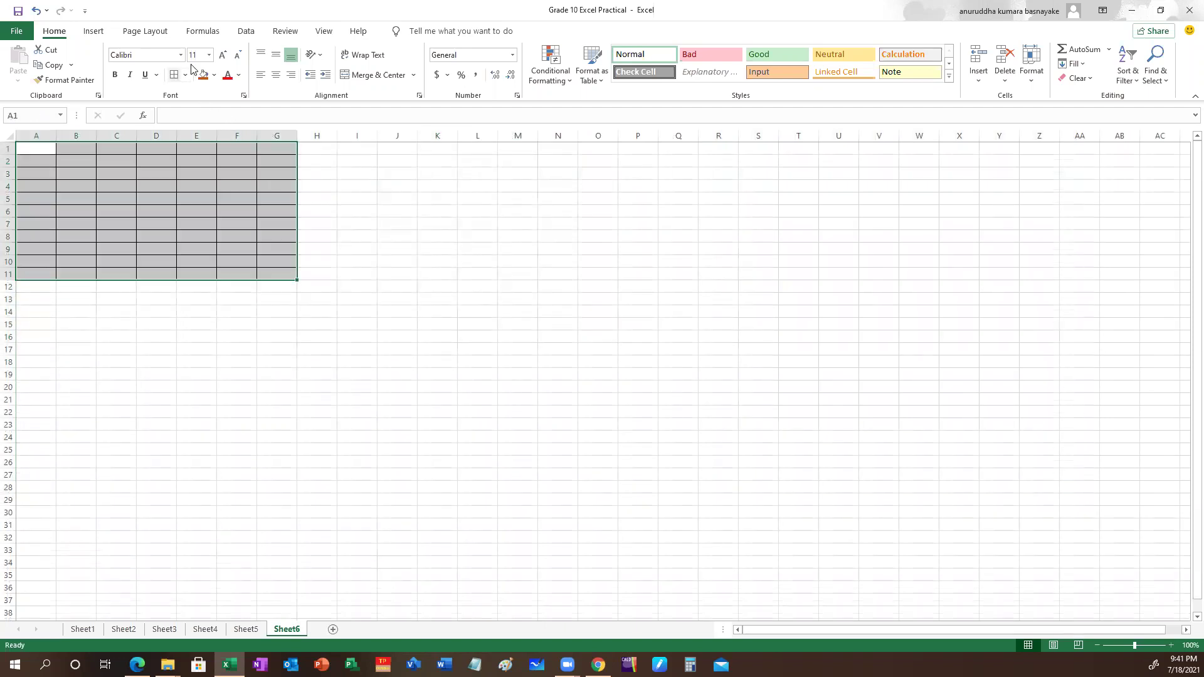
click(208, 55)
click(199, 244)
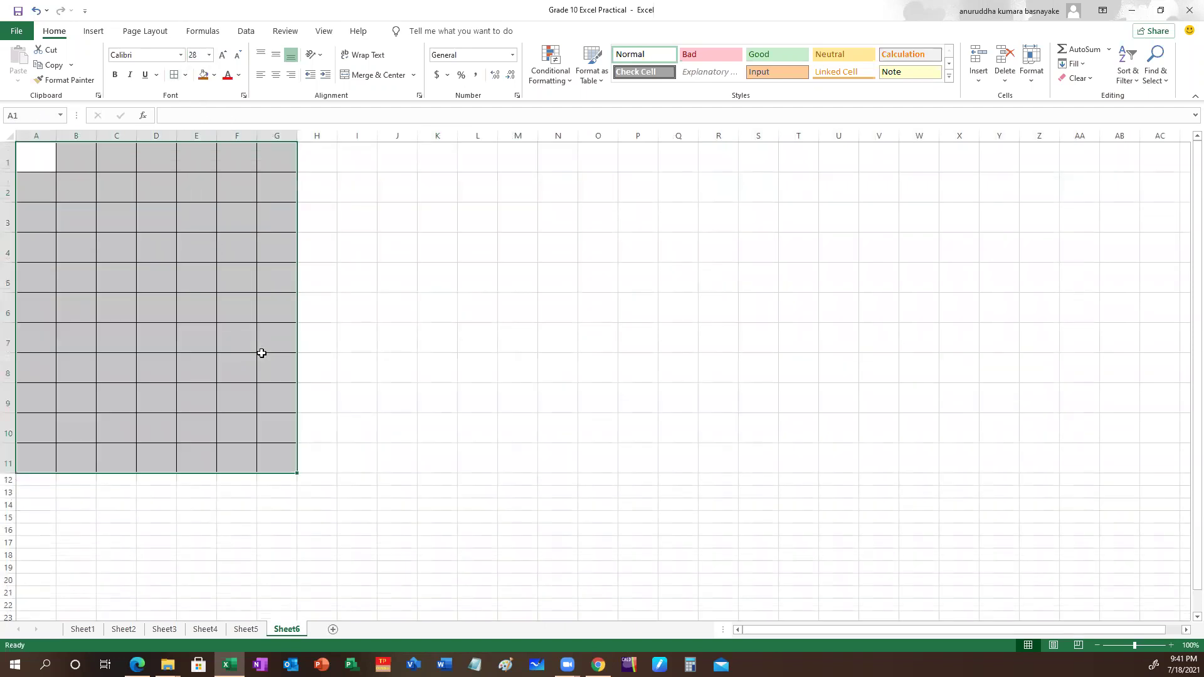
click(461, 418)
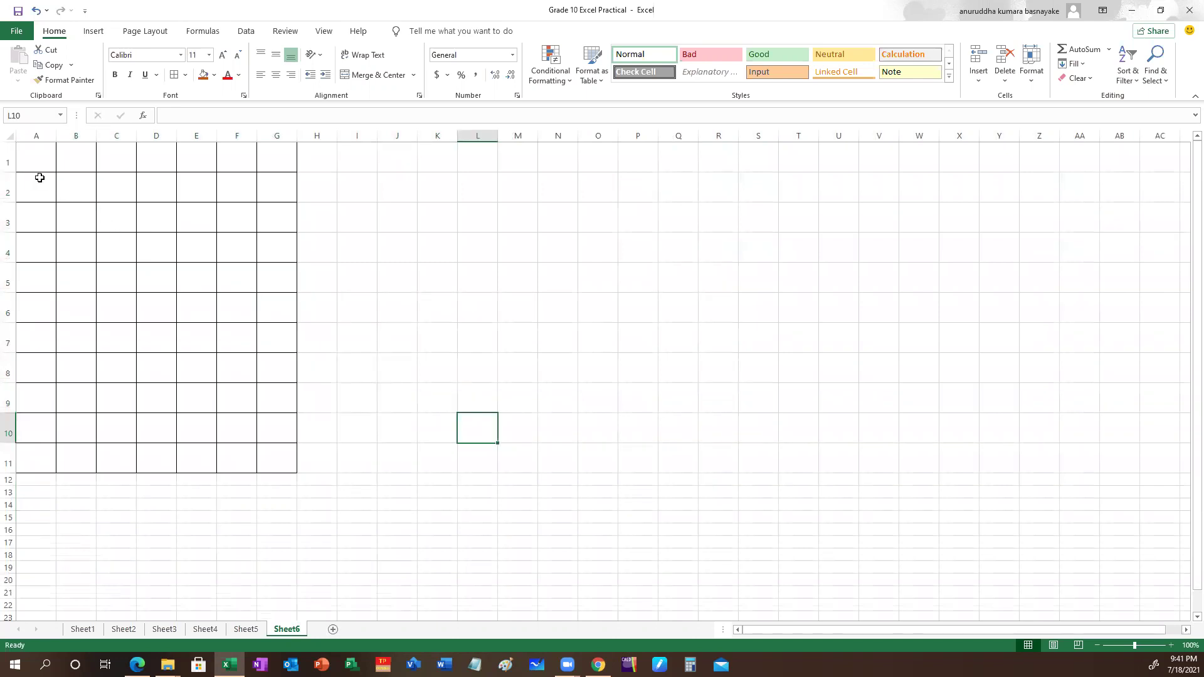
Enter the numbers 25, 30, 12 and 15 down cells B2 to B5
click(73, 189)
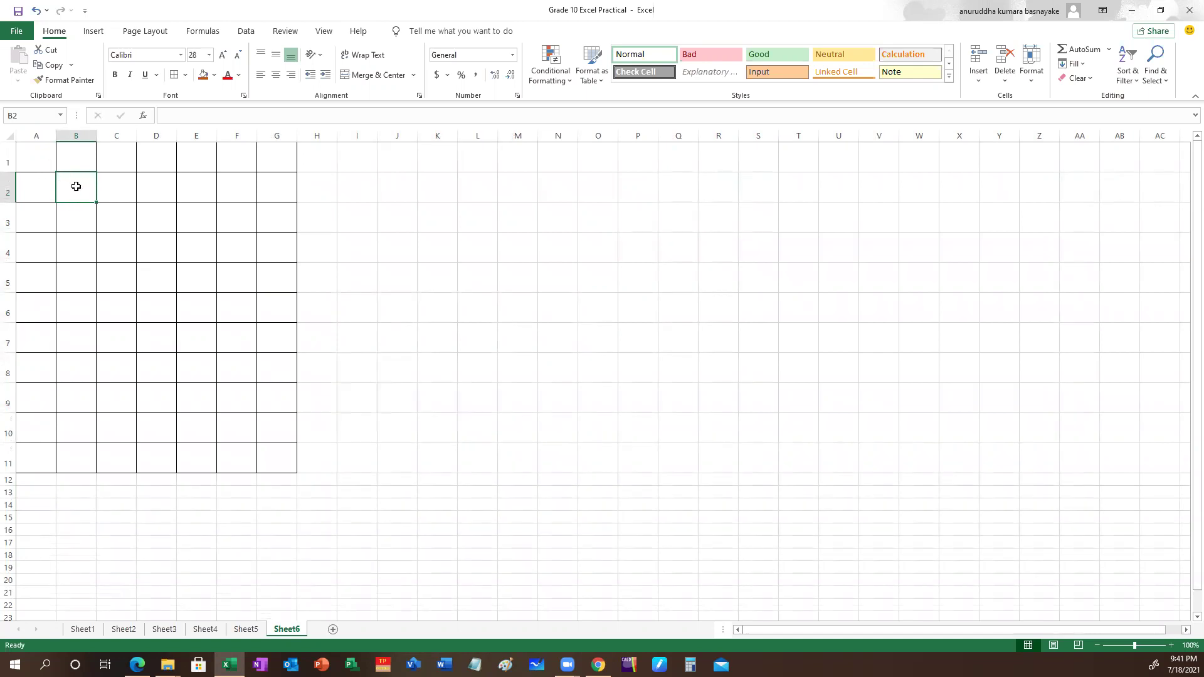
text(25)
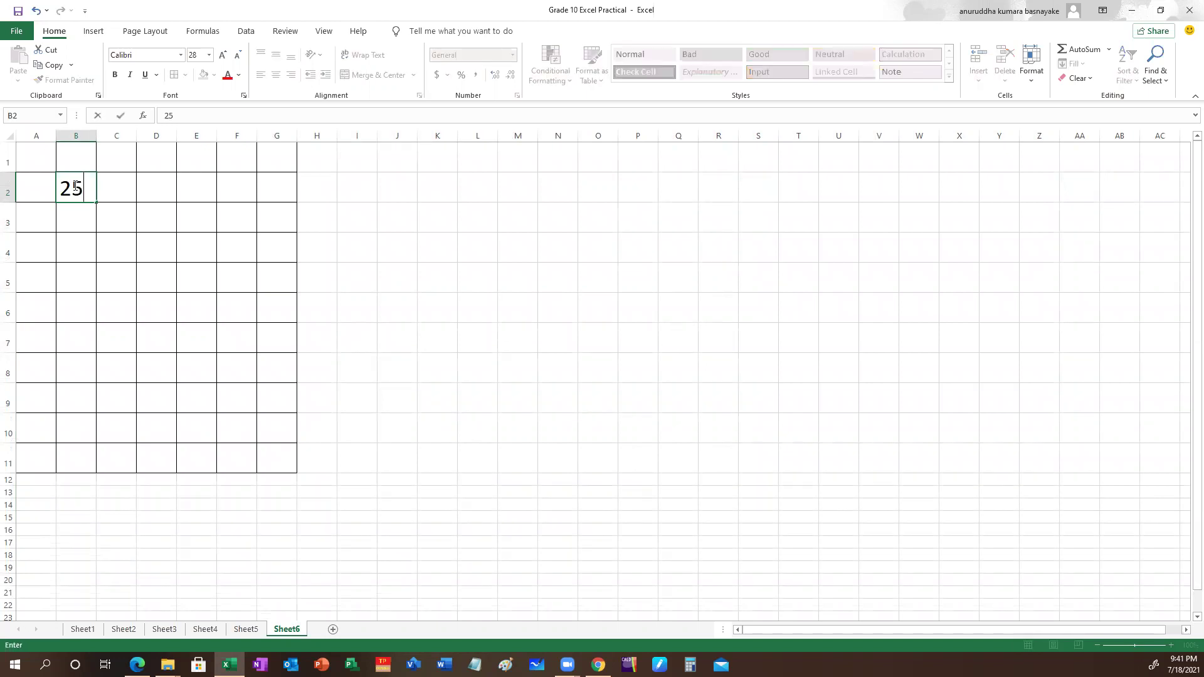
key(Return)
text(30)
key(Return)
text(12)
key(Return)
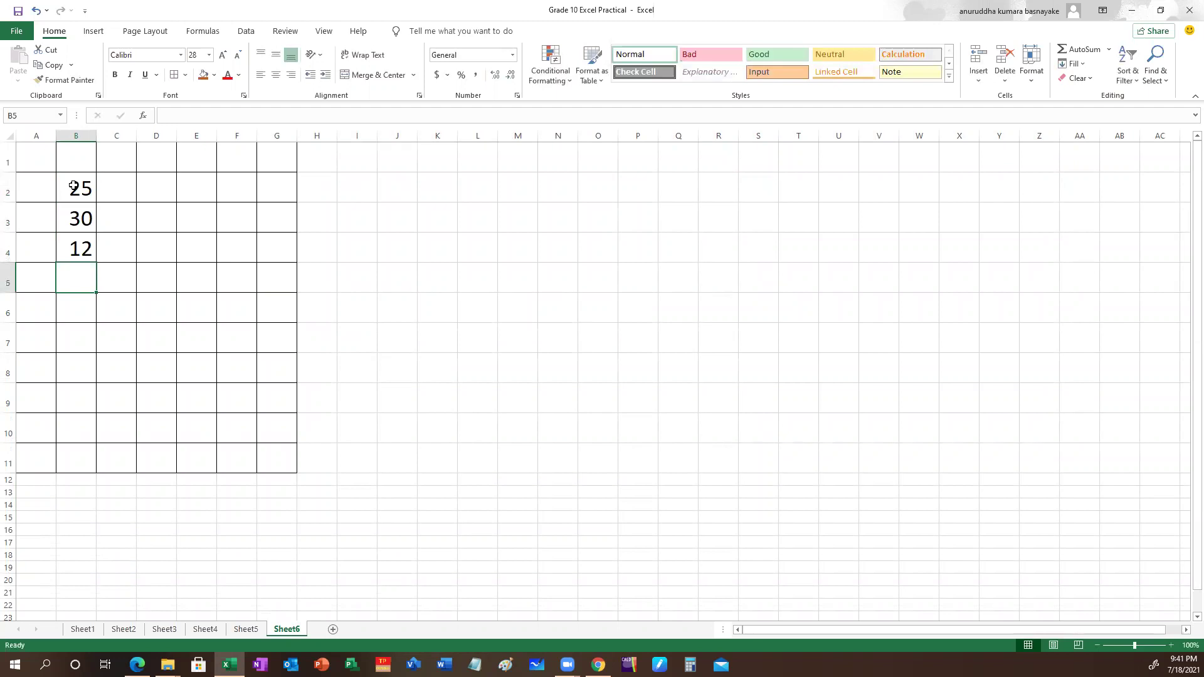
text(15)
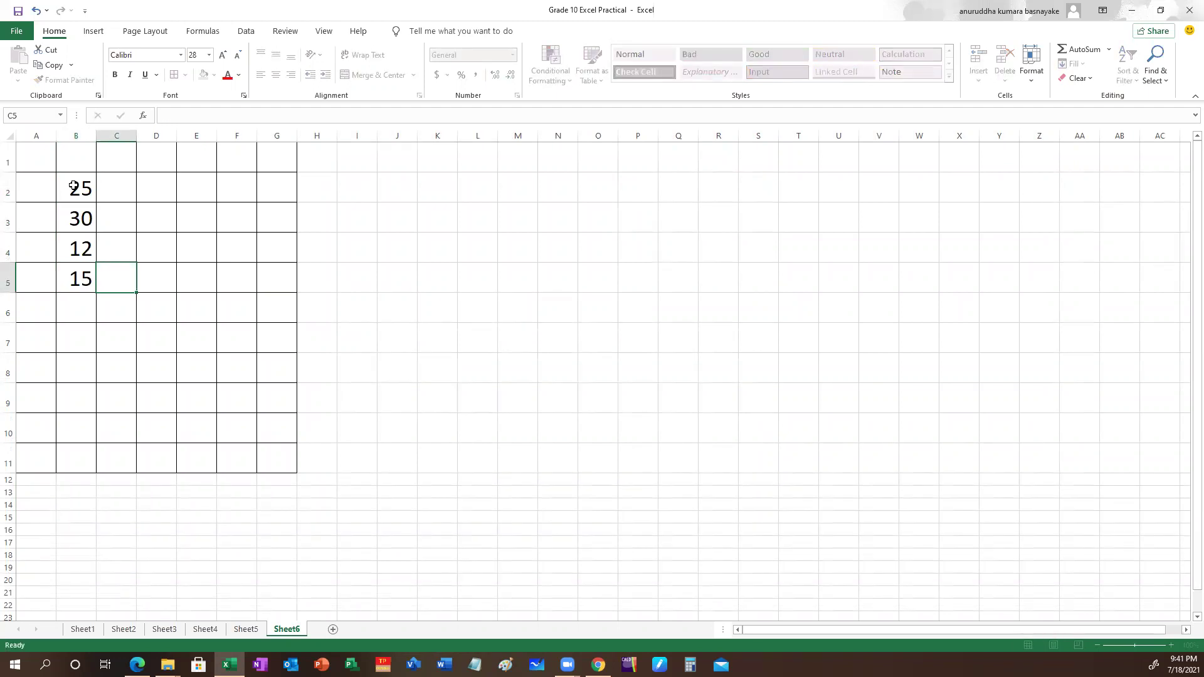
Enter 90, 56 and 47 down cells C2 to C4, and 82 in C6
key(Right)
key(Up)
key(Up)
key(Up)
text(90)
key(Return)
text(56)
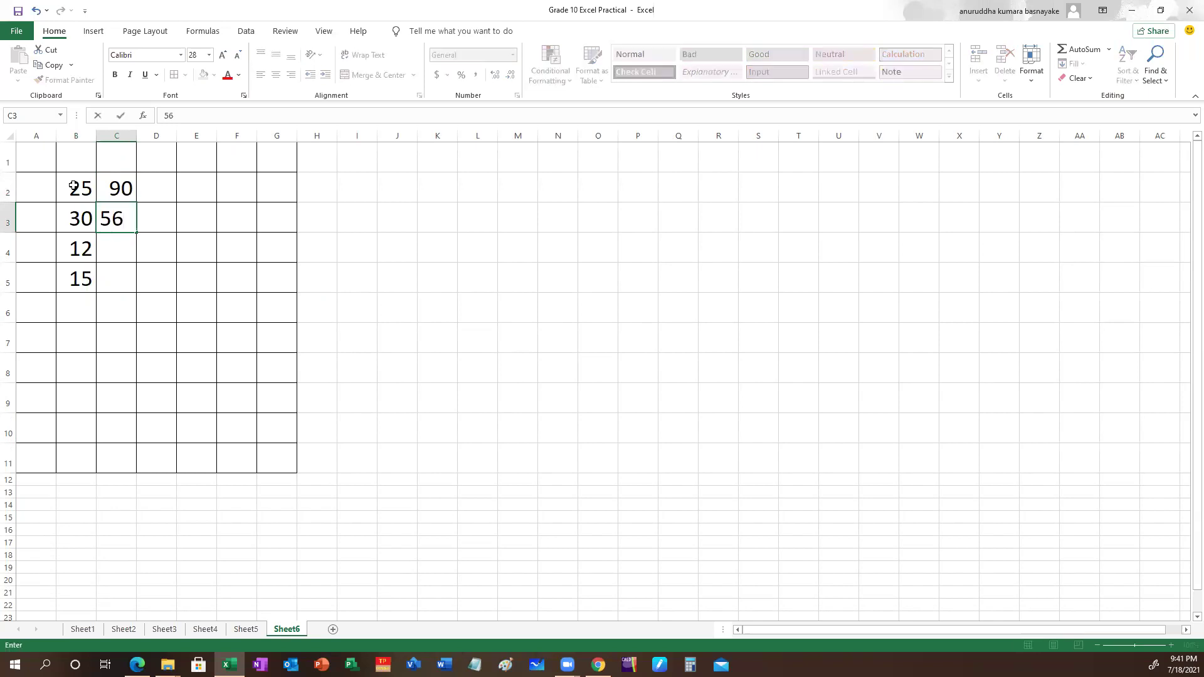
key(Return)
text(47)
key(Return)
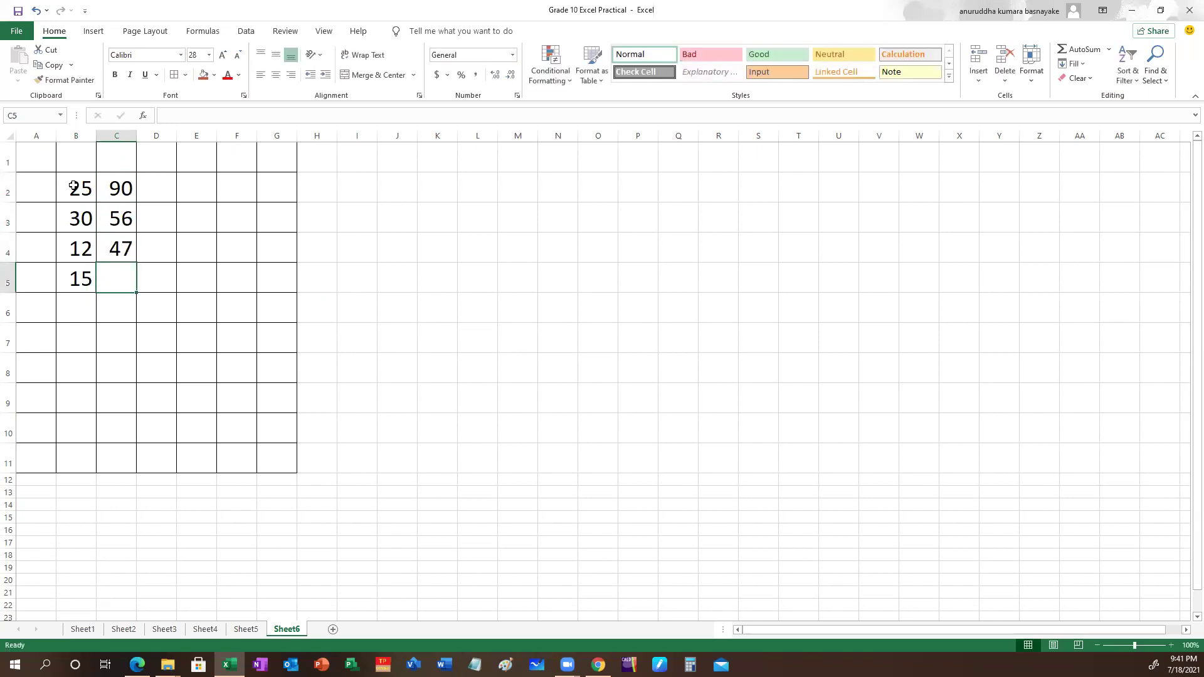
key(Return)
text(82)
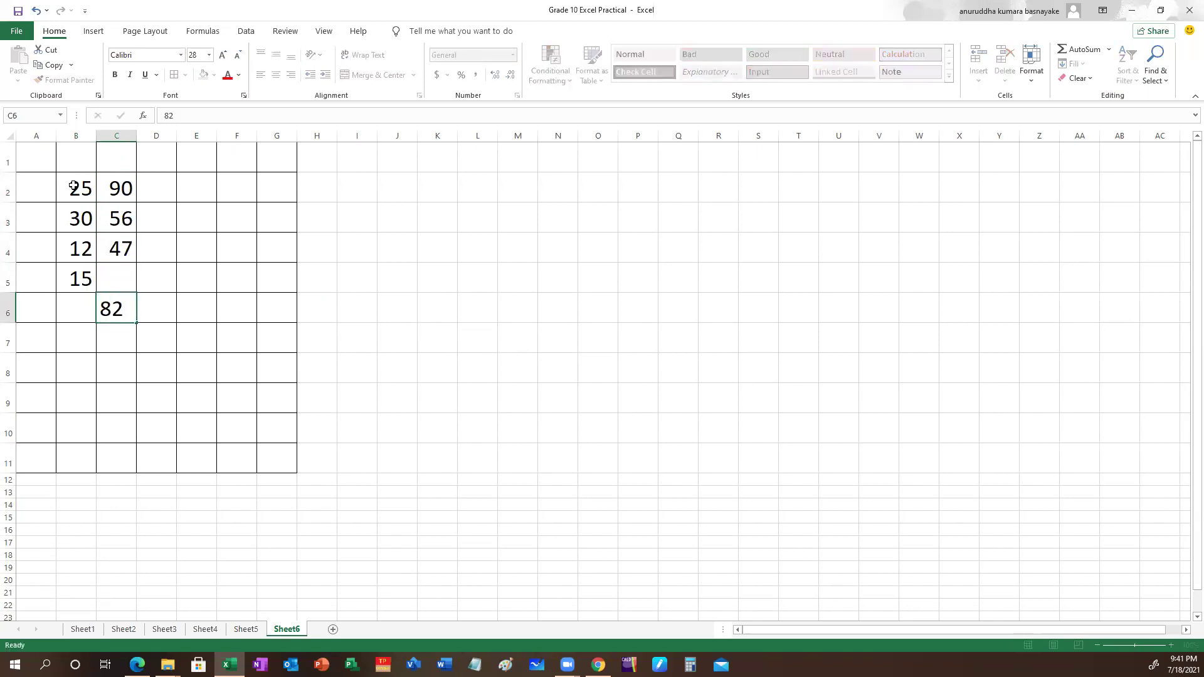
Fill the remaining gaps in the number block with 20 in C5 and 30 in B6
key(Tab)
key(Up)
key(Left)
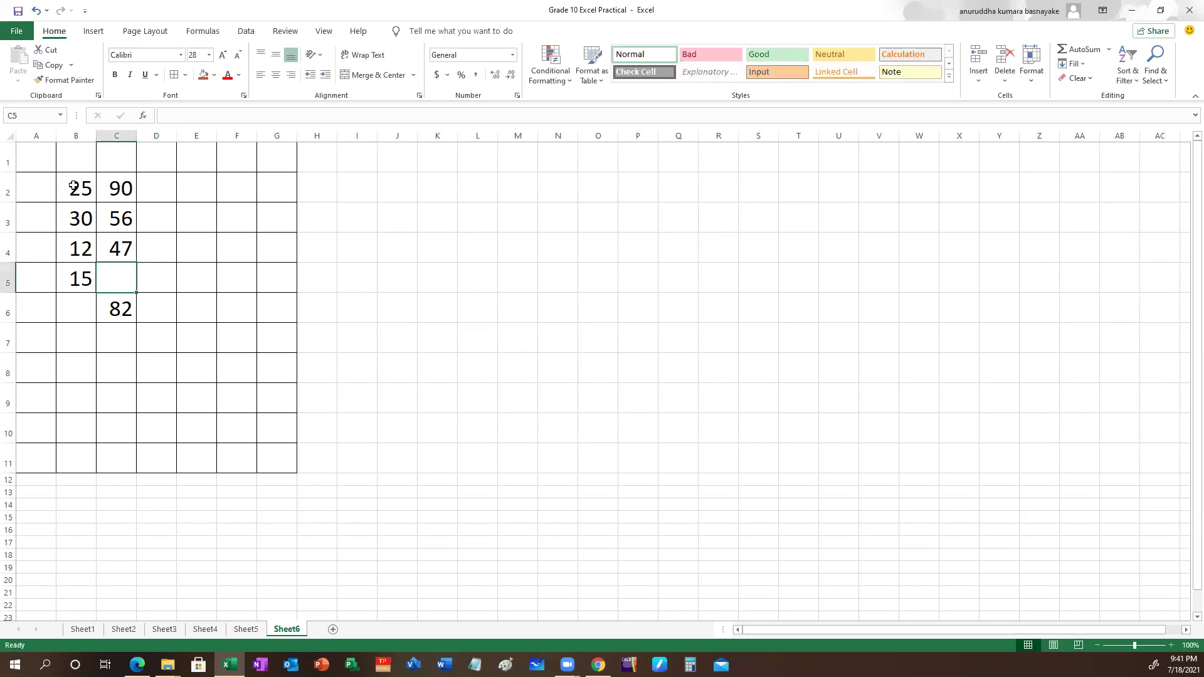
text(20)
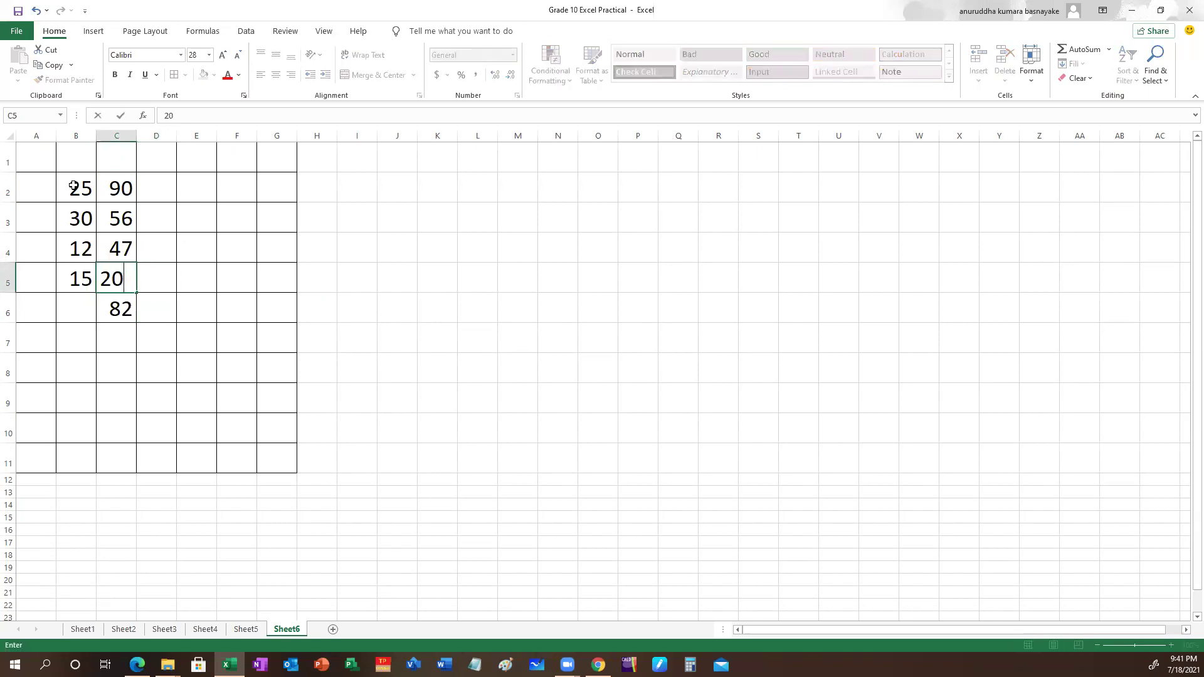
key(Left)
key(Down)
text(30)
Enter the numbers 90, 20, 45, 78 and 93 down cells D2 to D6
key(Right)
key(Right)
key(Up)
key(Up)
key(Up)
key(Up)
text(90)
key(Return)
text(20)
key(Return)
text(45)
key(Return)
text(78)
key(Return)
text(9)
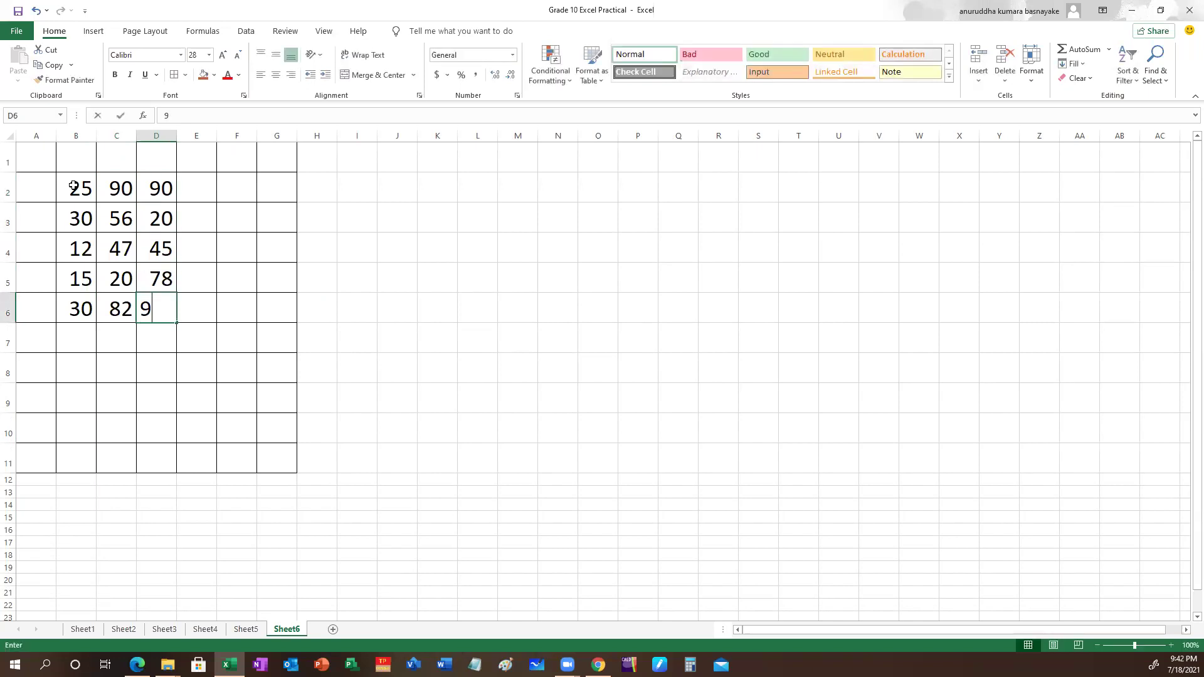
text(3)
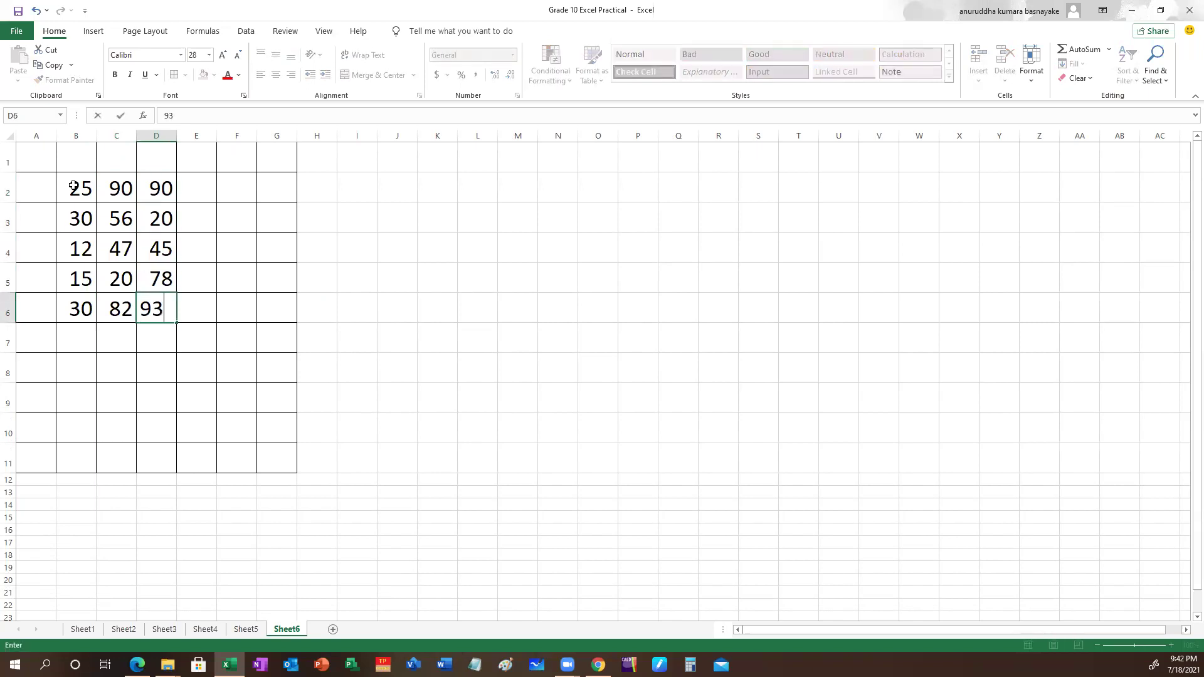
click(415, 461)
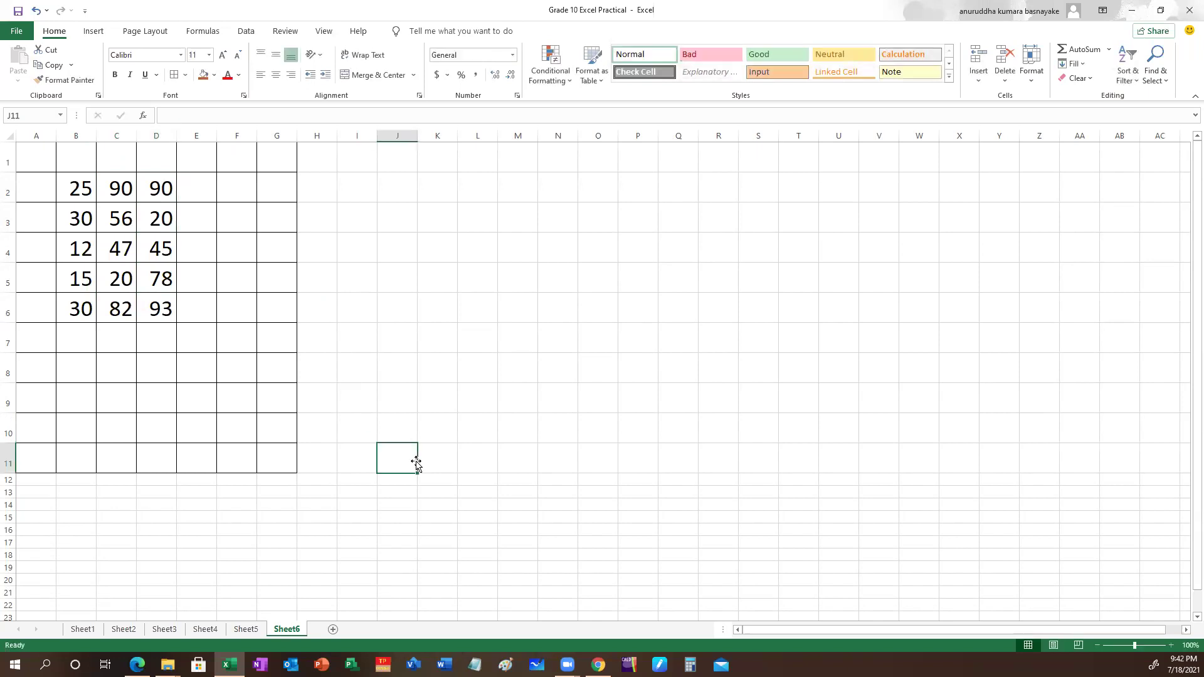
Shade the separate cells B2, C4 and C6 with the dark orange fill colour
click(79, 188)
click(207, 77)
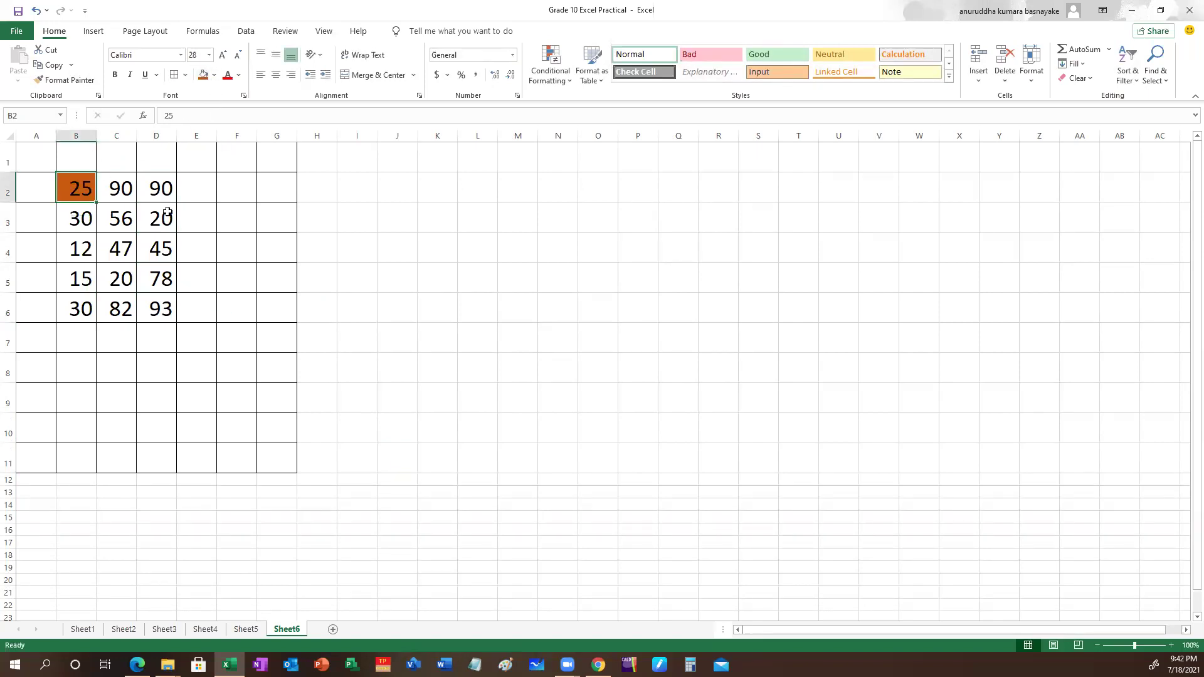
click(121, 250)
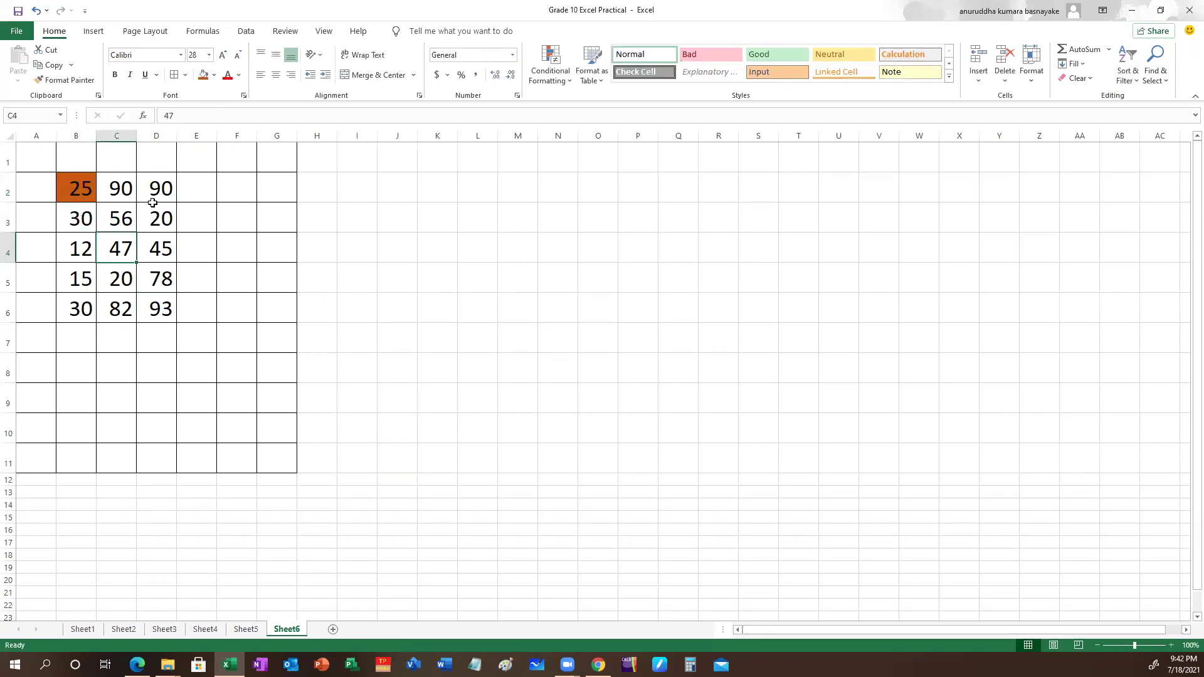
click(203, 75)
click(119, 309)
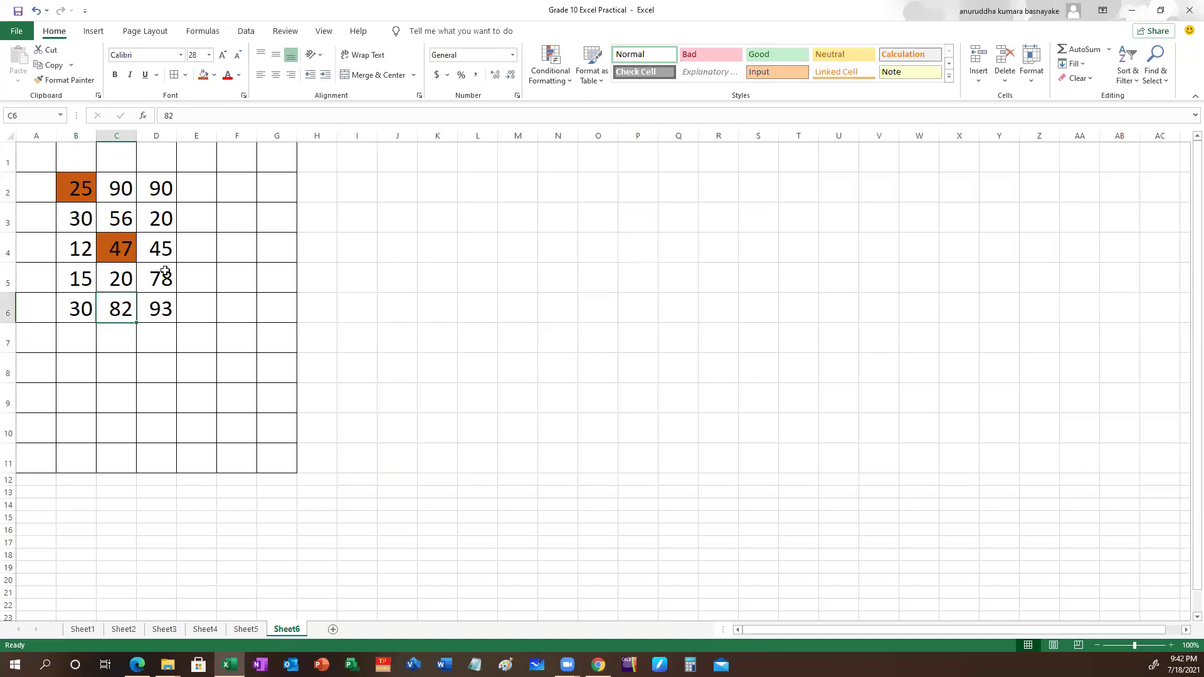
click(203, 75)
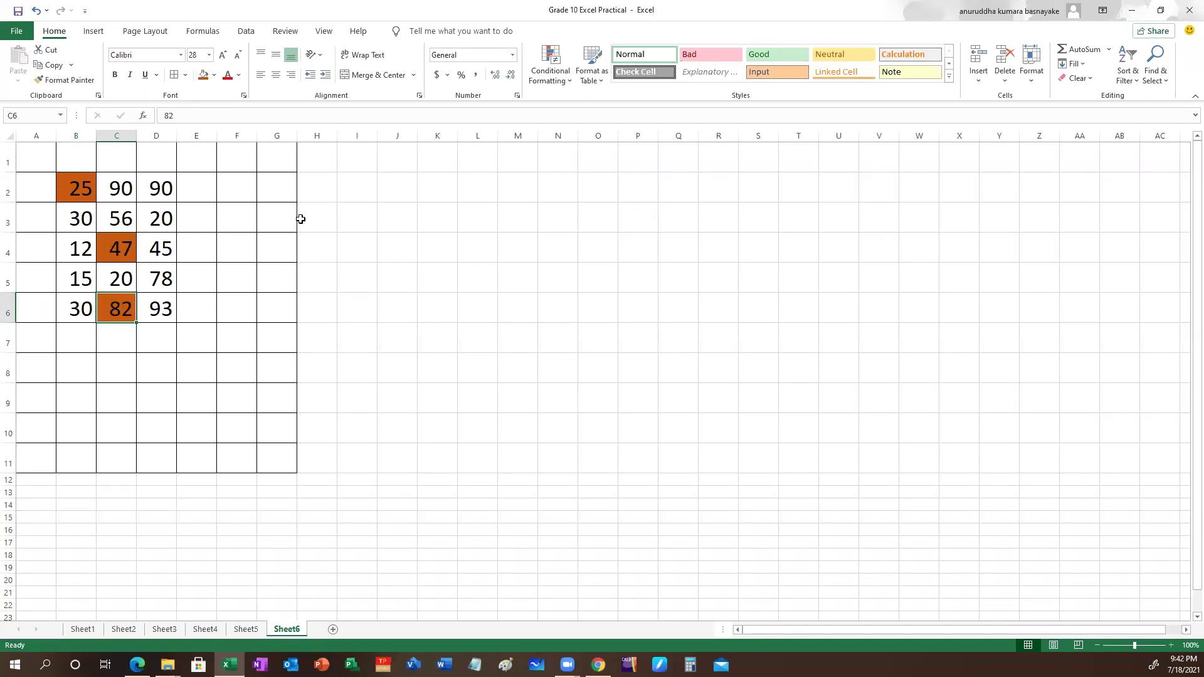
click(317, 187)
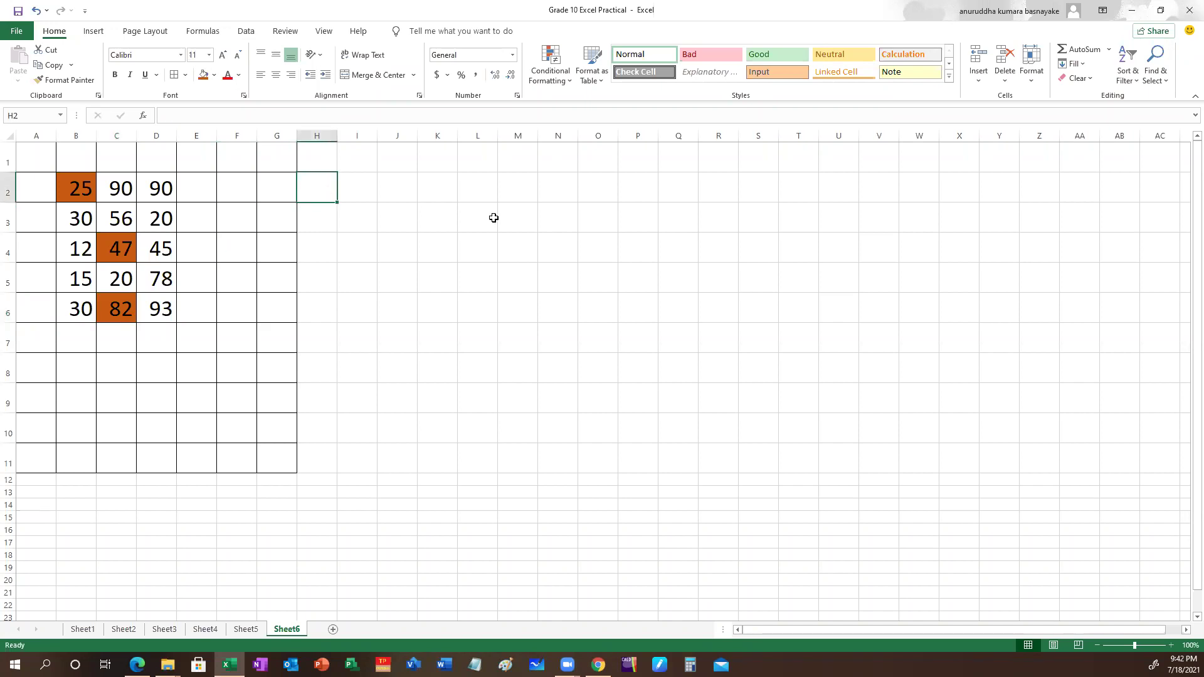
text(=)
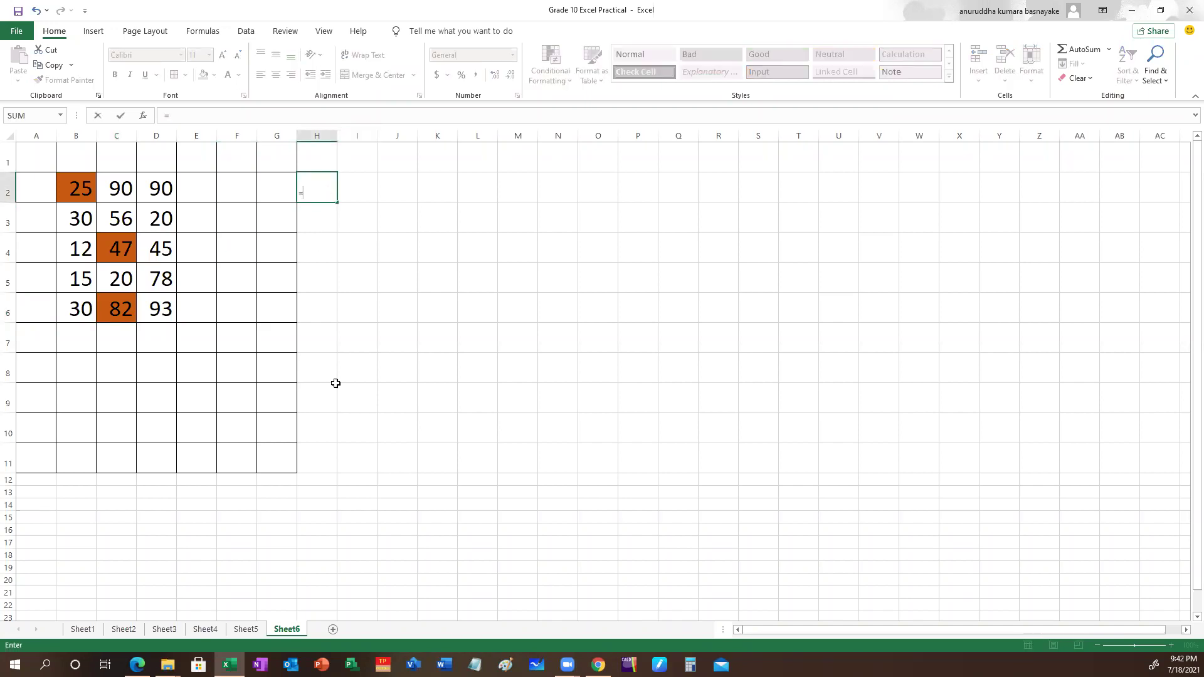
key(Escape)
Total the three separate orange cells in G2 with the formula =sum(B2,C4,C6)
click(279, 190)
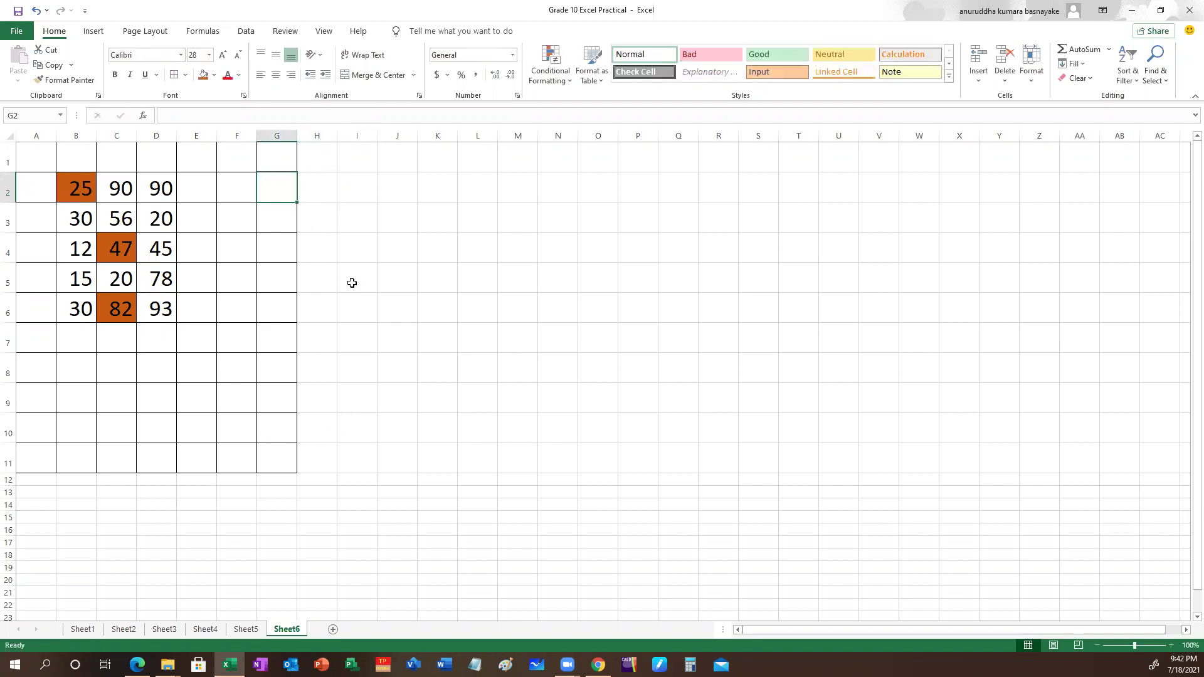
text(=)
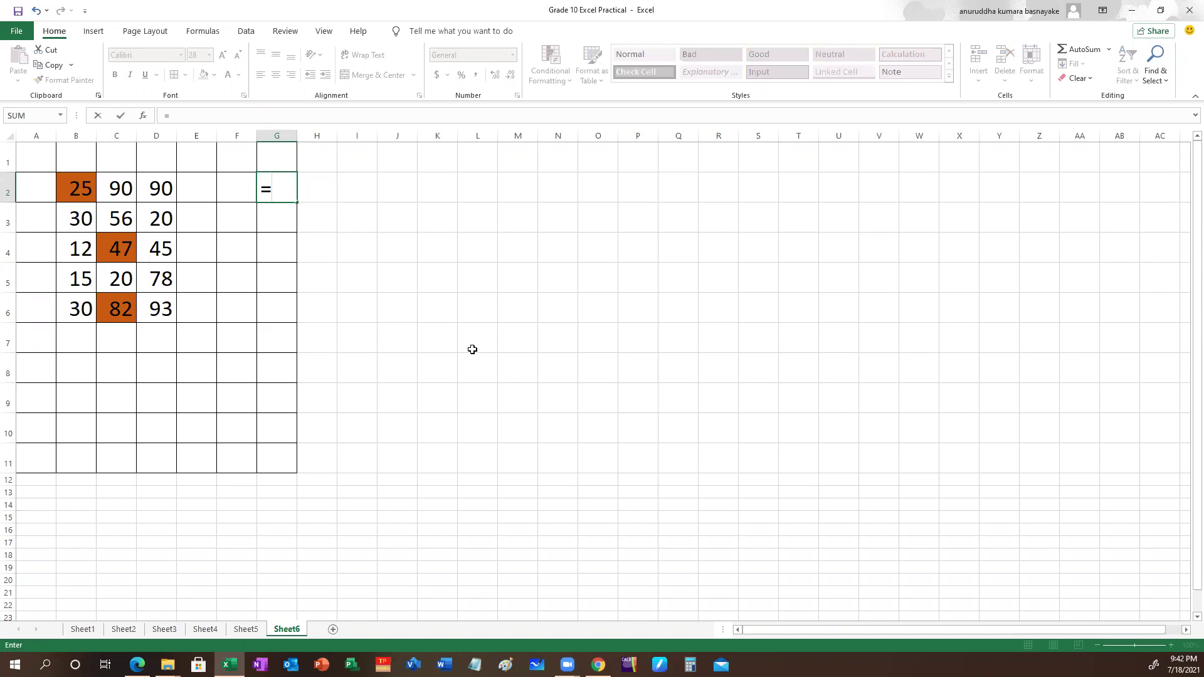
text(sum)
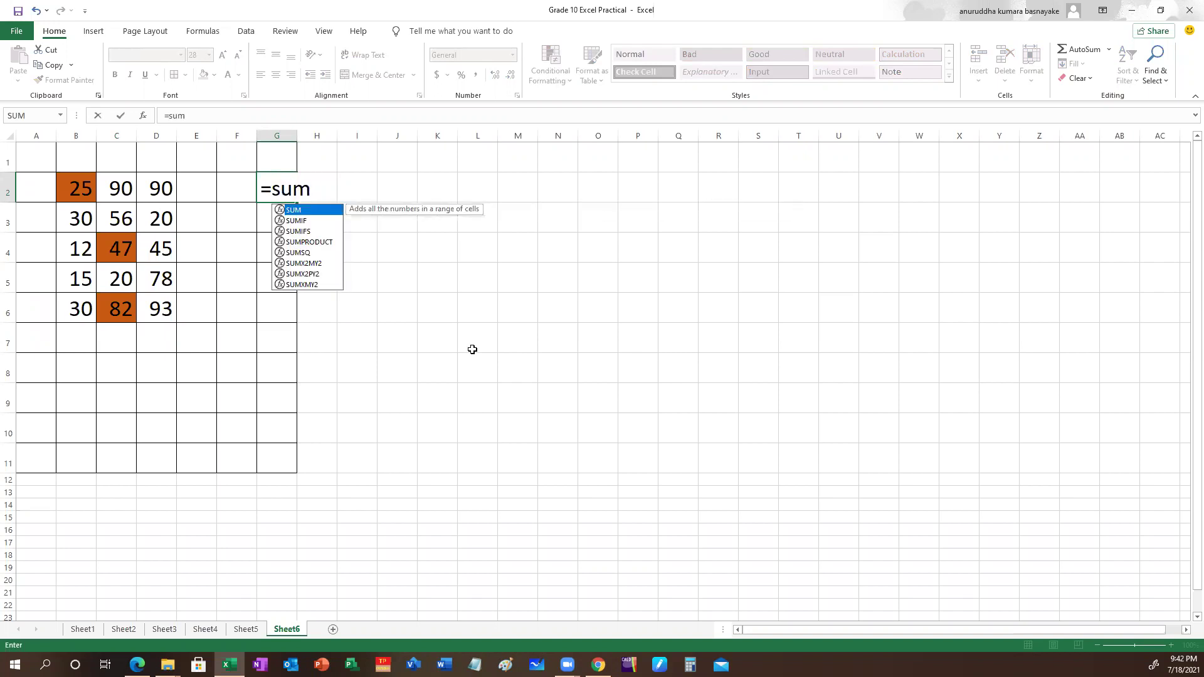
text(()
click(88, 188)
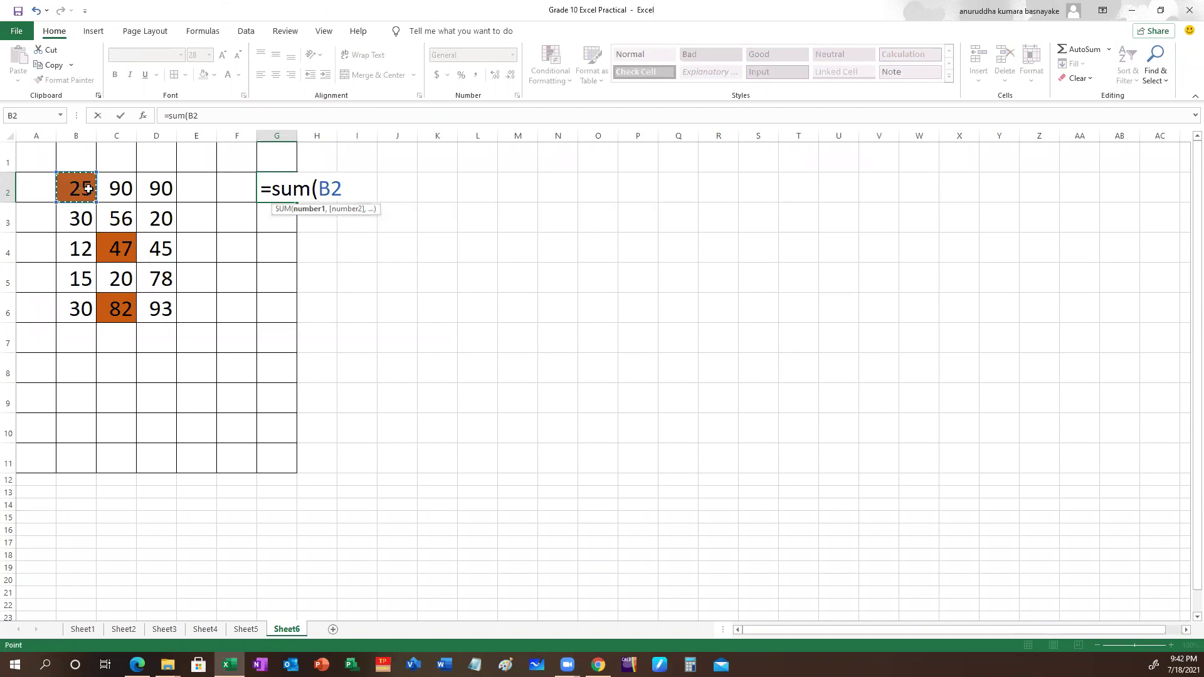
text(,)
click(113, 253)
text(,)
click(125, 310)
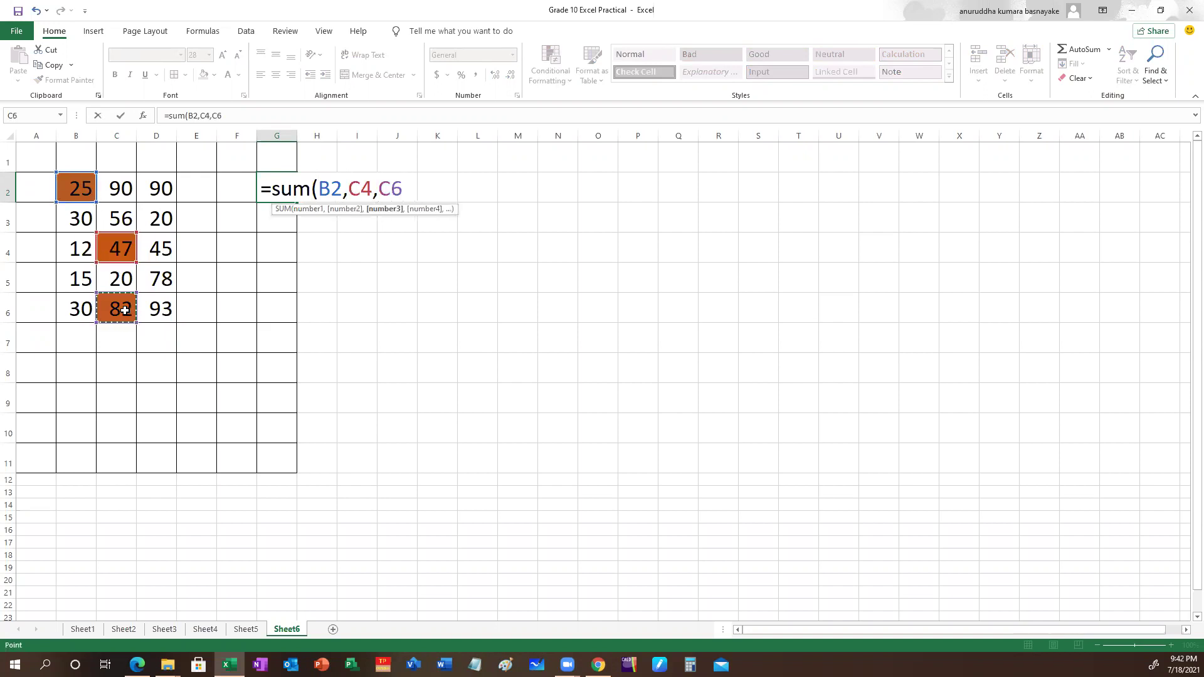
text())
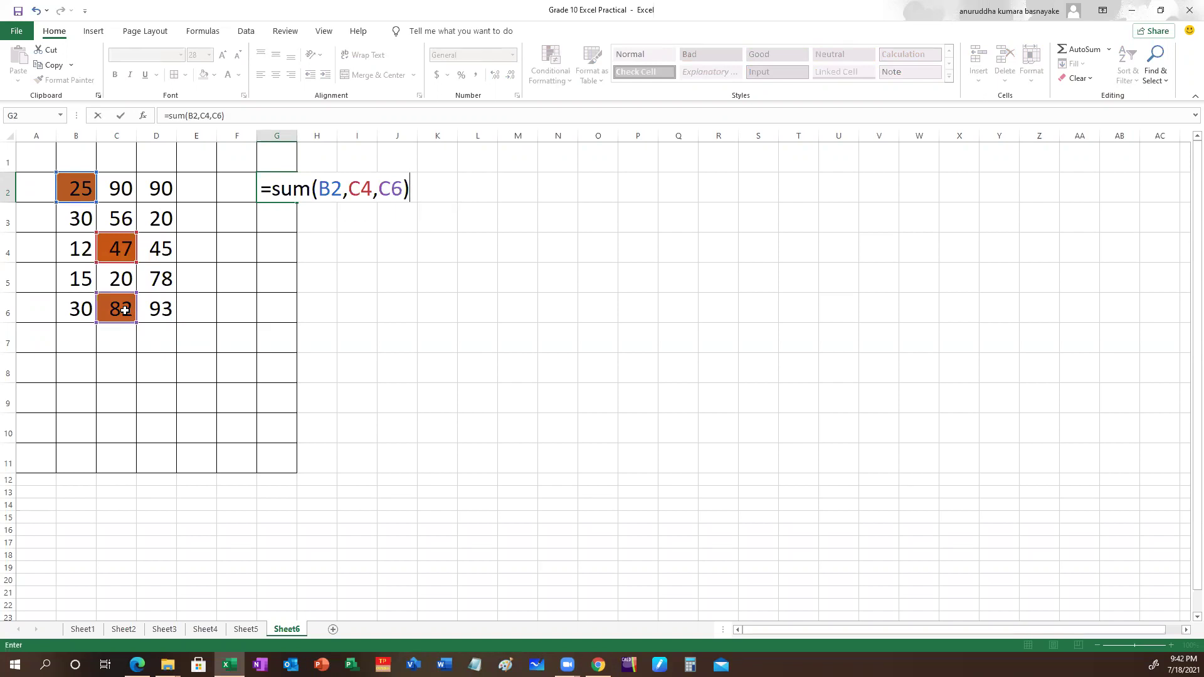
key(Return)
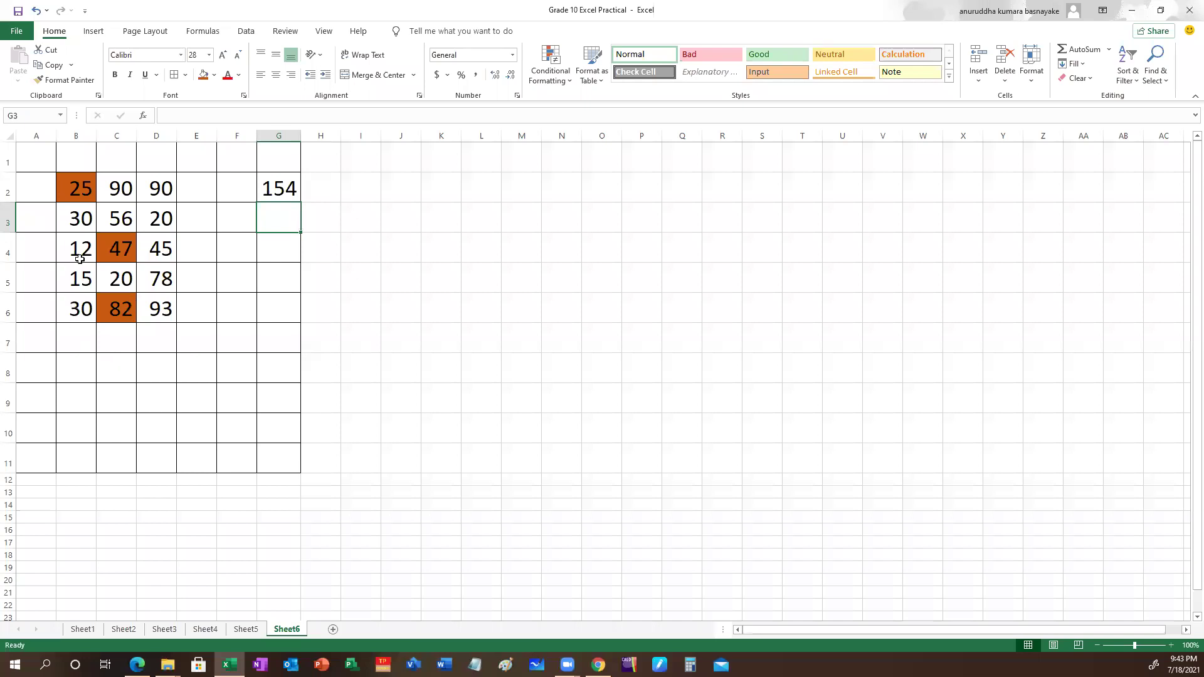
Shade the adjacent cells B2 to D2 with a dark blue fill colour
click(76, 185)
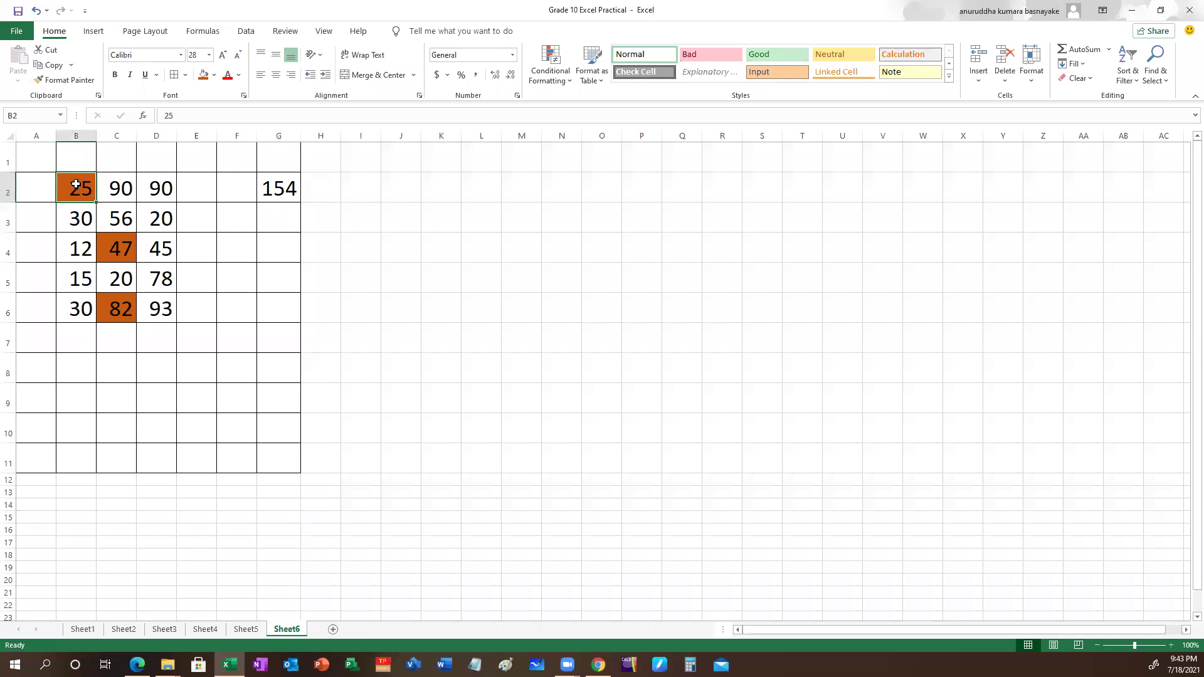
drag(76, 184, 158, 186)
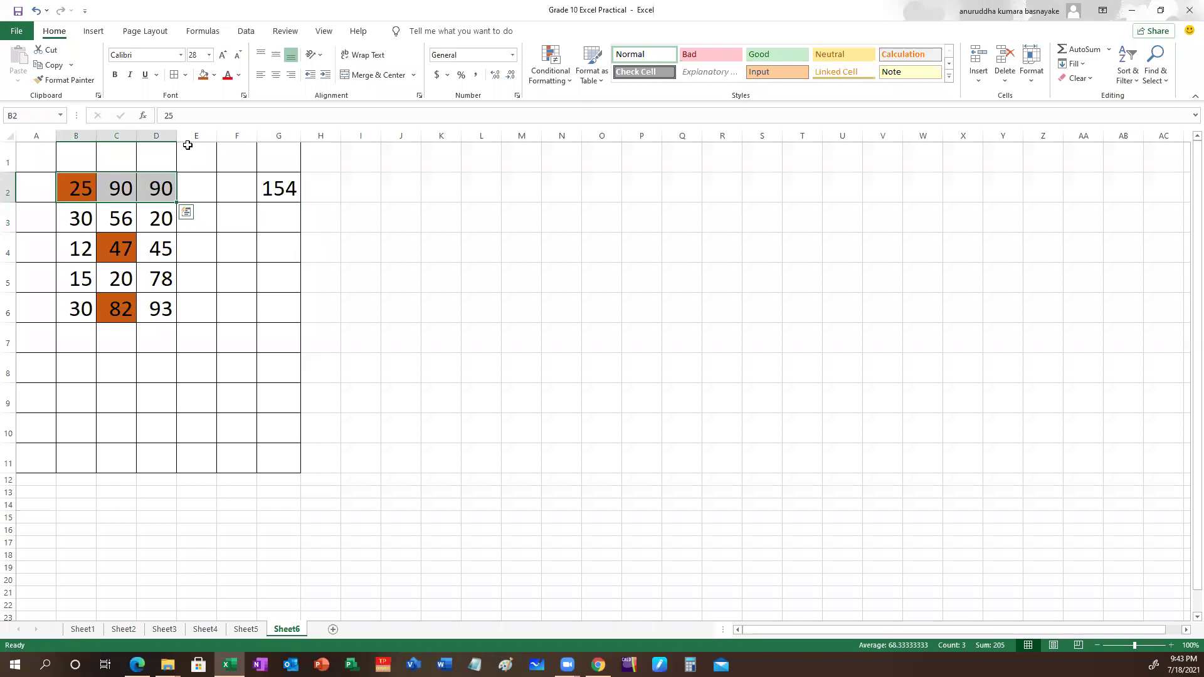
click(214, 75)
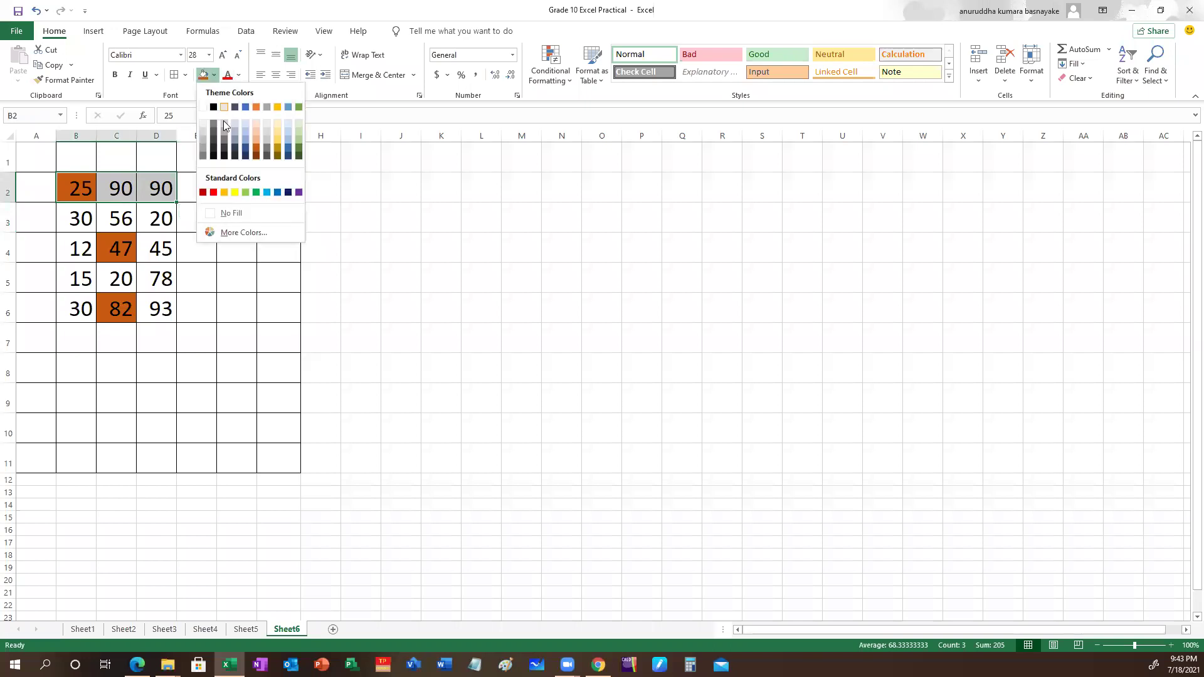
click(245, 145)
click(269, 369)
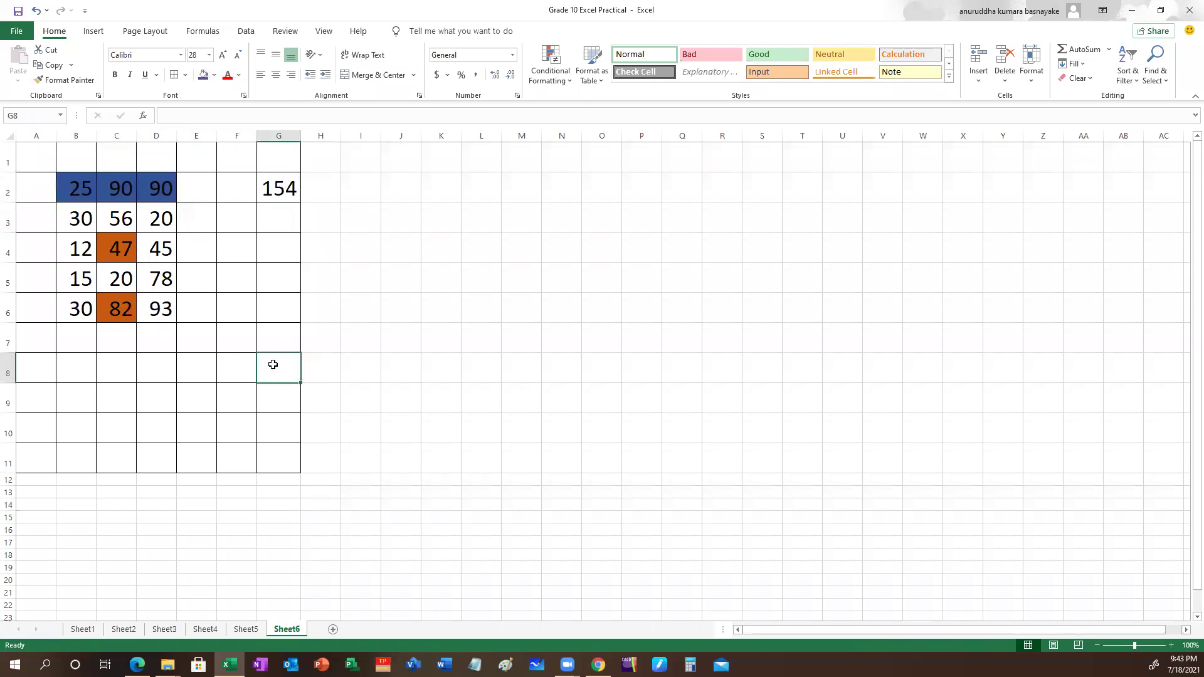
Total the adjacent dark blue cells in G3 with the formula =sum(B2:D2)
click(287, 208)
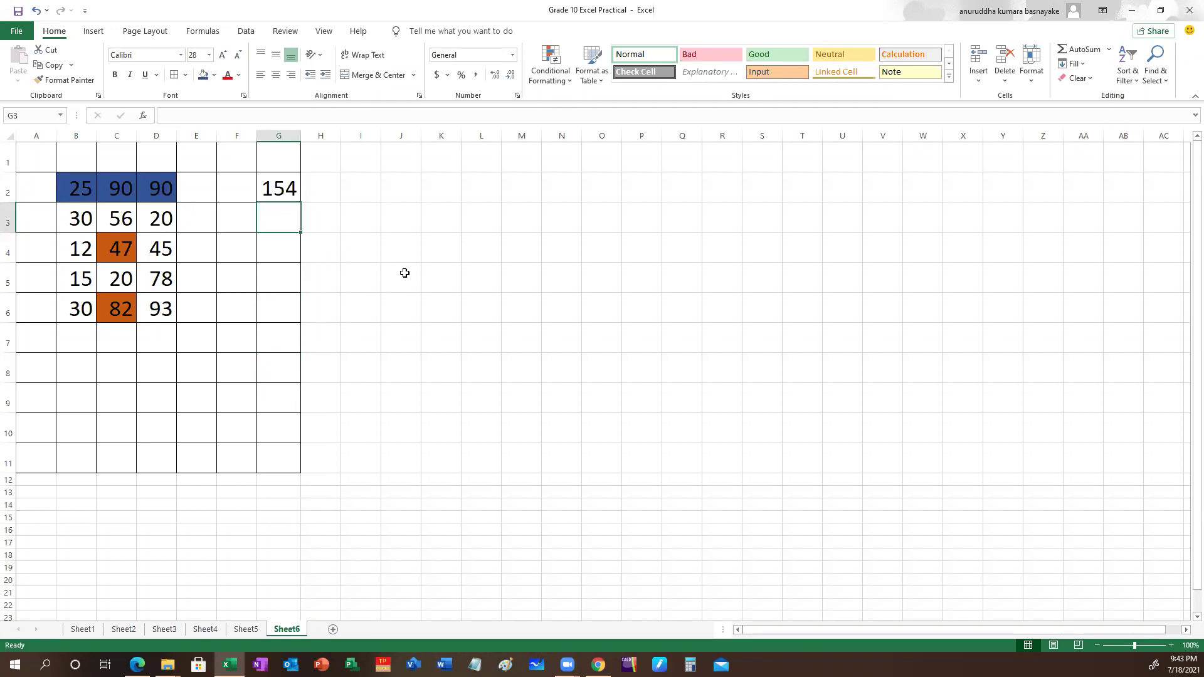
text(=sum)
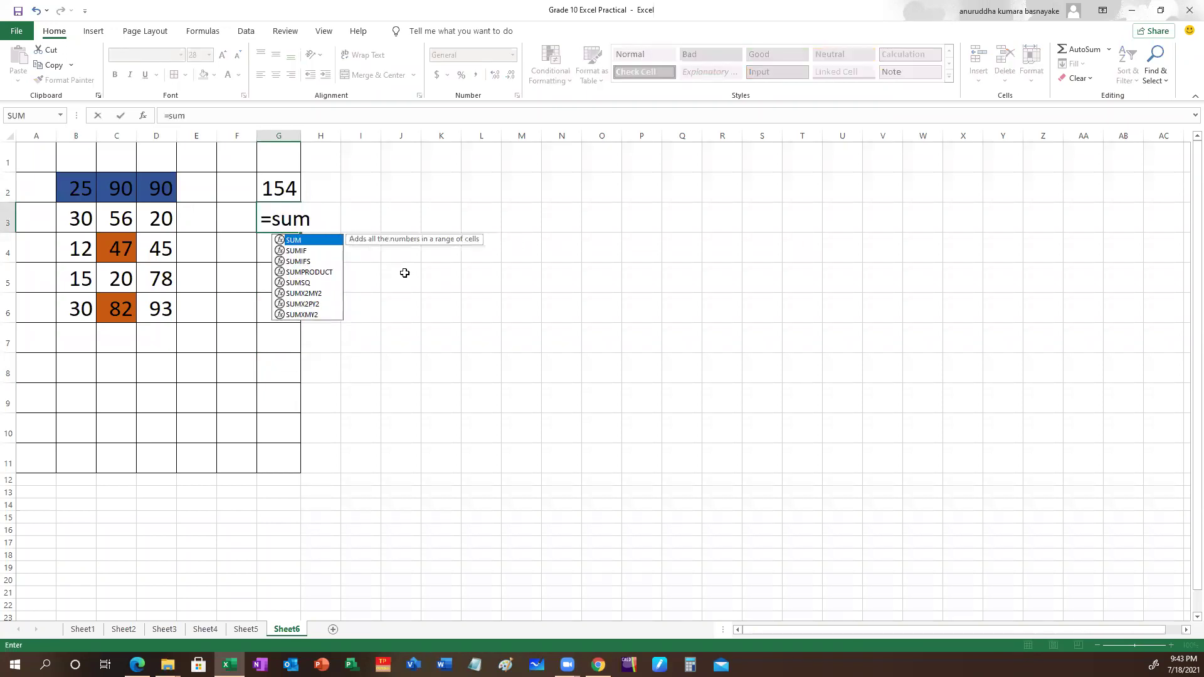
text(()
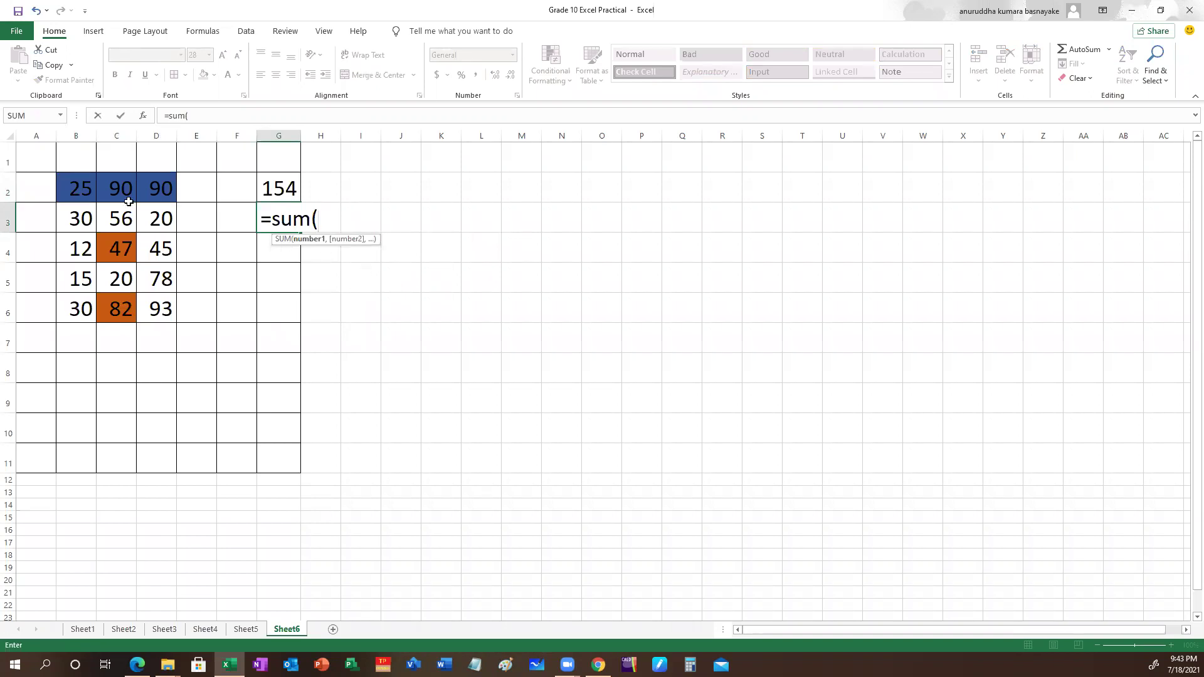
drag(73, 191, 161, 188)
text())
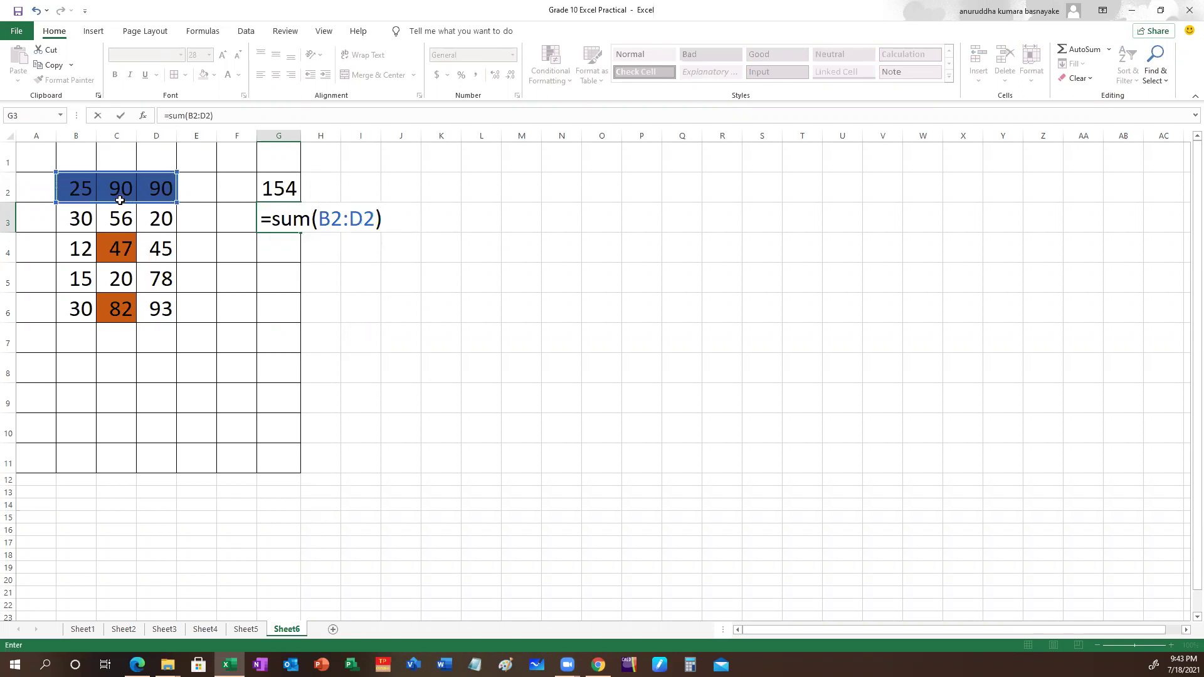
key(Return)
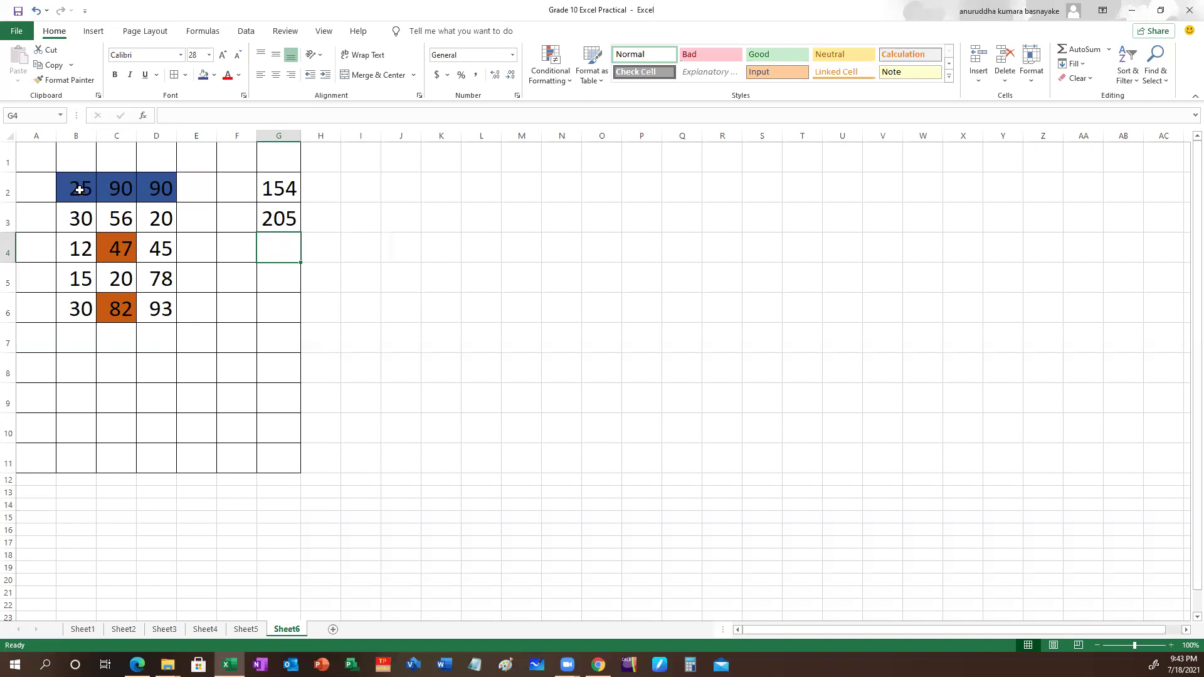
Shade the two-column block B2 to C6 with the dark green fill colour
drag(76, 189, 119, 309)
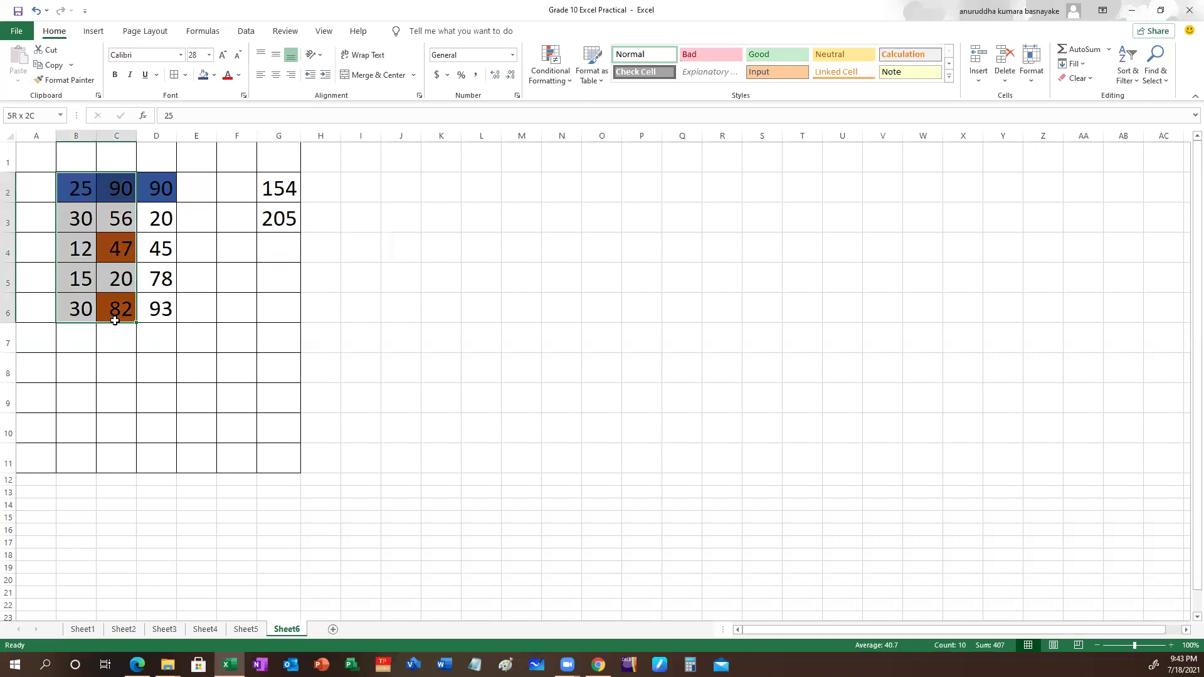
click(213, 75)
click(297, 147)
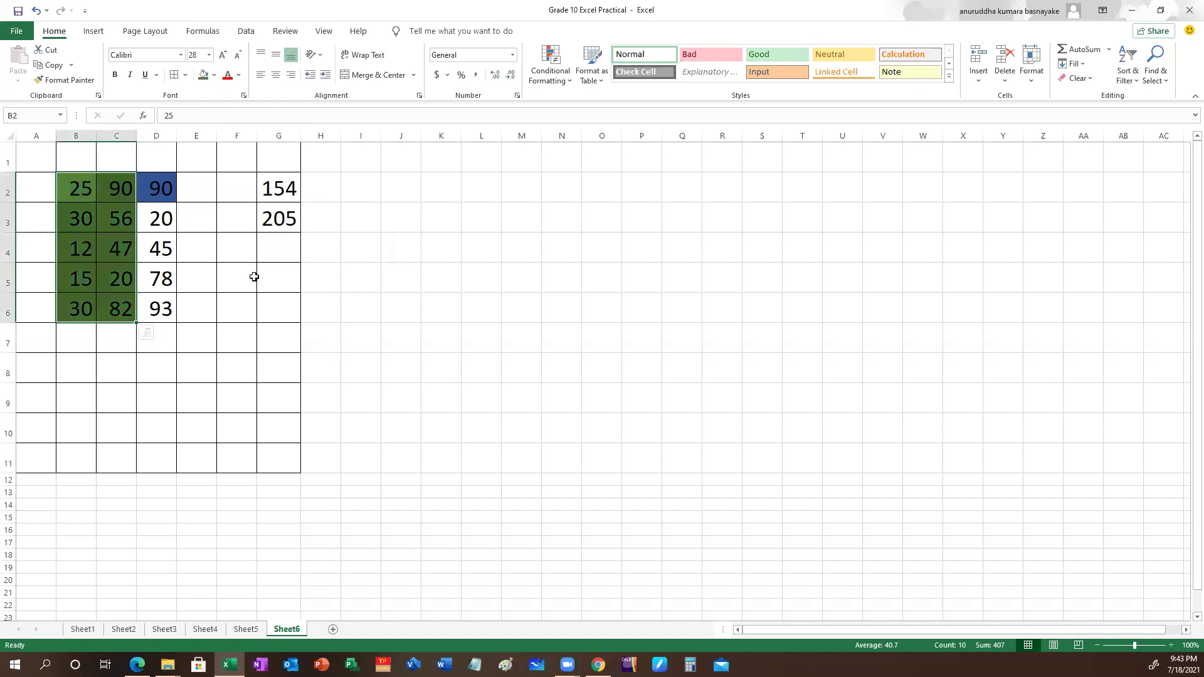
click(227, 304)
Total the dark green block in G4 with the formula =sum(b2:c6)
click(285, 251)
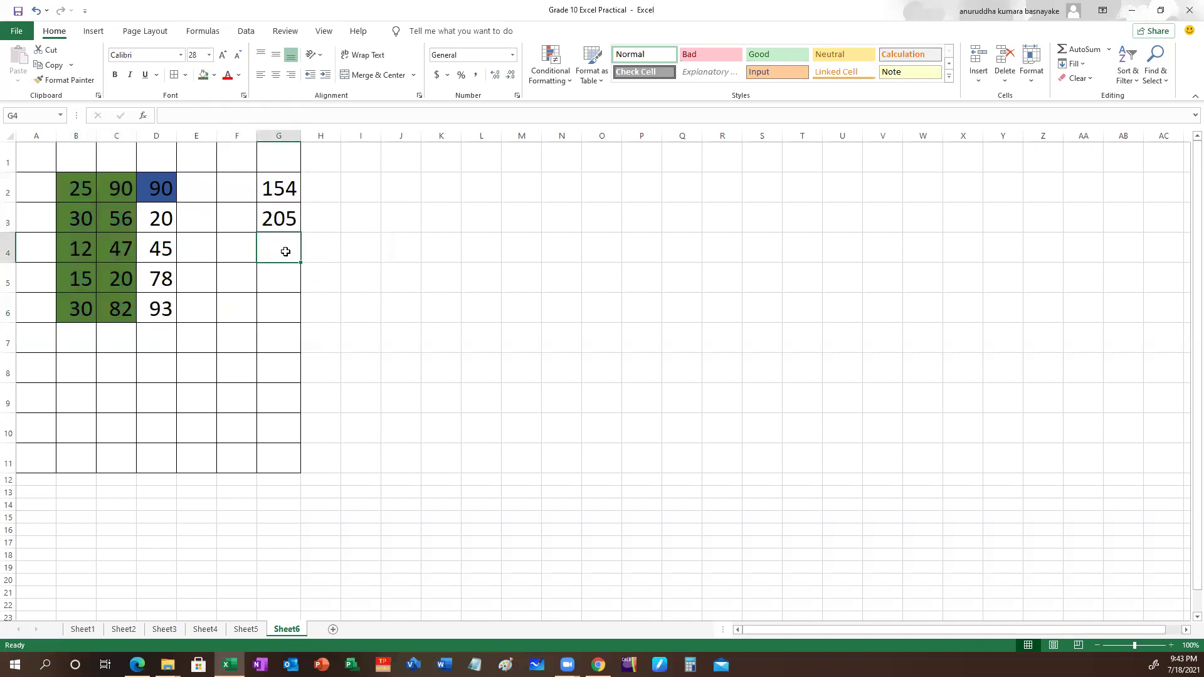
text(=sum)
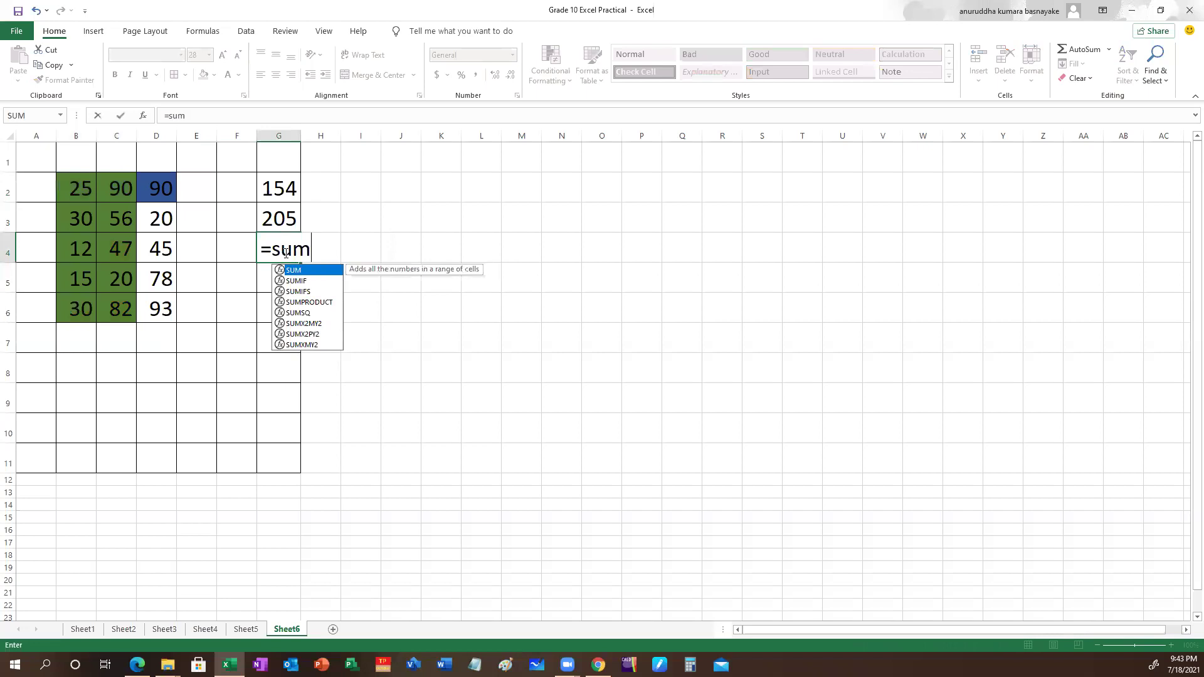
text(()
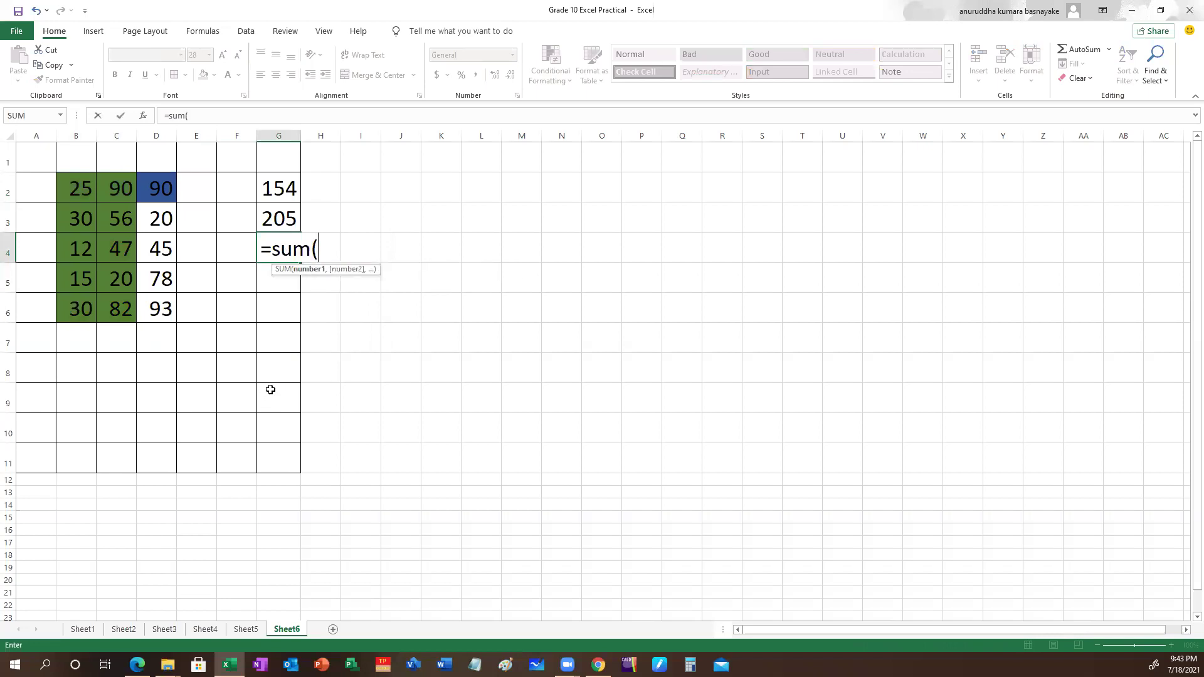
text(b2:)
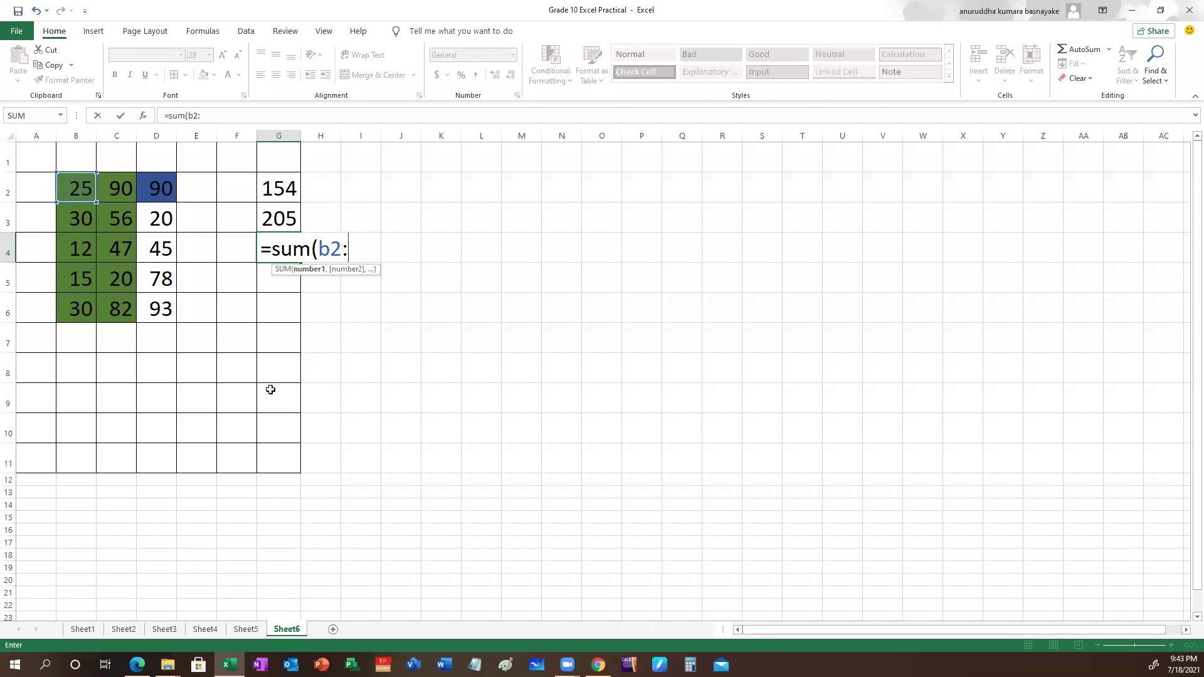
text(c)
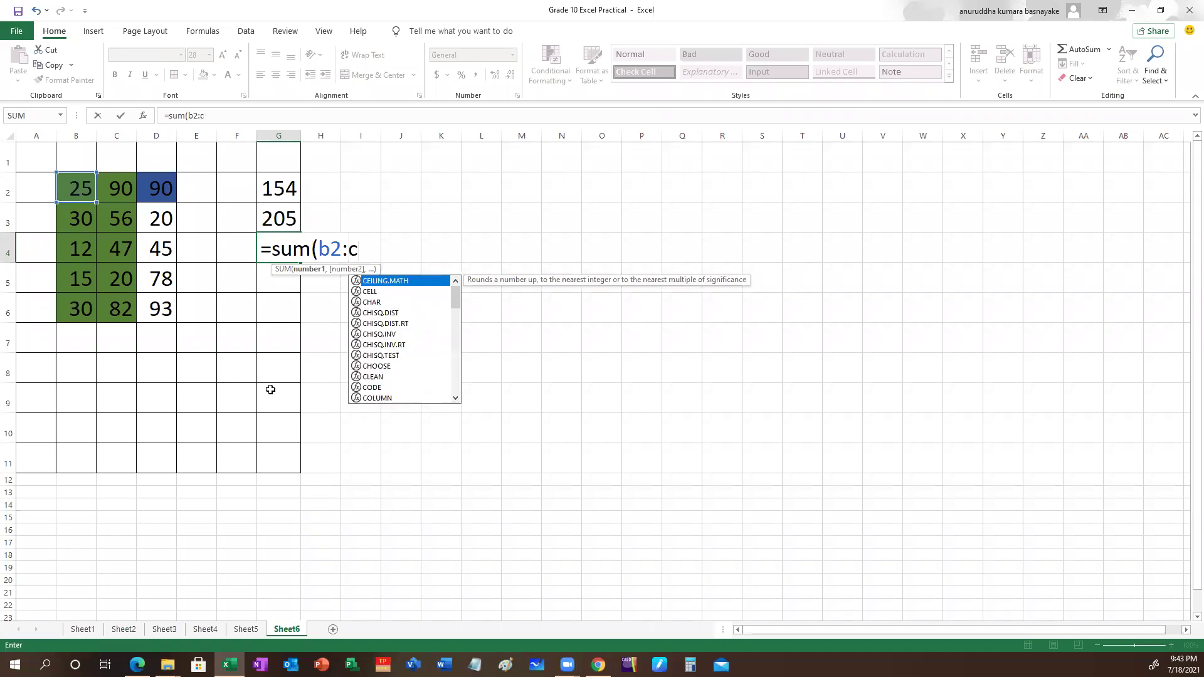
text(6))
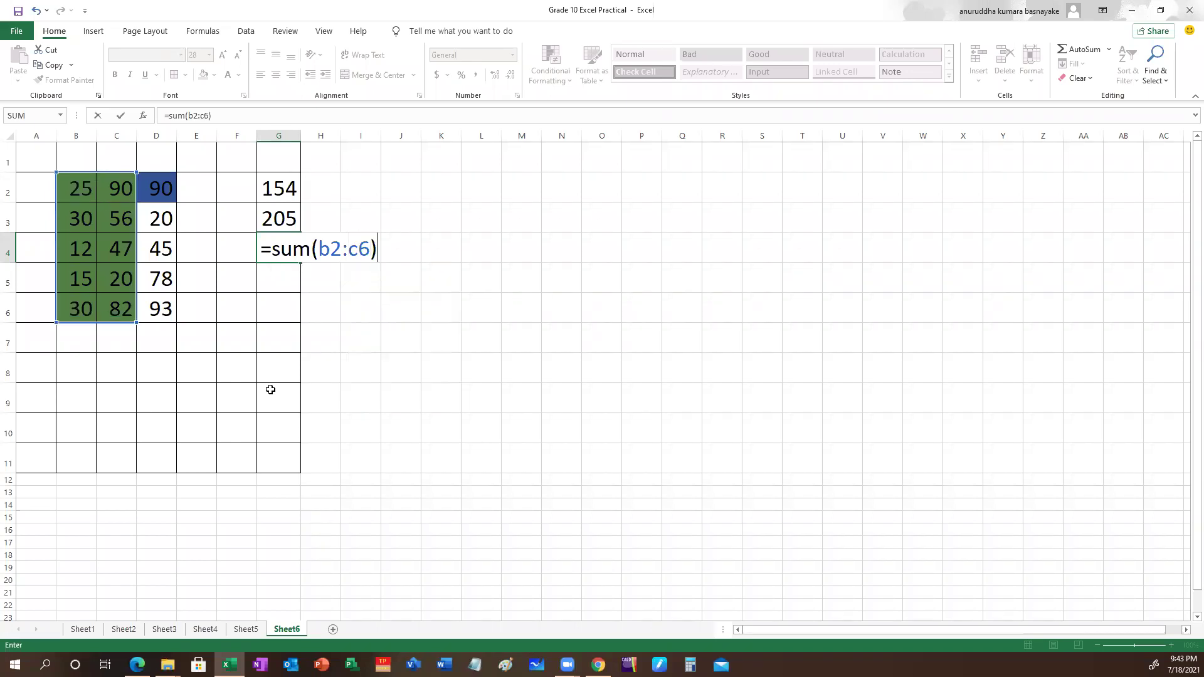
key(Return)
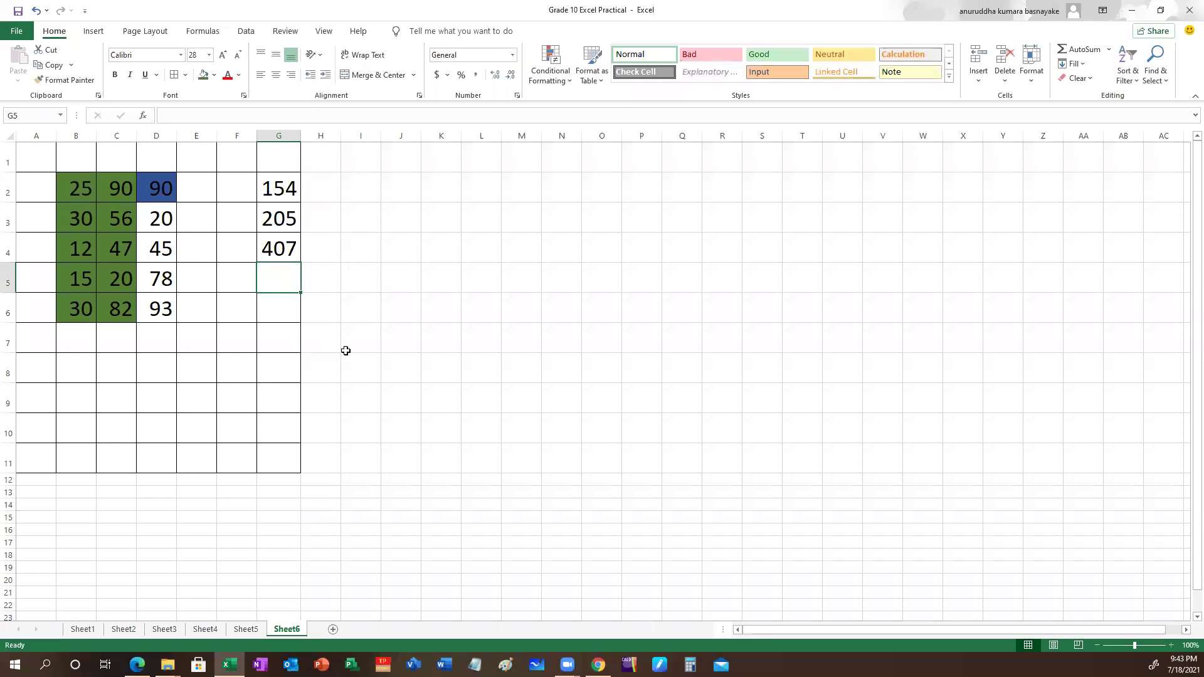
Shade the adjacent cells B2 to D2 and the separate cells B5 and D5 with the standard green fill colour
drag(69, 190, 161, 190)
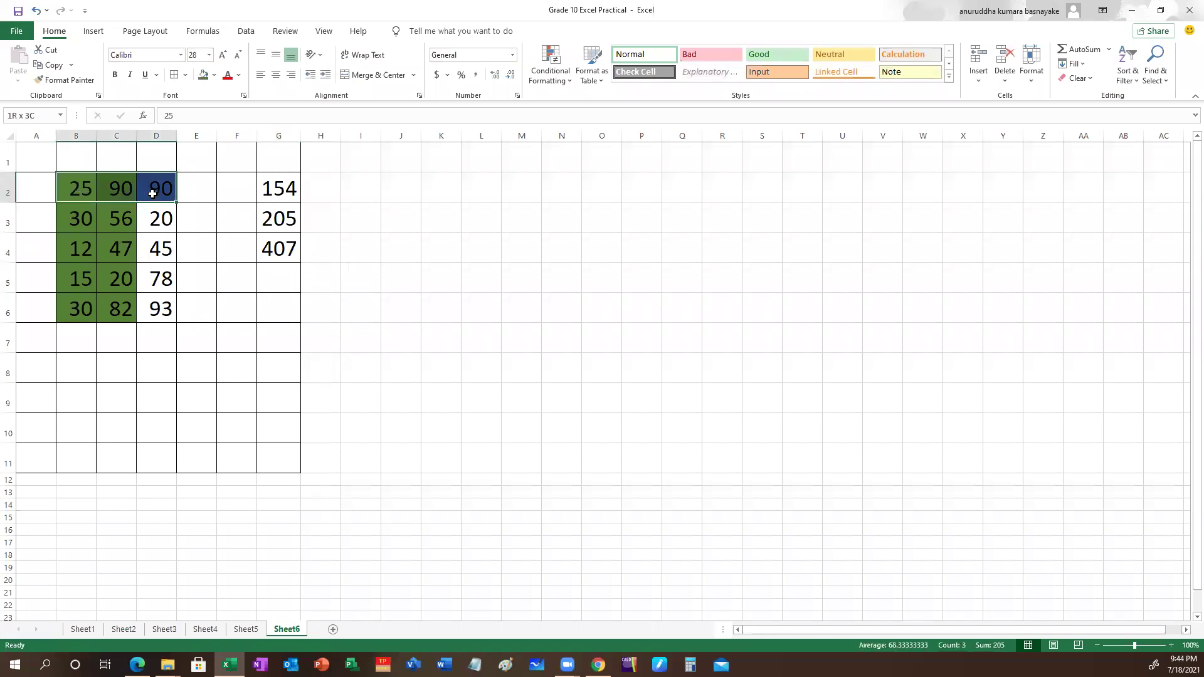
click(213, 75)
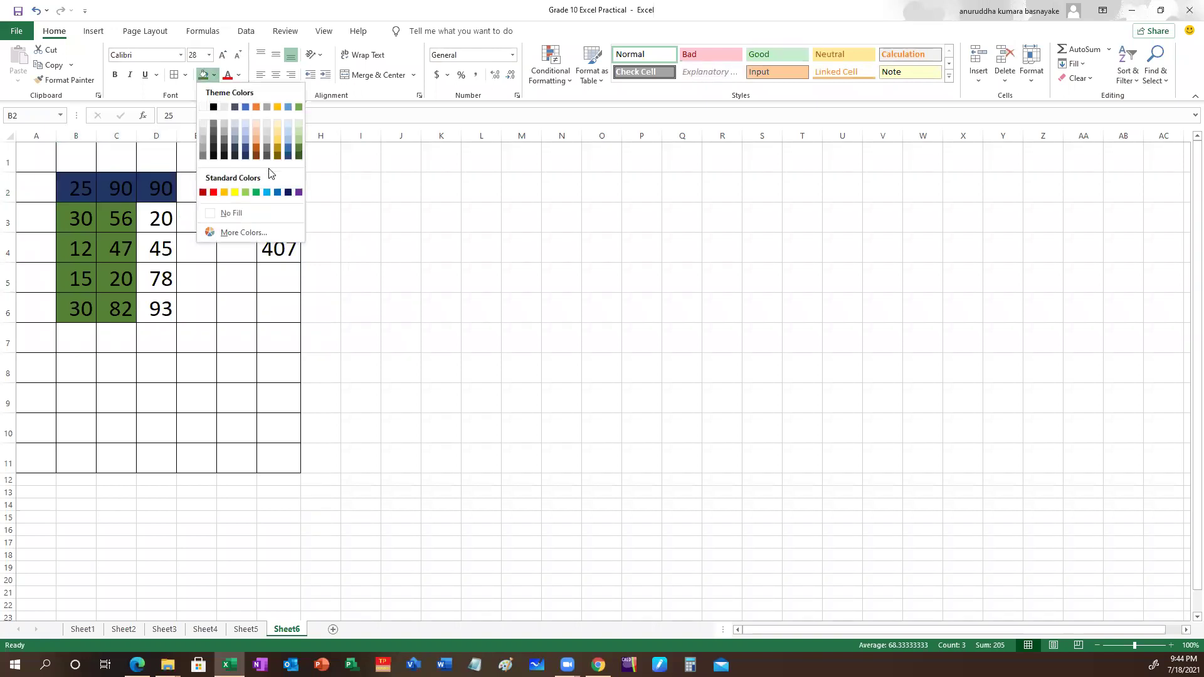
click(257, 193)
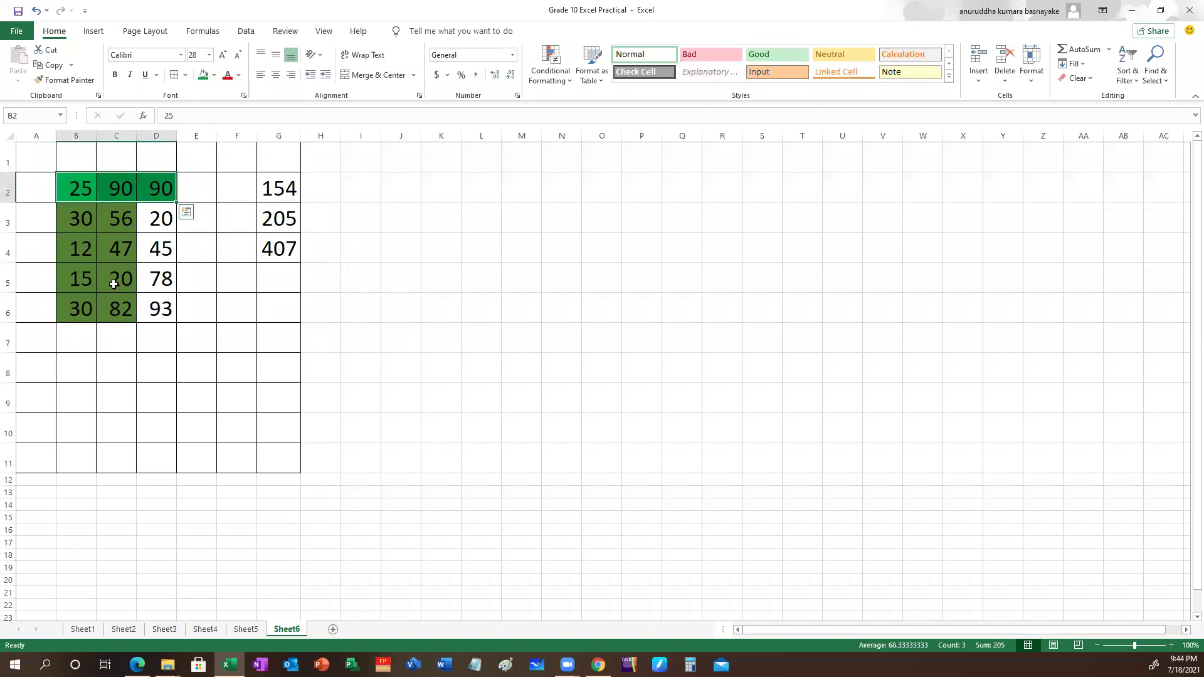
click(83, 276)
click(203, 75)
click(168, 275)
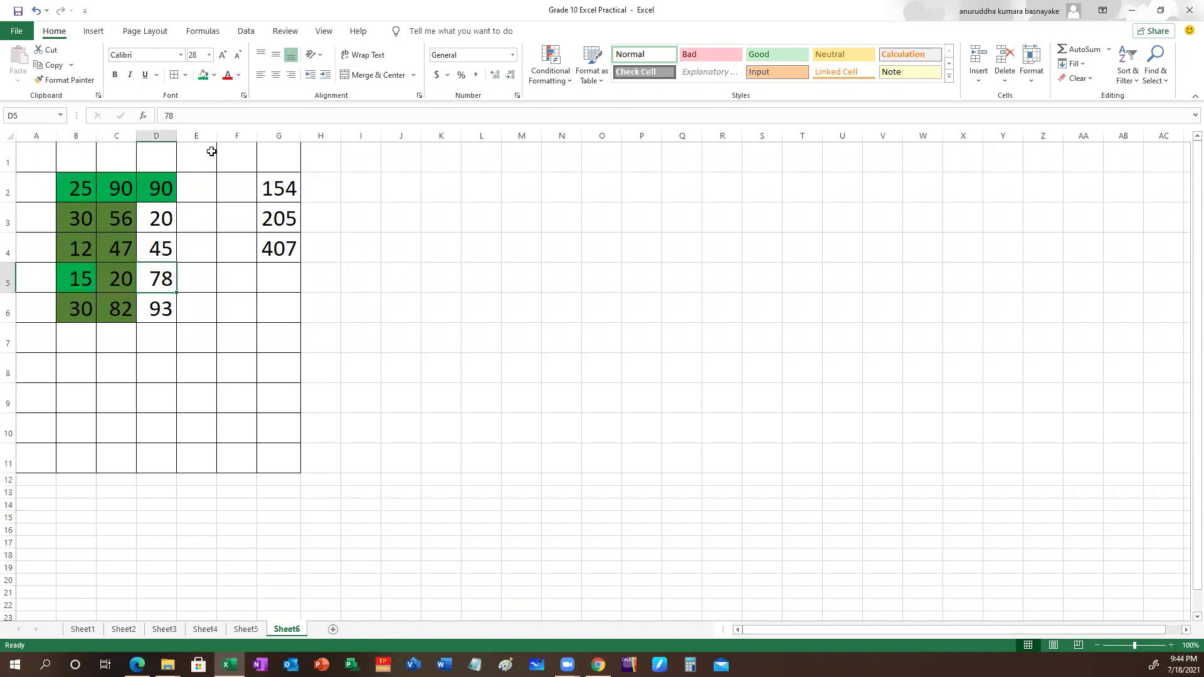
click(202, 76)
Total the bright green range and the two separate green cells in G6 with the formula =sum(B2:D2,B5,D5)
click(277, 304)
text(=)
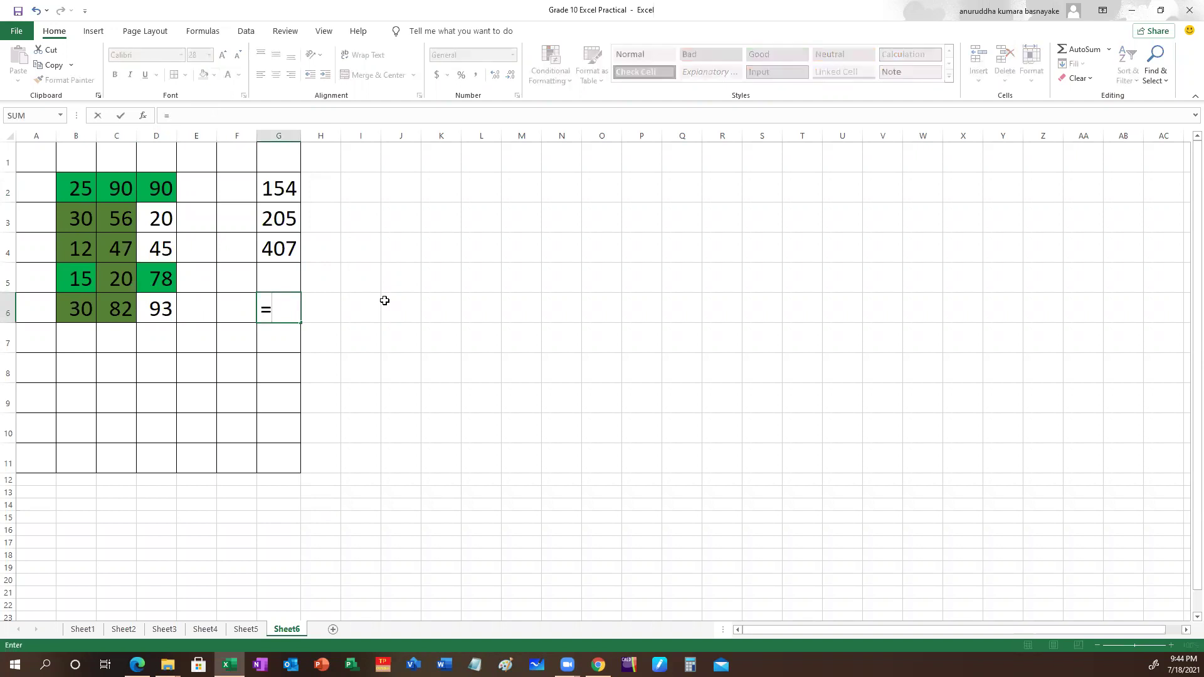
text(sum()
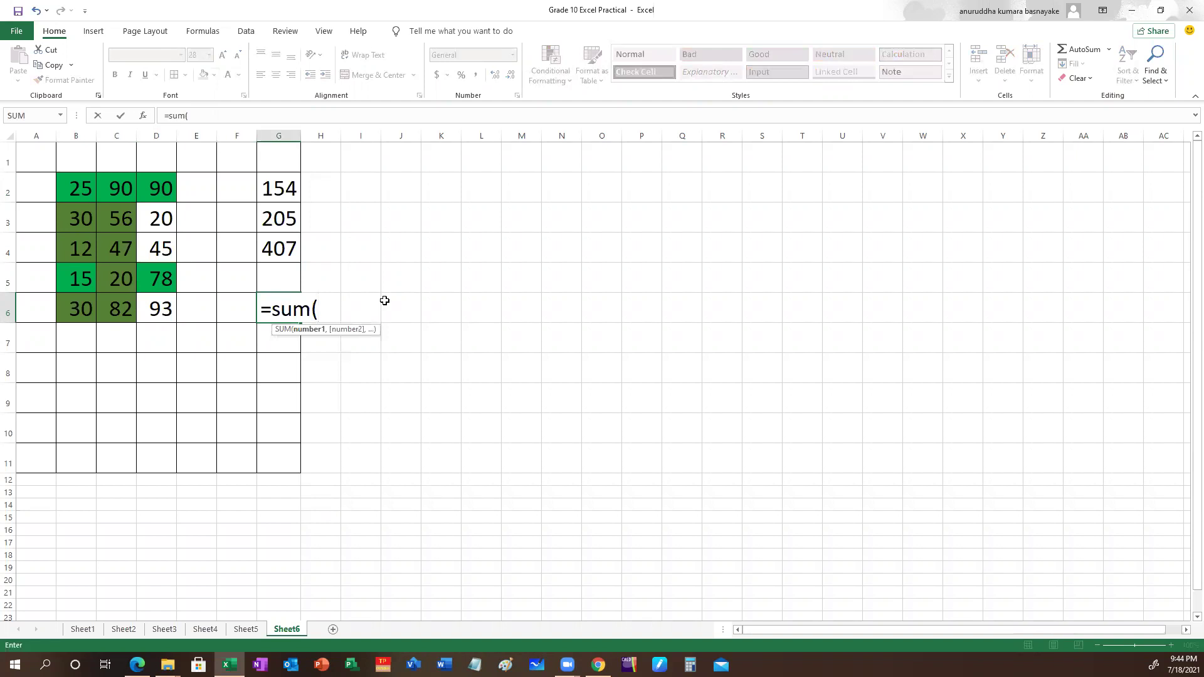
drag(80, 184, 145, 183)
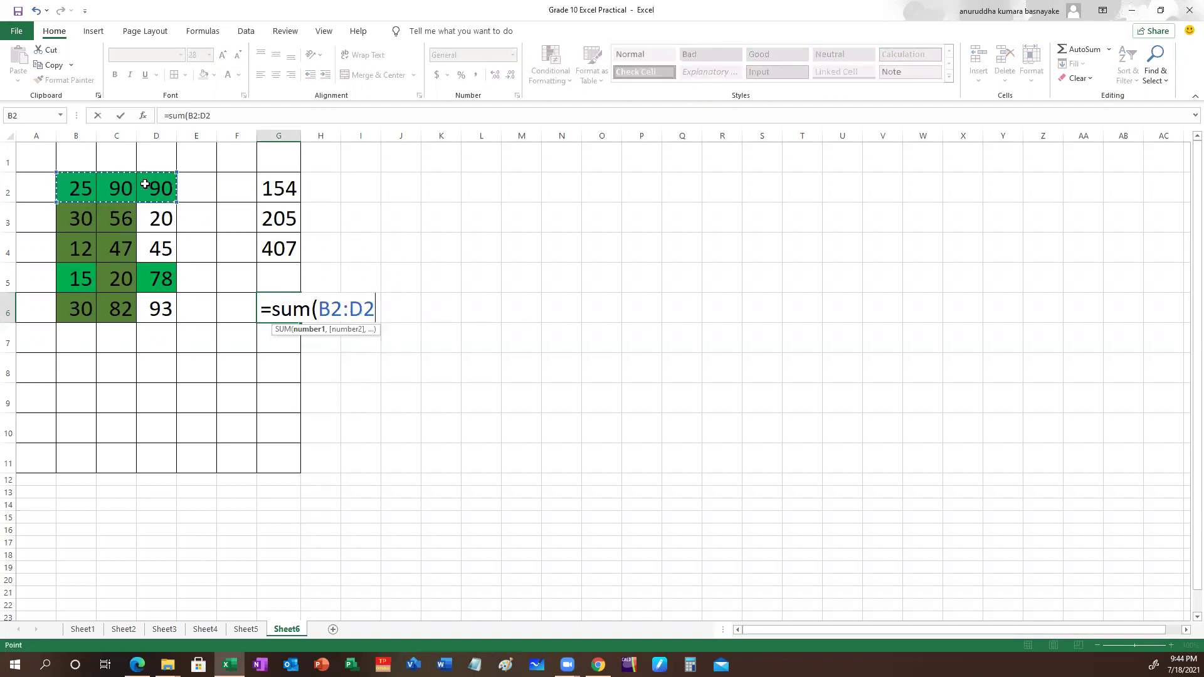
text(,)
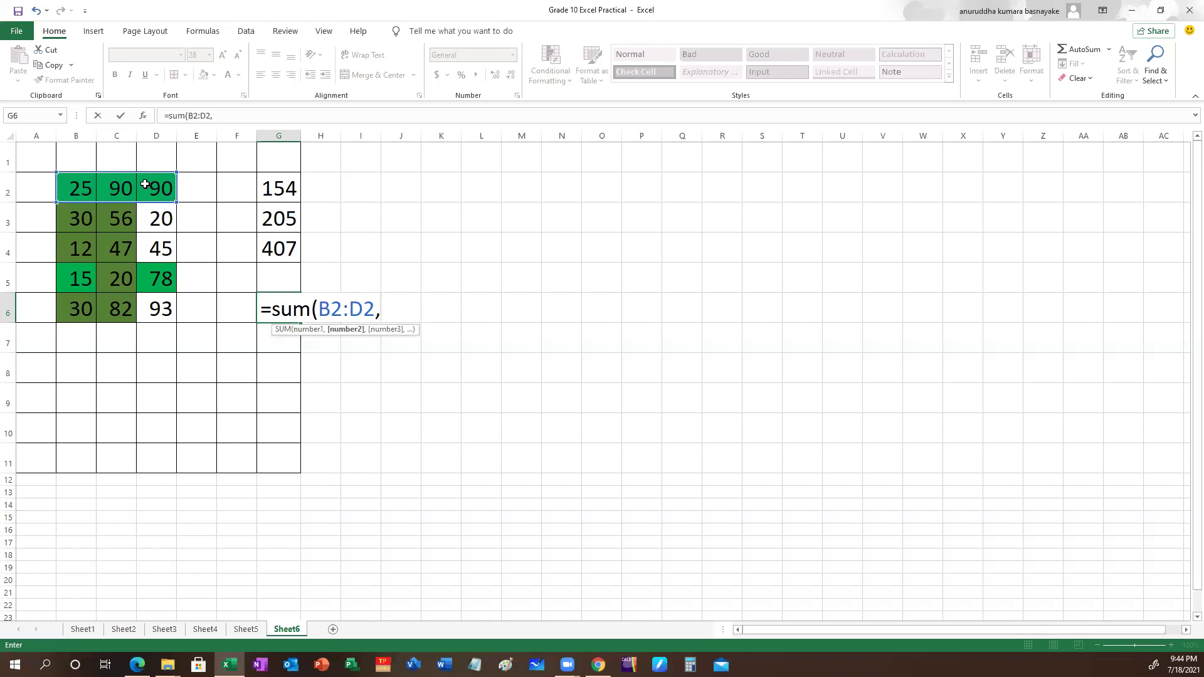
click(71, 284)
text(,)
click(160, 285)
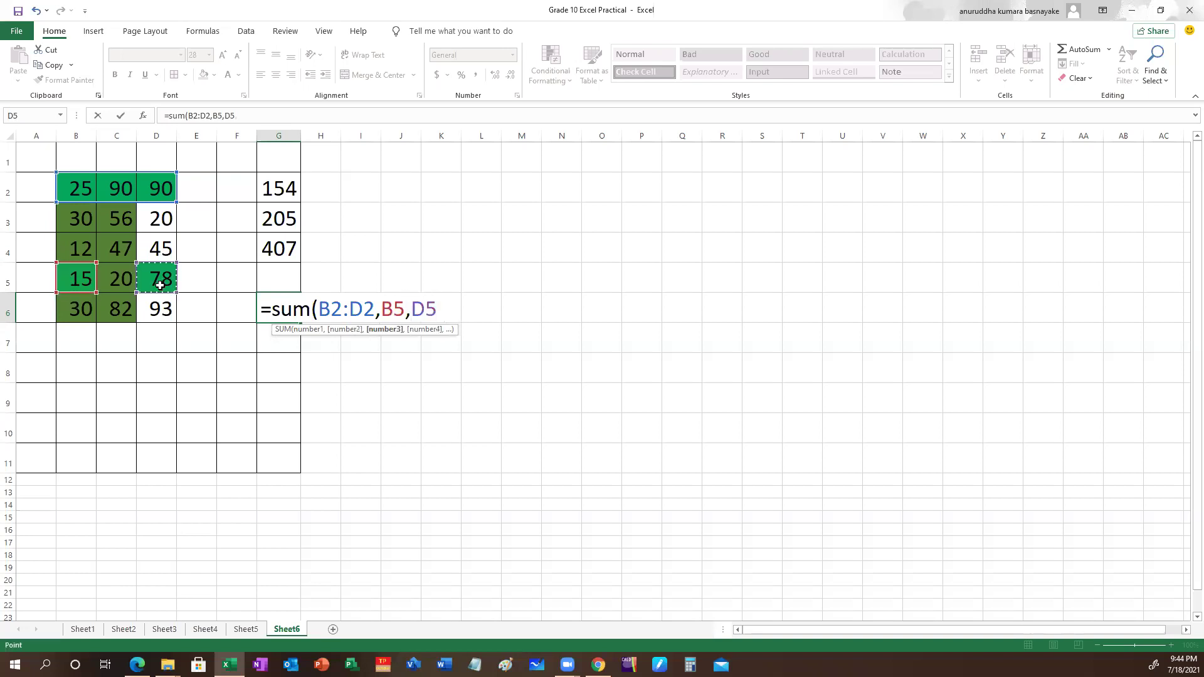
text())
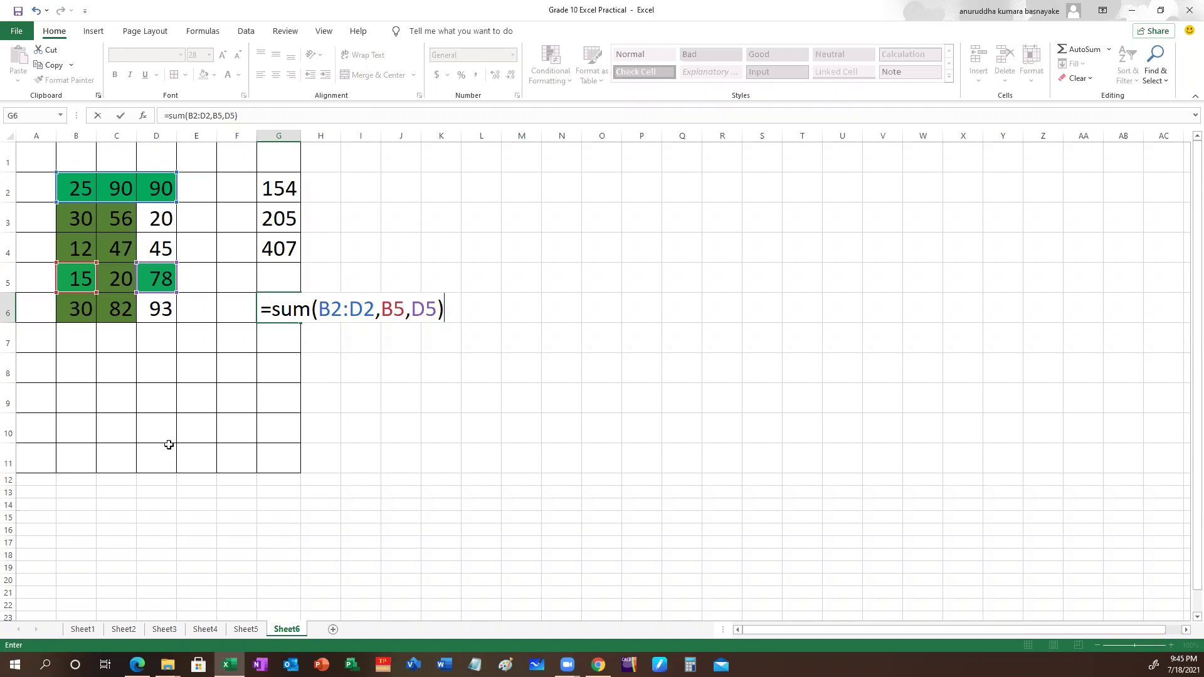
key(Return)
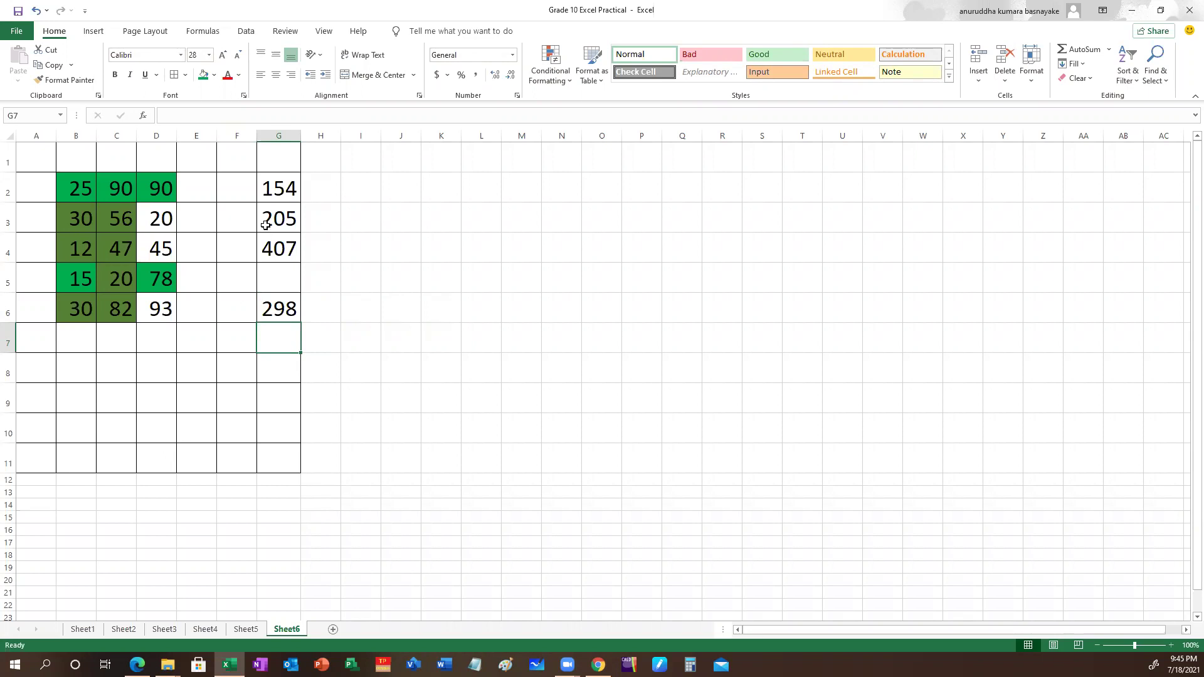
Shade the row range B2 to D2 and the column range C3 to C6 with the standard dark red fill colour
drag(74, 189, 157, 188)
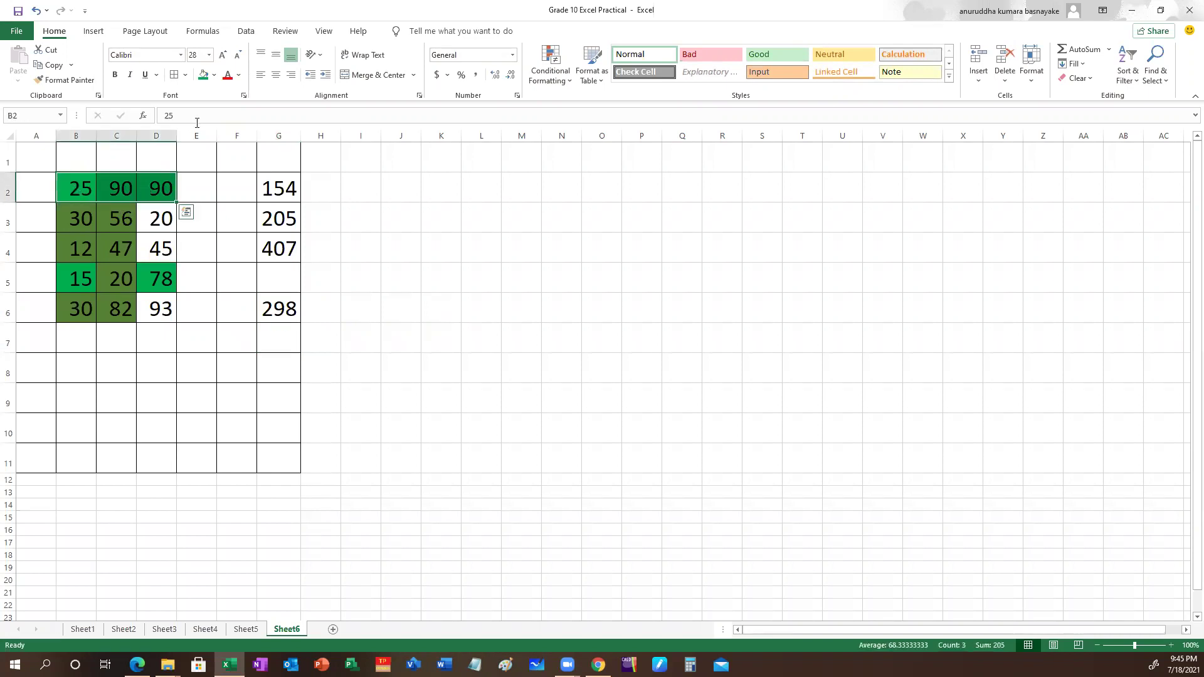
click(213, 74)
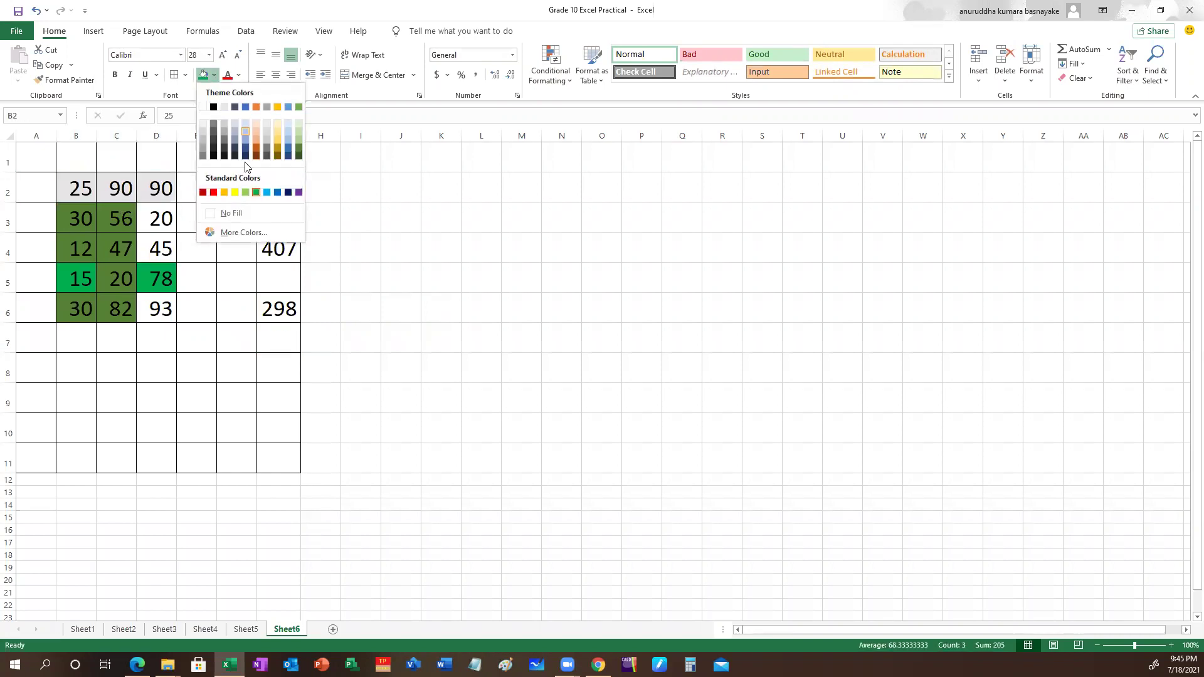
click(203, 192)
drag(80, 277, 160, 277)
drag(117, 216, 116, 307)
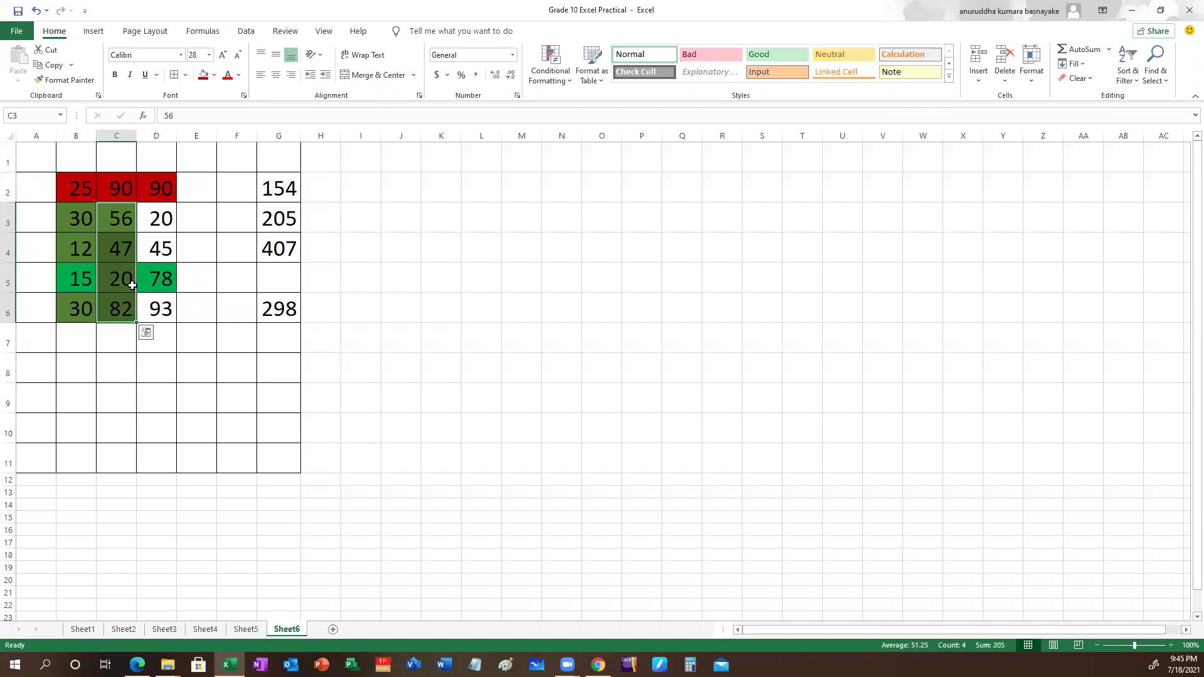
click(203, 76)
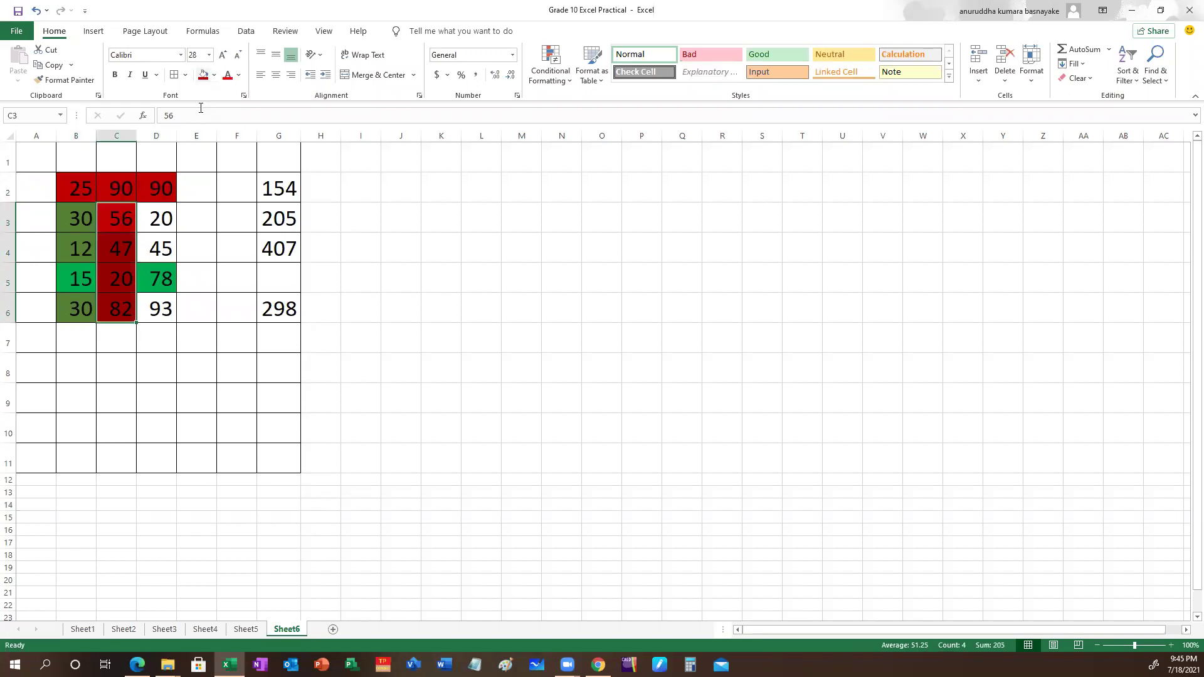
click(196, 401)
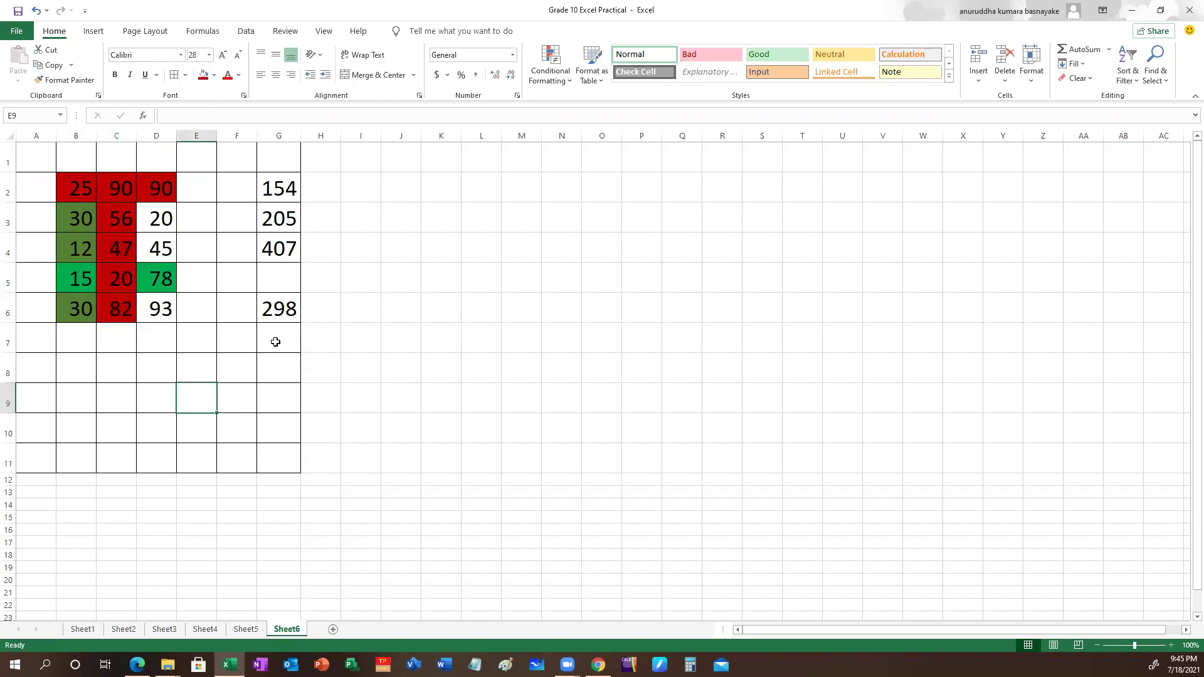
Total the two dark red ranges, the row and the column, in G8 with the formula =sum(B2:D2,C3:C6)
click(273, 372)
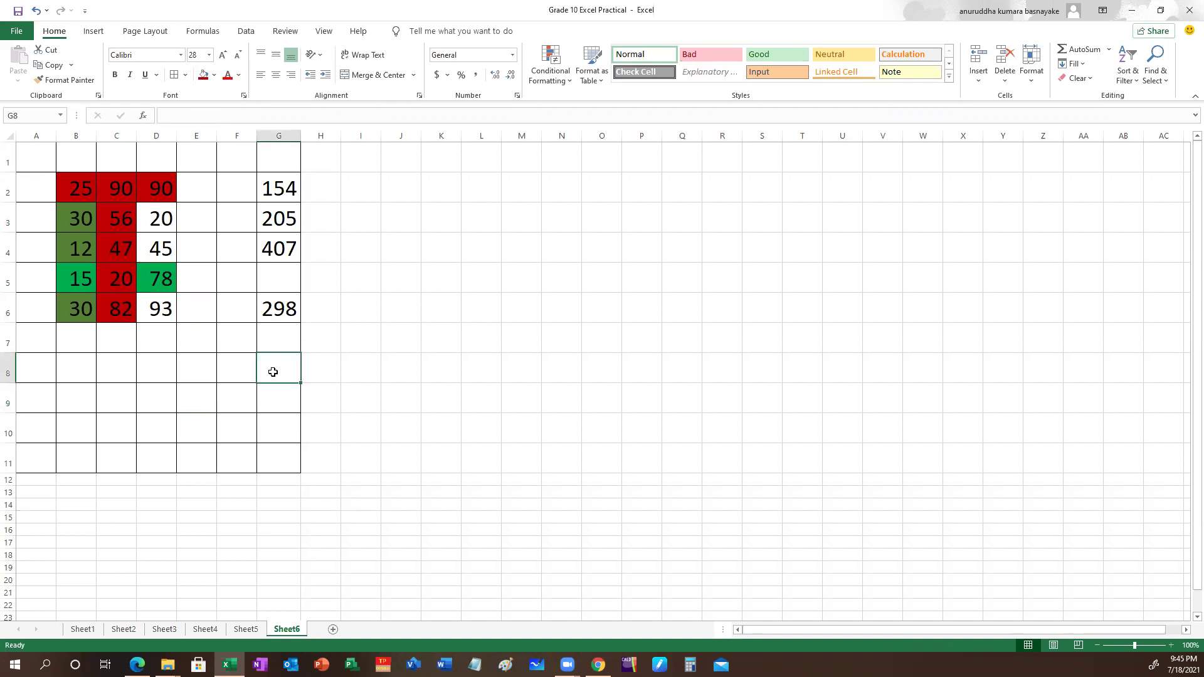
text(=)
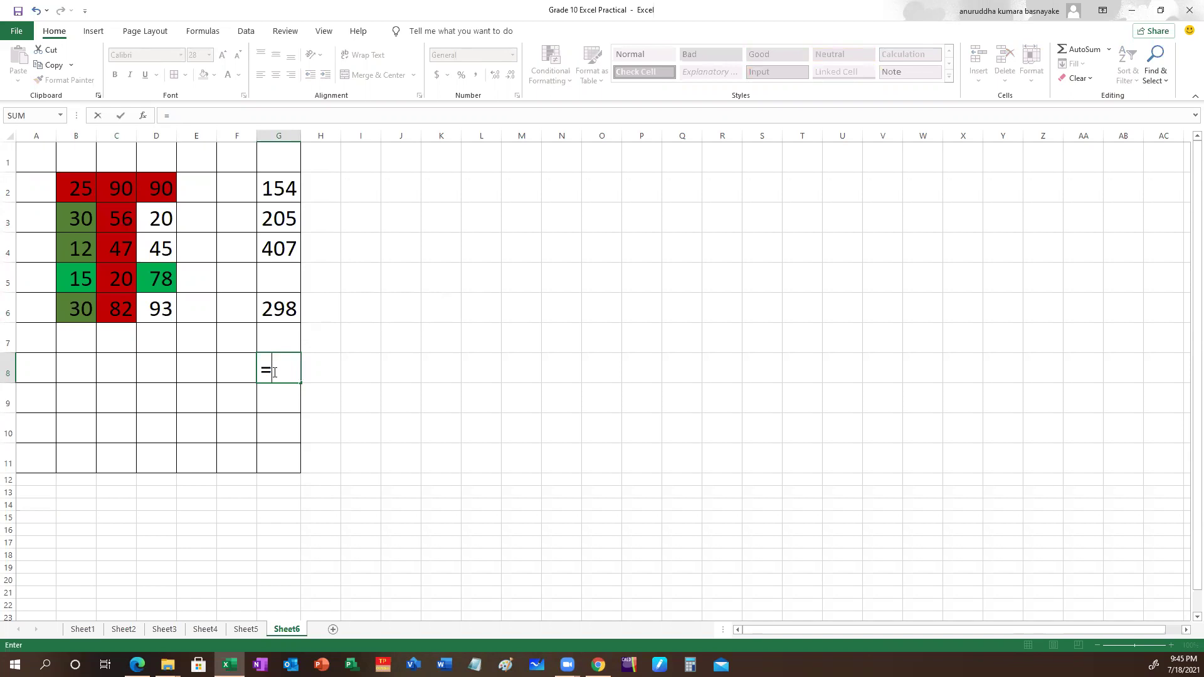
text(sum()
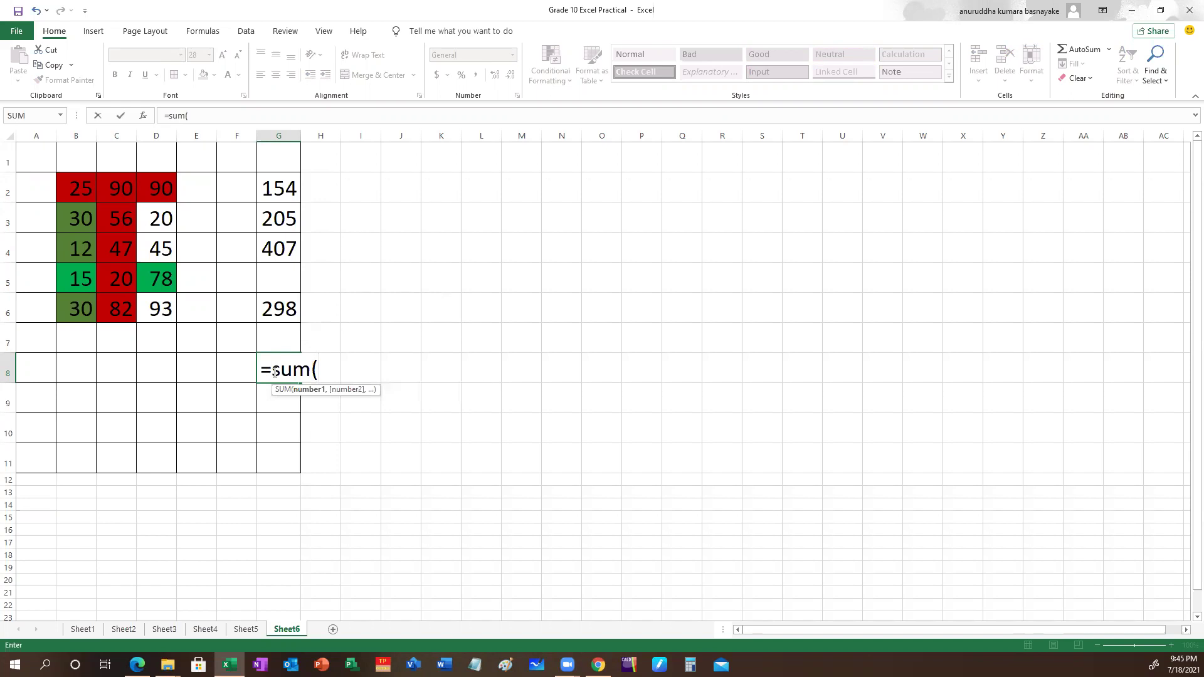
drag(77, 189, 161, 191)
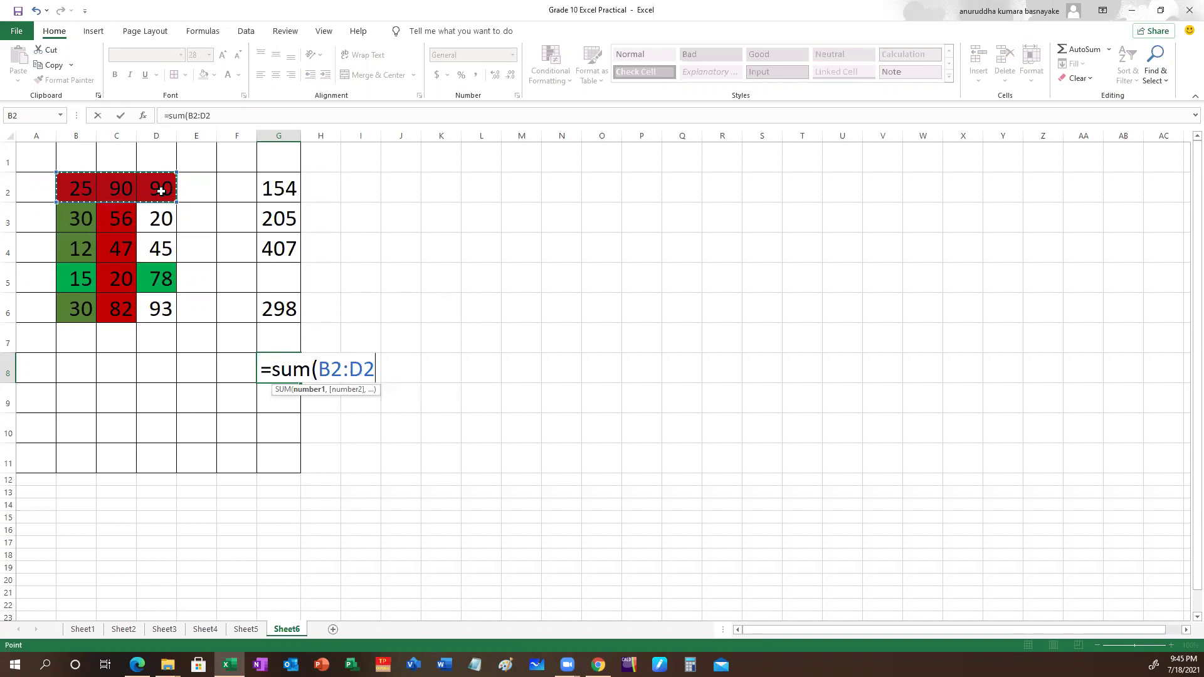
text(,)
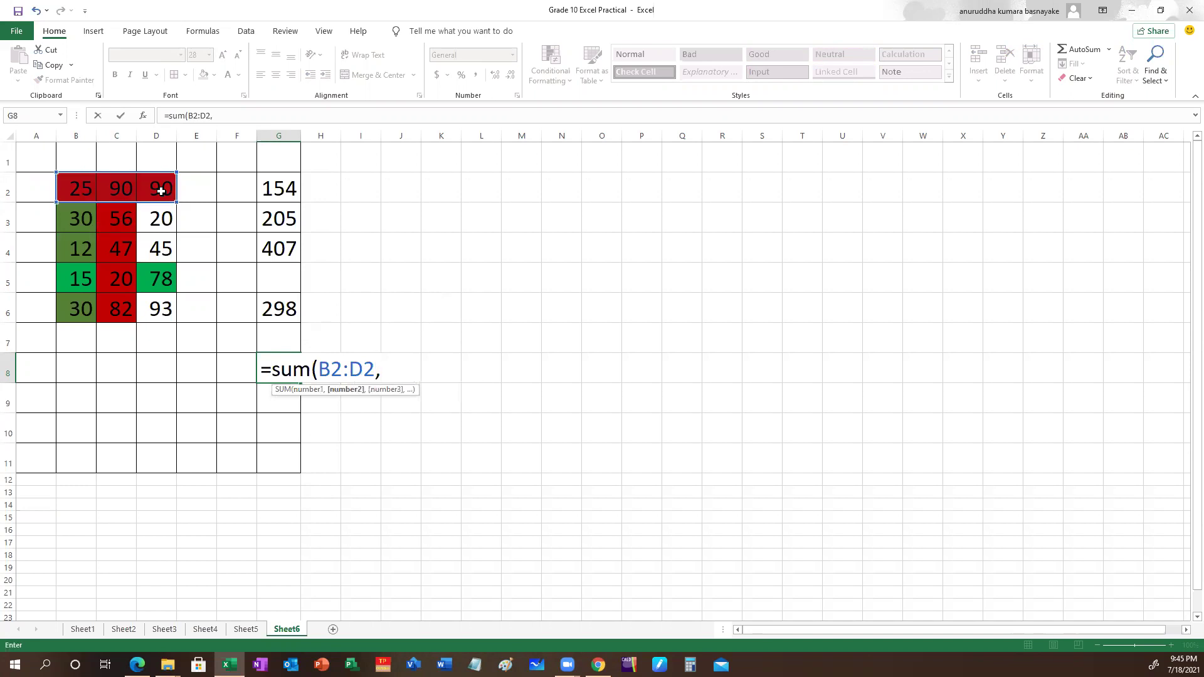
drag(118, 218, 107, 314)
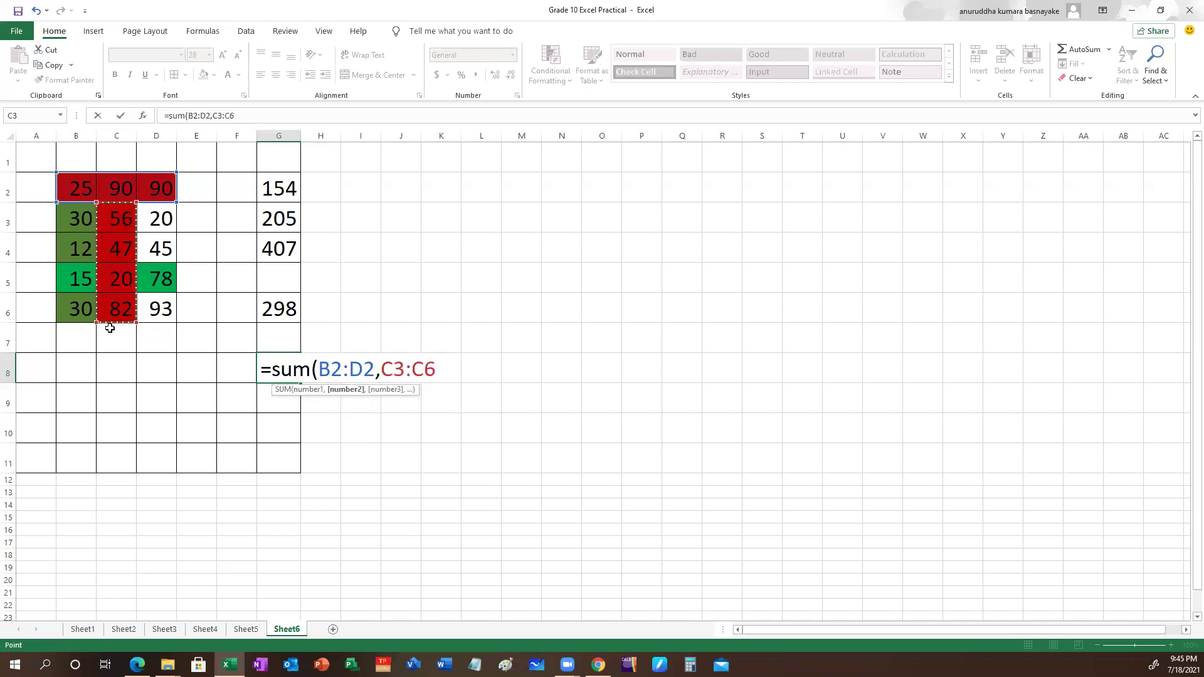
text())
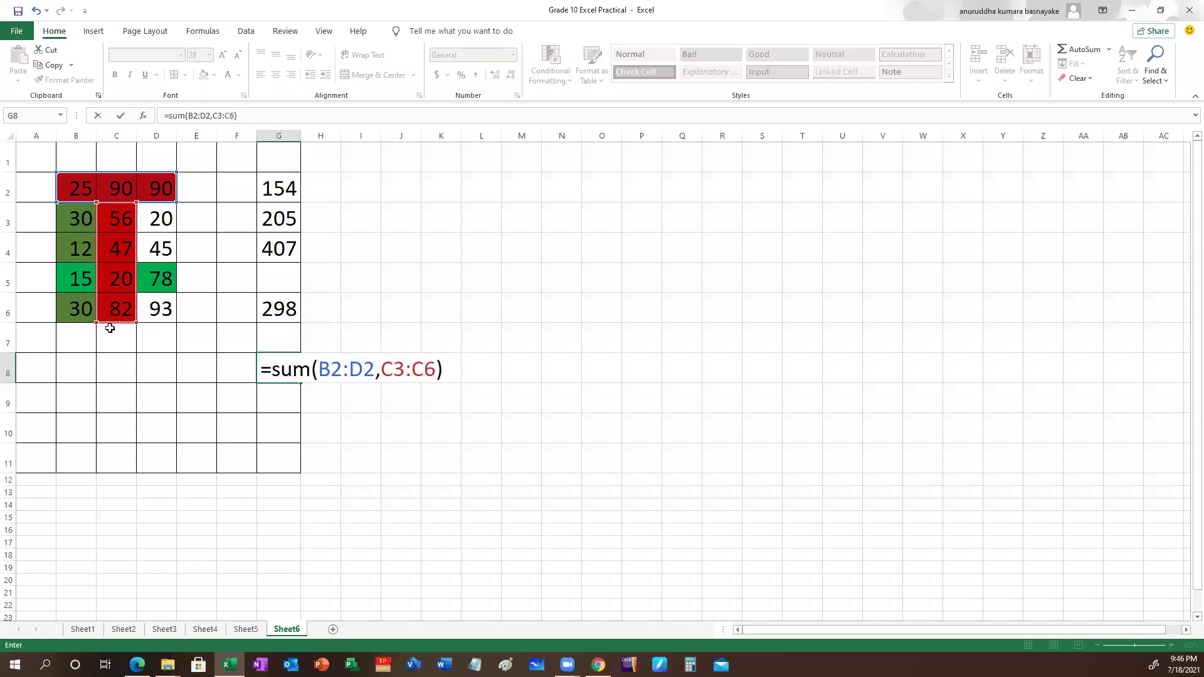
key(Return)
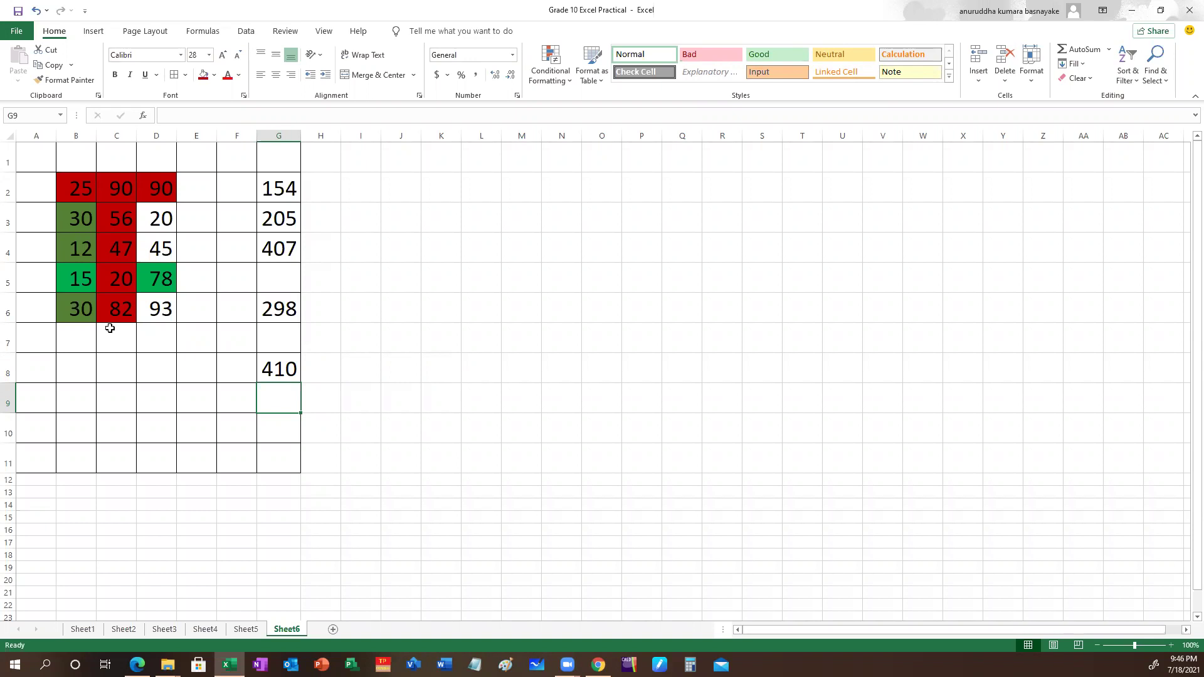
Review the SUM formulas behind the totals in G2, G3, G4, G6 and G8 one by one, leaving each as it is
double_click(283, 194)
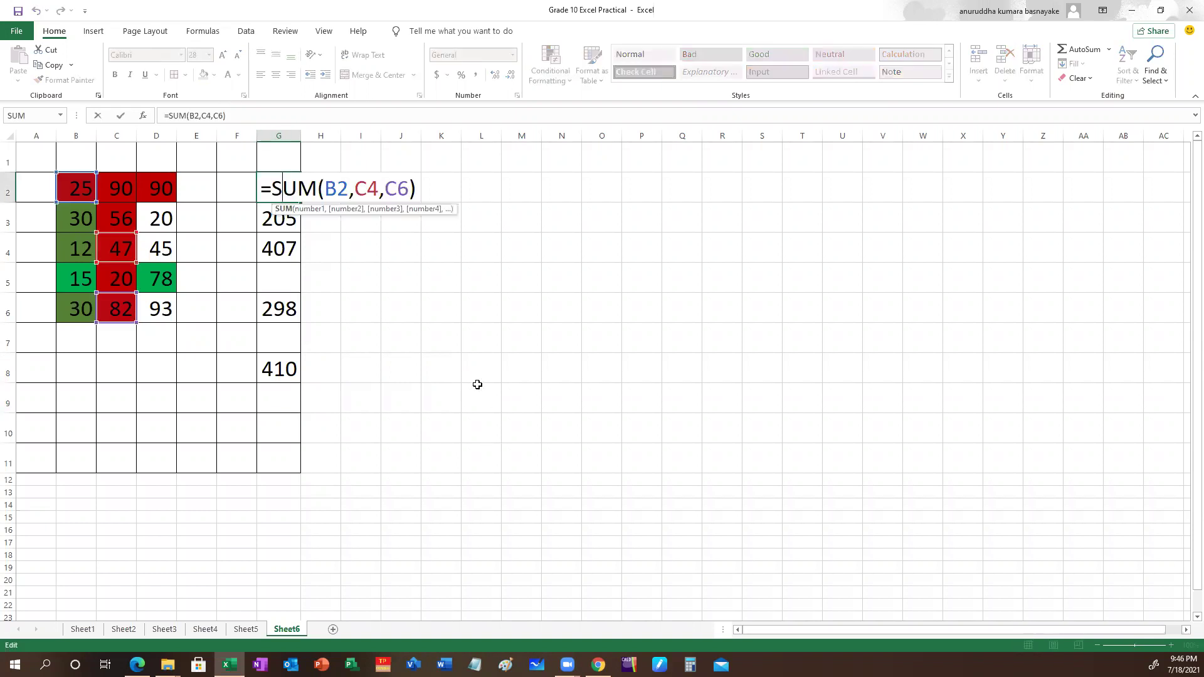
key(Return)
double_click(282, 218)
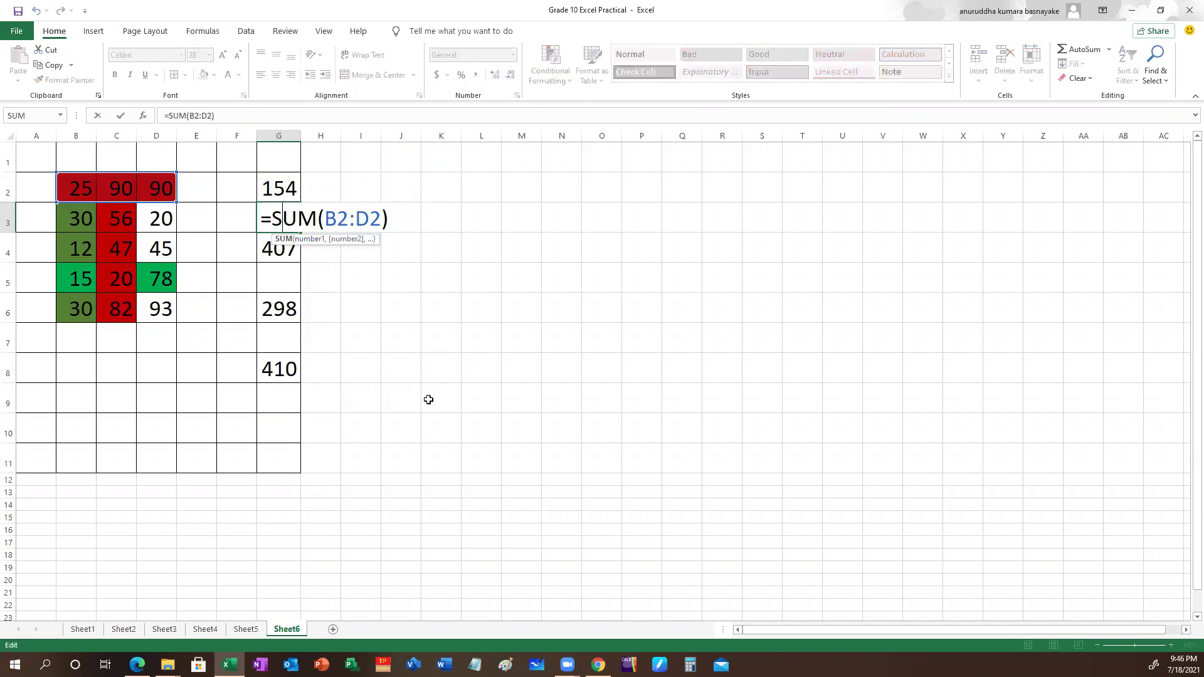
key(Return)
double_click(284, 253)
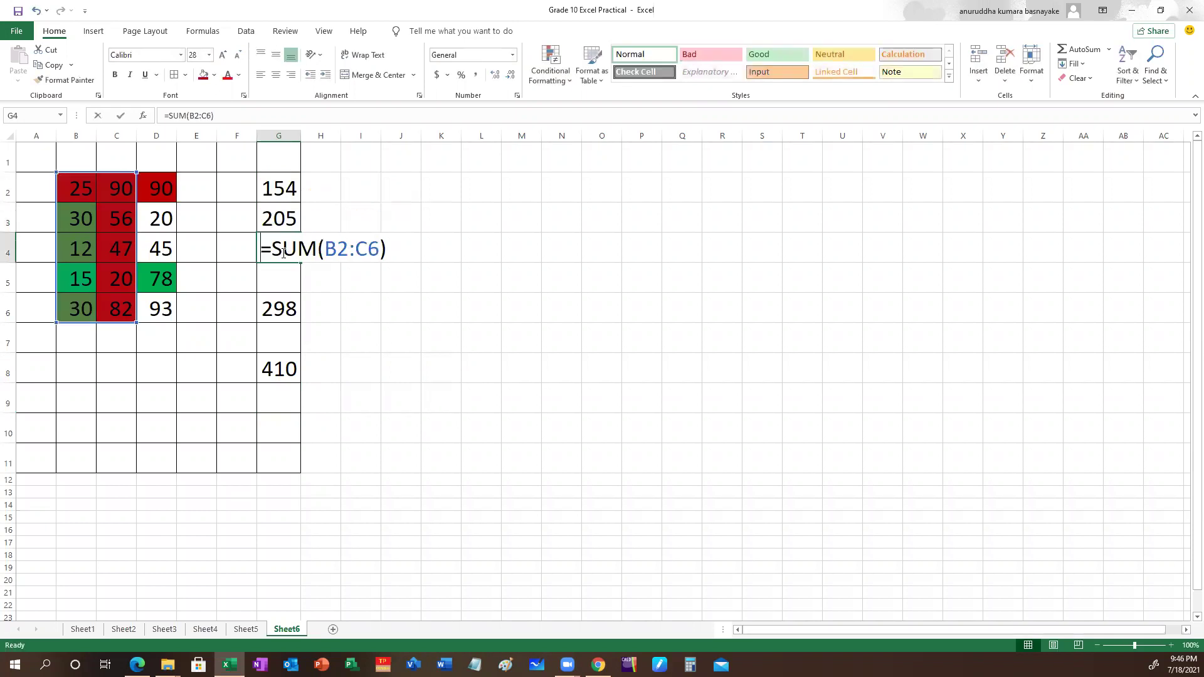
key(Return)
double_click(274, 312)
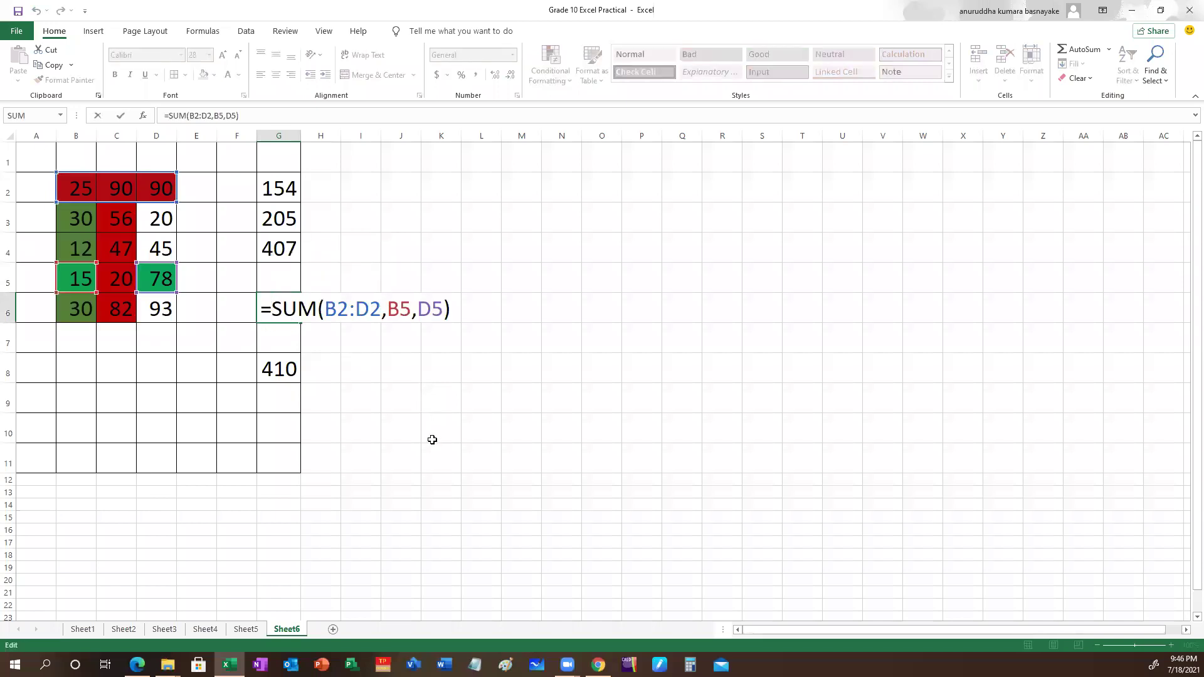
key(Return)
click(279, 369)
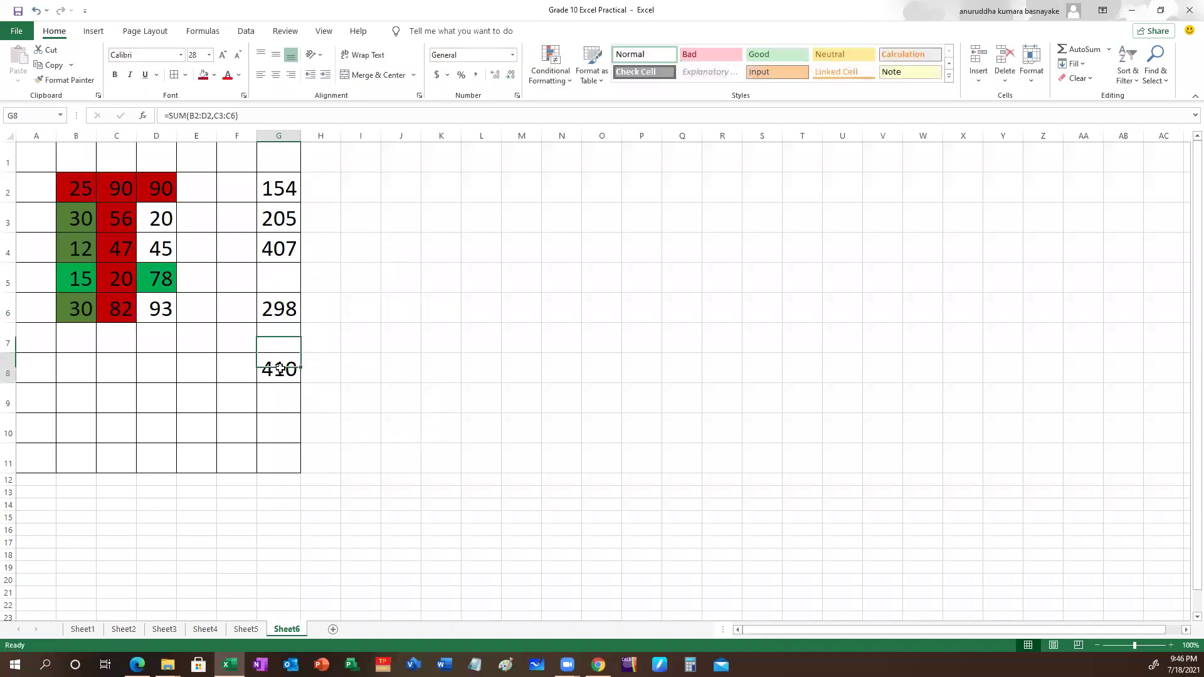
double_click(280, 369)
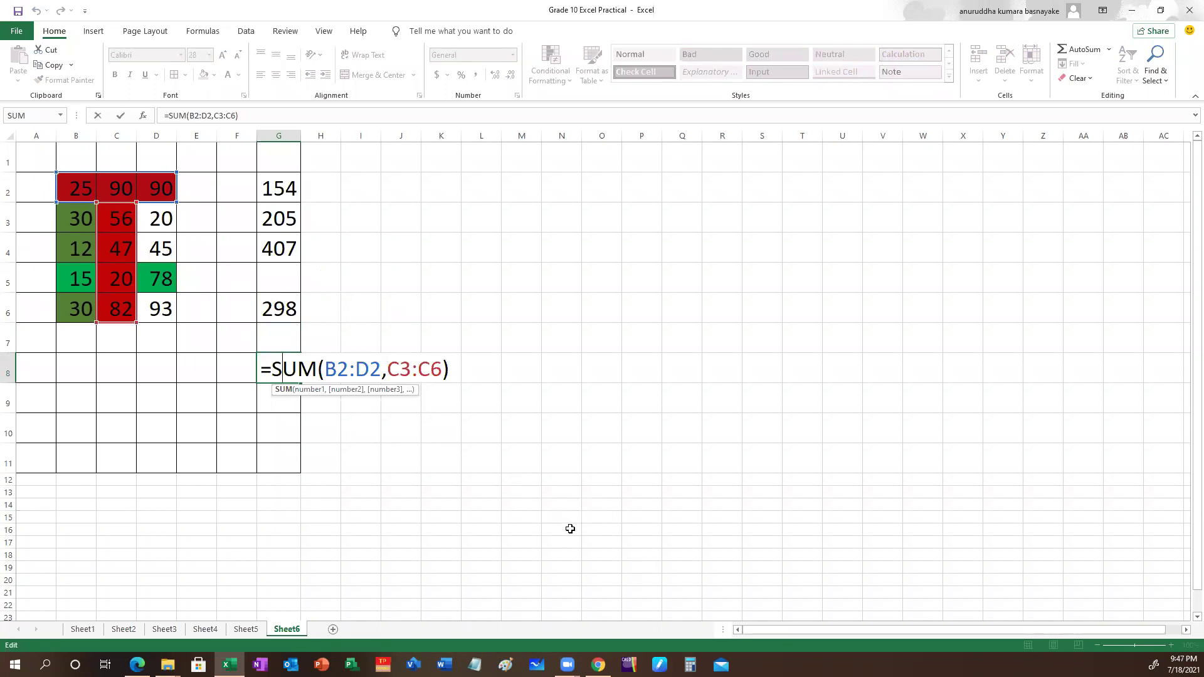
key(Return)
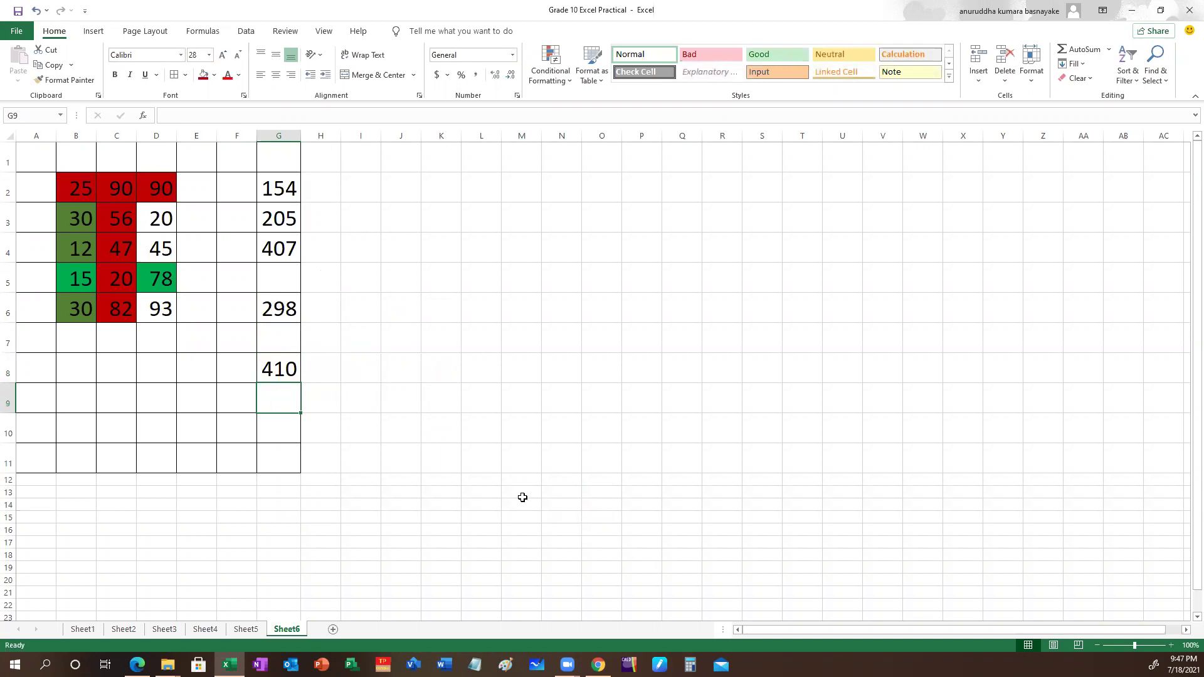
Minimize the workbook, switch to the Chapter 7 PDF in Edge and go to the AVERAGE function table 7.10
click(1132, 12)
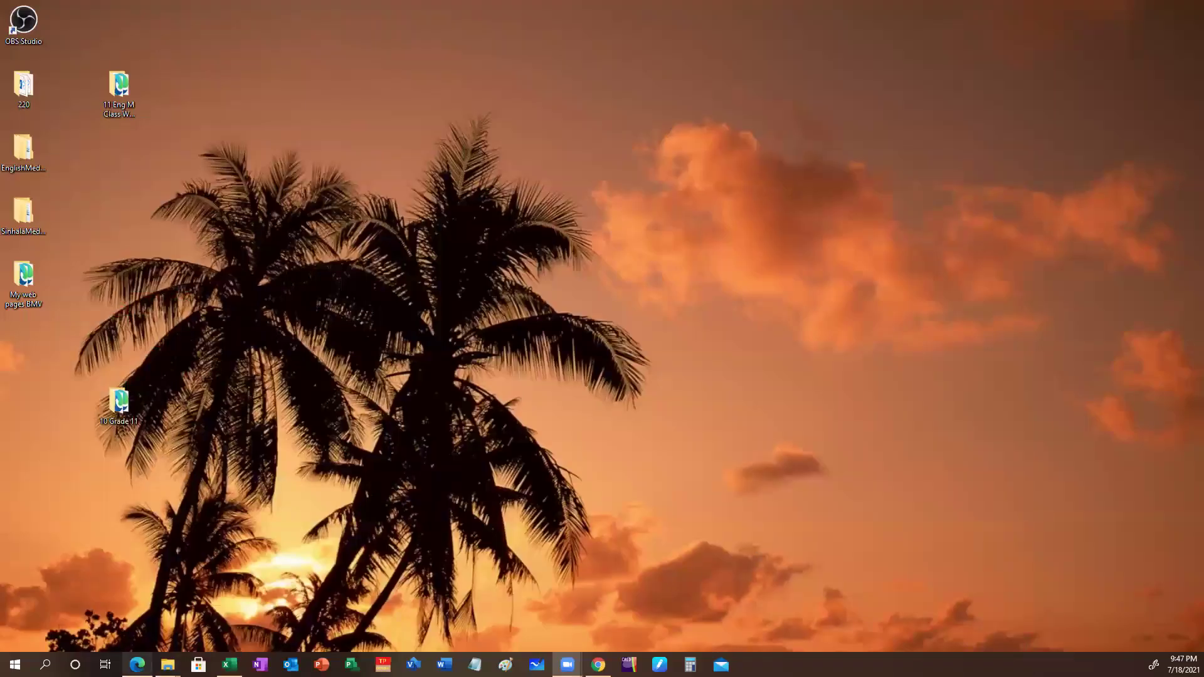
click(137, 664)
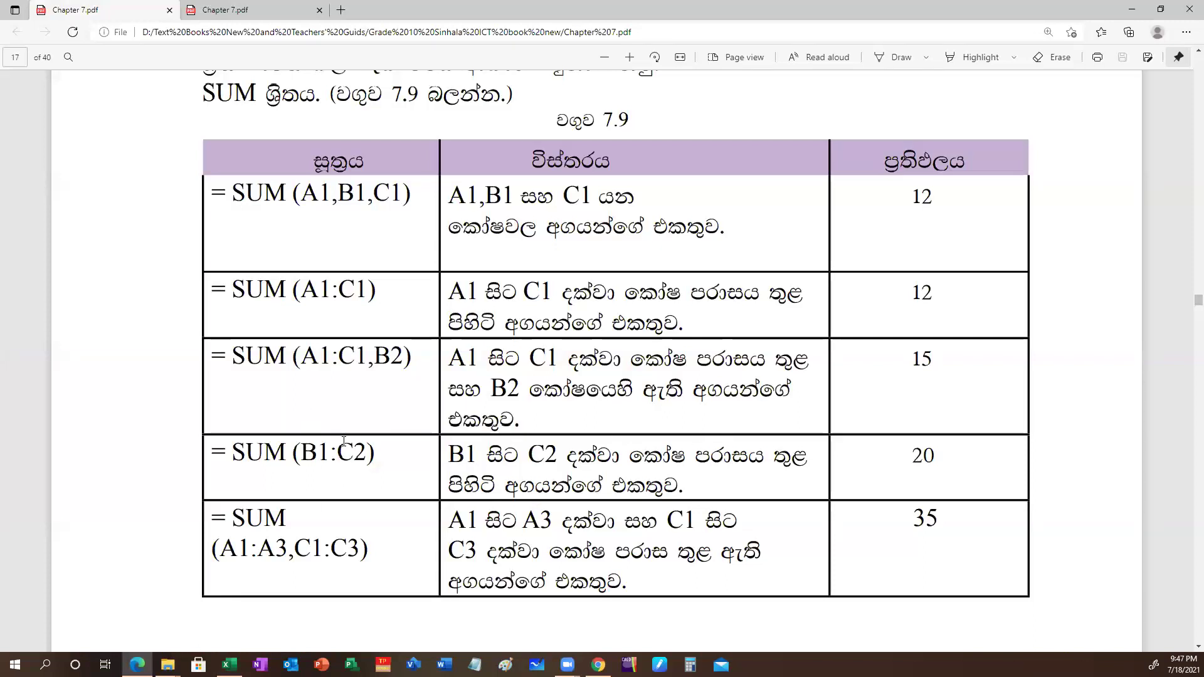
scroll(344, 441, down, 10)
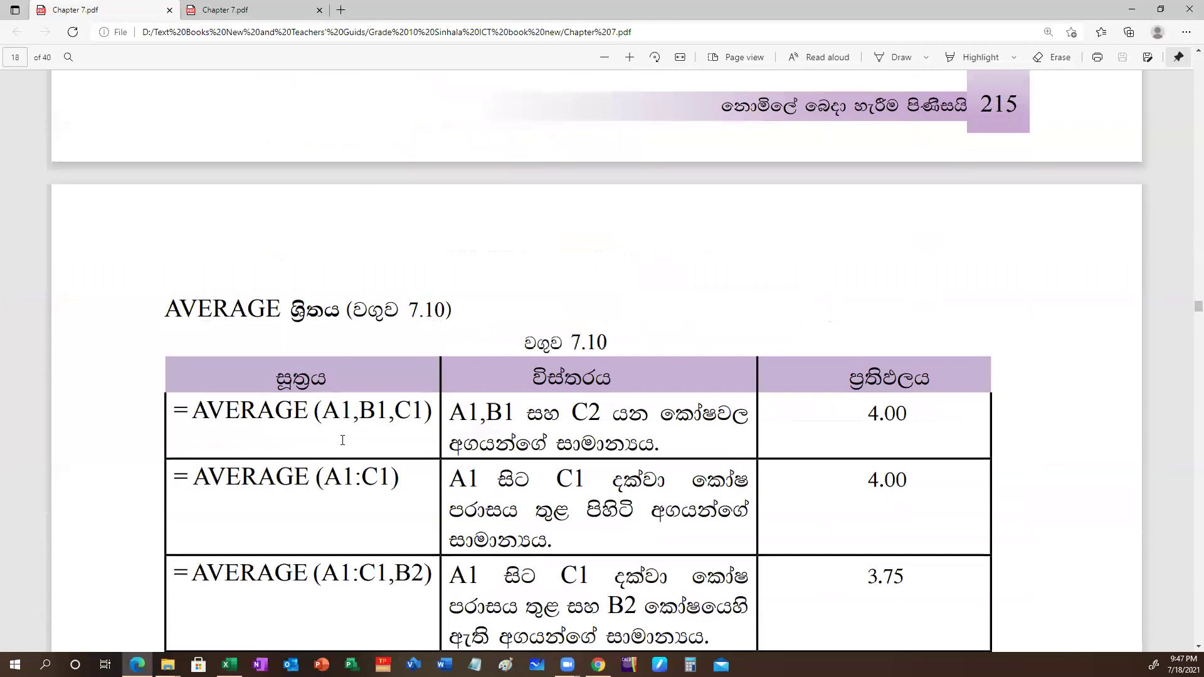
click(1196, 646)
scroll(1184, 650, down, 3)
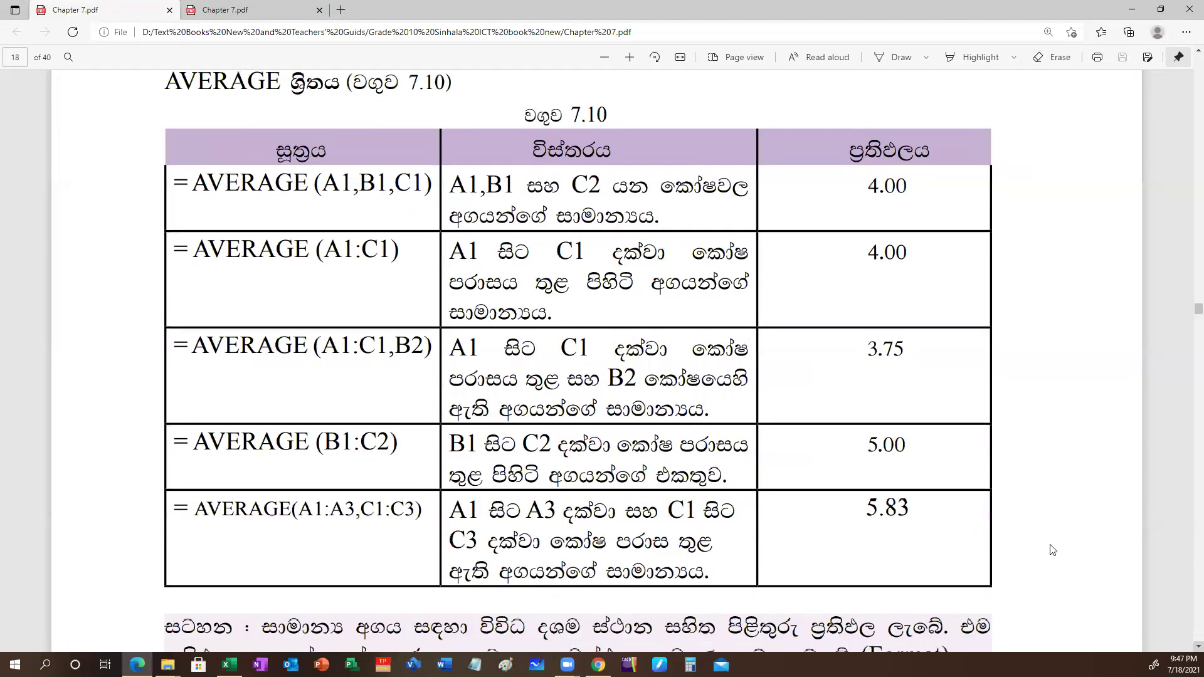